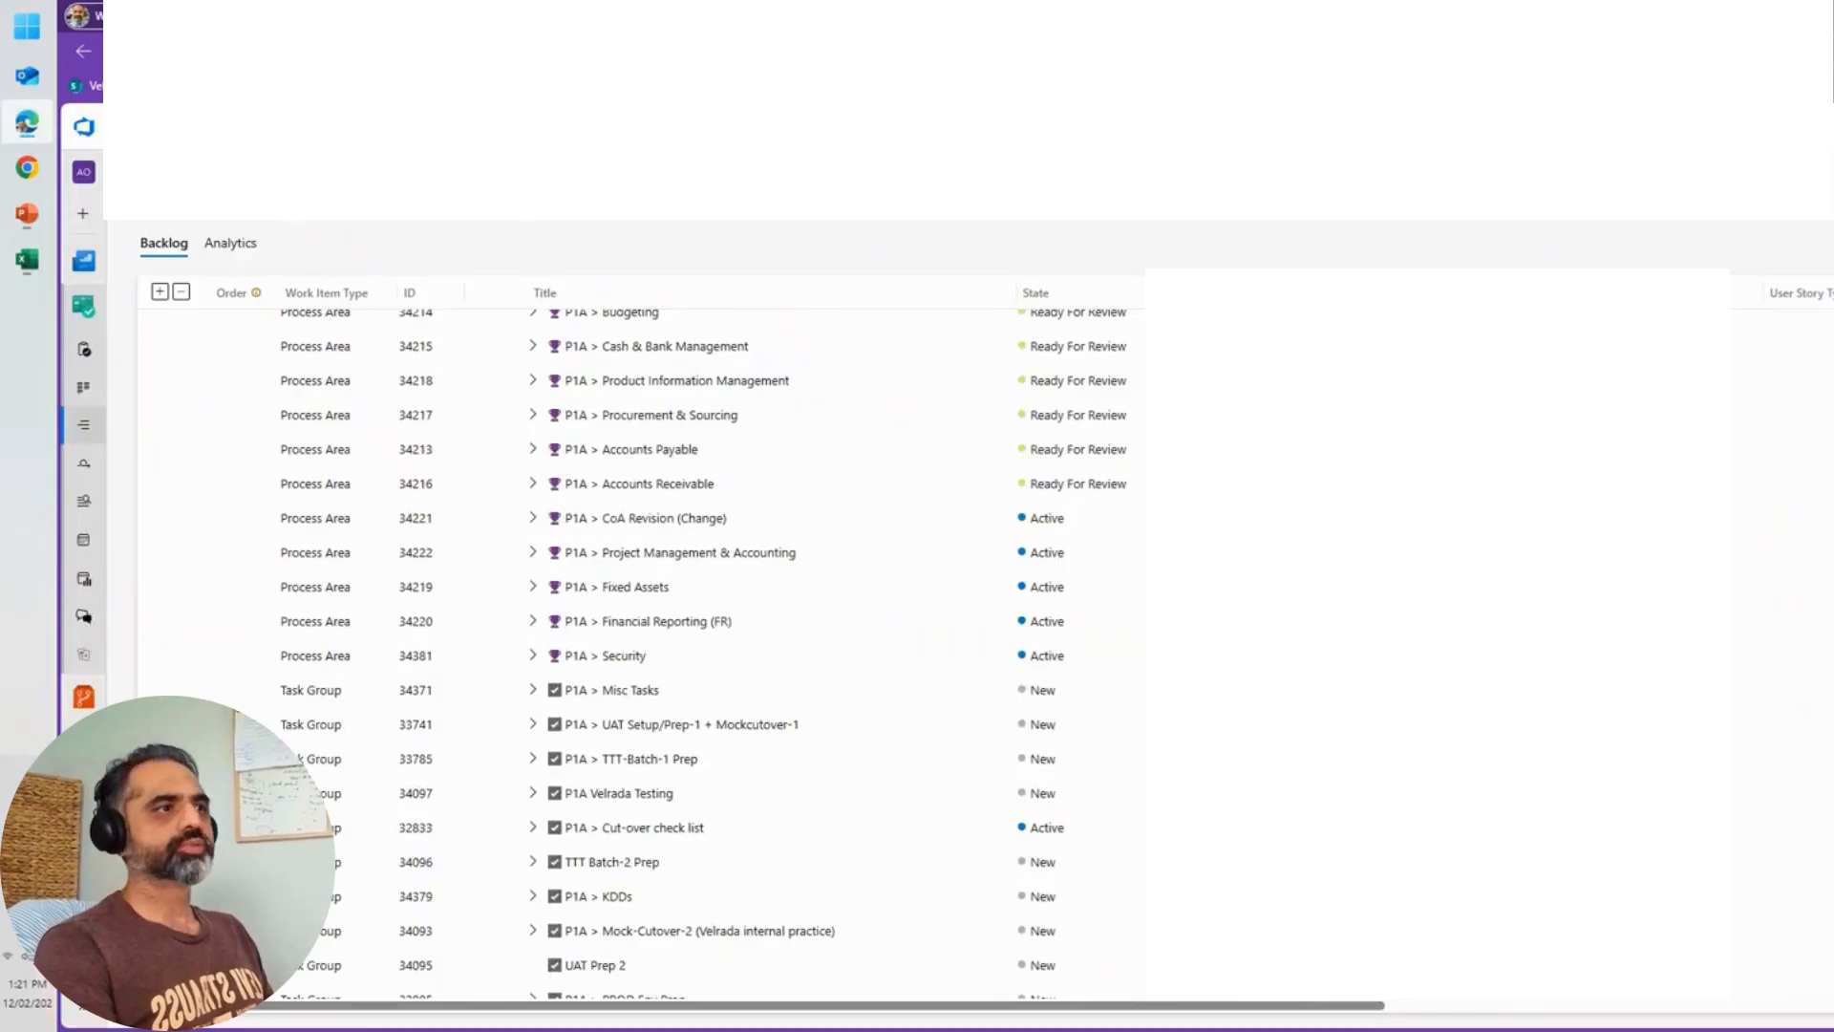
# Step: Review the process areas under P1A > Overall Scope, collapse it to view the top-level E2E and Epic items, and expand it again
pyautogui.scroll(3, 971, 566)
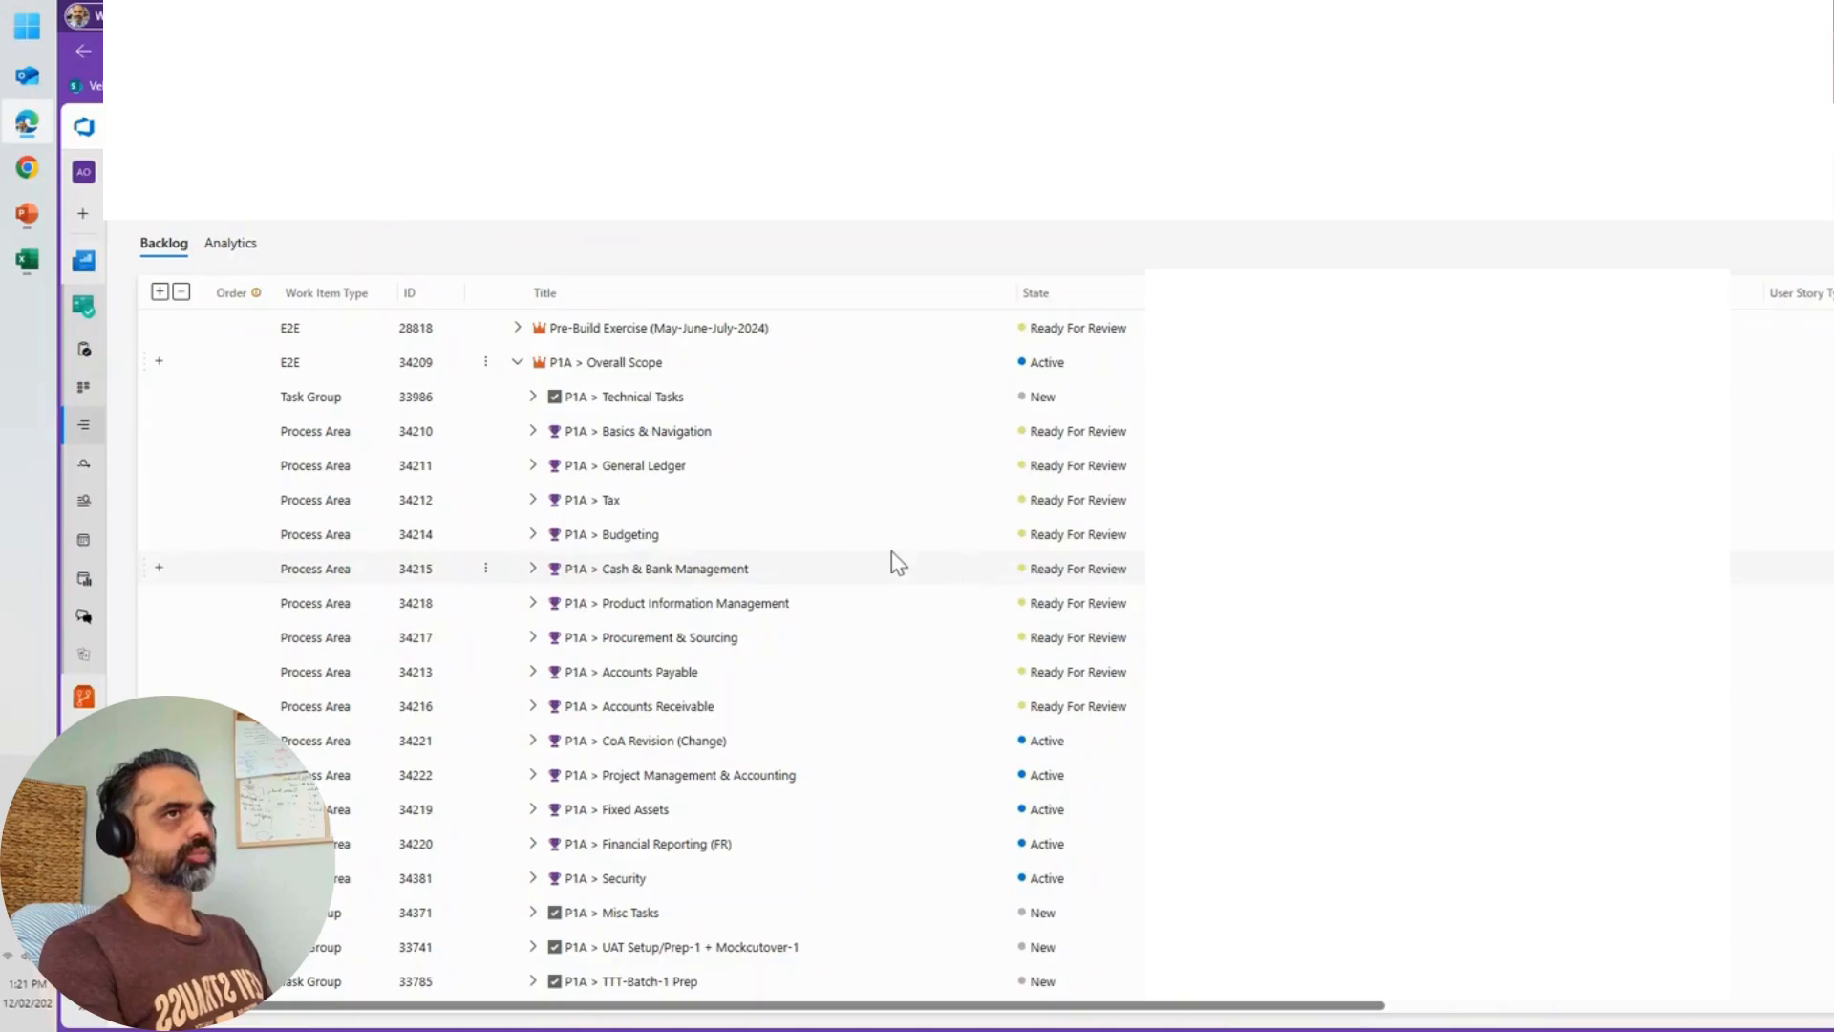
pyautogui.scroll(-2, 909, 541)
pyautogui.scroll(2, 909, 541)
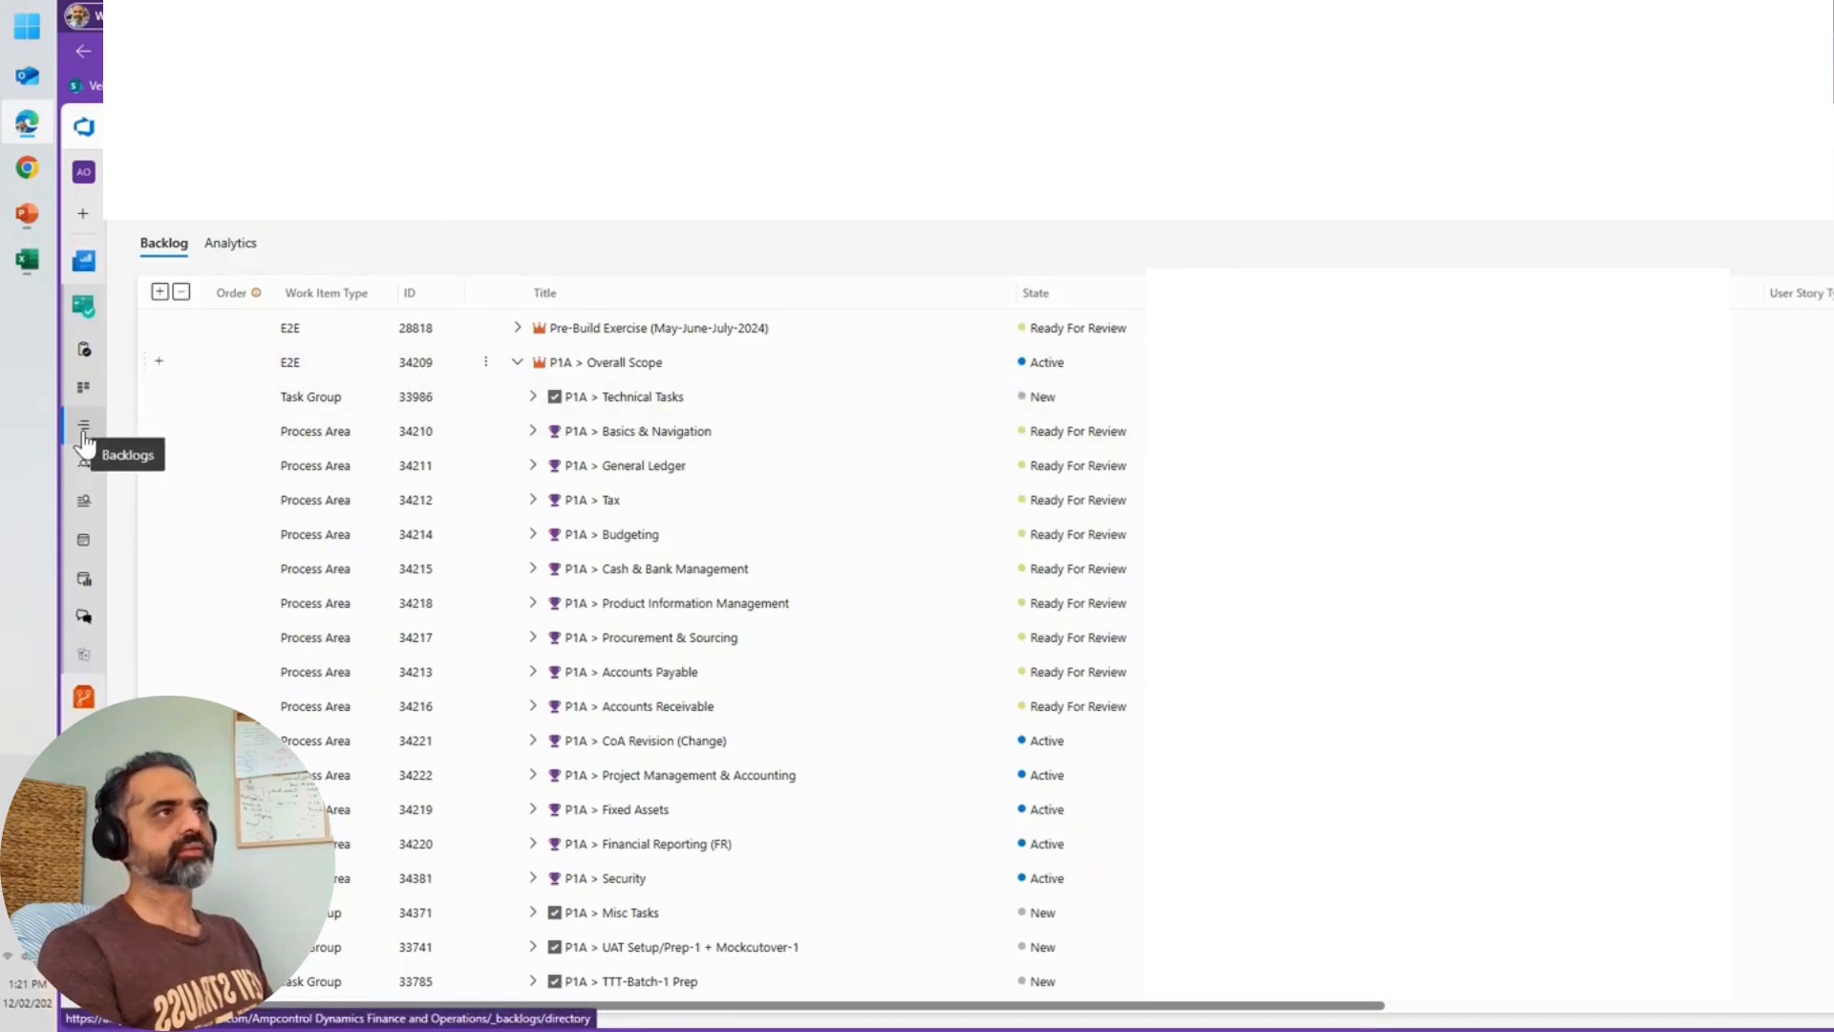
pyautogui.click(521, 364)
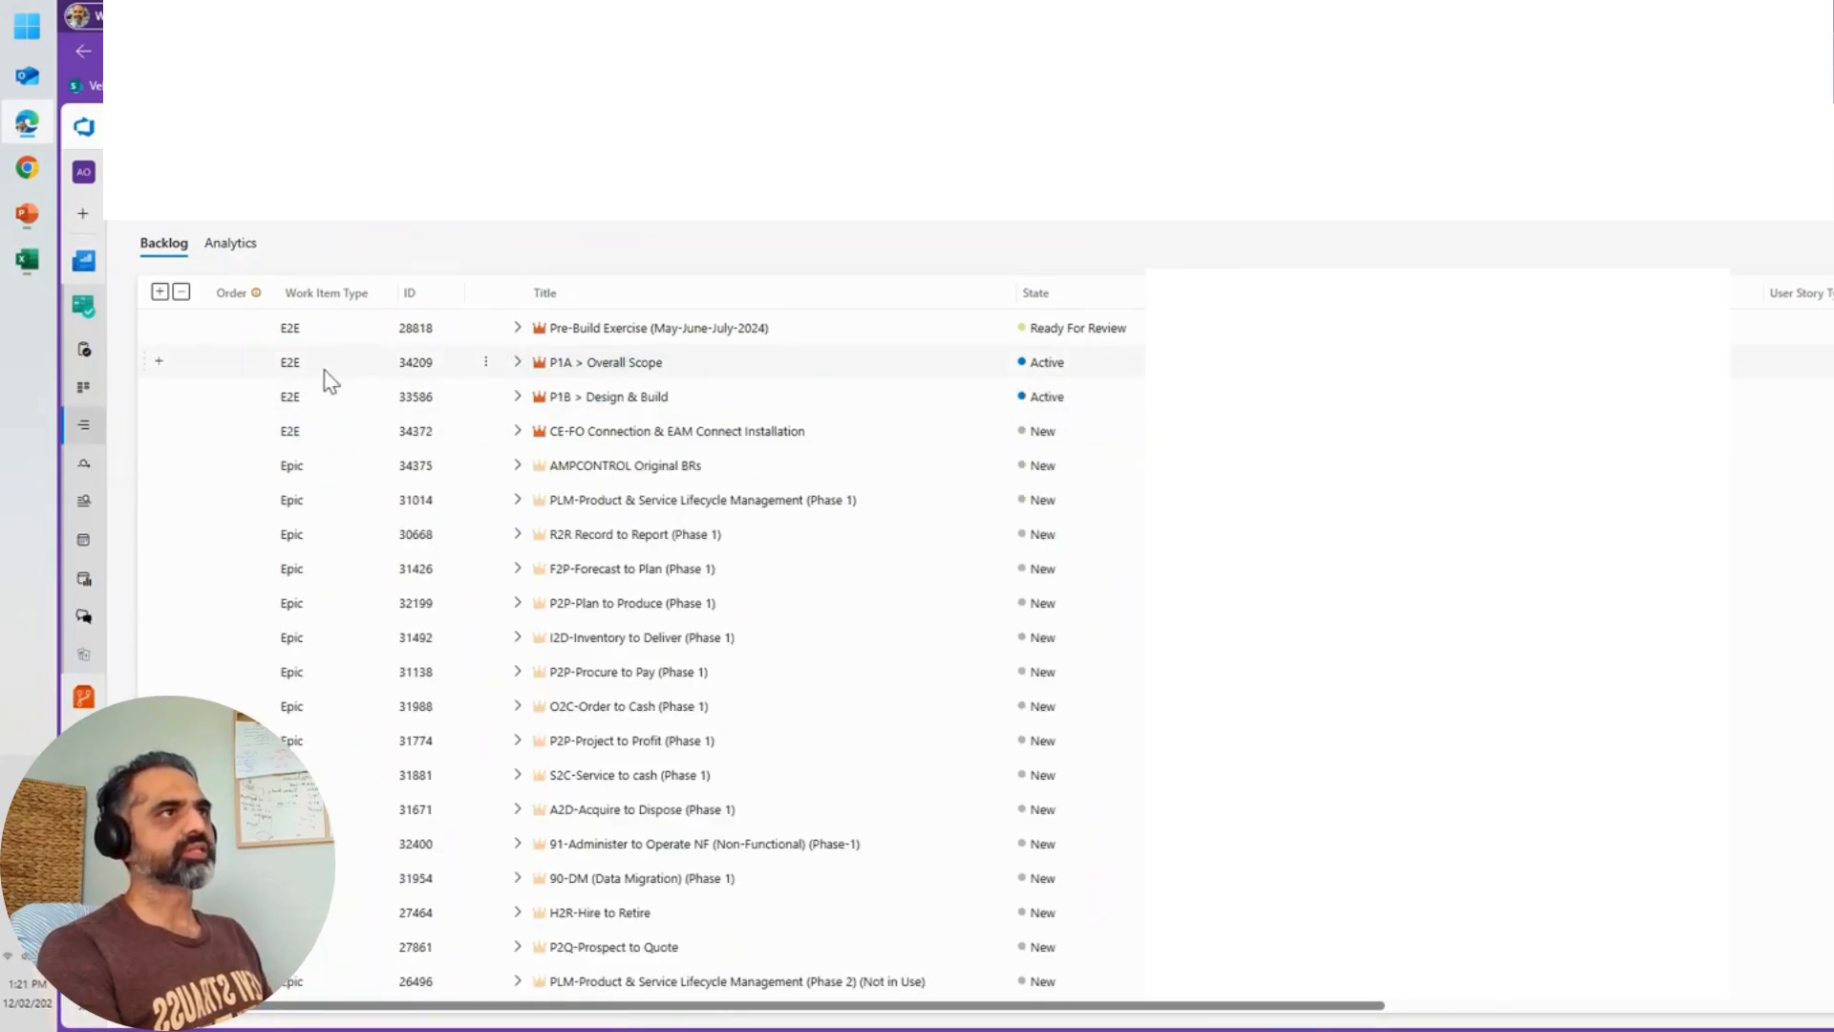
pyautogui.click(519, 373)
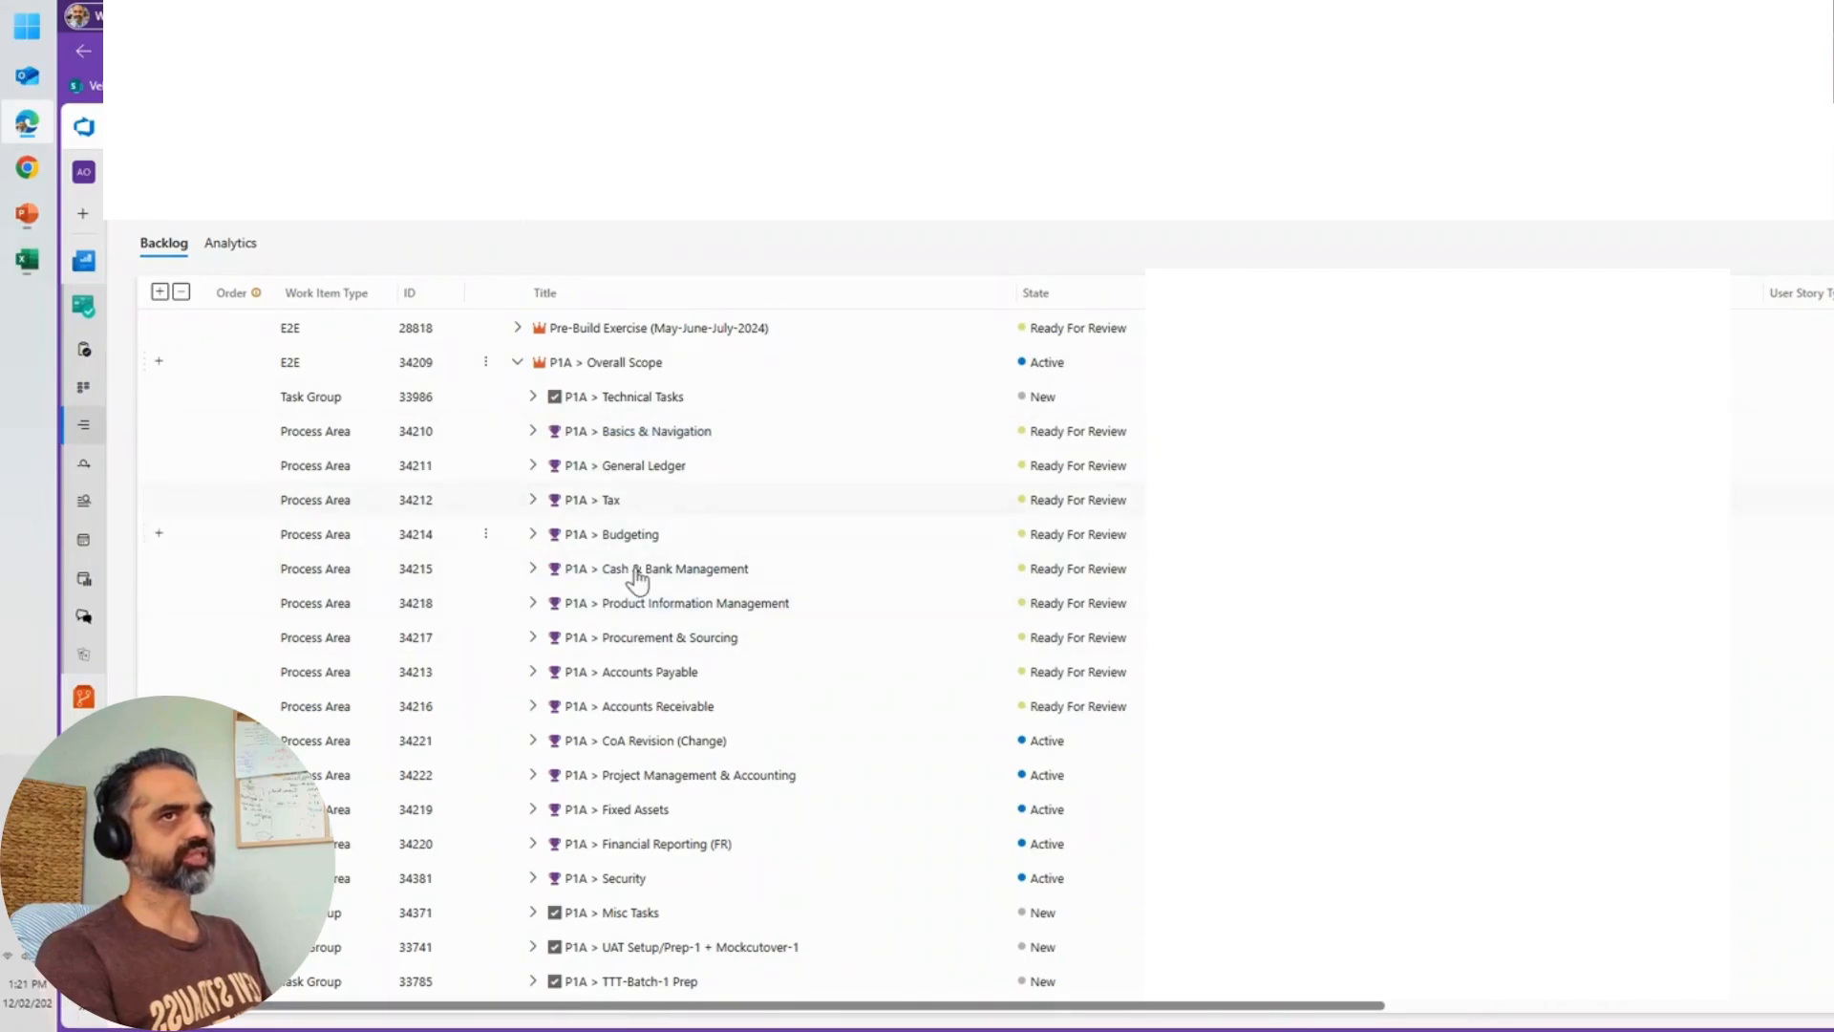
# Step: Expand P1A > General Ledger and examine the scenarios under Financial Dimensions (Updated Structure) and General Journal Processing
pyautogui.click(532, 465)
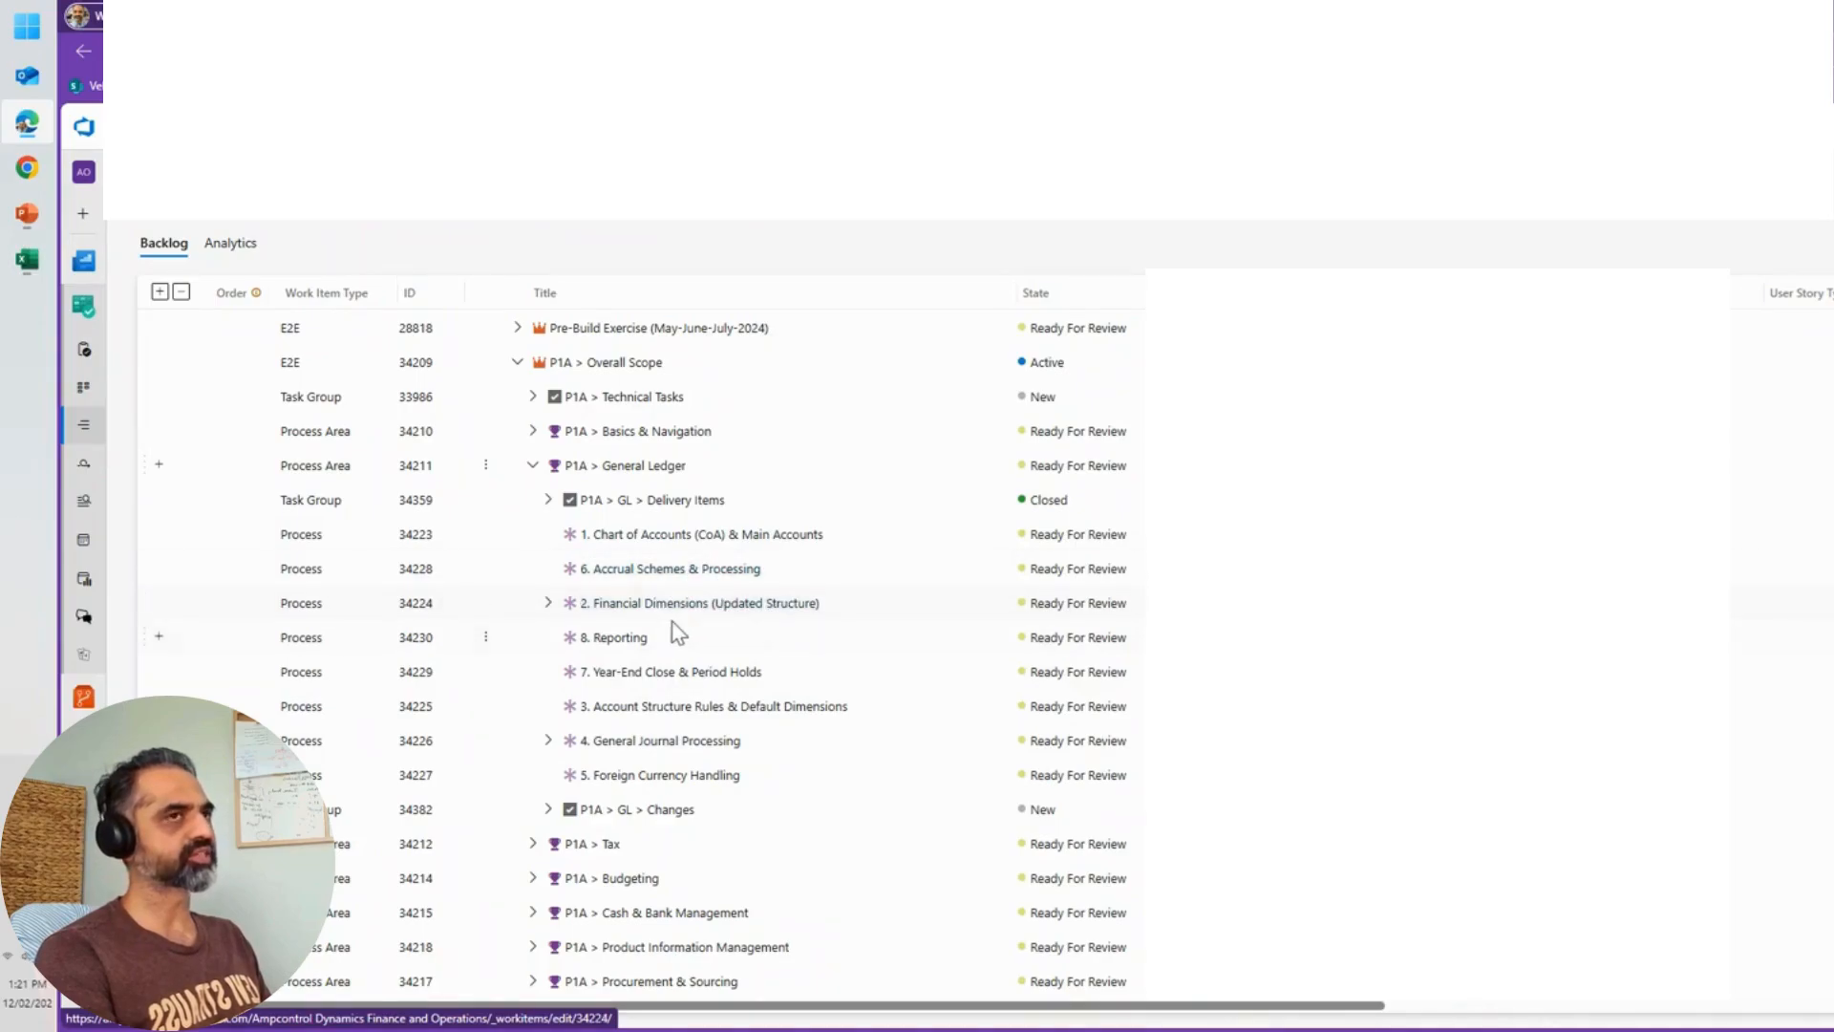
pyautogui.click(549, 603)
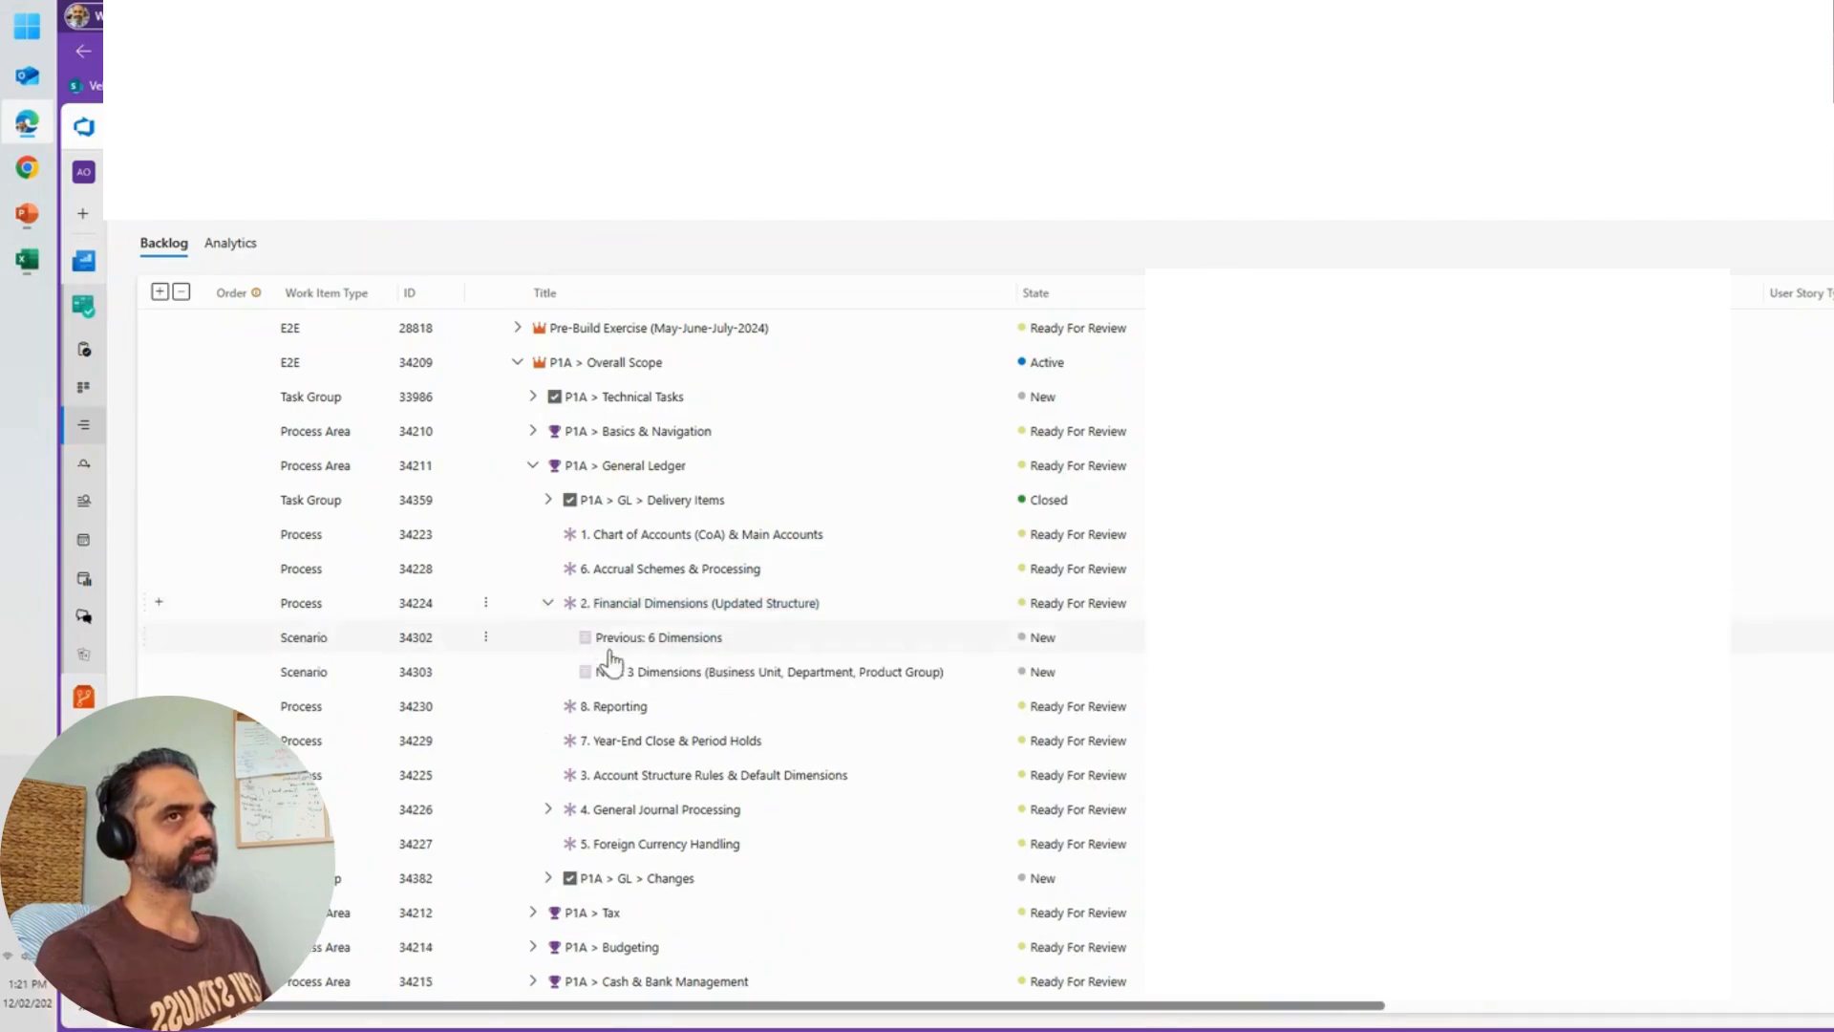
pyautogui.click(549, 603)
pyautogui.click(548, 741)
pyautogui.click(549, 742)
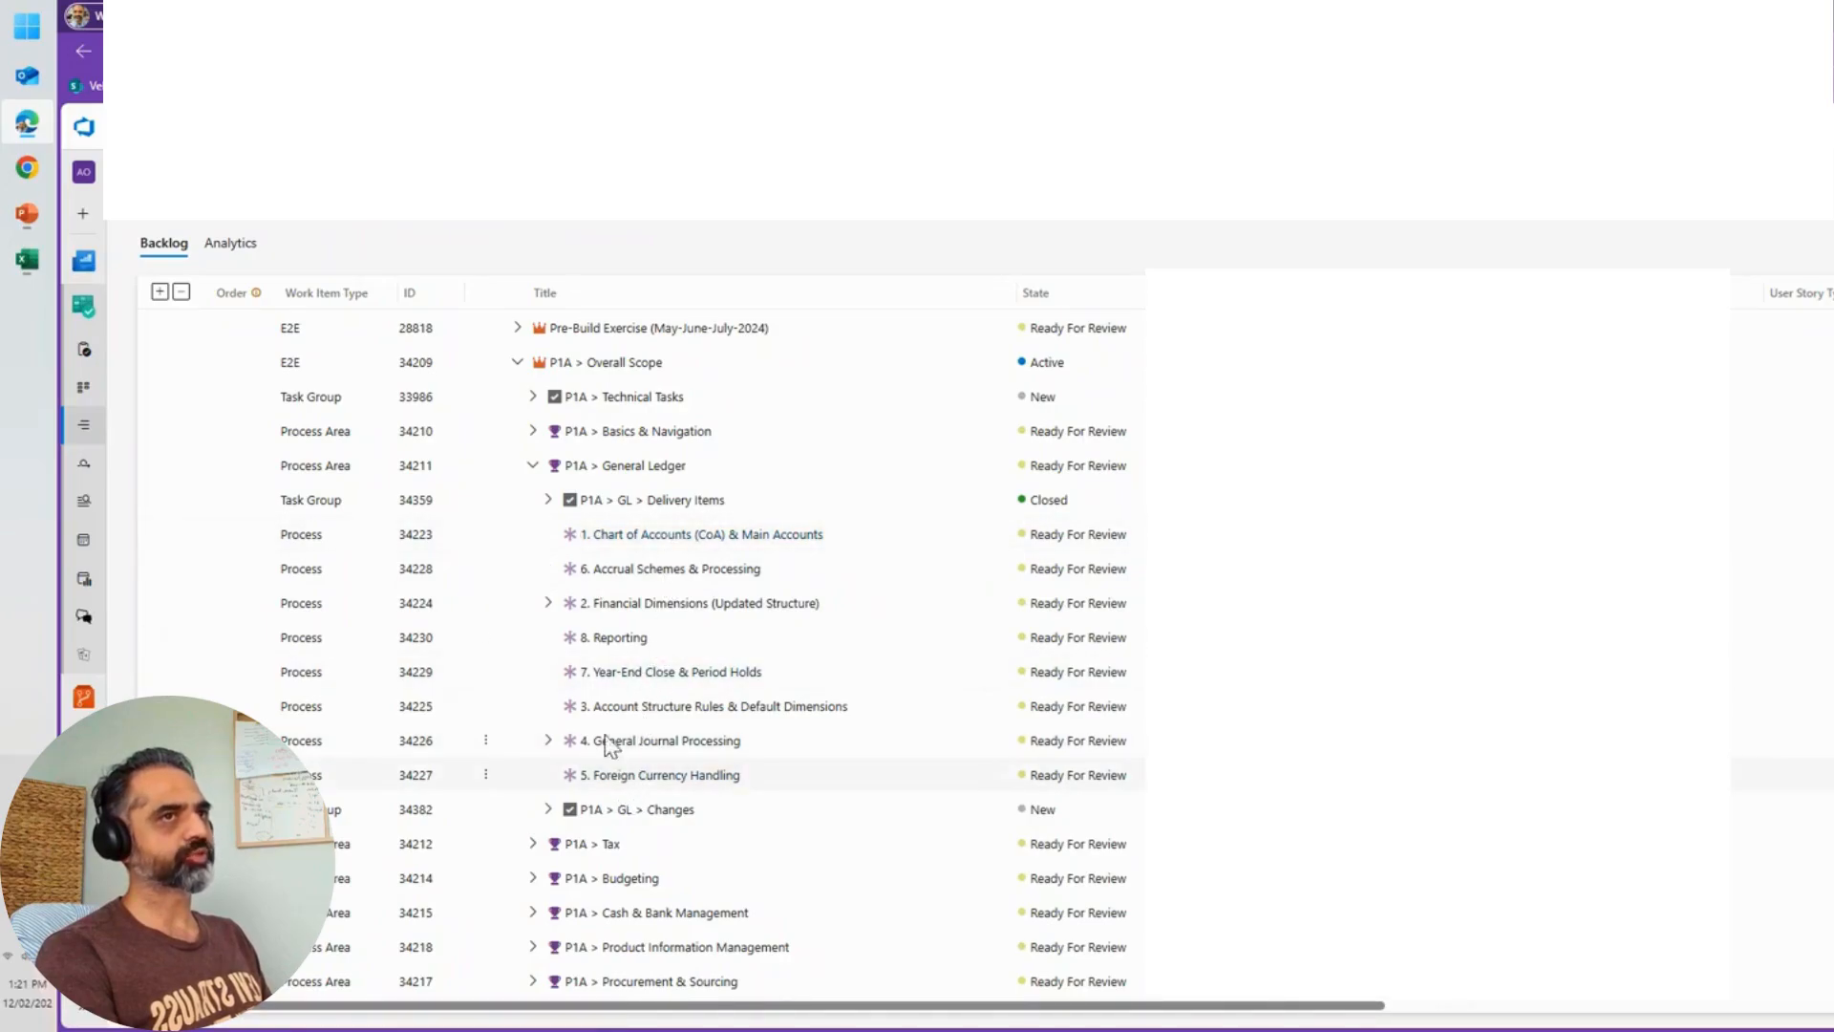
pyautogui.click(548, 741)
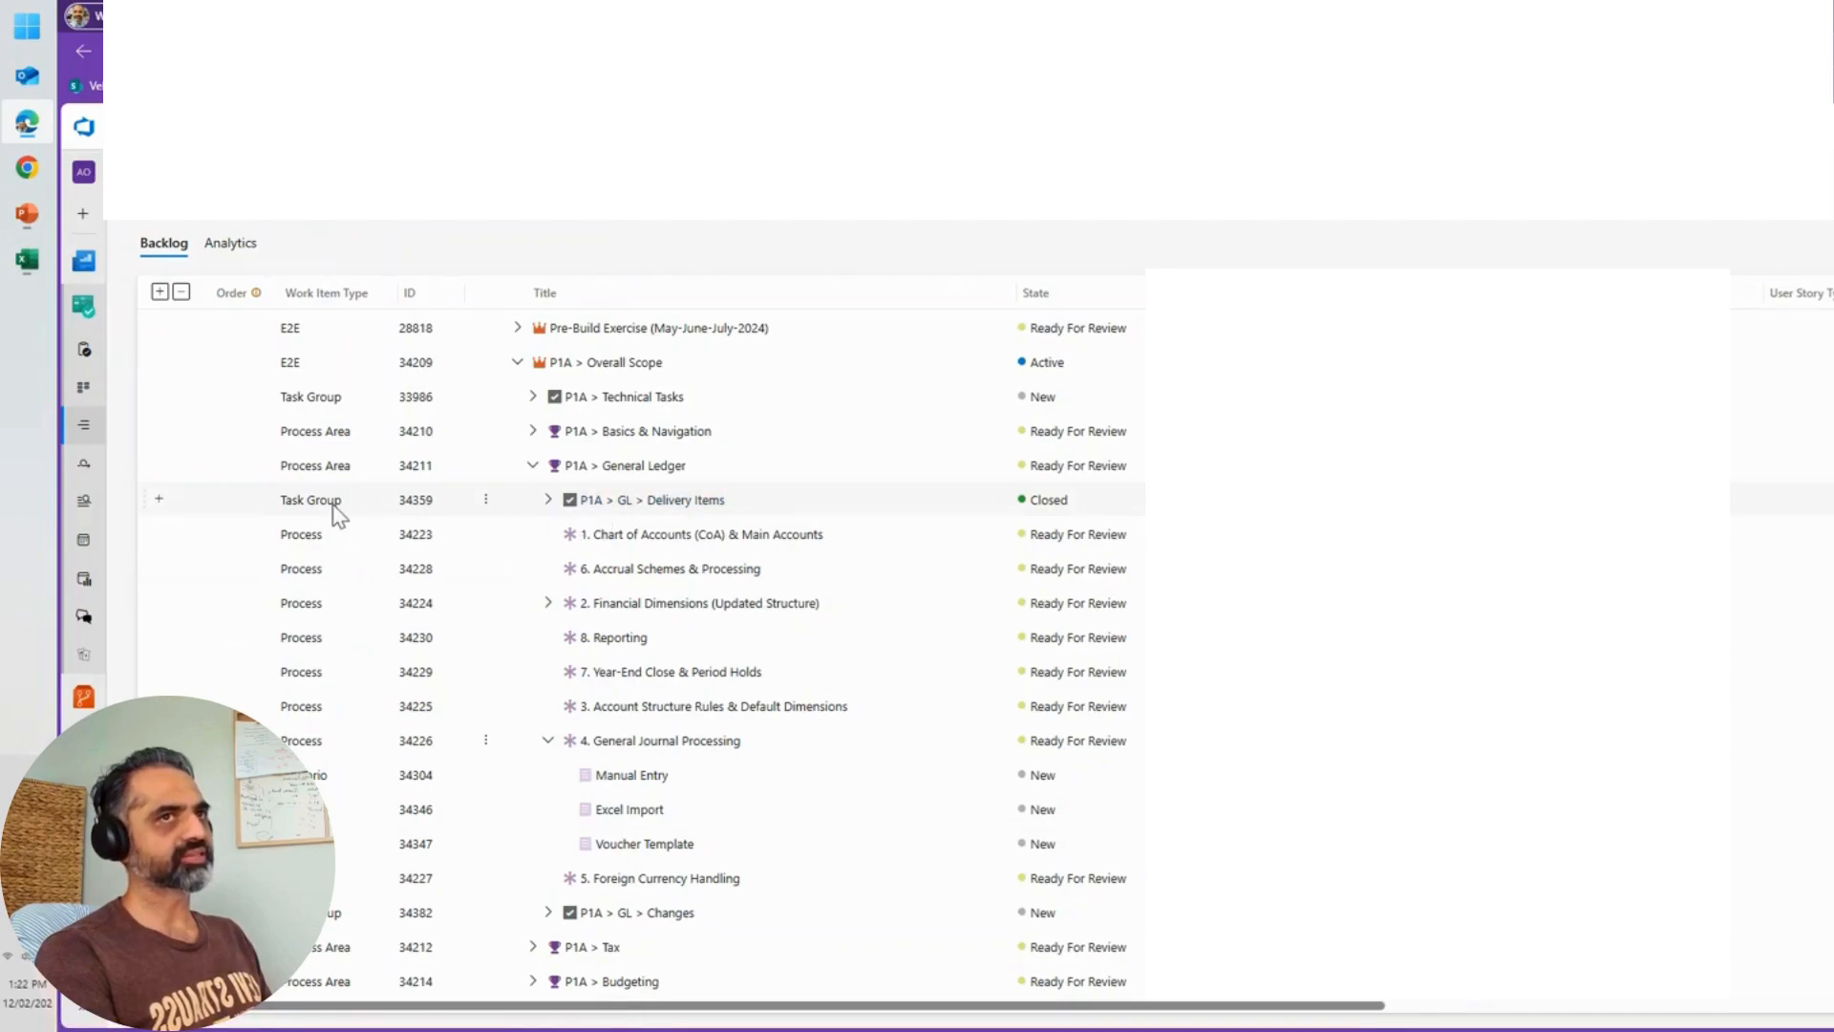
# Step: Review the items inside the P1A > GL > Delivery Items task group, and collapse it together with the General Ledger process area
pyautogui.click(548, 499)
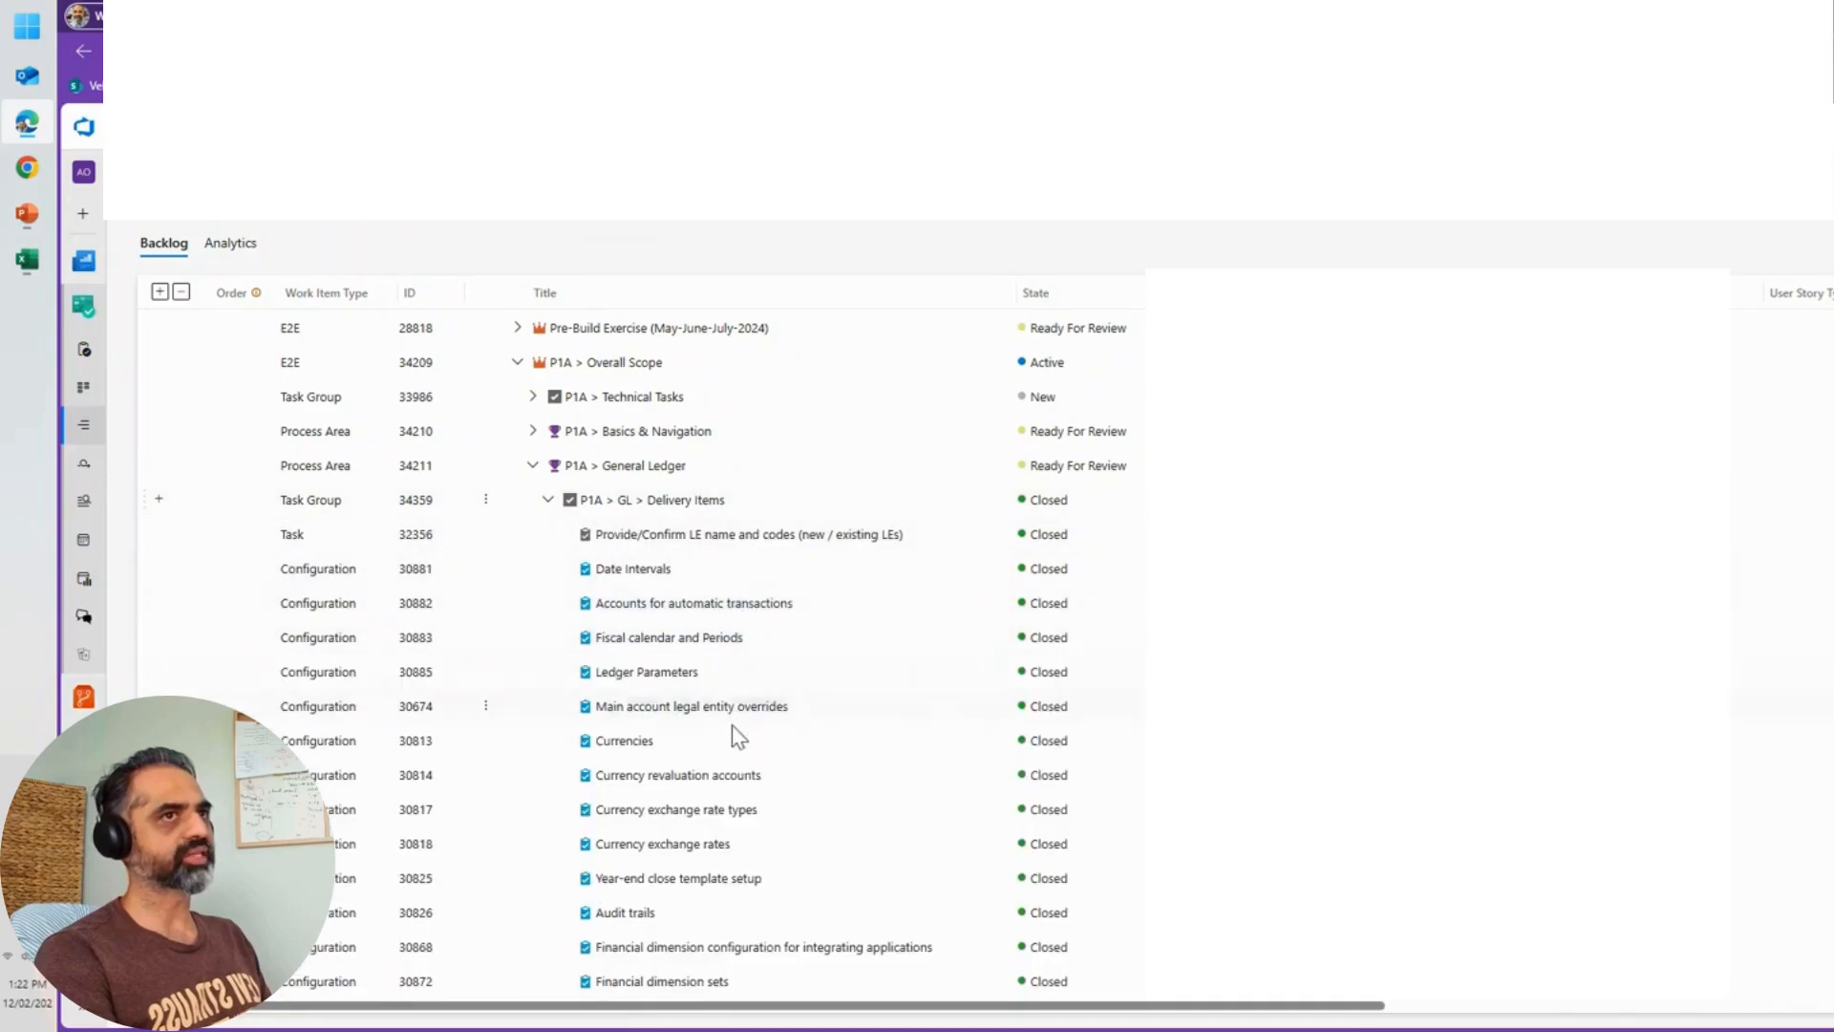
pyautogui.scroll(-2, 638, 688)
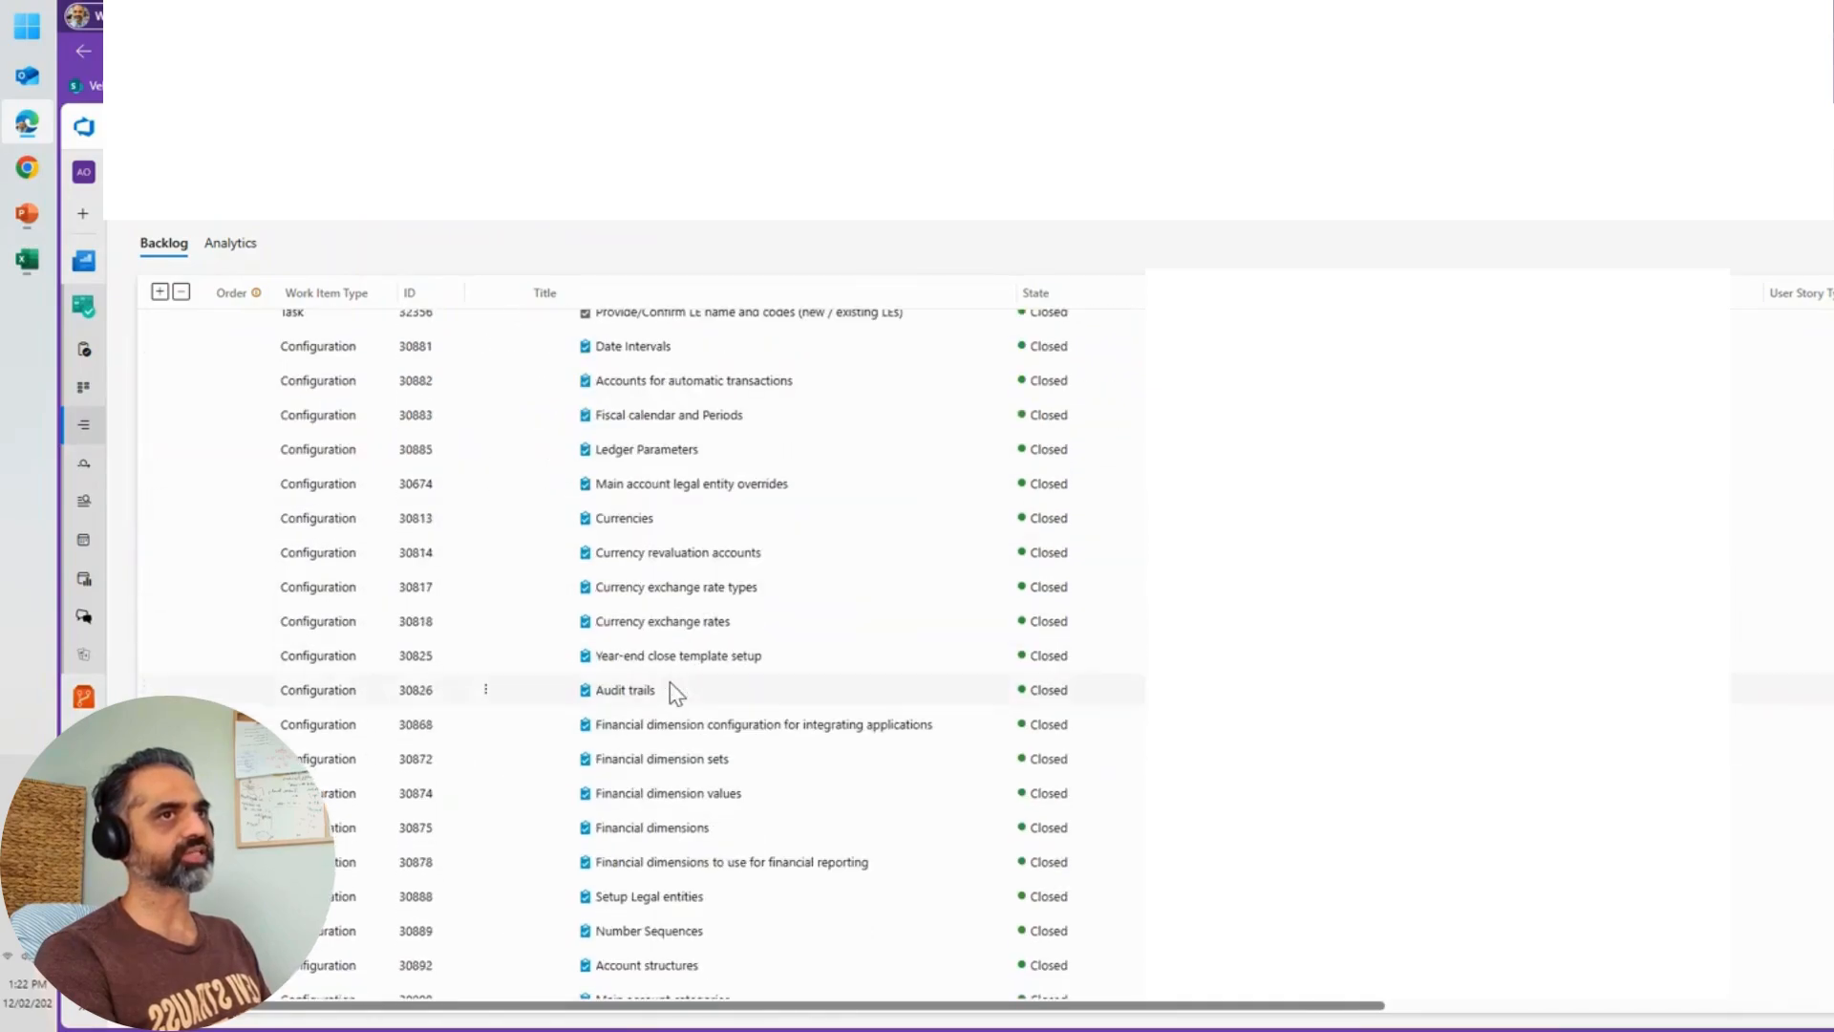
pyautogui.scroll(-4, 544, 690)
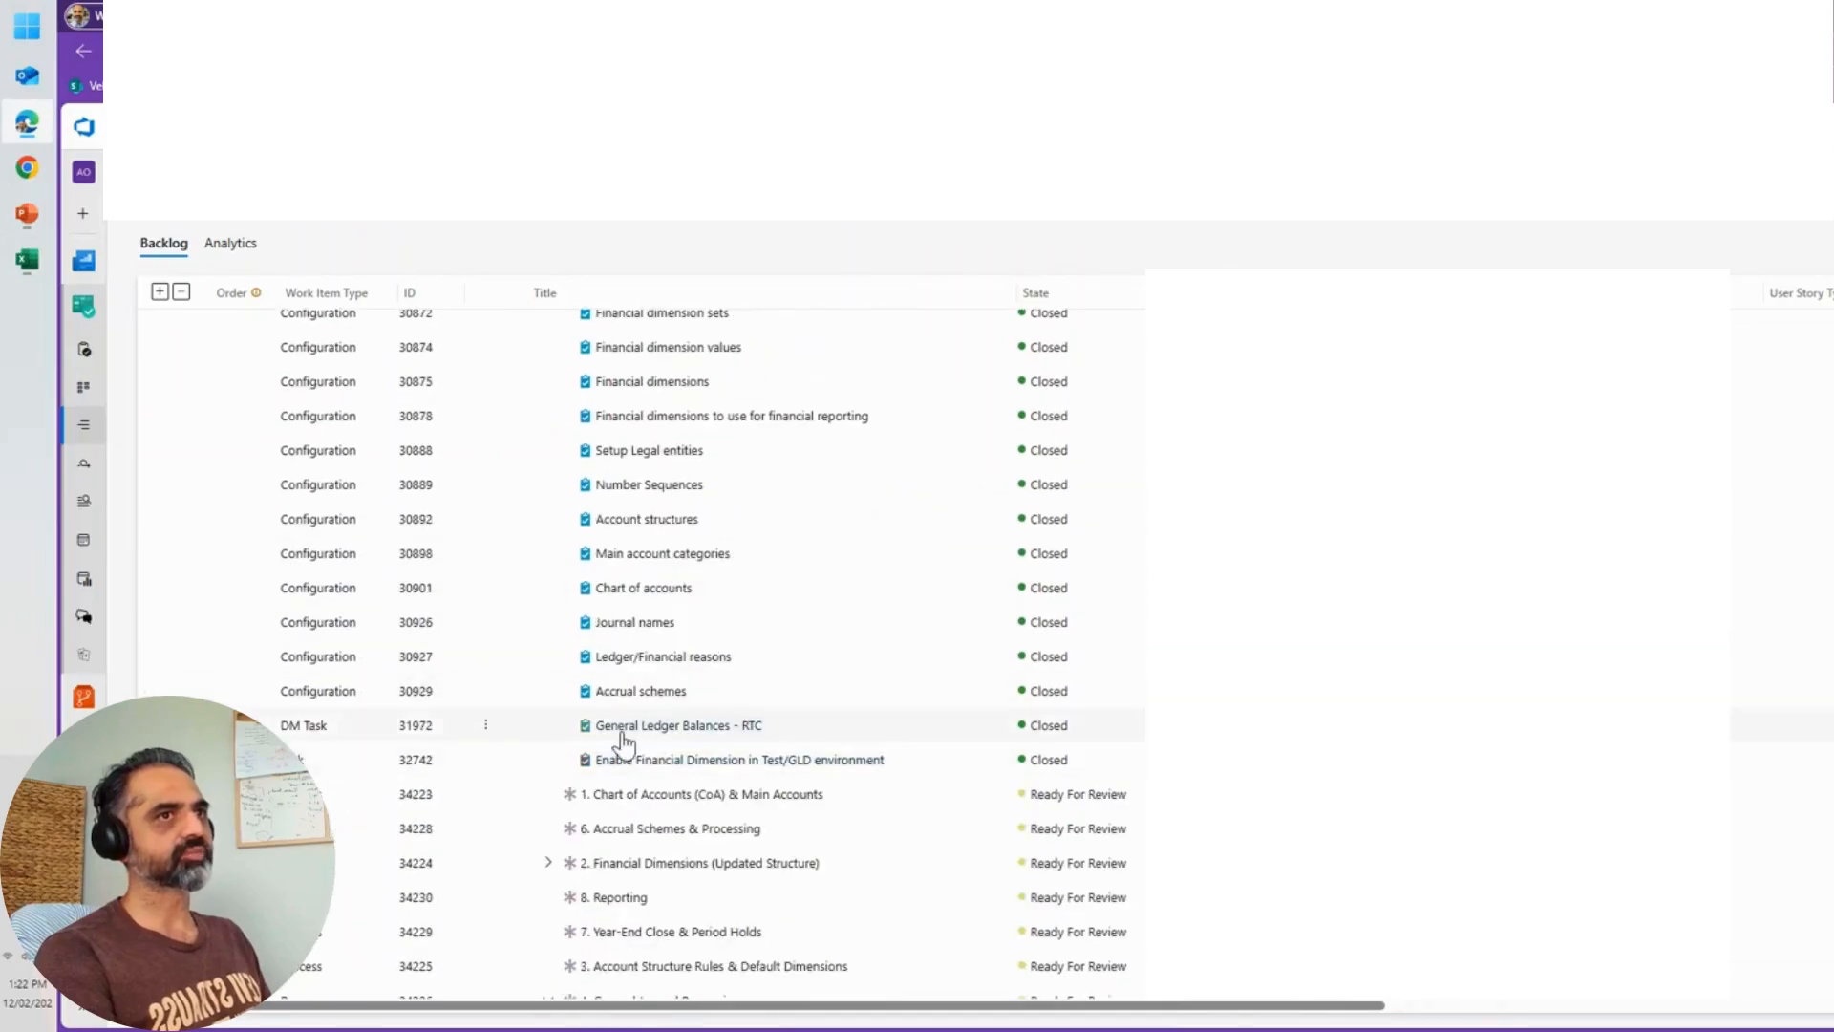
pyautogui.scroll(6, 558, 765)
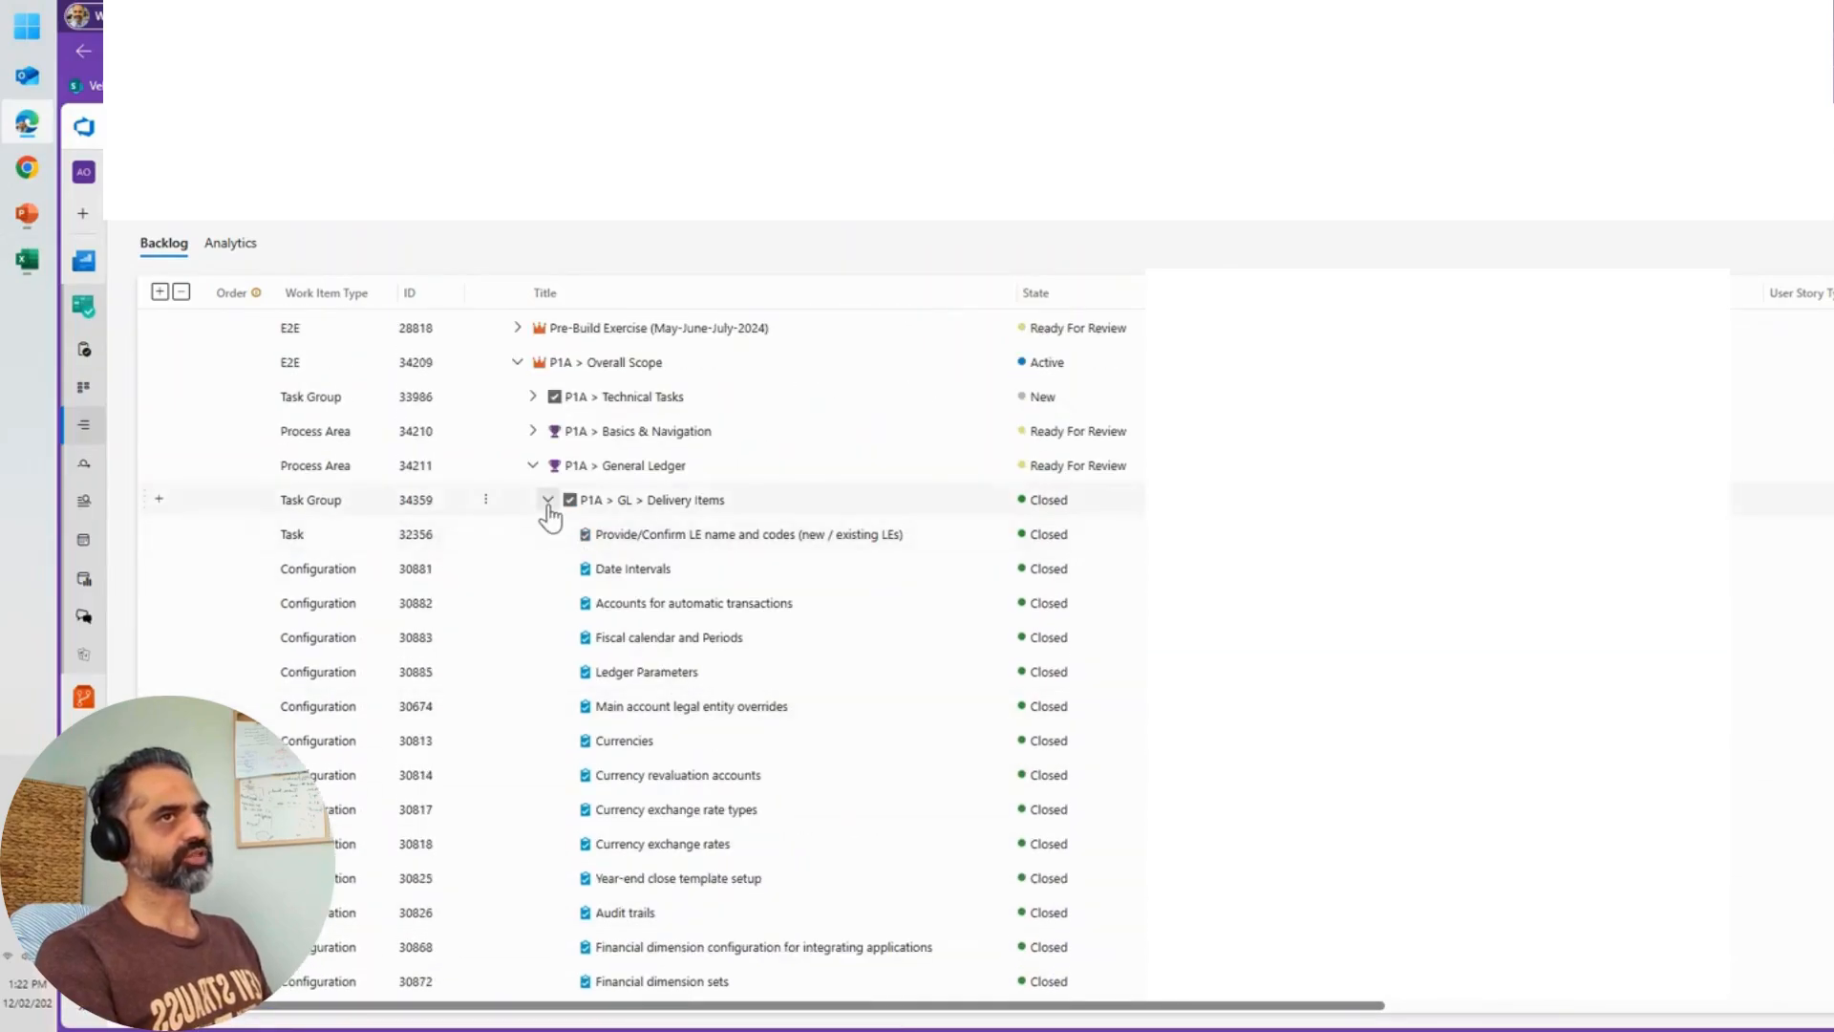
pyautogui.click(547, 500)
pyautogui.click(533, 466)
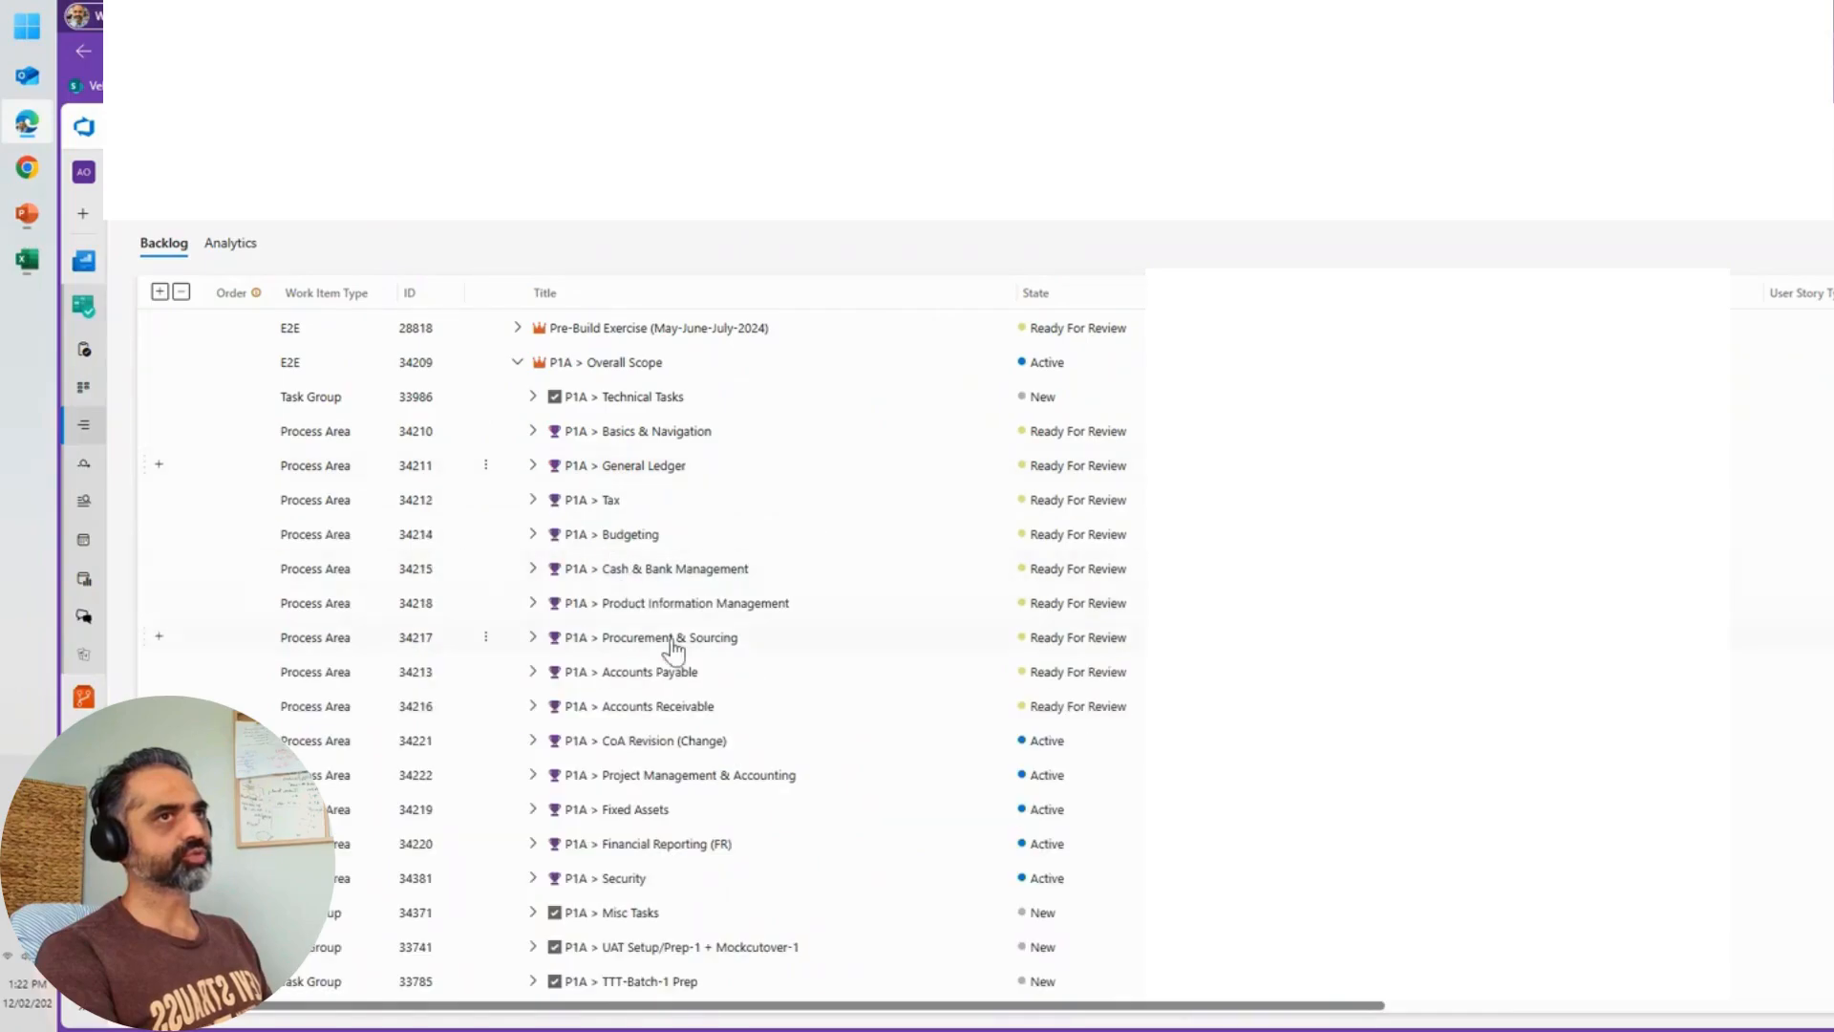
# Step: Expand P1A > Accounts Payable and examine the scenarios under Vendor Management and Vendor Invoice Processing, leaving Vendor Management collapsed
pyautogui.click(532, 672)
pyautogui.scroll(-2, 663, 707)
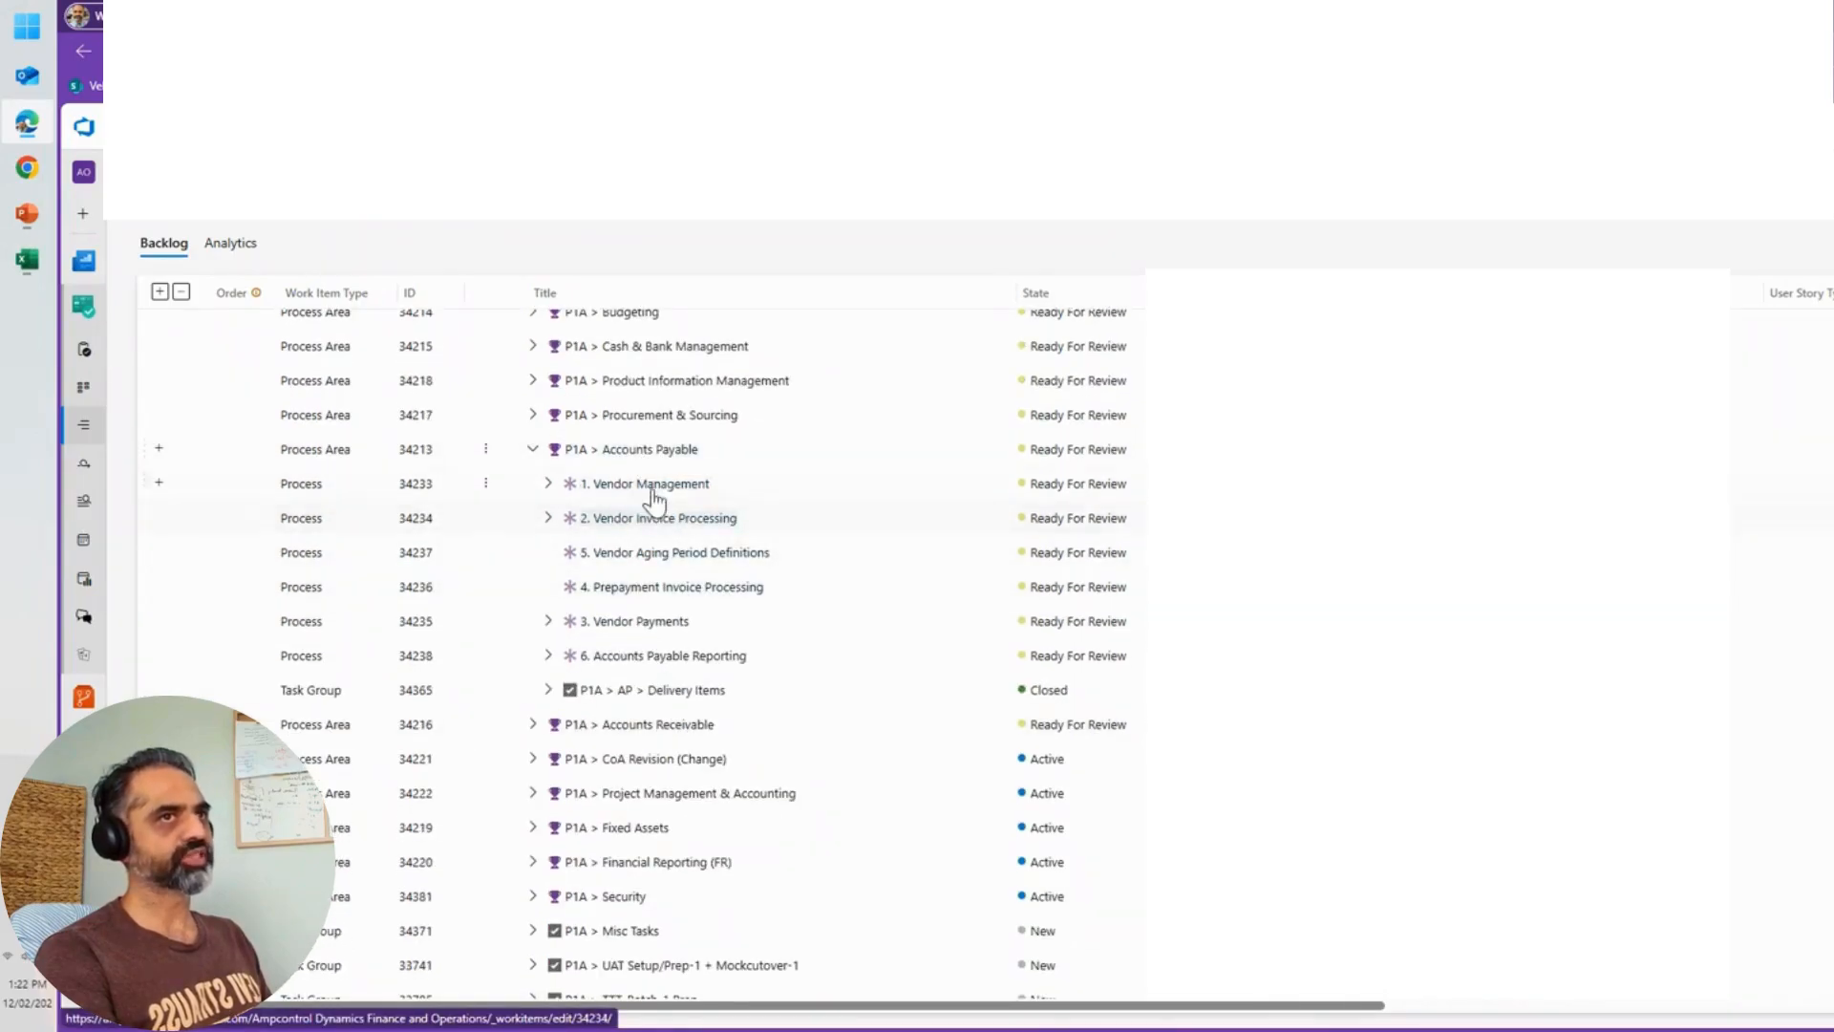
pyautogui.click(547, 485)
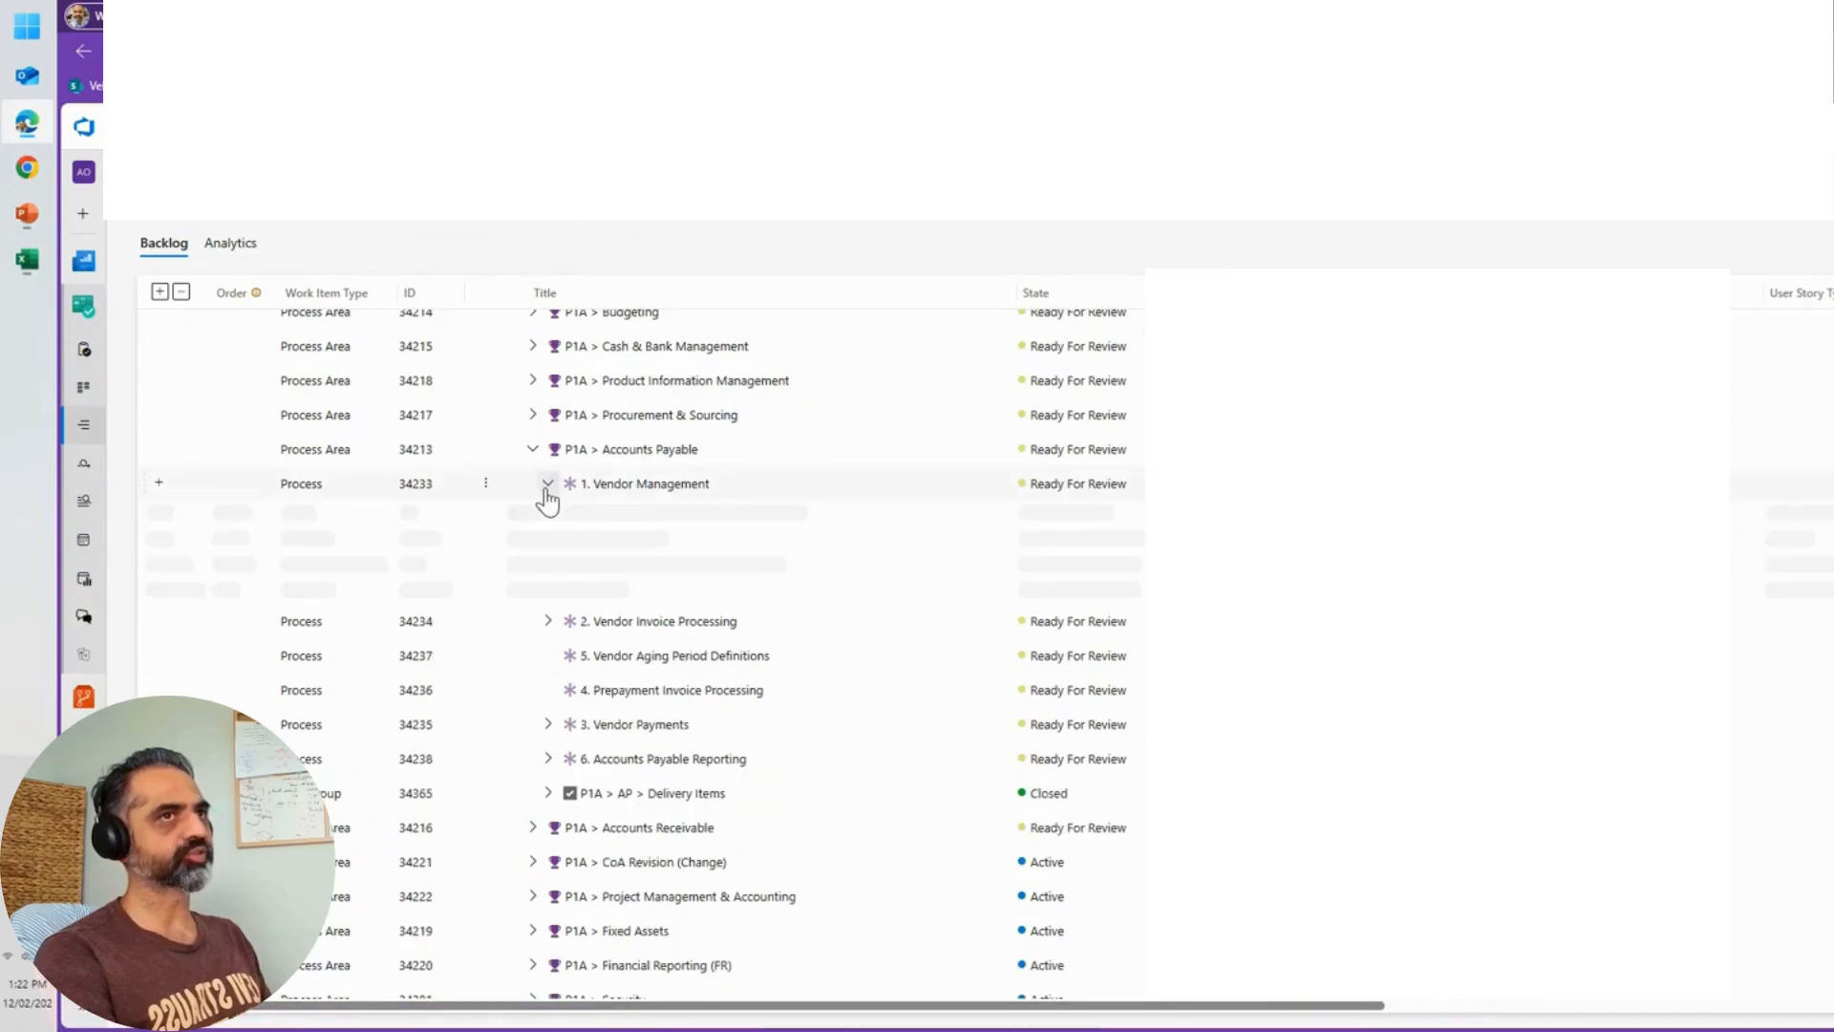
pyautogui.click(547, 657)
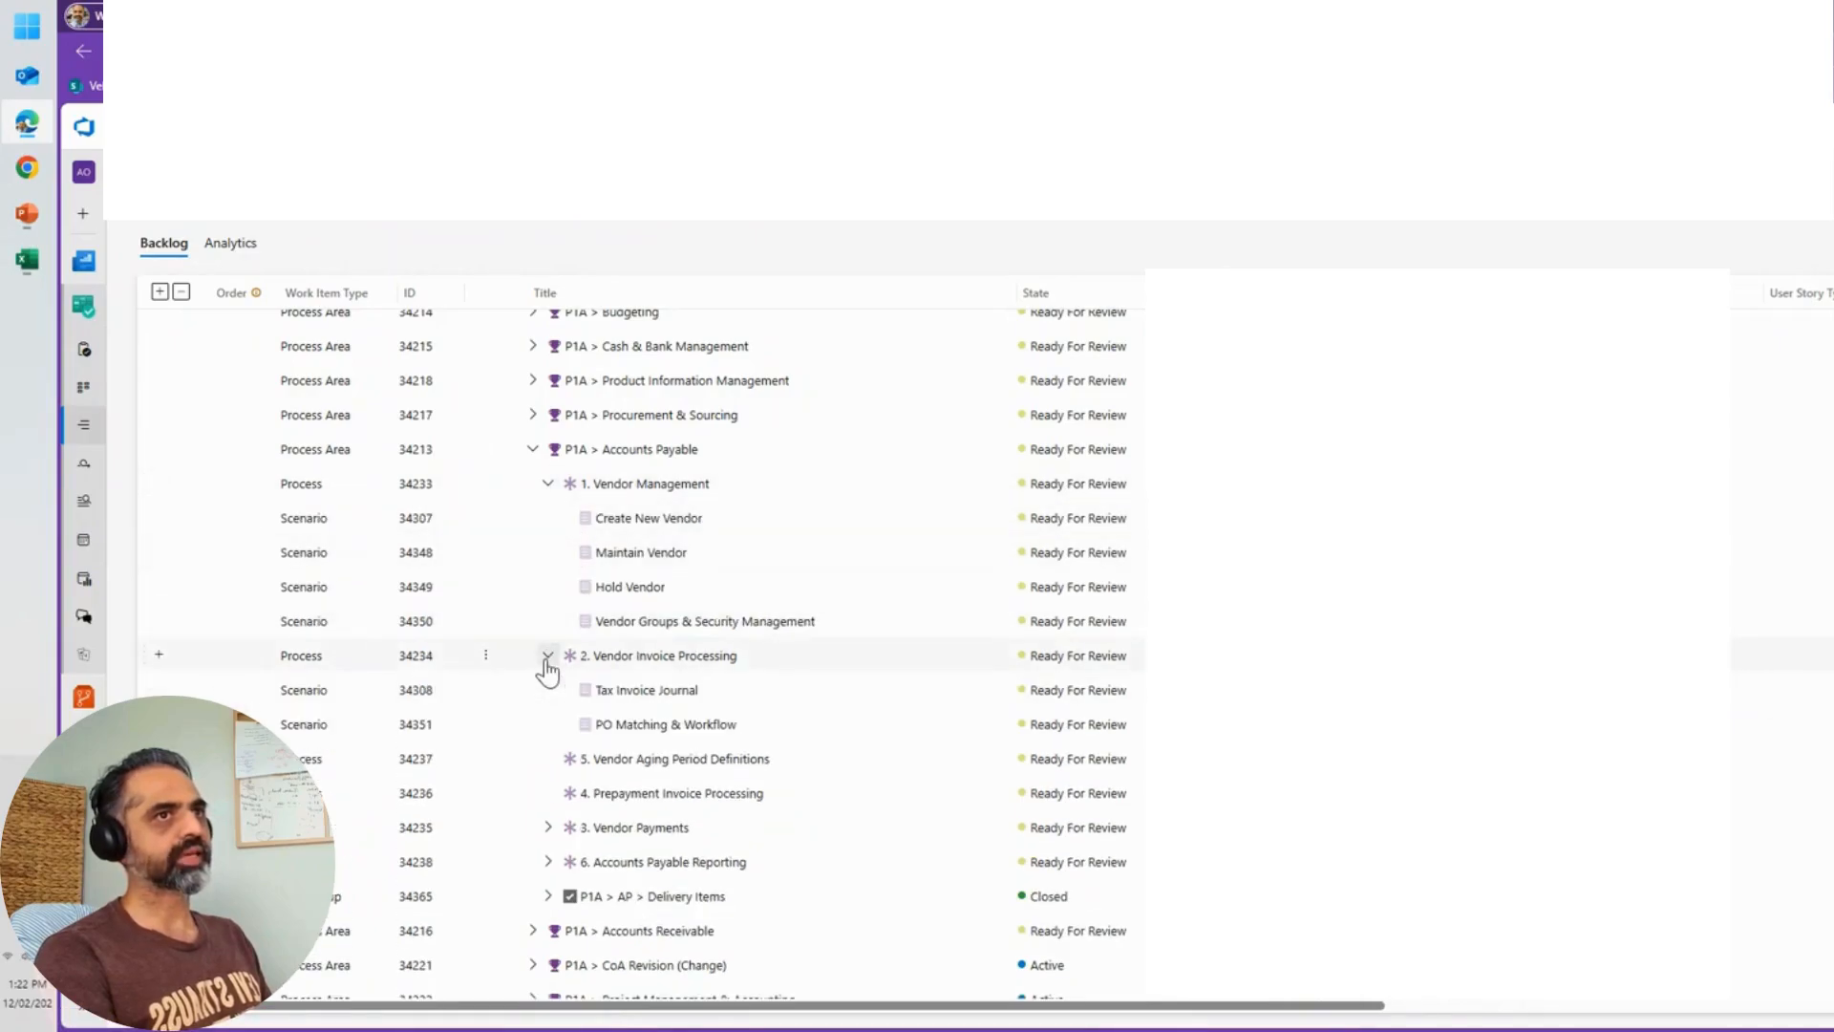
pyautogui.click(549, 484)
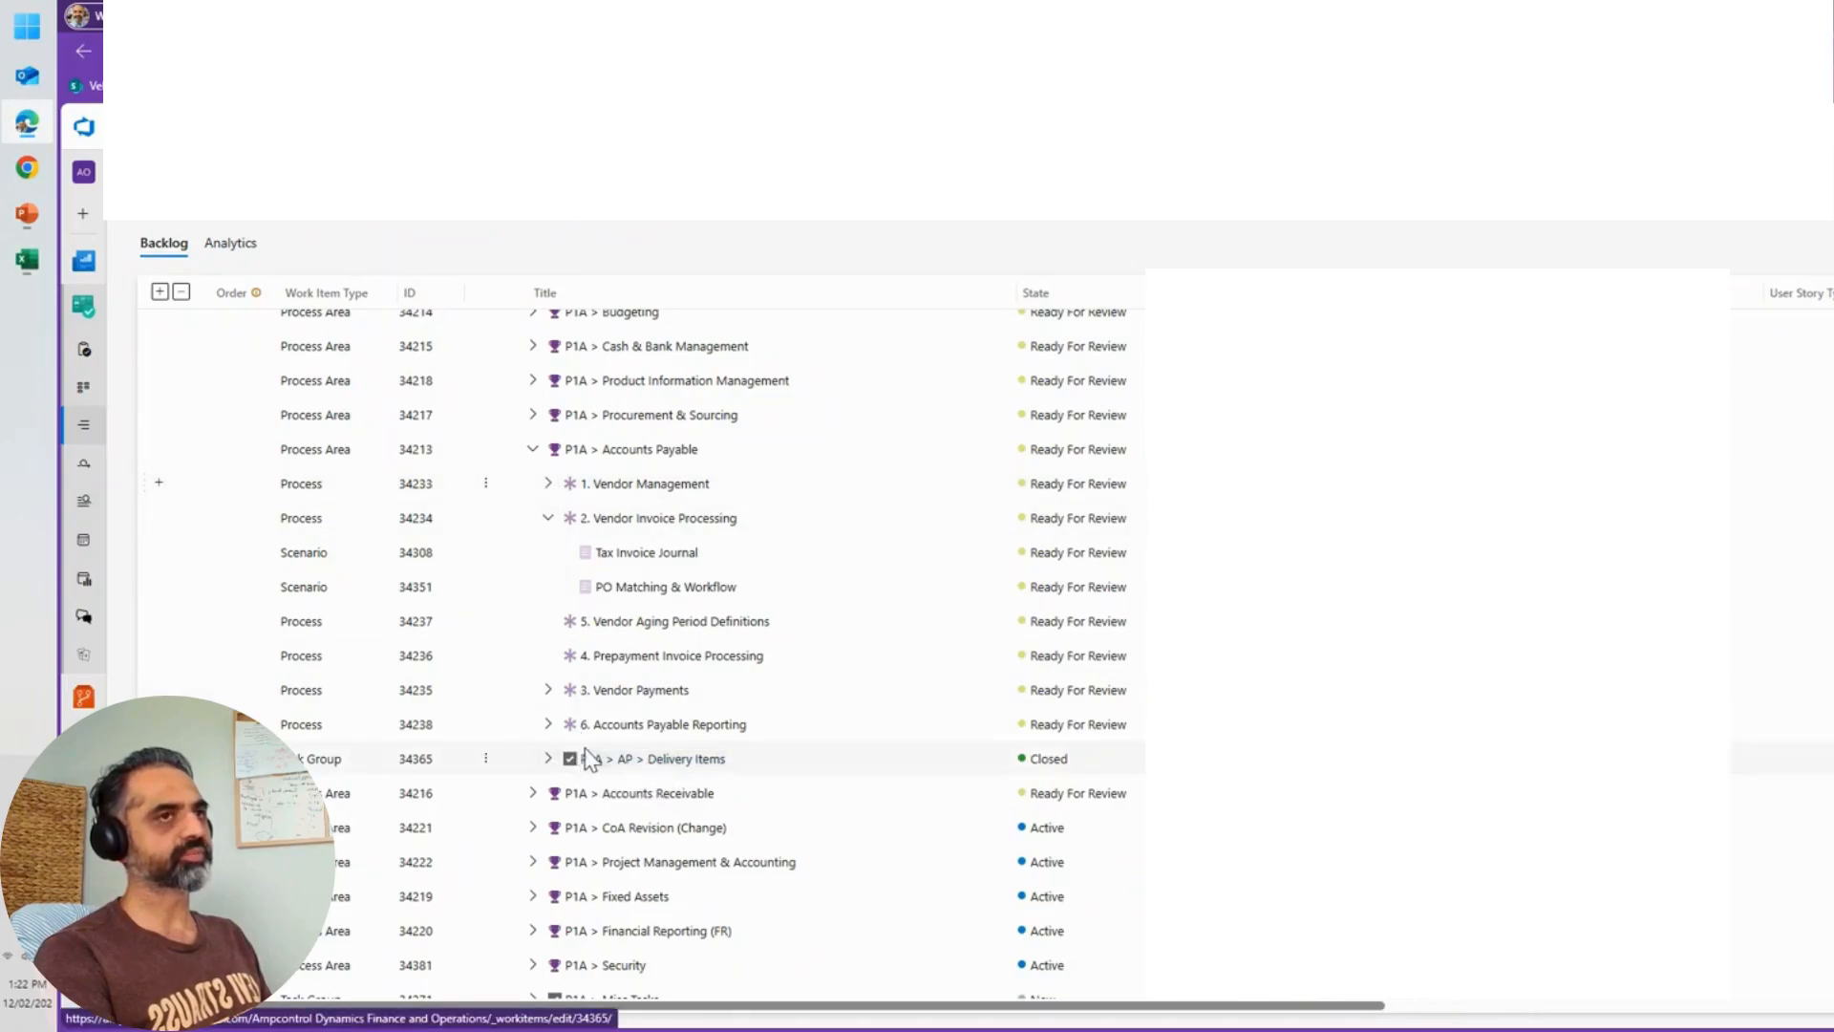
# Step: Expand the P1A > AP > Delivery Items task group and review its configuration and DM task items
pyautogui.click(548, 759)
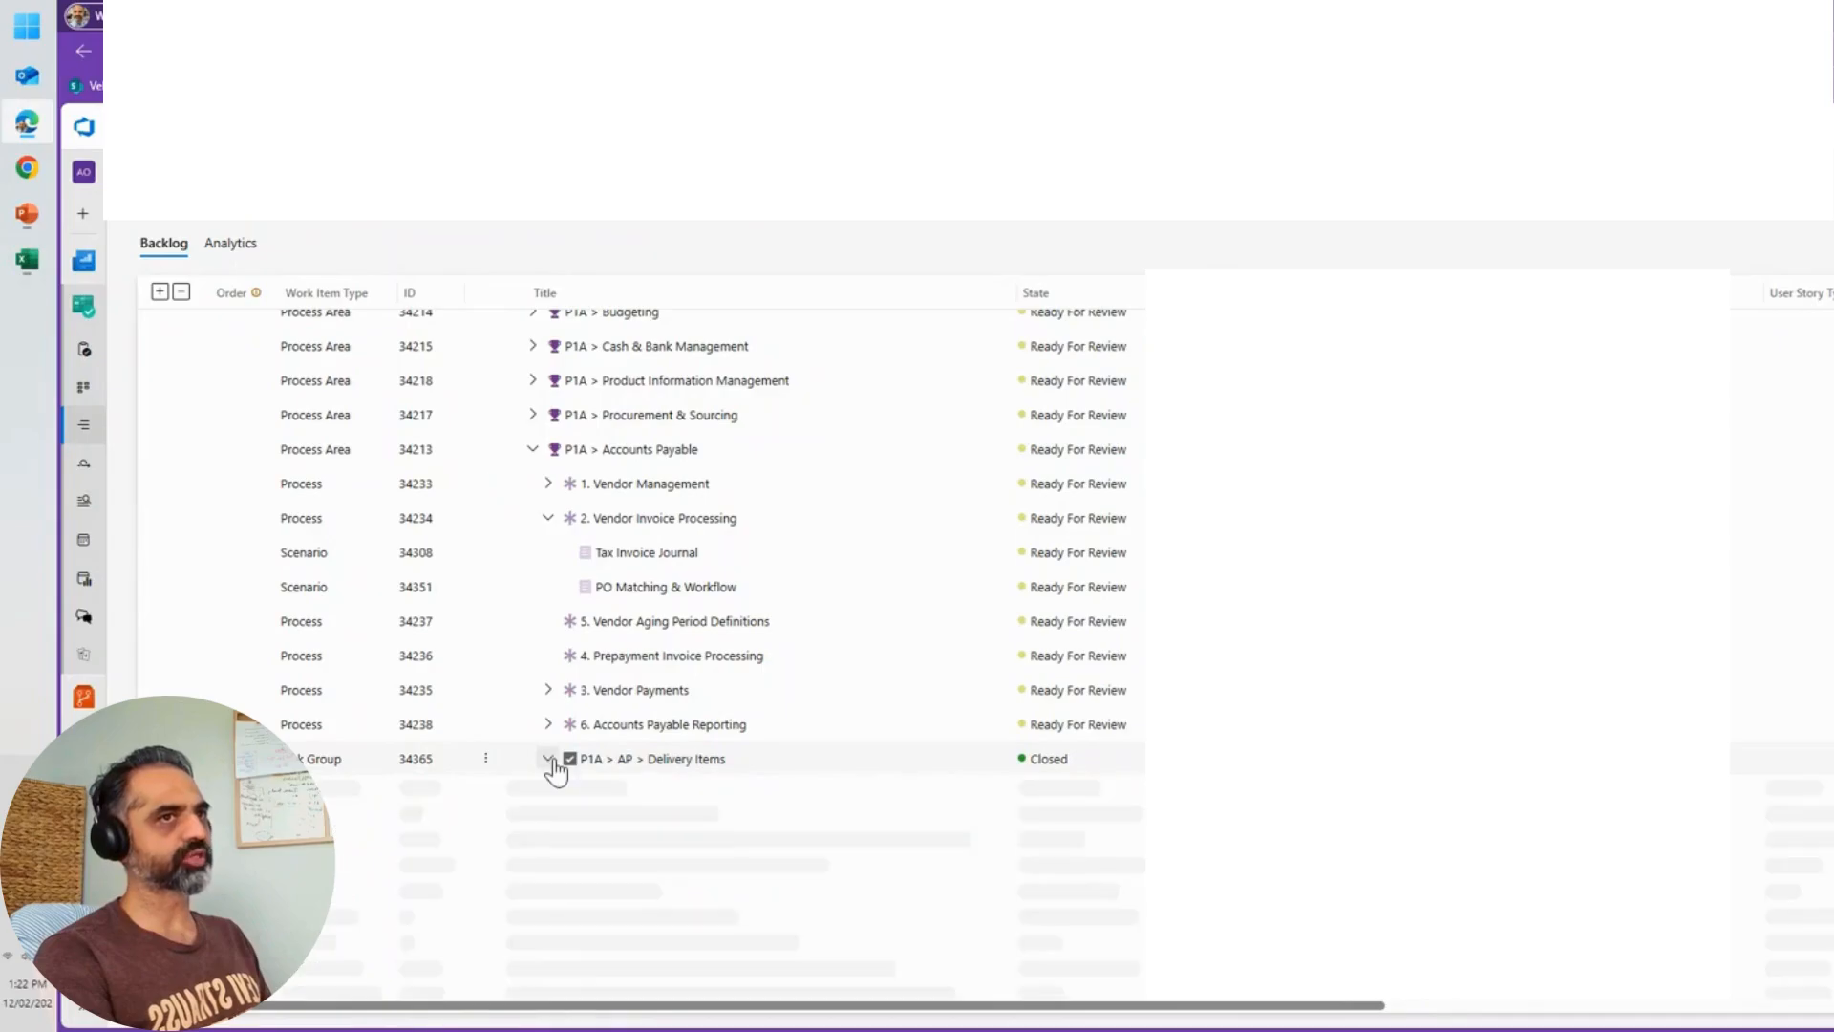
pyautogui.scroll(-2, 560, 765)
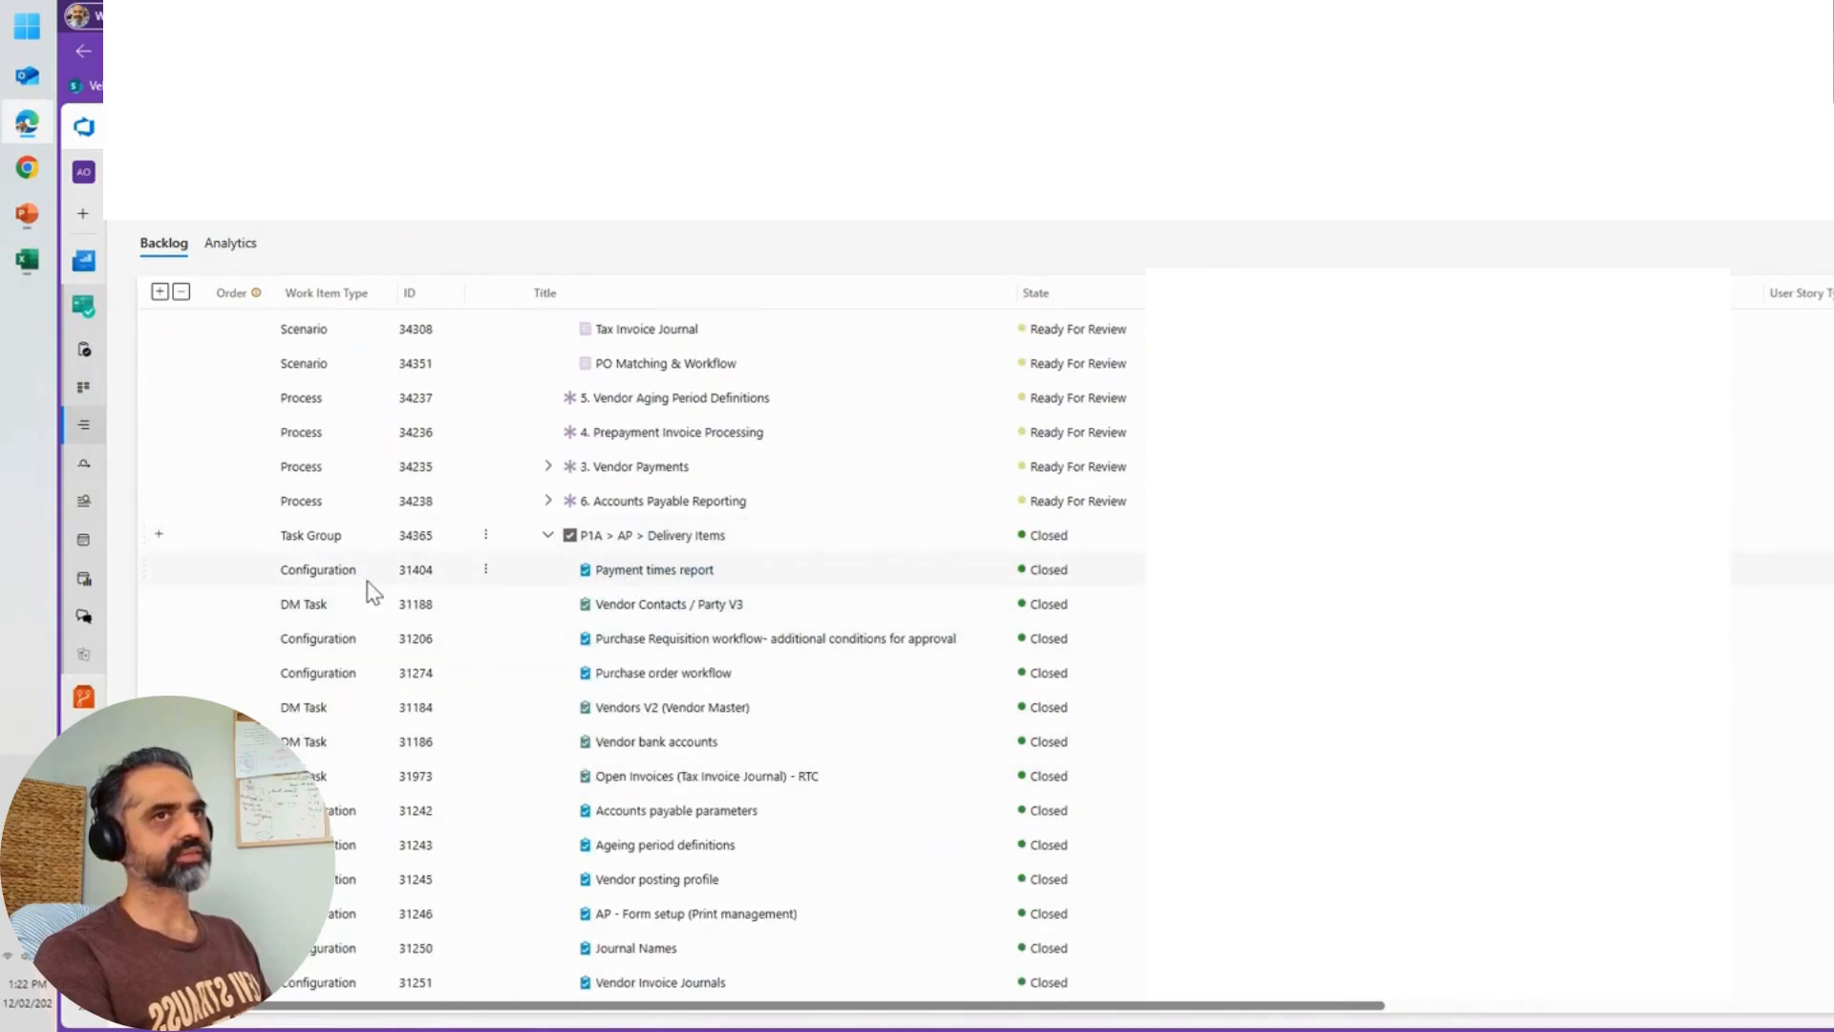
pyautogui.scroll(-5, 678, 726)
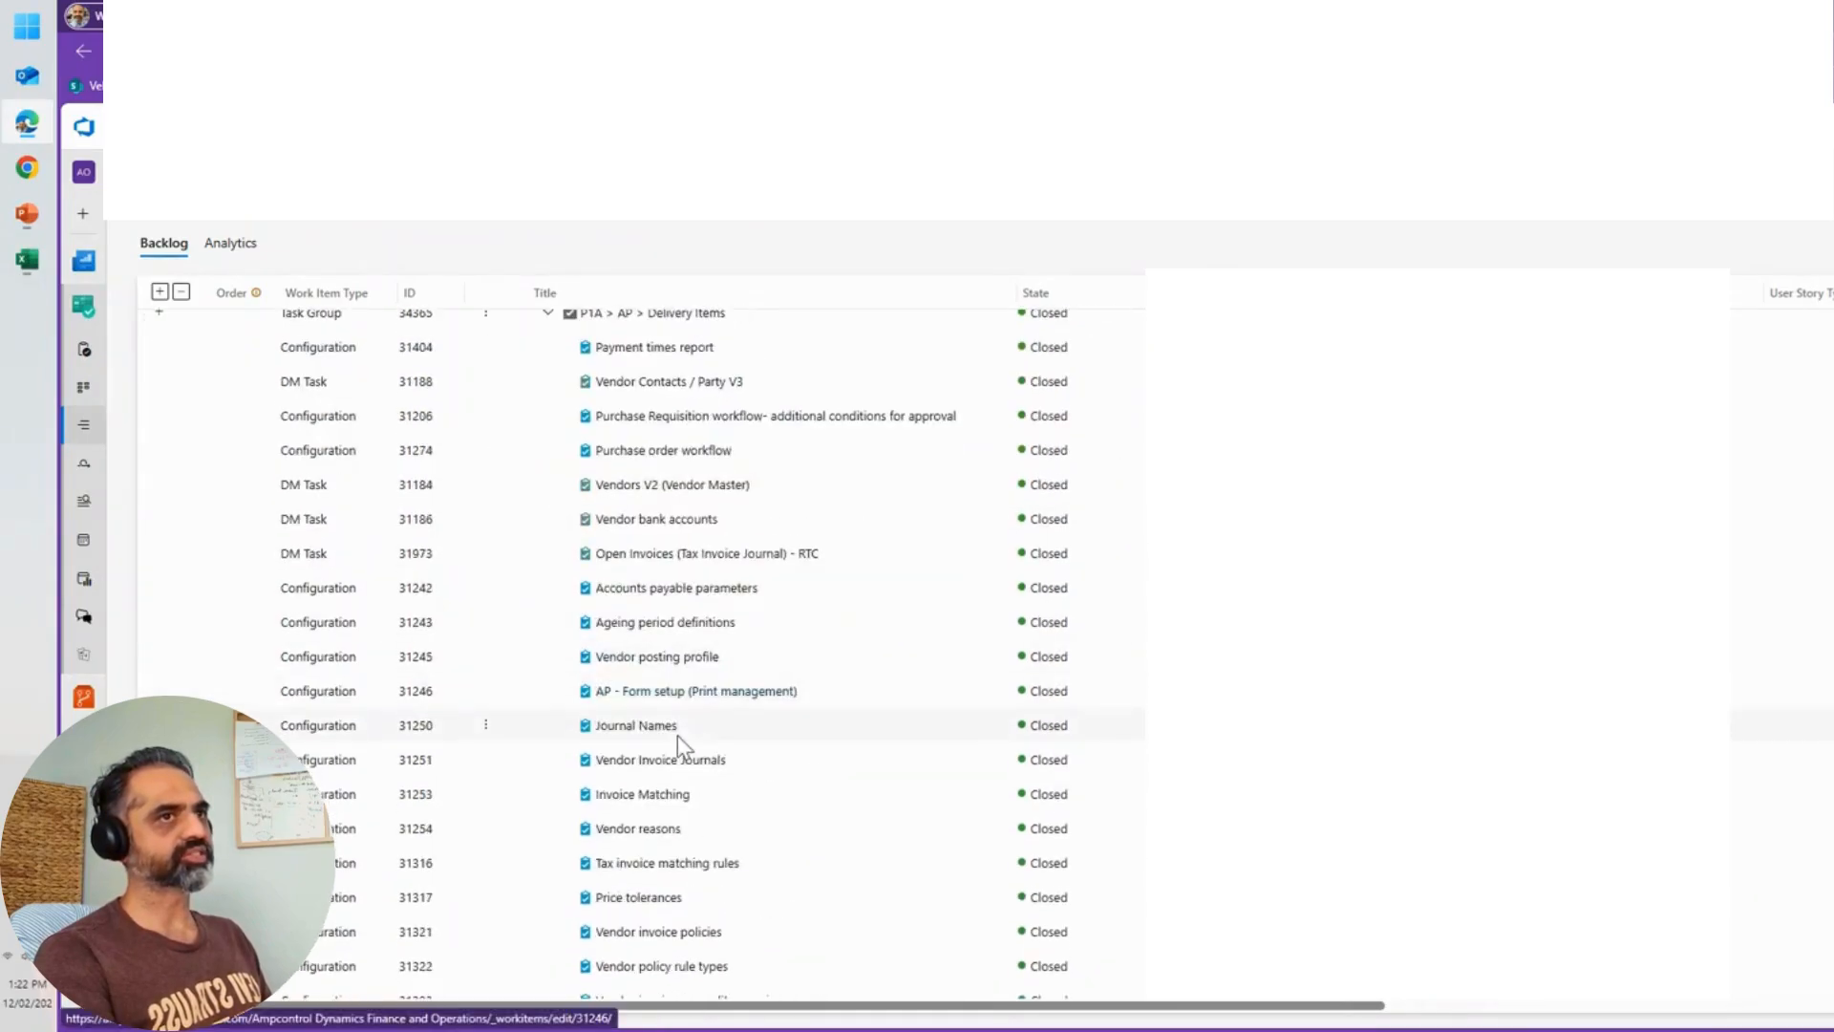
pyautogui.scroll(-3, 678, 736)
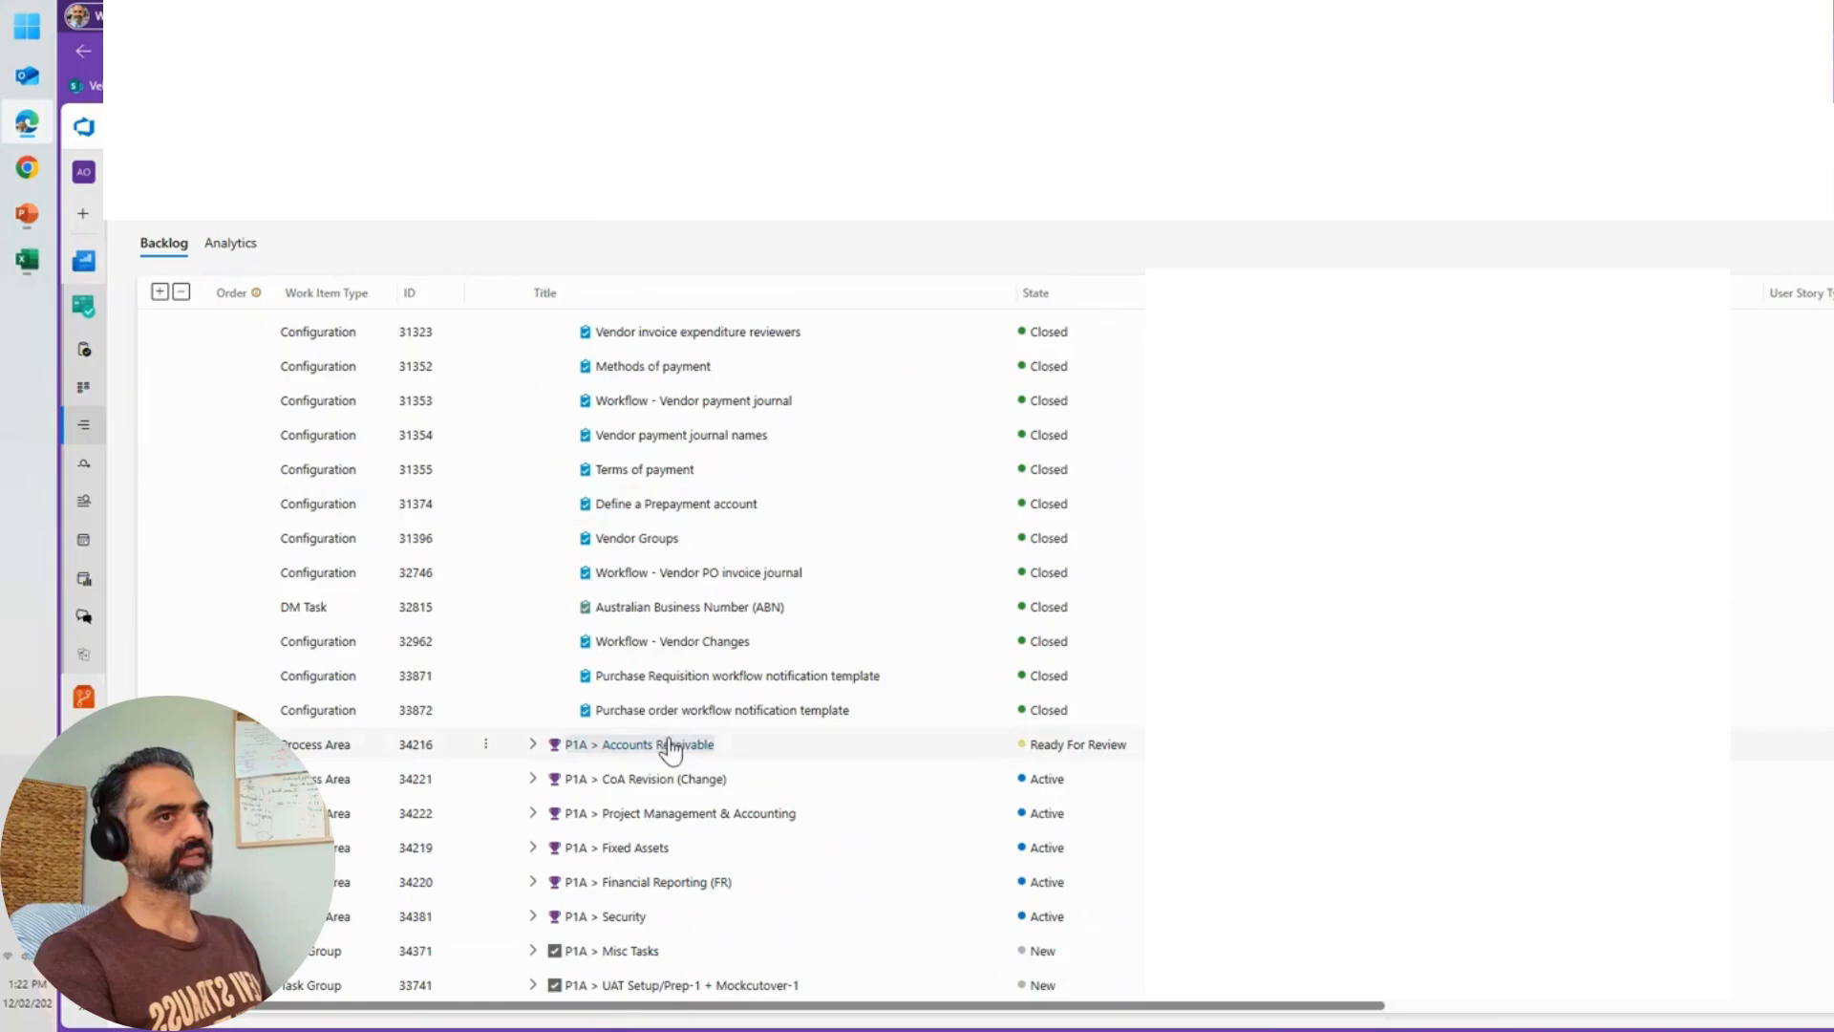
pyautogui.scroll(8, 672, 721)
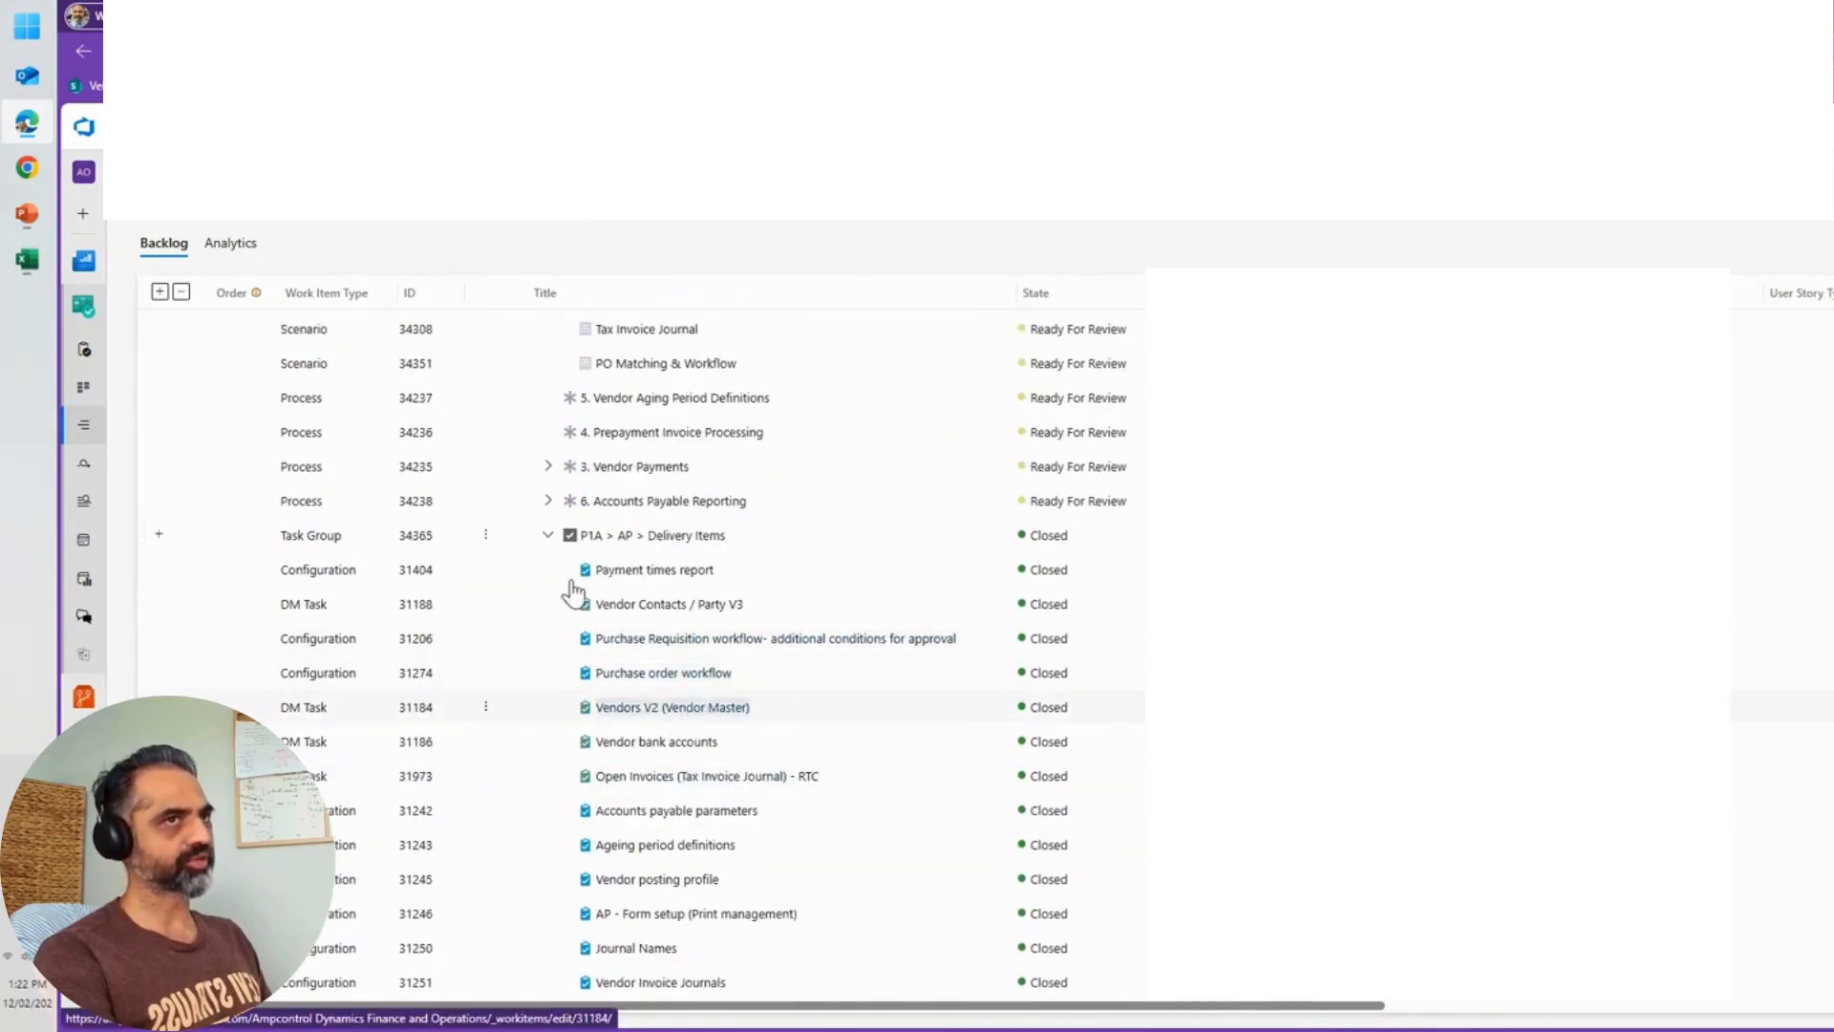
# Step: Check the DevOps structure slide in PowerPoint, return to the Azure DevOps backlog and compare the Accounts Payable processes with the AP delivery items
pyautogui.click(16, 225)
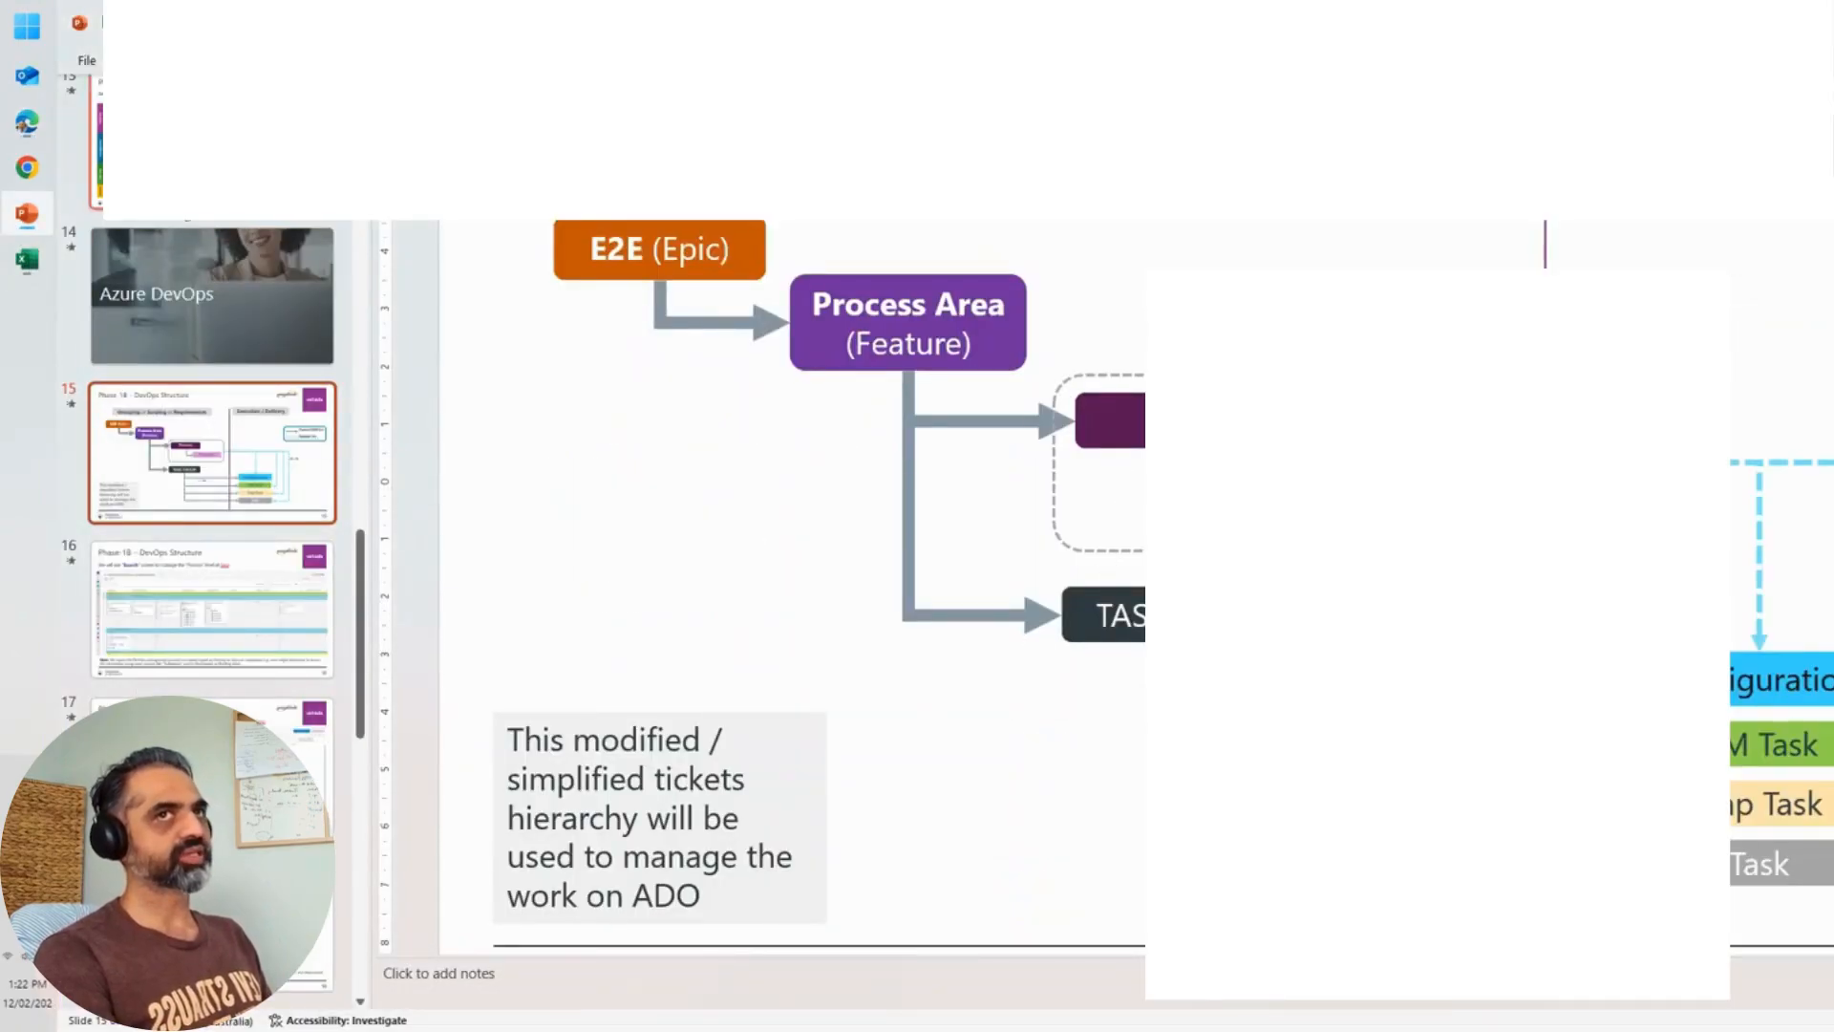
pyautogui.click(36, 128)
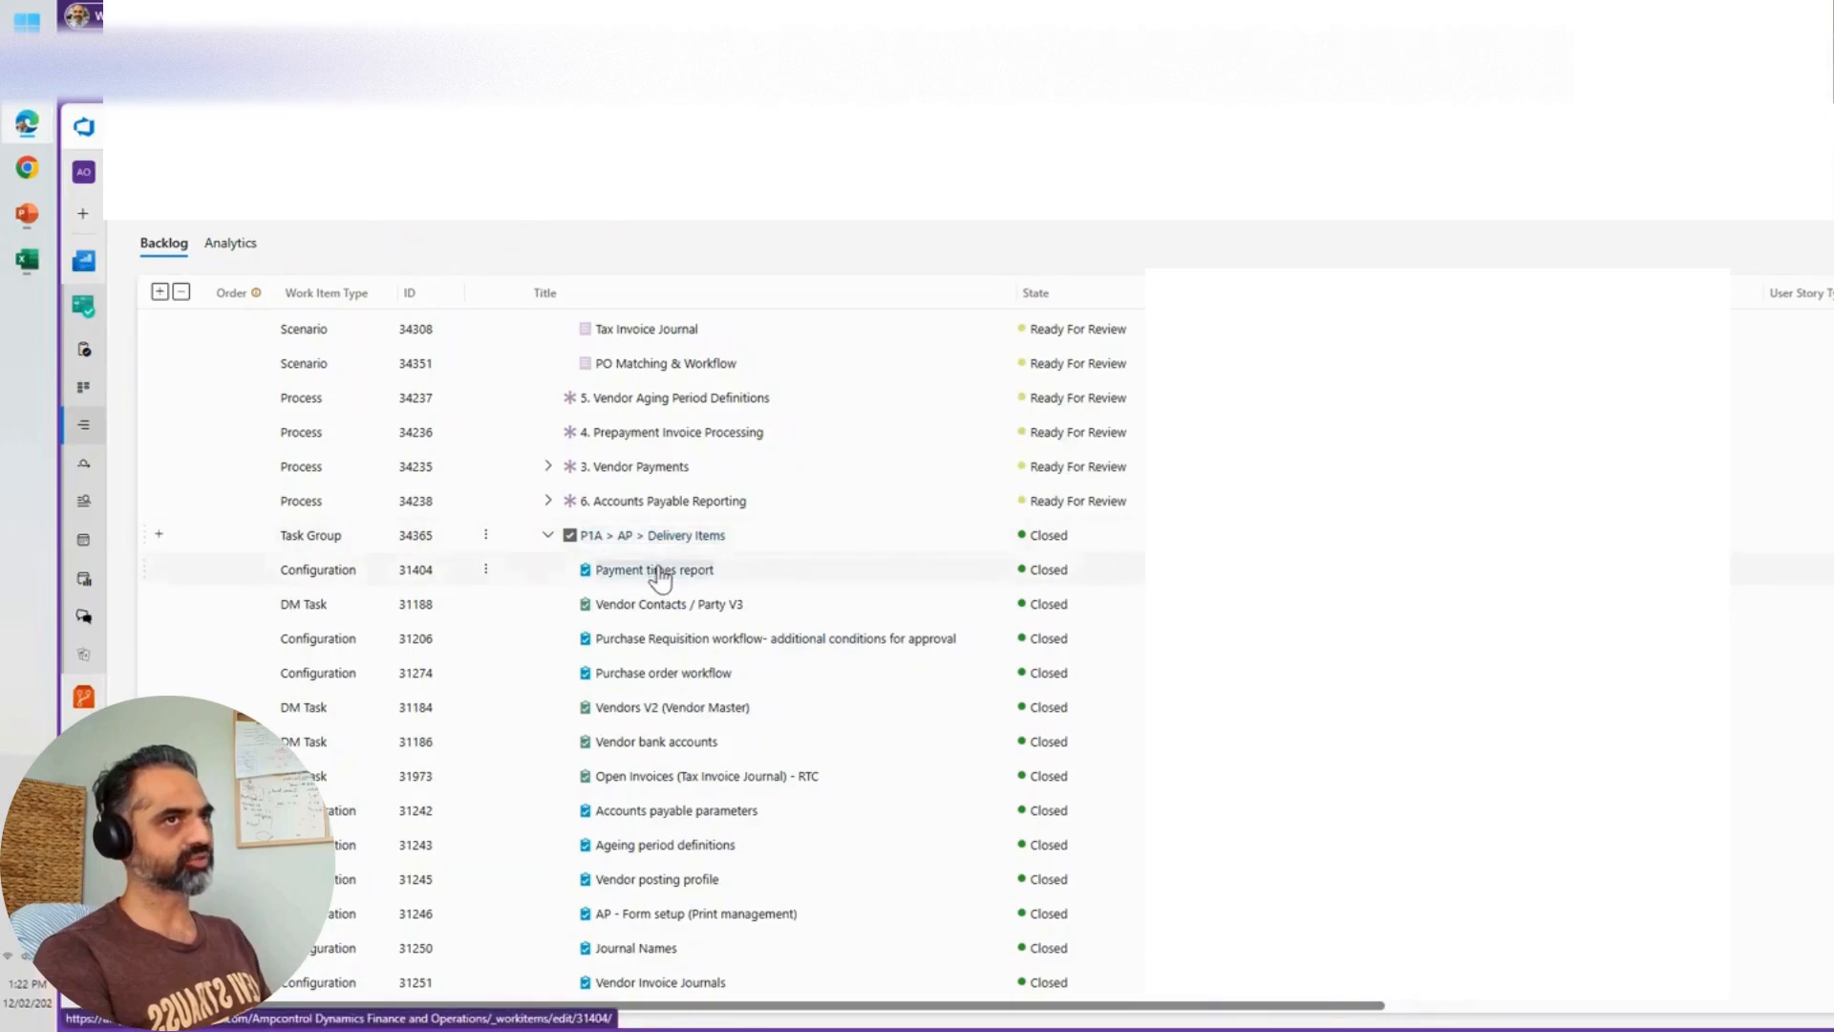
pyautogui.scroll(2, 655, 593)
pyautogui.scroll(-2, 683, 841)
pyautogui.scroll(-1, 680, 841)
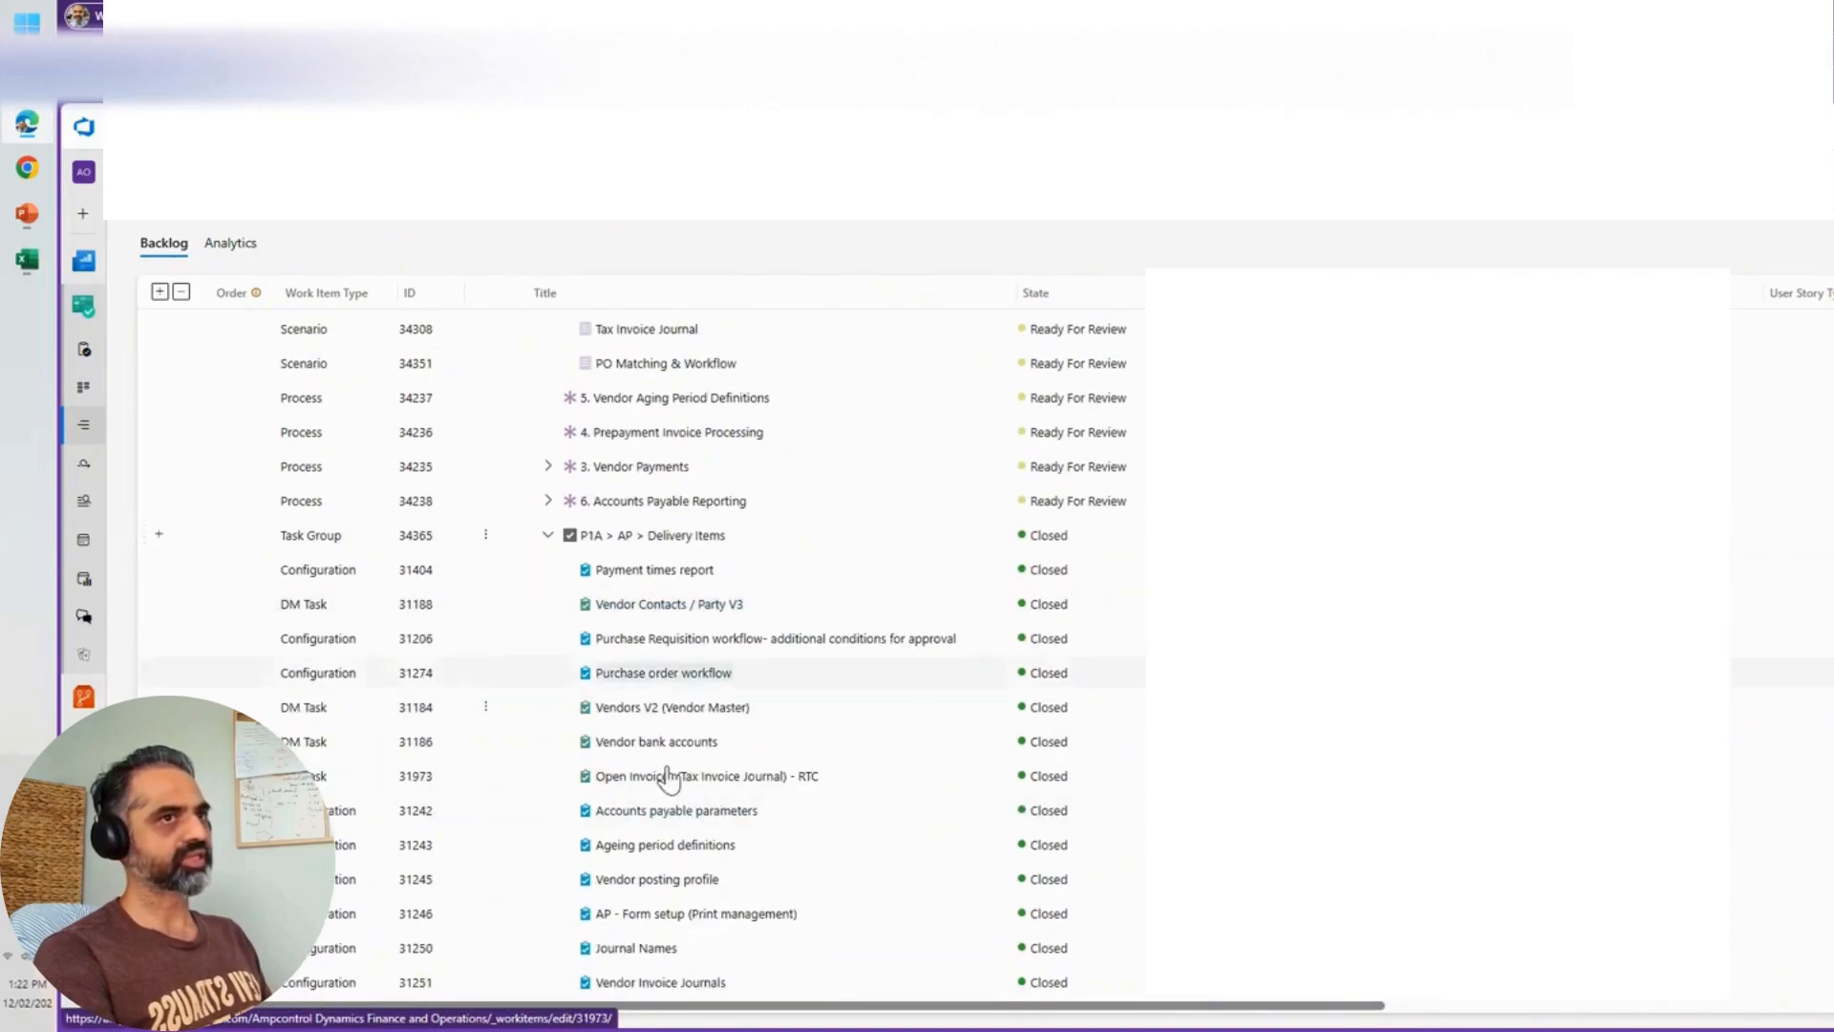
pyautogui.scroll(3, 677, 779)
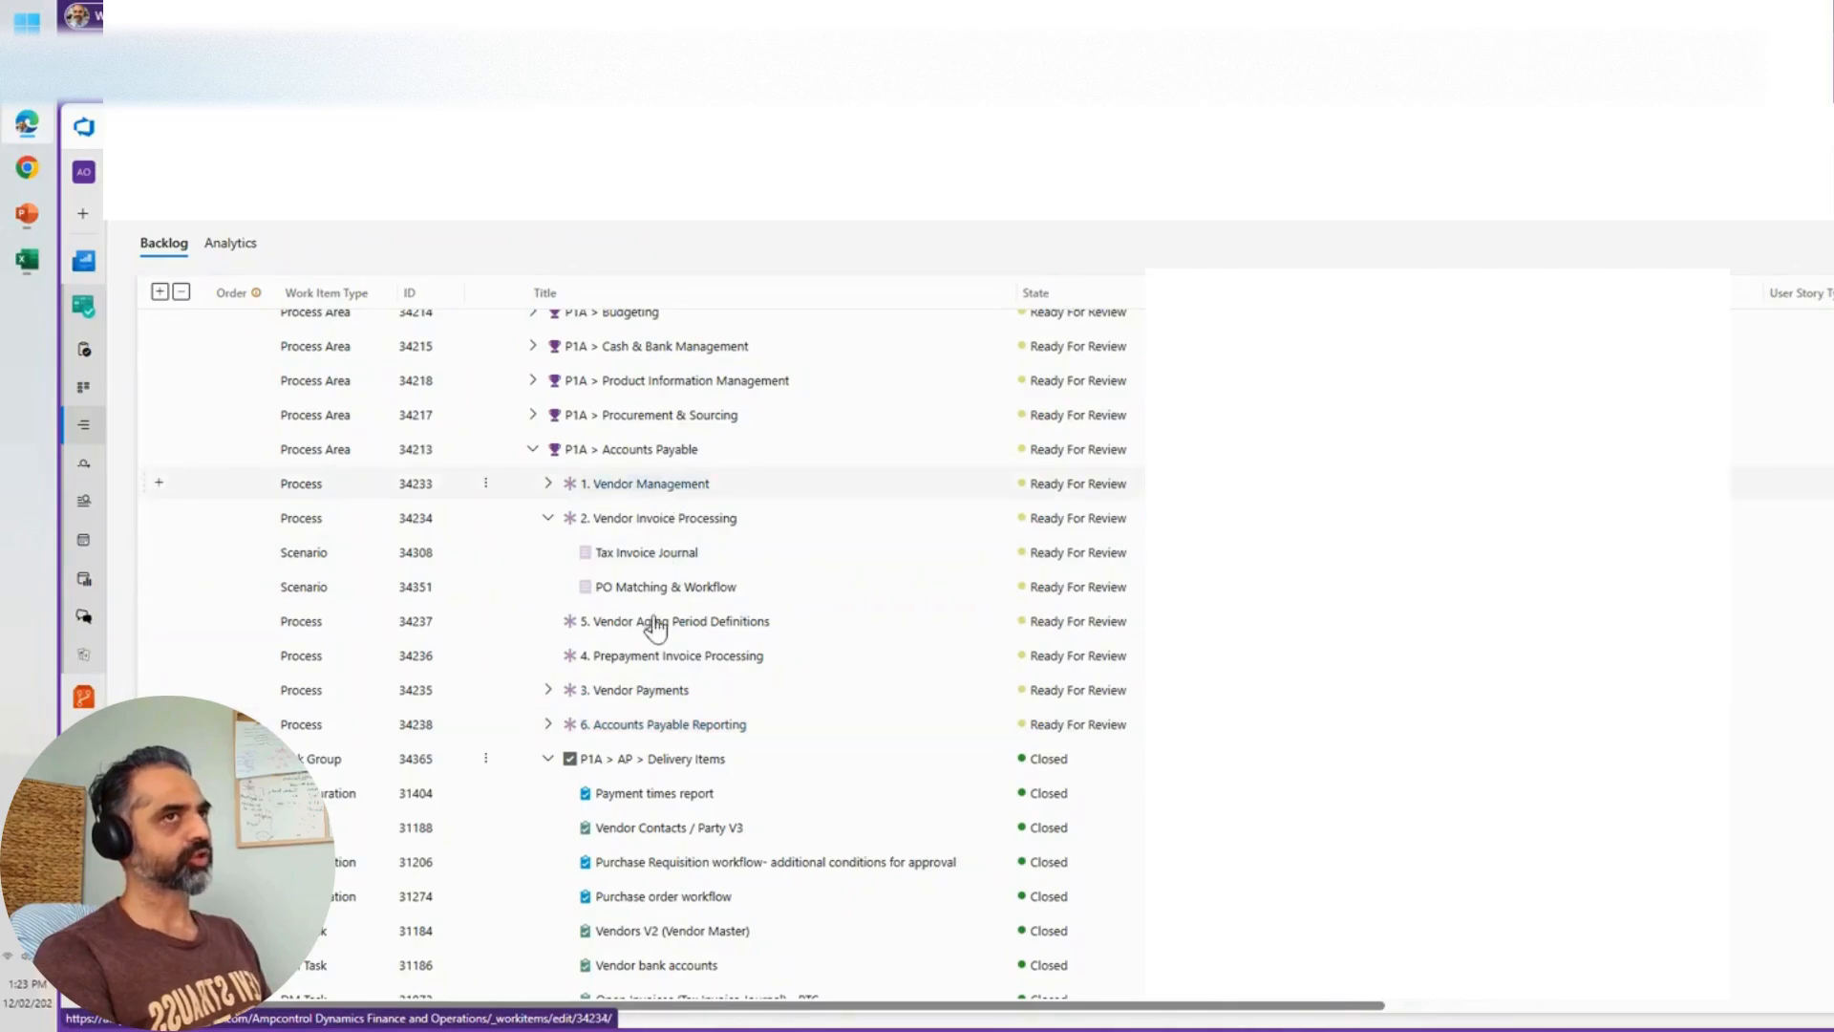
pyautogui.scroll(-3, 659, 764)
pyautogui.scroll(3, 655, 775)
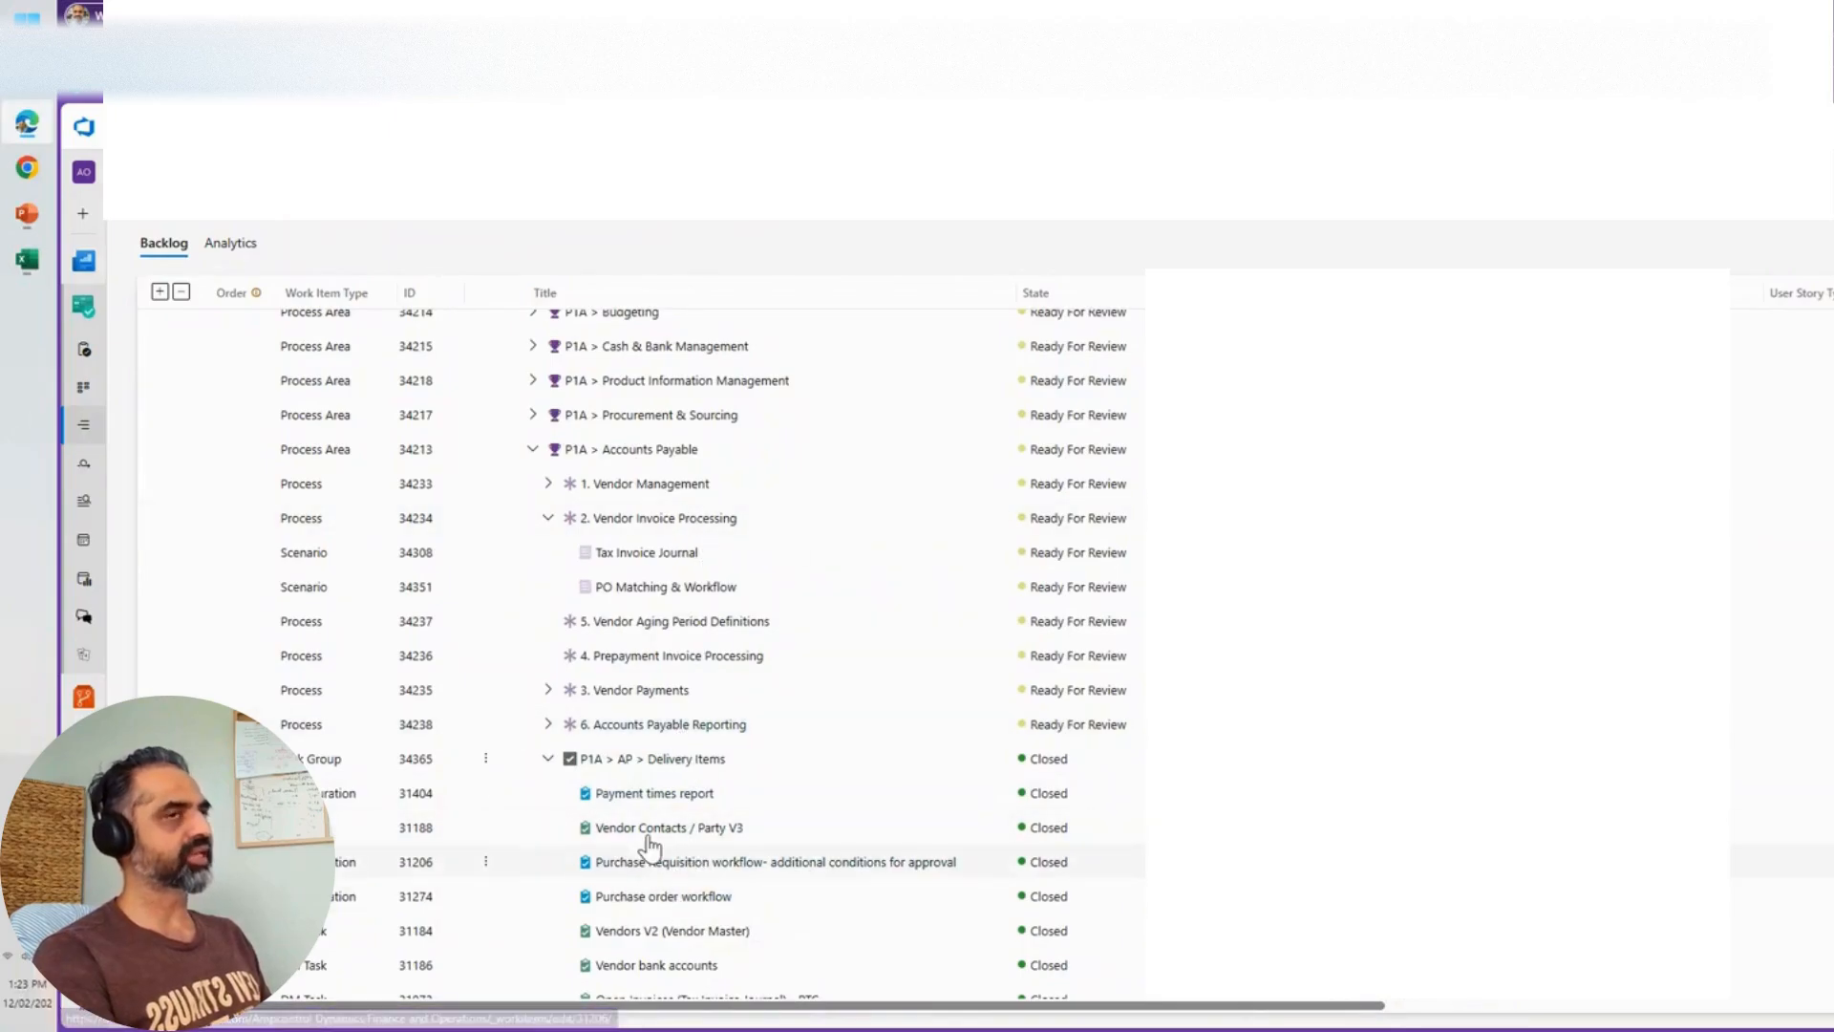
# Step: Open the Purchase order workflow configuration item under AP delivery items, review its description, statuses and related work, and close it
pyautogui.scroll(-3, 674, 817)
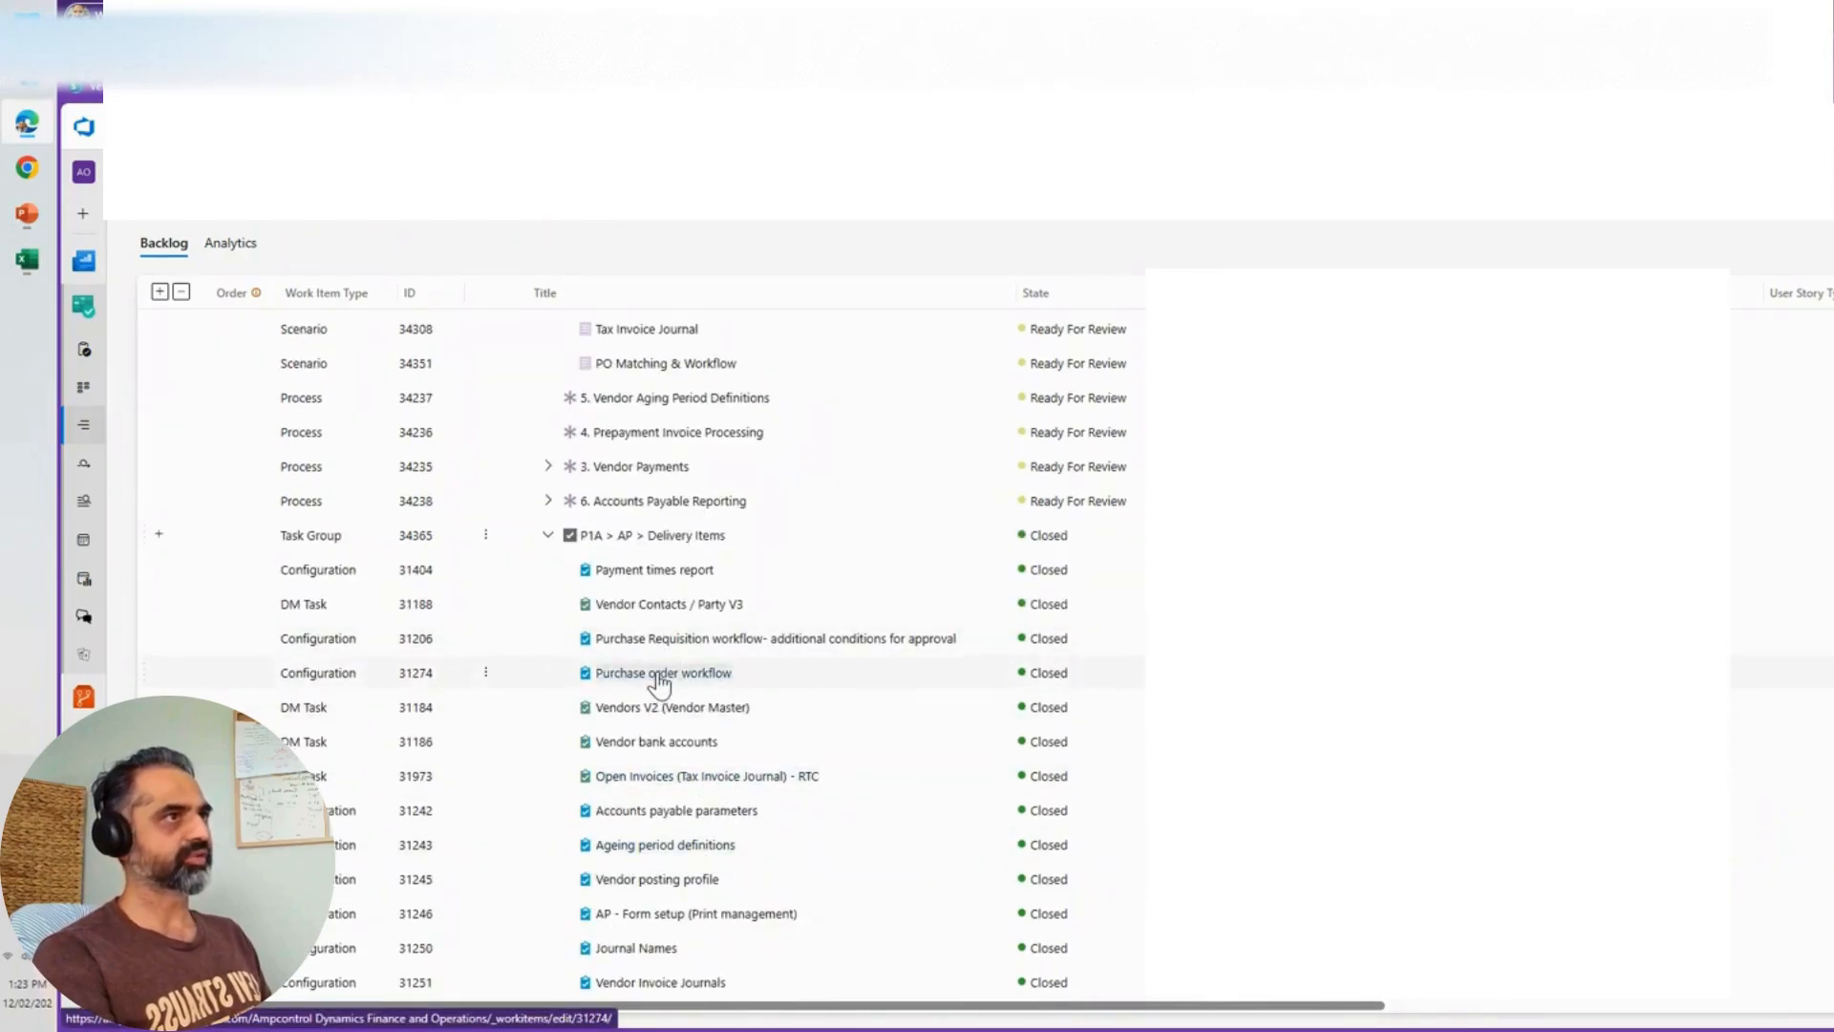
pyautogui.click(659, 675)
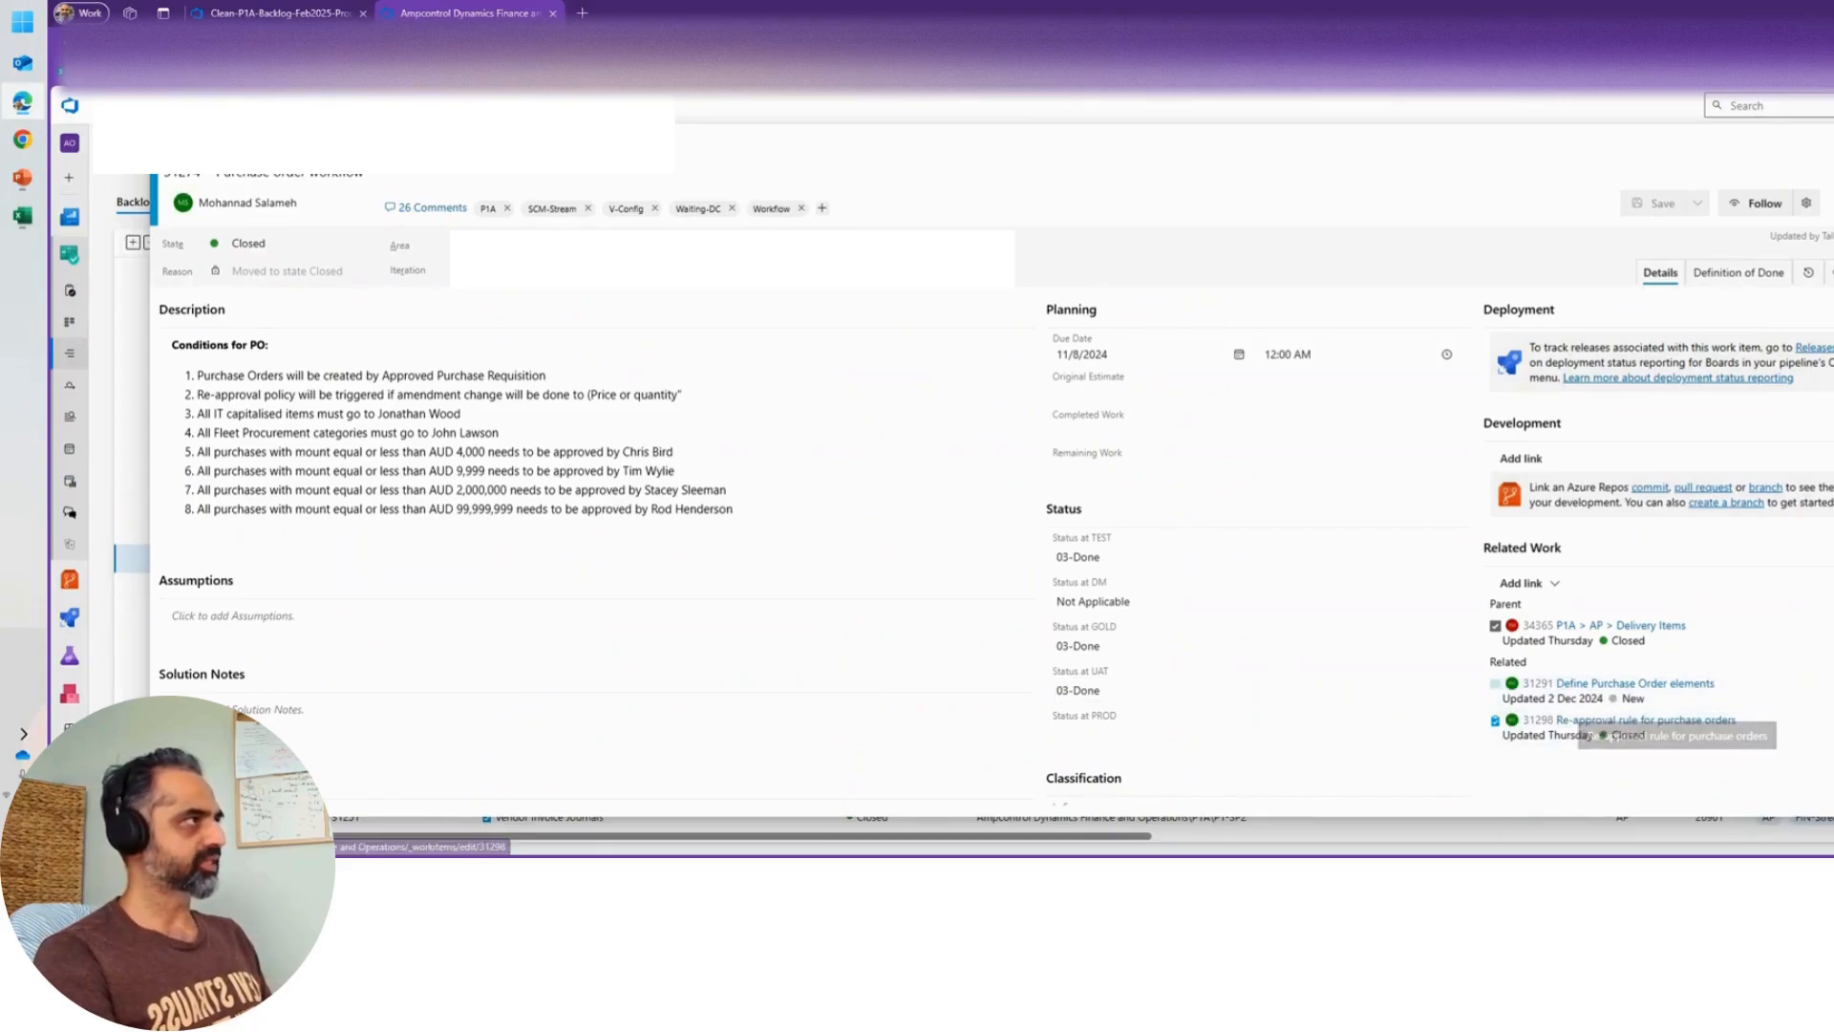
pyautogui.press('Escape')
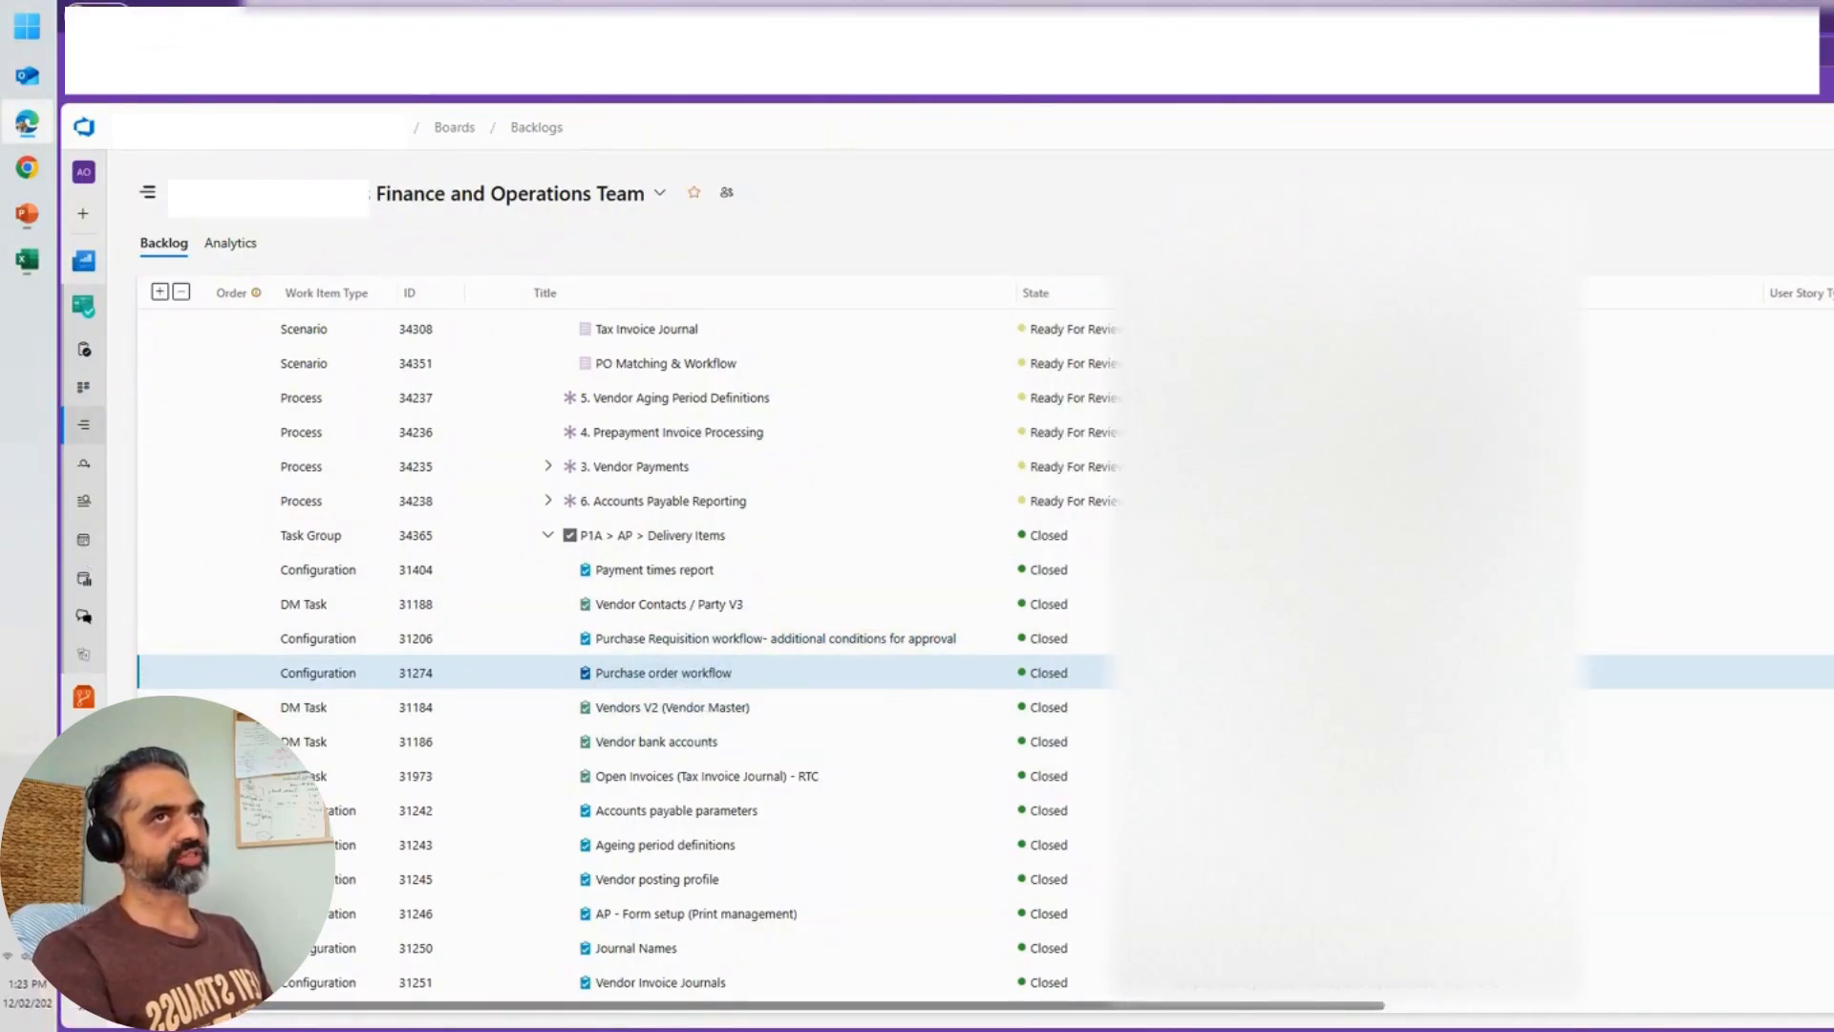
# Step: Switch to the Clean-P1A-Backlog-Feb2025 query and examine its query type options and its filters for top-level and linked work items
pyautogui.click(344, 20)
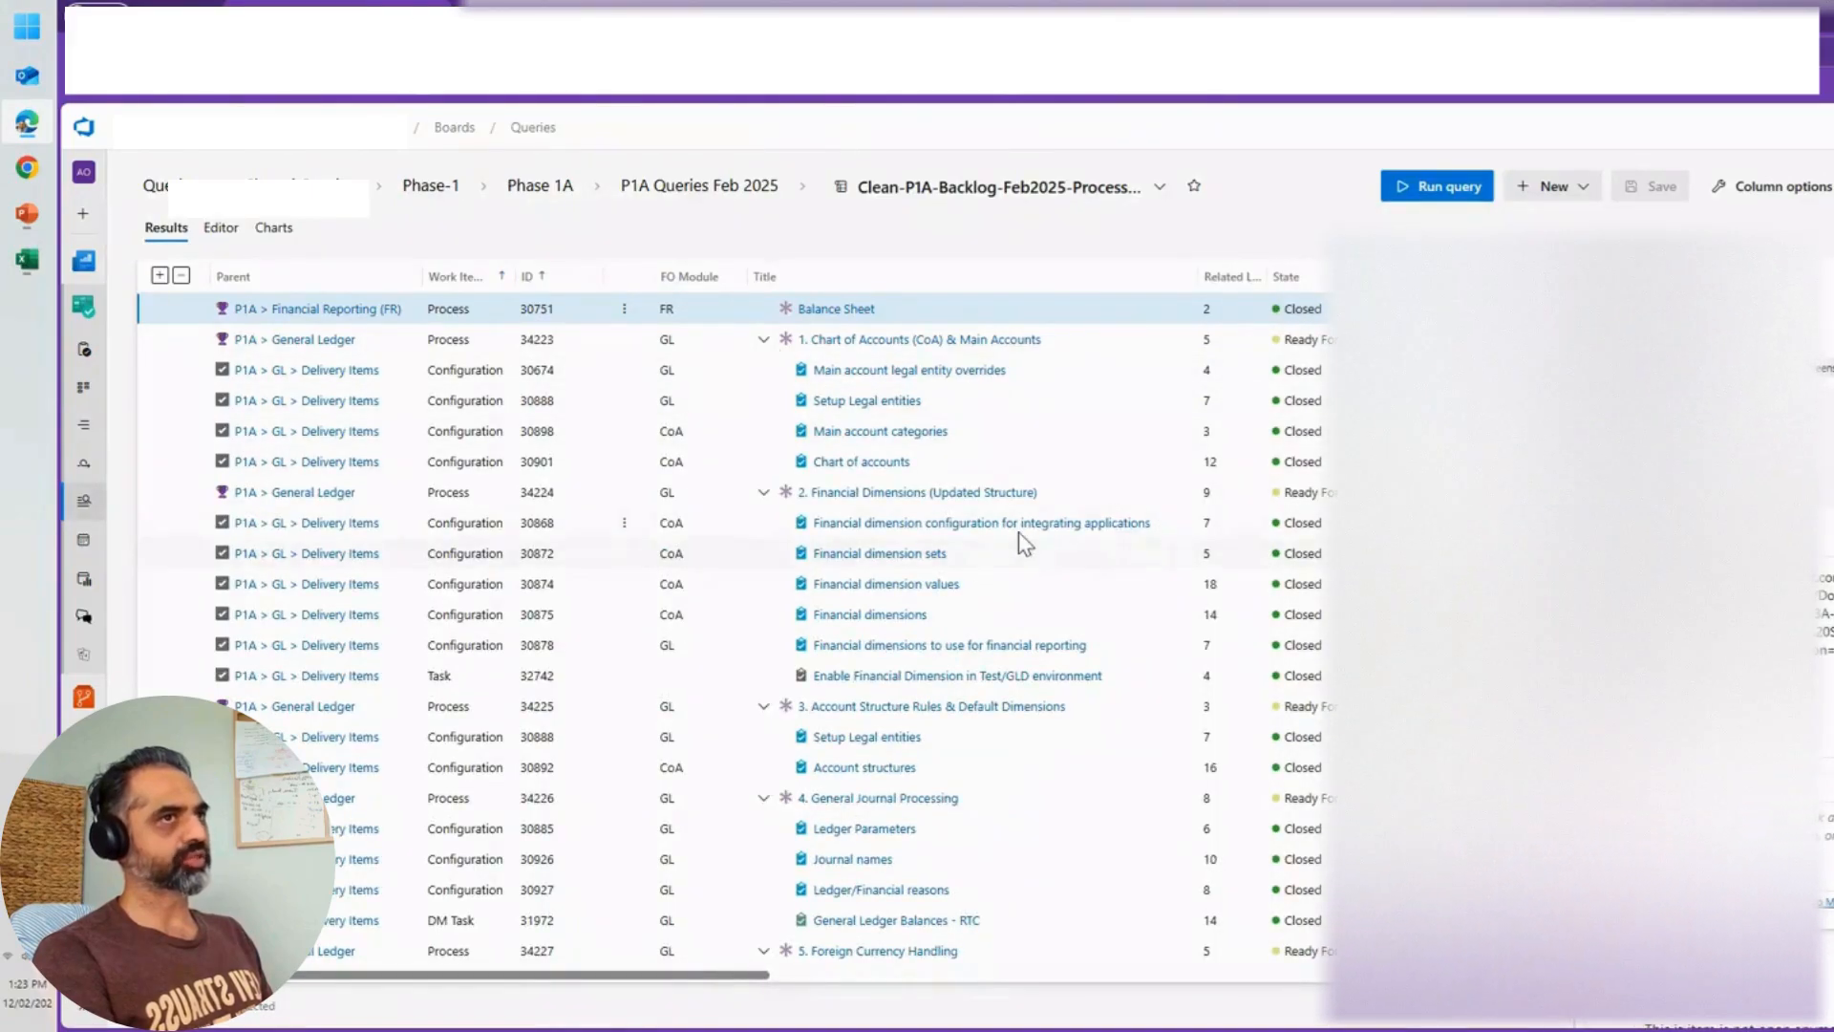
pyautogui.click(220, 229)
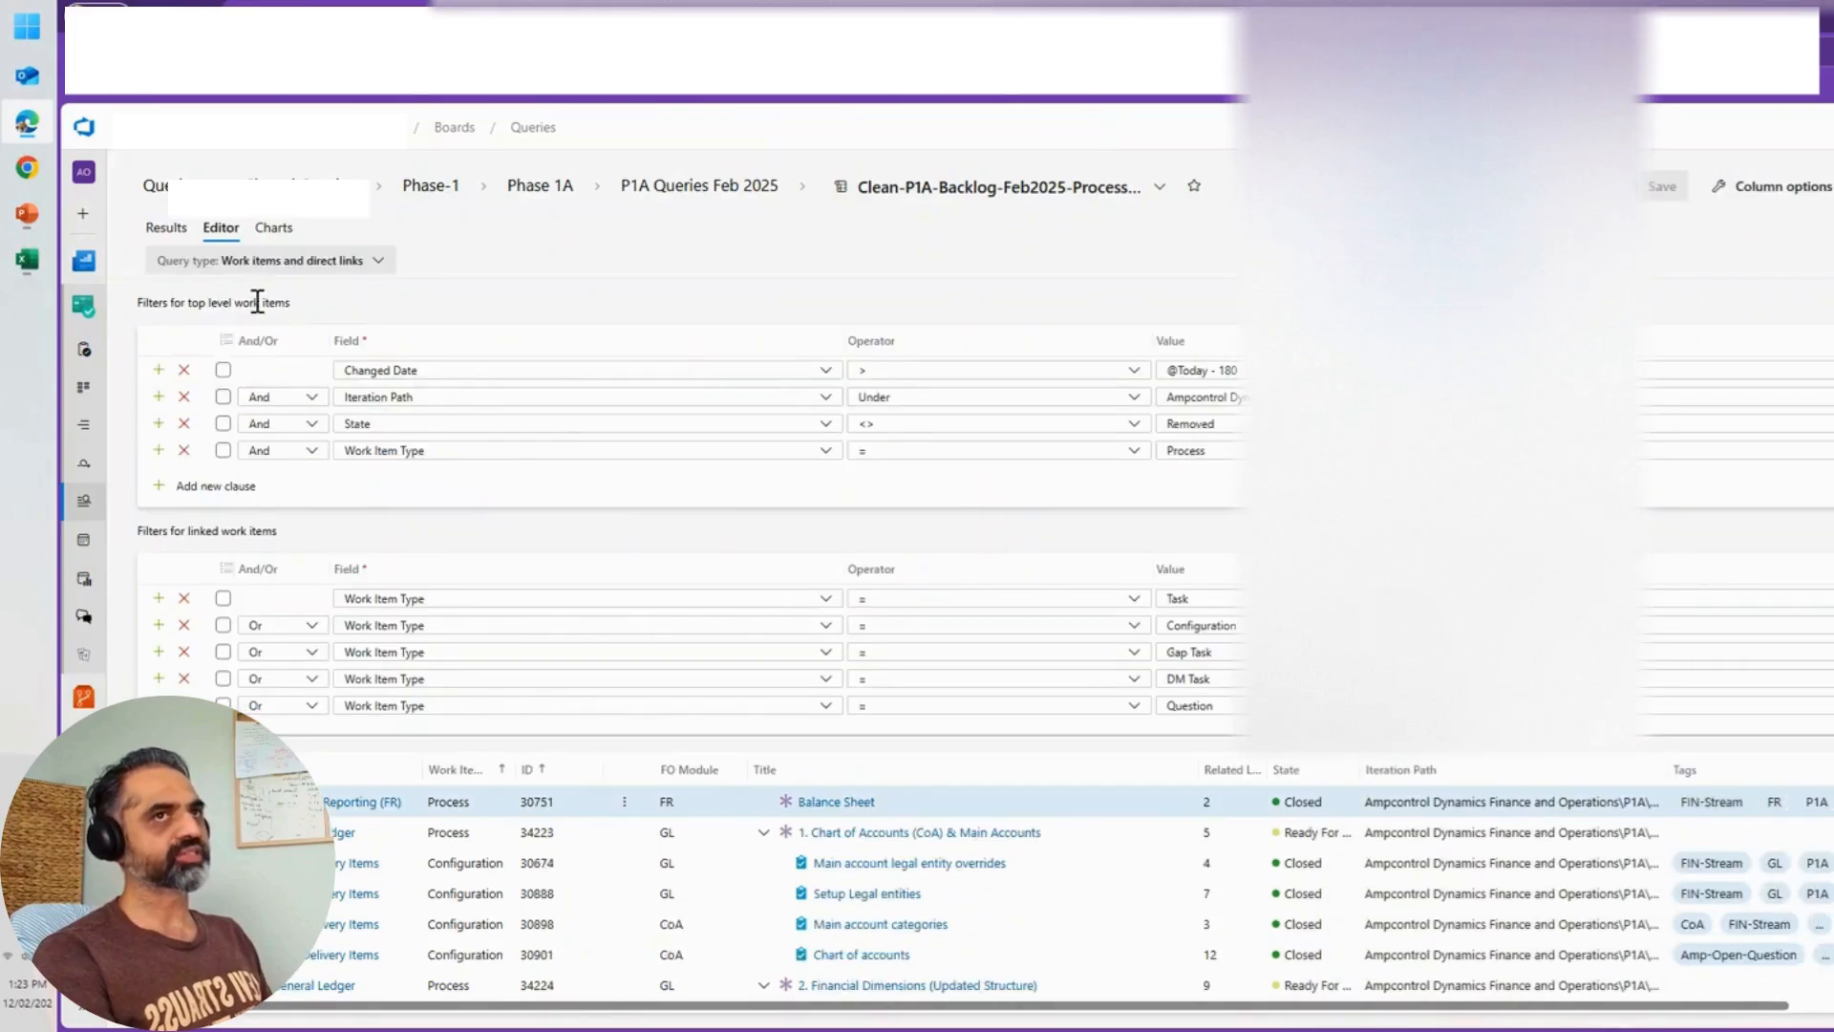
pyautogui.click(377, 260)
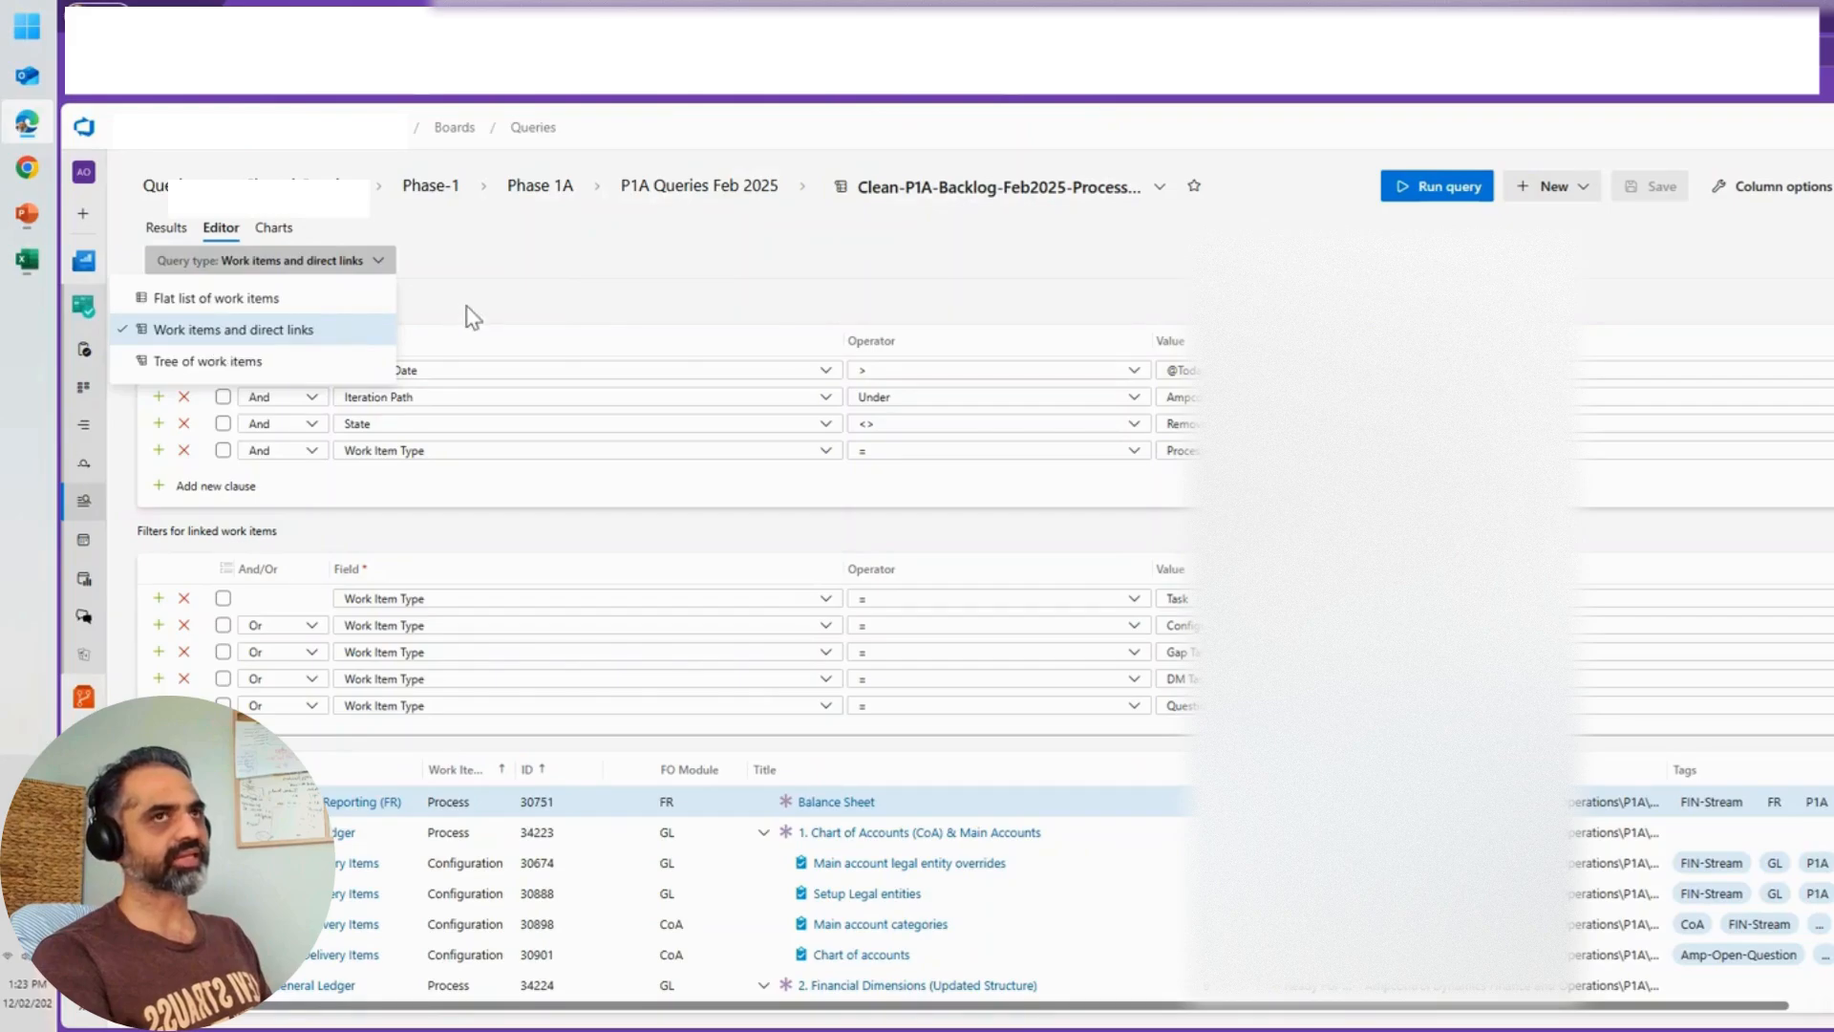
pyautogui.click(496, 270)
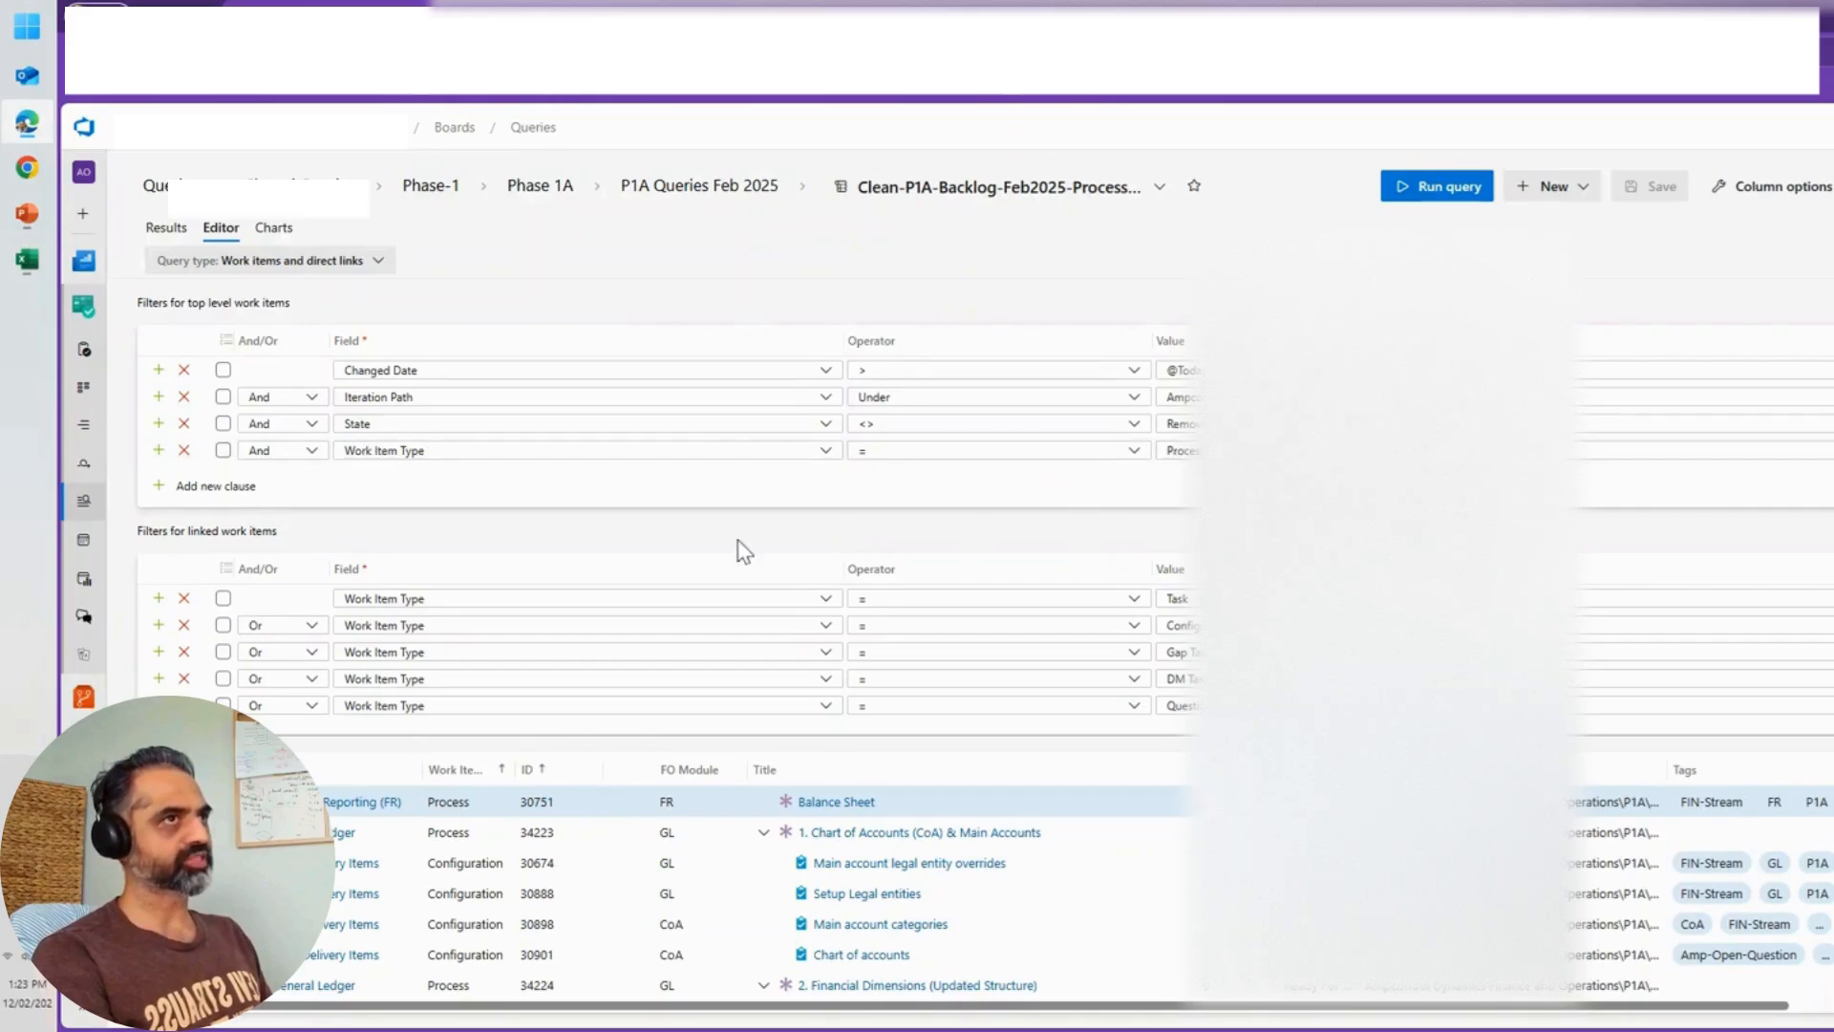
pyautogui.scroll(-2, 468, 585)
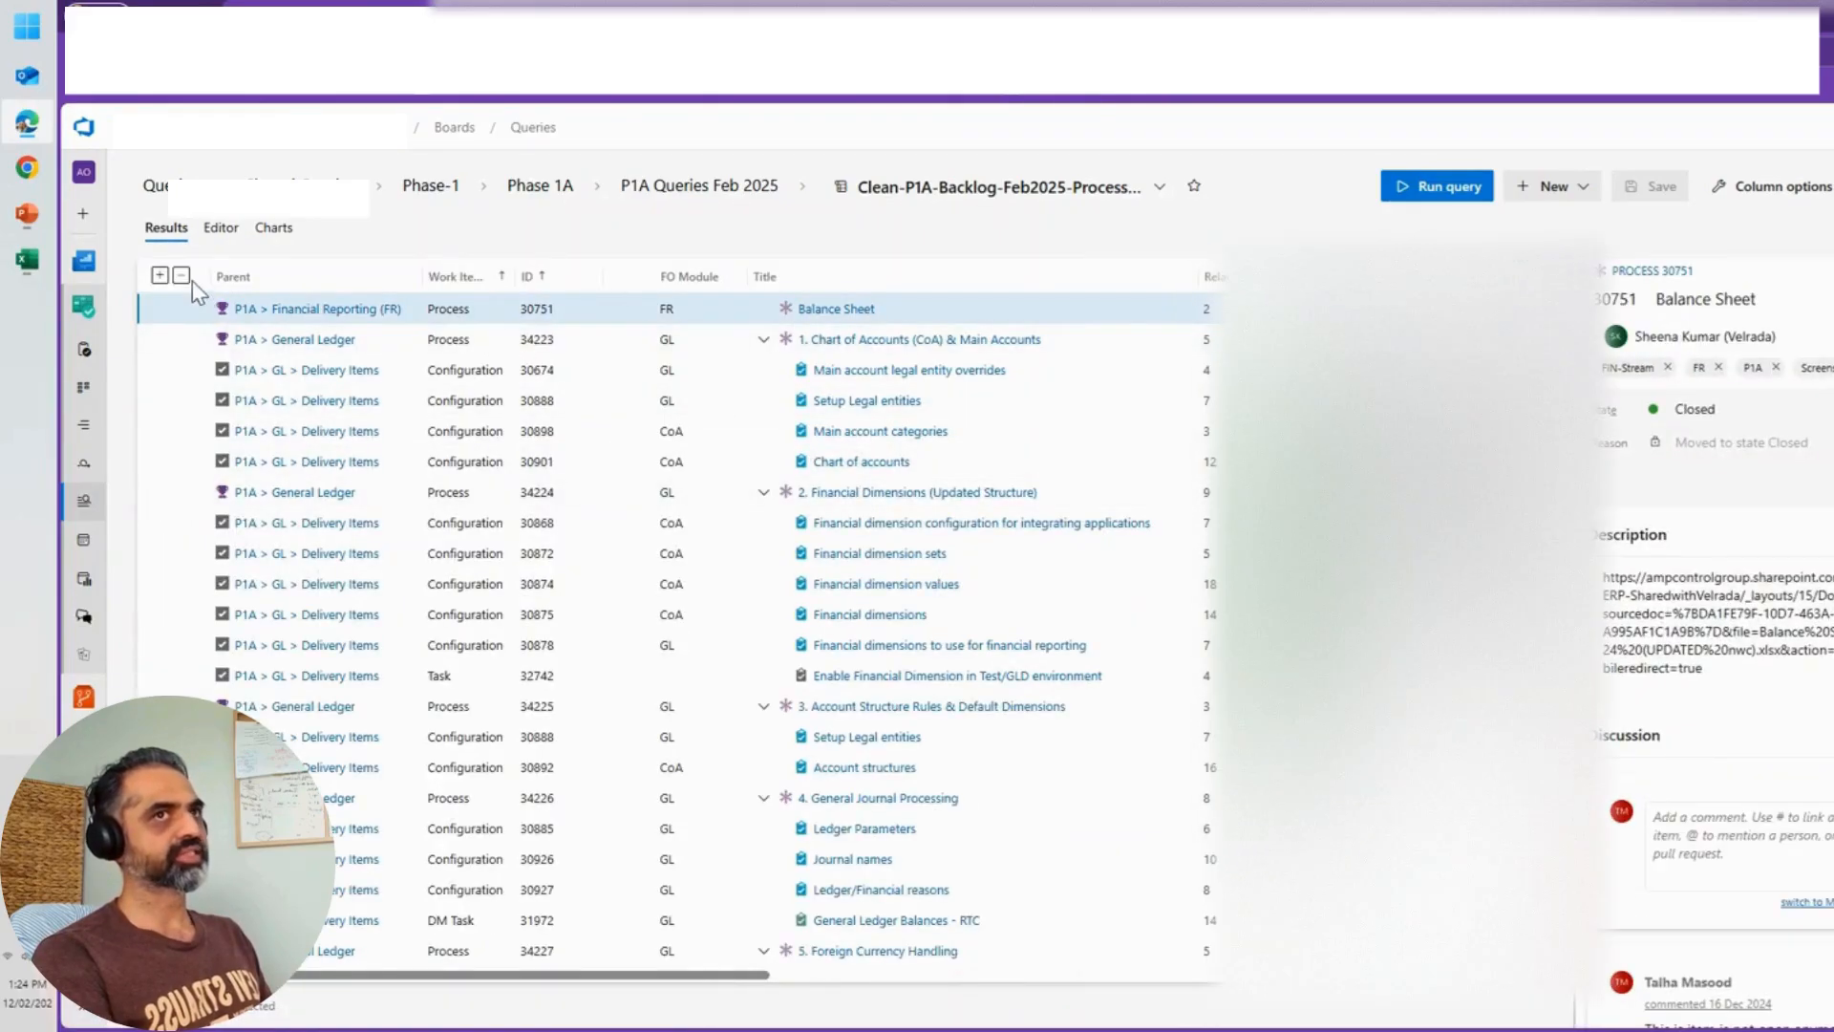
# Step: Collapse all linked work items in the query results and look through the top-level processes for each module
pyautogui.click(181, 276)
pyautogui.scroll(-2, 908, 540)
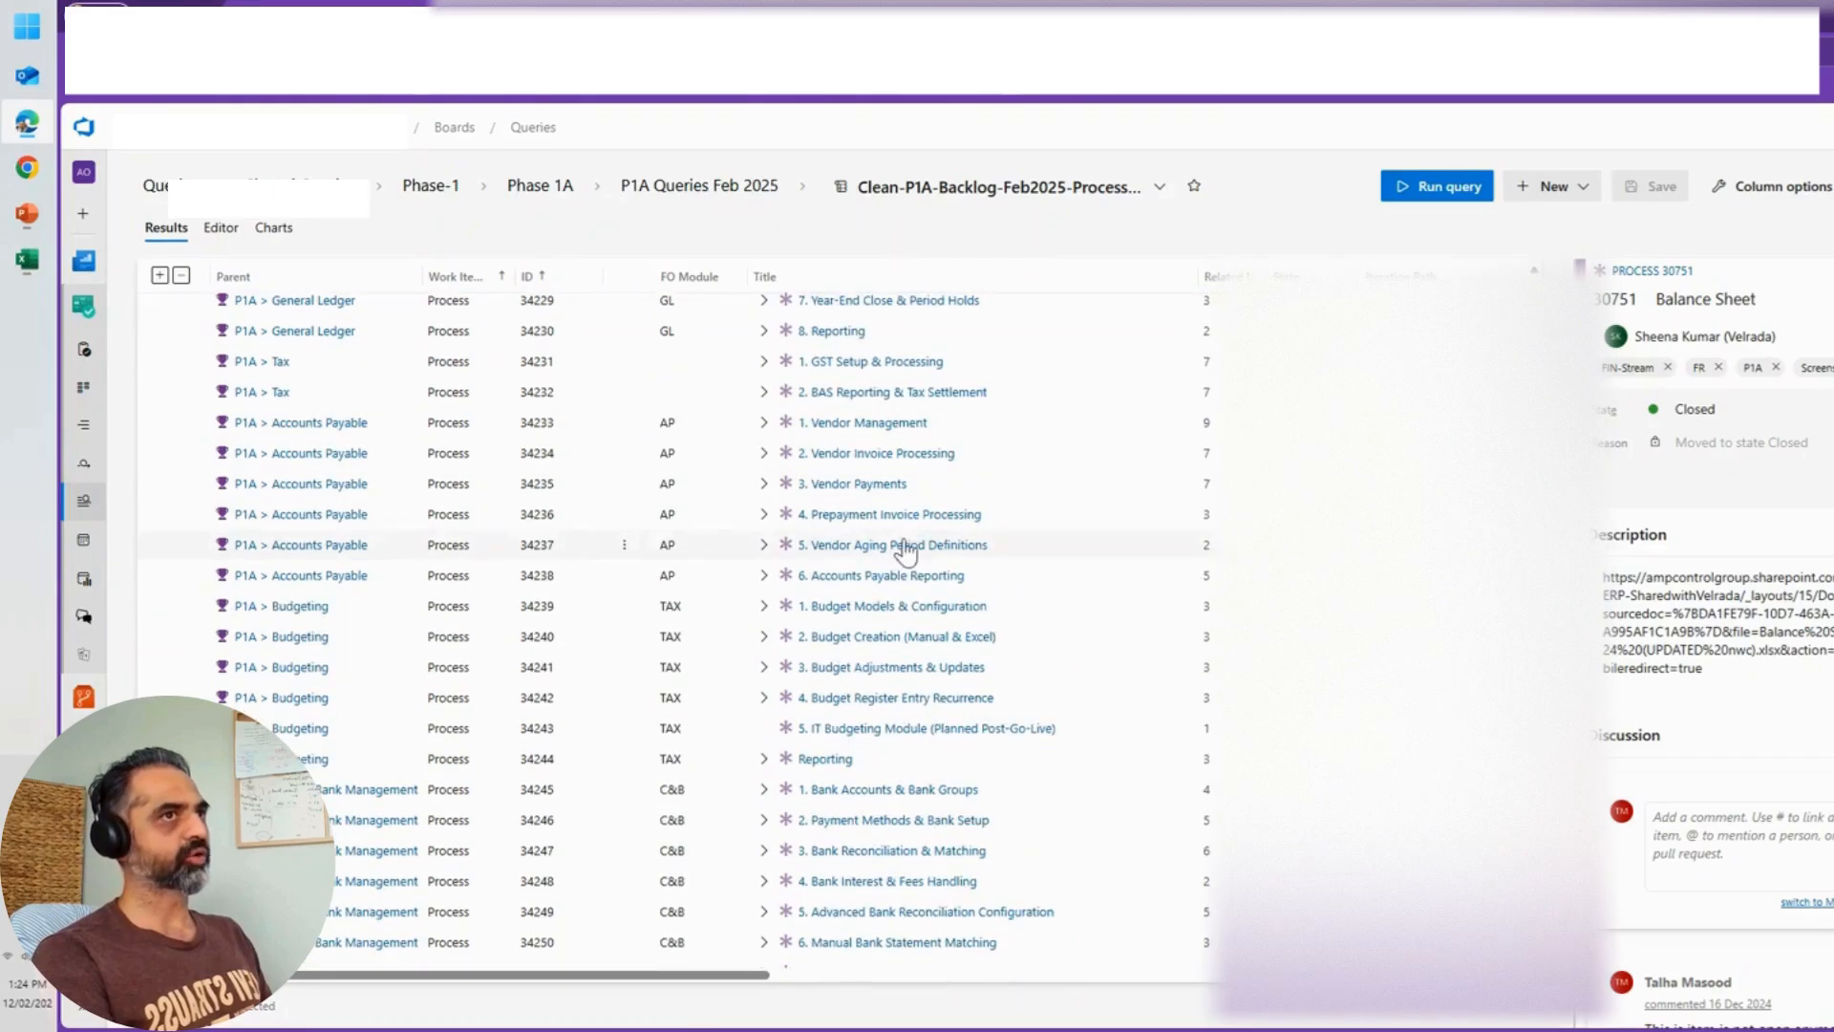
pyautogui.scroll(-2, 904, 552)
pyautogui.scroll(5, 904, 552)
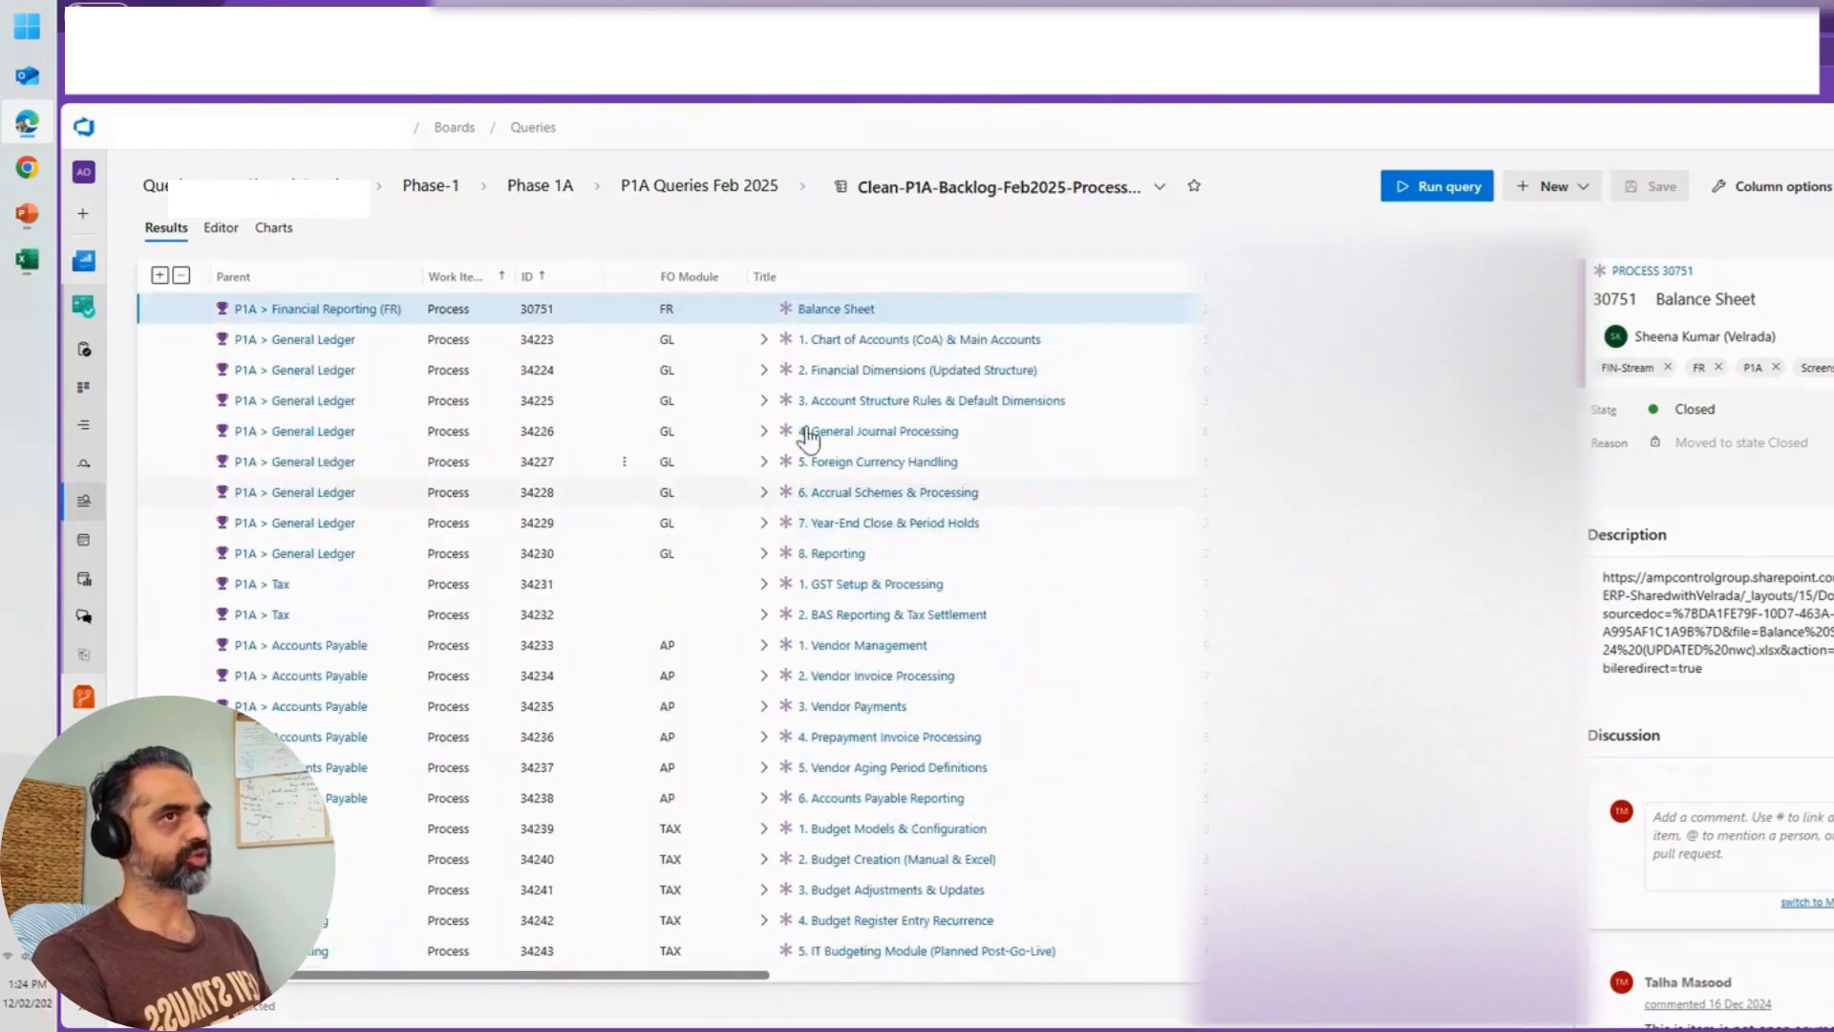
# Step: Review the items linked to the GL processes 2. Financial Dimensions, 4. General Journal Processing and 7. Year-End Close, collapsing the first two
pyautogui.click(763, 369)
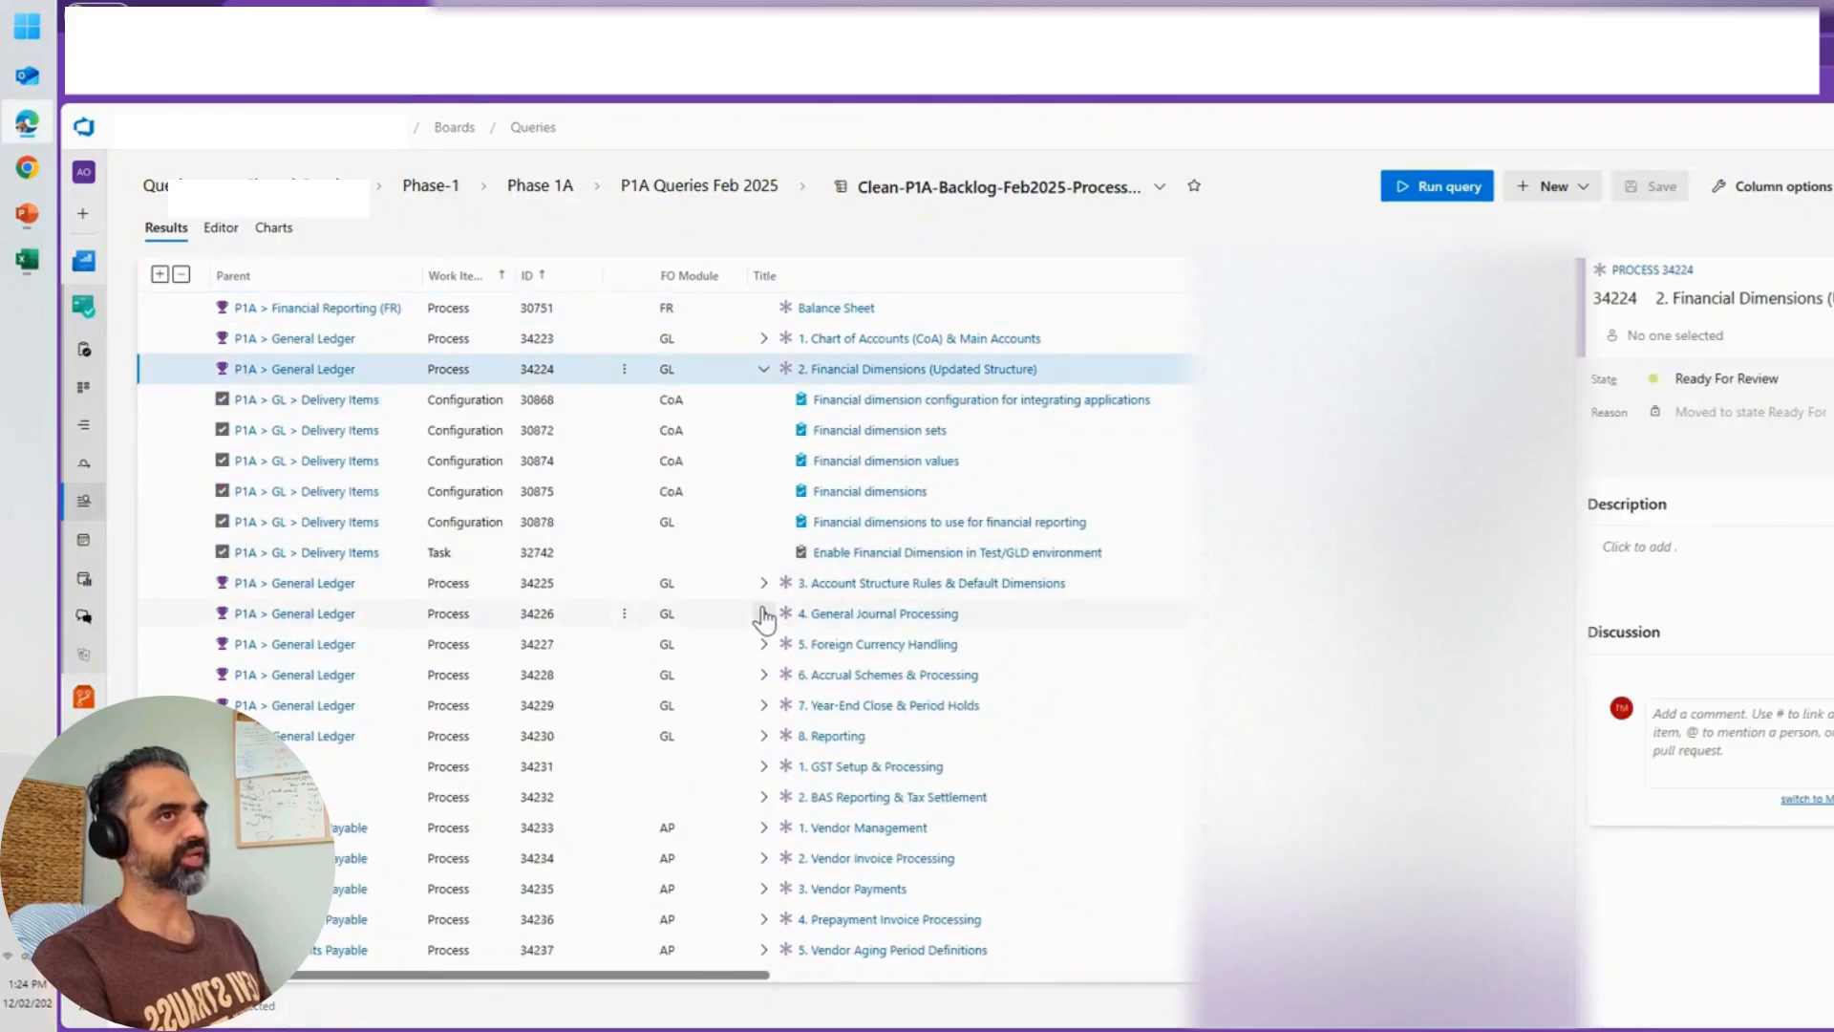
pyautogui.click(764, 613)
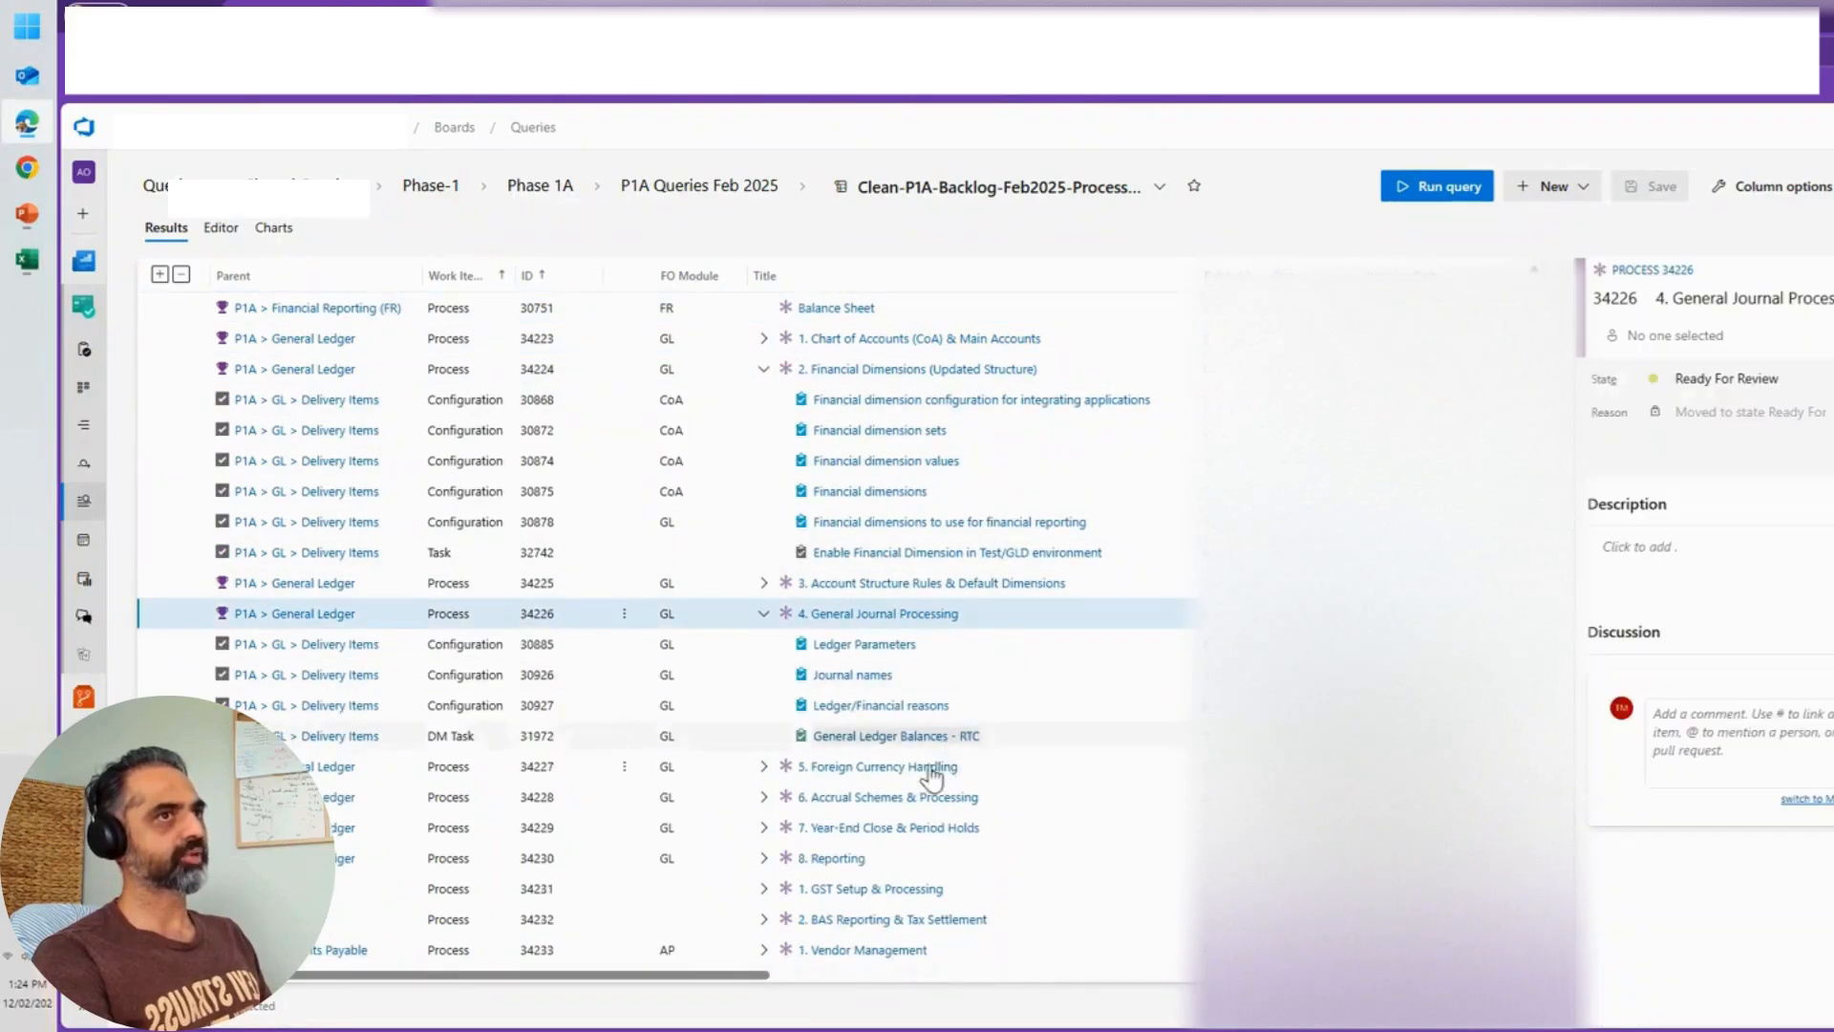
pyautogui.click(763, 827)
pyautogui.scroll(-2, 841, 821)
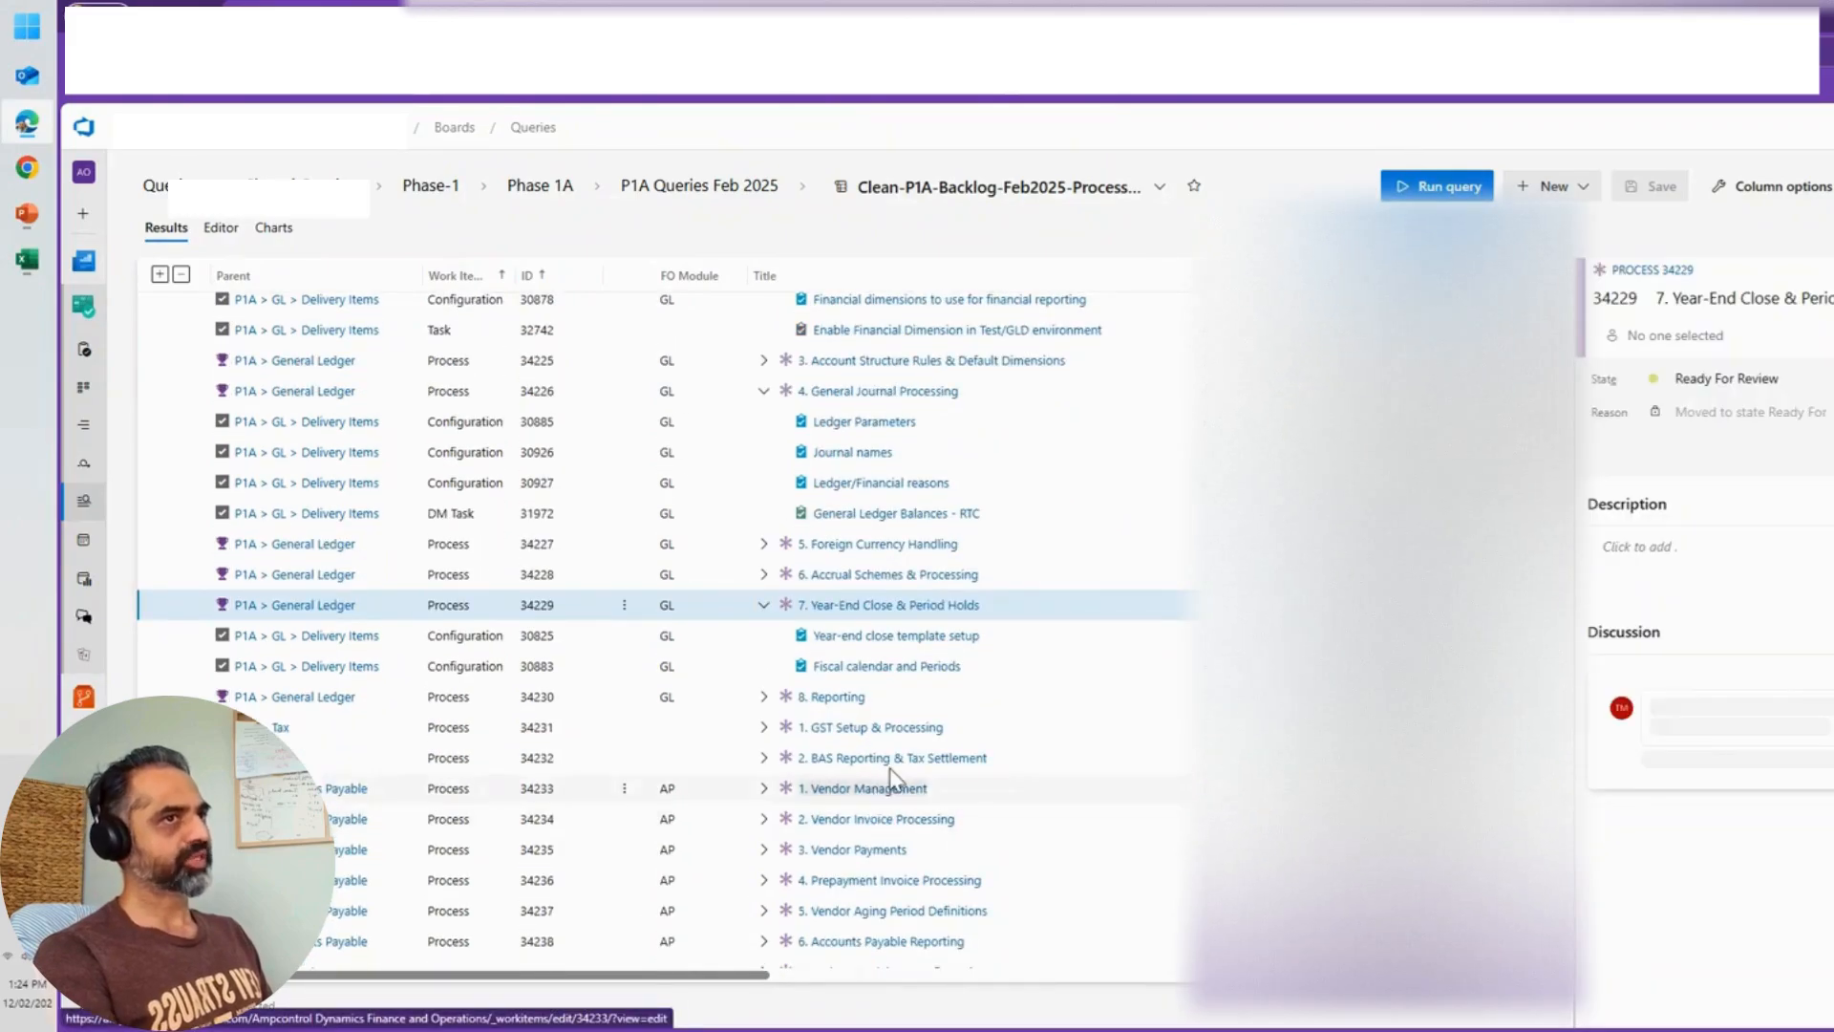
pyautogui.scroll(2, 893, 781)
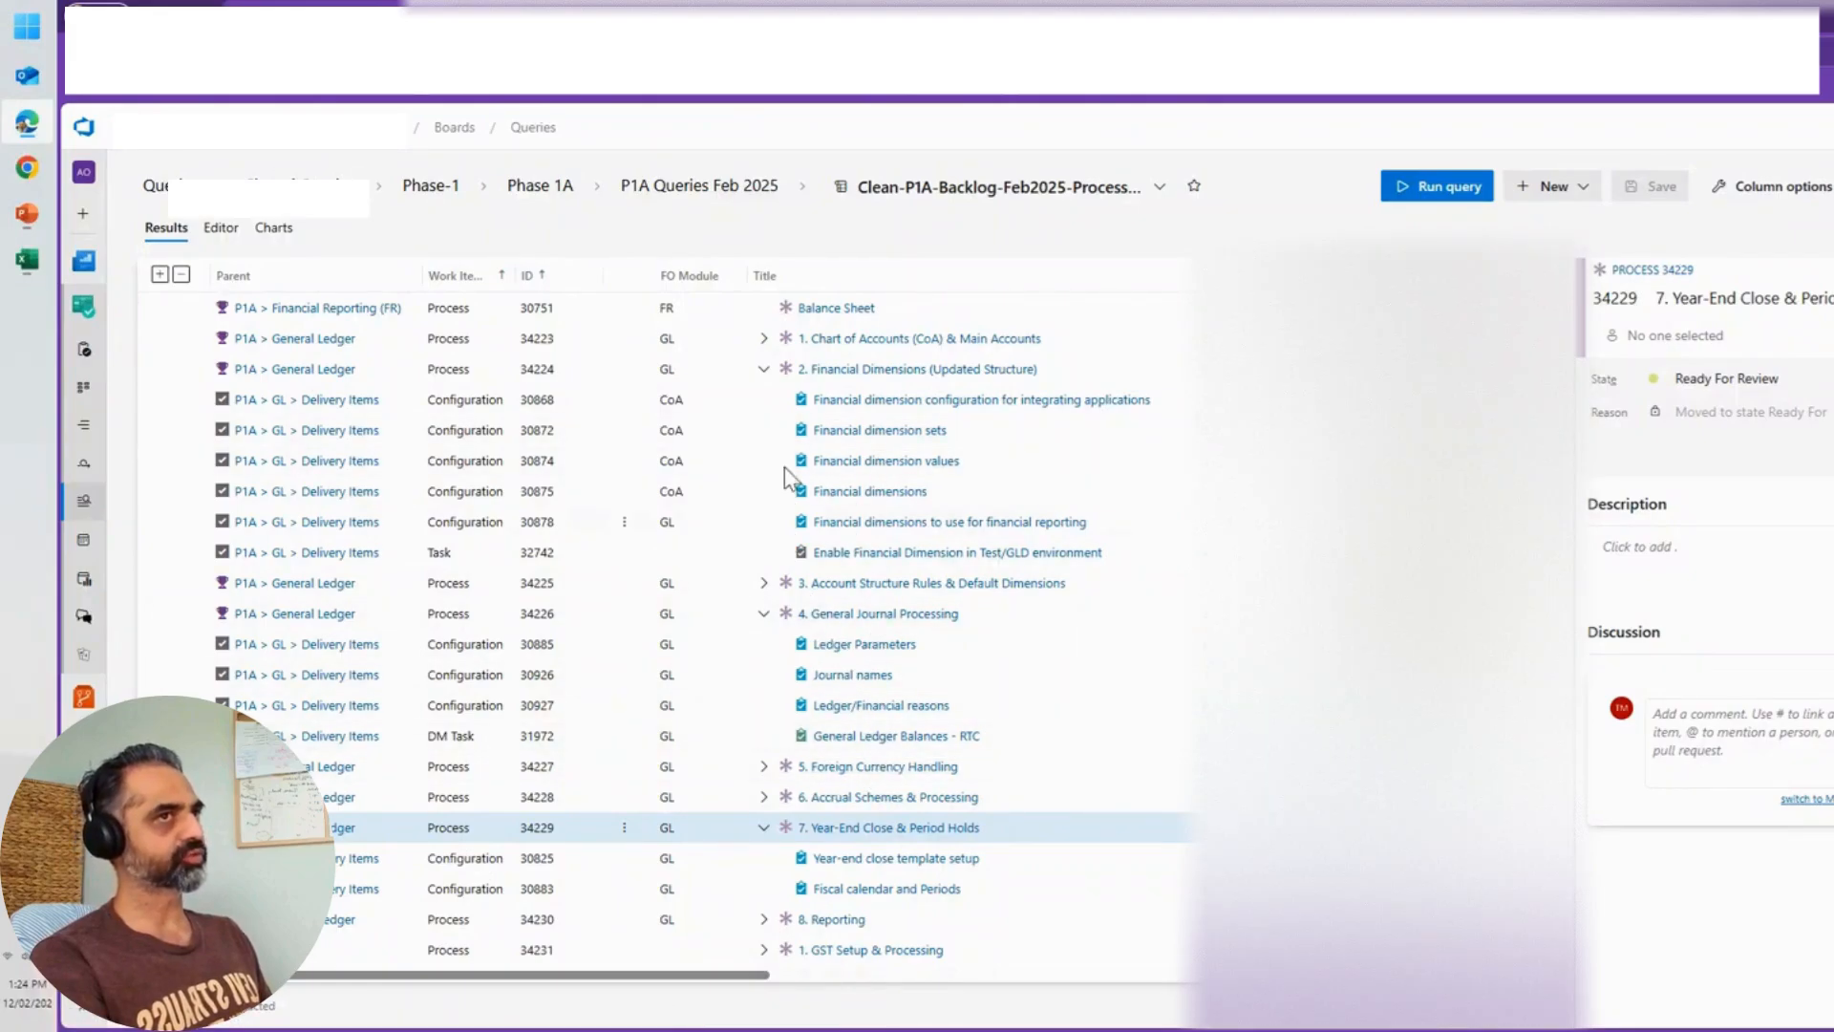
pyautogui.click(765, 373)
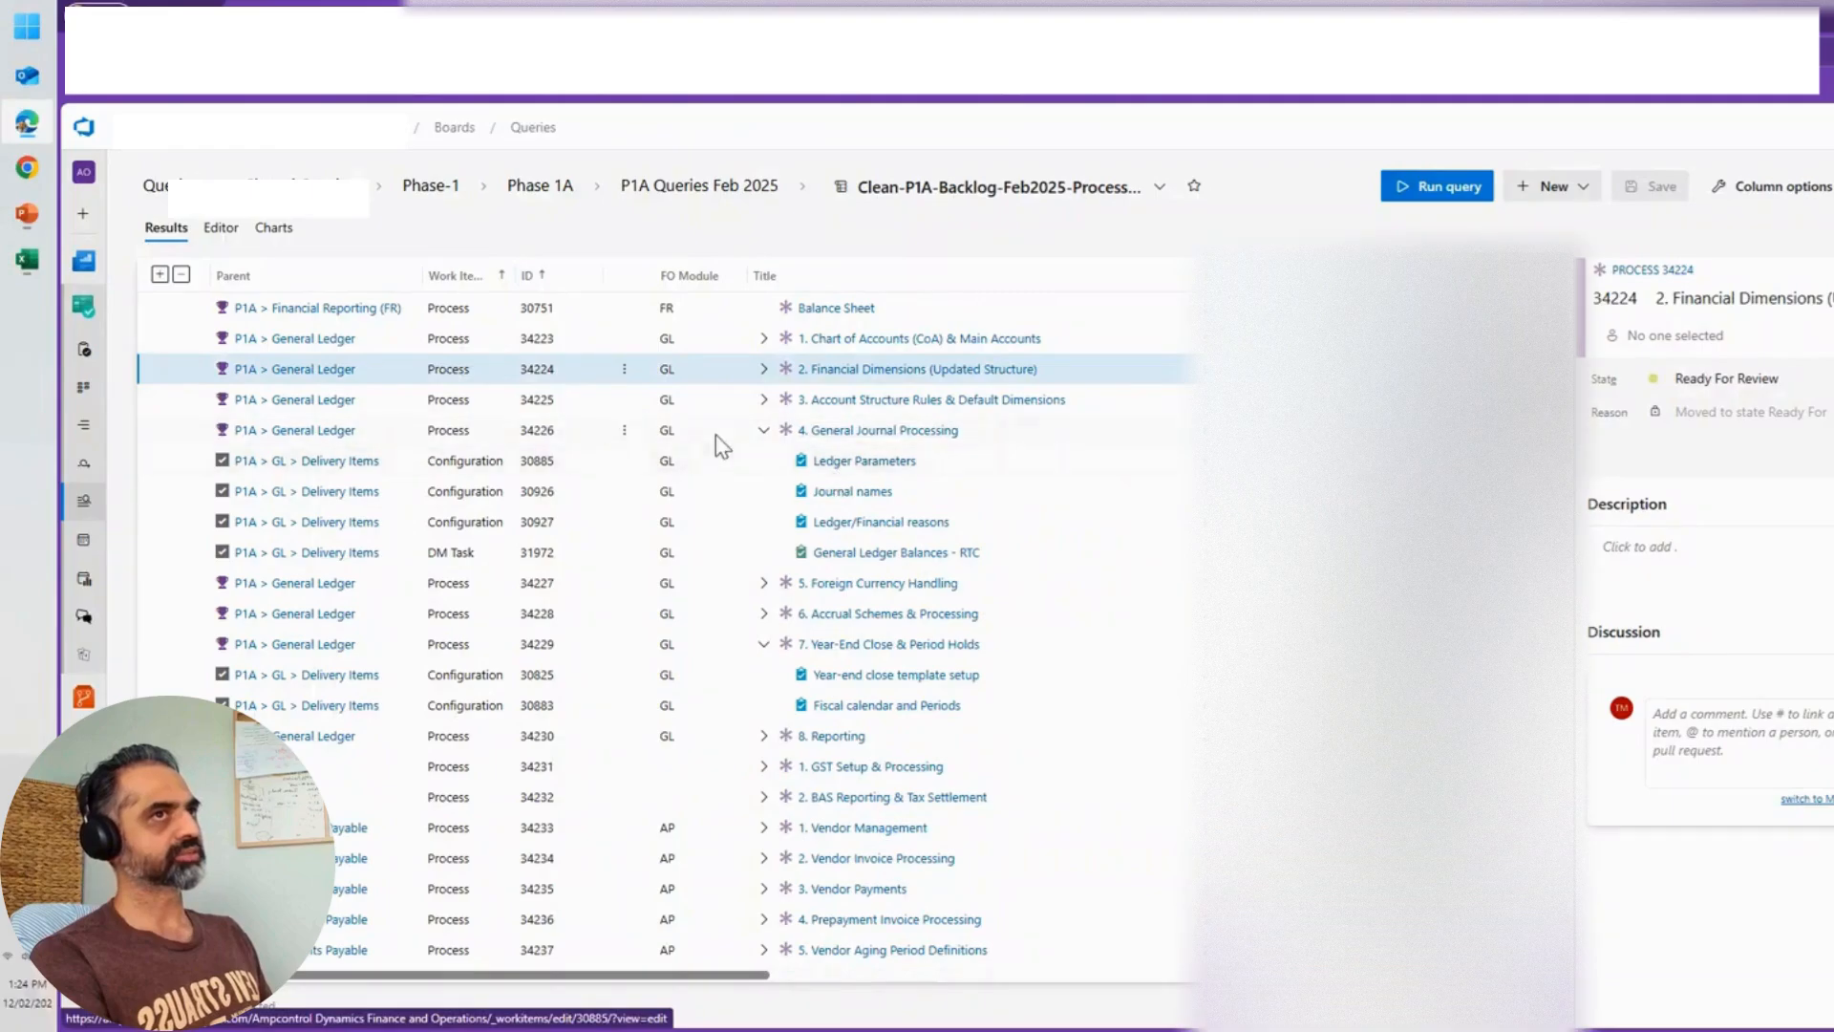
pyautogui.click(763, 431)
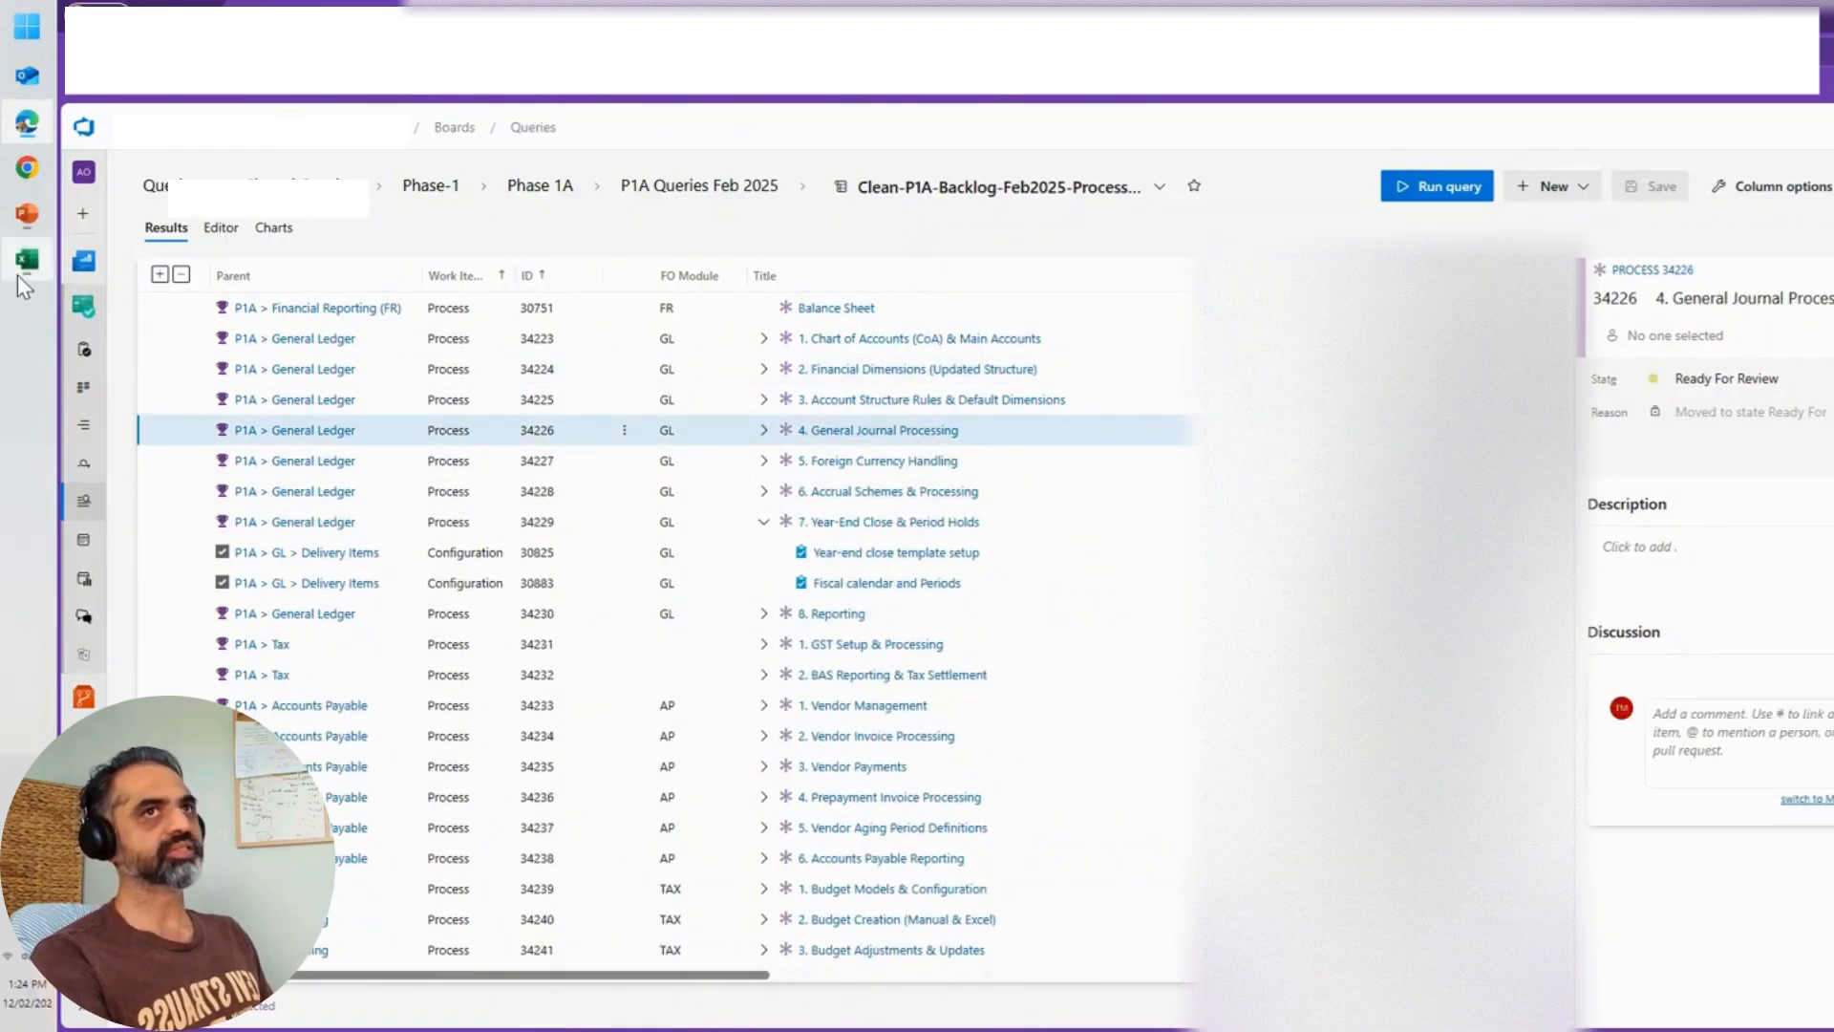
# Step: Switch to the Process Traceability sheet in Excel and review the GL configuration and DM task rows of the pivot table
pyautogui.moveTo(27, 260)
pyautogui.click(115, 277)
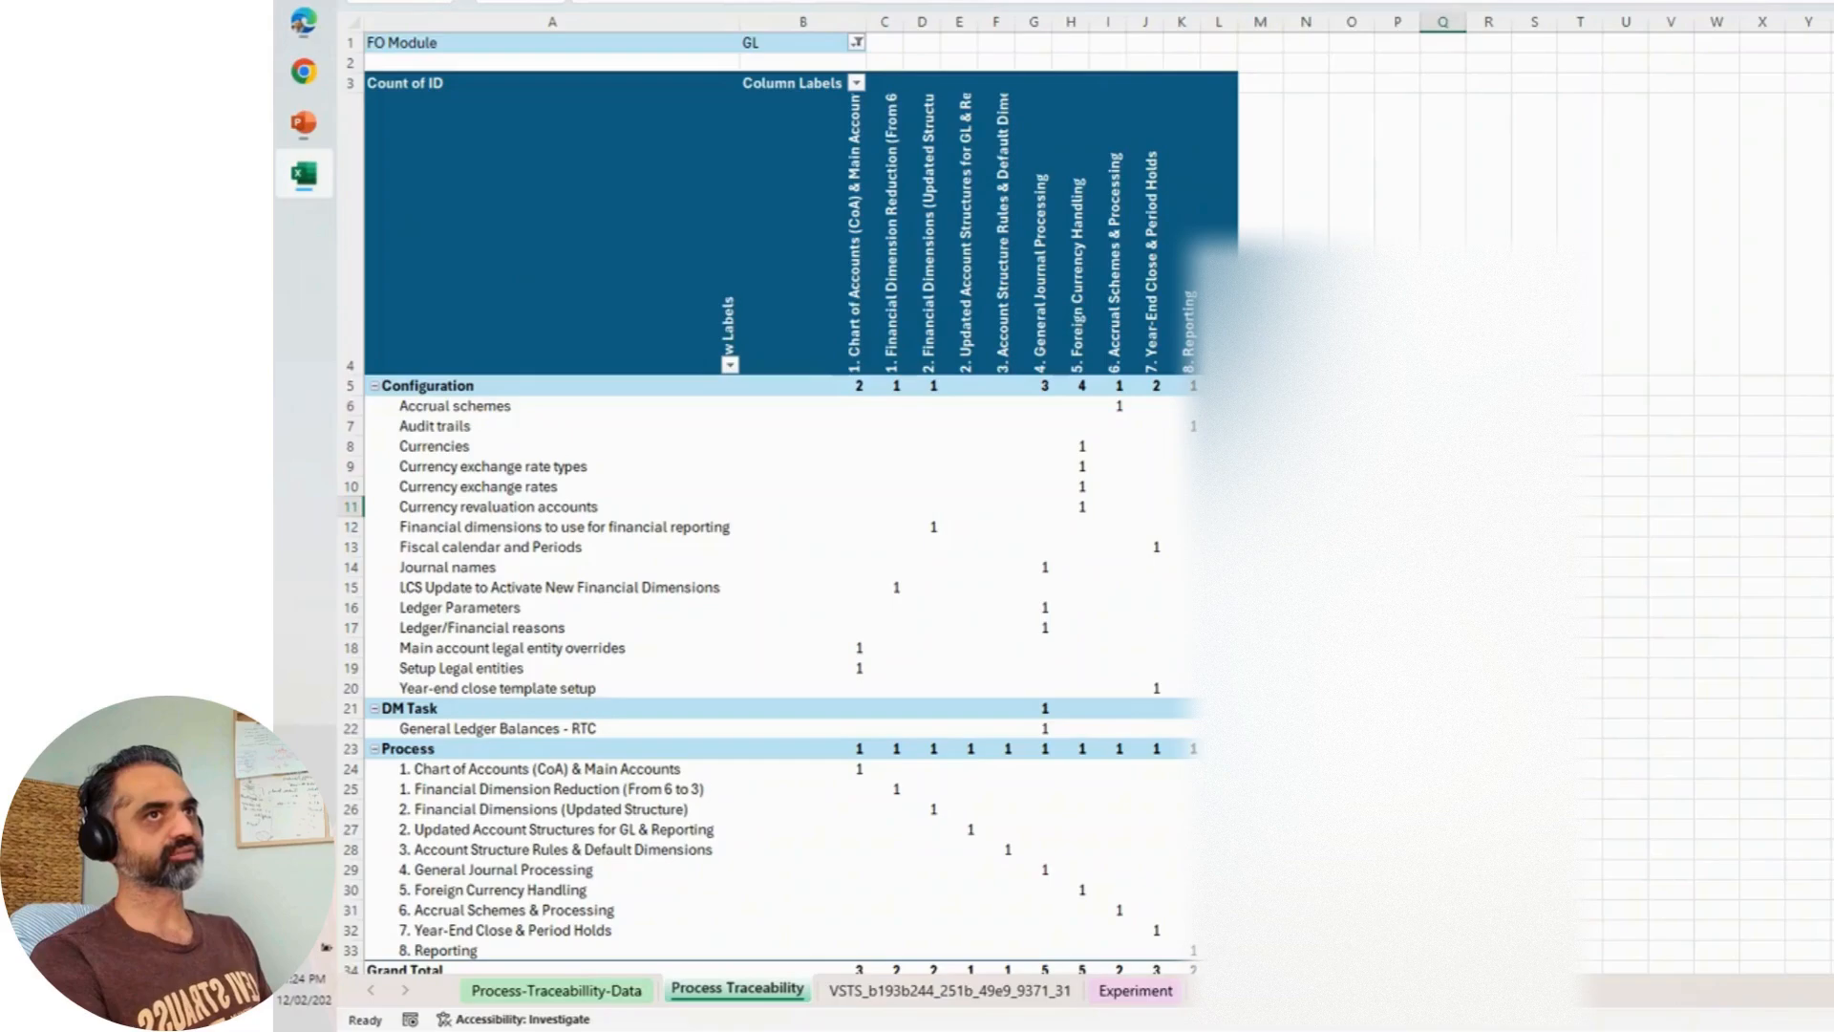
pyautogui.scroll(-1, 747, 683)
pyautogui.scroll(1, 1121, 651)
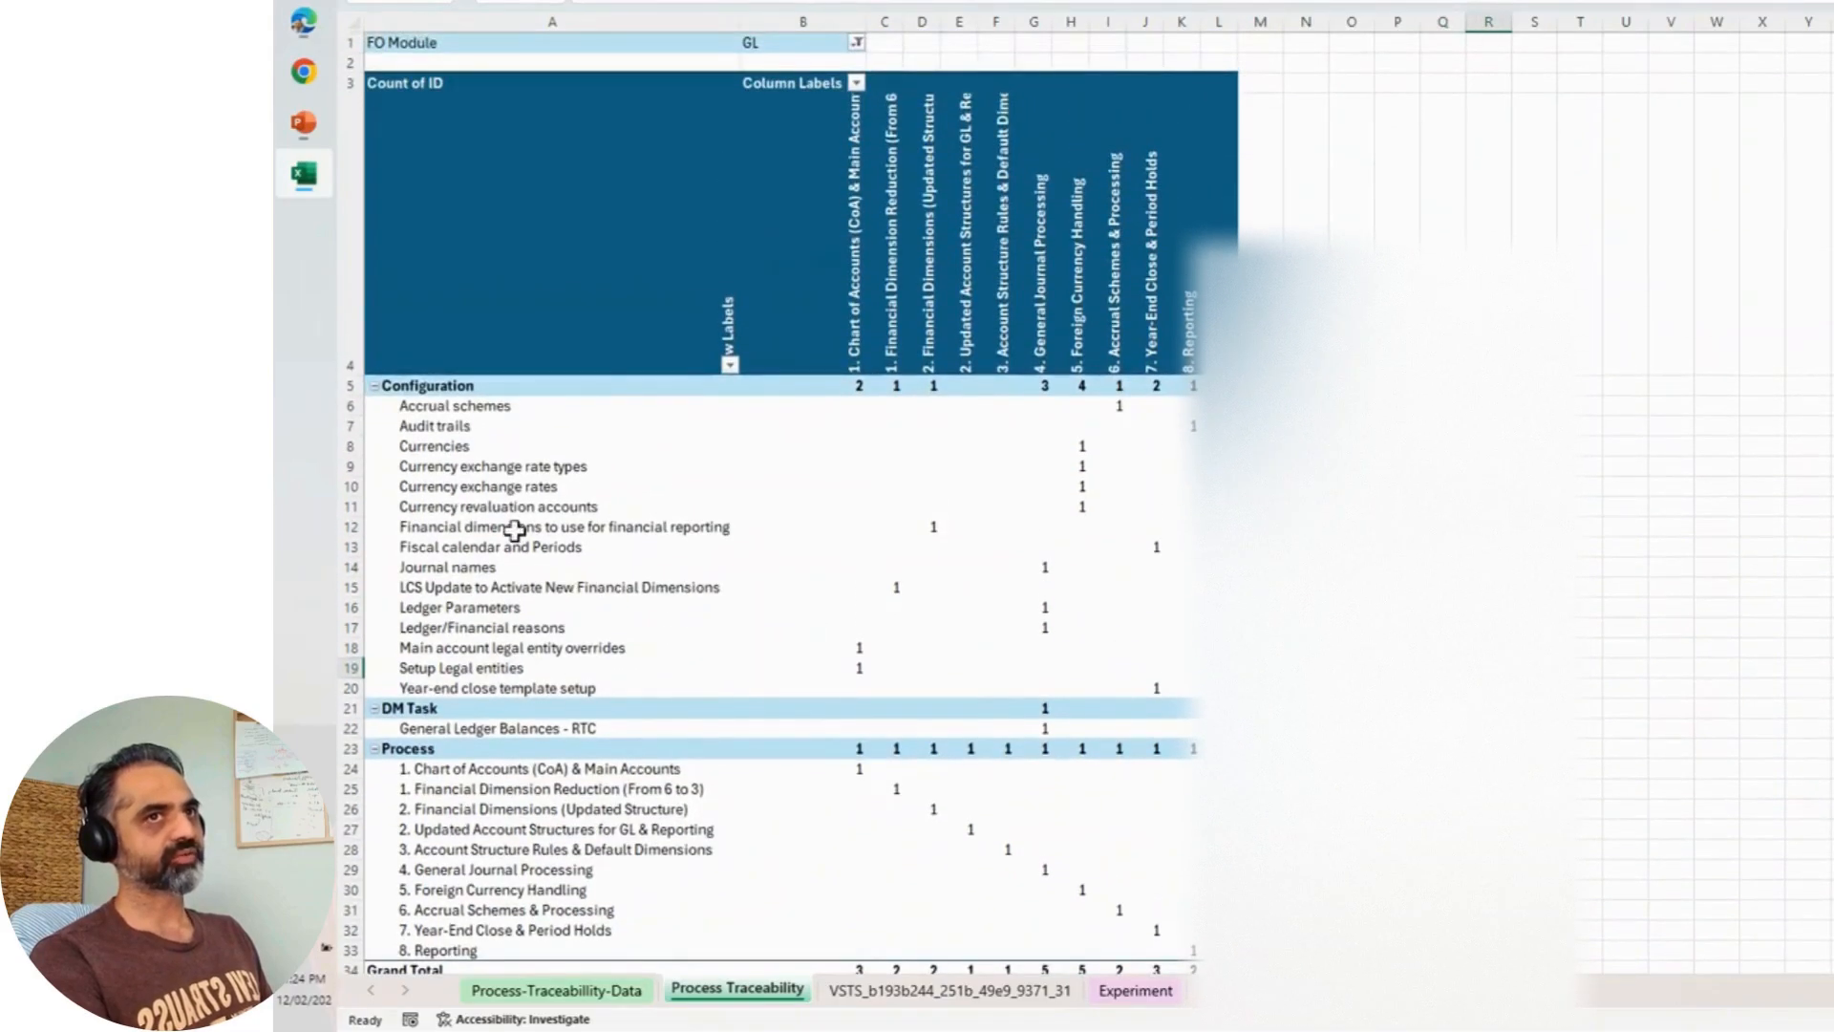
pyautogui.click(502, 405)
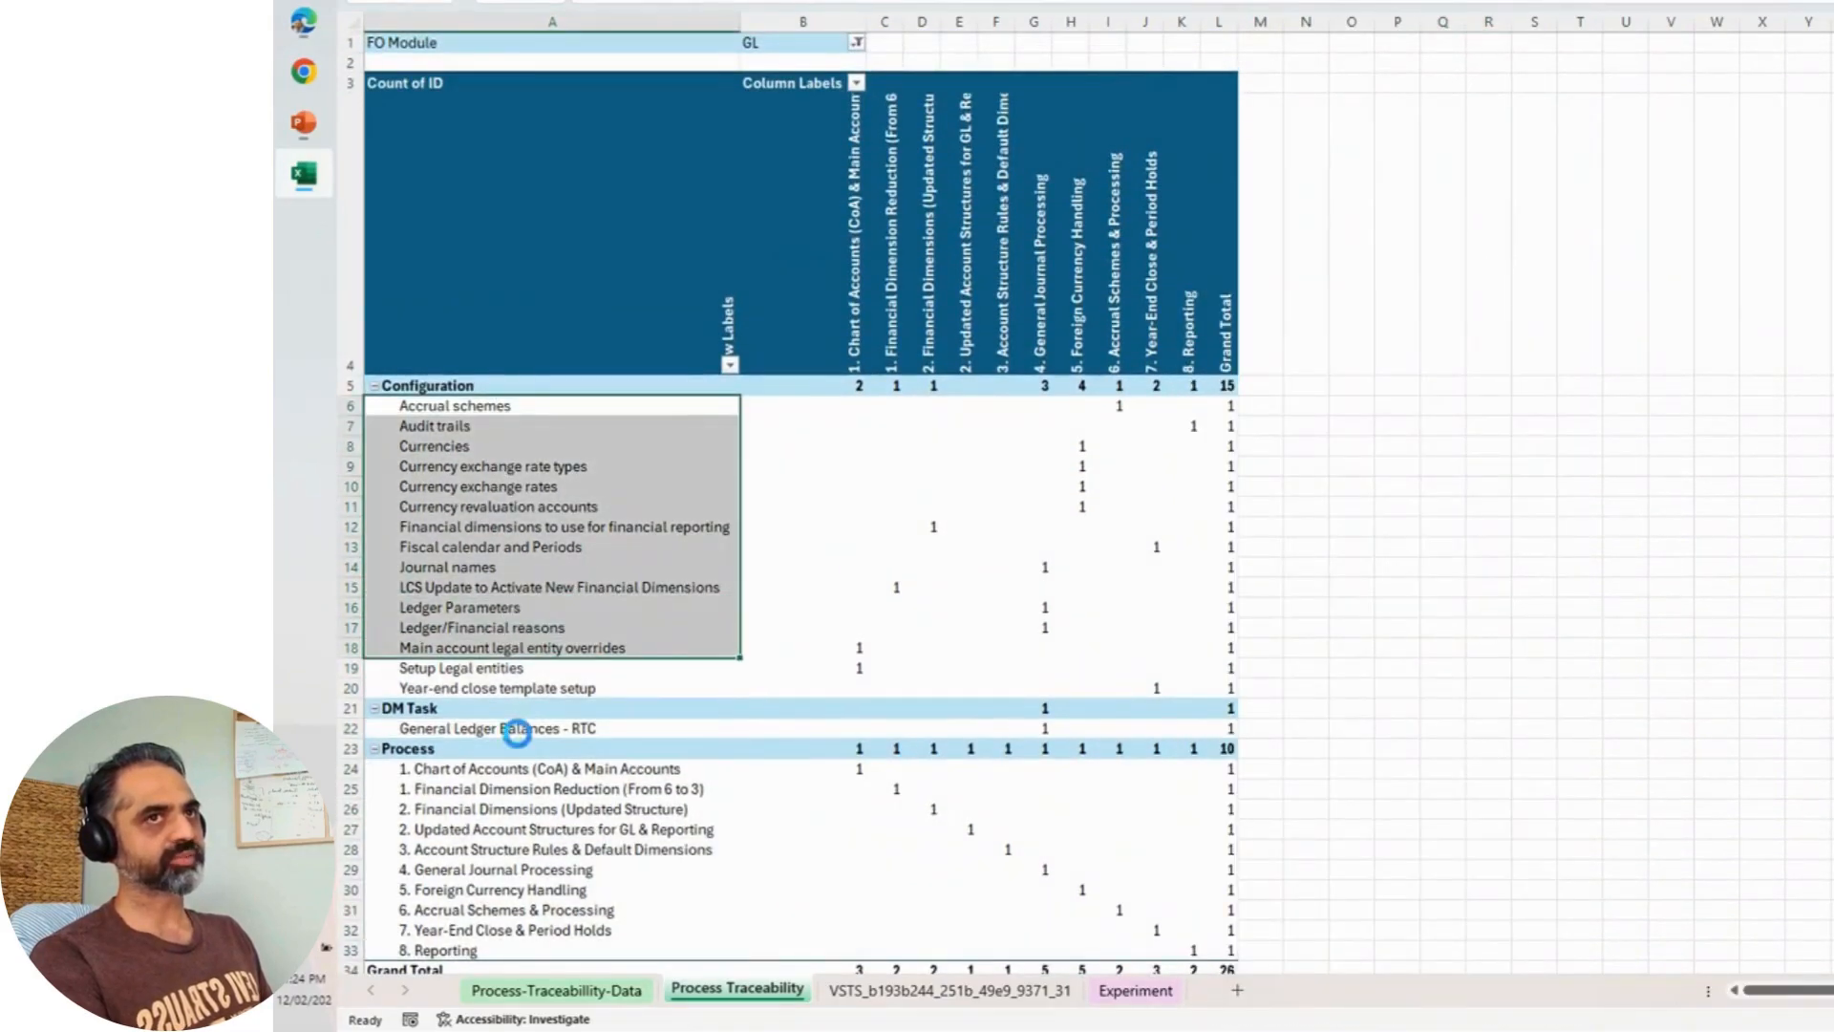
pyautogui.click(519, 711)
pyautogui.click(525, 729)
pyautogui.click(554, 547)
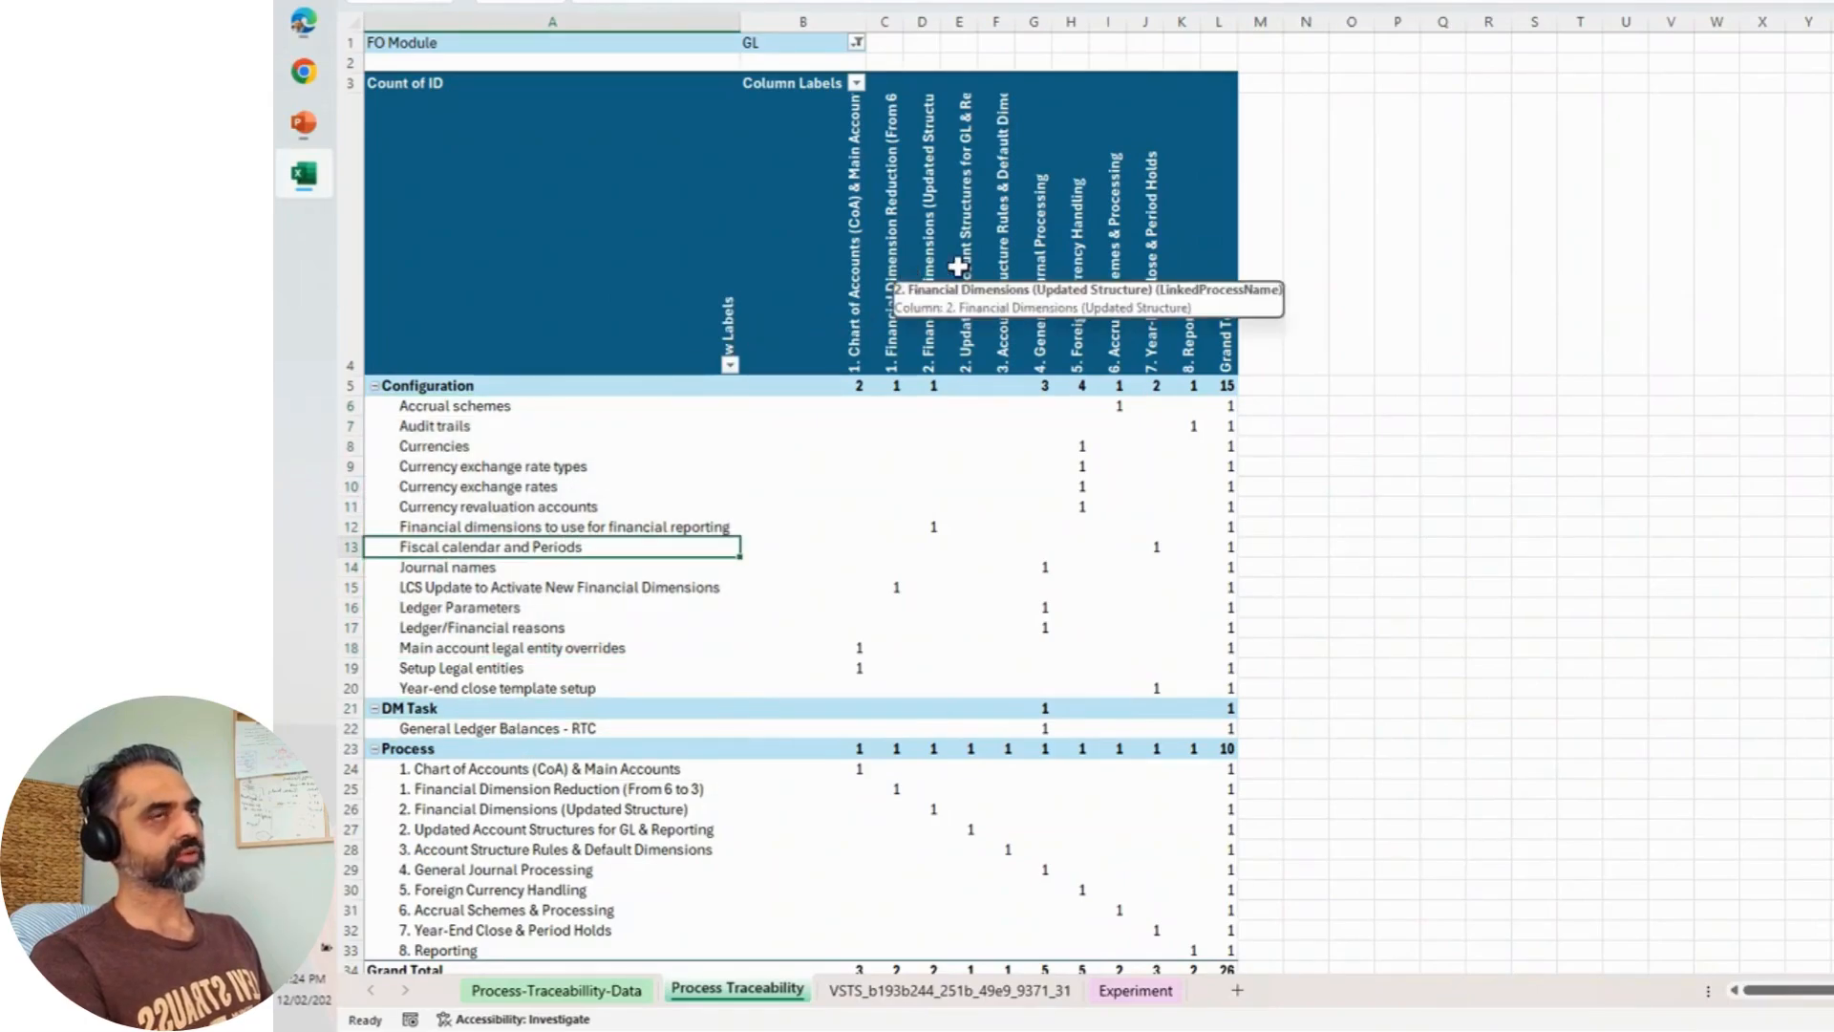
# Step: Examine the GL process columns and how the configuration rows map to them in the traceability matrix
pyautogui.click(875, 250)
pyautogui.click(1080, 267)
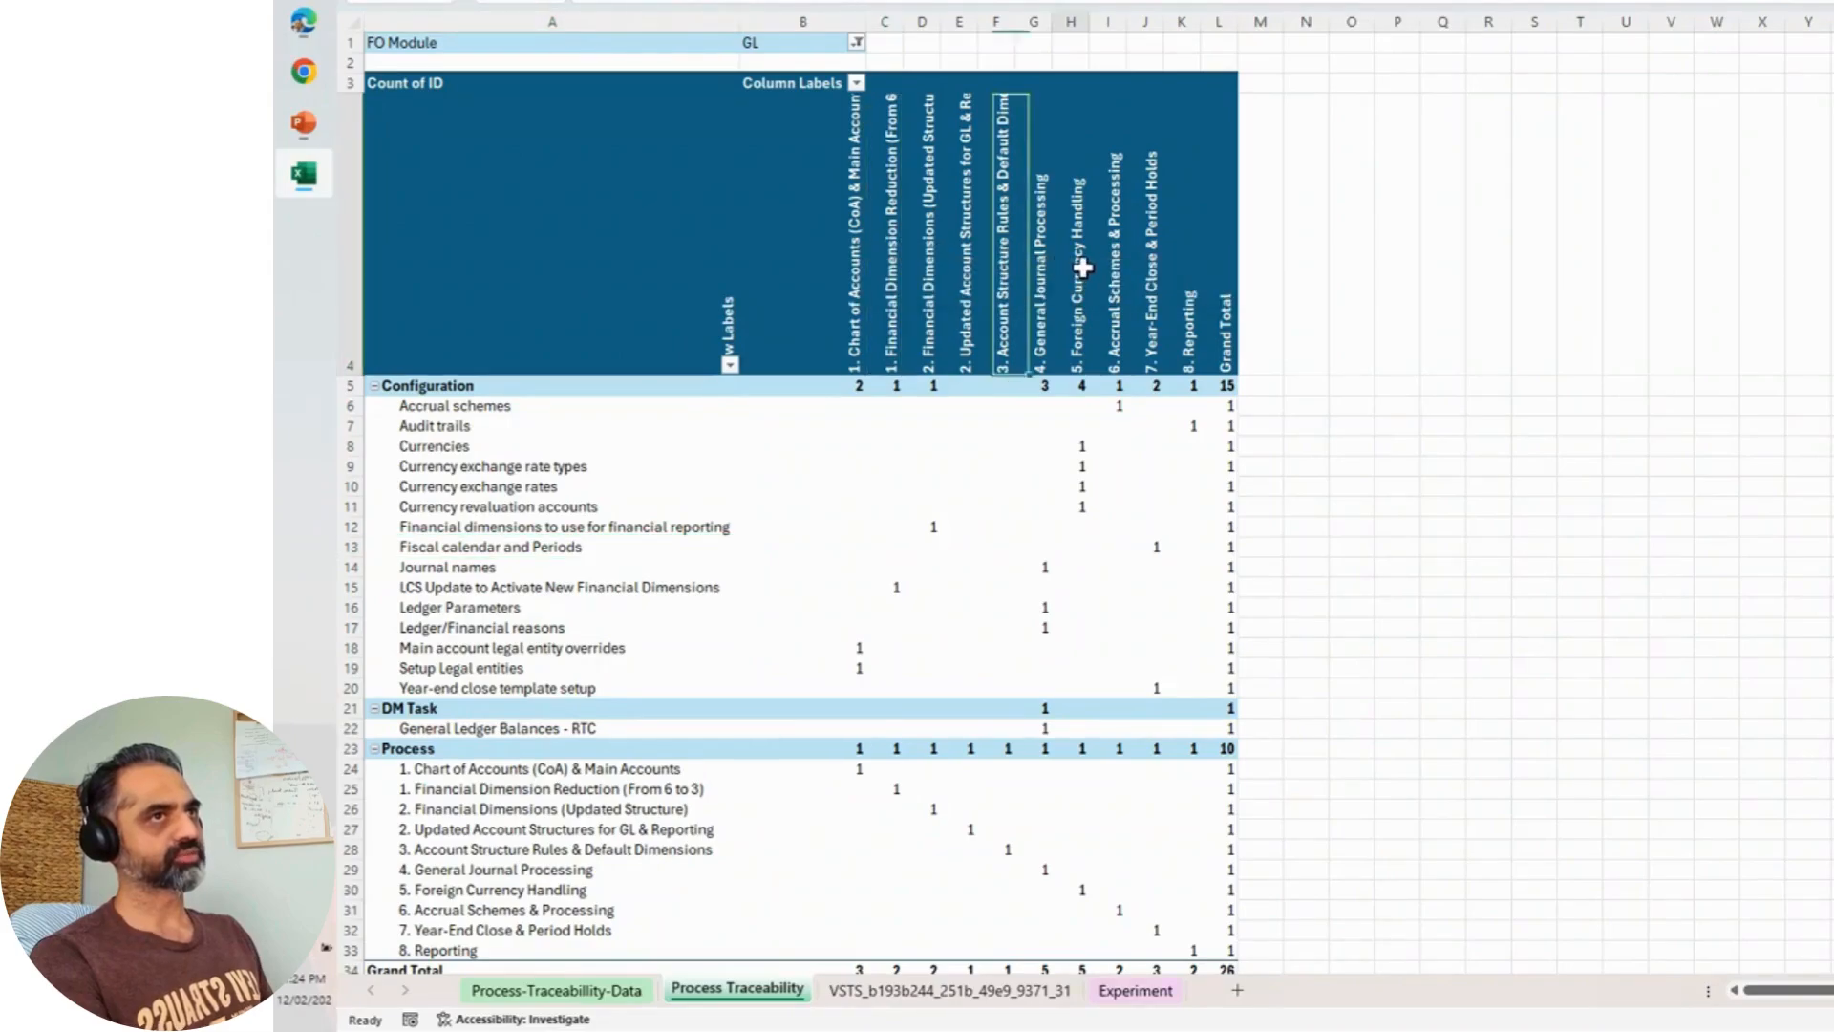
pyautogui.click(1314, 282)
pyautogui.click(1005, 286)
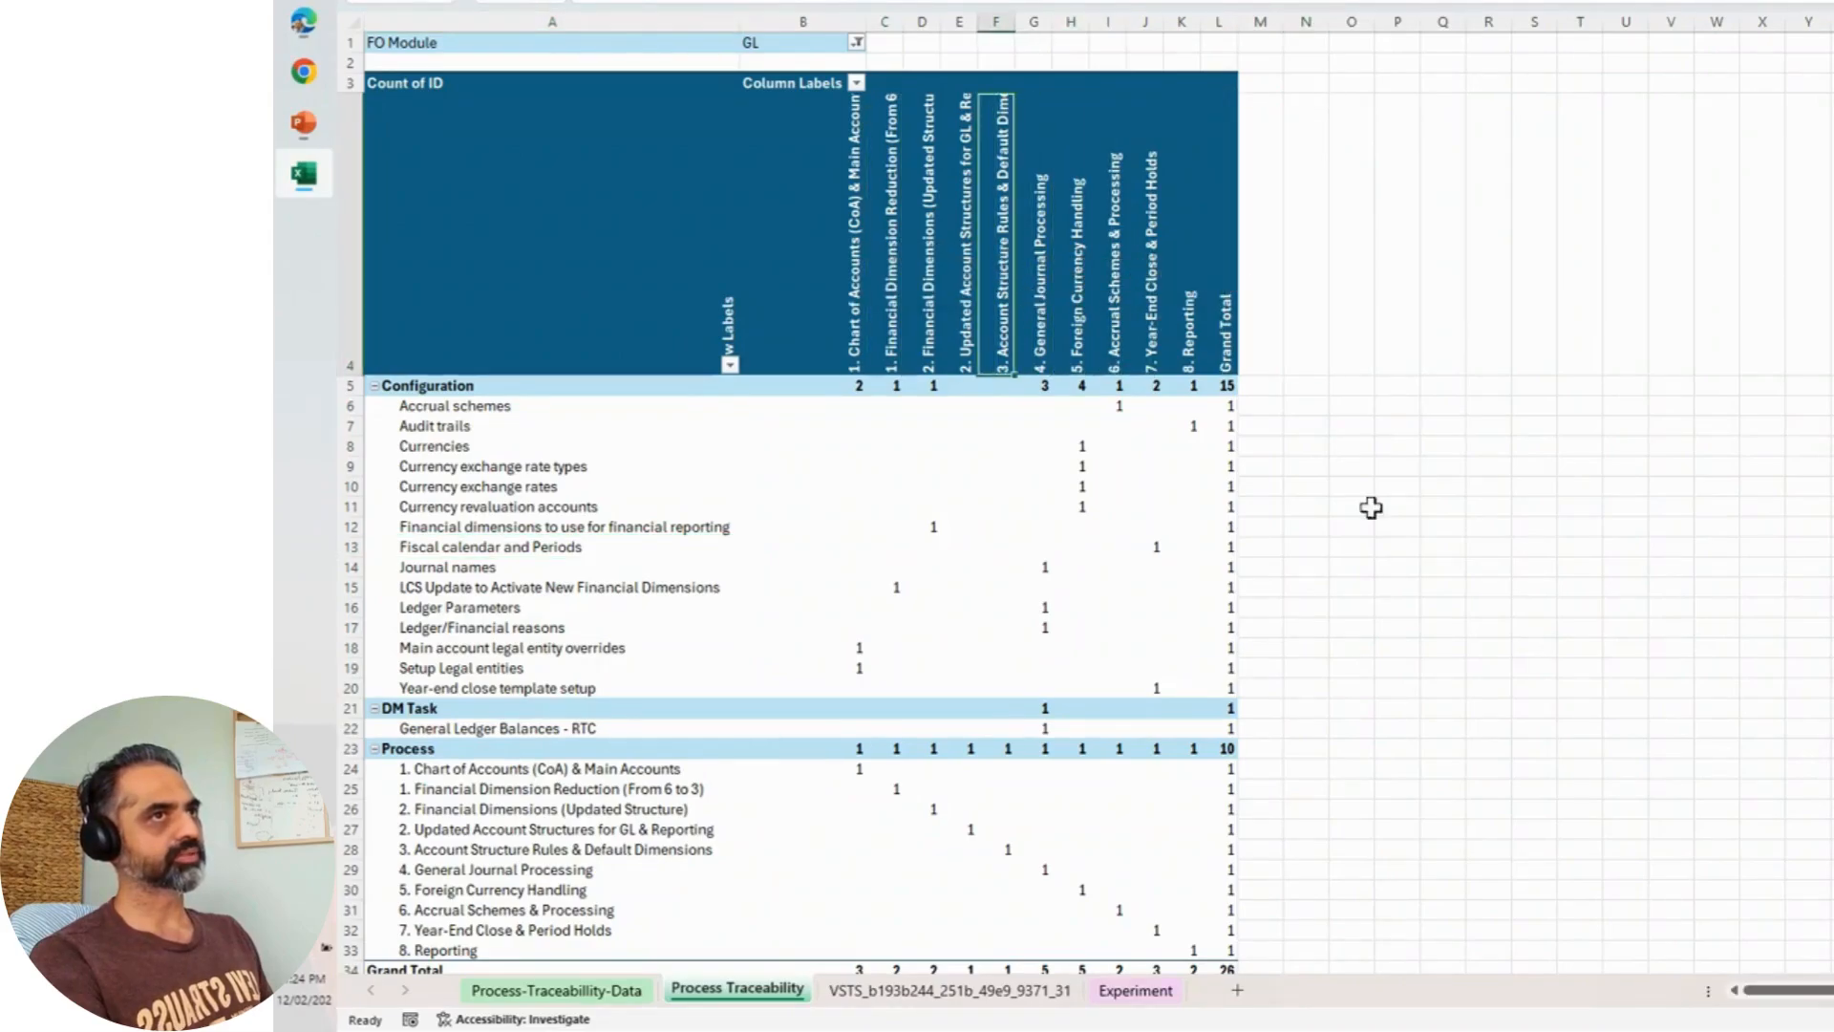
pyautogui.click(1535, 566)
pyautogui.moveTo(997, 567); pyautogui.dragTo(1199, 669)
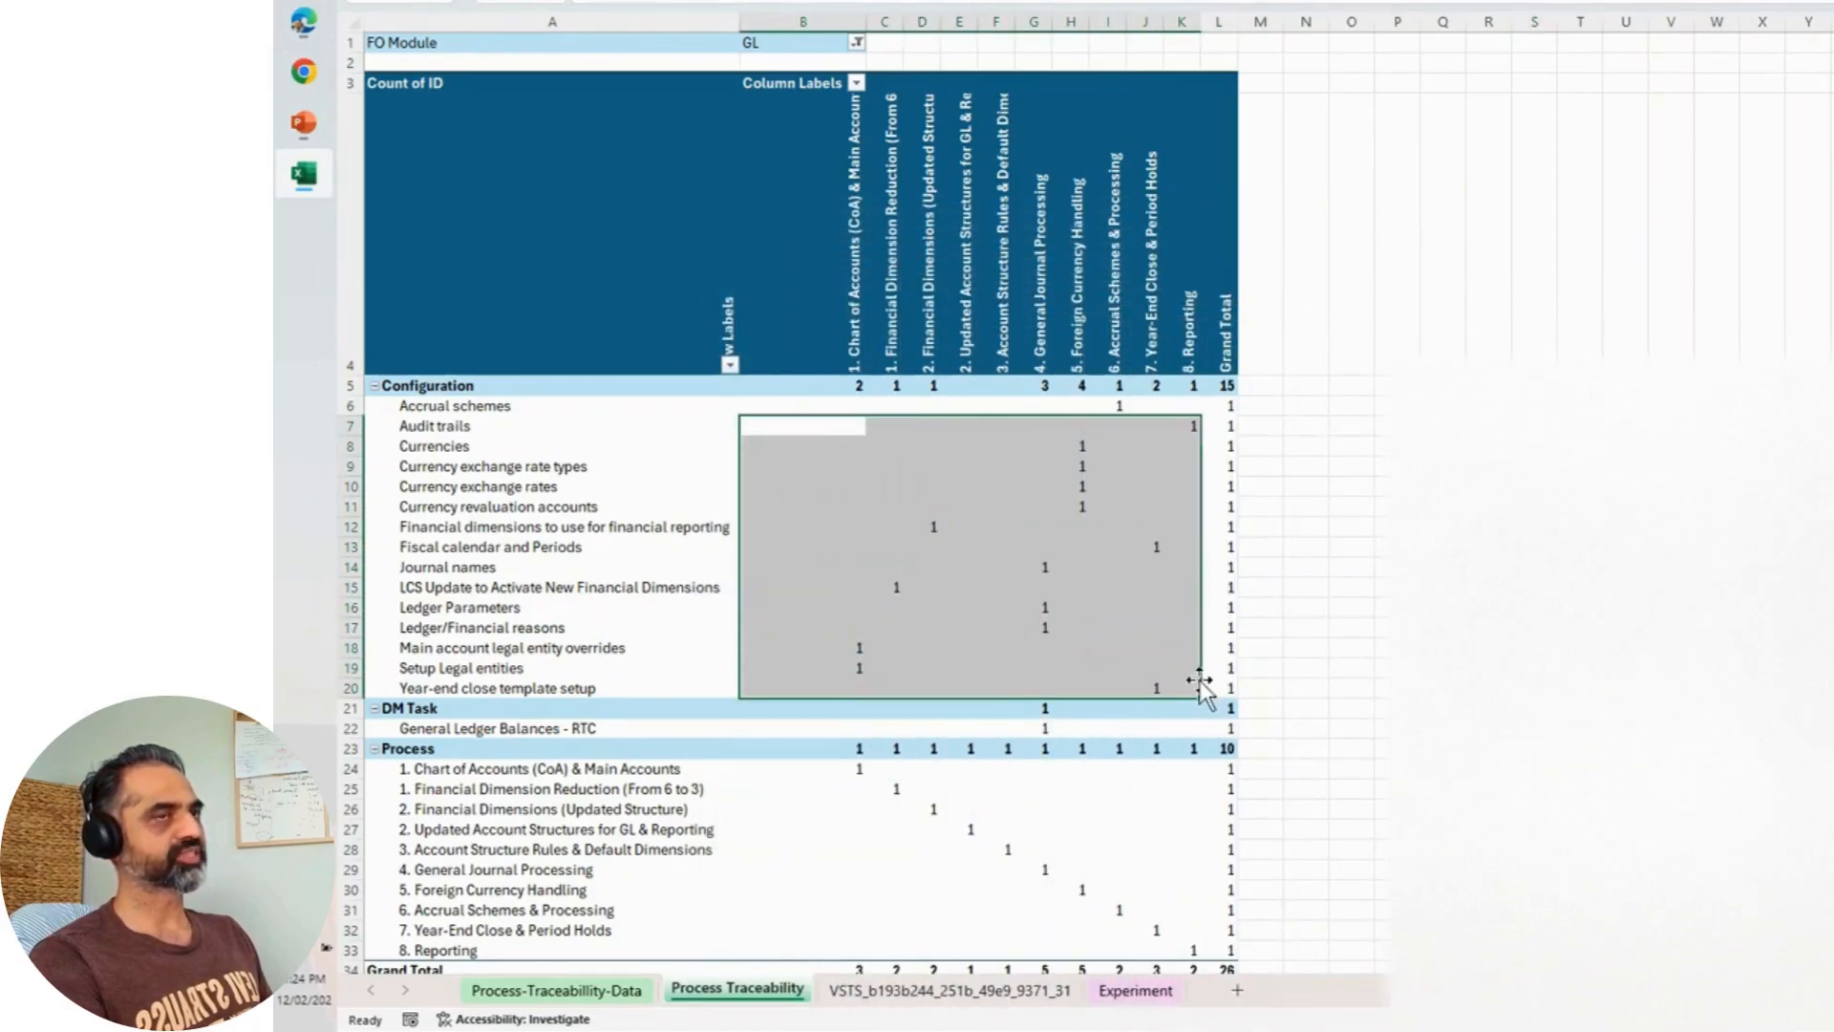
pyautogui.click(1170, 299)
pyautogui.moveTo(543, 424); pyautogui.dragTo(557, 691)
pyautogui.click(1332, 603)
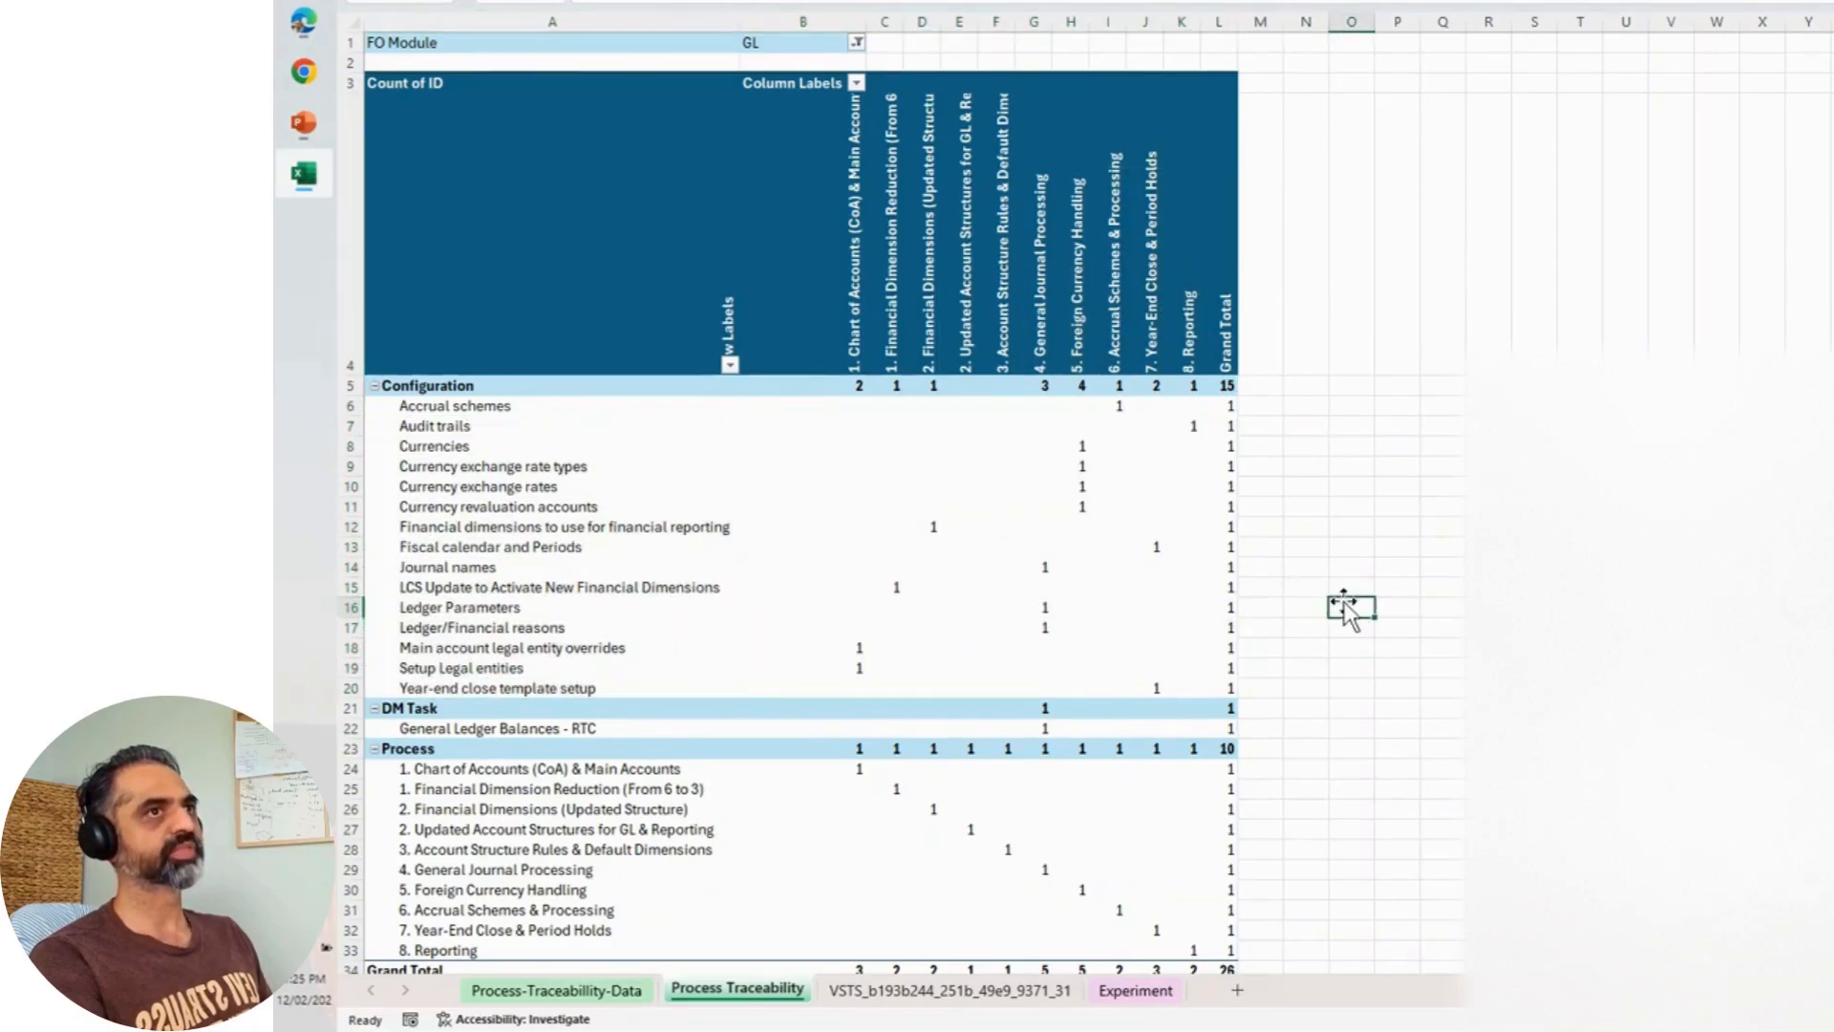
# Step: Change the pivot table's FO Module filter from GL to AP only
pyautogui.click(858, 44)
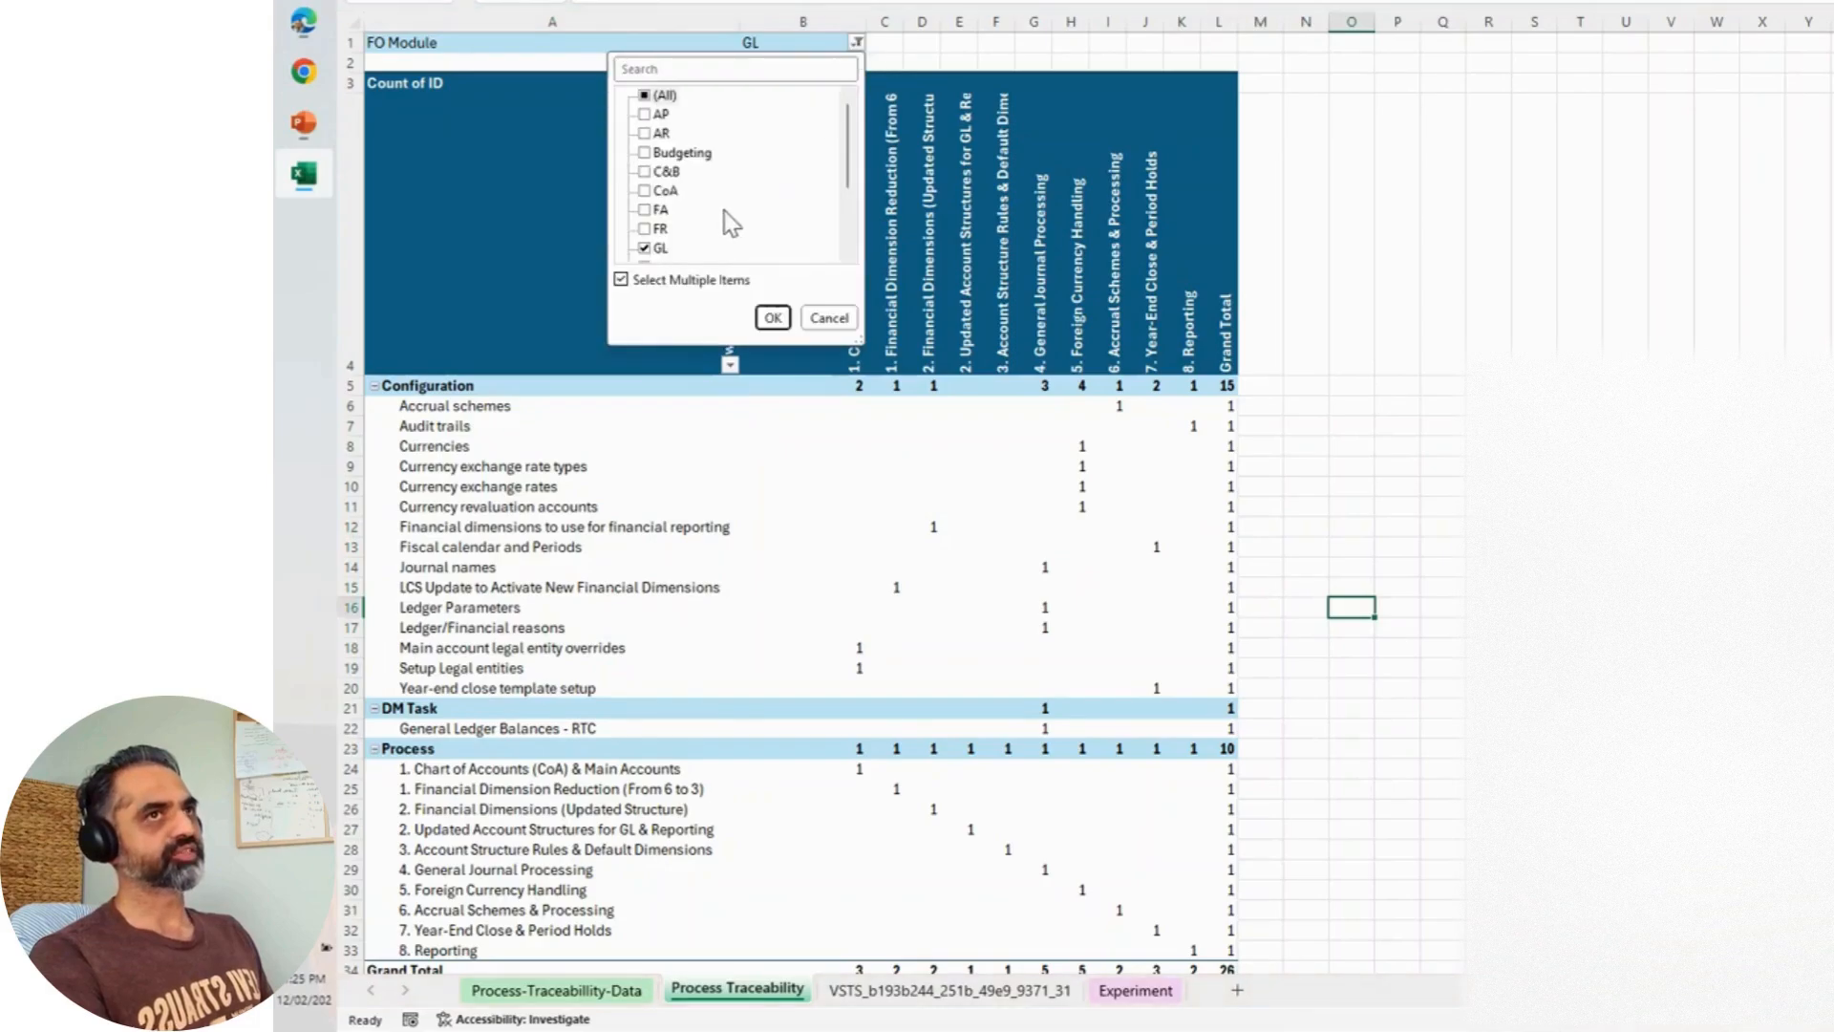
pyautogui.click(658, 250)
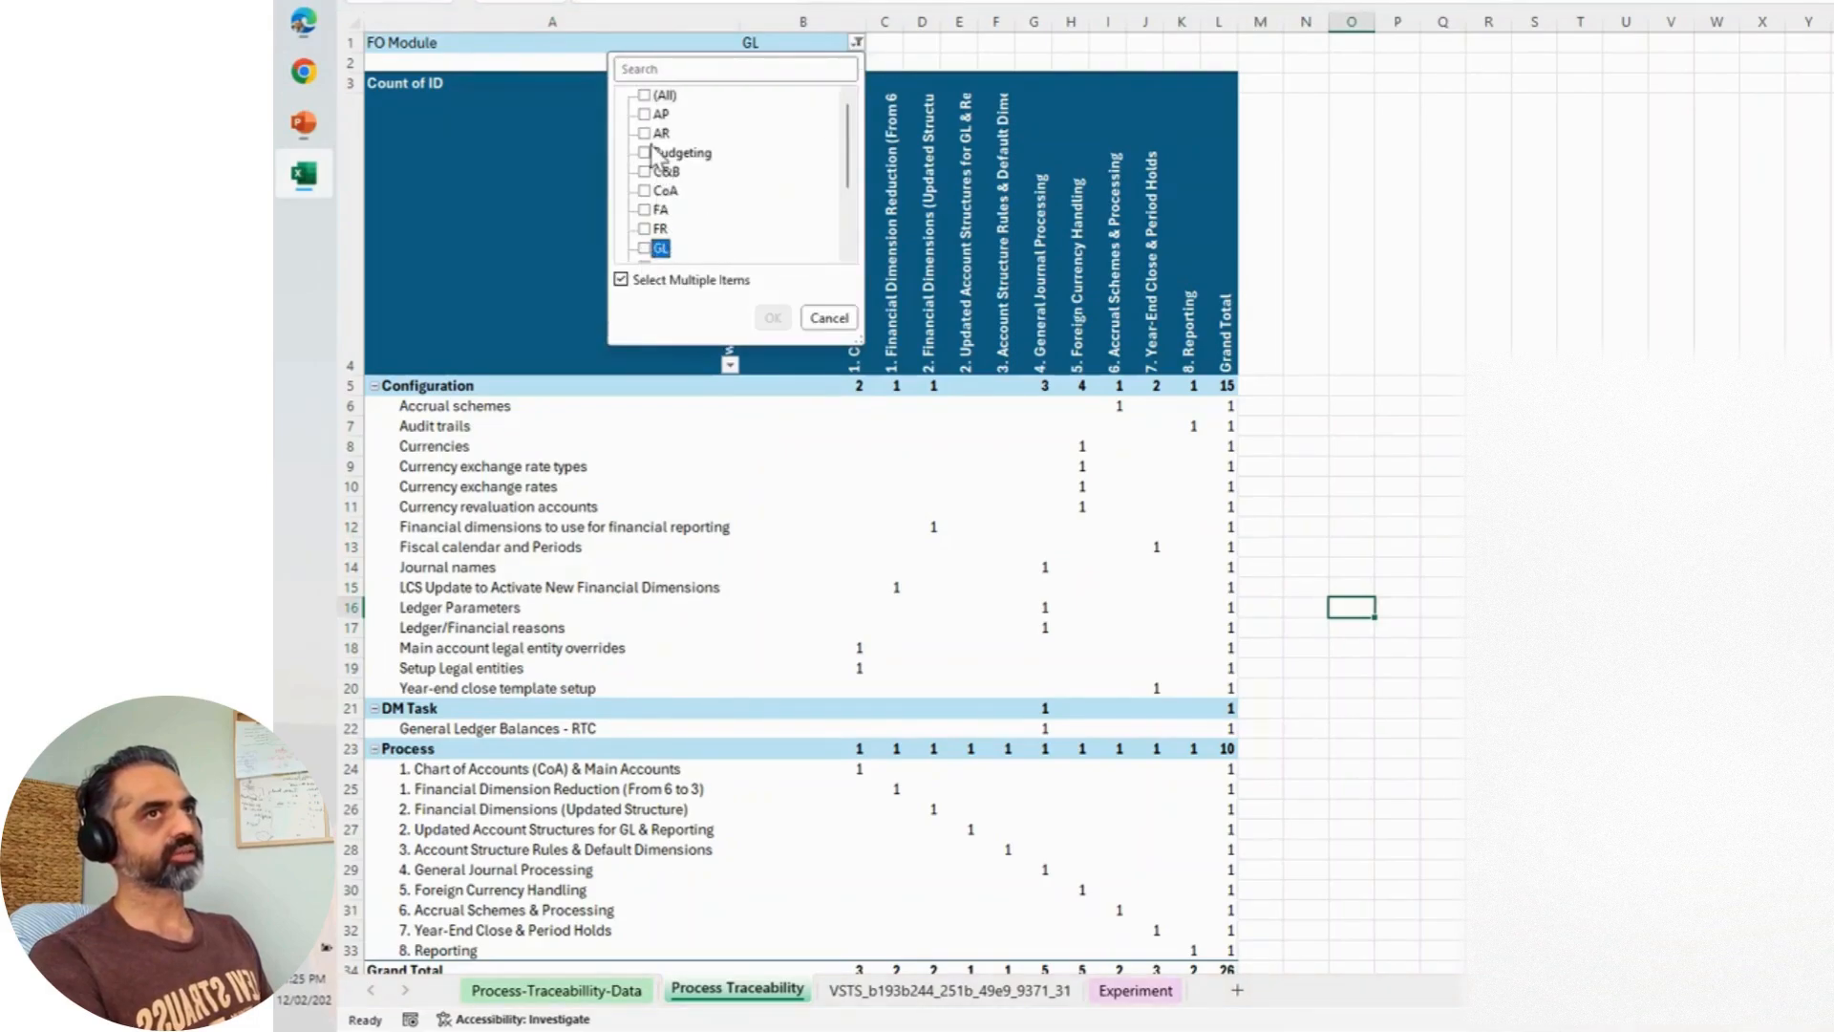
pyautogui.click(646, 114)
pyautogui.click(769, 318)
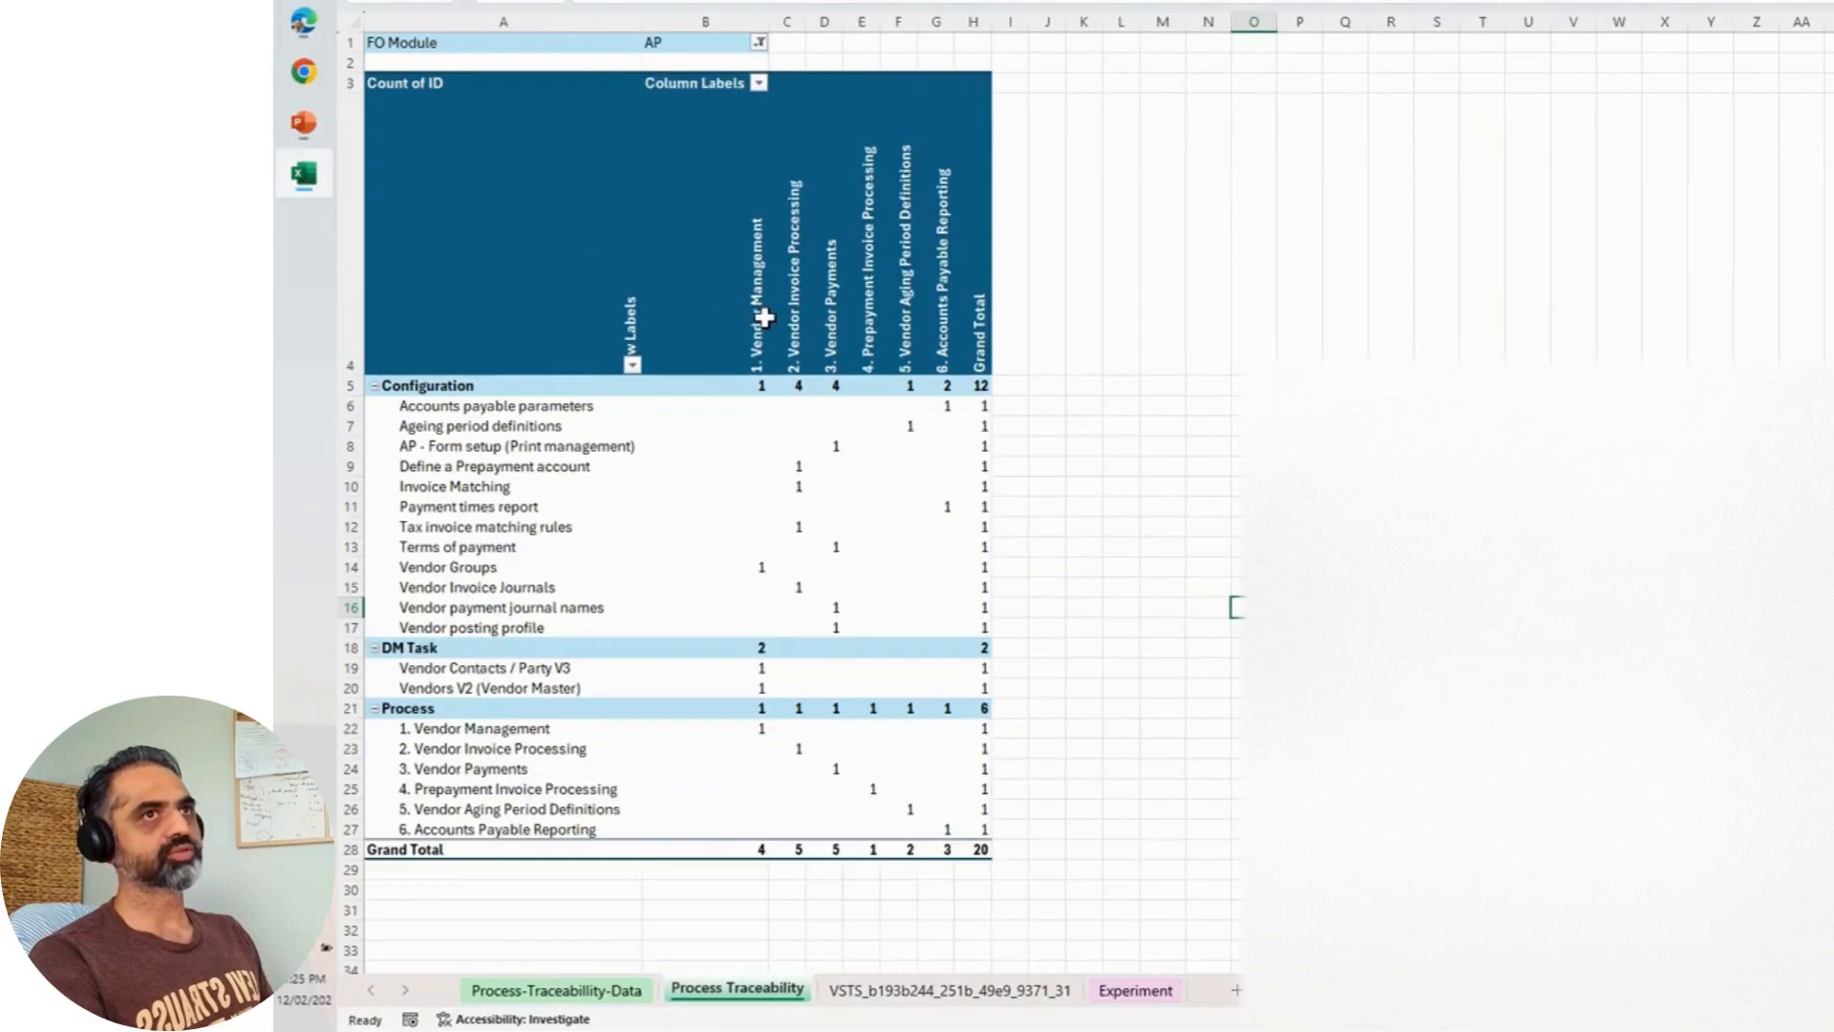
# Step: Examine the AP traceability matrix, checking which configurations are linked to each vendor and accounts payable process
pyautogui.click(1111, 582)
pyautogui.click(1211, 590)
pyautogui.moveTo(825, 389); pyautogui.dragTo(938, 593)
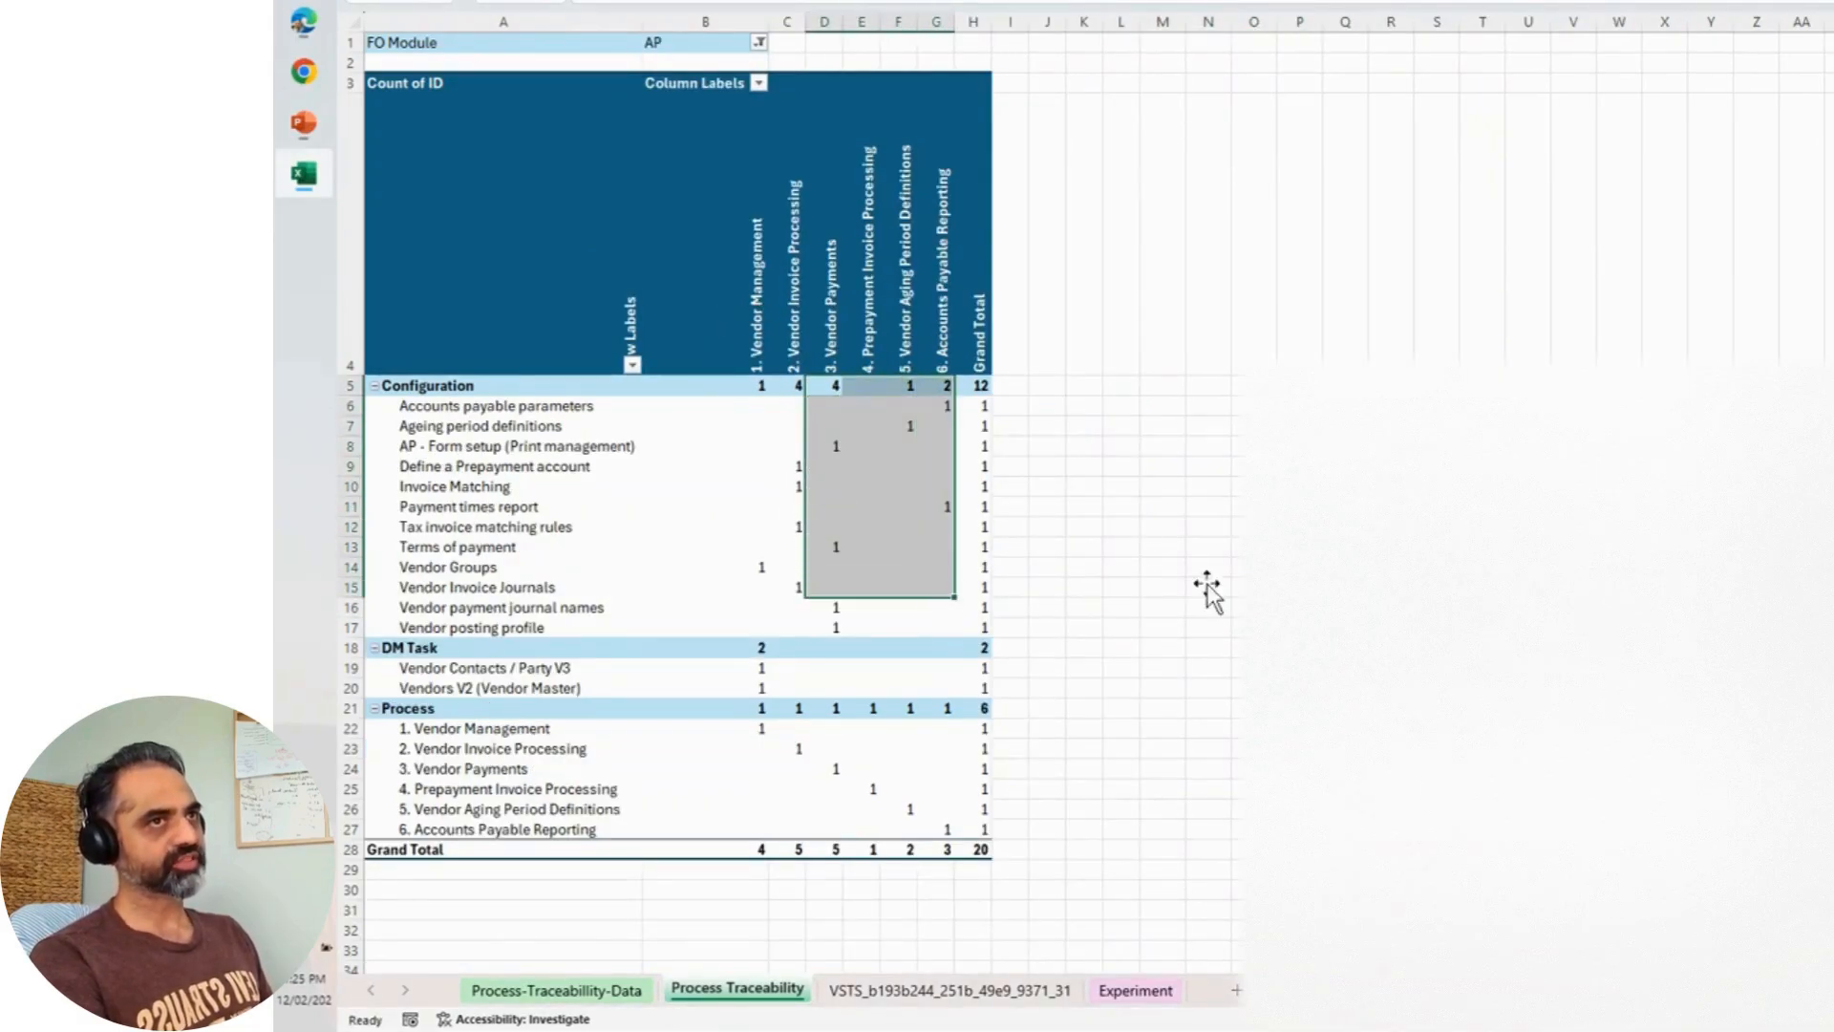
pyautogui.click(1208, 587)
pyautogui.moveTo(790, 476)
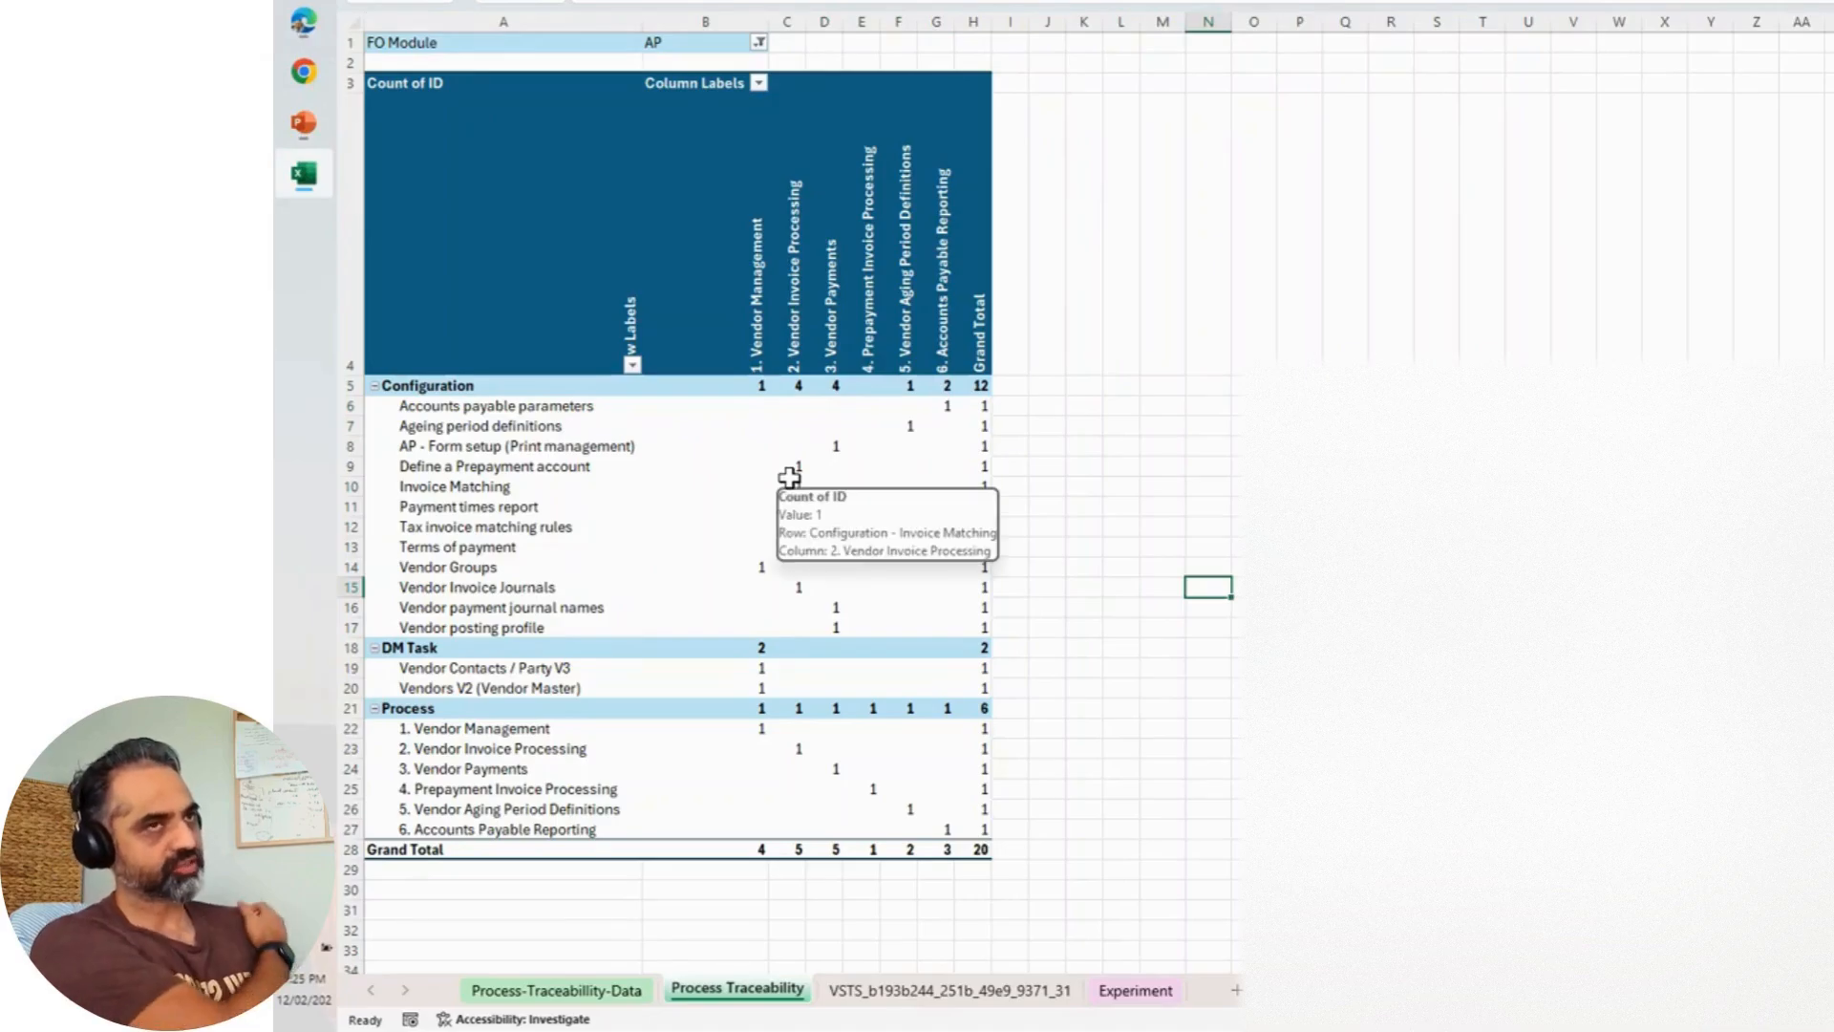
pyautogui.click(1237, 507)
pyautogui.moveTo(784, 426); pyautogui.dragTo(949, 623)
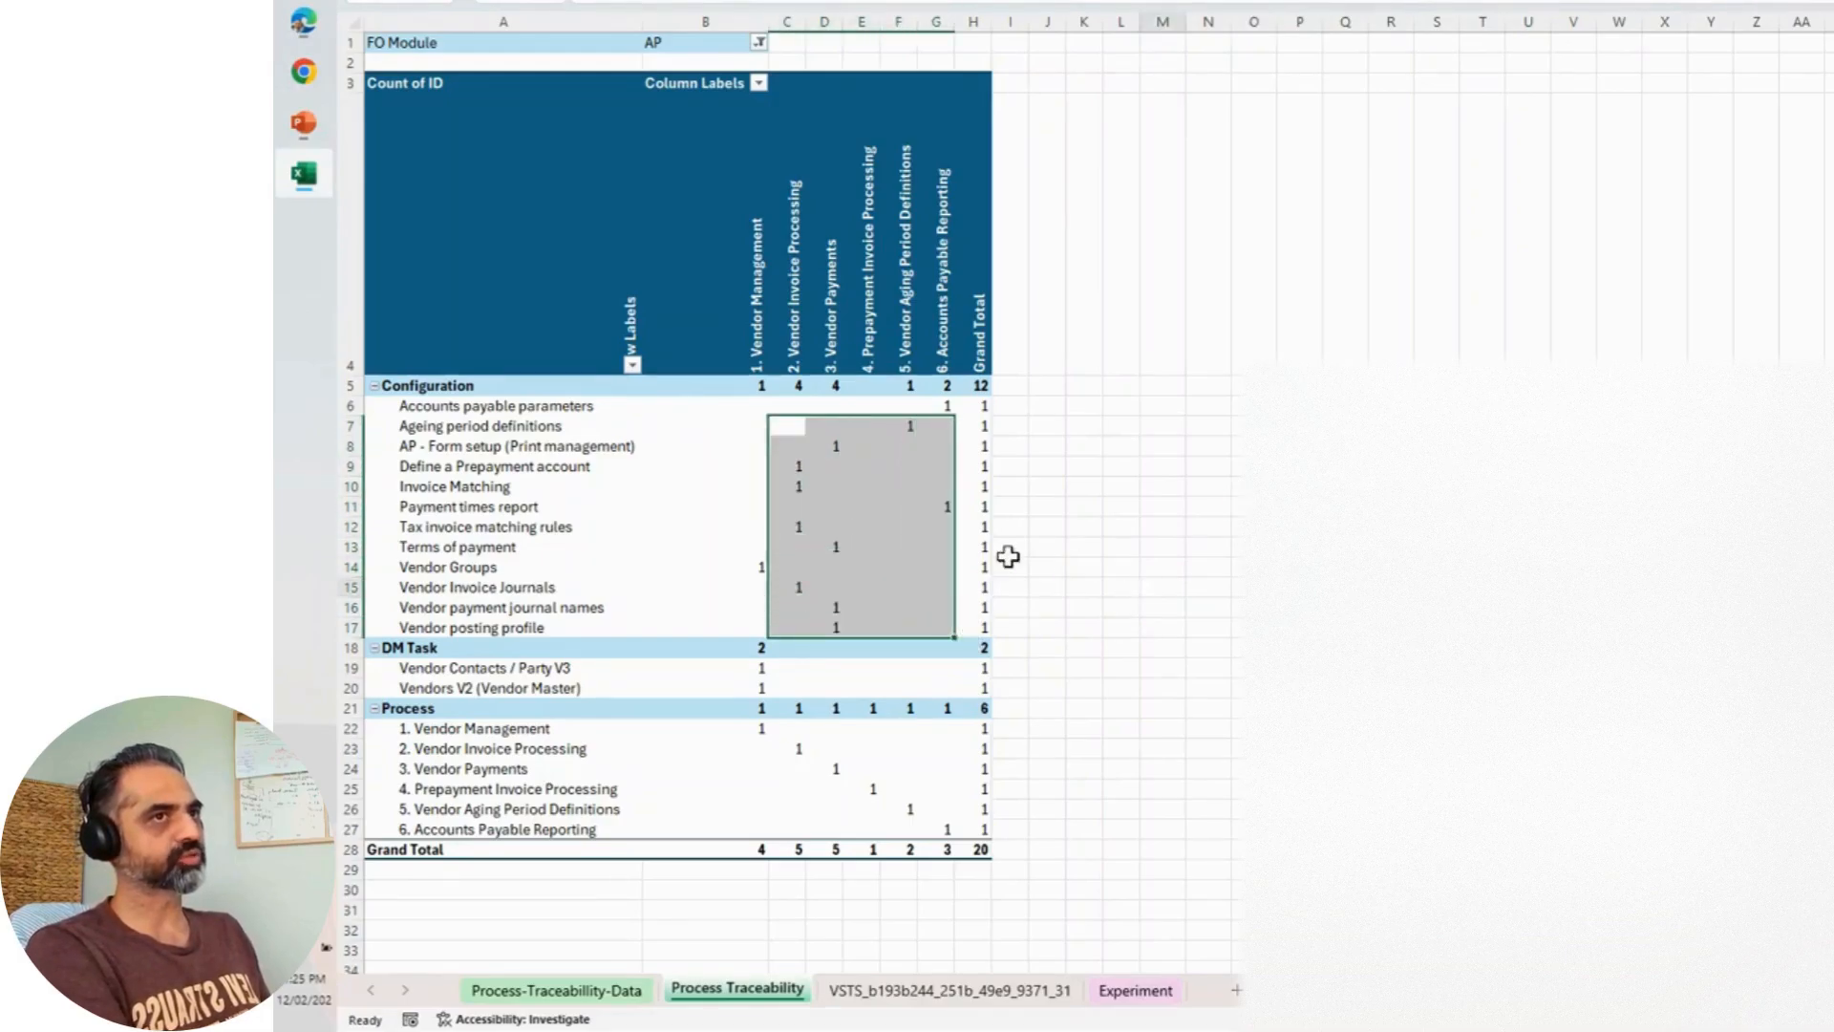
pyautogui.click(1163, 586)
pyautogui.moveTo(788, 426); pyautogui.dragTo(936, 606)
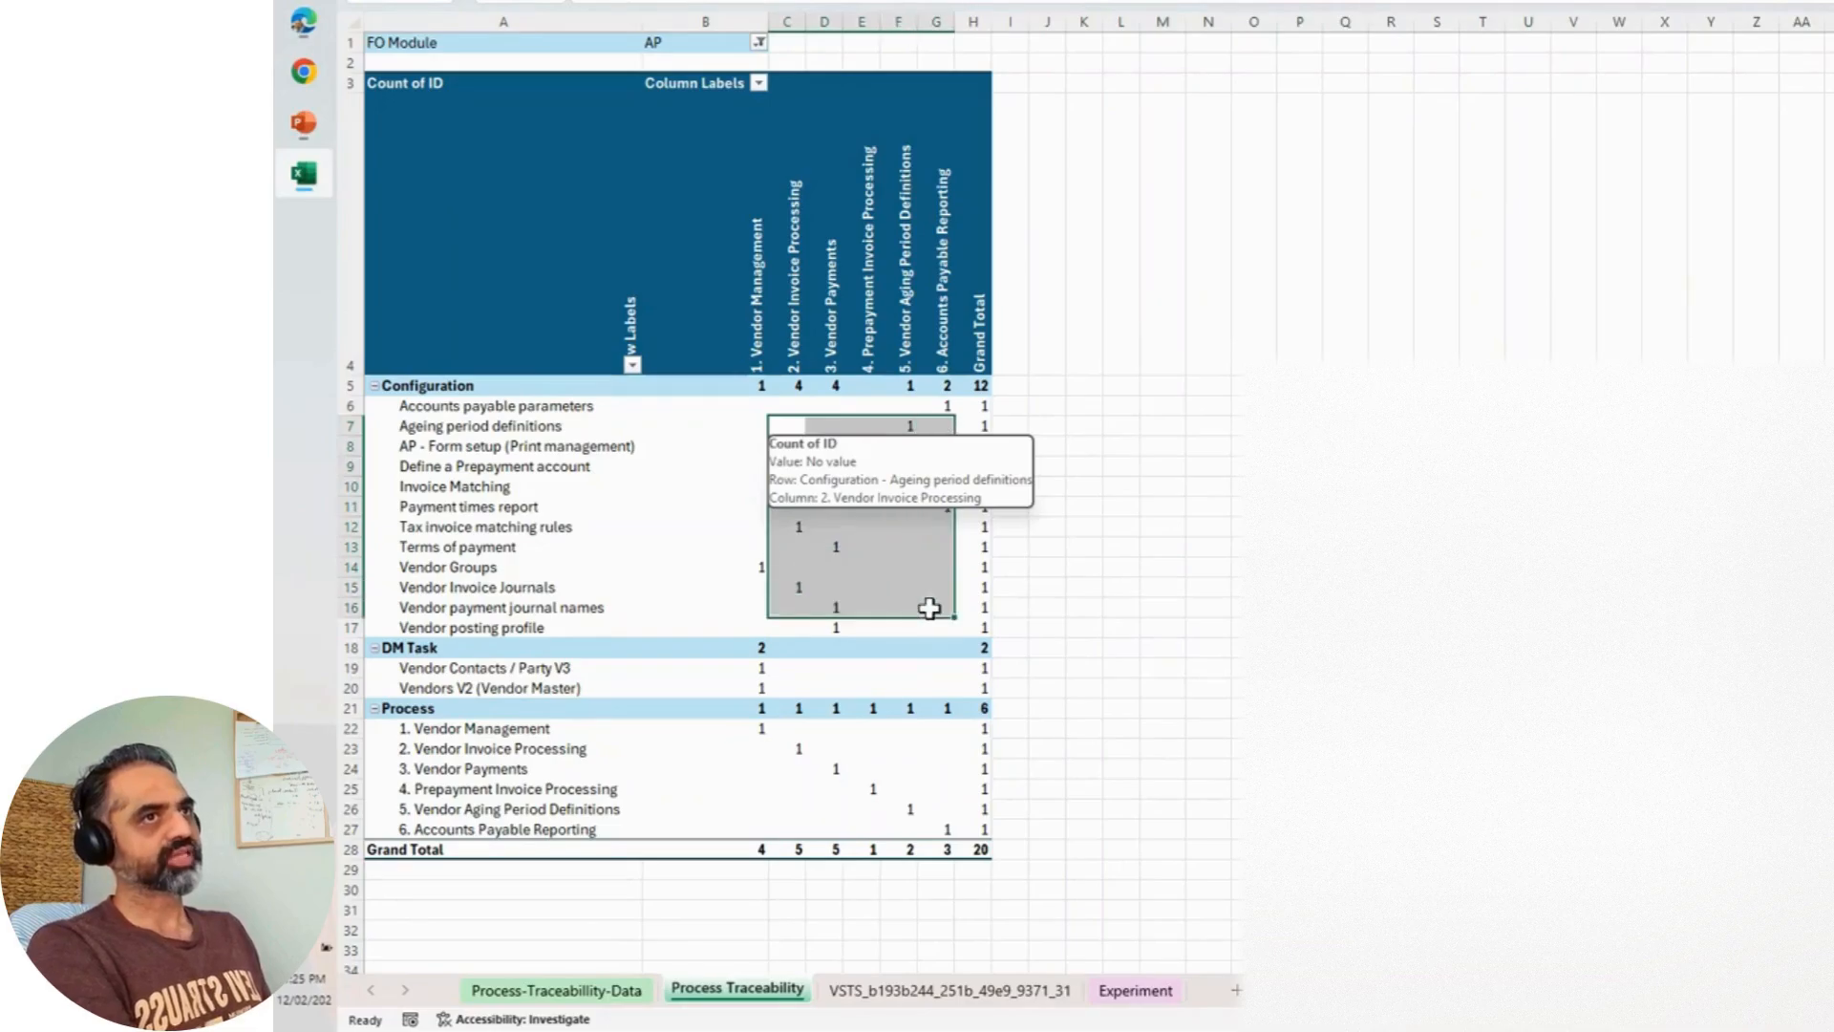
pyautogui.click(1077, 621)
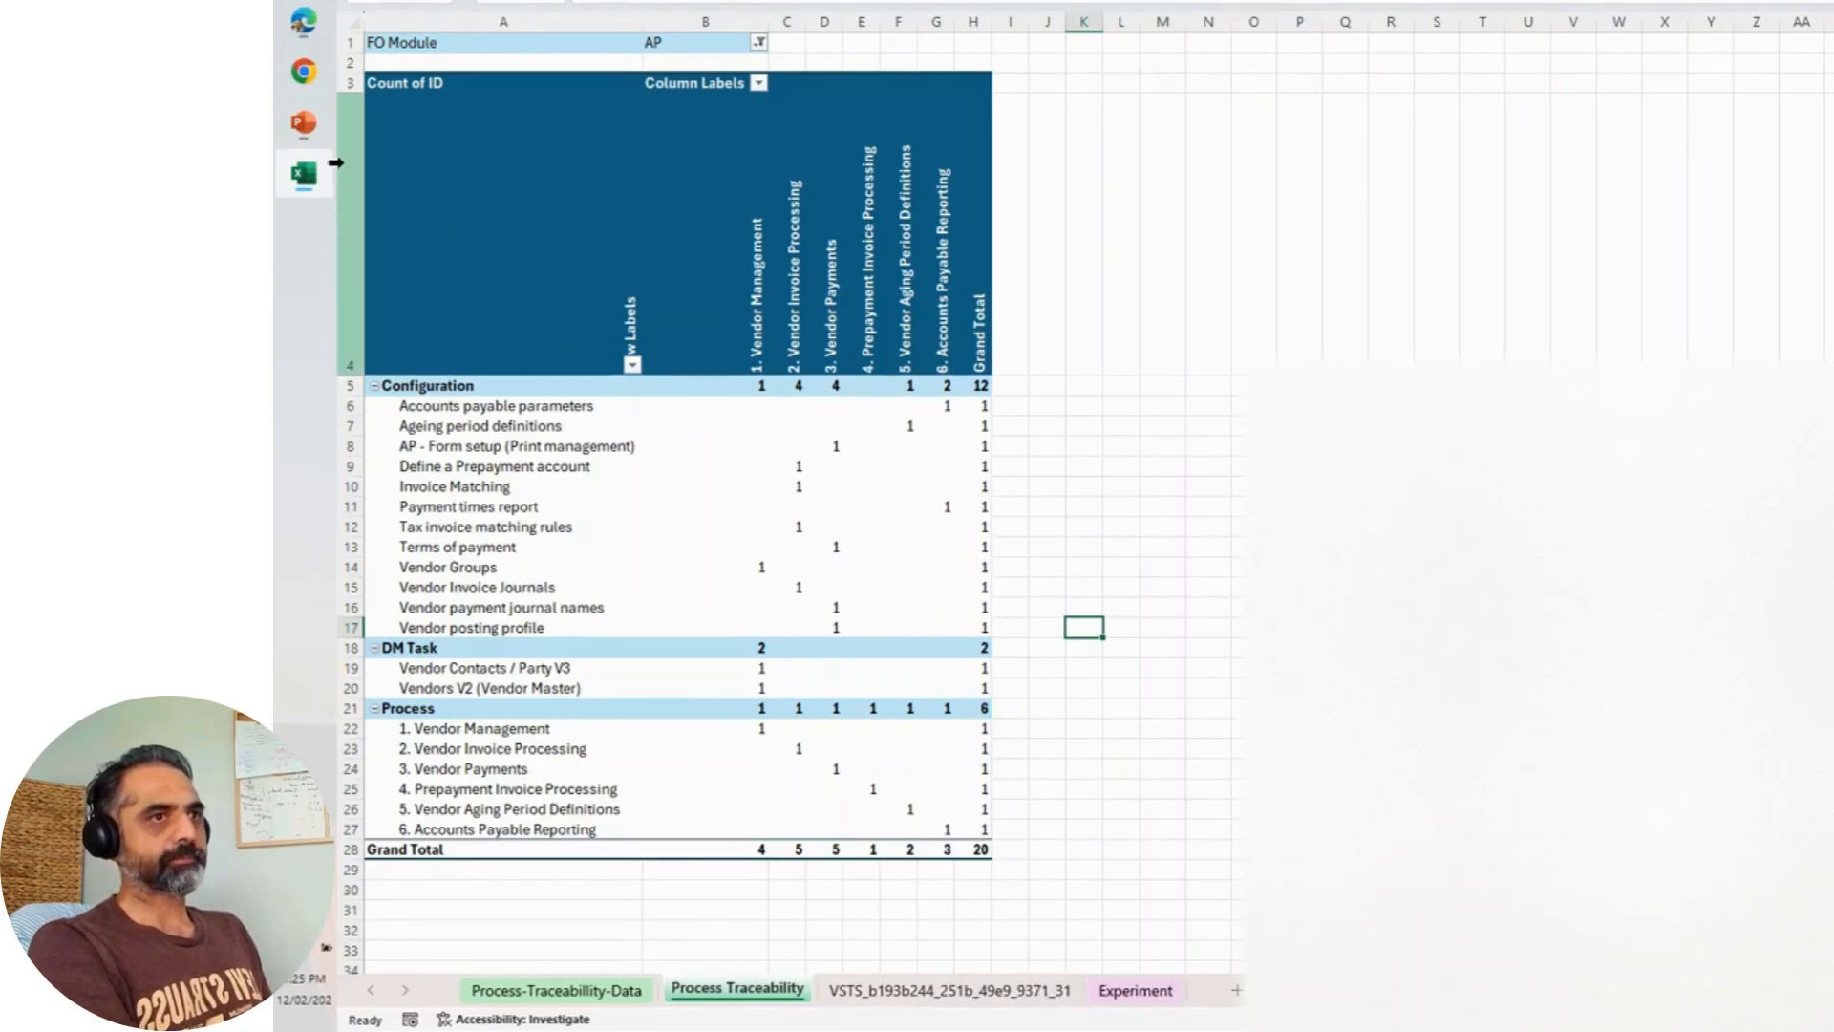
# Step: Return to the Azure DevOps query and review its filter clauses for top-level and linked work items
pyautogui.click(305, 23)
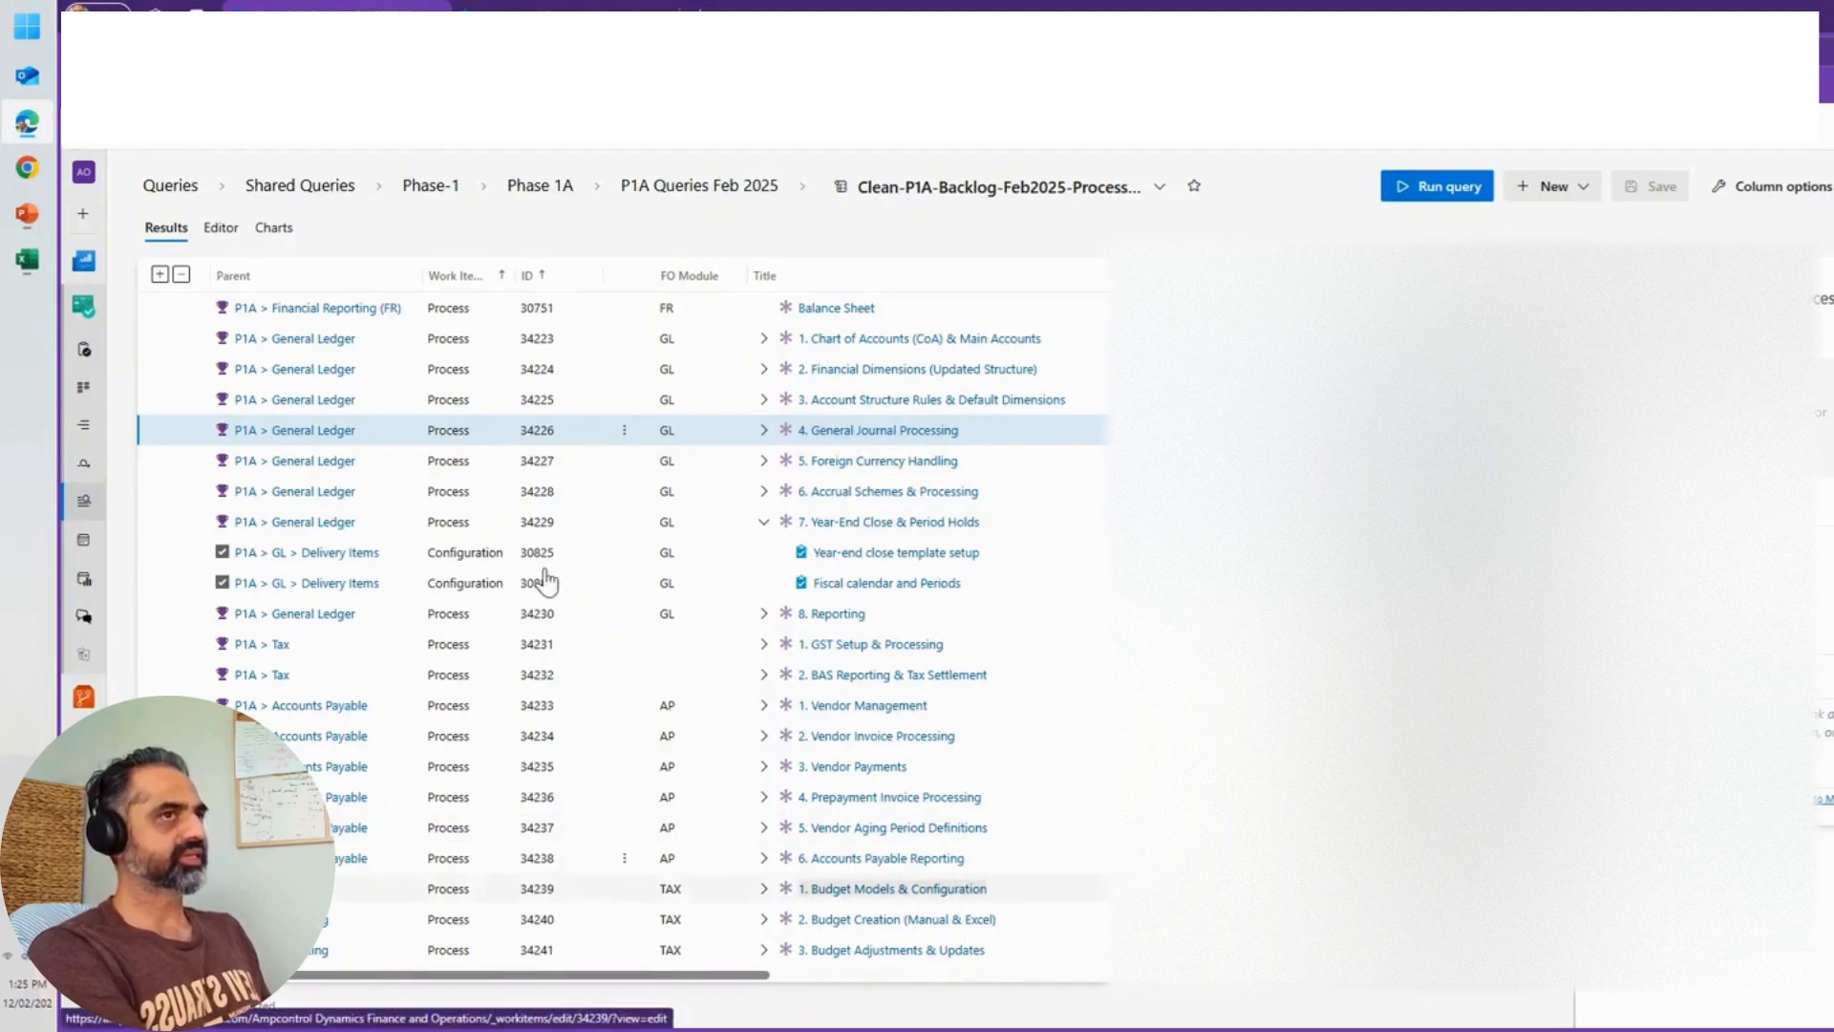
pyautogui.click(221, 229)
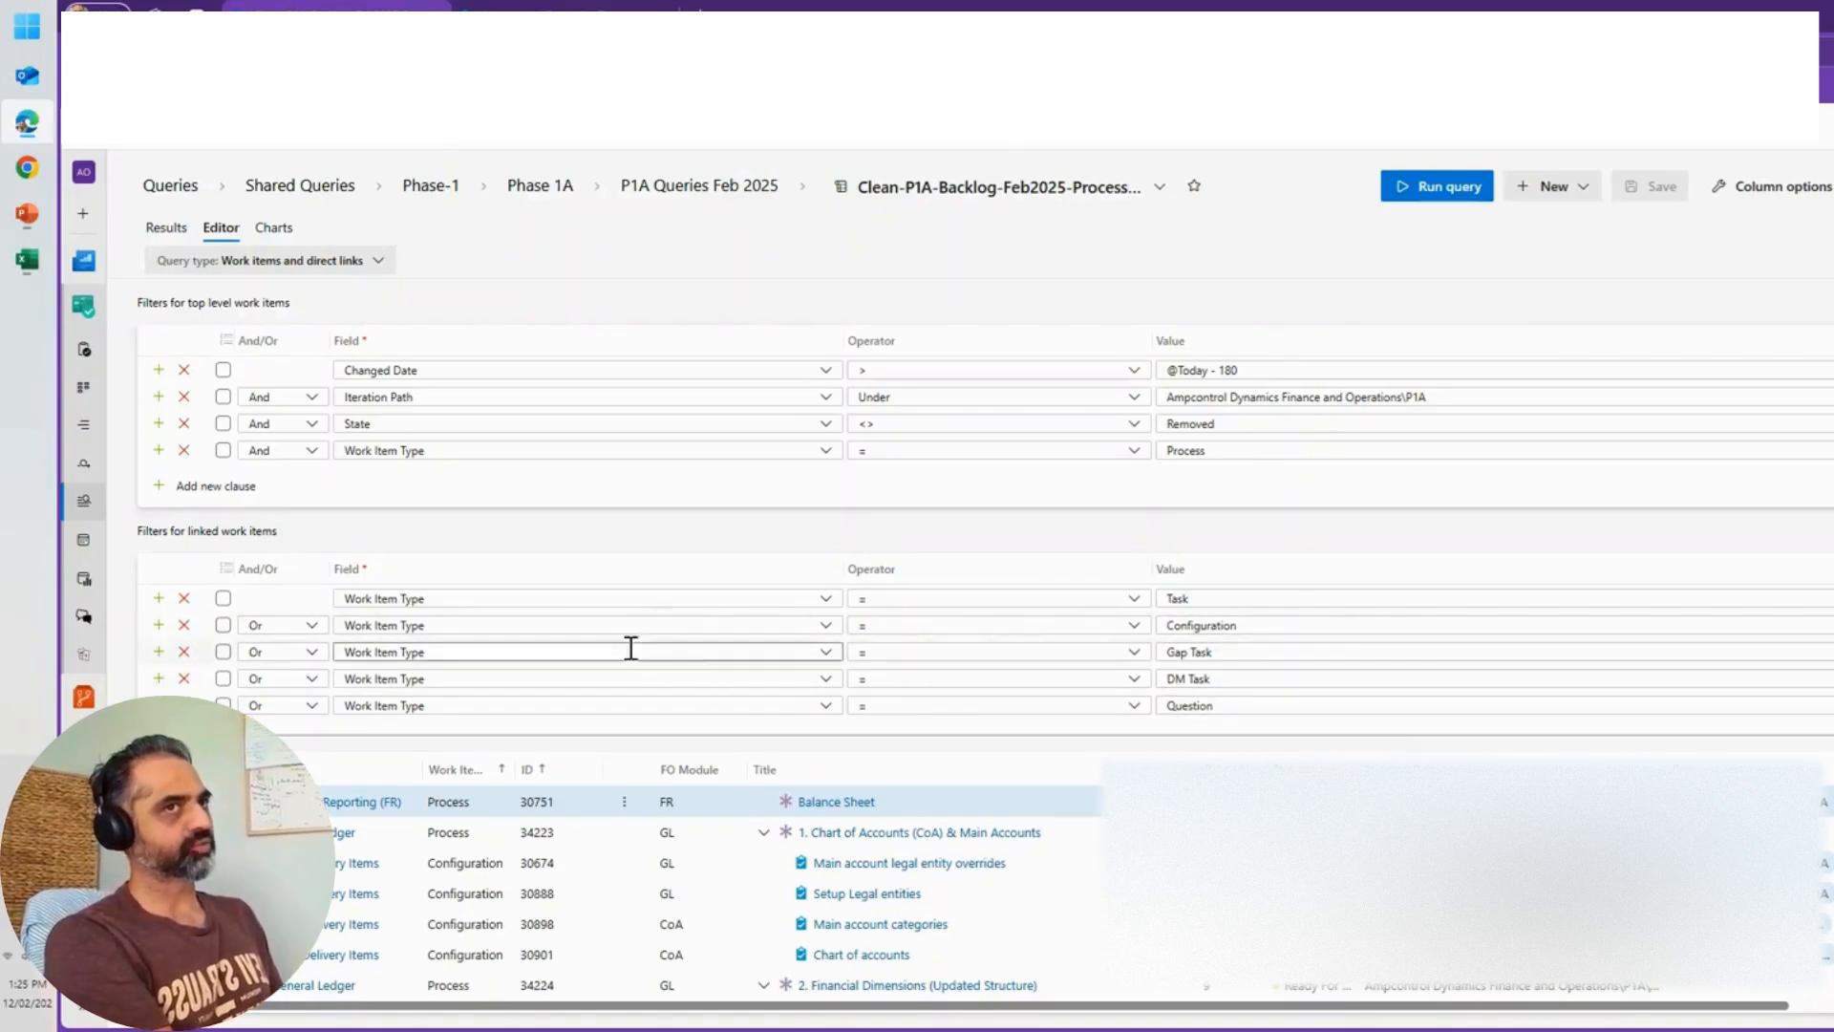
pyautogui.scroll(-3, 1220, 580)
pyautogui.scroll(3, 1221, 550)
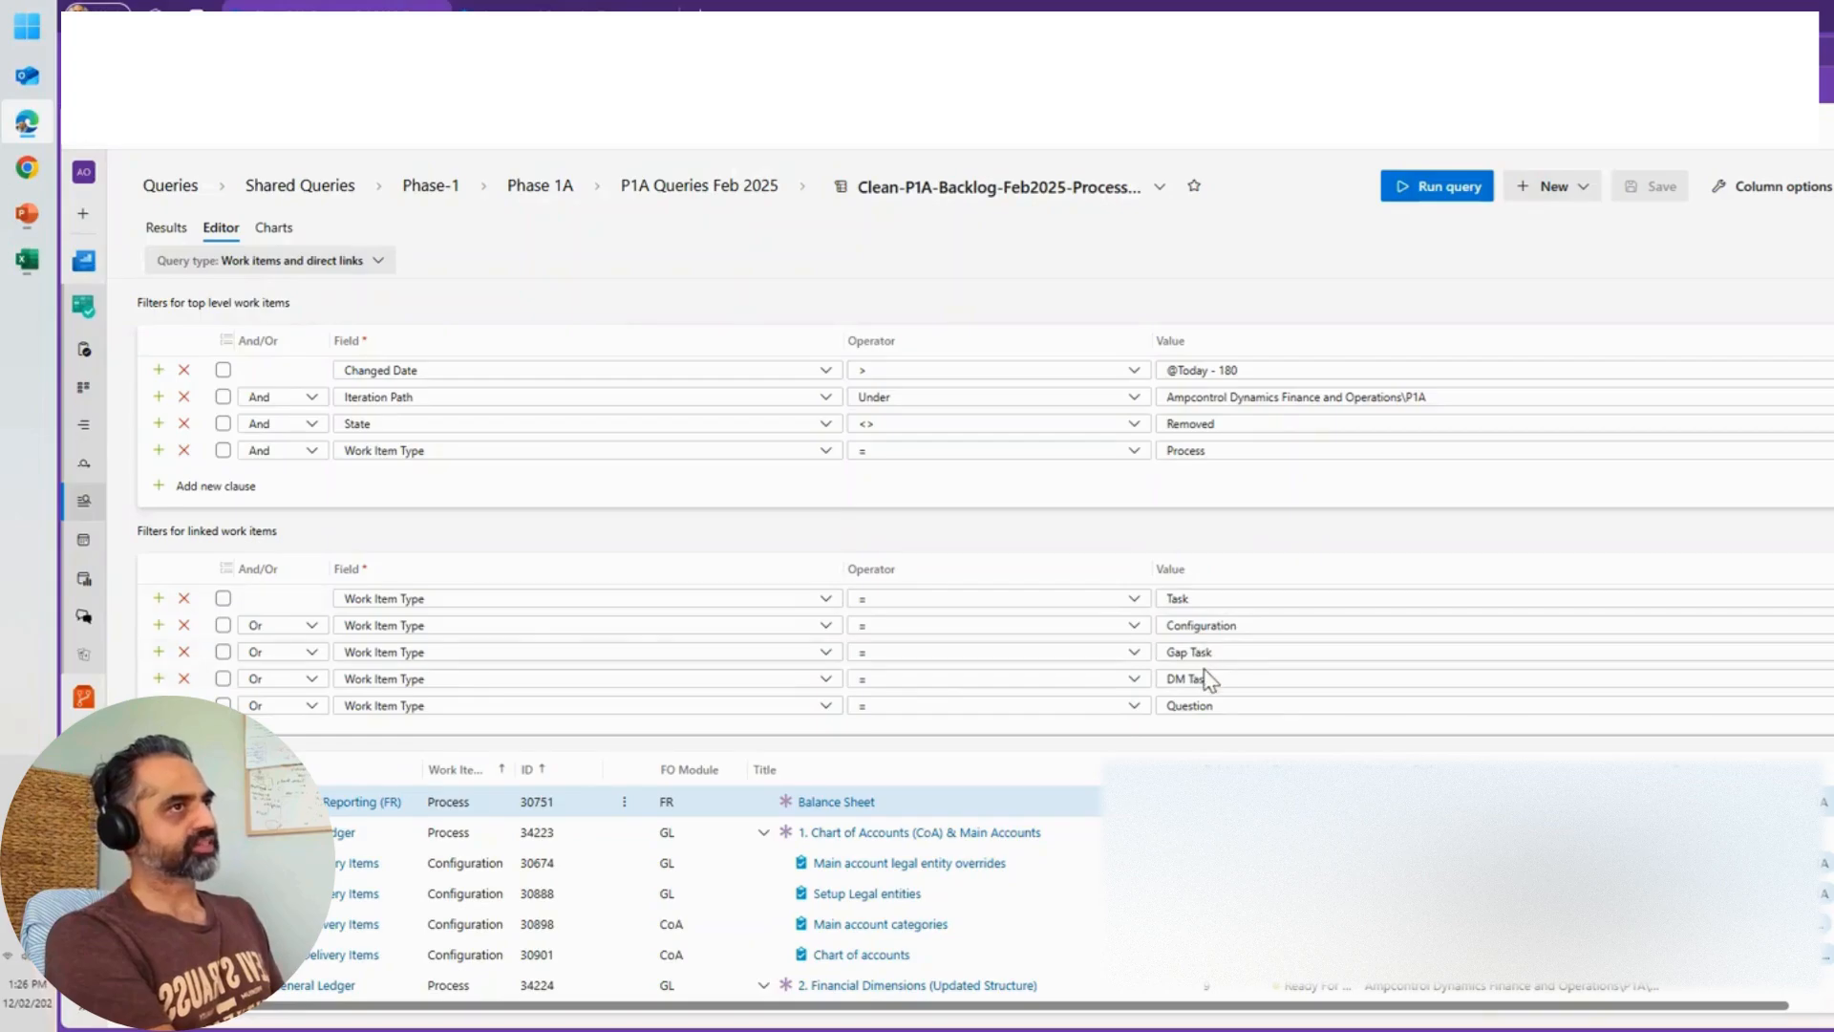
# Step: Open the Clean-P1A-Backlog-Feb2025-Scenario-vs-DeliveryItems-TraceabilityView query from the P1A Queries Feb 2025 folder and browse its scenarios and linked delivery items
pyautogui.click(698, 186)
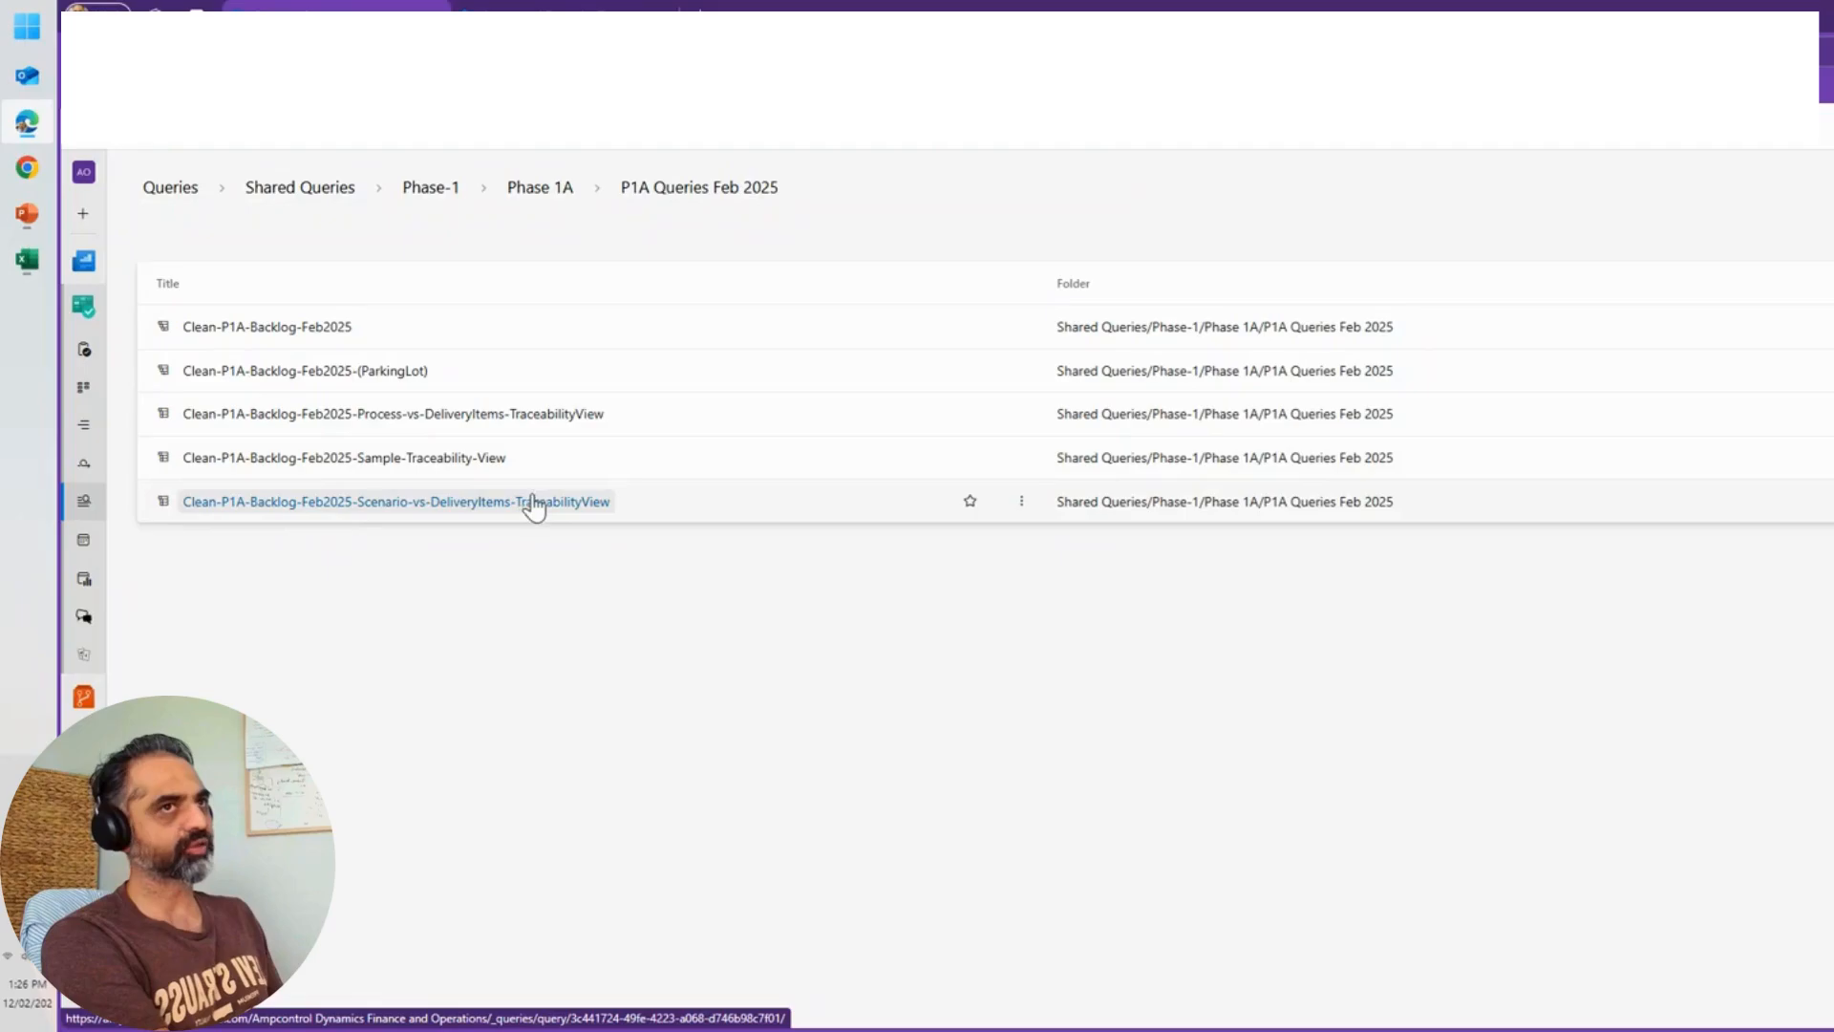
pyautogui.click(465, 506)
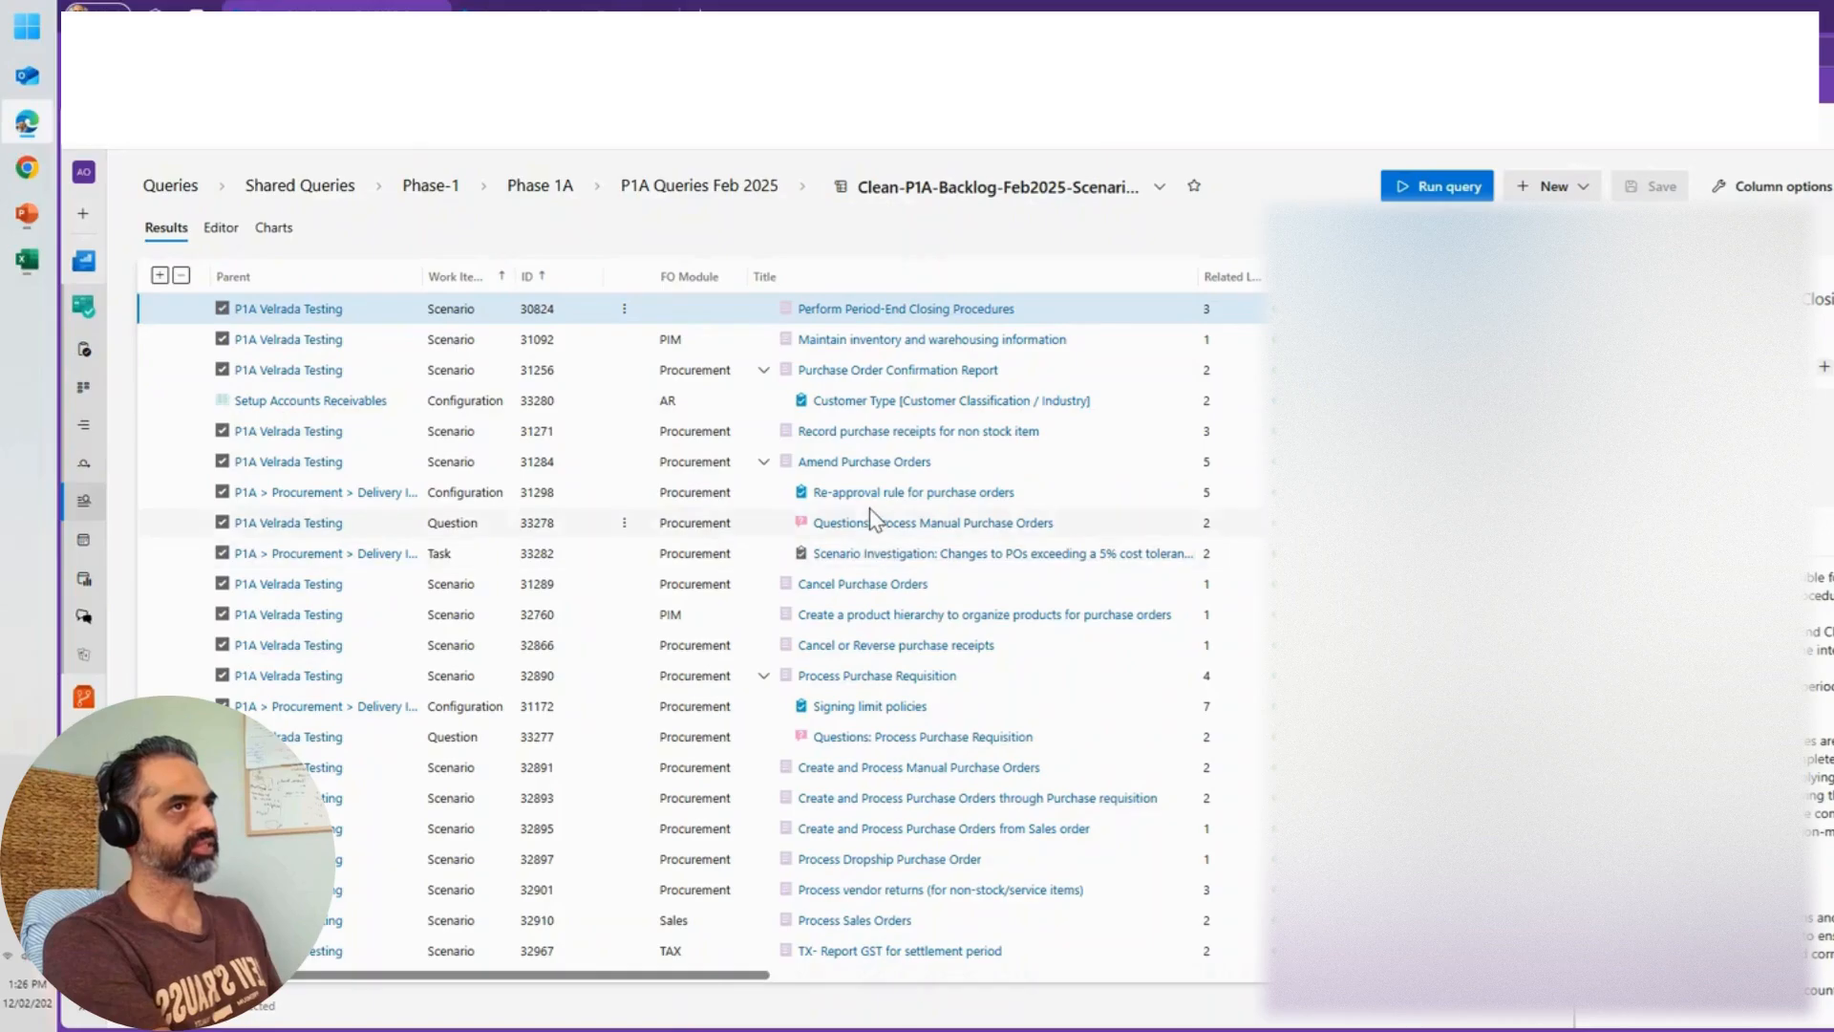
pyautogui.scroll(-2, 872, 717)
pyautogui.scroll(-3, 873, 755)
pyautogui.scroll(5, 865, 621)
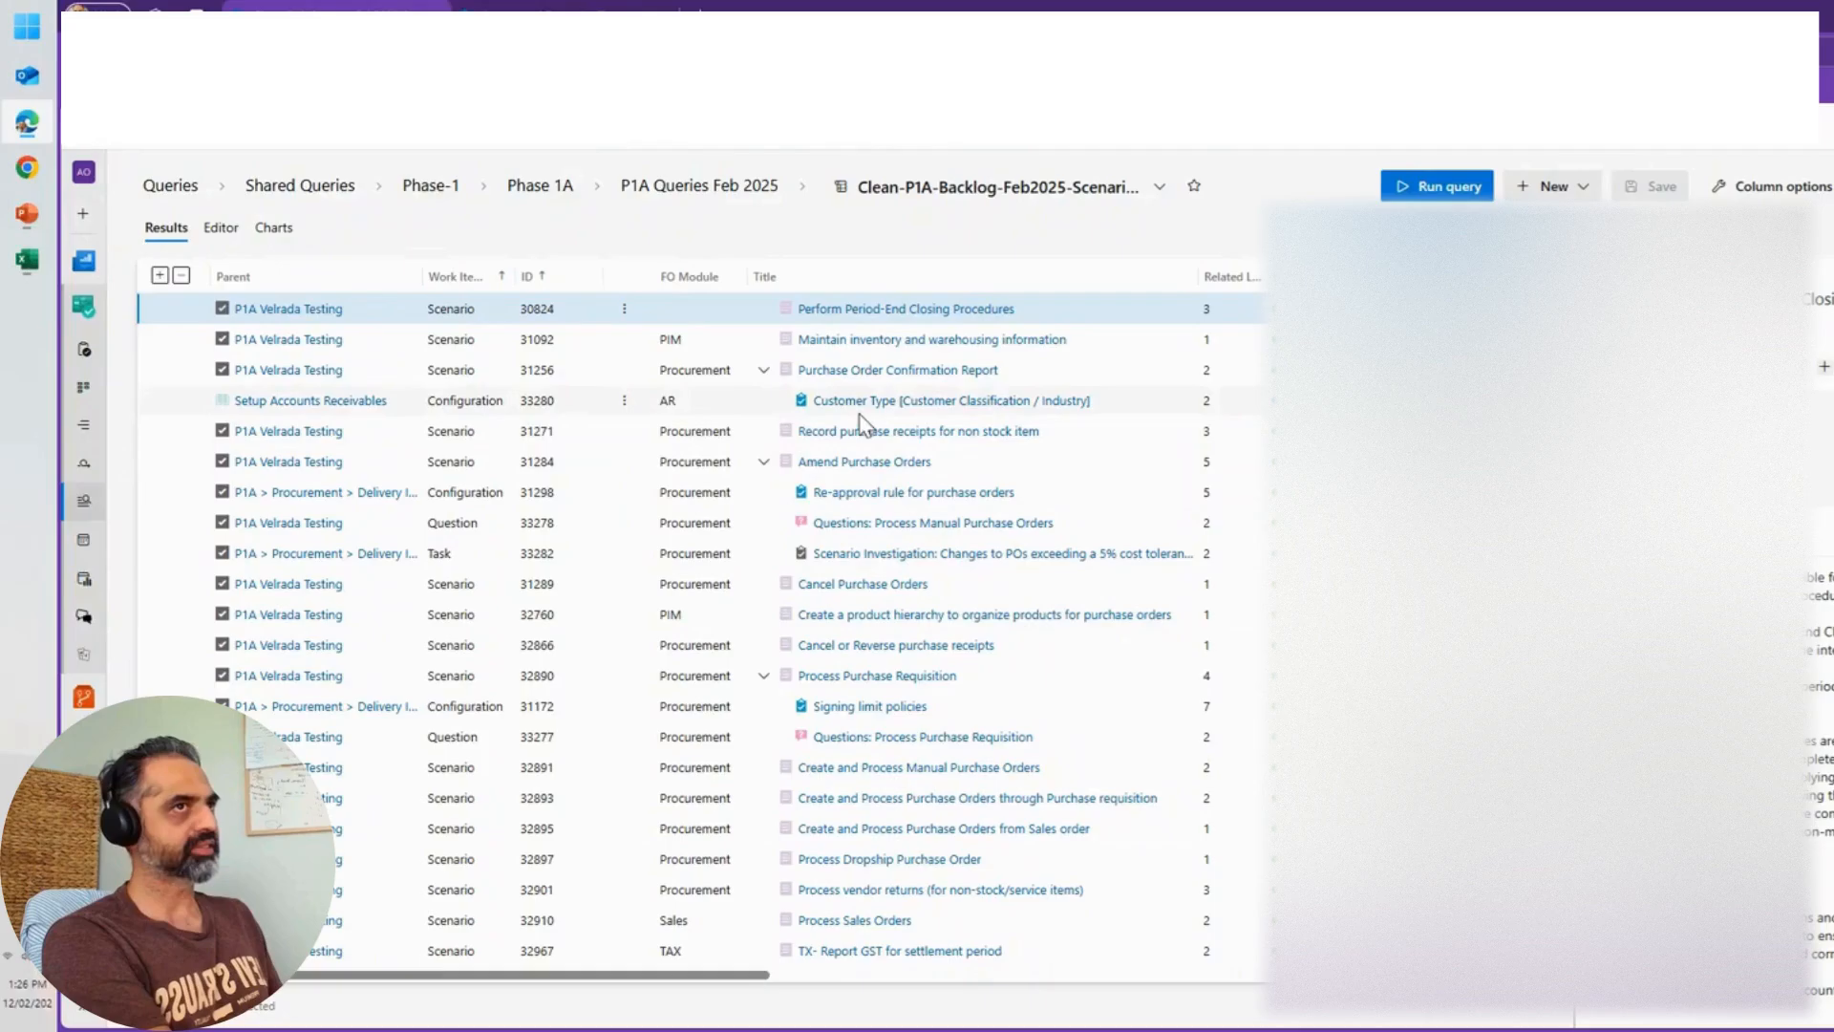
pyautogui.scroll(-10, 879, 573)
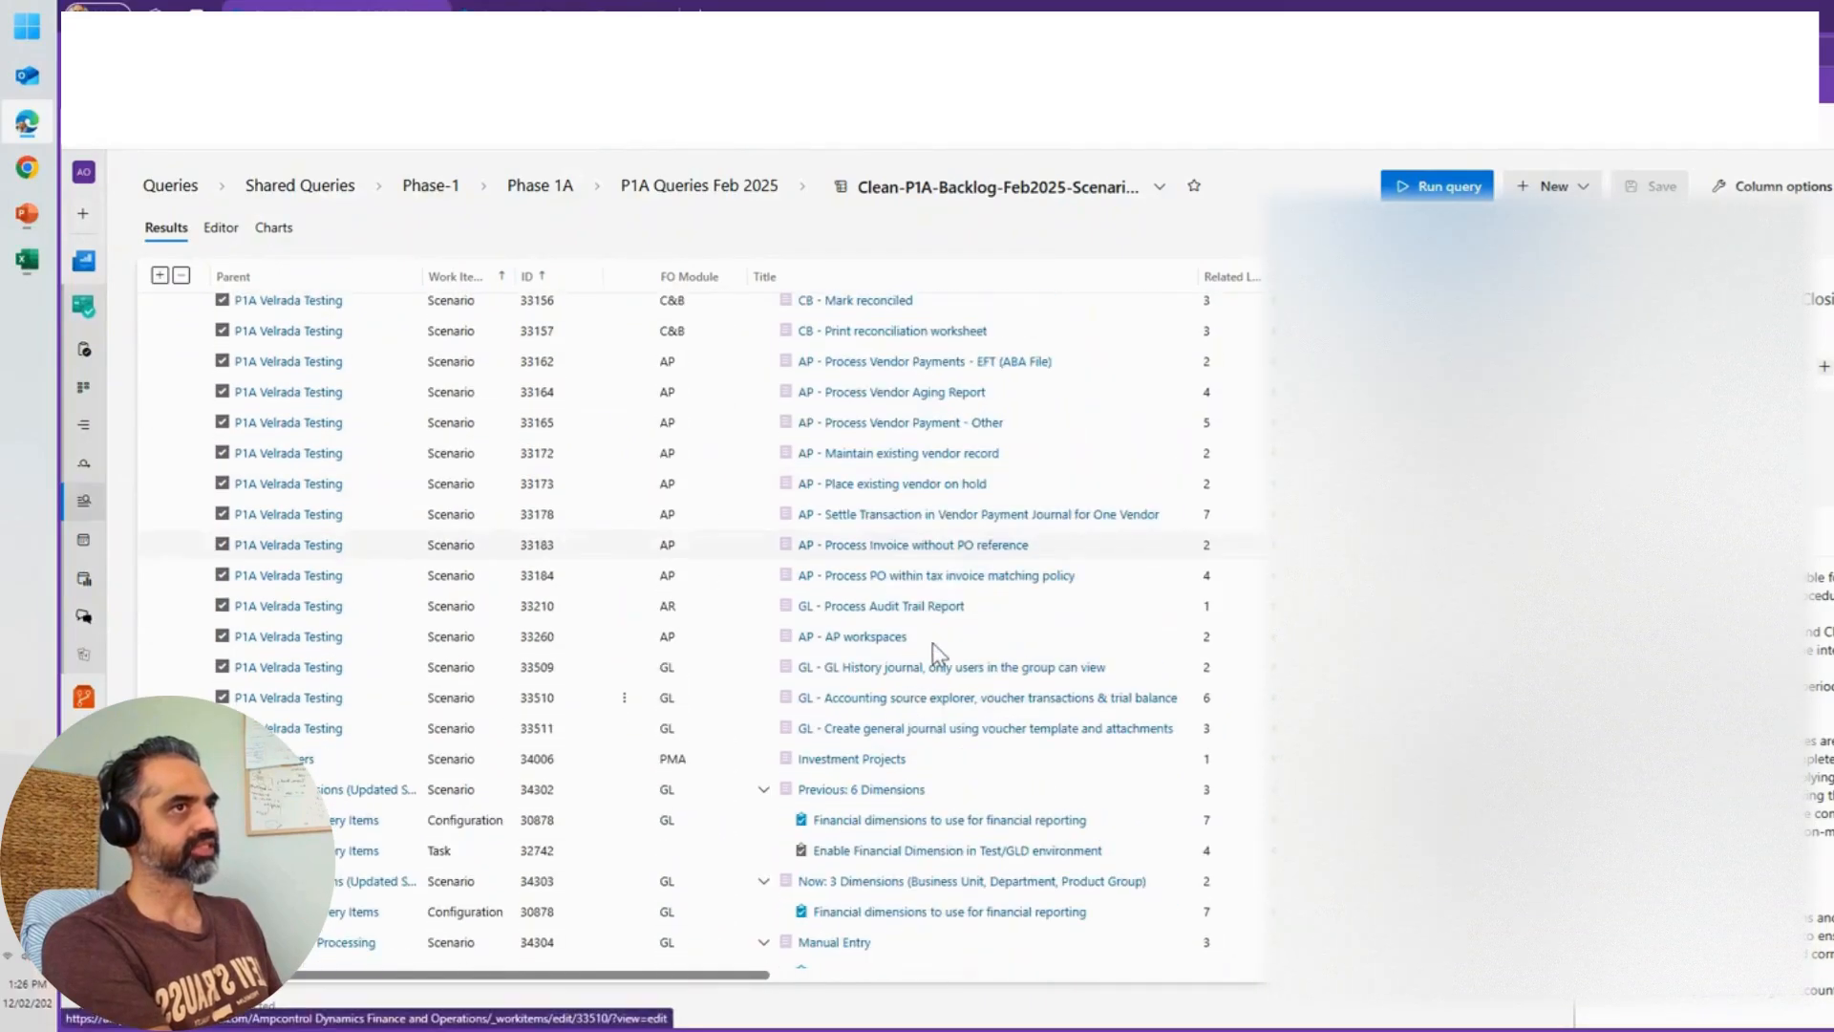
pyautogui.scroll(-1, 934, 659)
pyautogui.scroll(8, 898, 669)
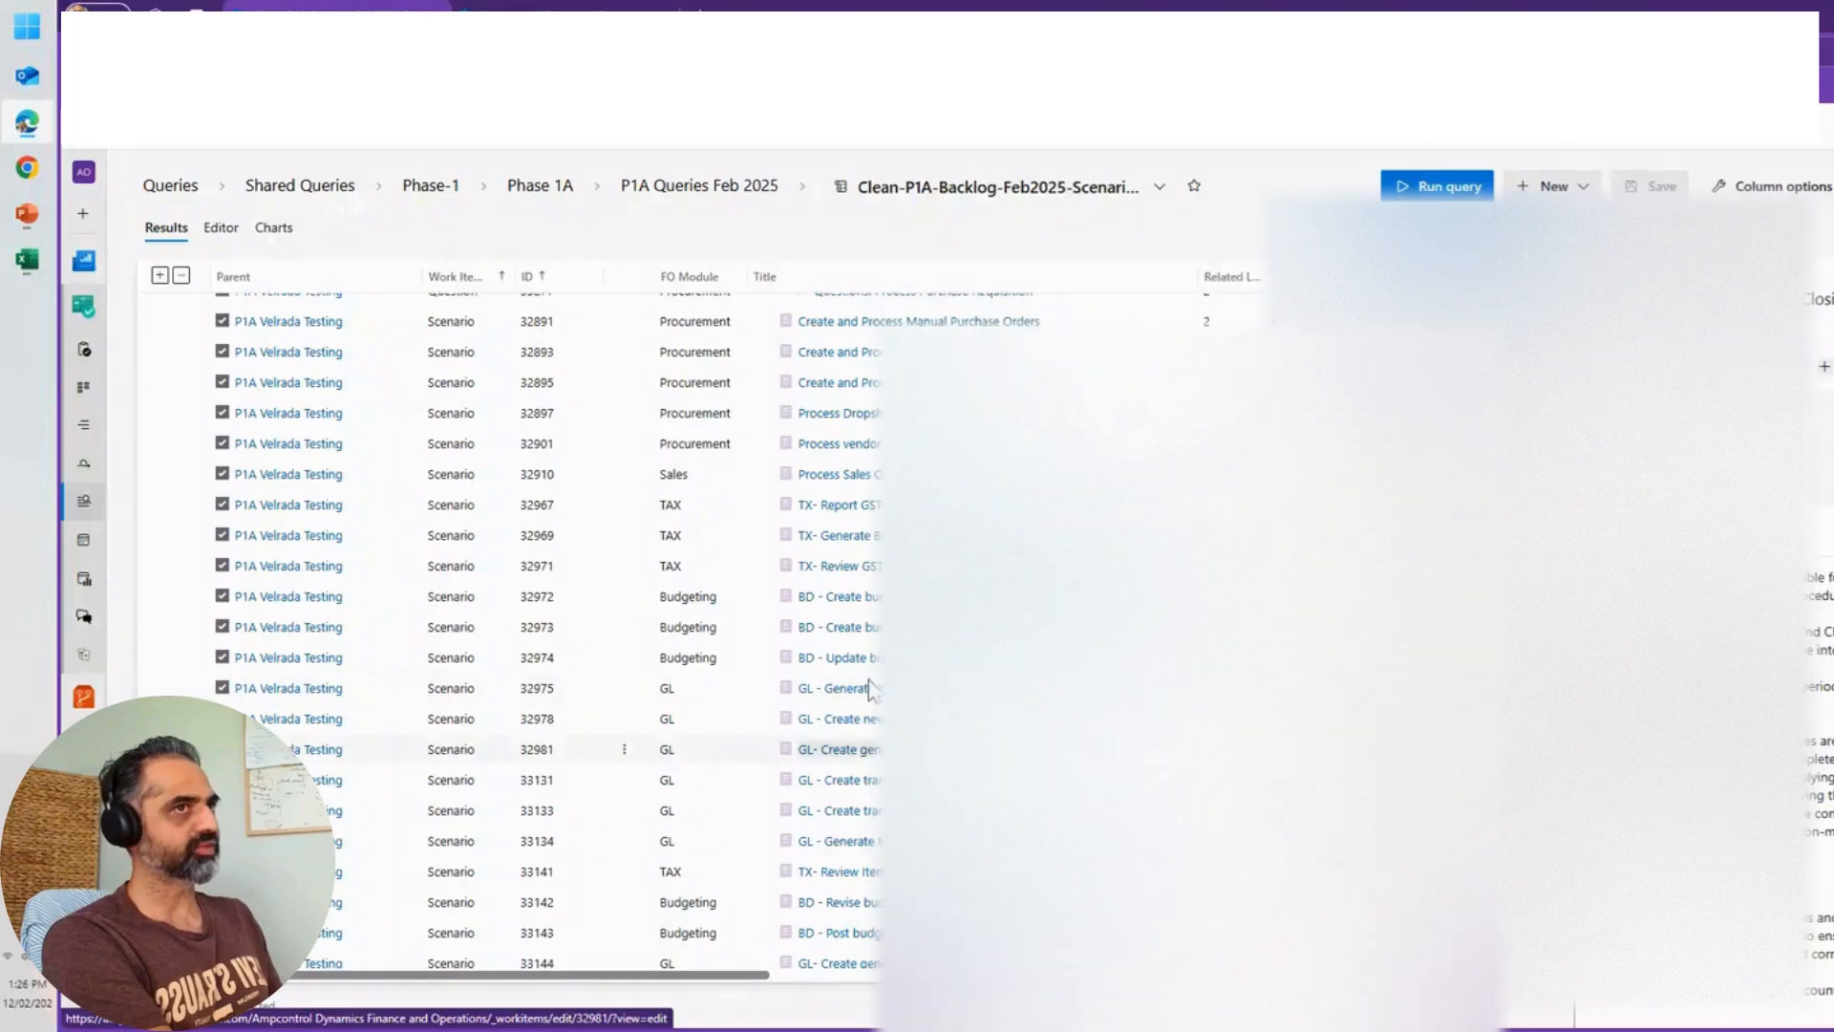
pyautogui.scroll(-3, 873, 690)
pyautogui.scroll(-3, 872, 736)
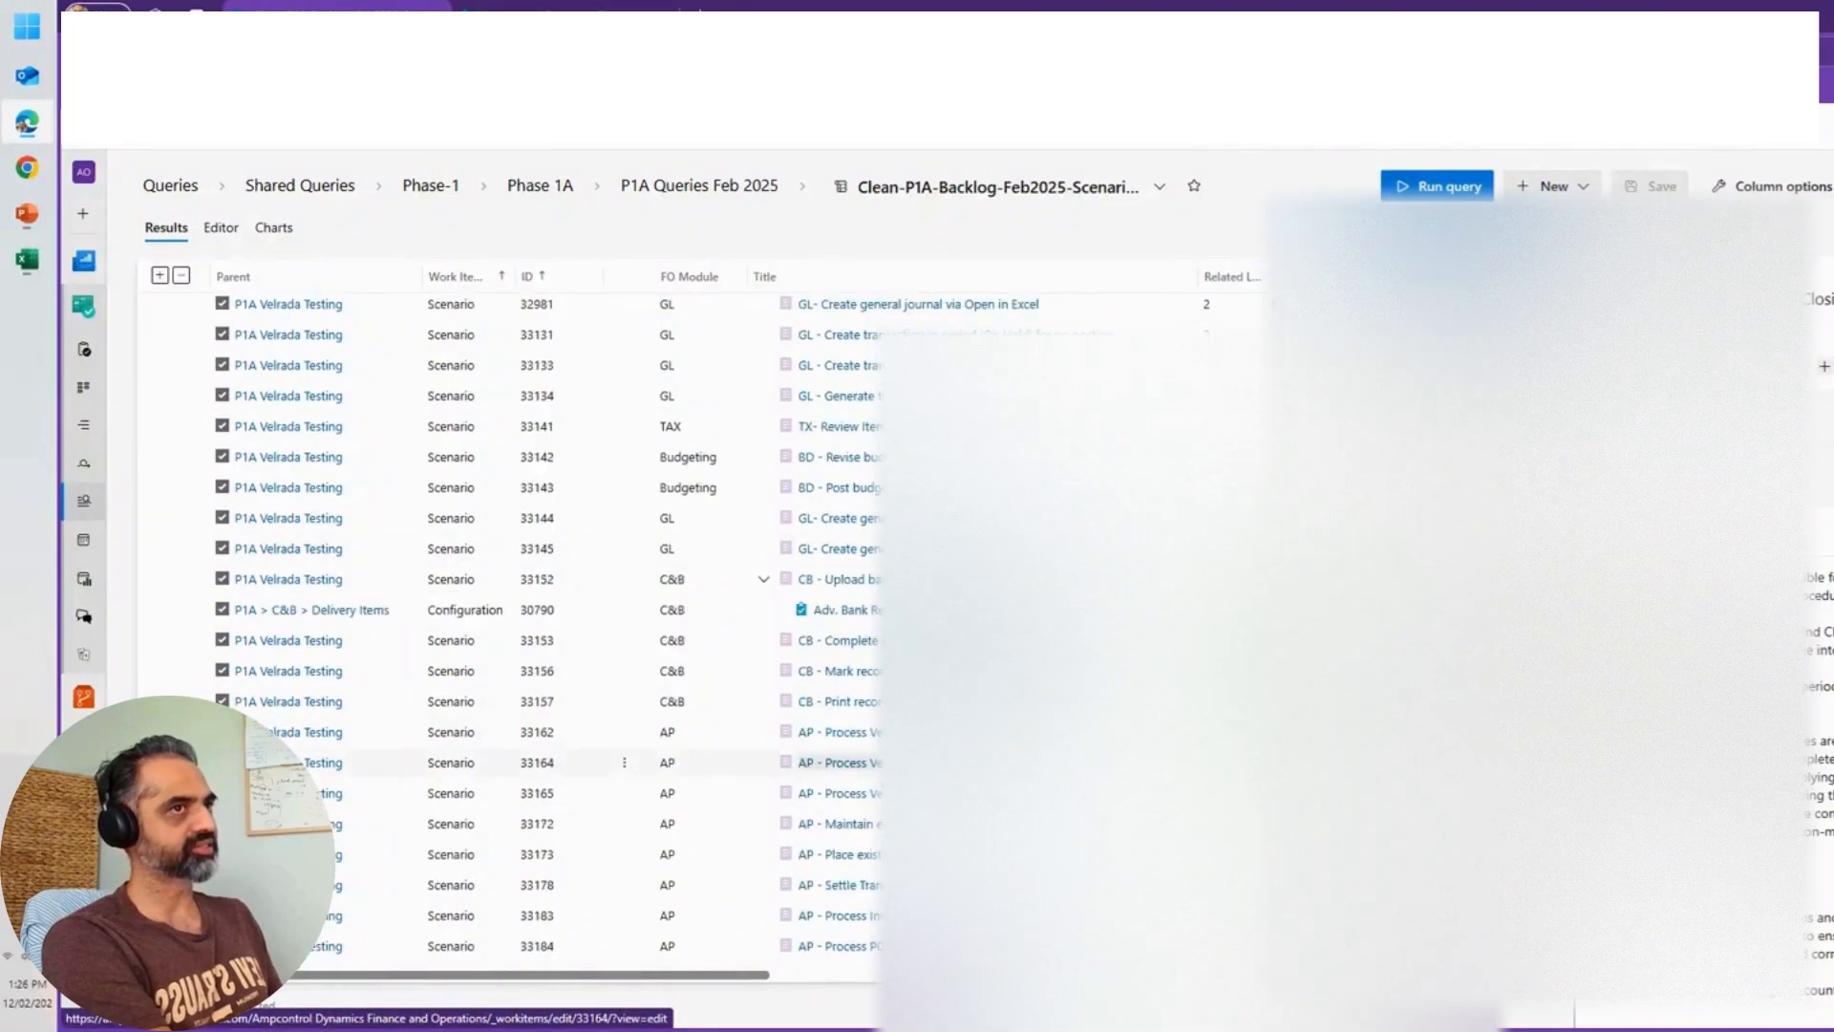
pyautogui.scroll(8, 872, 755)
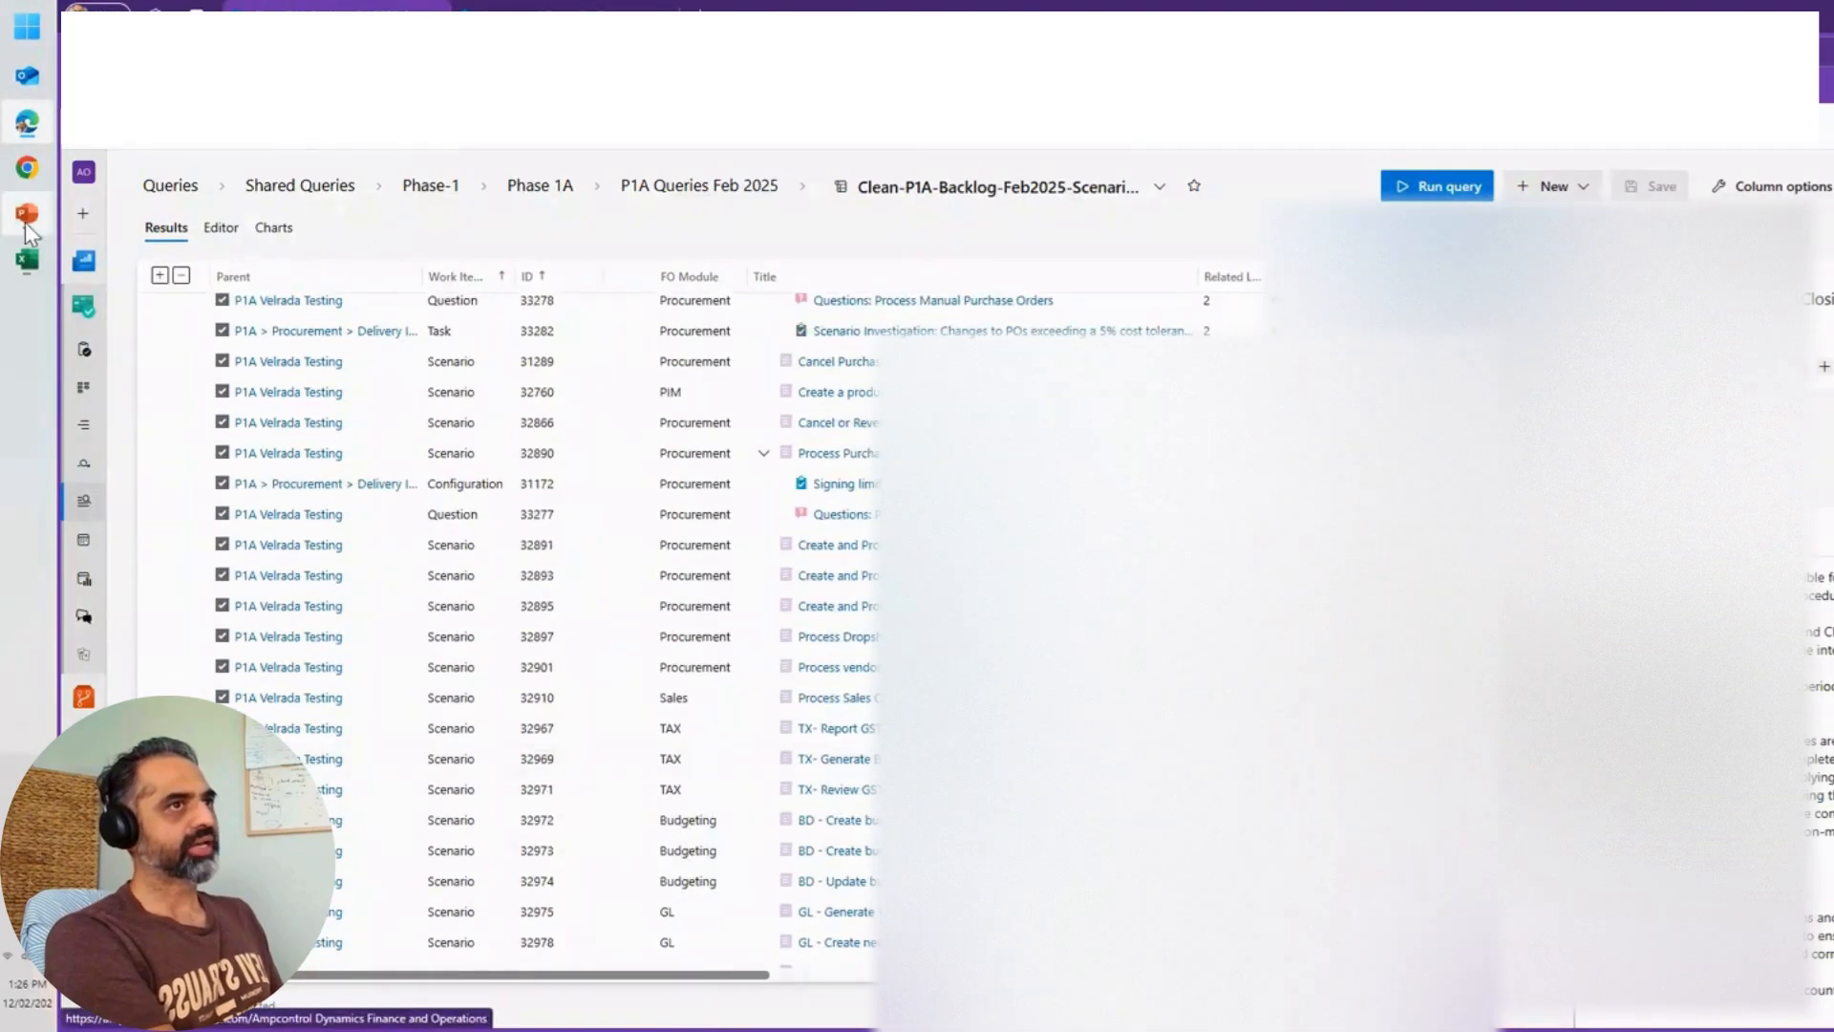
# Step: Switch to the Excel traceability workbook and examine the AP matrix of configurations, DM tasks and processes
pyautogui.click(27, 260)
pyautogui.click(294, 618)
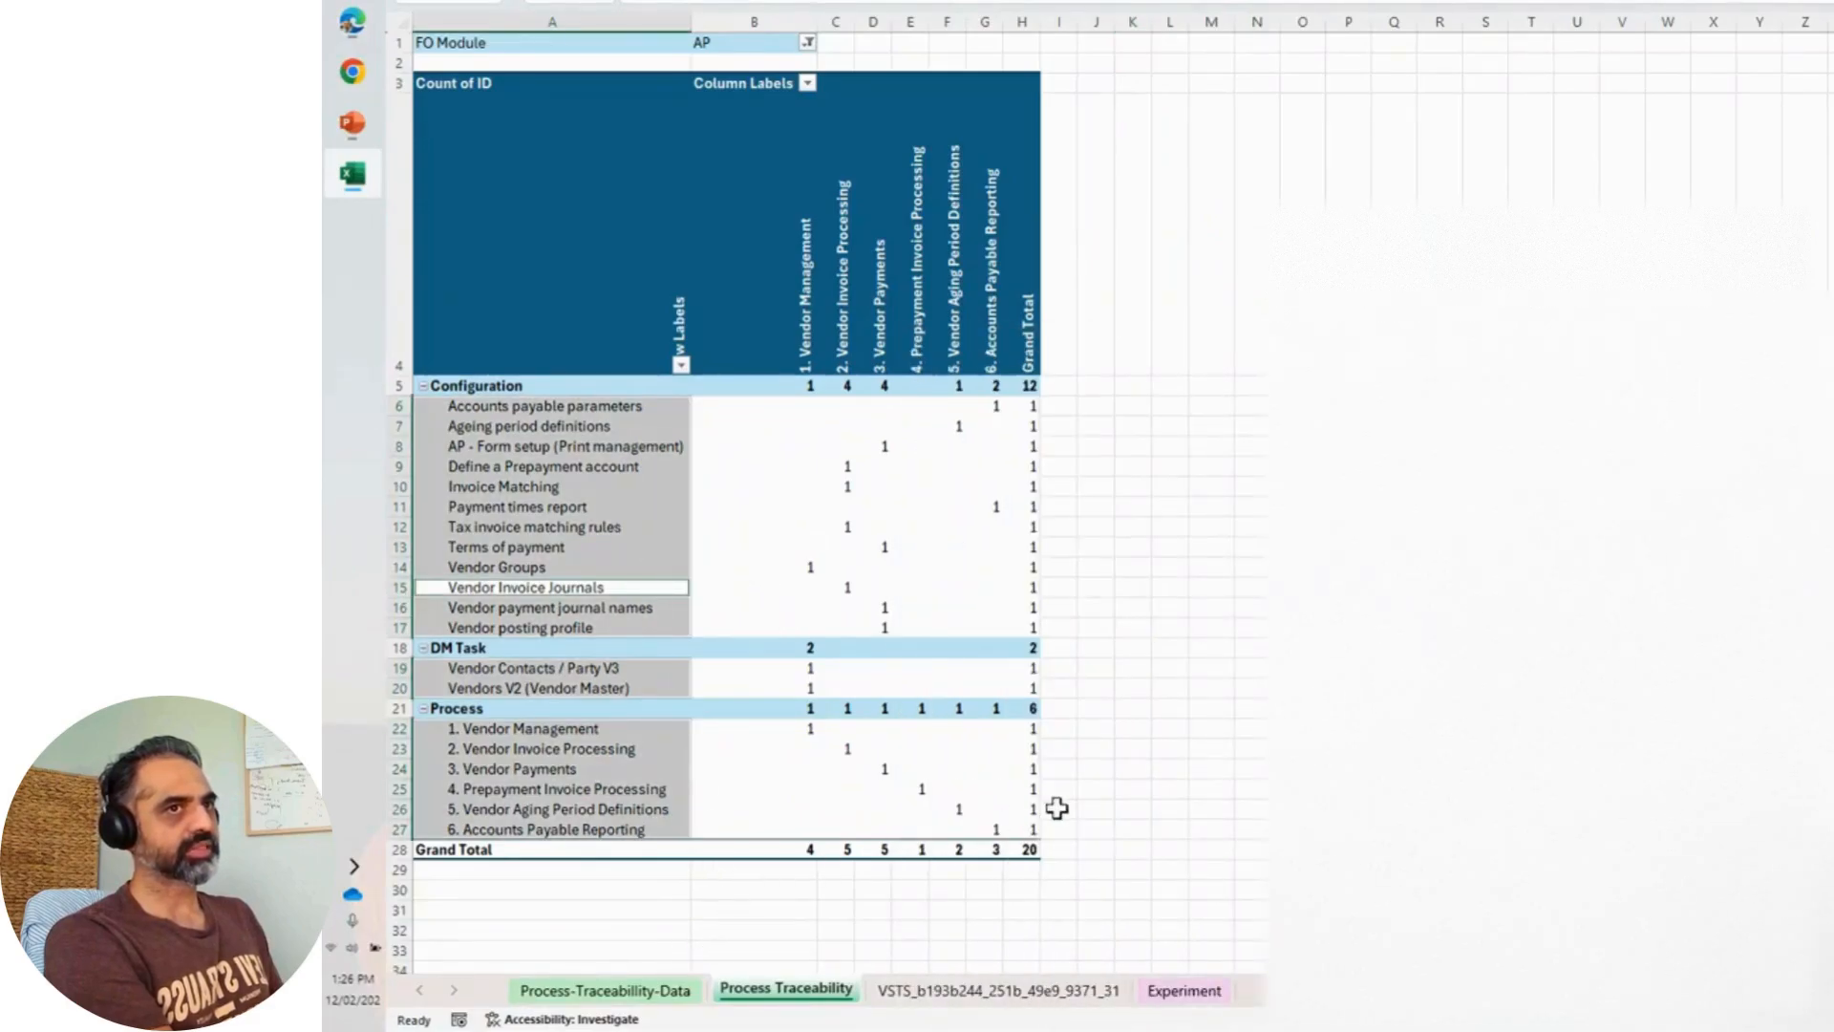
pyautogui.click(1132, 769)
pyautogui.moveTo(597, 447); pyautogui.dragTo(1003, 840)
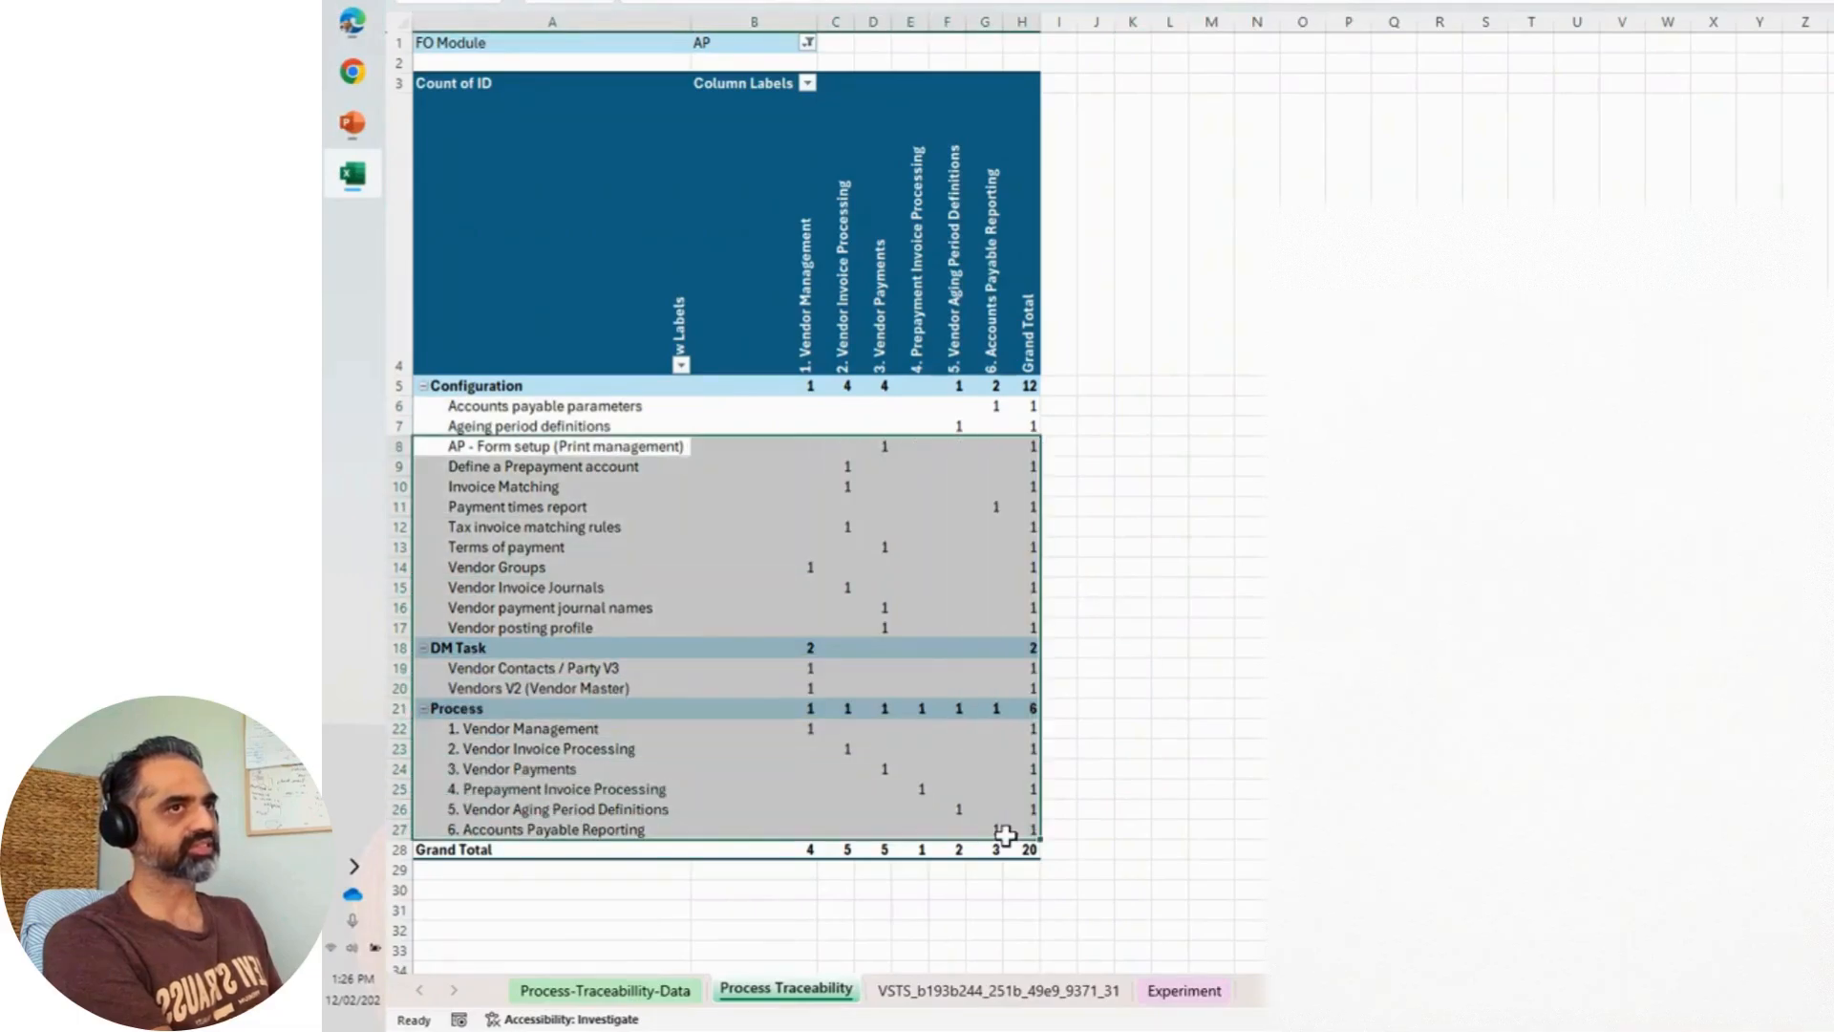
pyautogui.click(1194, 789)
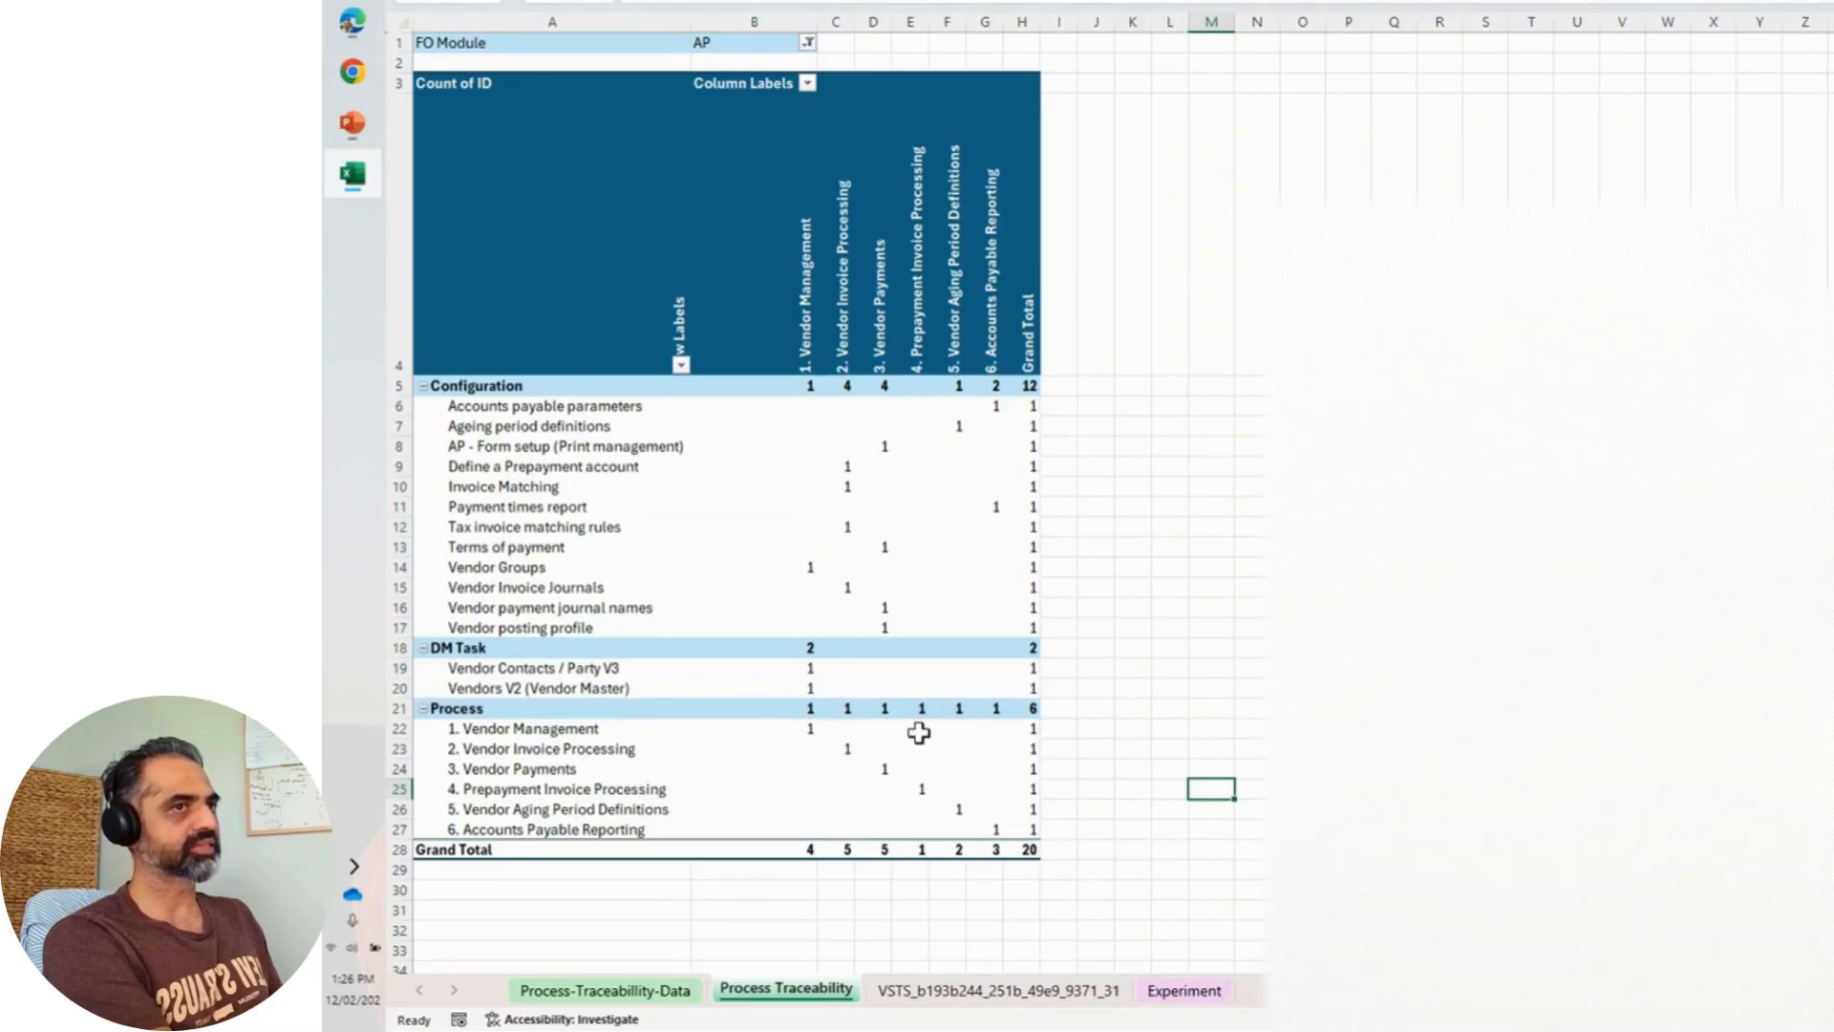
pyautogui.click(1101, 632)
pyautogui.click(1157, 524)
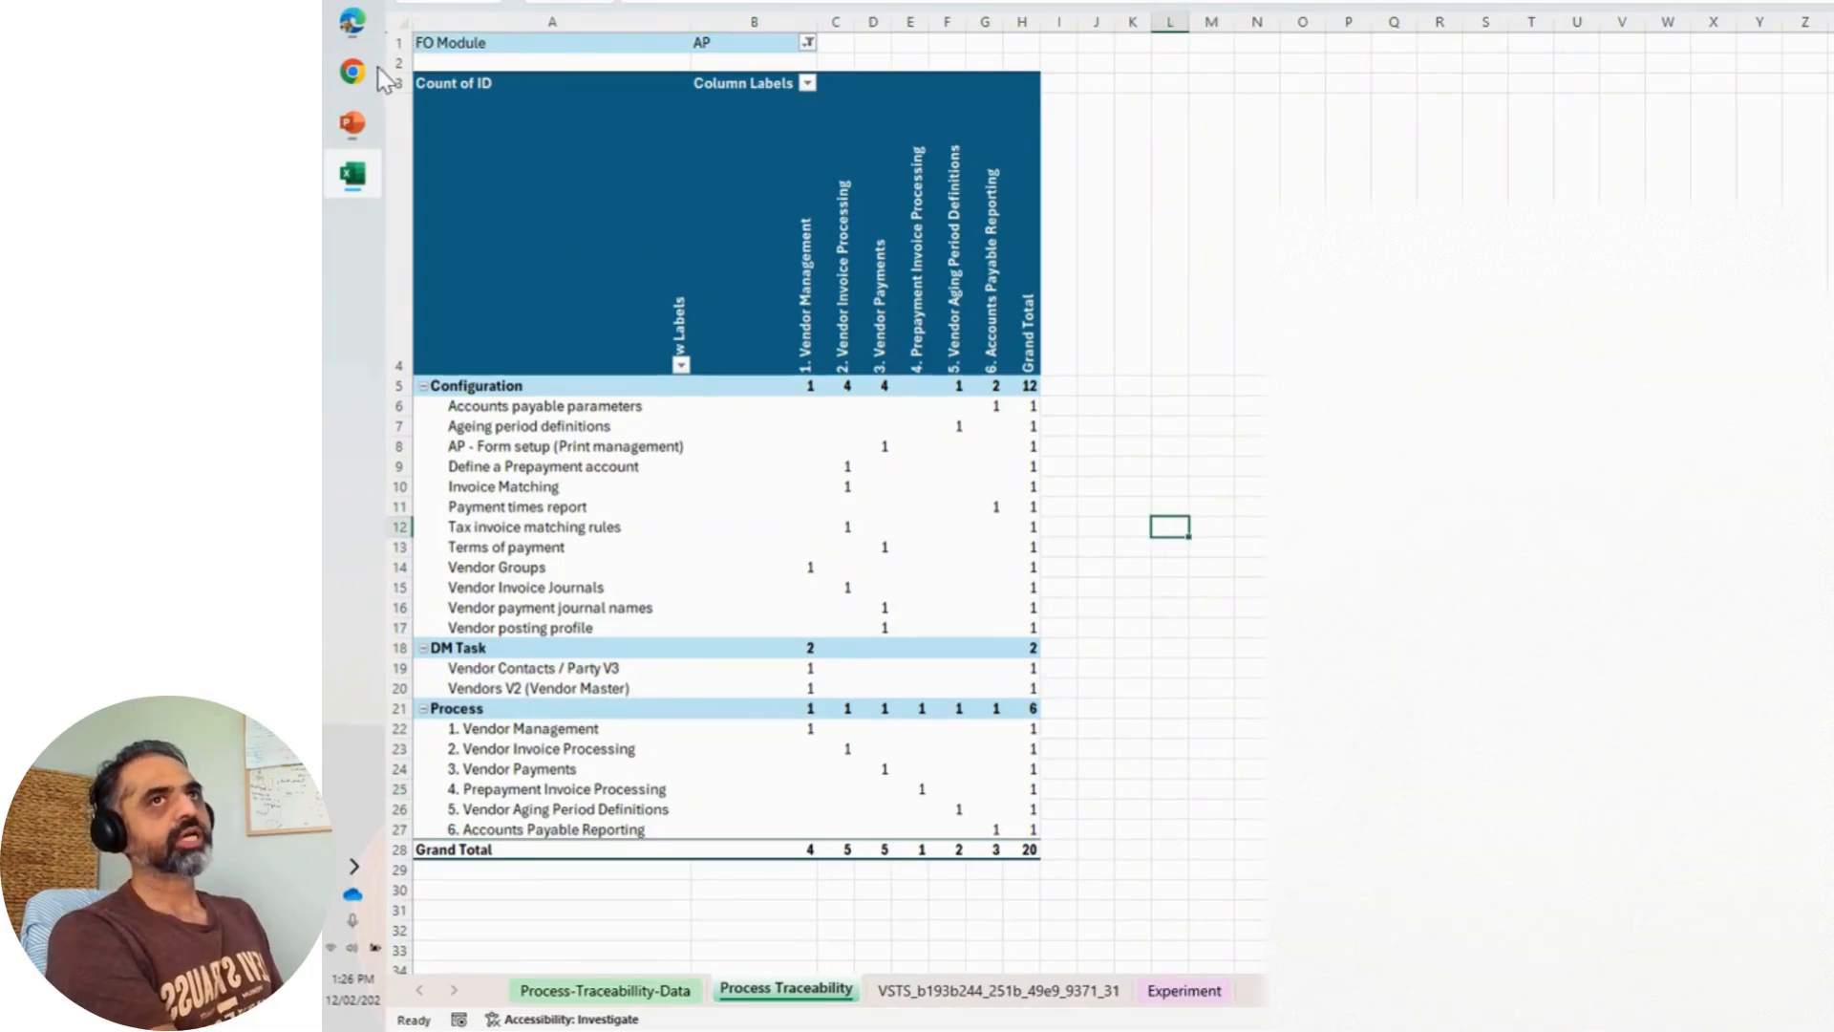
# Step: Return to the scenario traceability query in Azure DevOps and review its filter clauses for top-level and linked work items
pyautogui.click(363, 40)
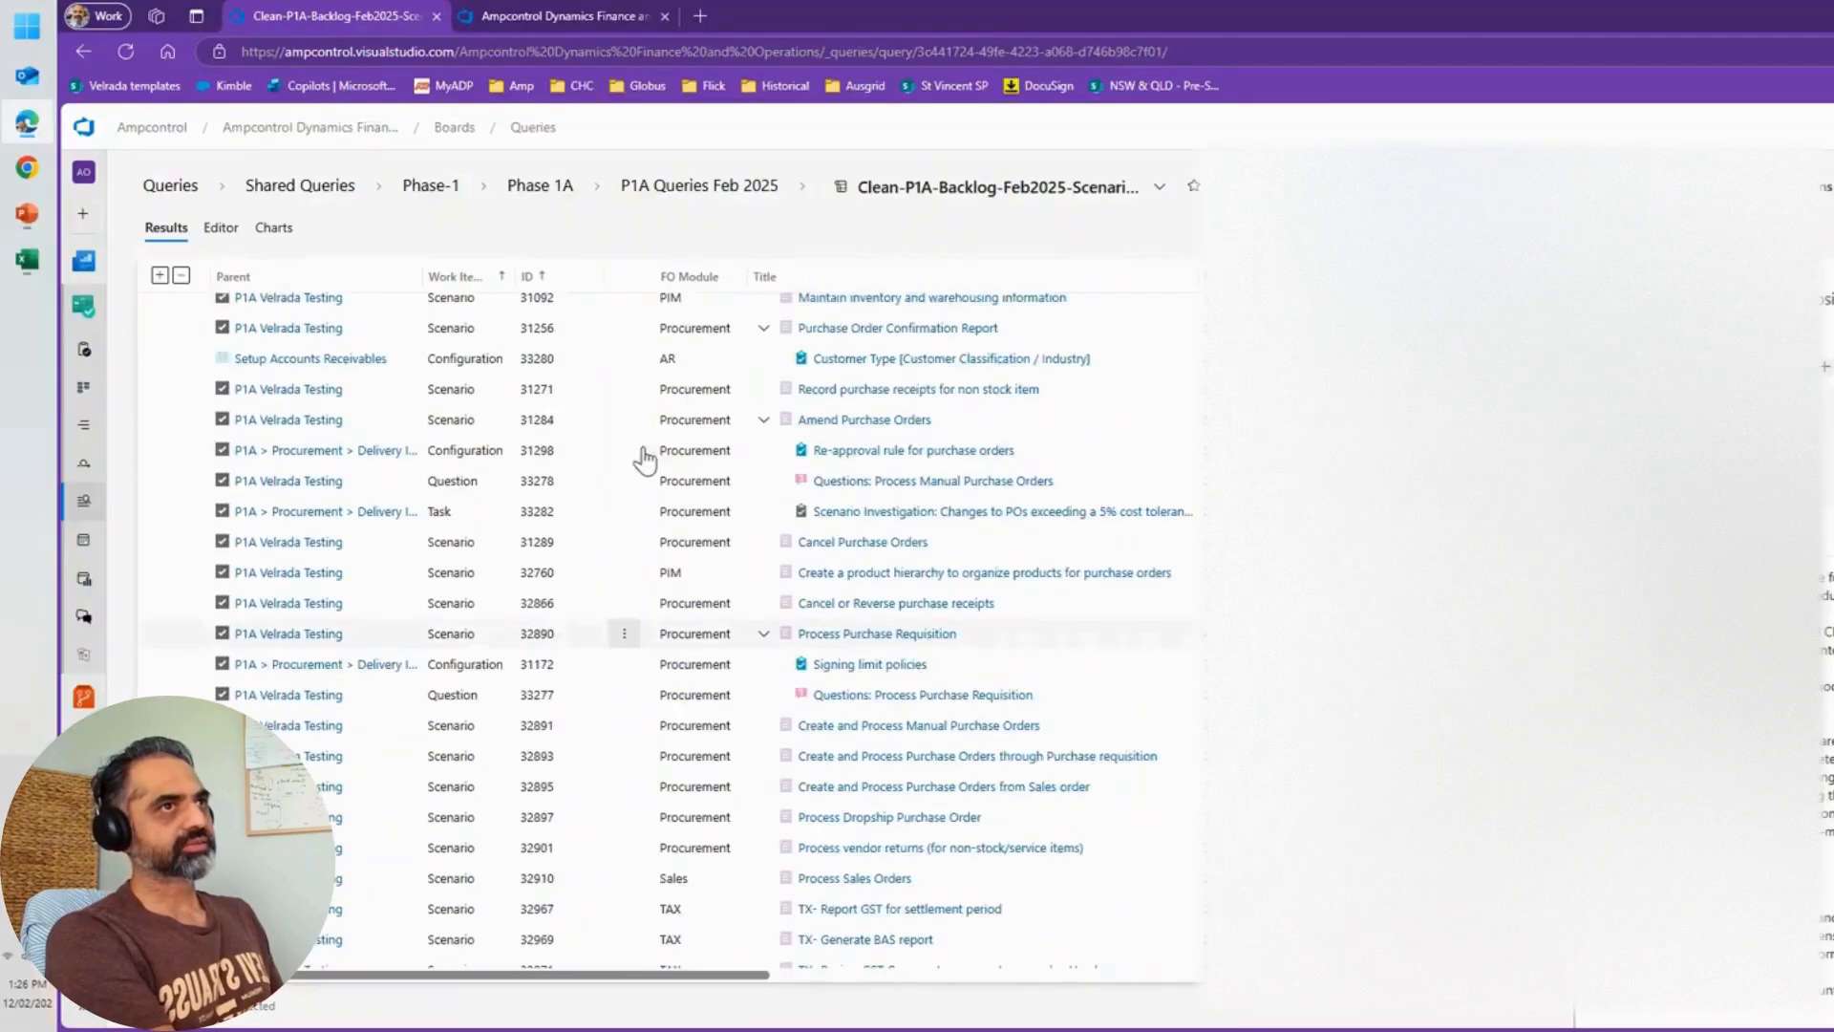
pyautogui.scroll(3, 636, 456)
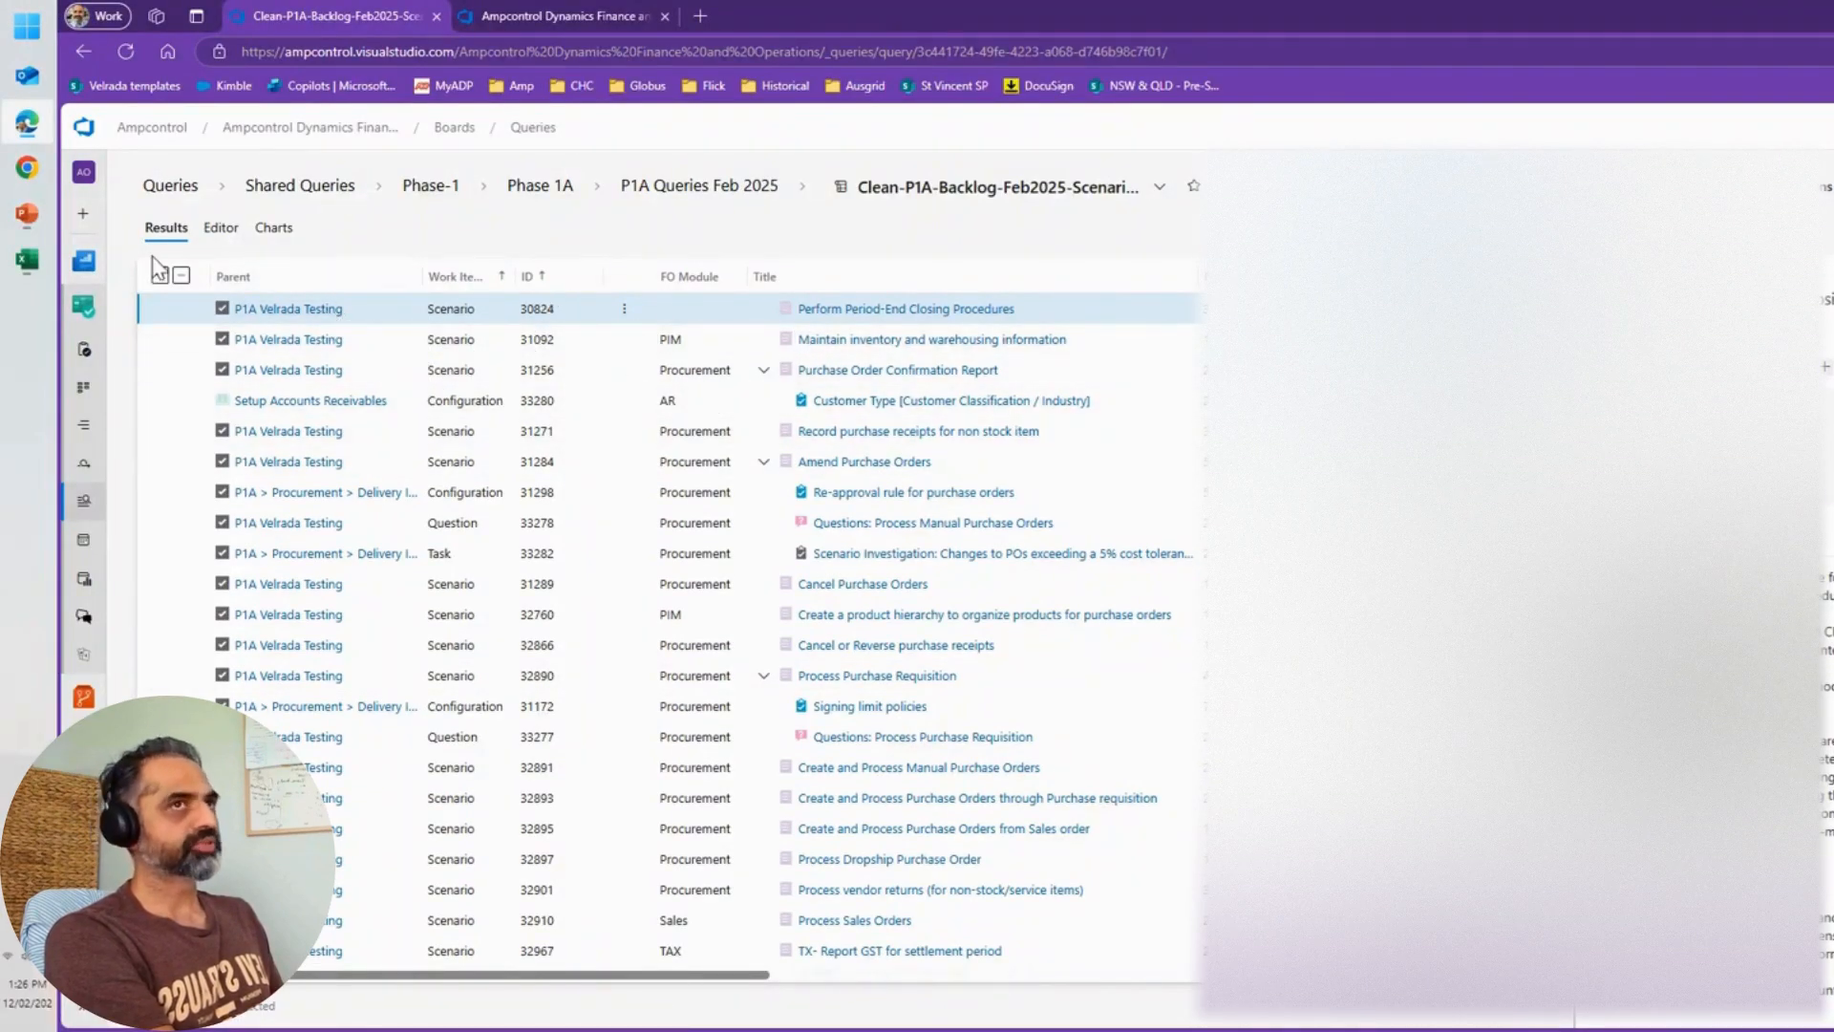
pyautogui.click(221, 230)
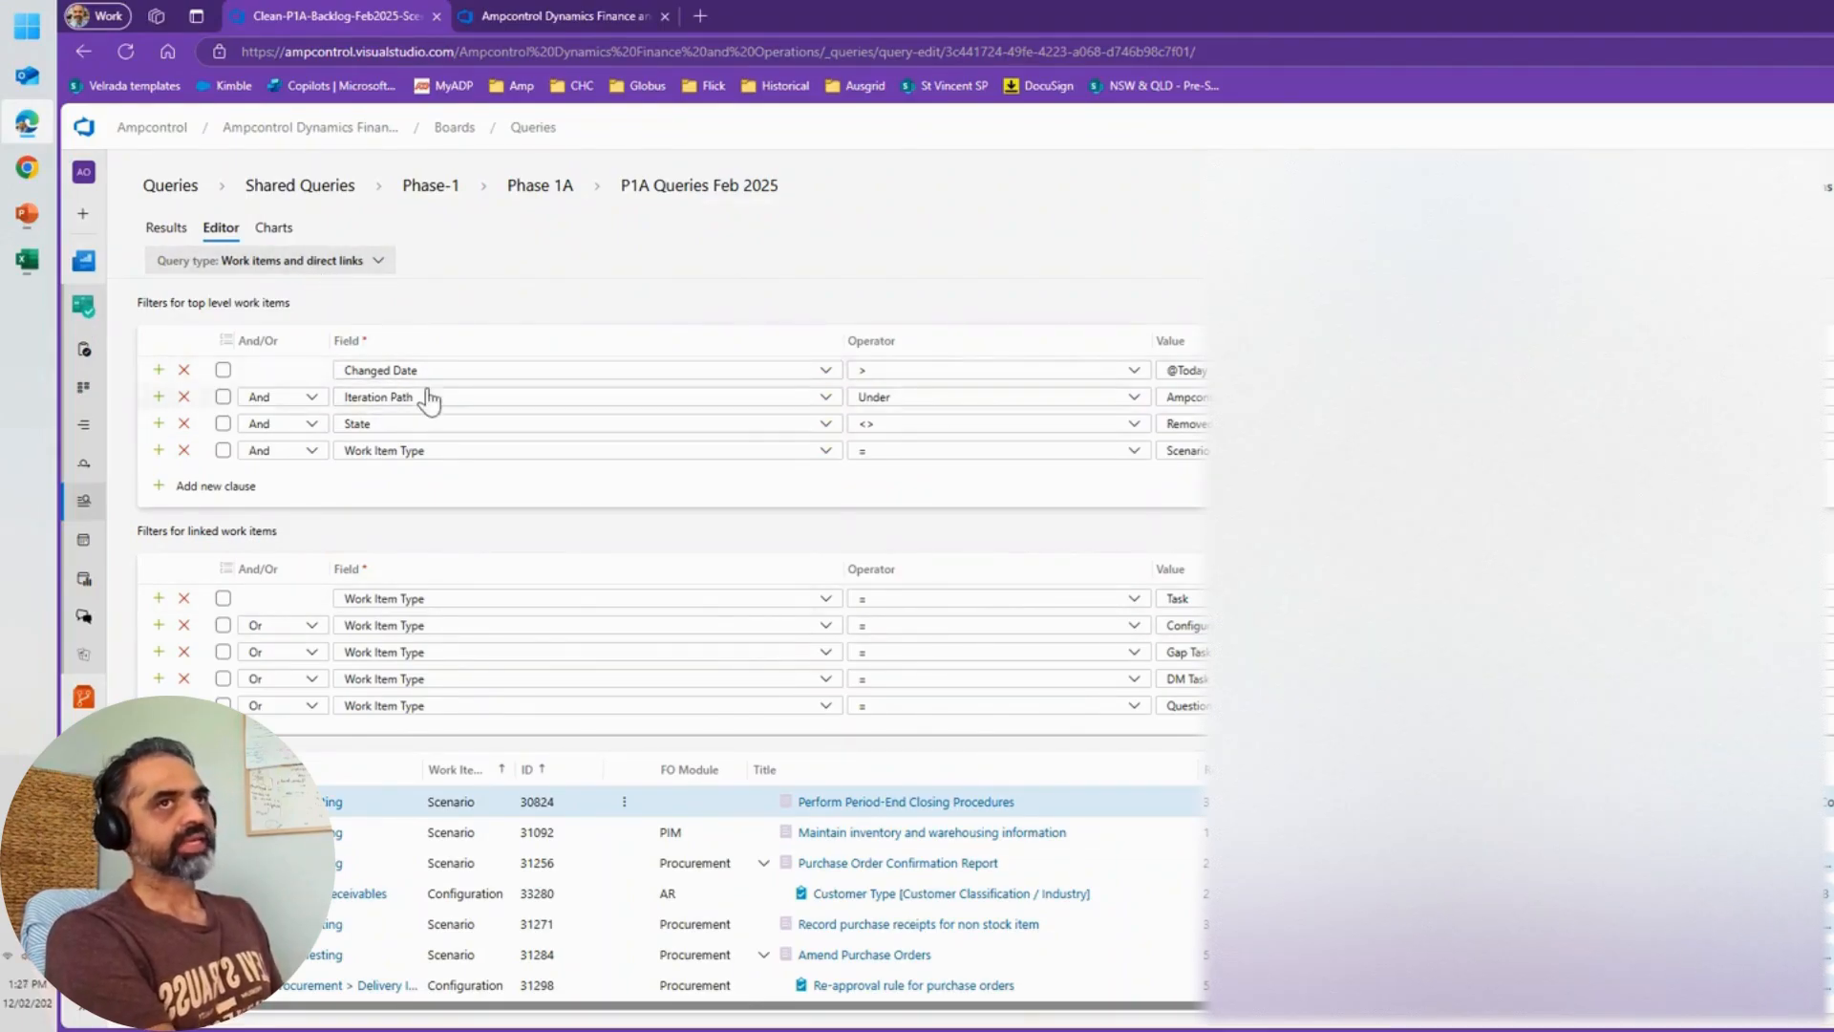
# Step: Switch back to the Excel traceability workbook and create a new blank workbook from there
pyautogui.click(38, 267)
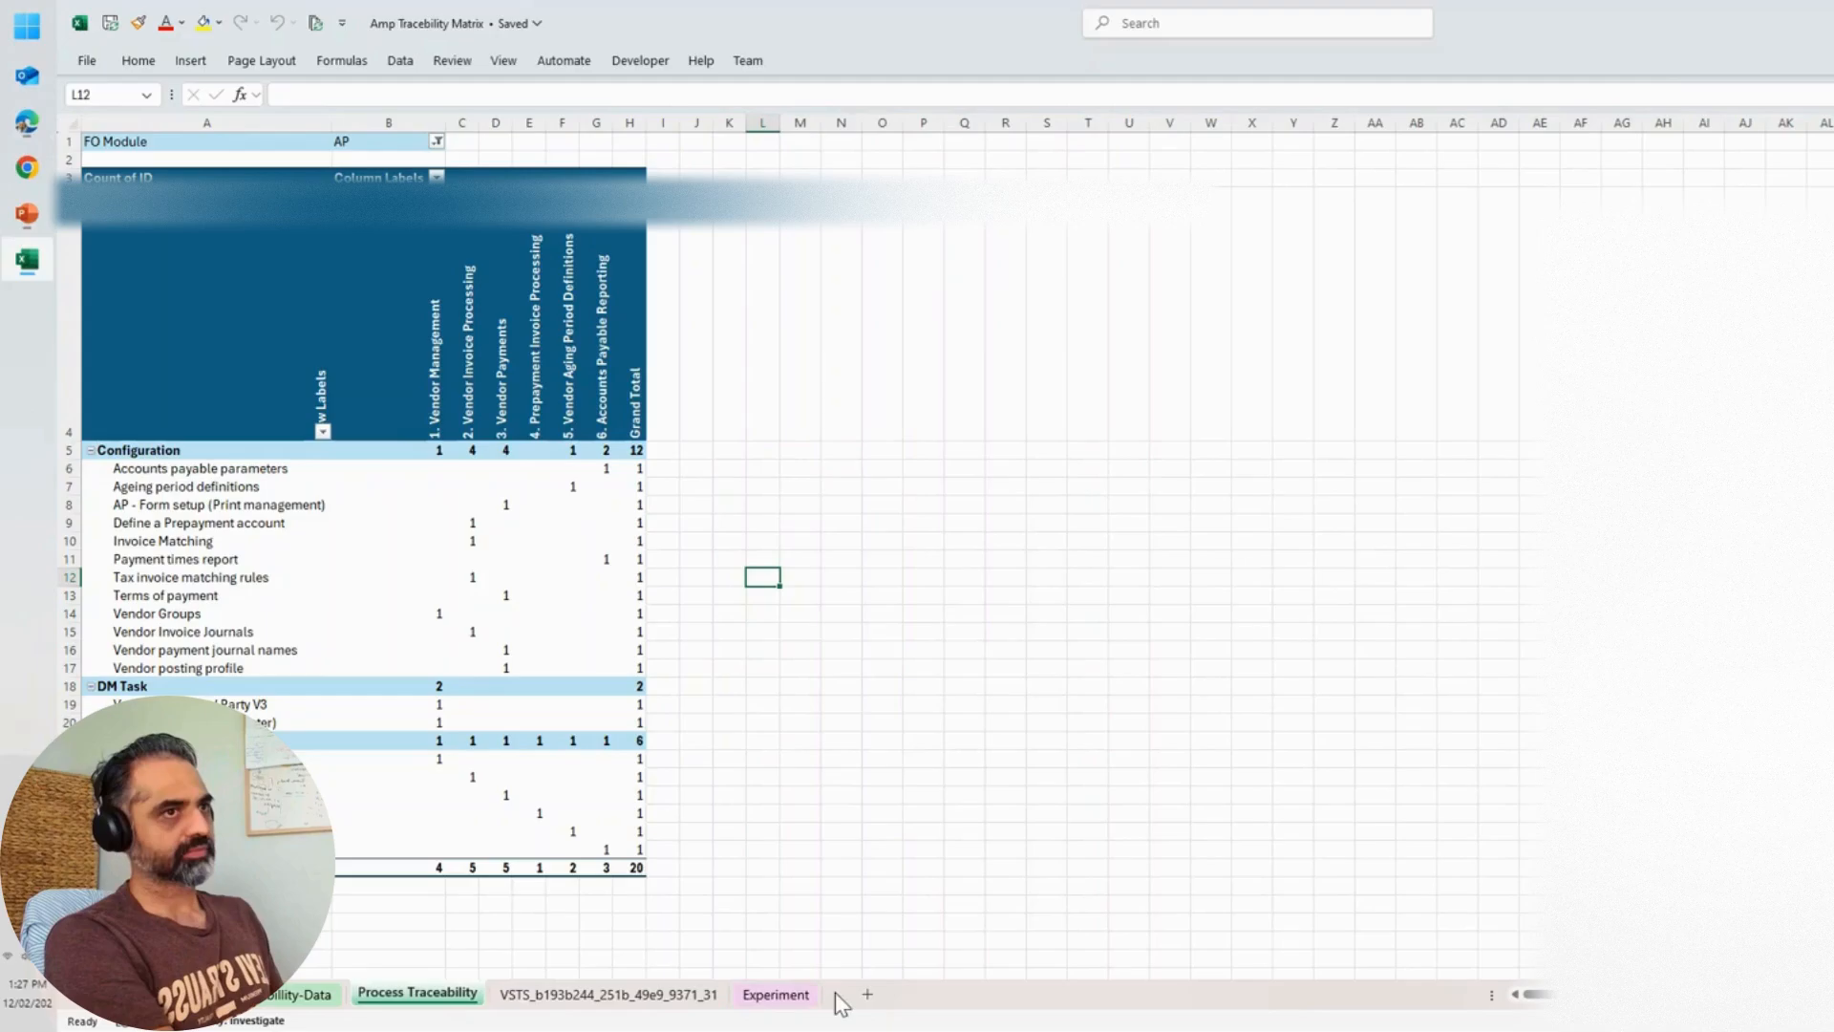
pyautogui.click(754, 852)
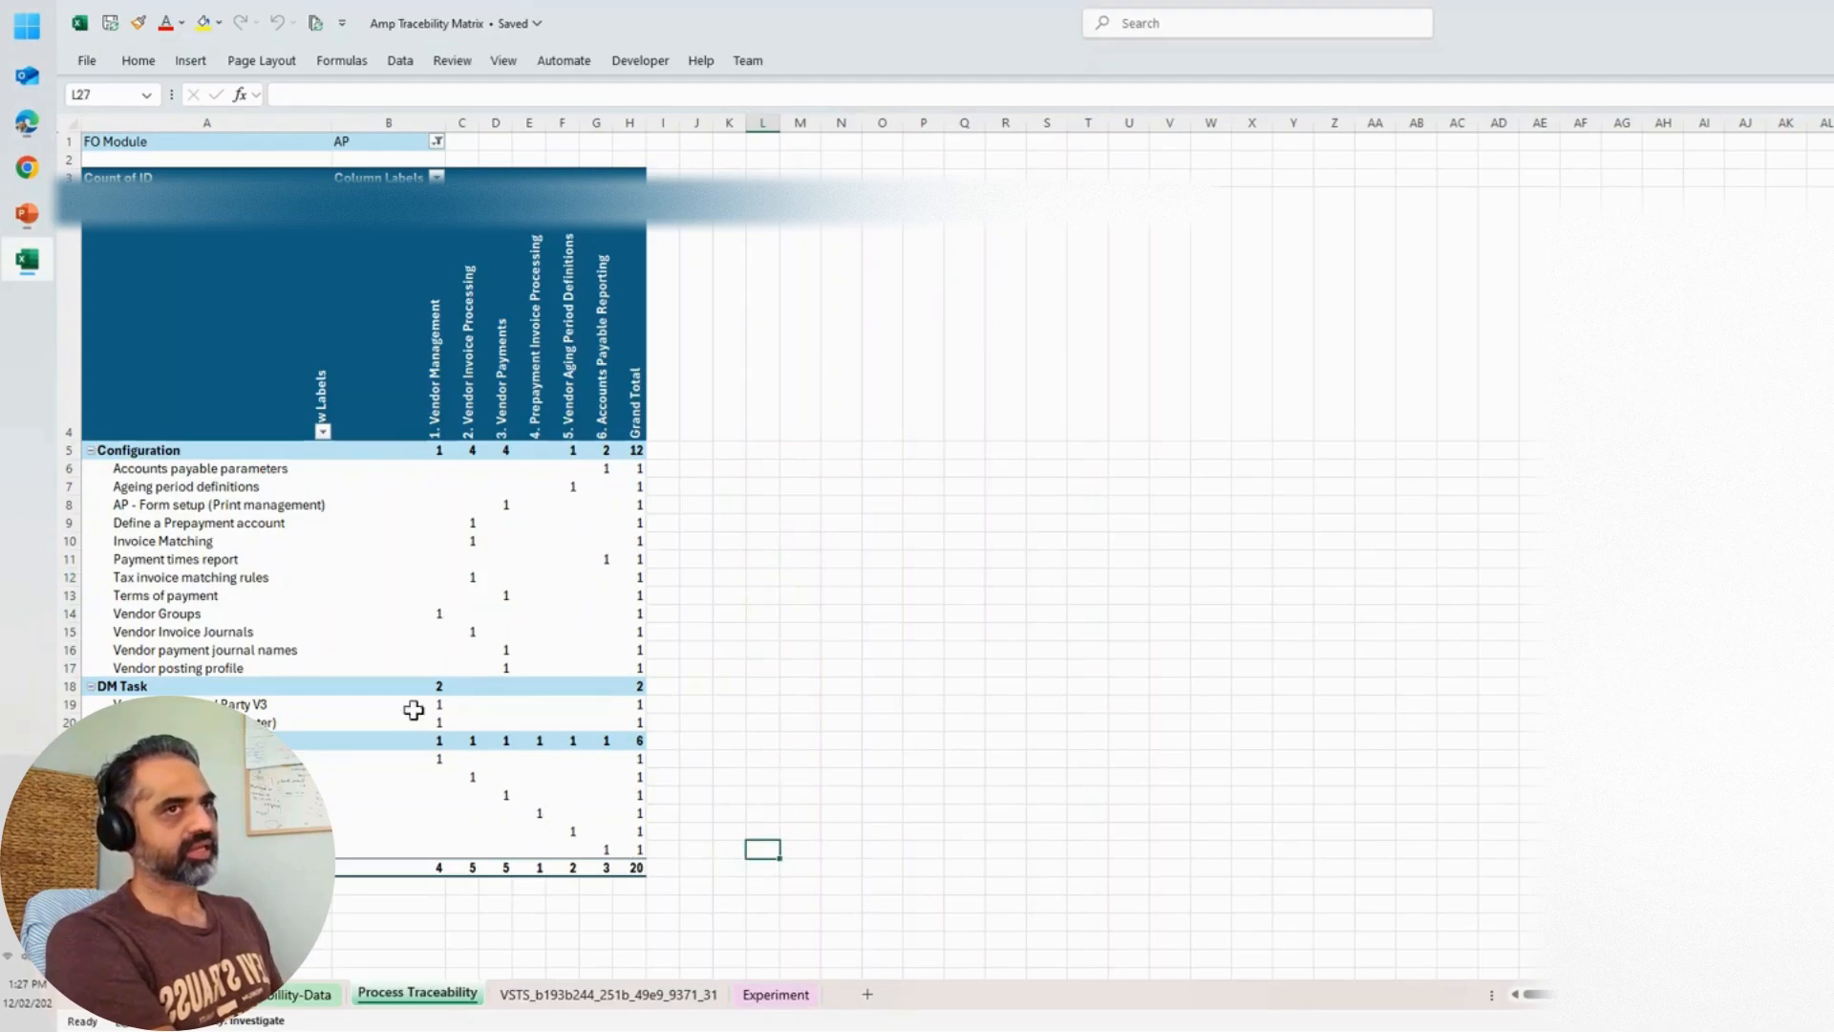
pyautogui.click(789, 741)
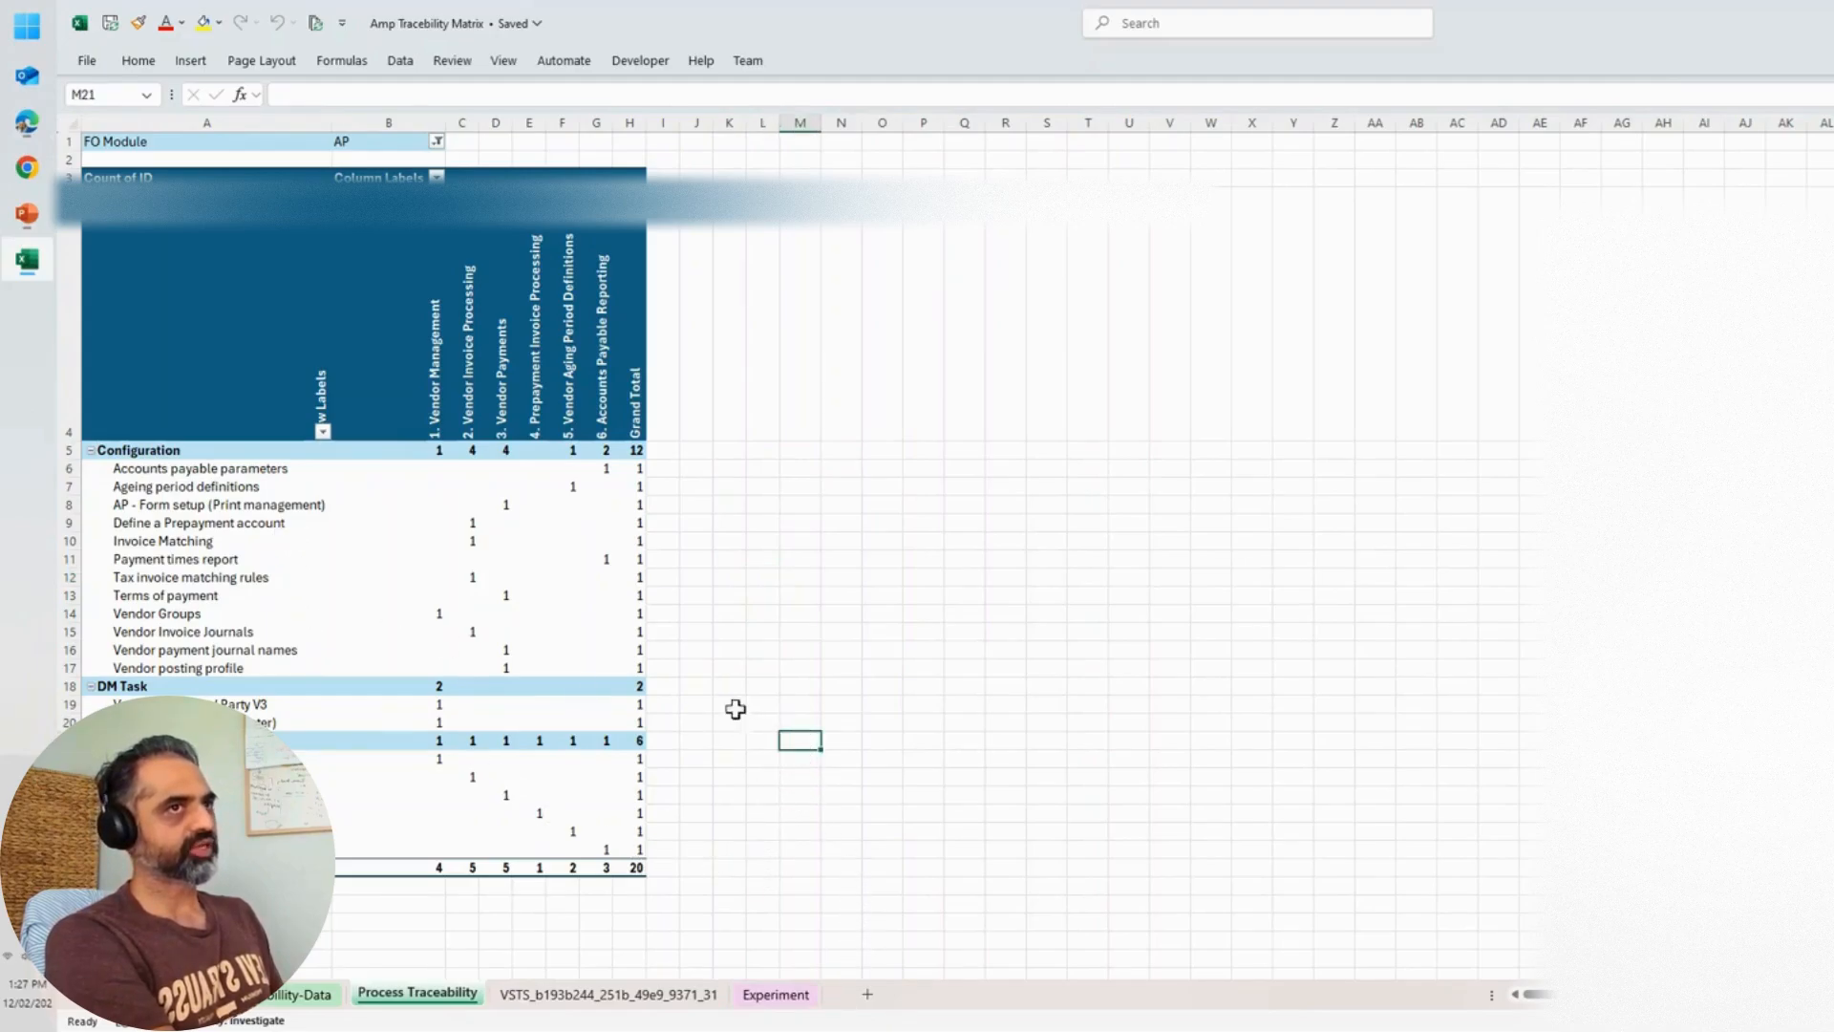
pyautogui.click(687, 882)
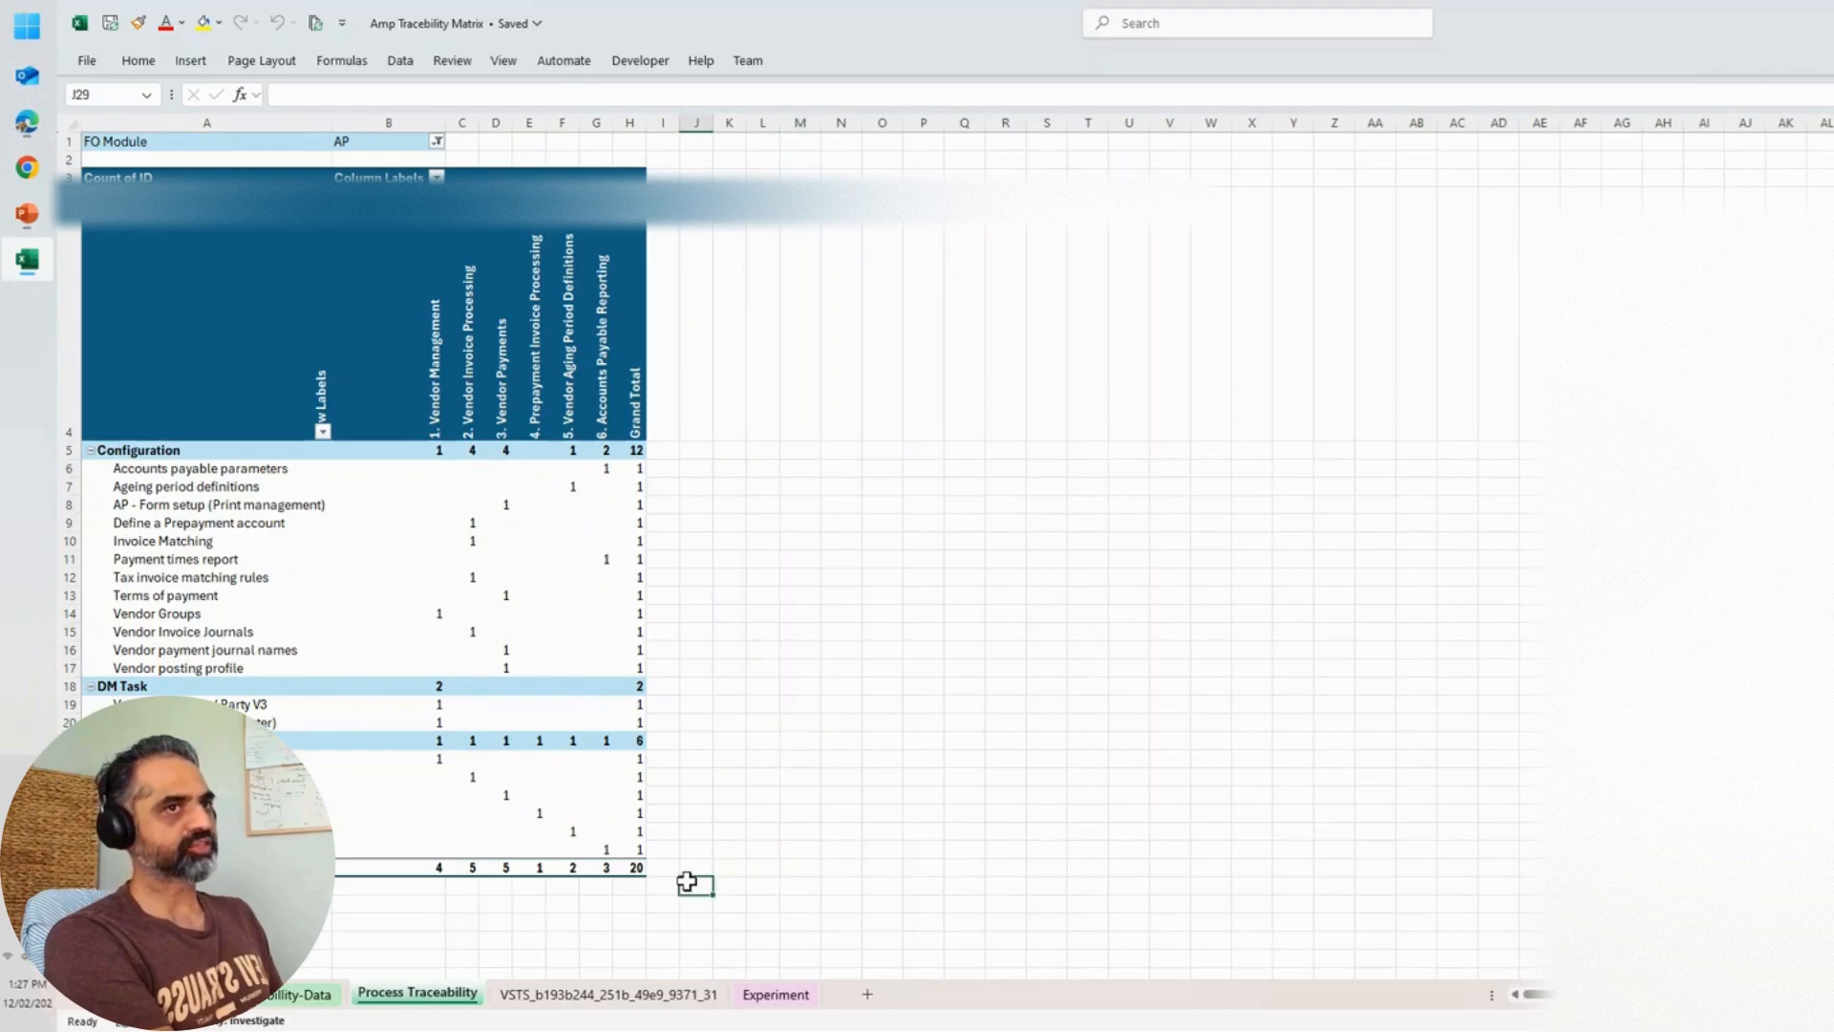
pyautogui.click(753, 828)
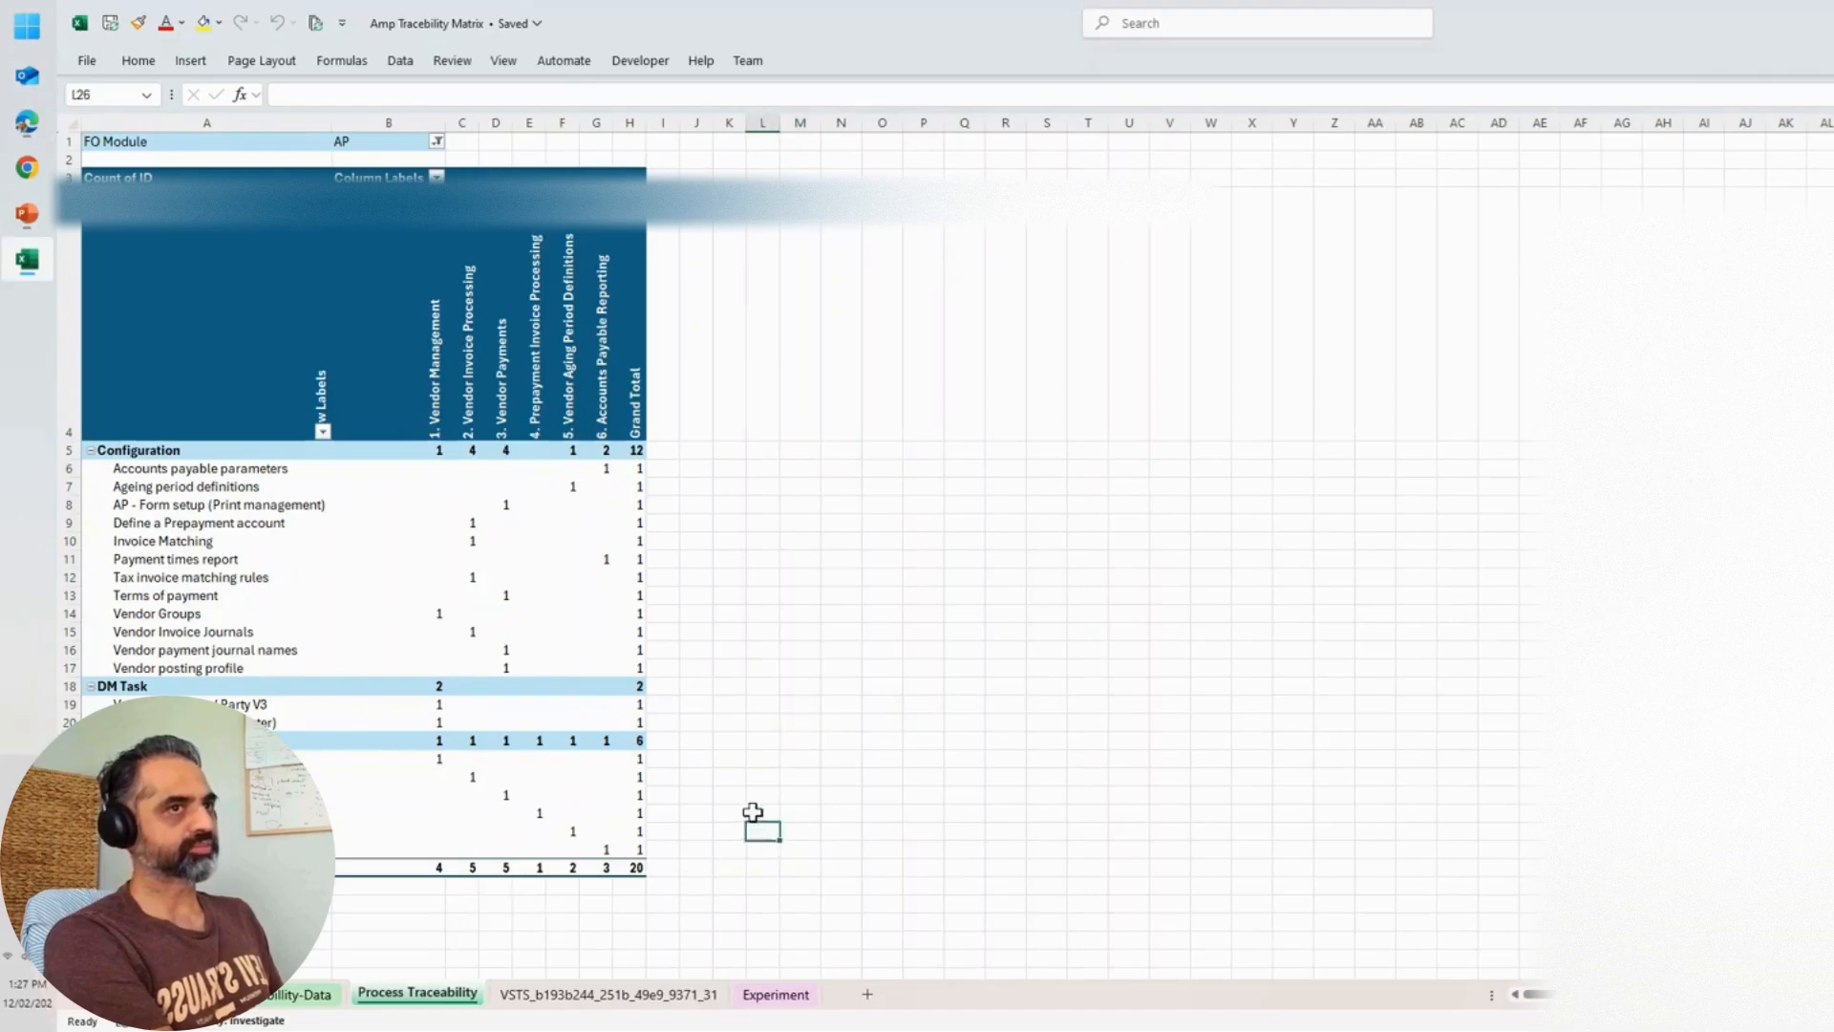
pyautogui.click(86, 63)
pyautogui.click(109, 146)
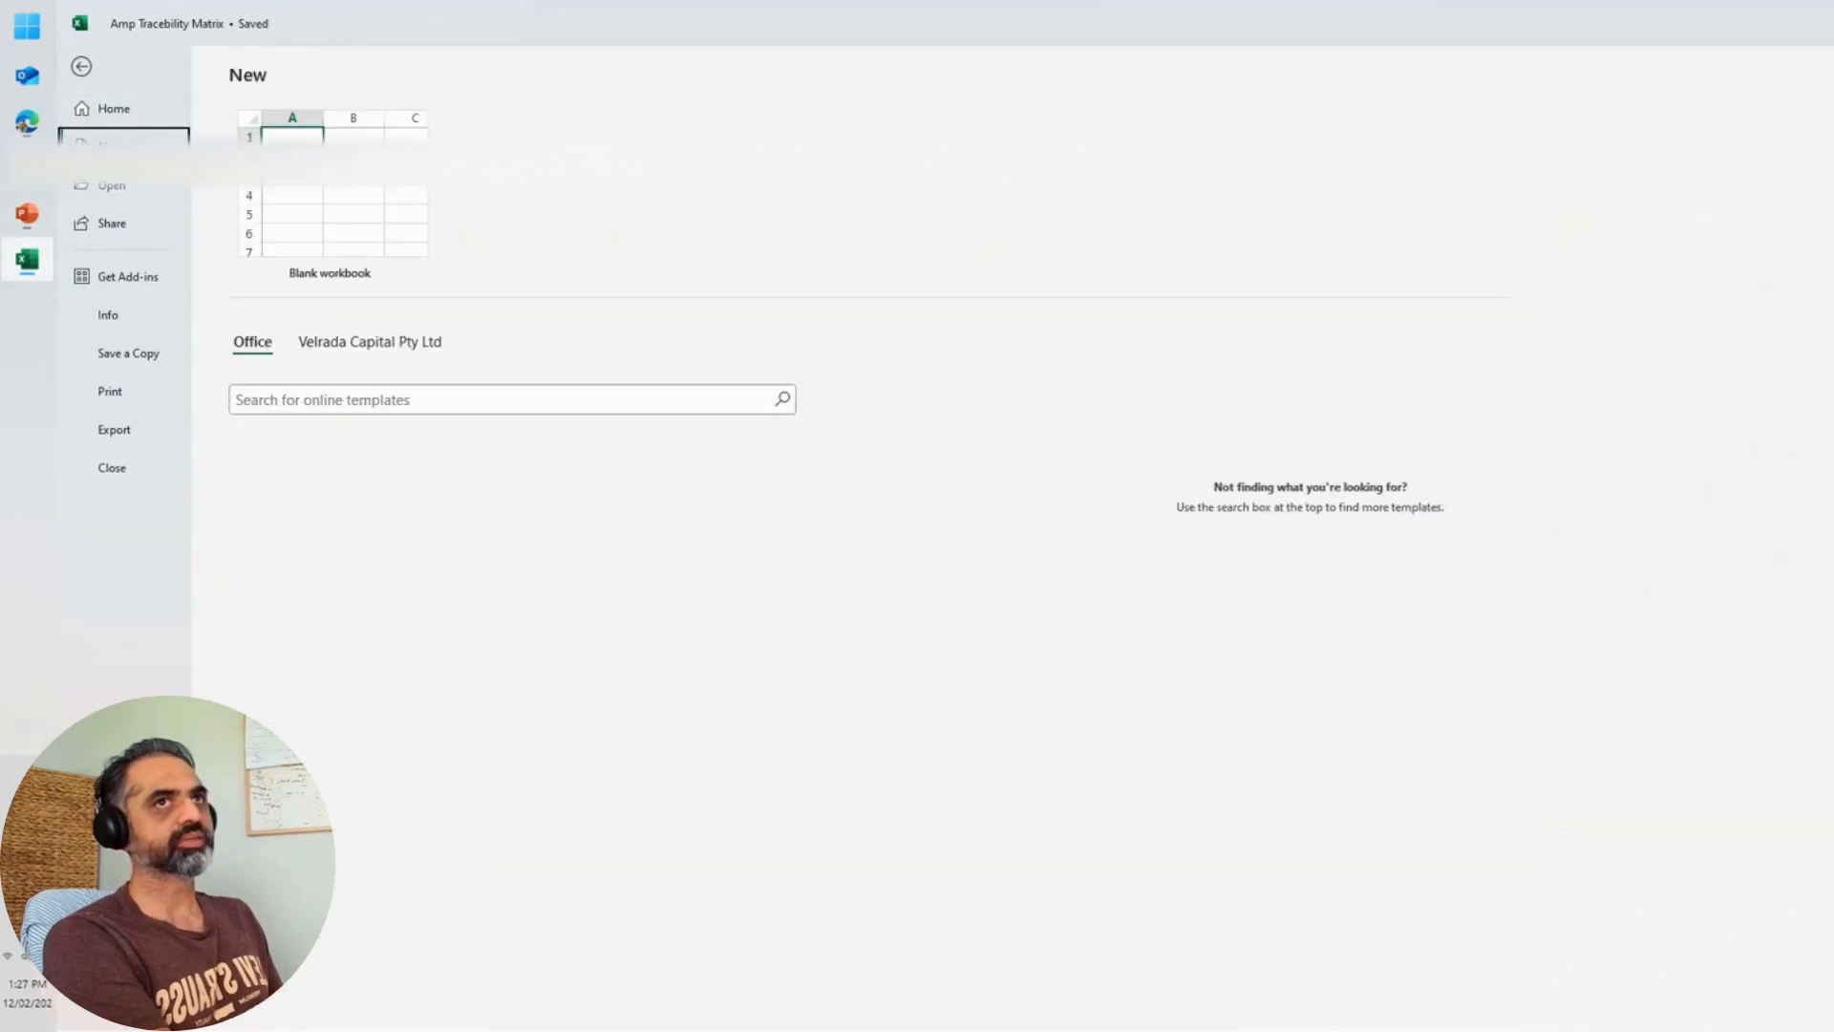
pyautogui.click(277, 214)
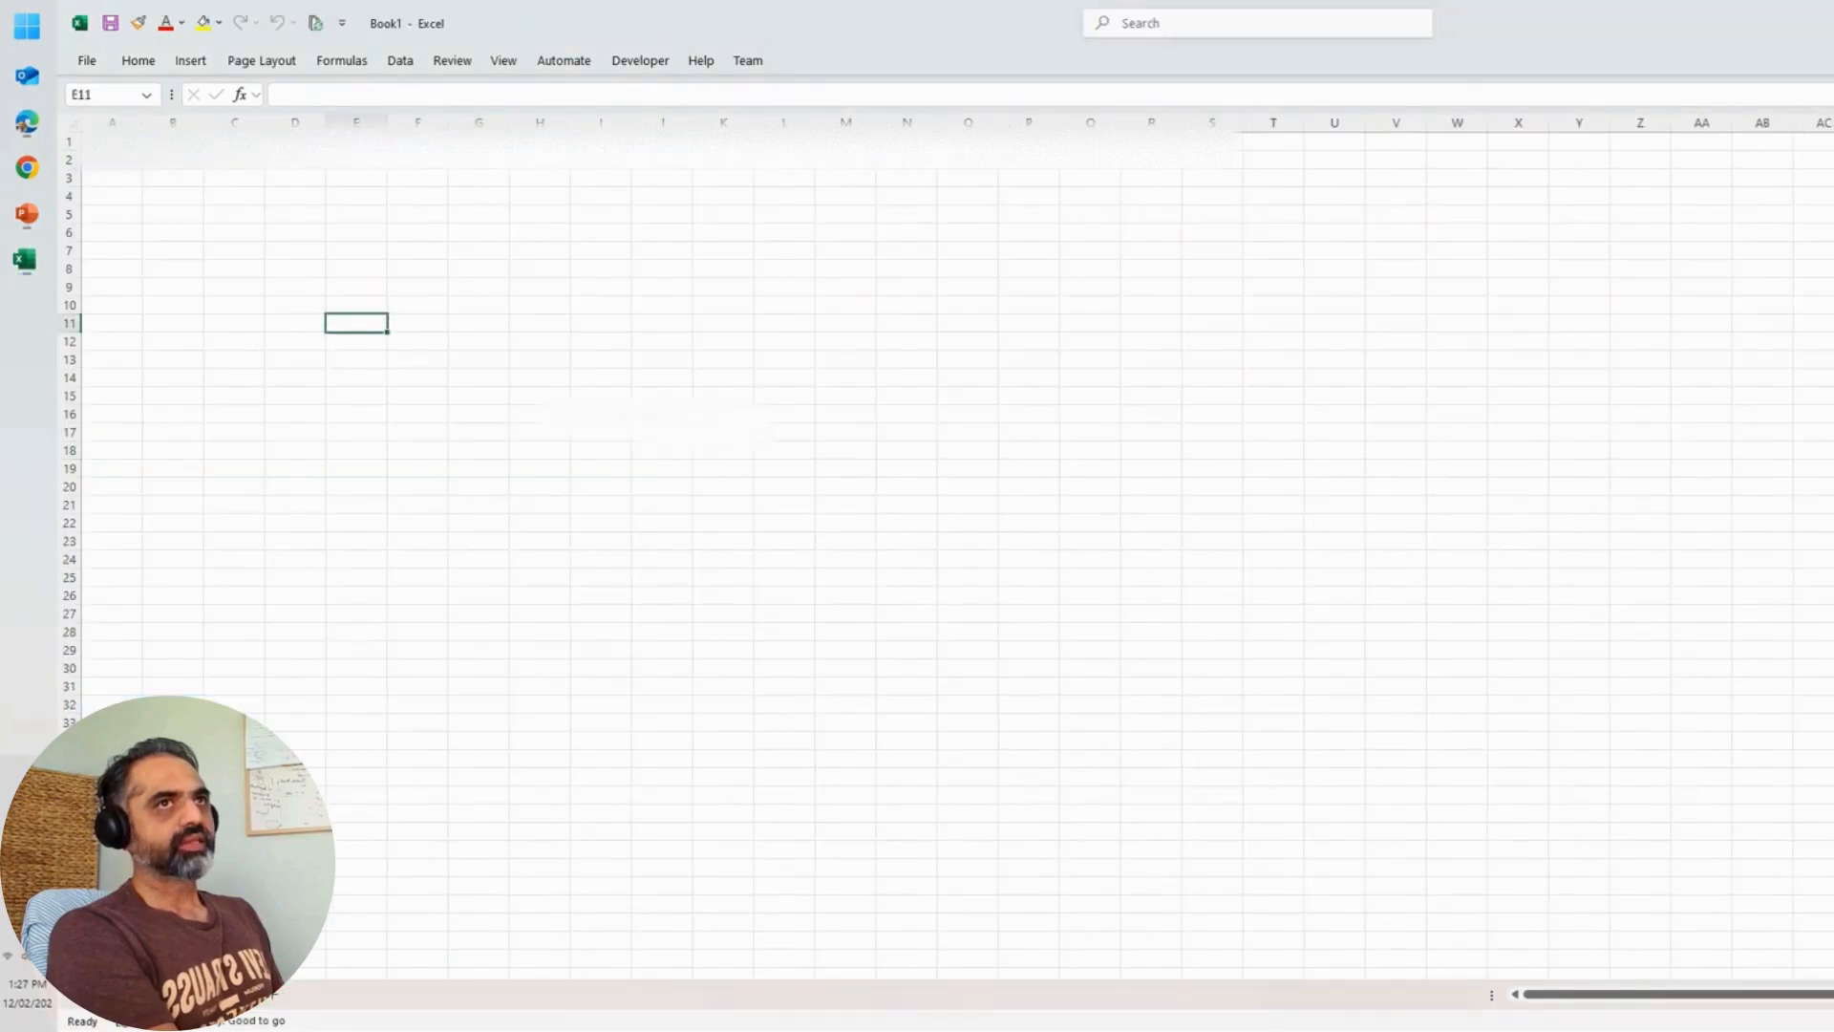
# Step: Start a new Azure DevOps work item list by connecting to the Finance and Operations team project on ampcontrol.visualstudio.com
pyautogui.click(753, 67)
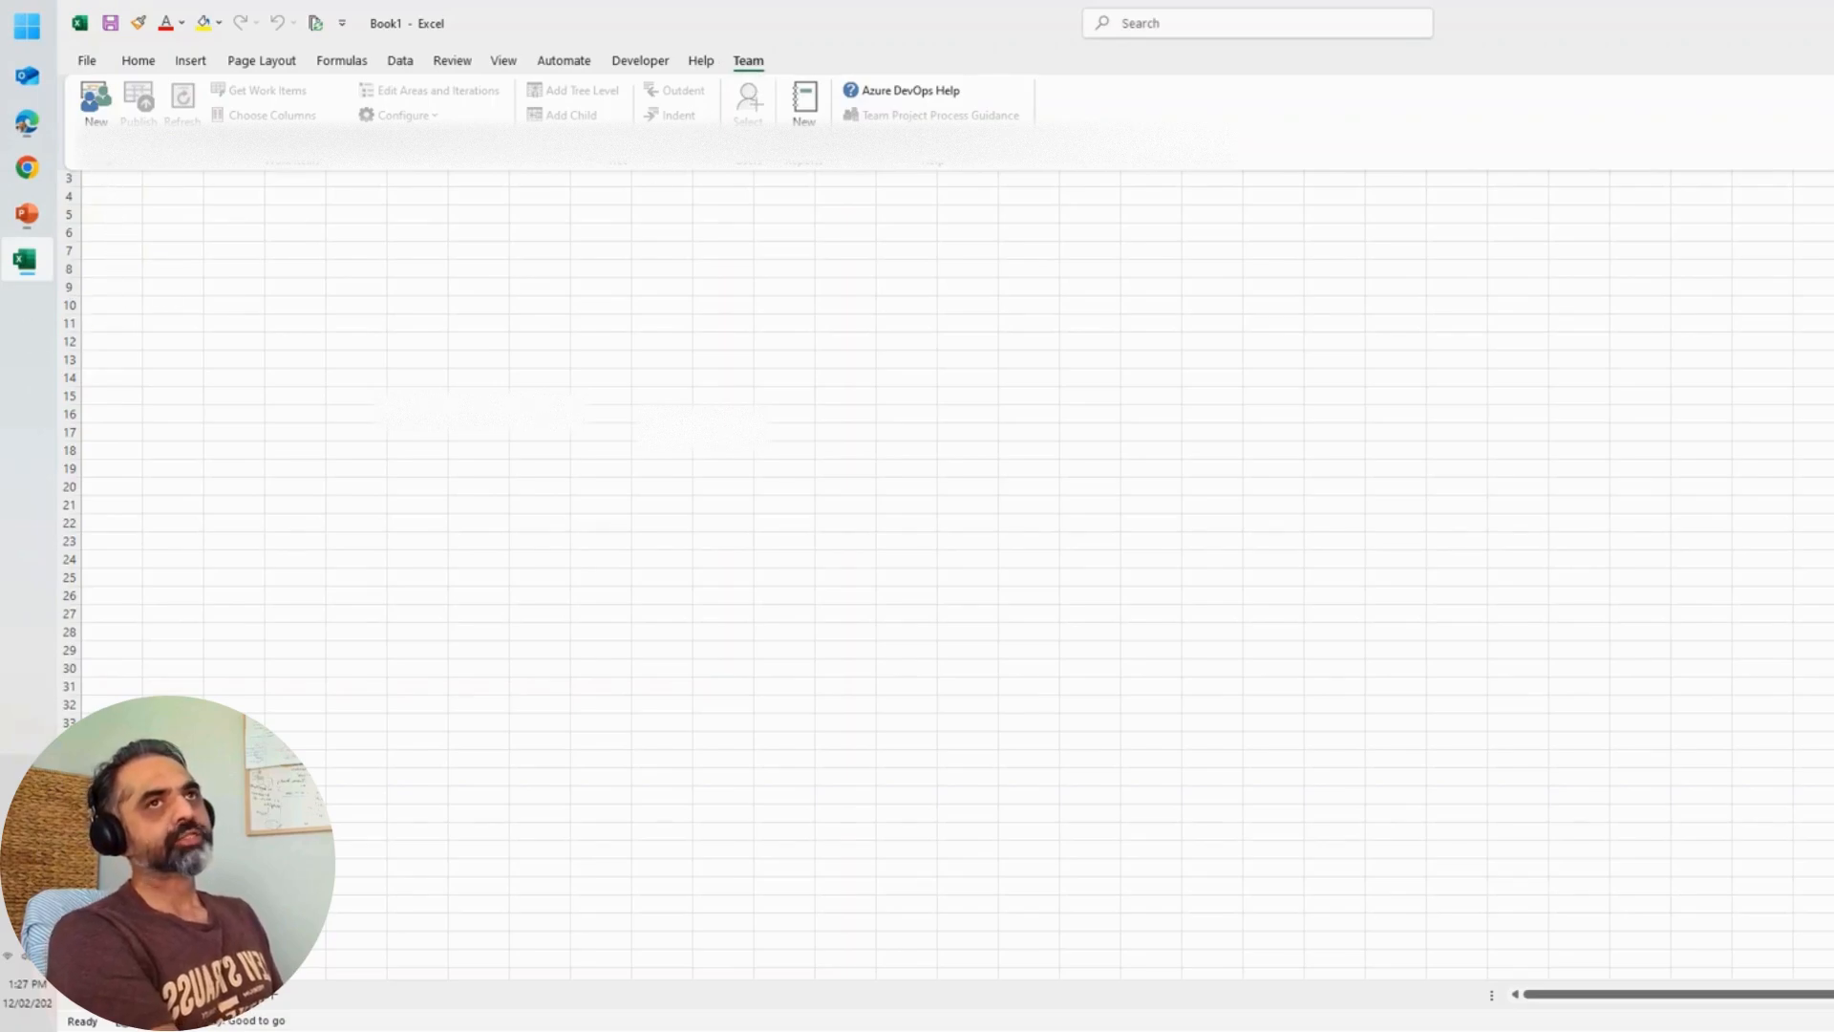
pyautogui.click(96, 101)
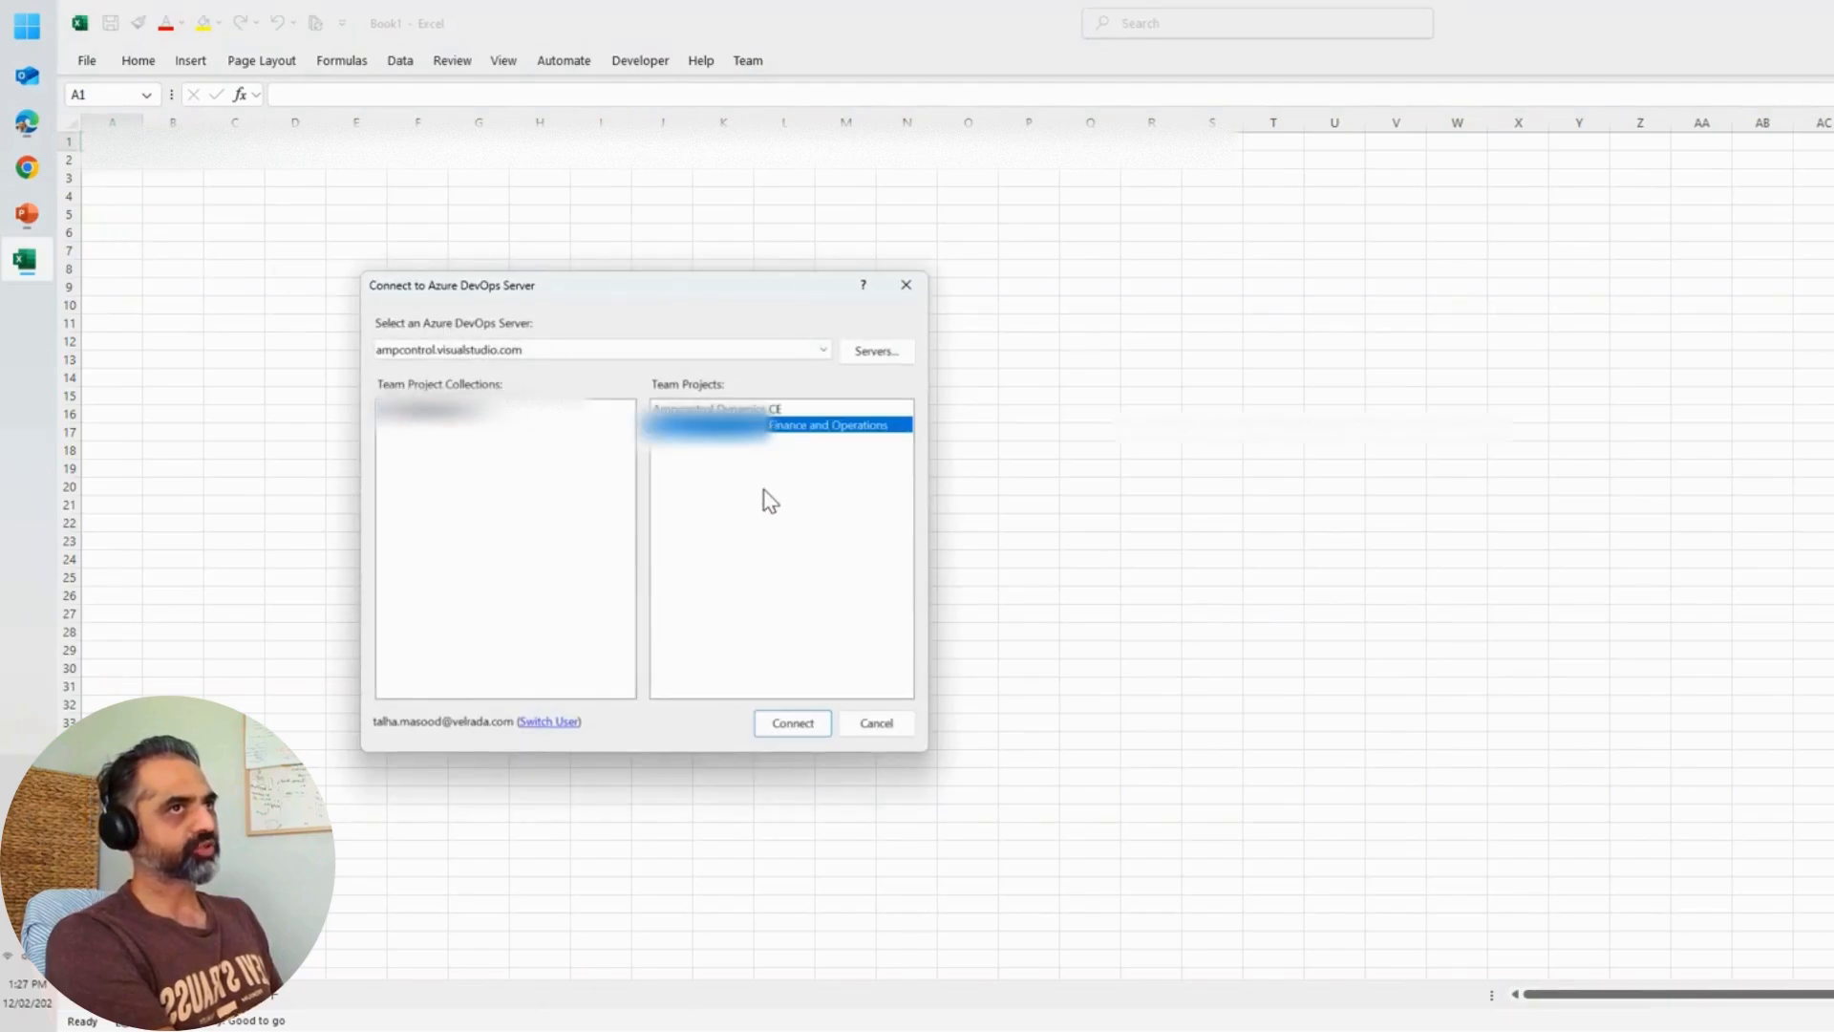
pyautogui.click(783, 730)
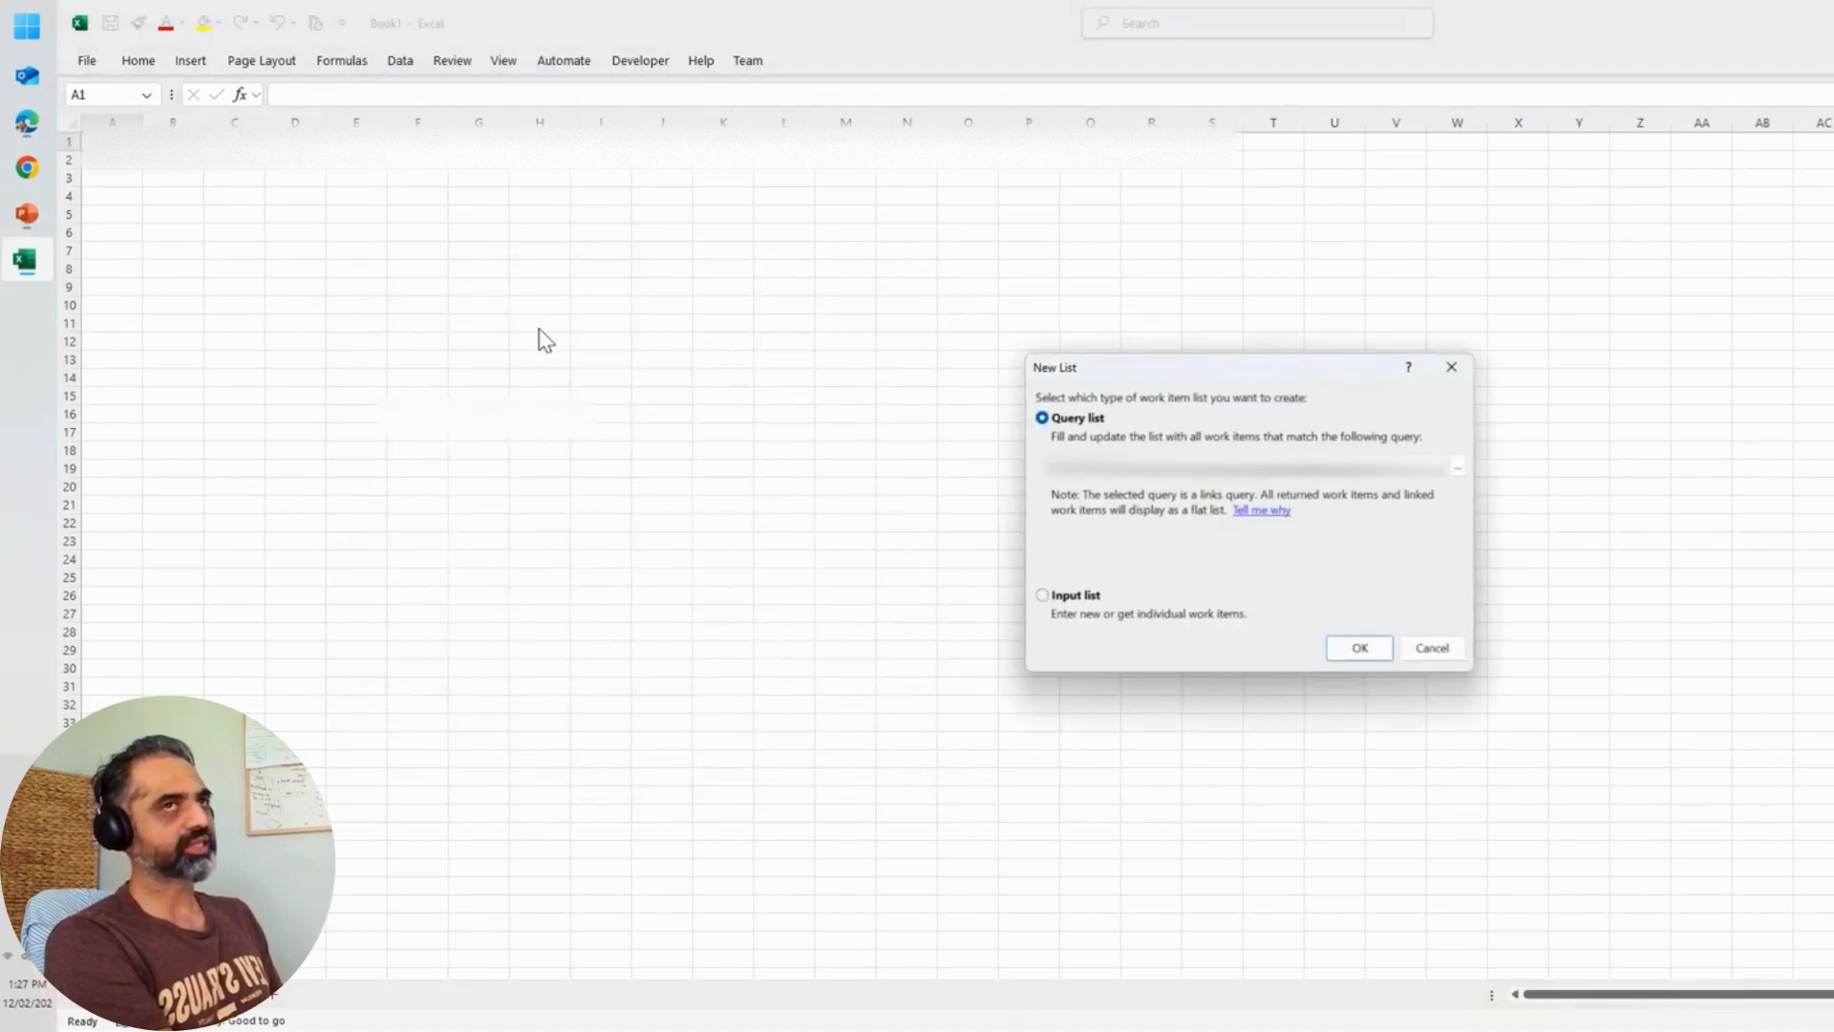
# Step: Load a query list from Clean-P1A-Backlog-Feb2025-Process-vs-DeliveryItems-TraceabilityView in the P1A Queries Feb 2025 folder into the sheet
pyautogui.click(1432, 476)
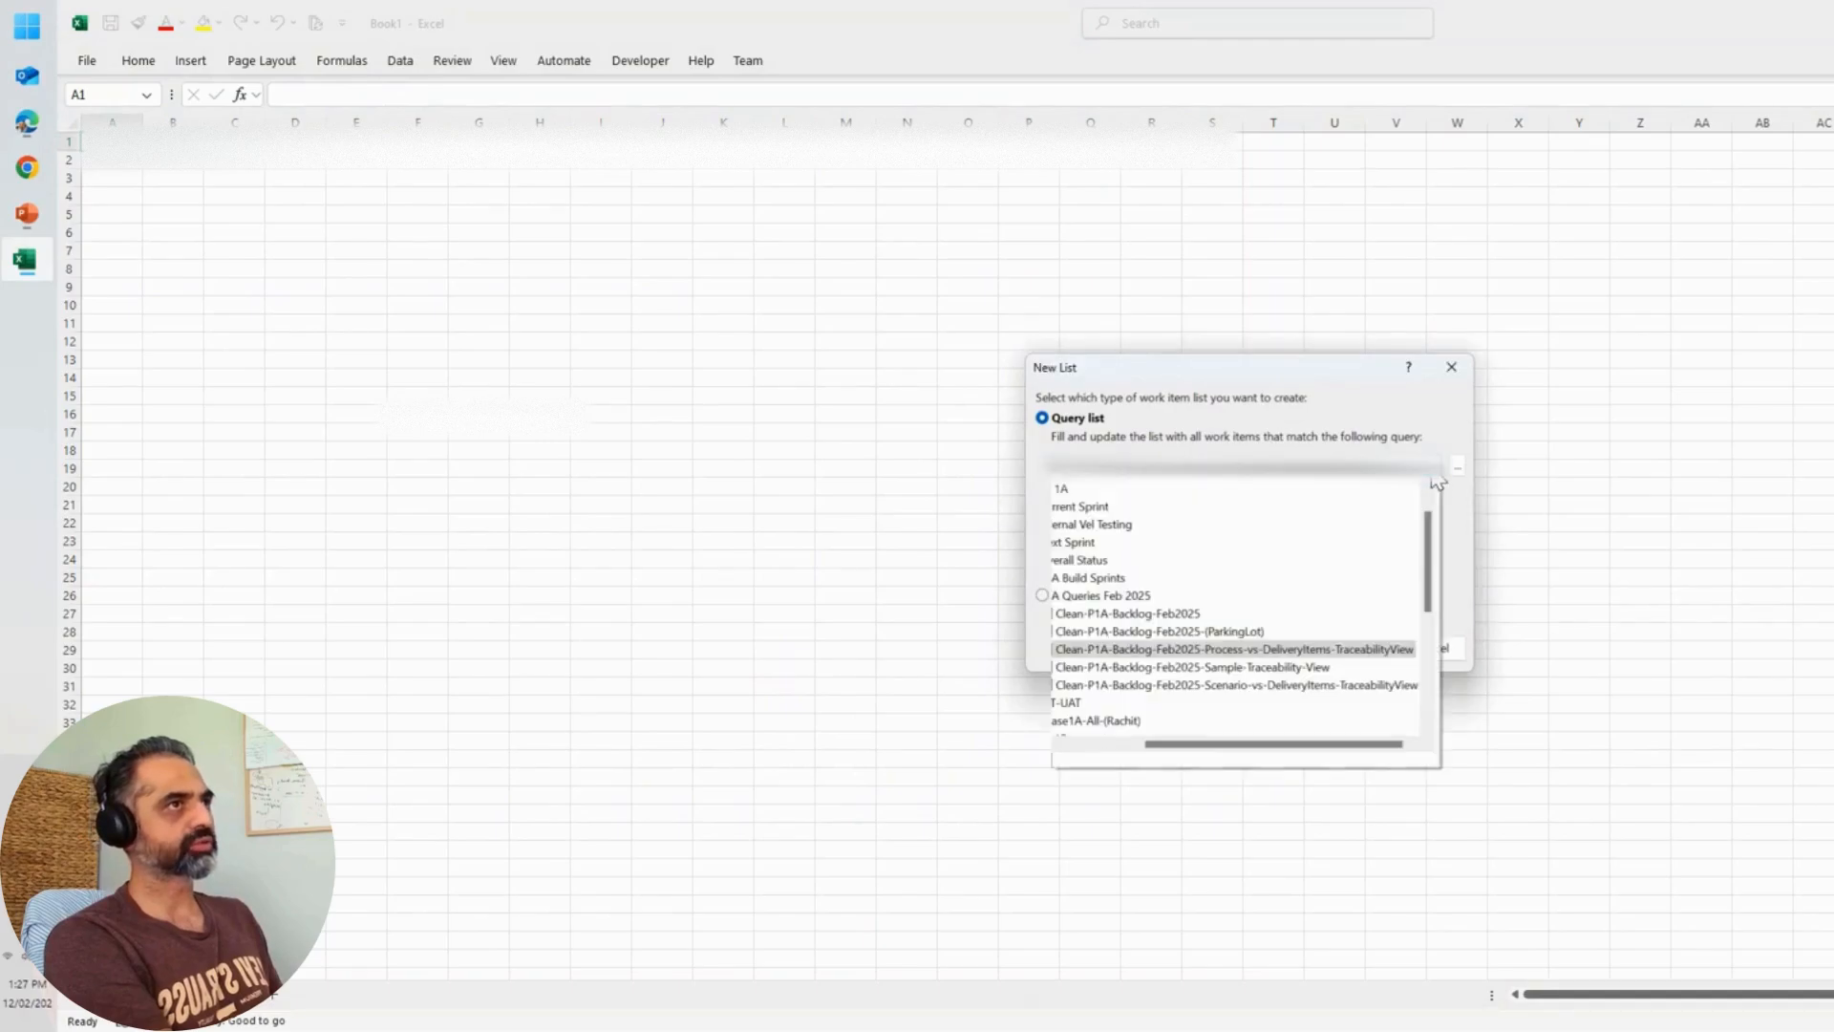
pyautogui.moveTo(1252, 749)
pyautogui.mouseDown()
pyautogui.moveTo(1216, 751)
pyautogui.moveTo(1273, 751)
pyautogui.mouseUp()
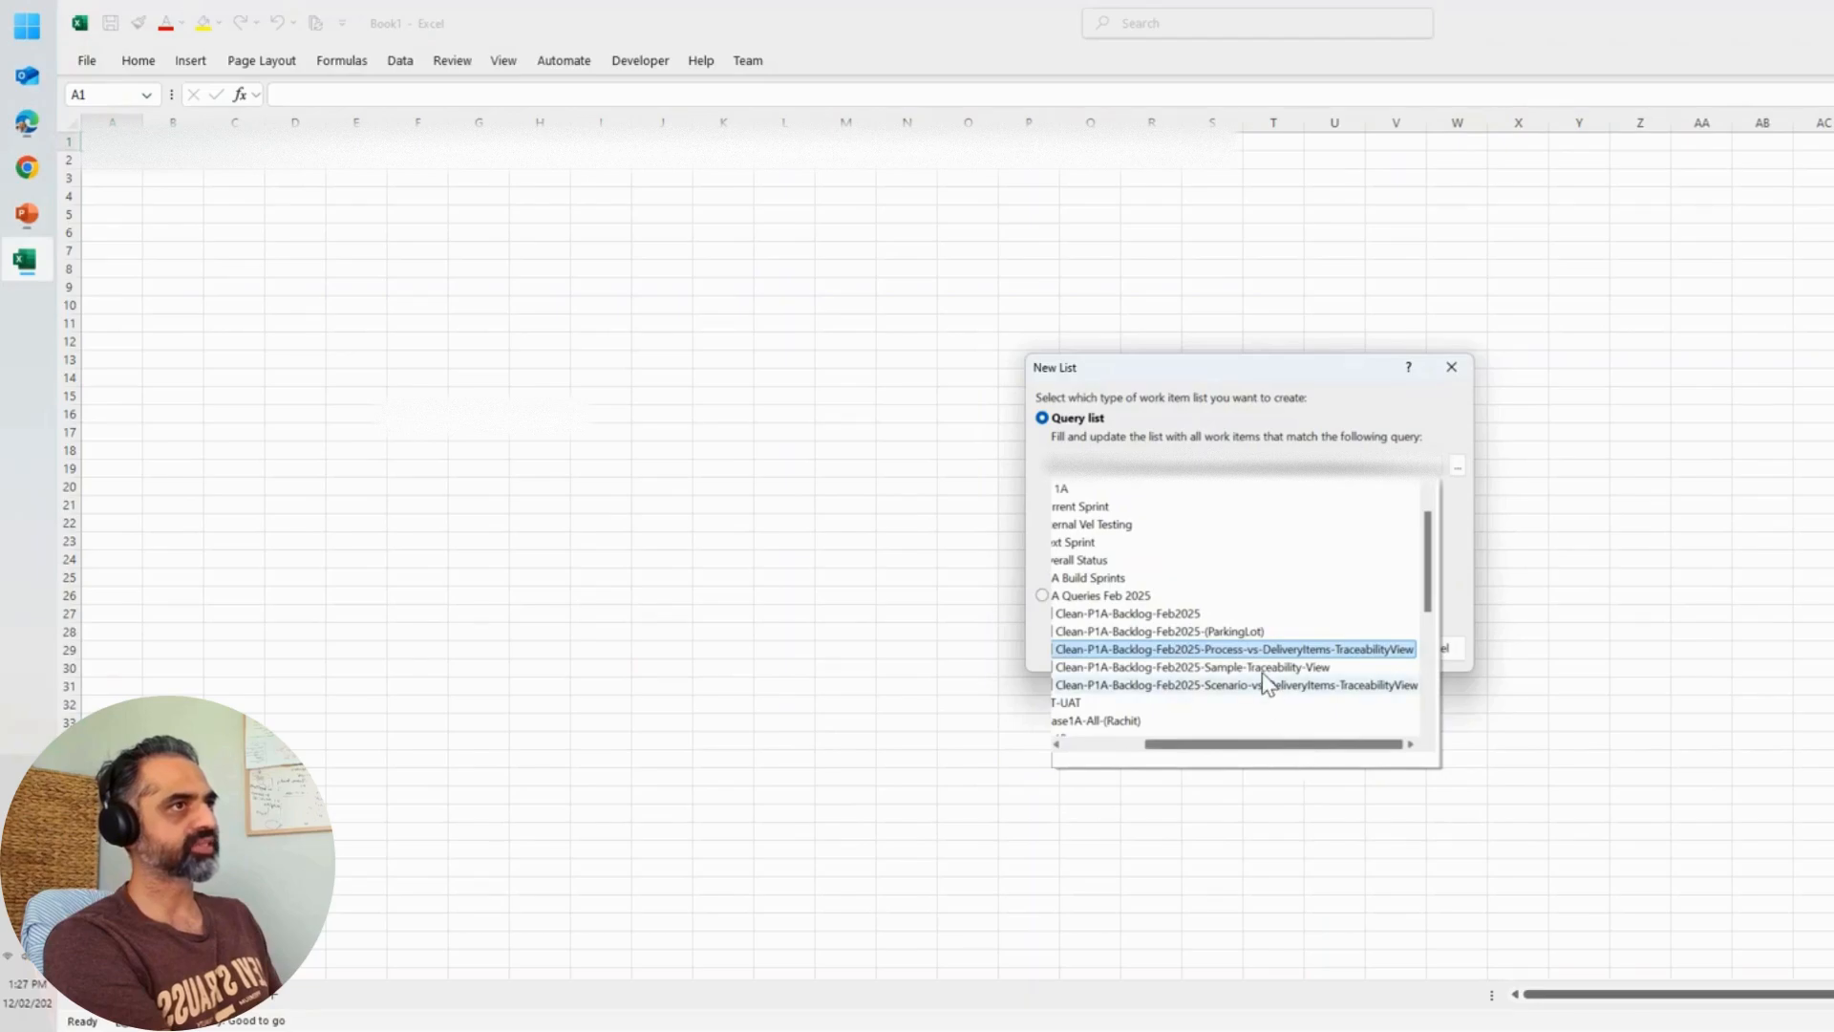
pyautogui.moveTo(1273, 741); pyautogui.dragTo(1199, 747)
pyautogui.scroll(2, 1224, 606)
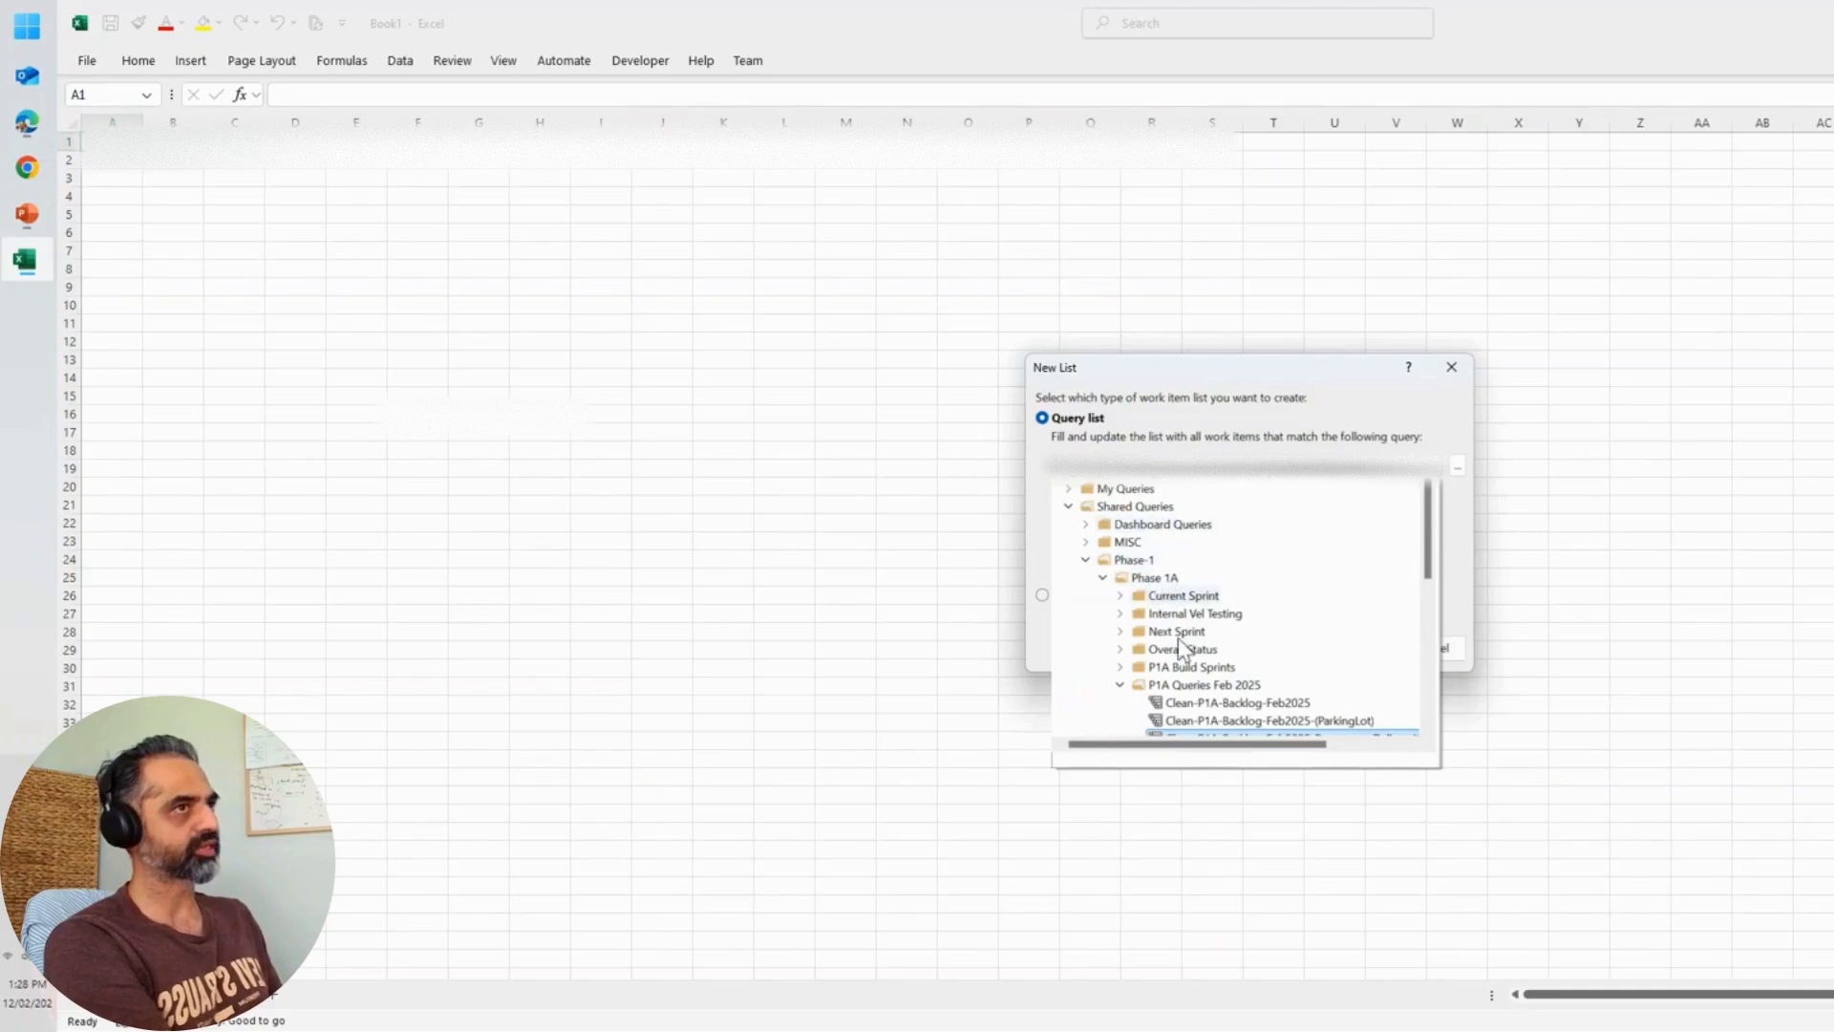
pyautogui.scroll(-2, 1285, 666)
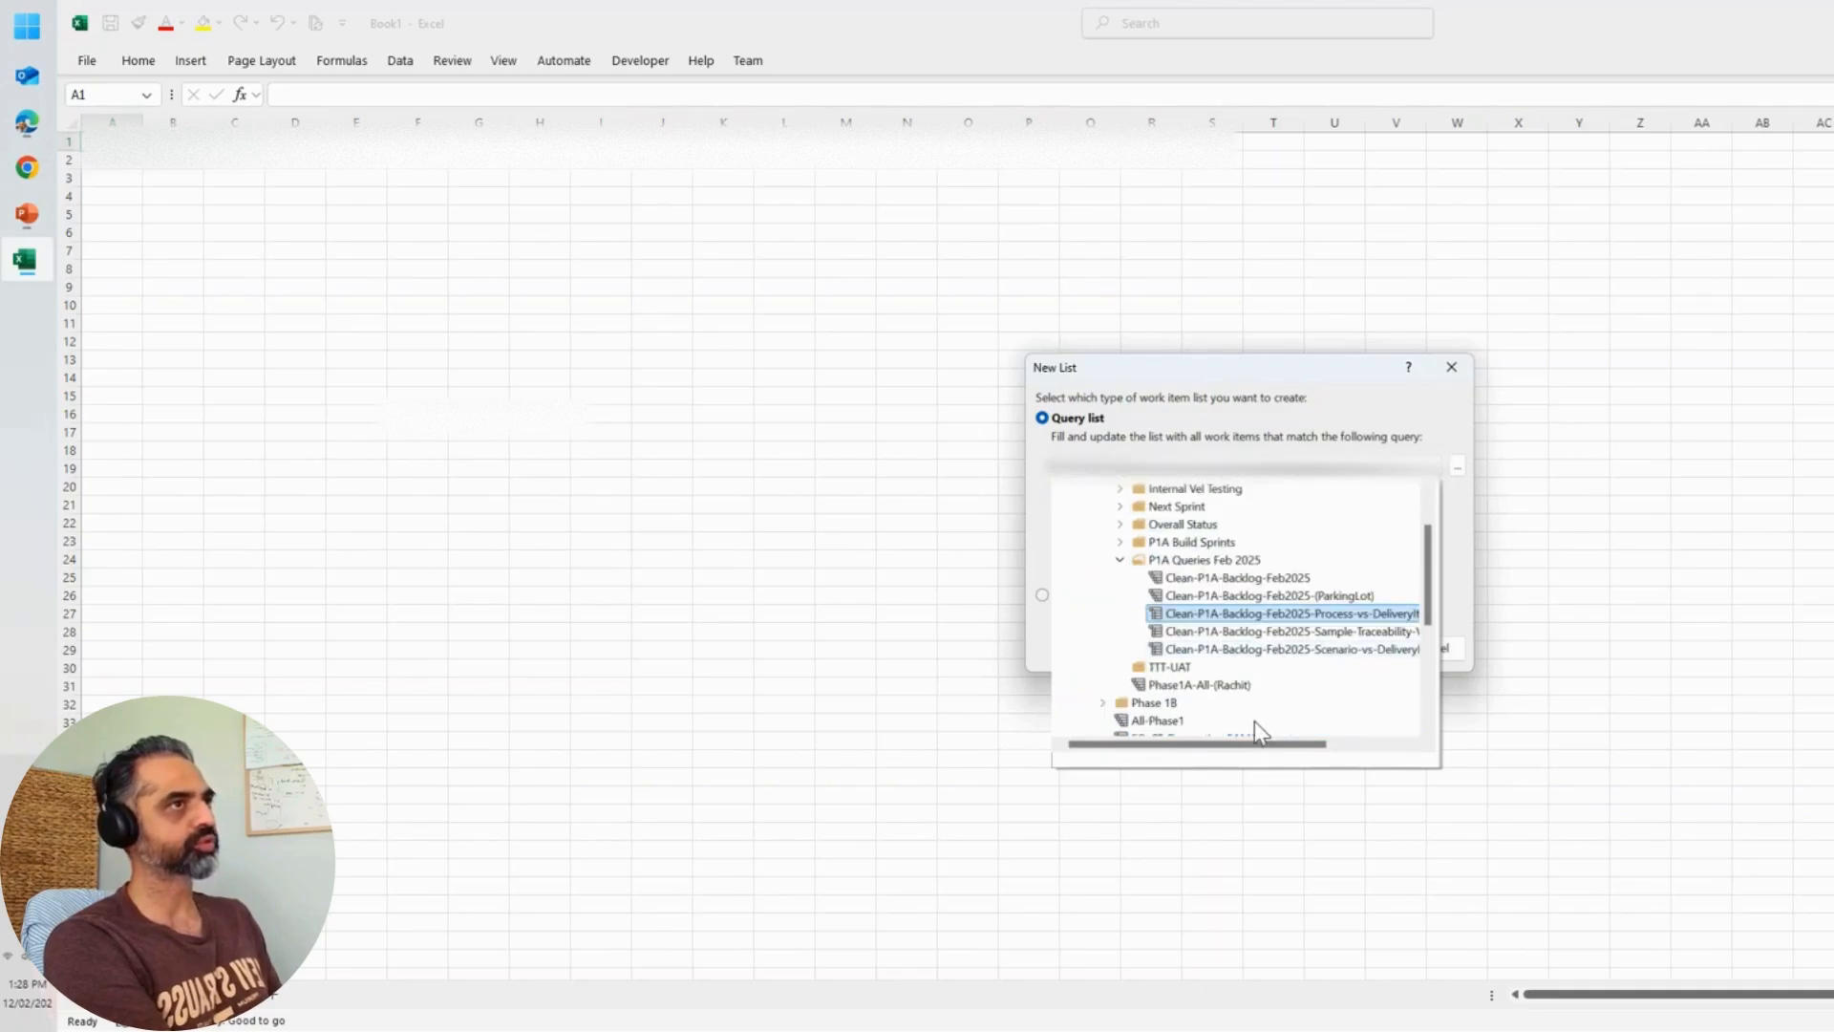
pyautogui.moveTo(1257, 745); pyautogui.dragTo(1295, 734)
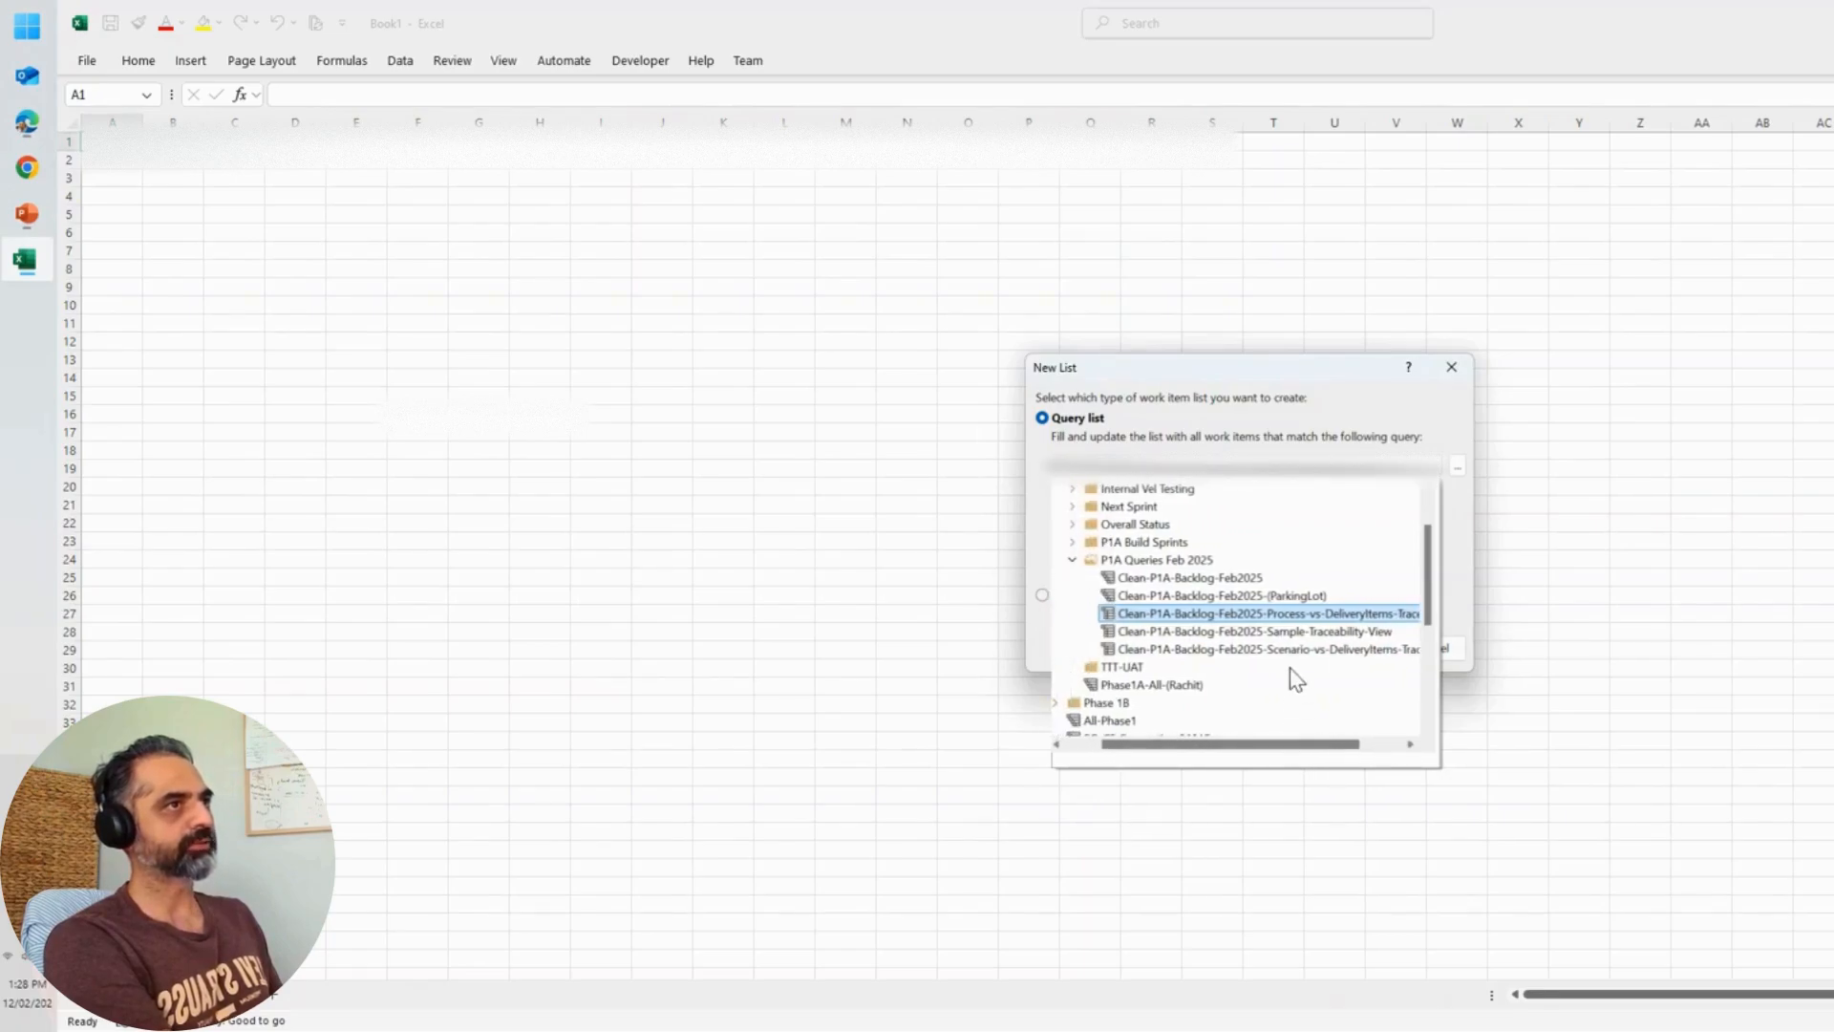
pyautogui.click(1290, 616)
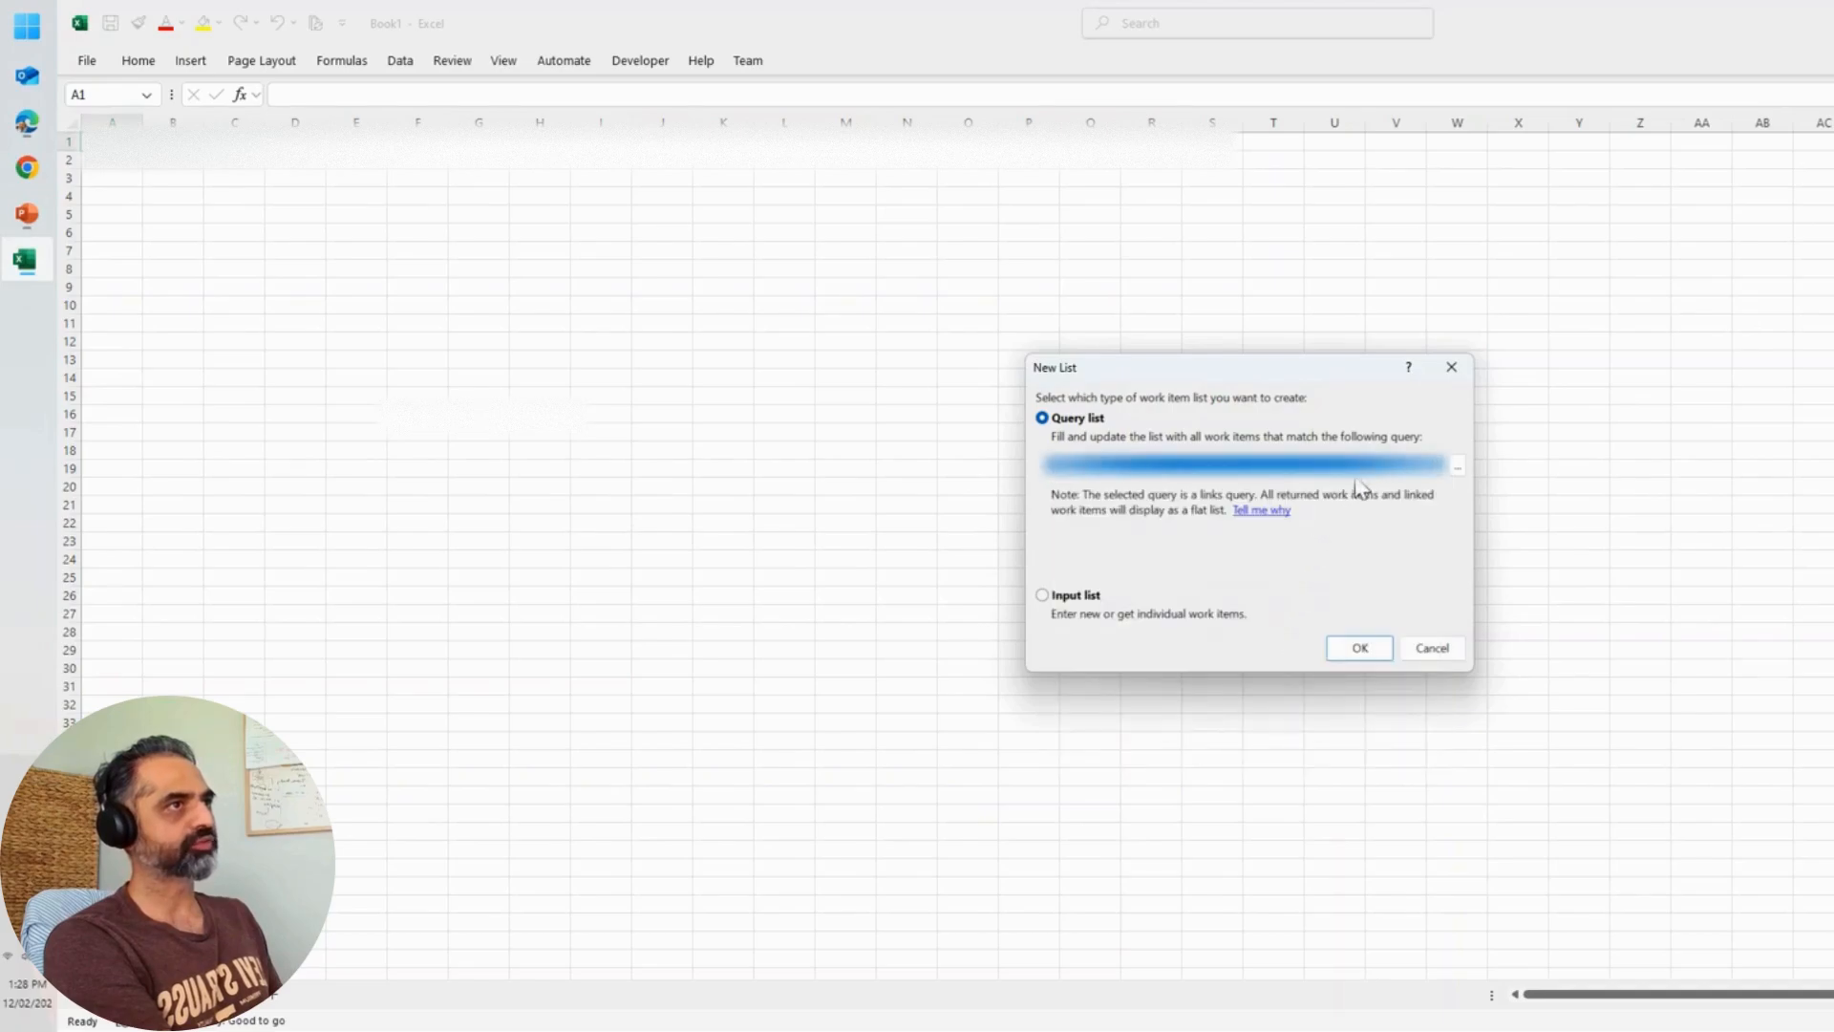
pyautogui.click(1447, 464)
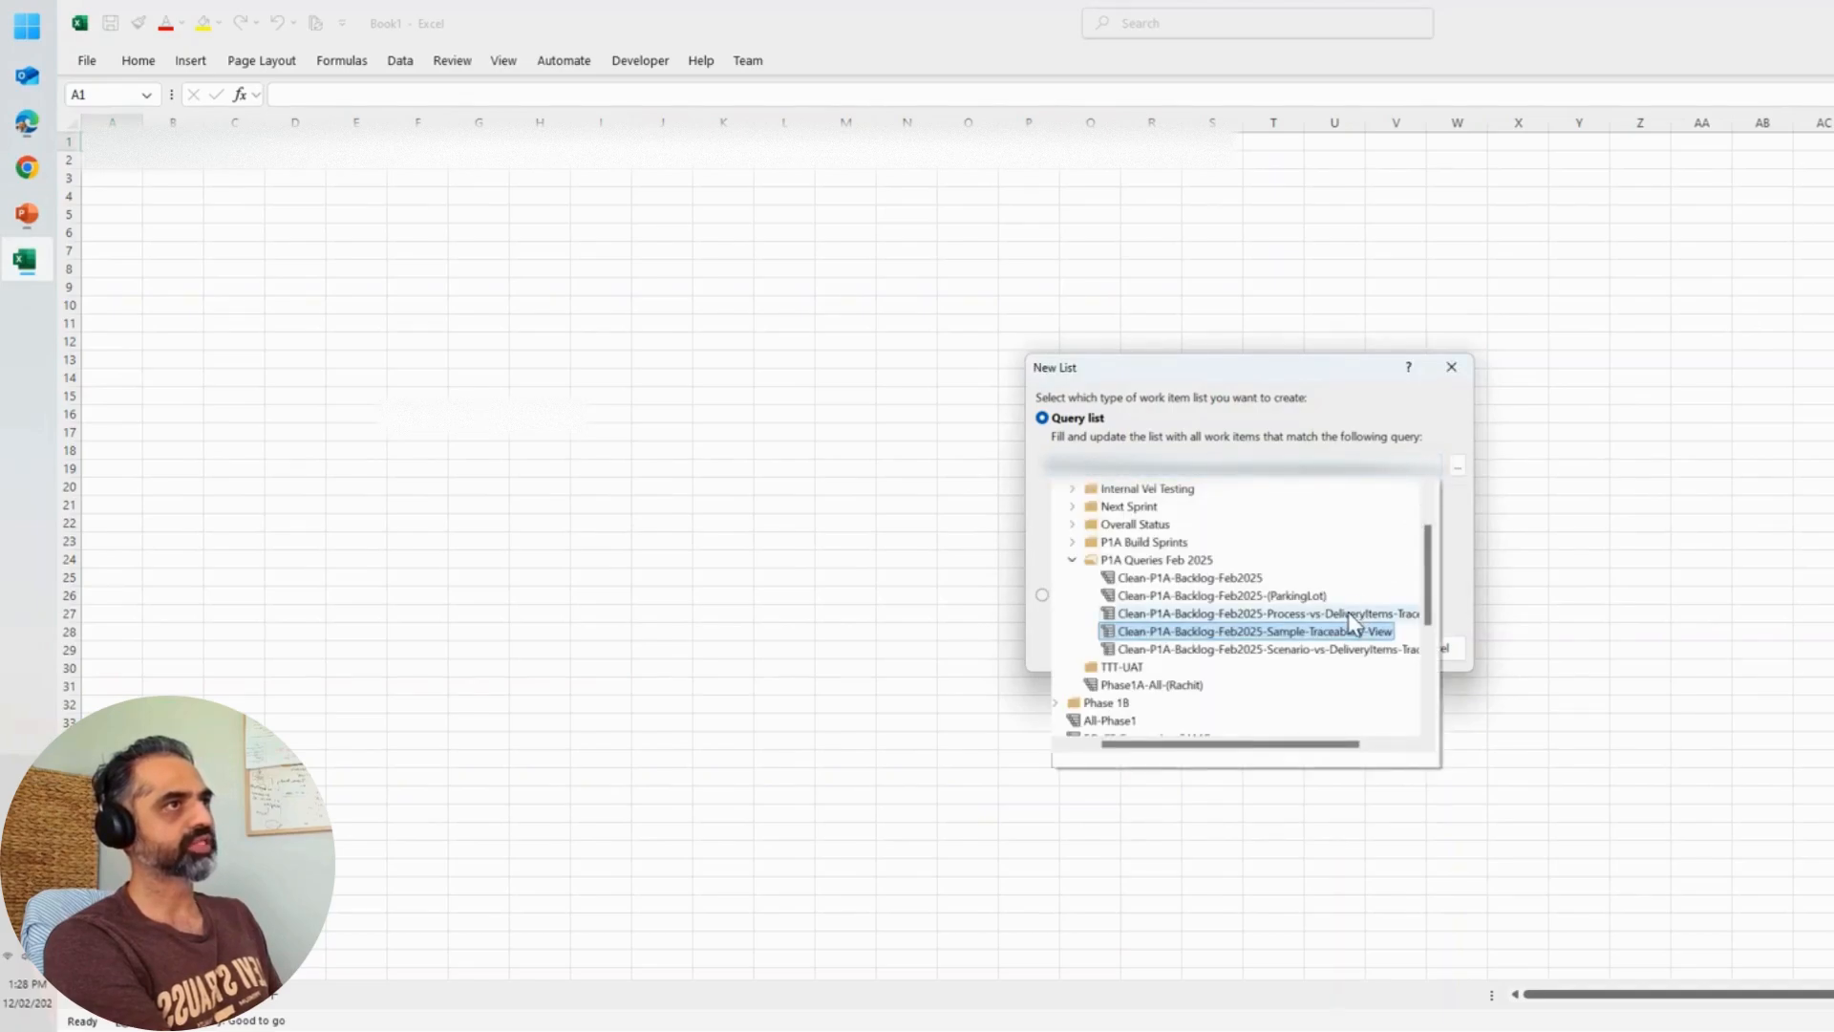
pyautogui.click(1349, 611)
pyautogui.click(1360, 649)
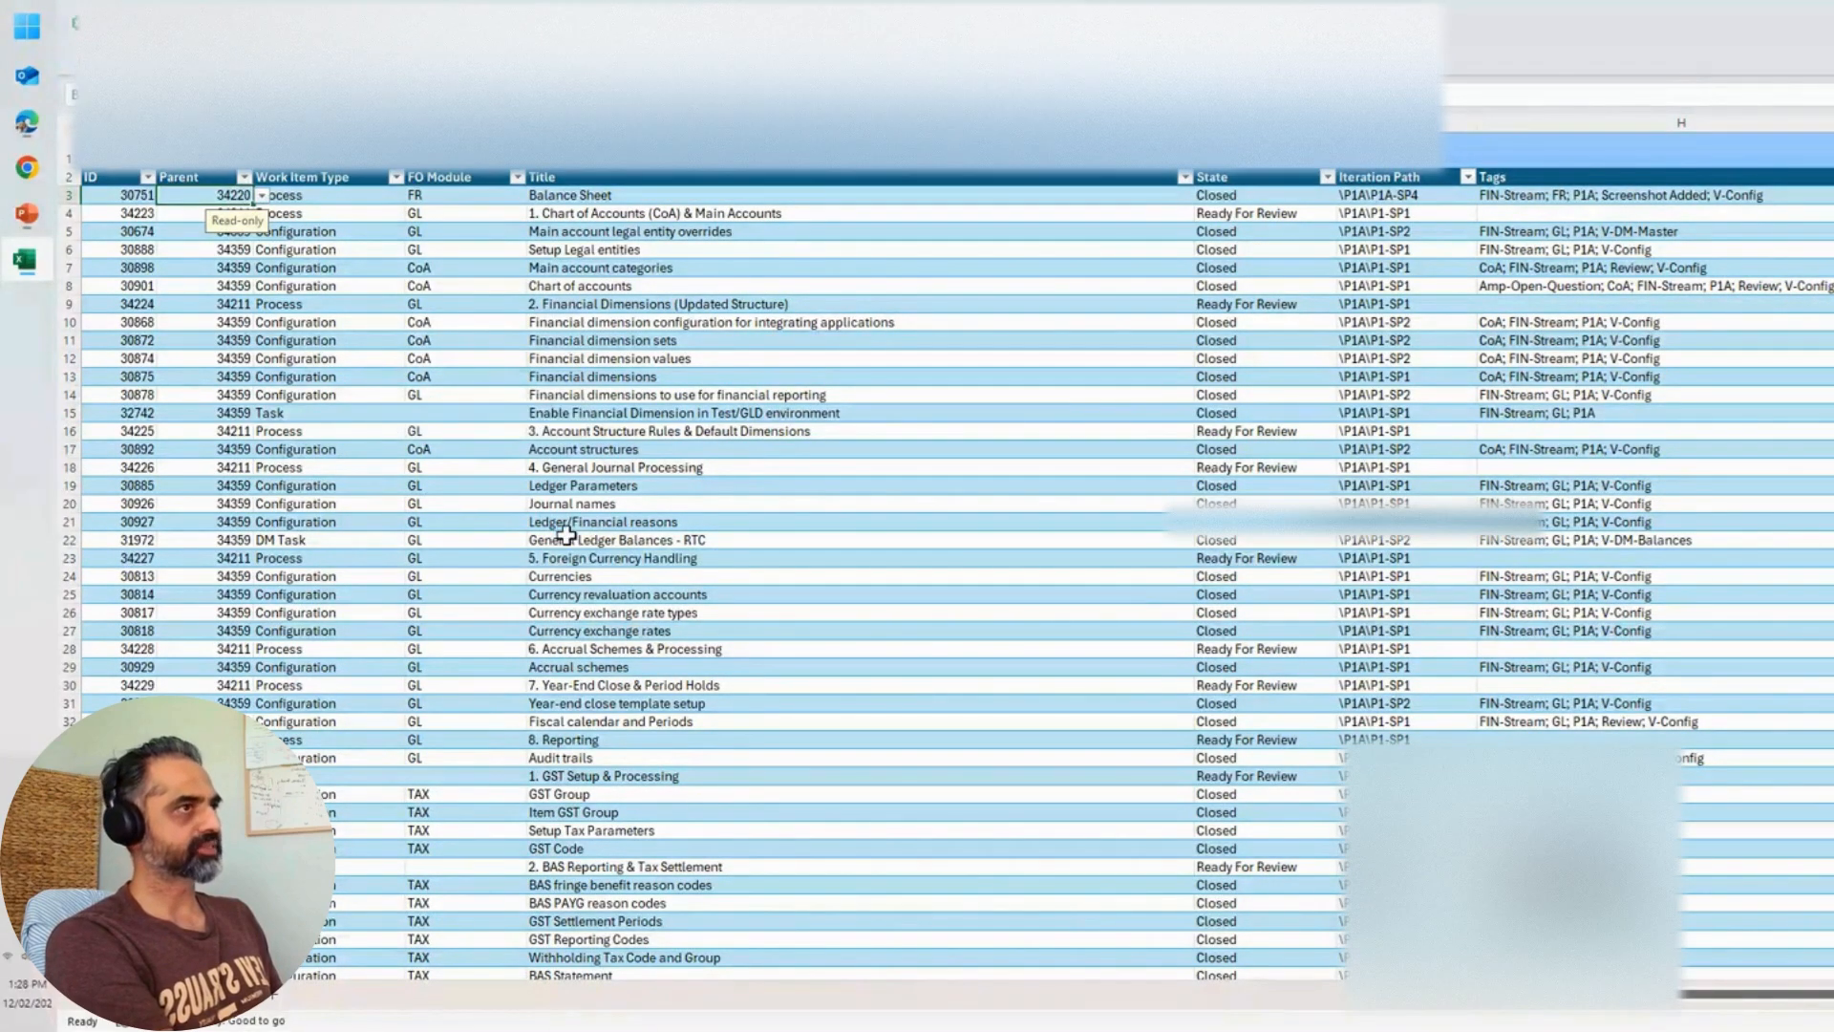
pyautogui.click(678, 690)
pyautogui.click(677, 704)
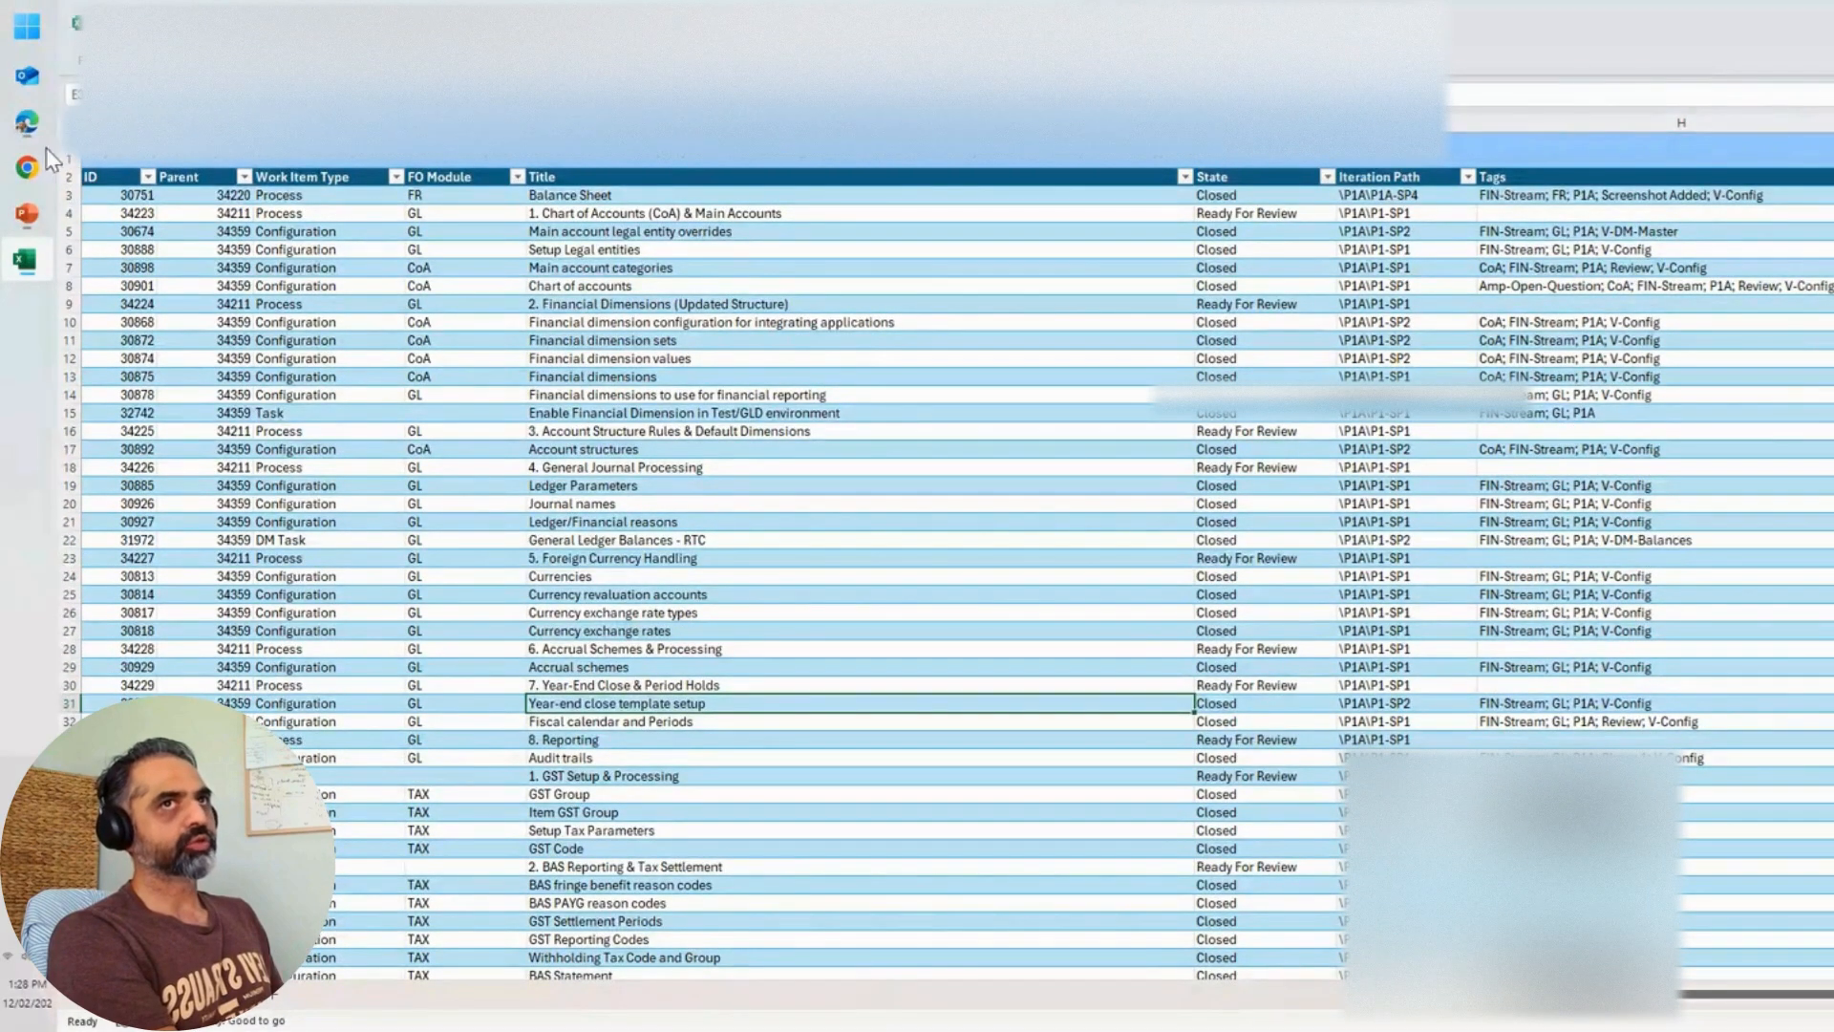
# Step: In Azure DevOps, open the Process-vs-DeliveryItems traceability query from the P1A Queries Feb 2025 folder and browse its processes and linked items
pyautogui.click(27, 122)
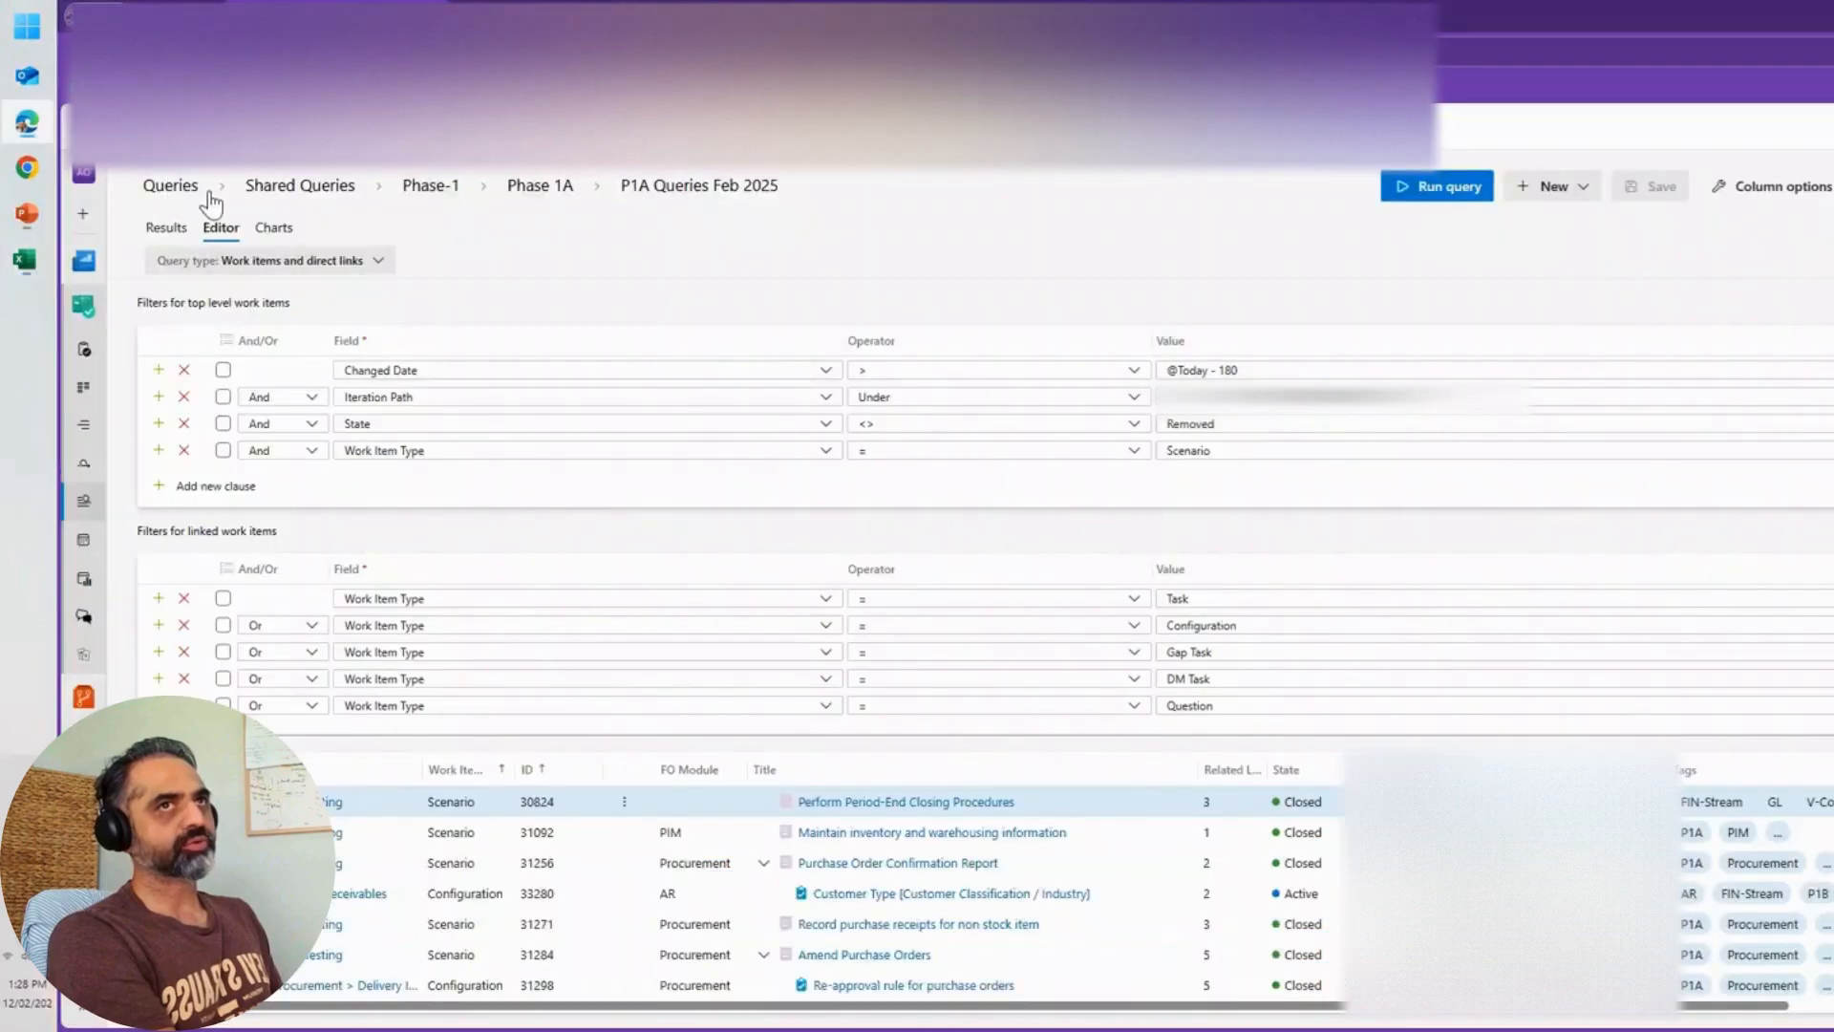
pyautogui.click(164, 228)
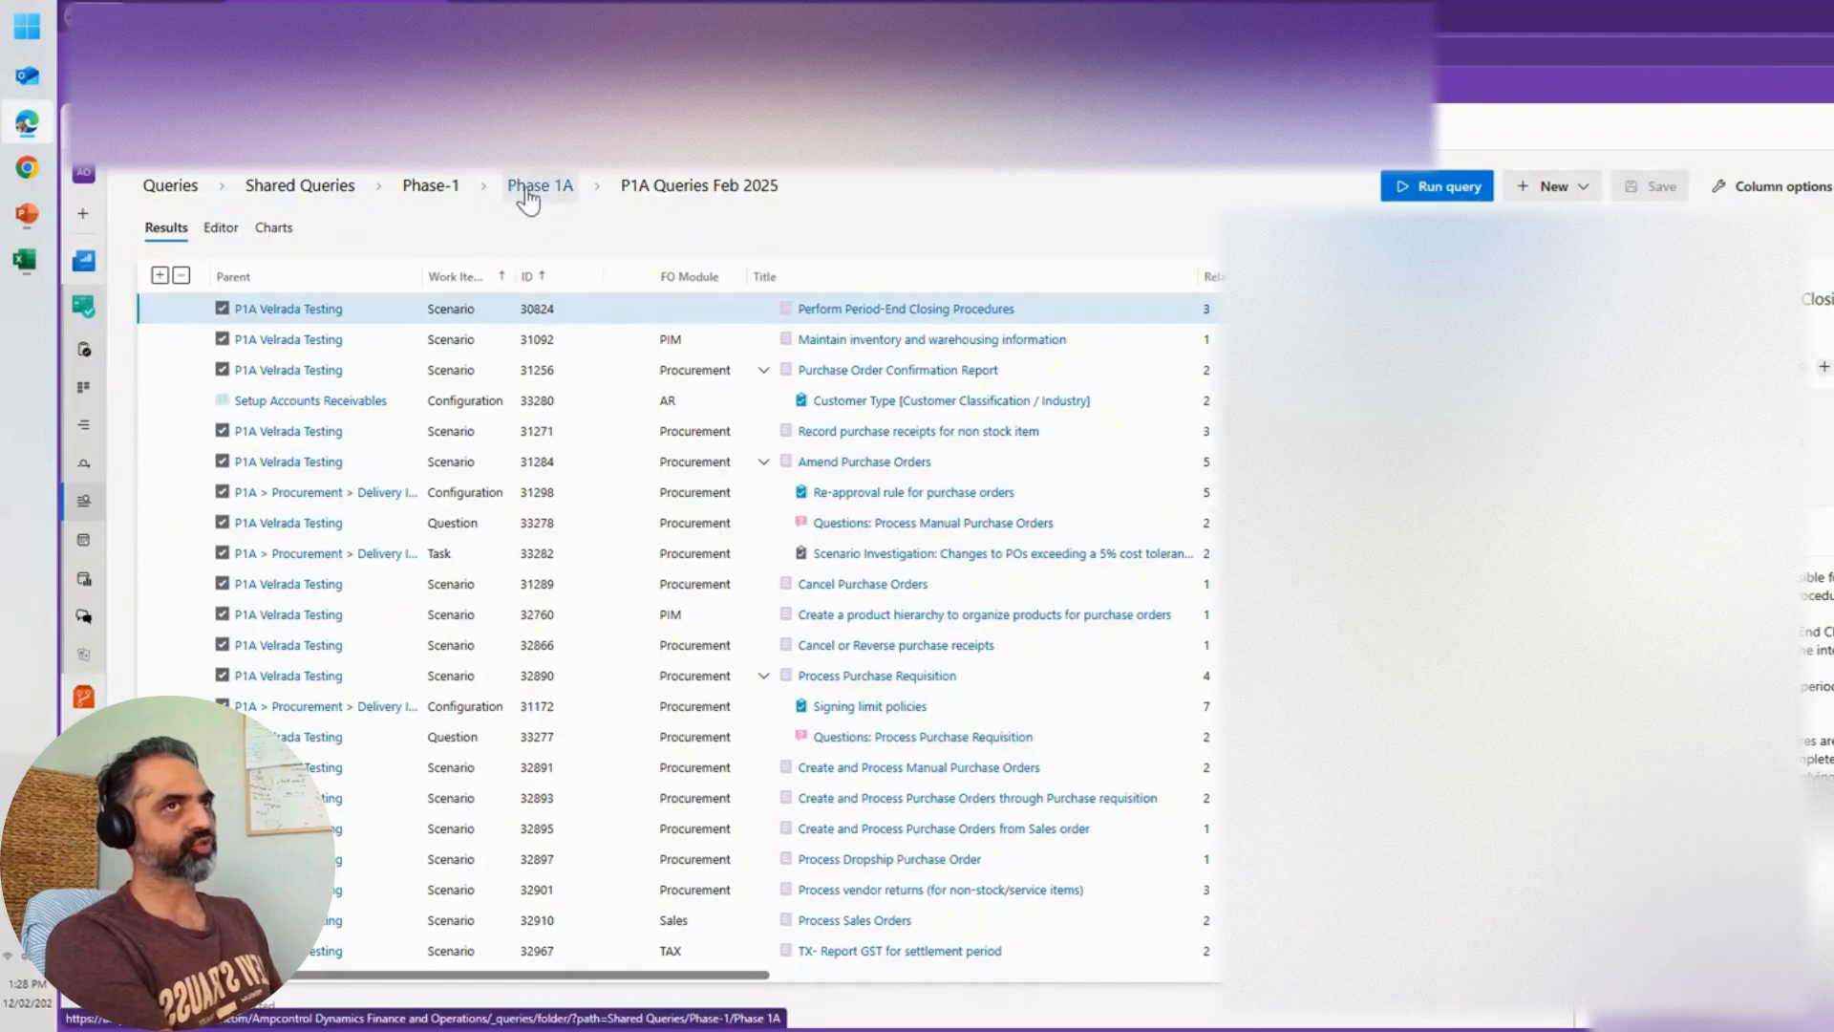
pyautogui.click(711, 195)
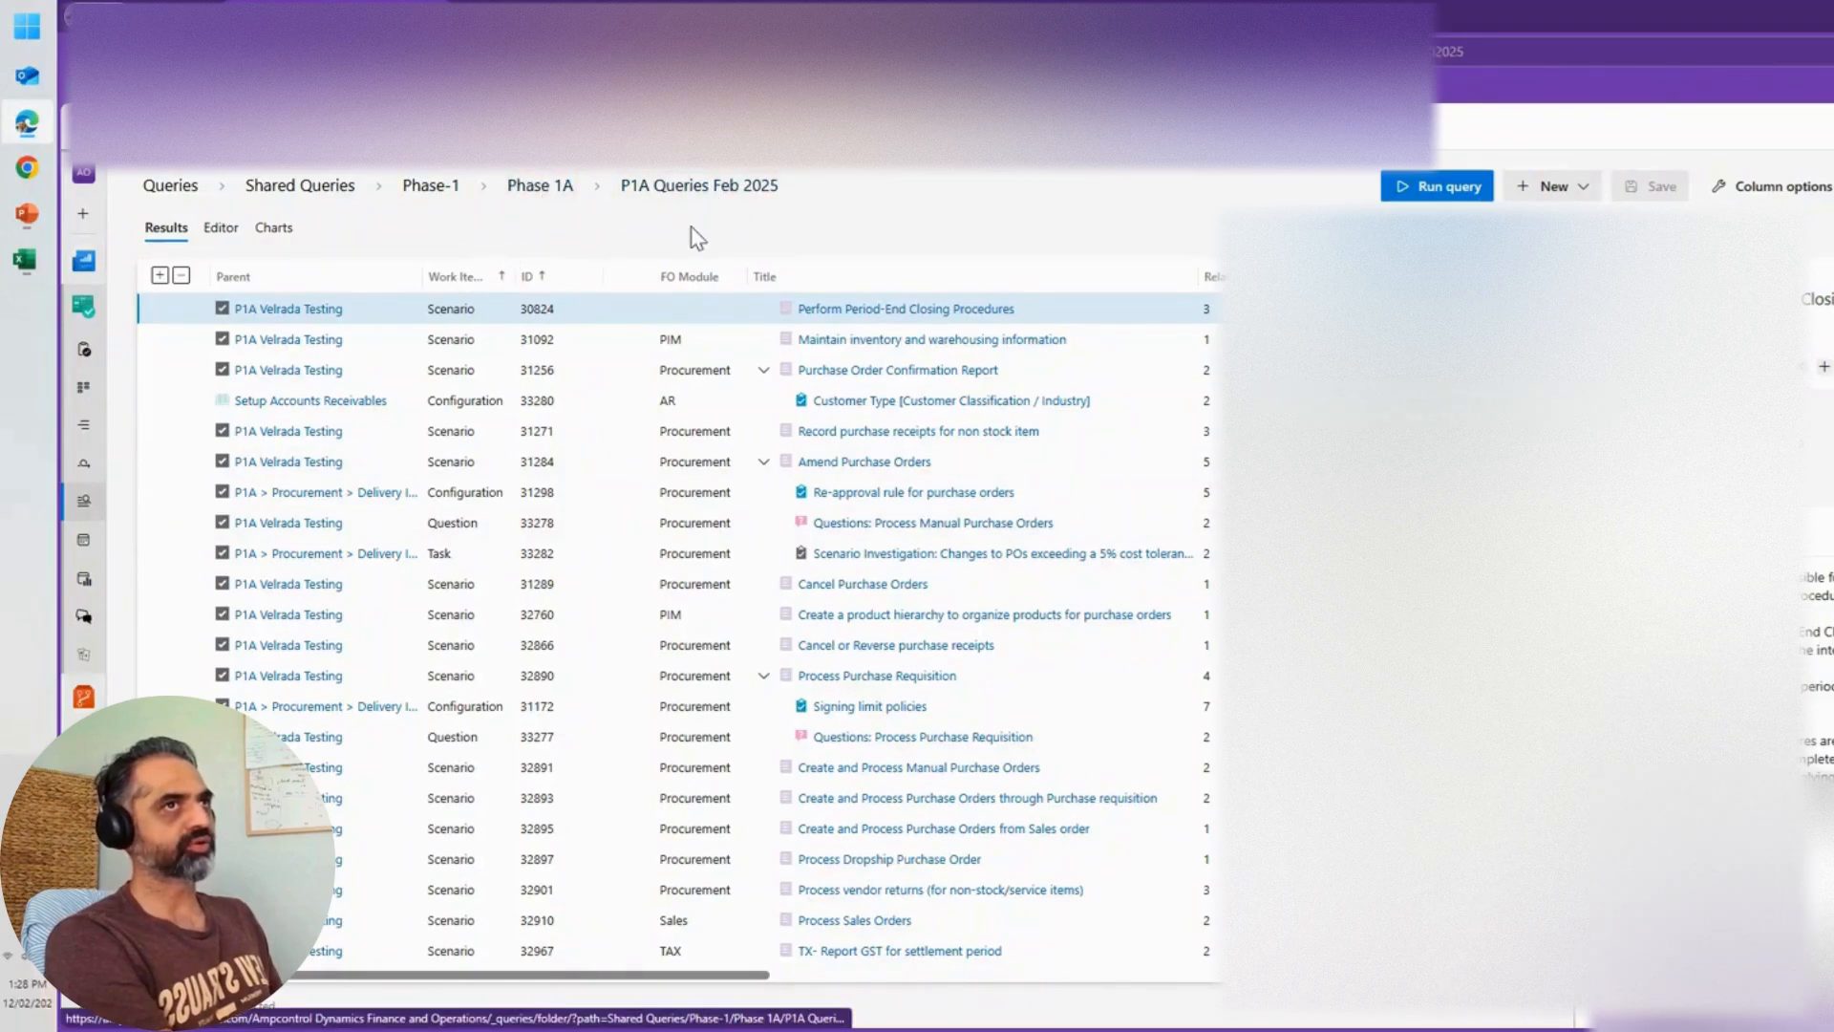
pyautogui.click(519, 423)
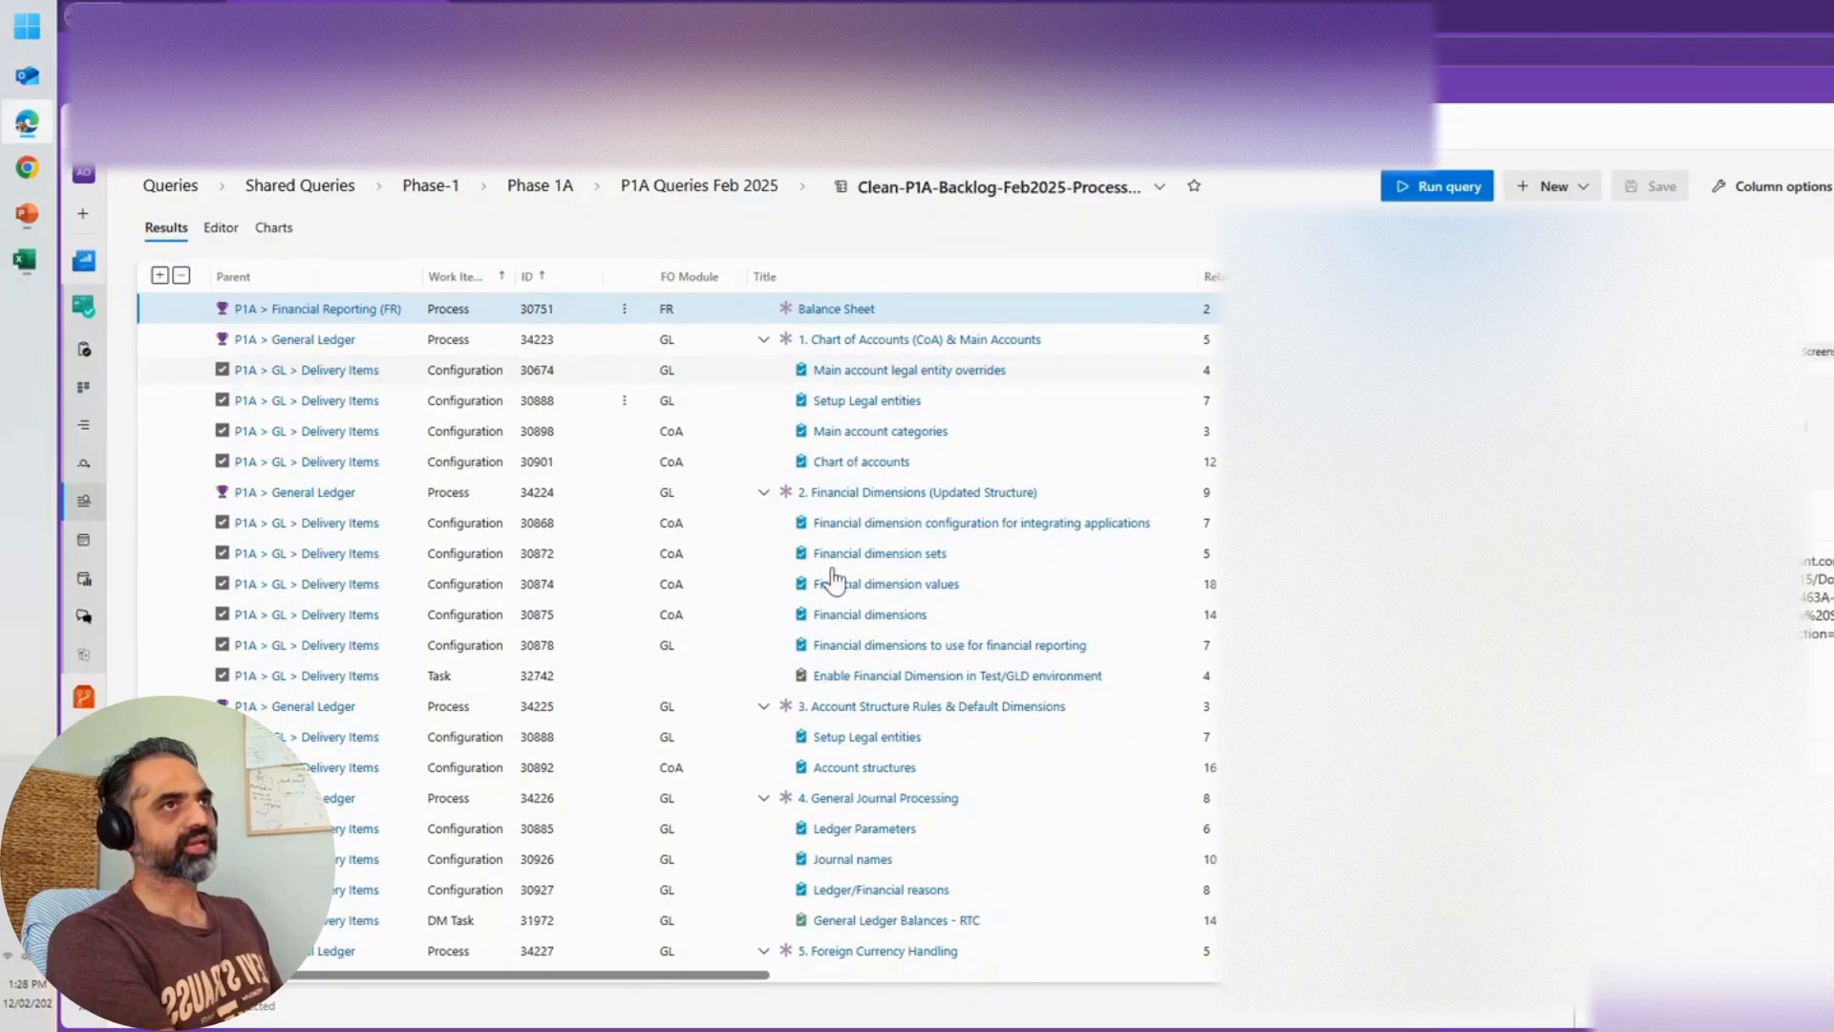
pyautogui.scroll(-1, 838, 585)
pyautogui.scroll(-4, 839, 573)
pyautogui.scroll(5, 844, 478)
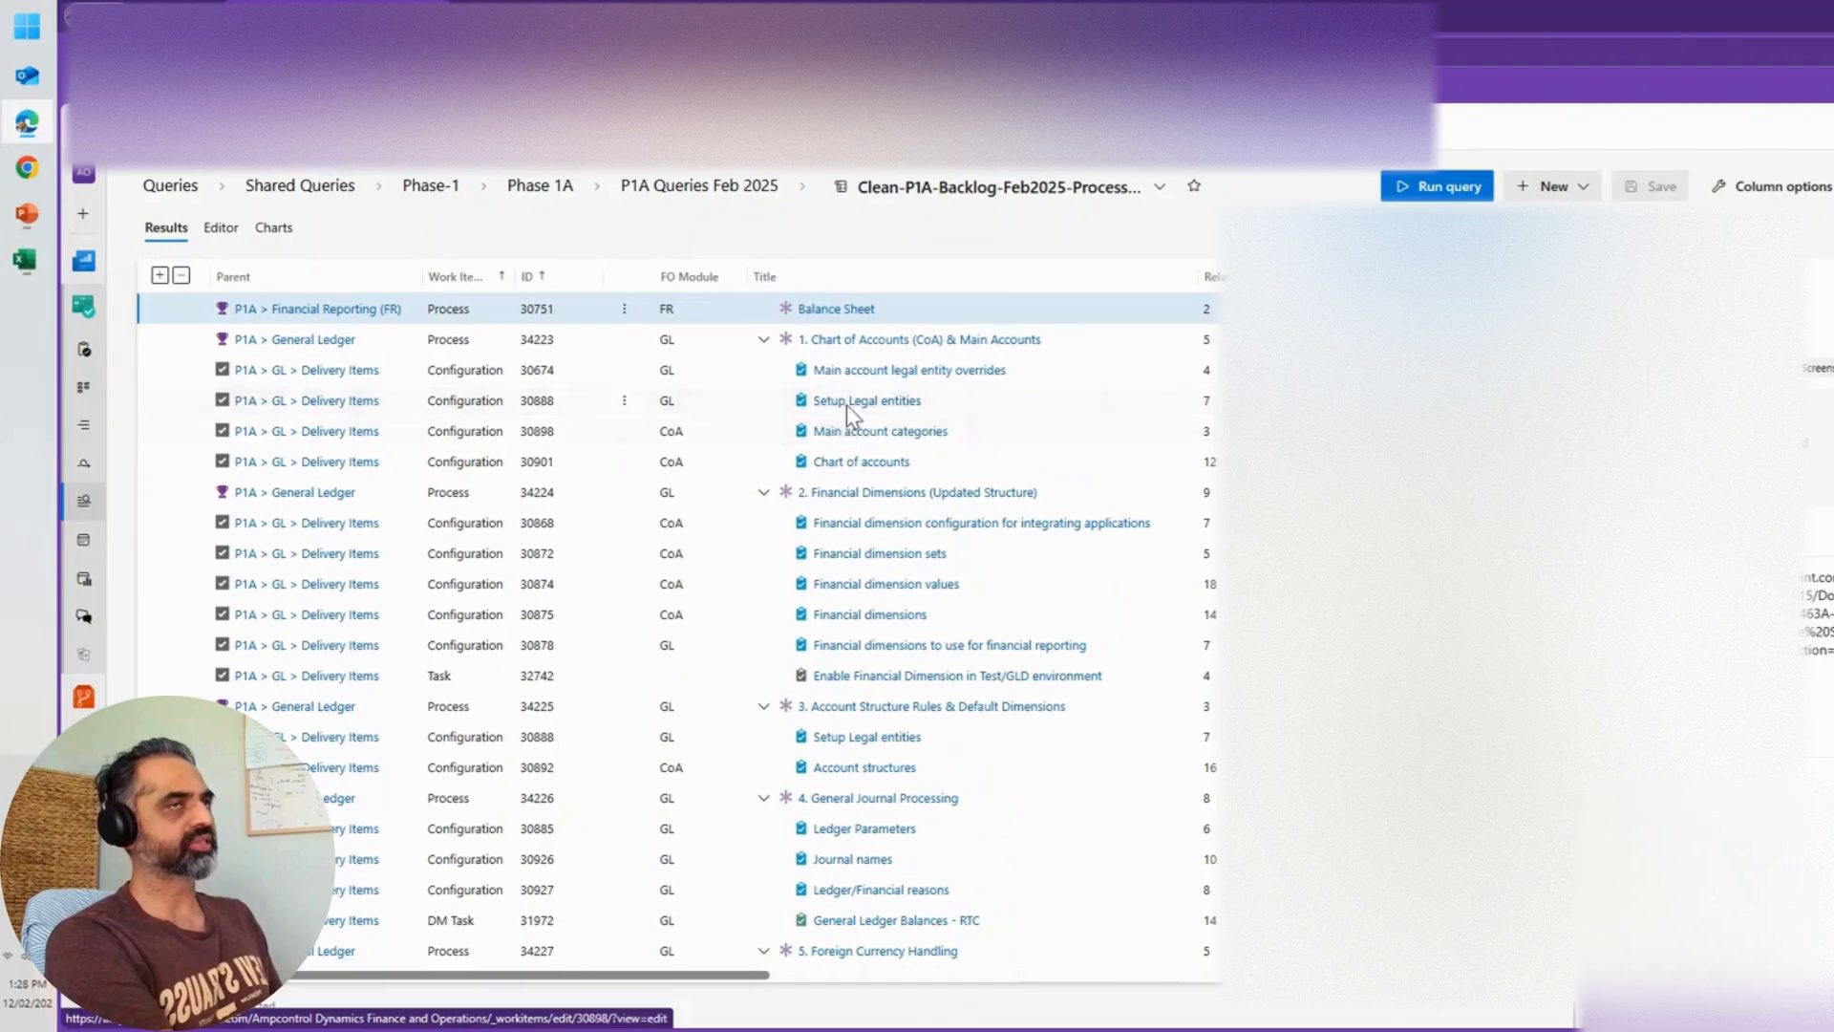
# Step: Switch to the new Excel workbook and examine the imported work items by type, FO module and title
pyautogui.click(26, 259)
pyautogui.click(535, 466)
pyautogui.press('Down')
pyautogui.press('Down')
pyautogui.scroll(-5, 755, 628)
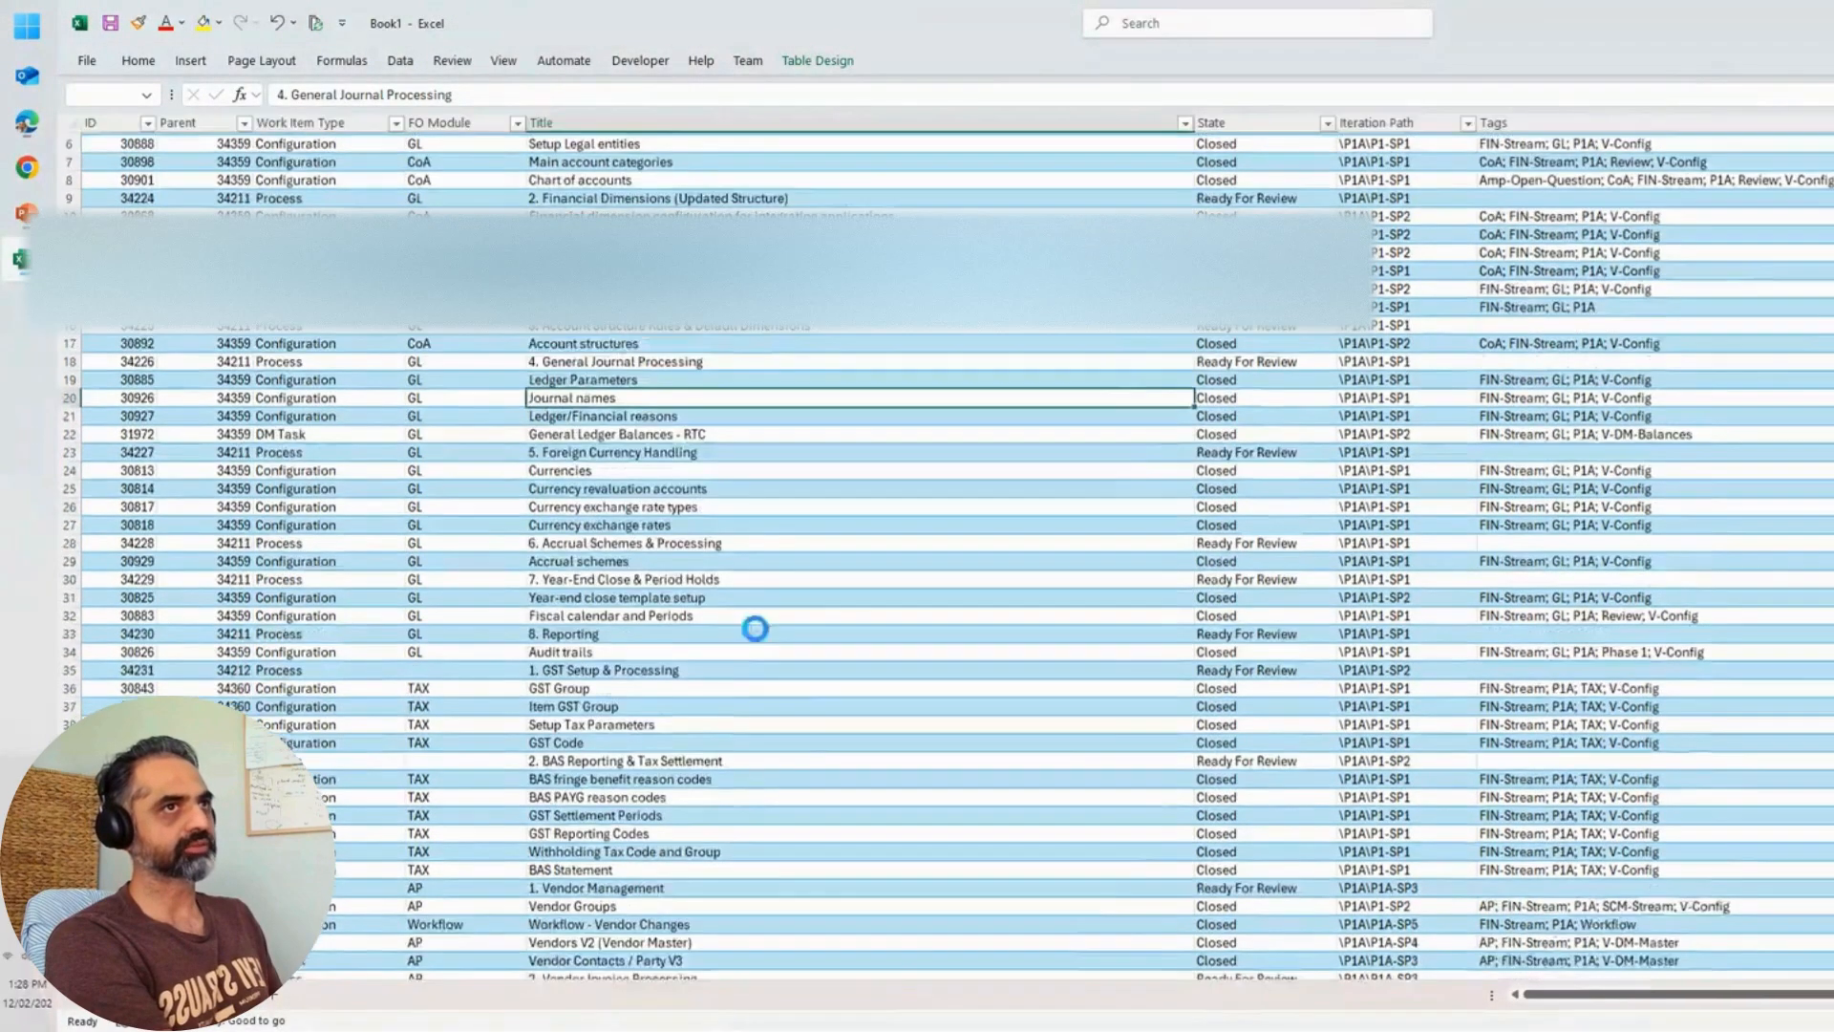
pyautogui.scroll(5, 756, 602)
pyautogui.click(349, 213)
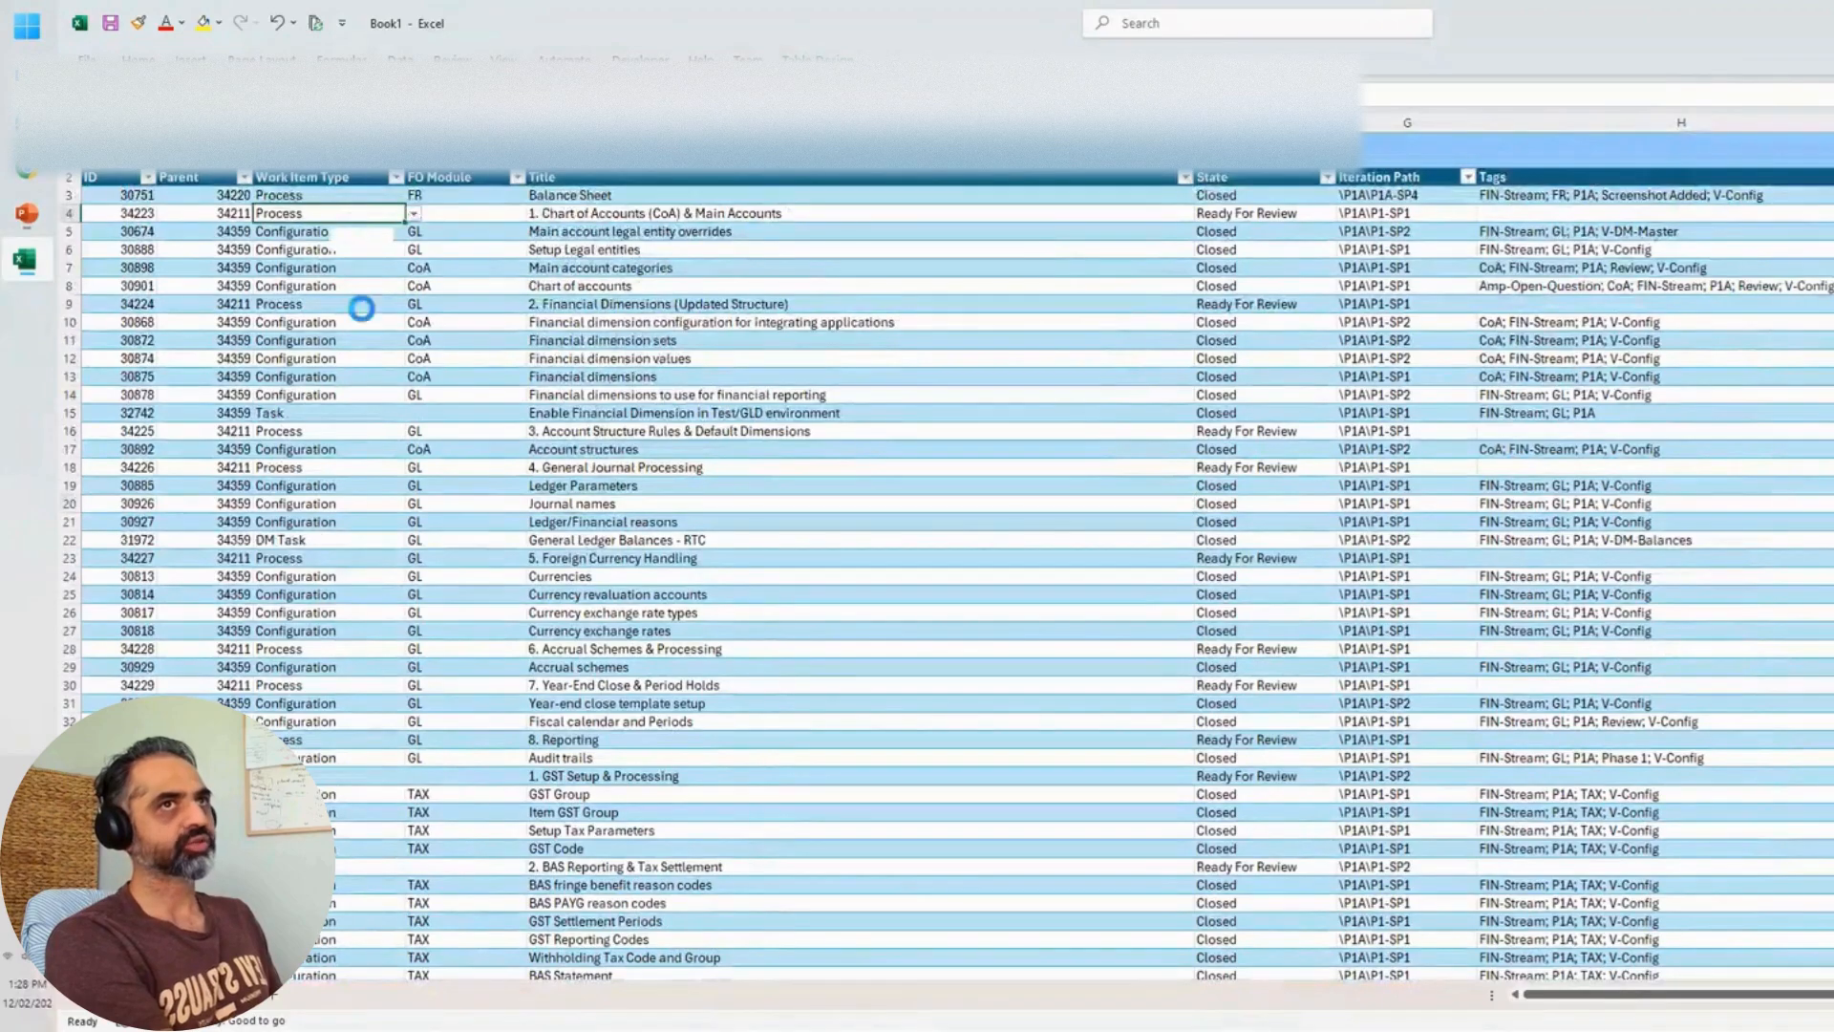
pyautogui.click(448, 353)
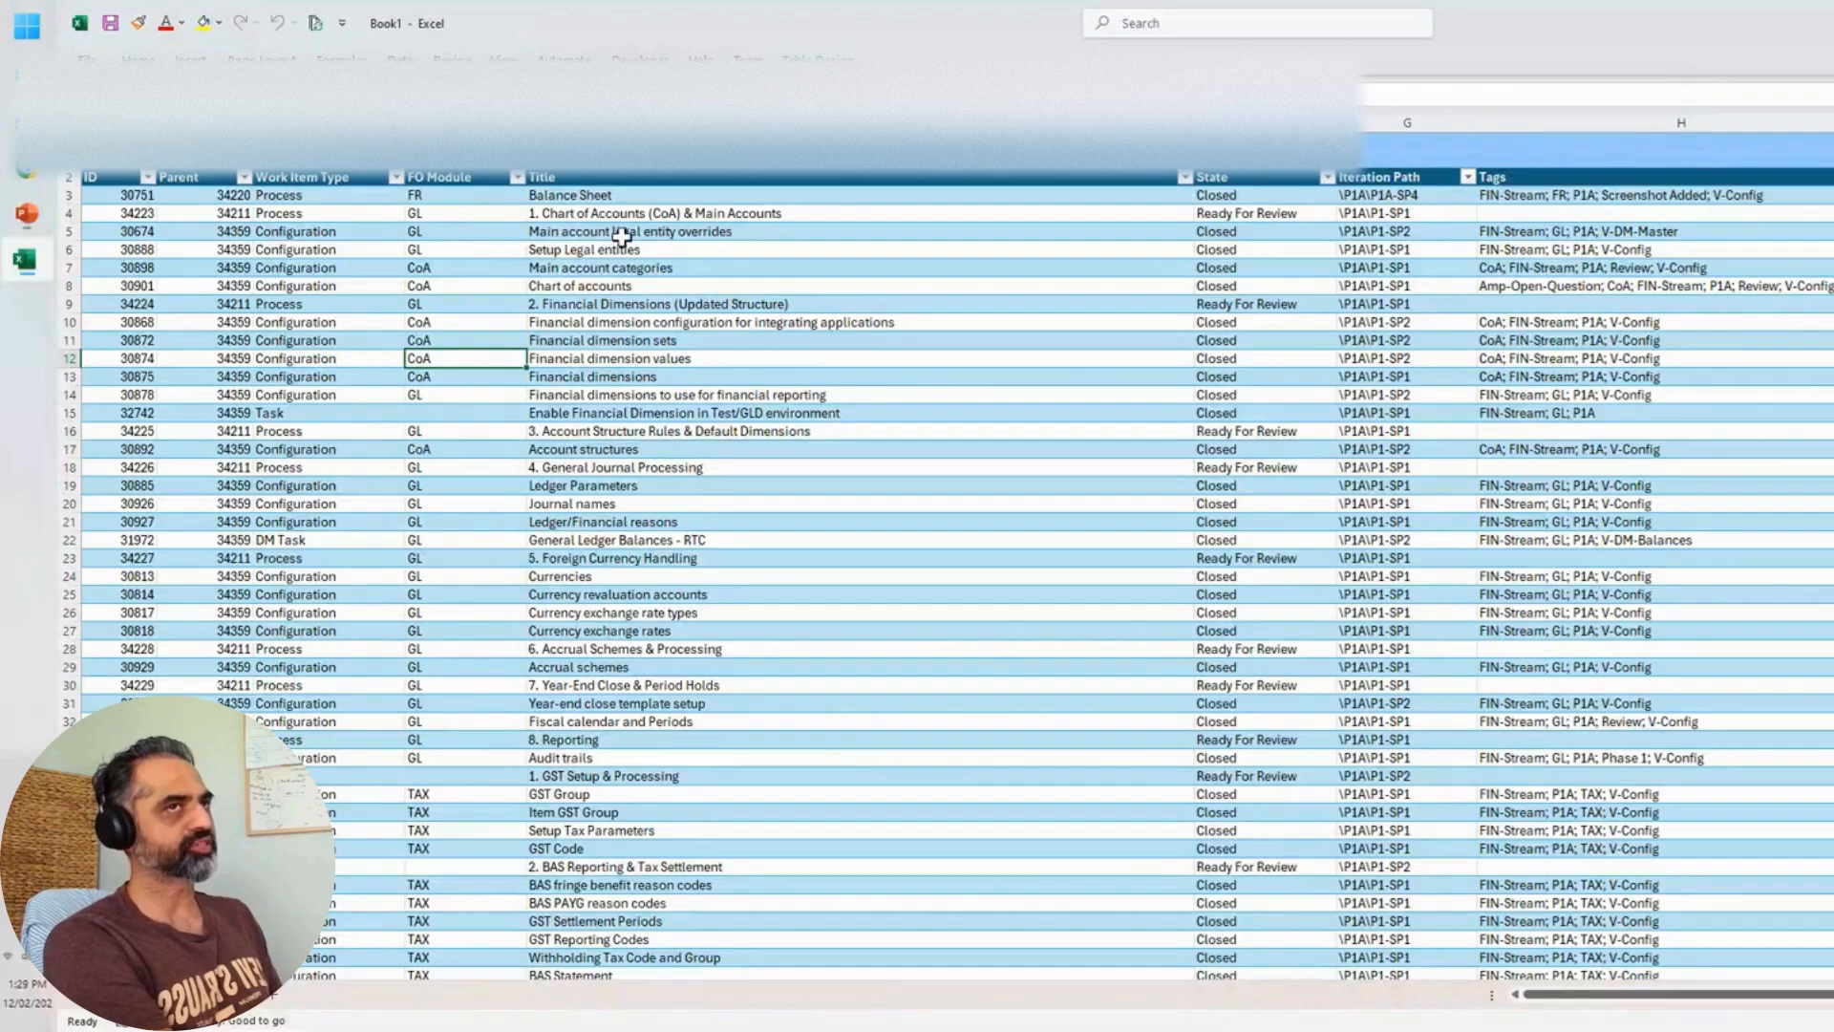
pyautogui.click(741, 418)
pyautogui.click(492, 464)
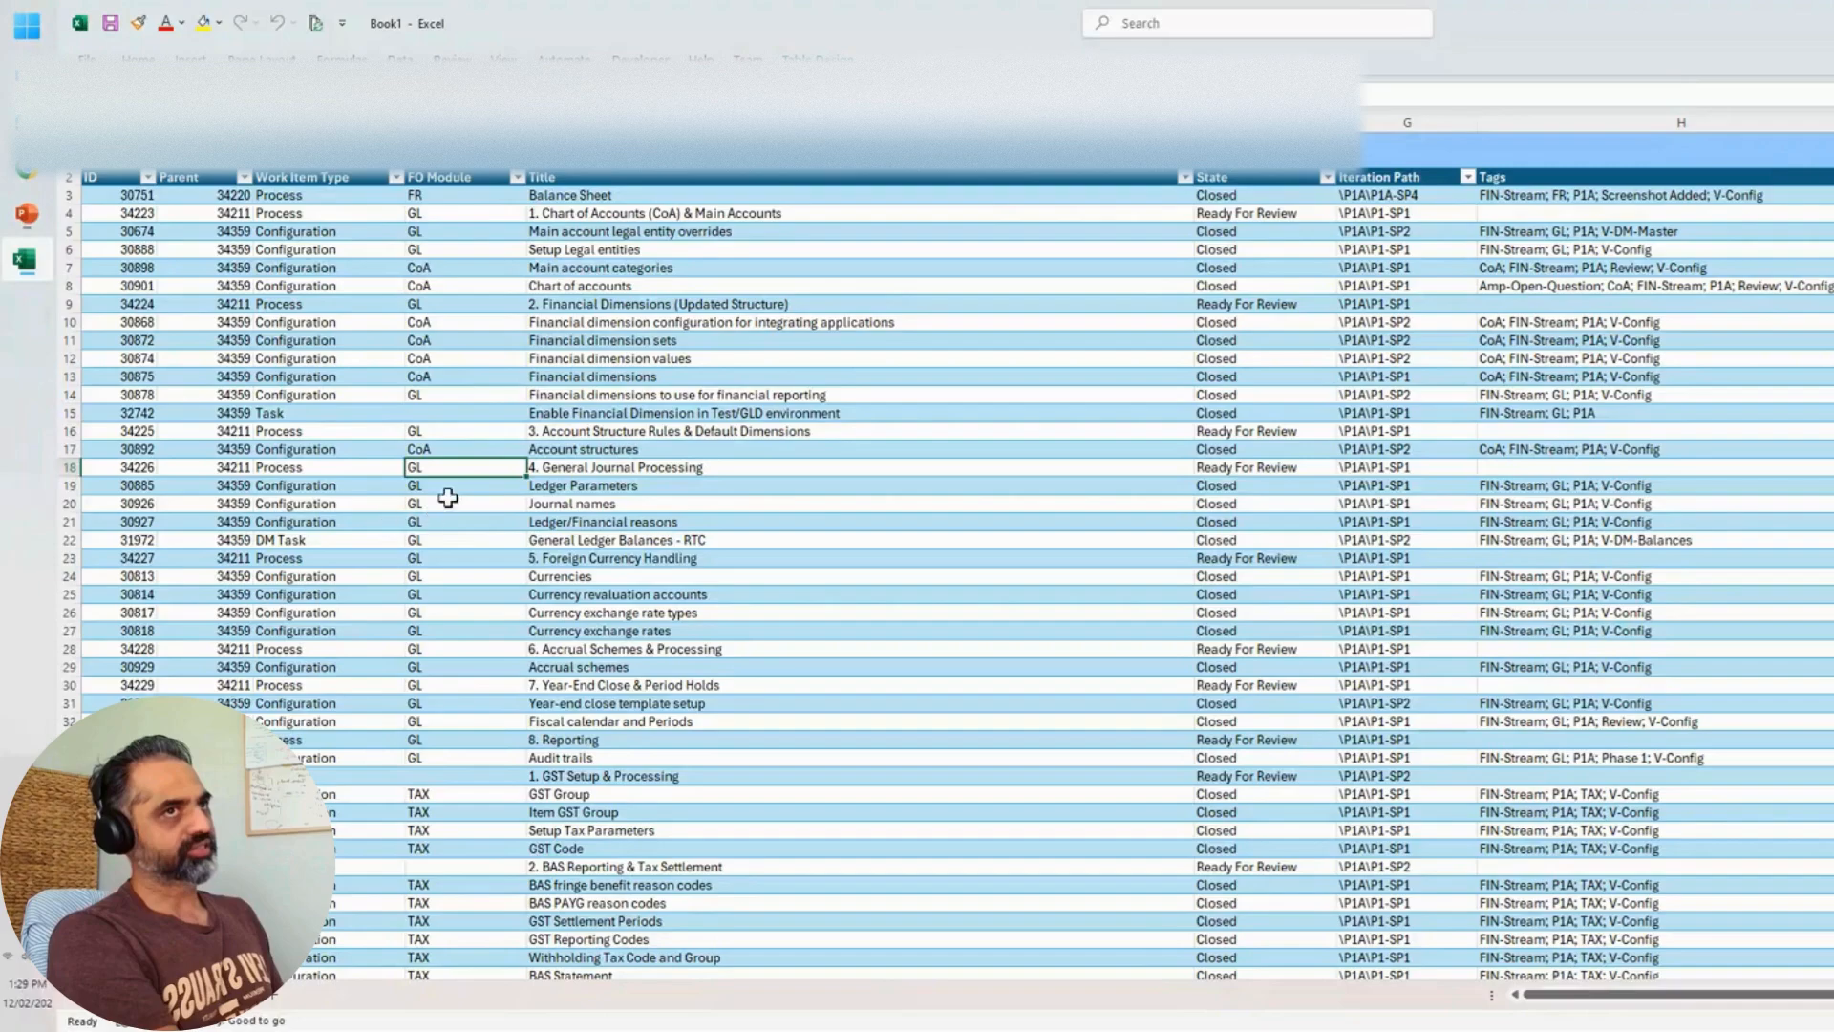
# Step: Examine the process rows and their linked configuration items by work item type and FO module in the imported list
pyautogui.click(461, 392)
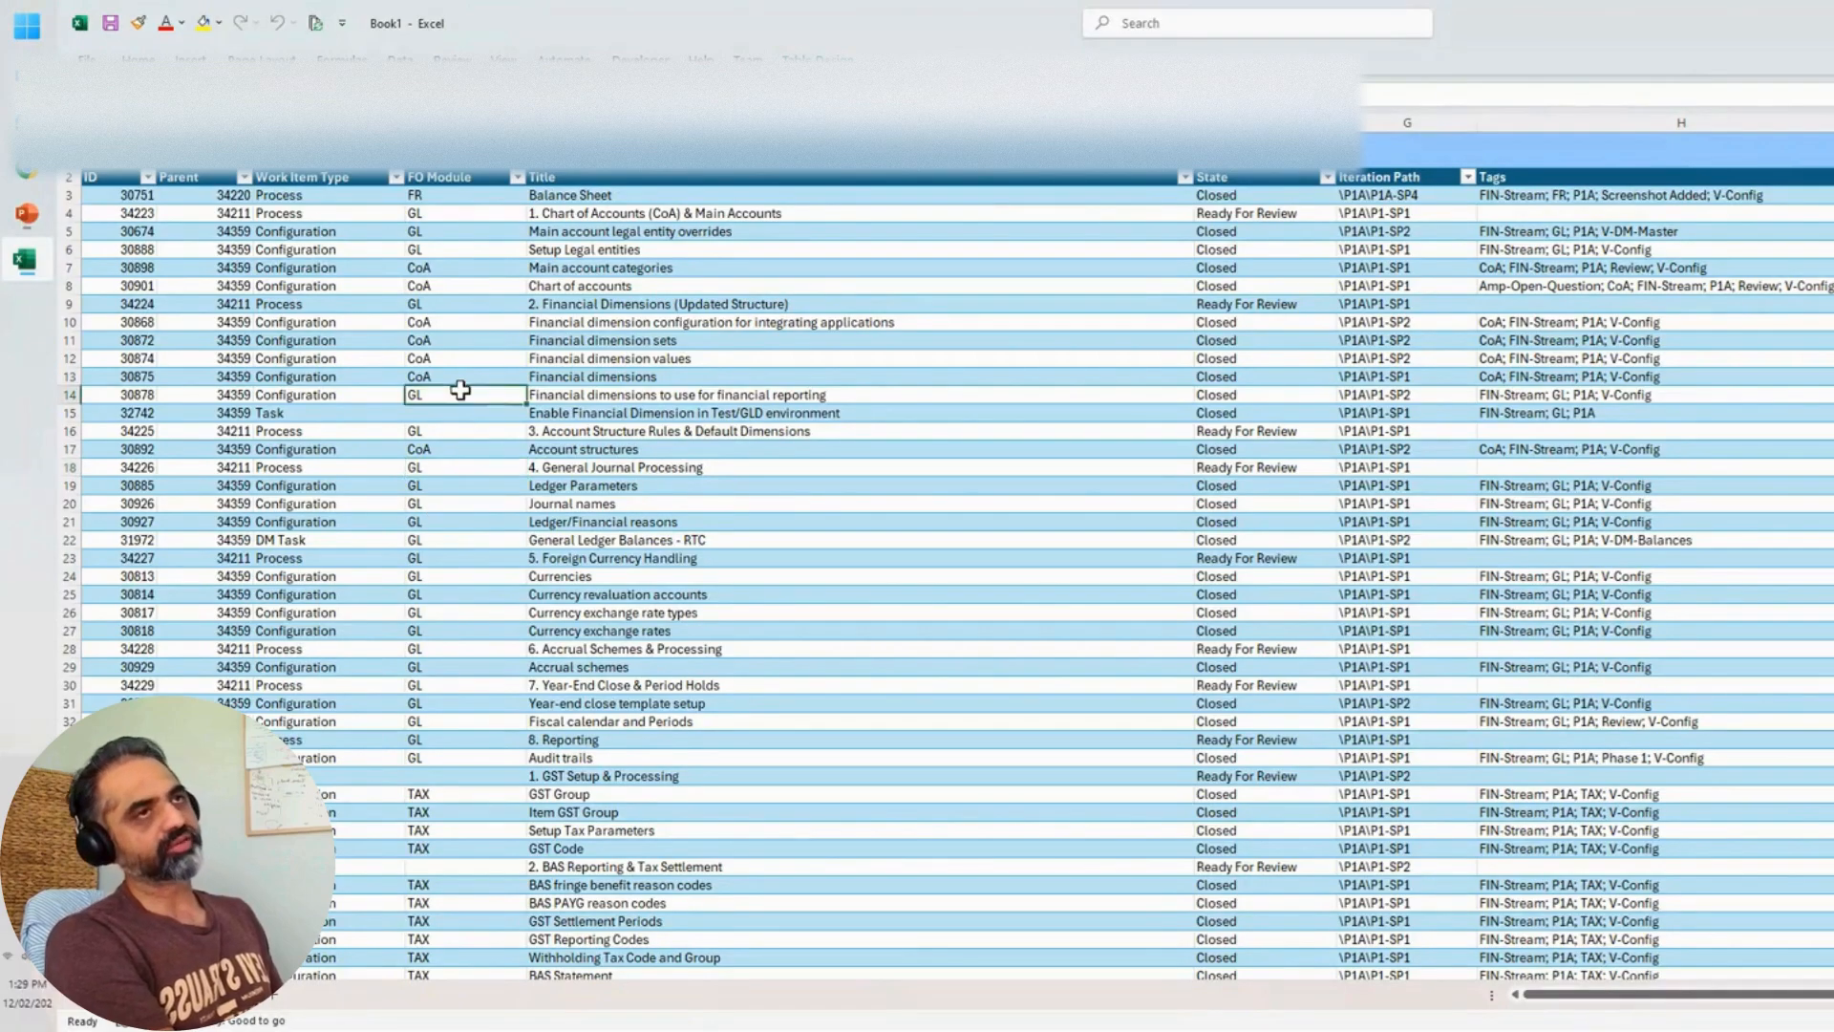
pyautogui.moveTo(352, 215); pyautogui.dragTo(718, 467)
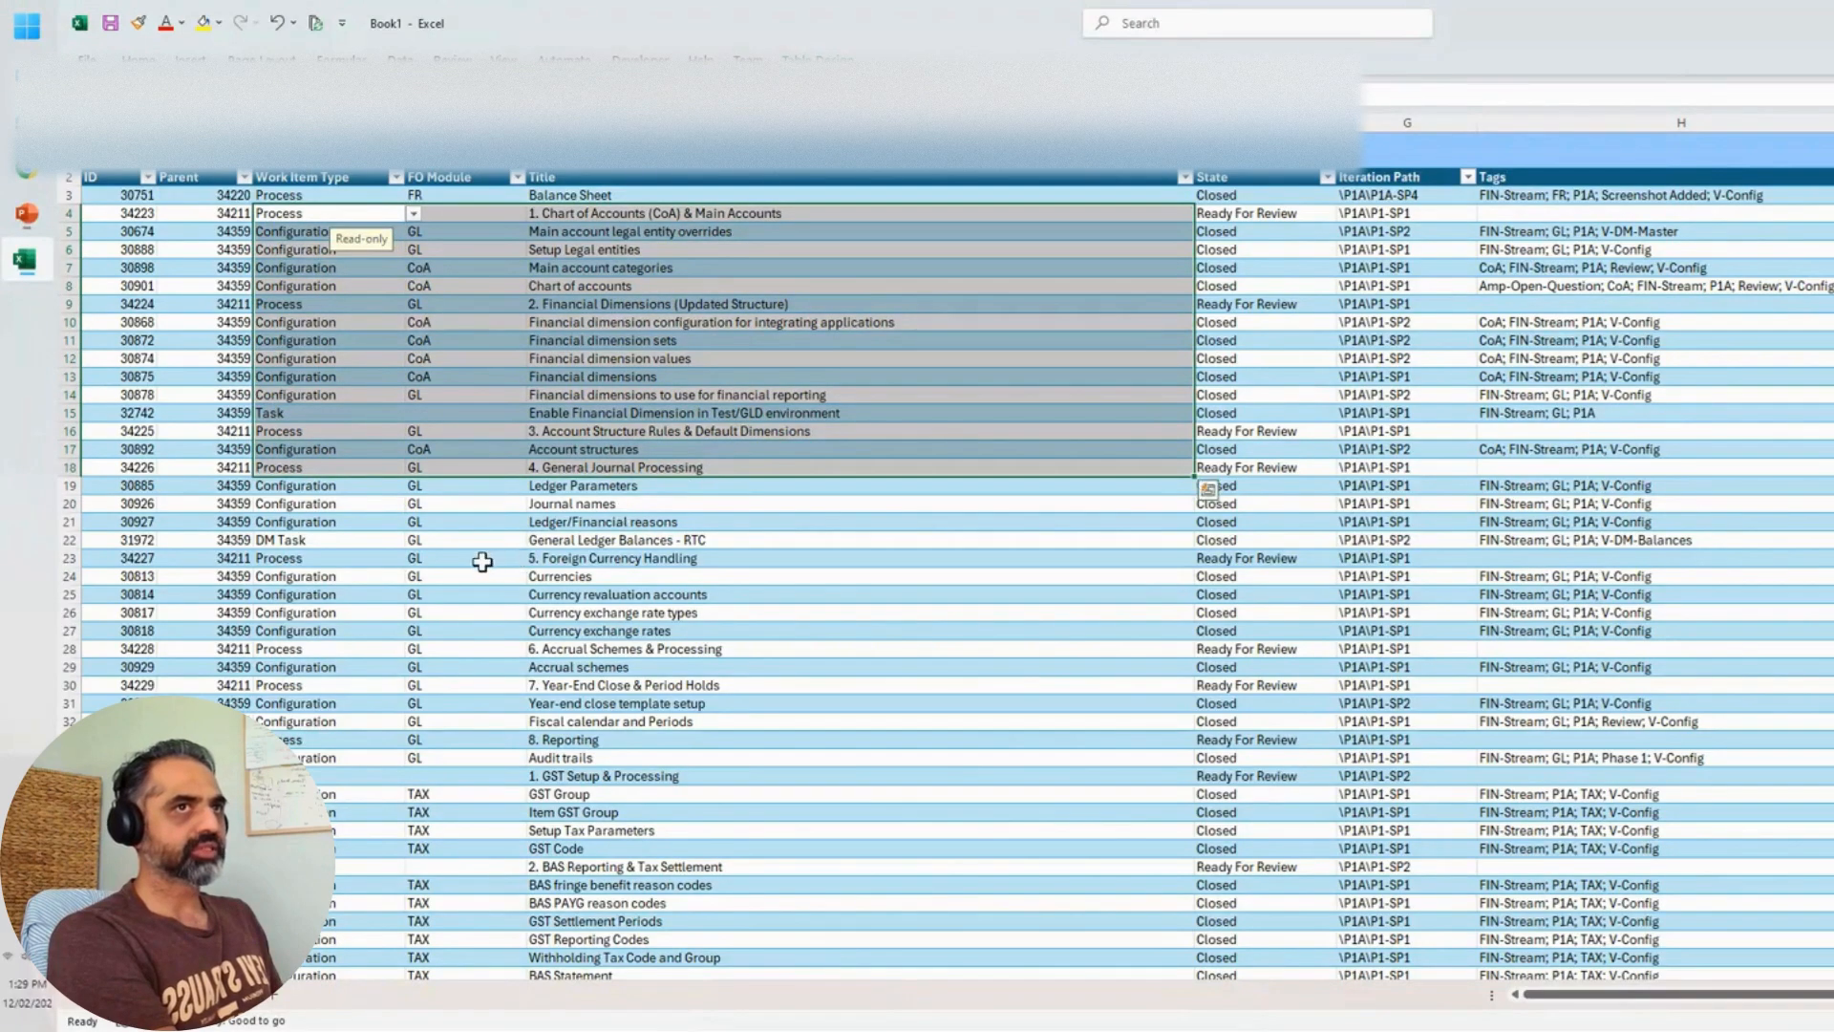
pyautogui.click(462, 558)
pyautogui.click(360, 521)
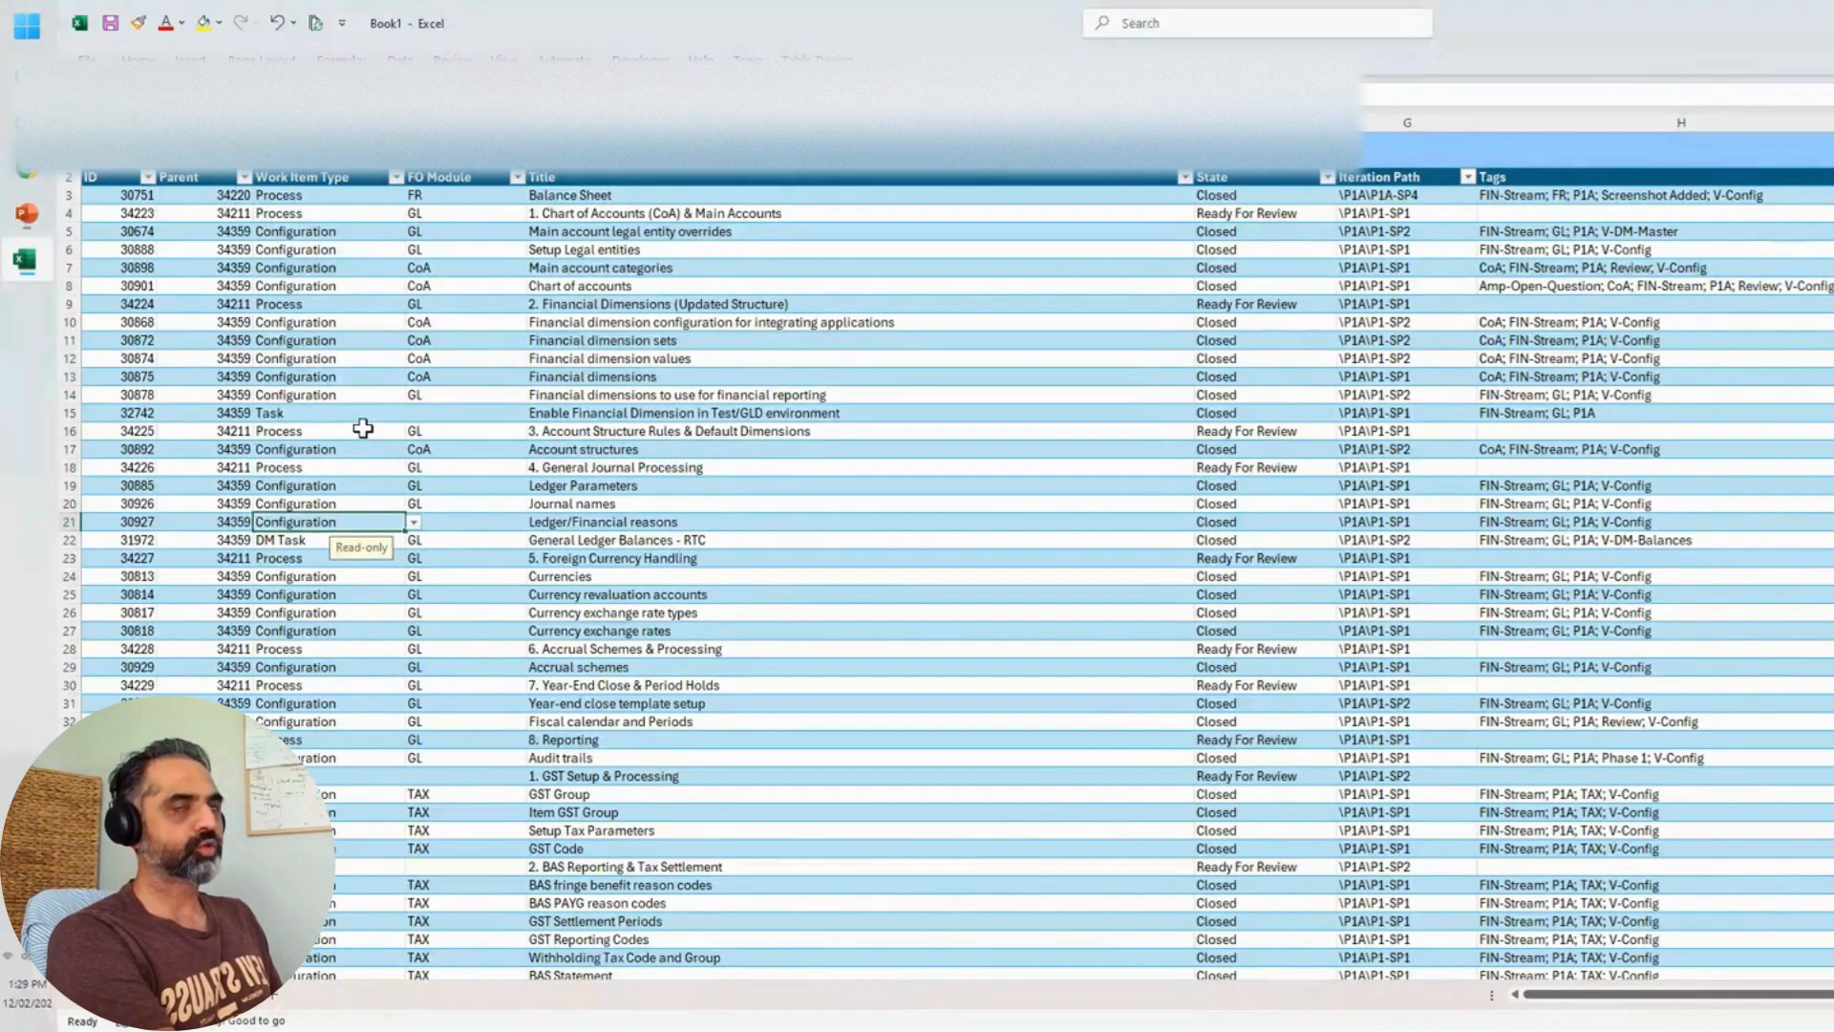
pyautogui.click(459, 446)
pyautogui.click(454, 543)
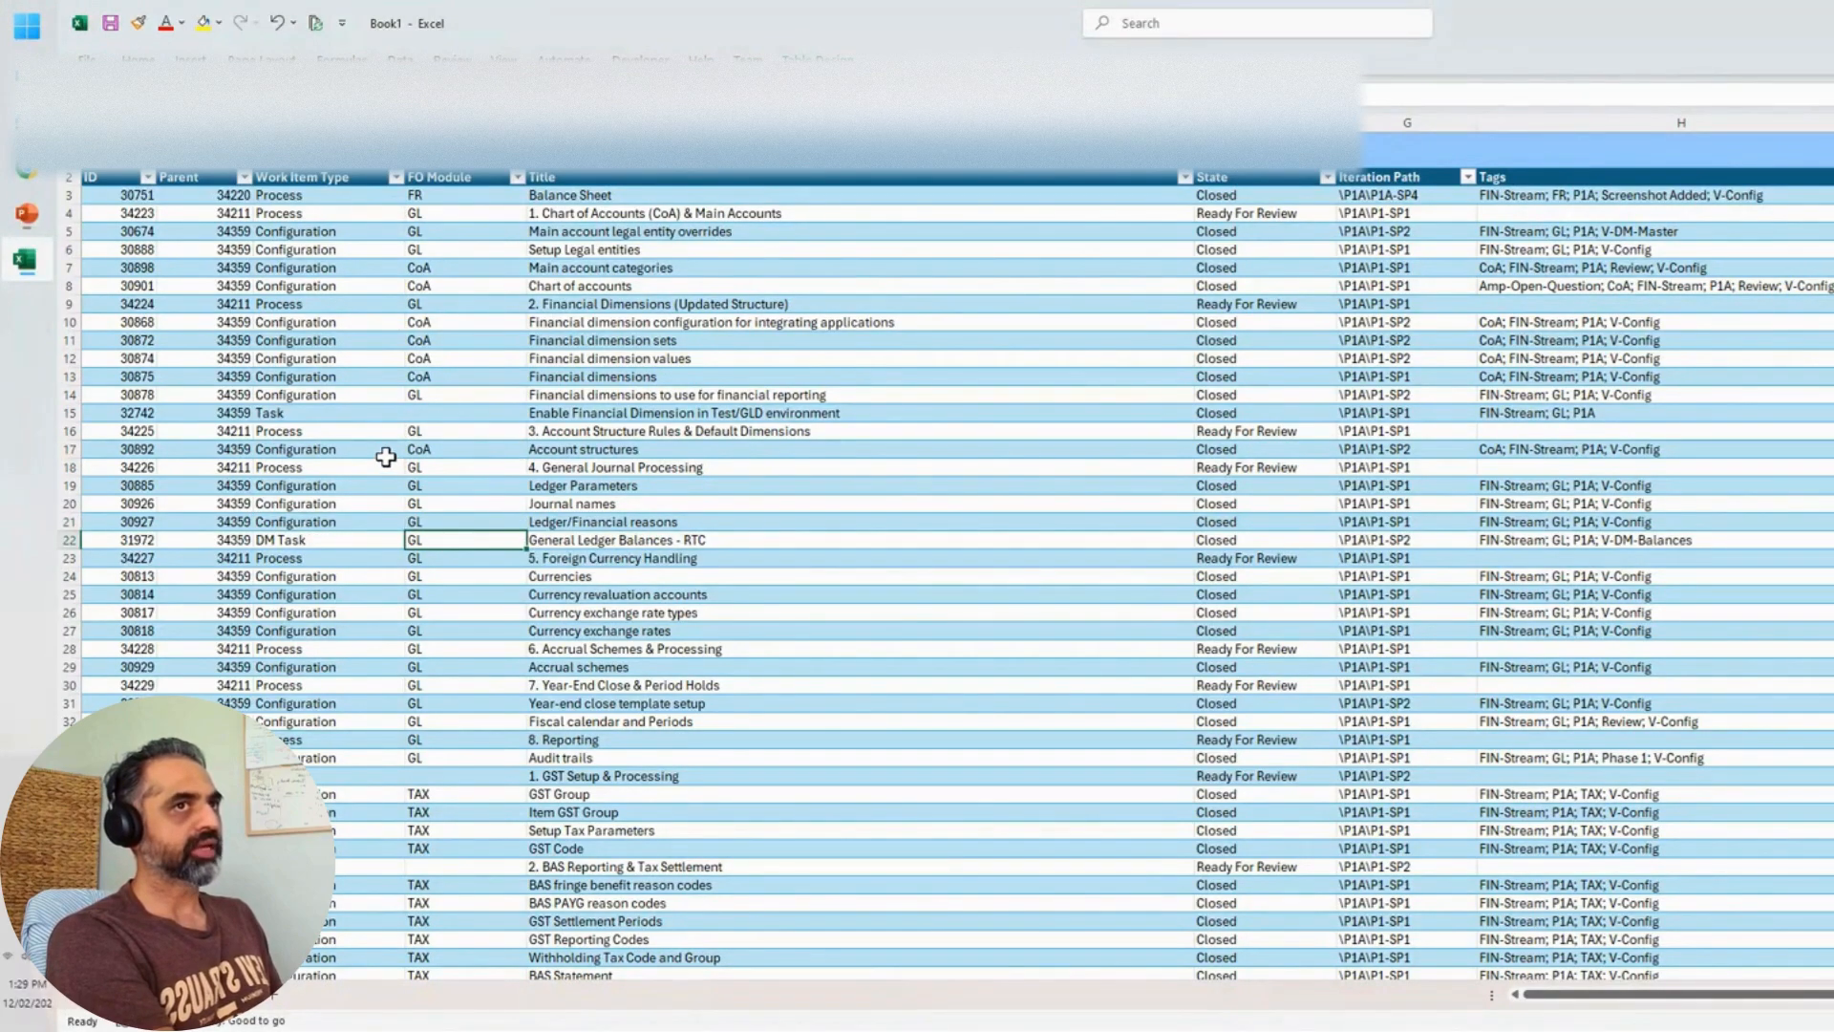
pyautogui.click(494, 463)
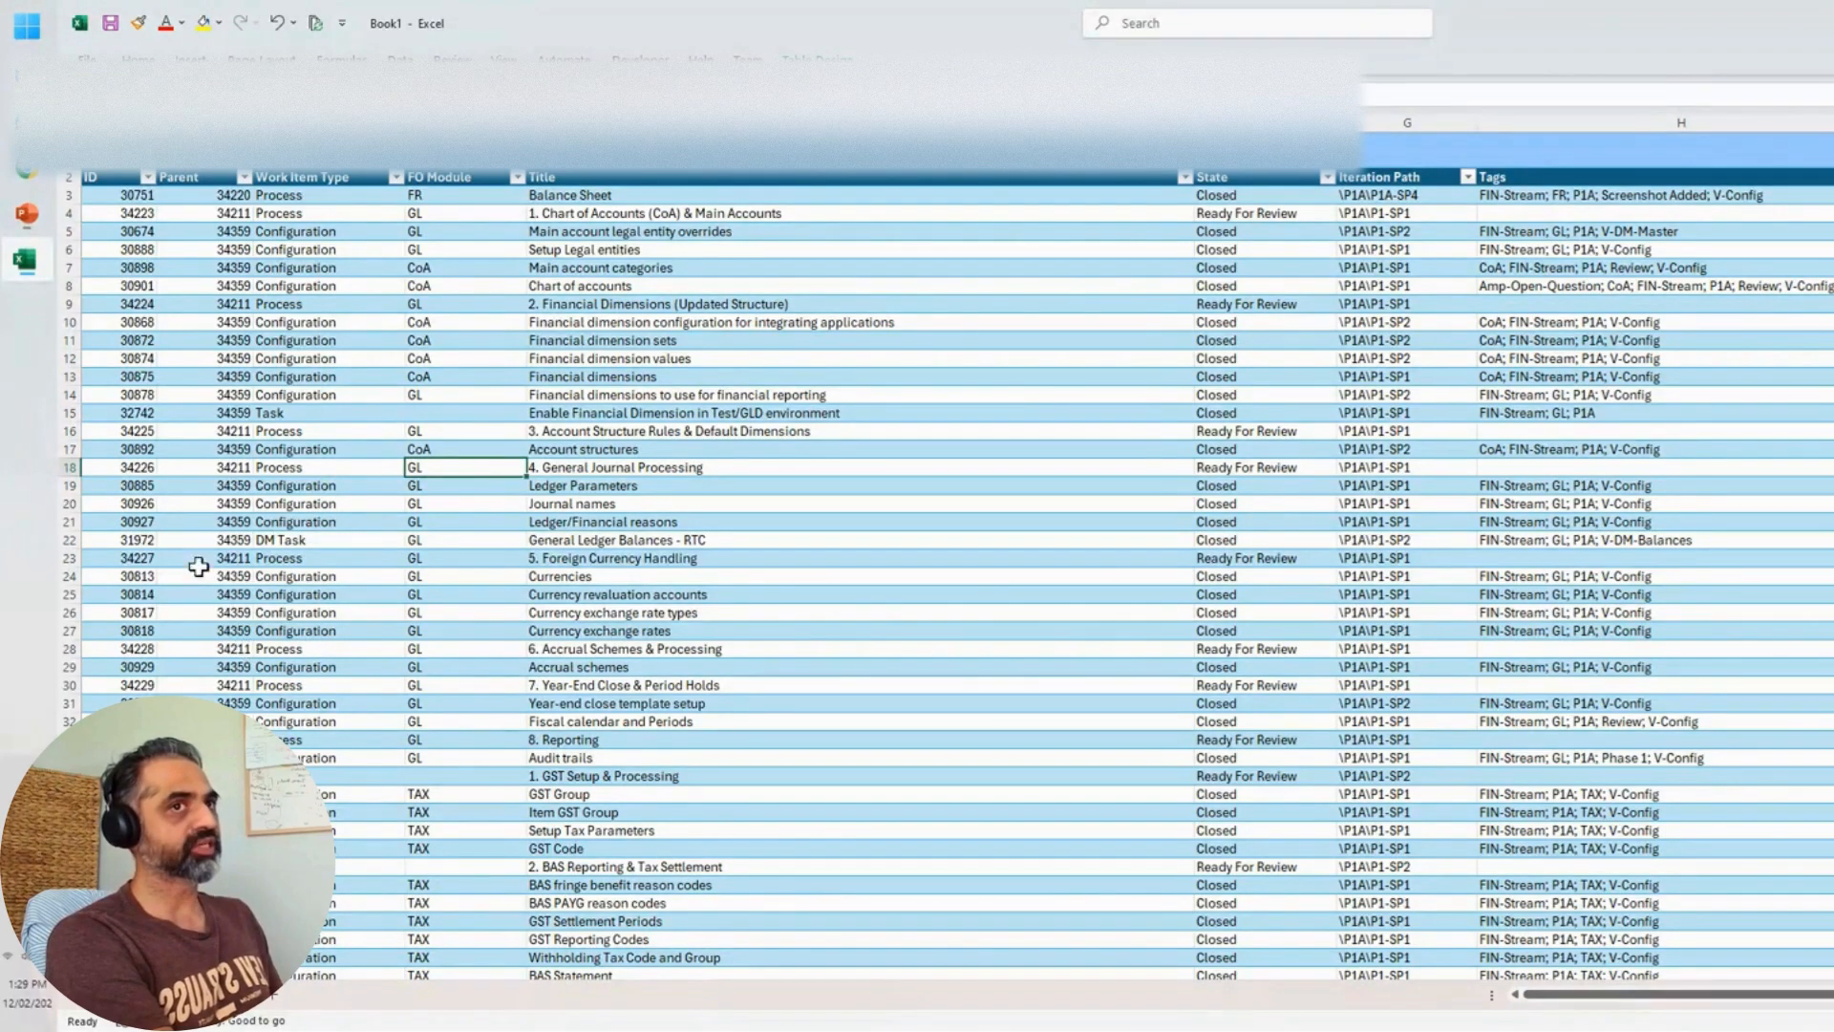
# Step: Switch to the Amp Tracebility Matrix workbook and view the Vendor Groups entry in the Process Traceability pivot
pyautogui.moveTo(21, 274)
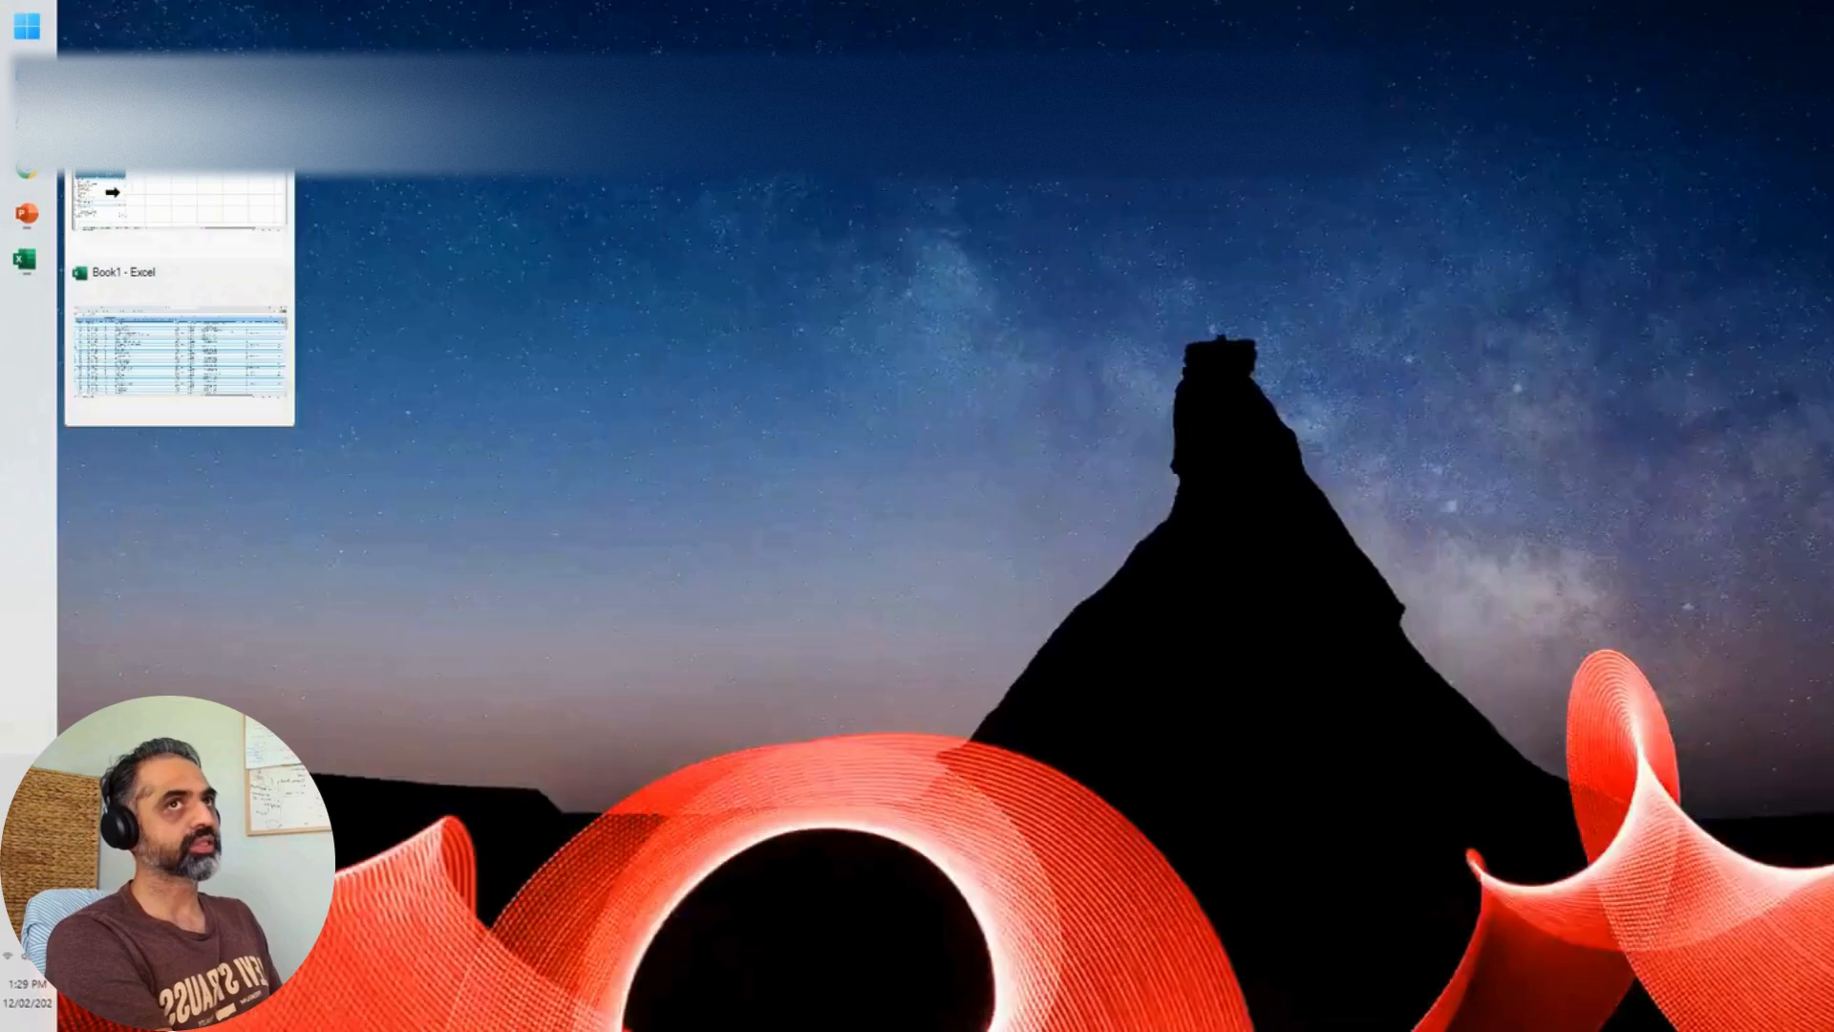
pyautogui.click(129, 203)
pyautogui.click(367, 611)
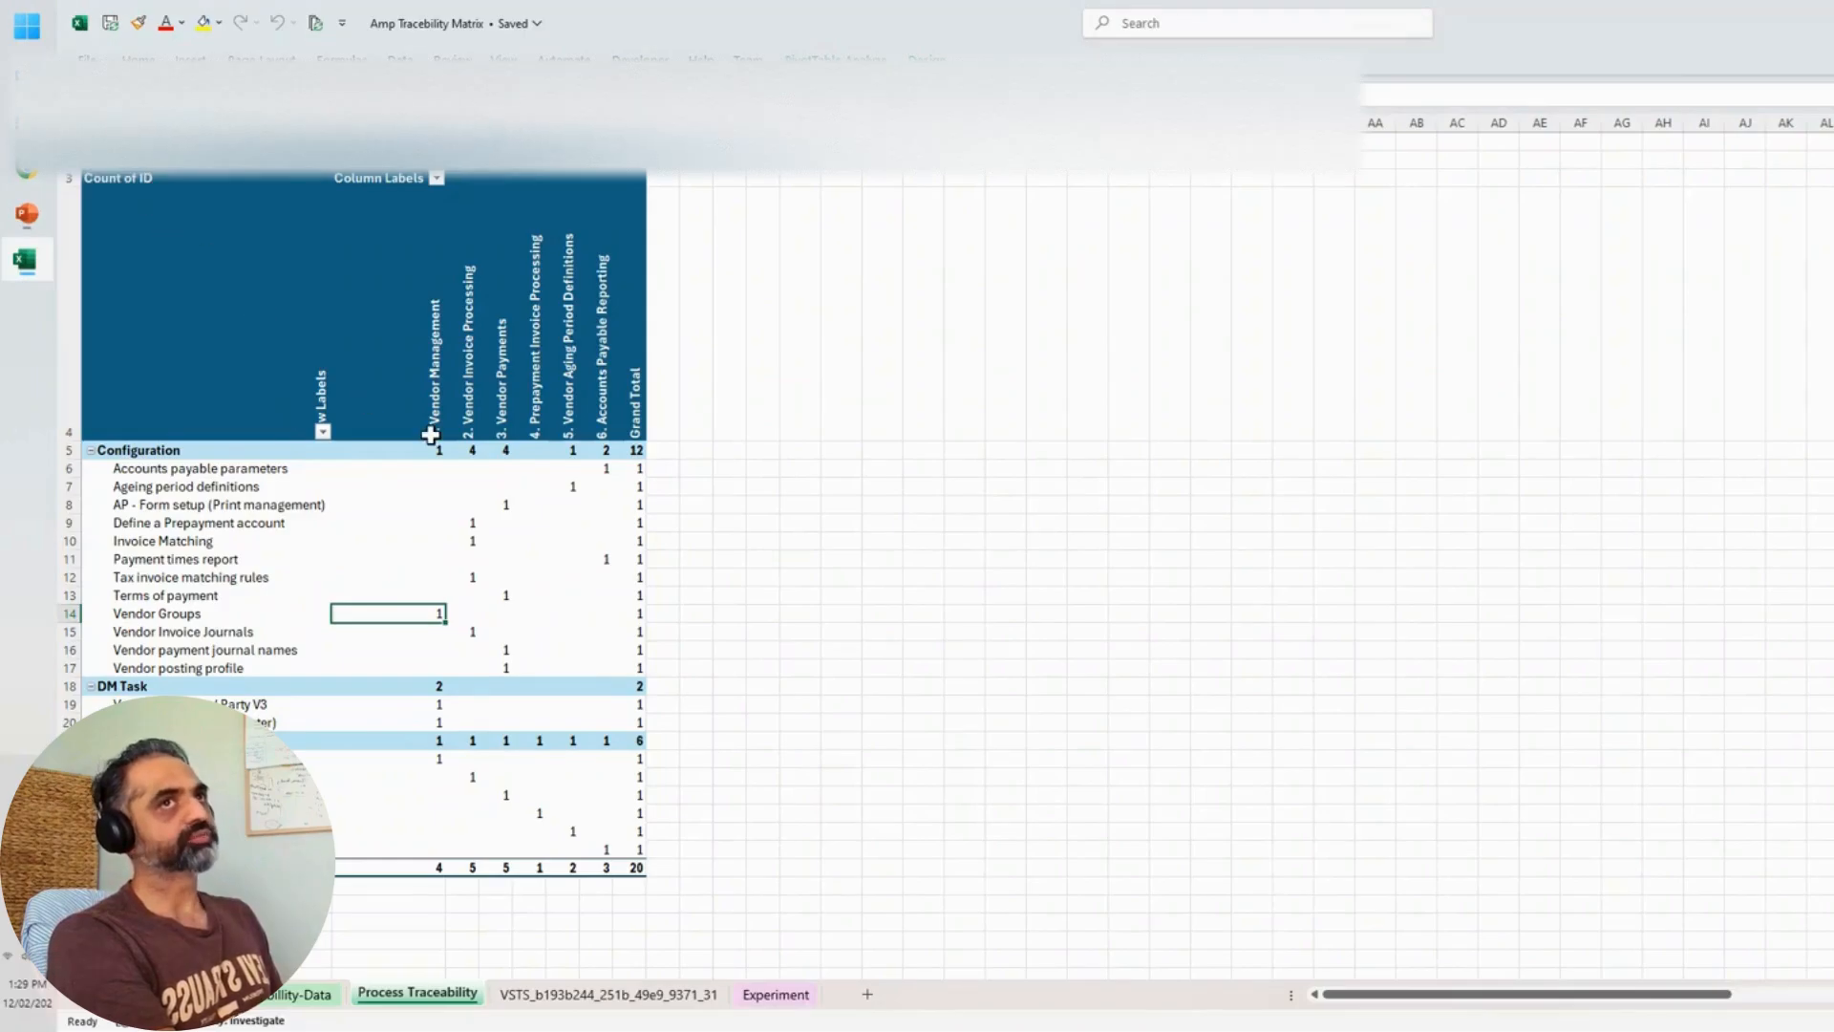
# Step: Return to Book1, select the entire imported work item table and load it into Power Query as a table/range source
pyautogui.moveTo(25, 267)
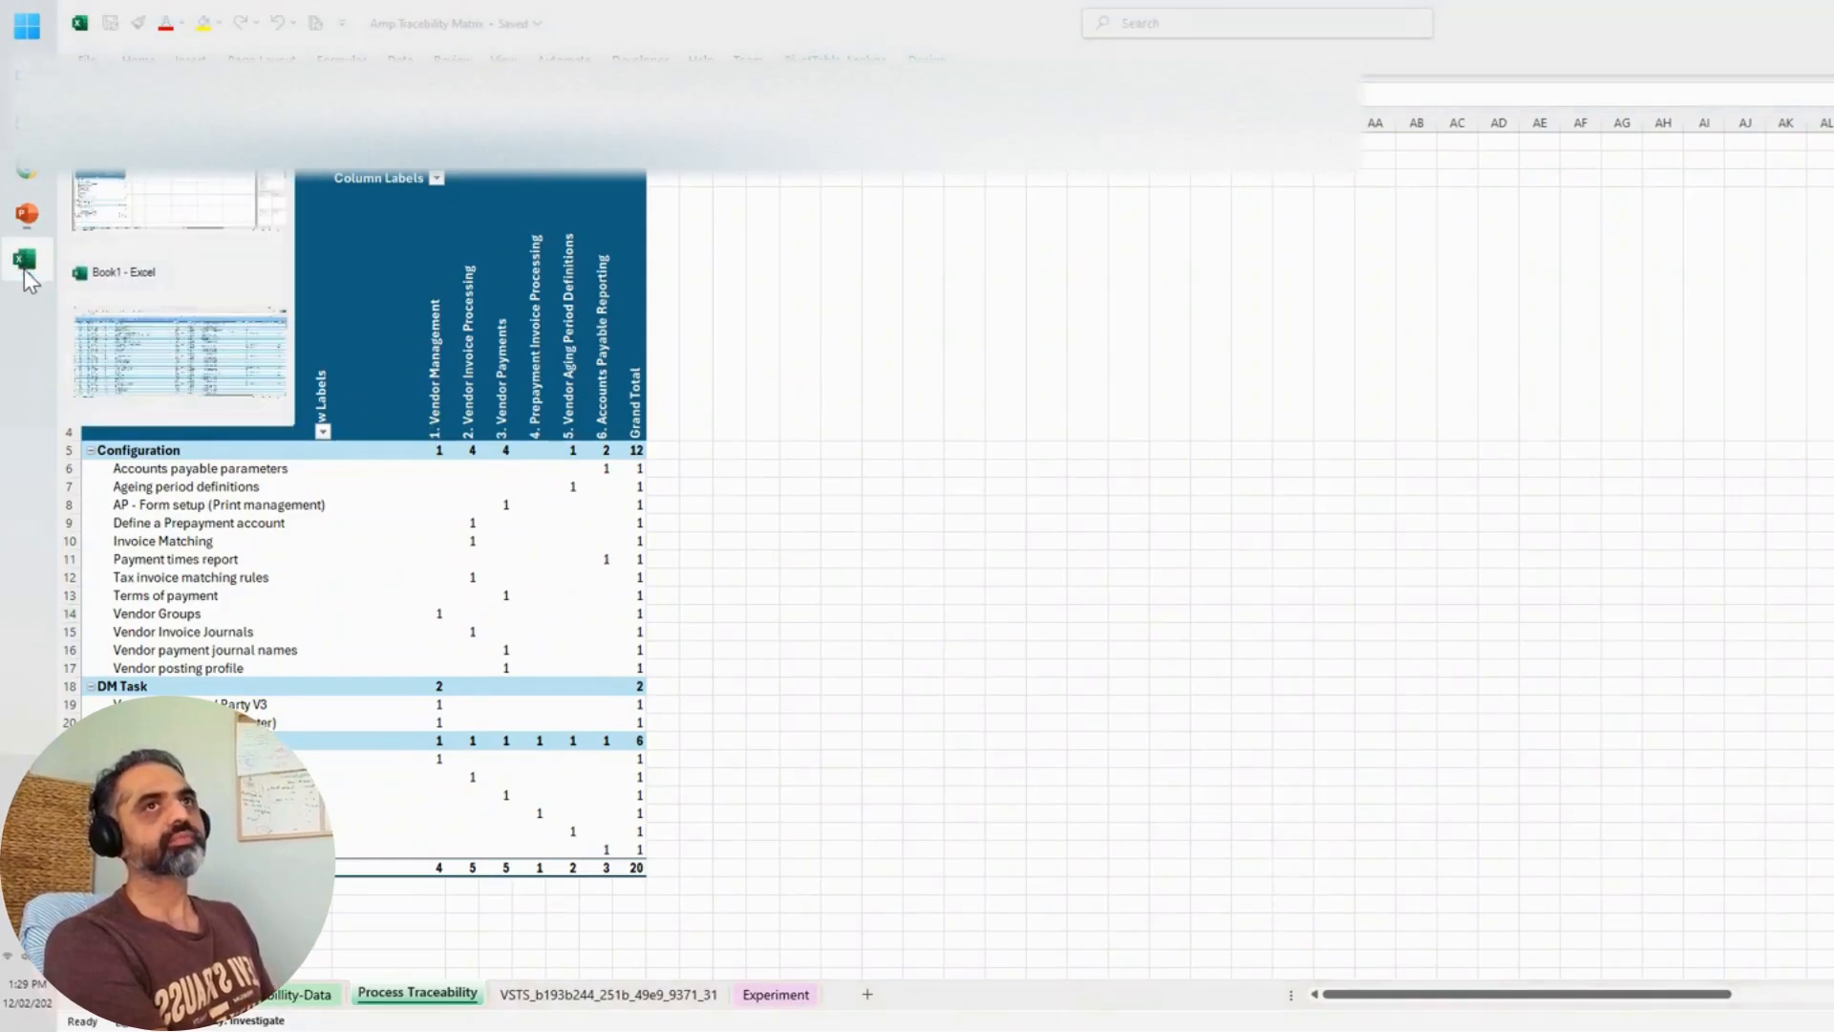
pyautogui.click(117, 351)
pyautogui.click(306, 518)
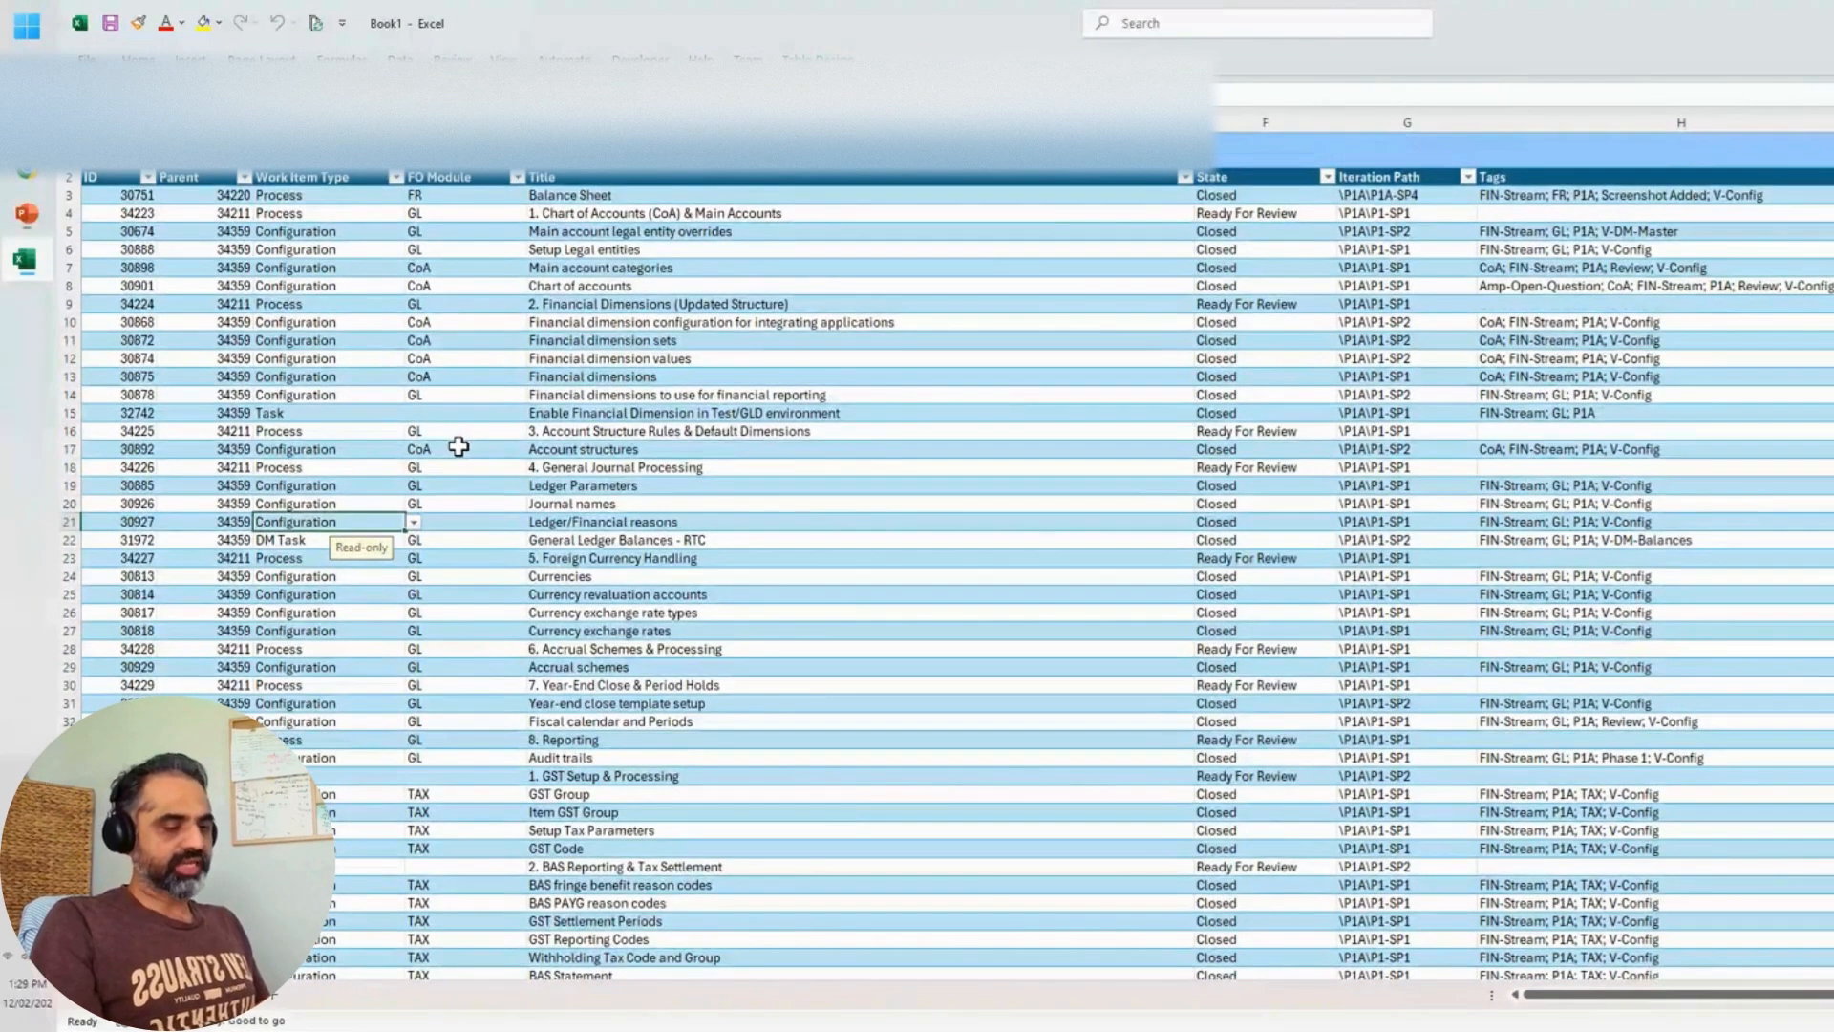
pyautogui.hotkey('ctrl', 'a')
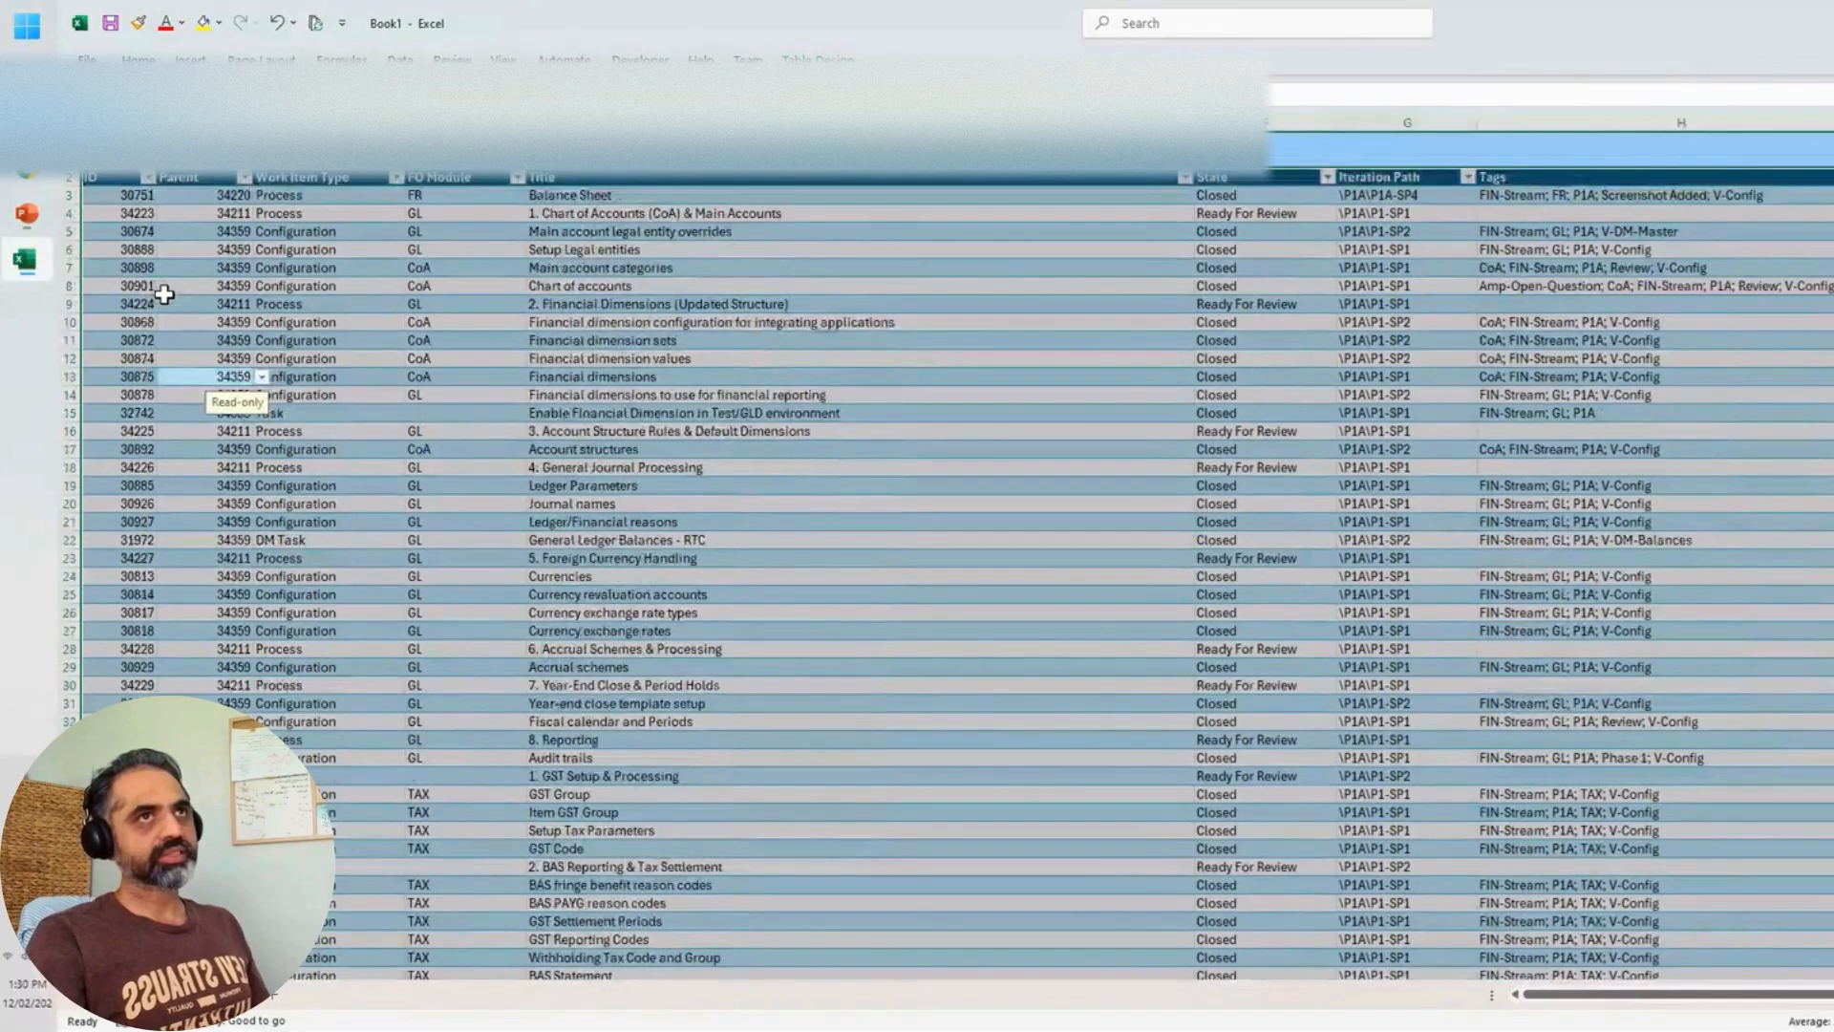
pyautogui.scroll(-14, 164, 295)
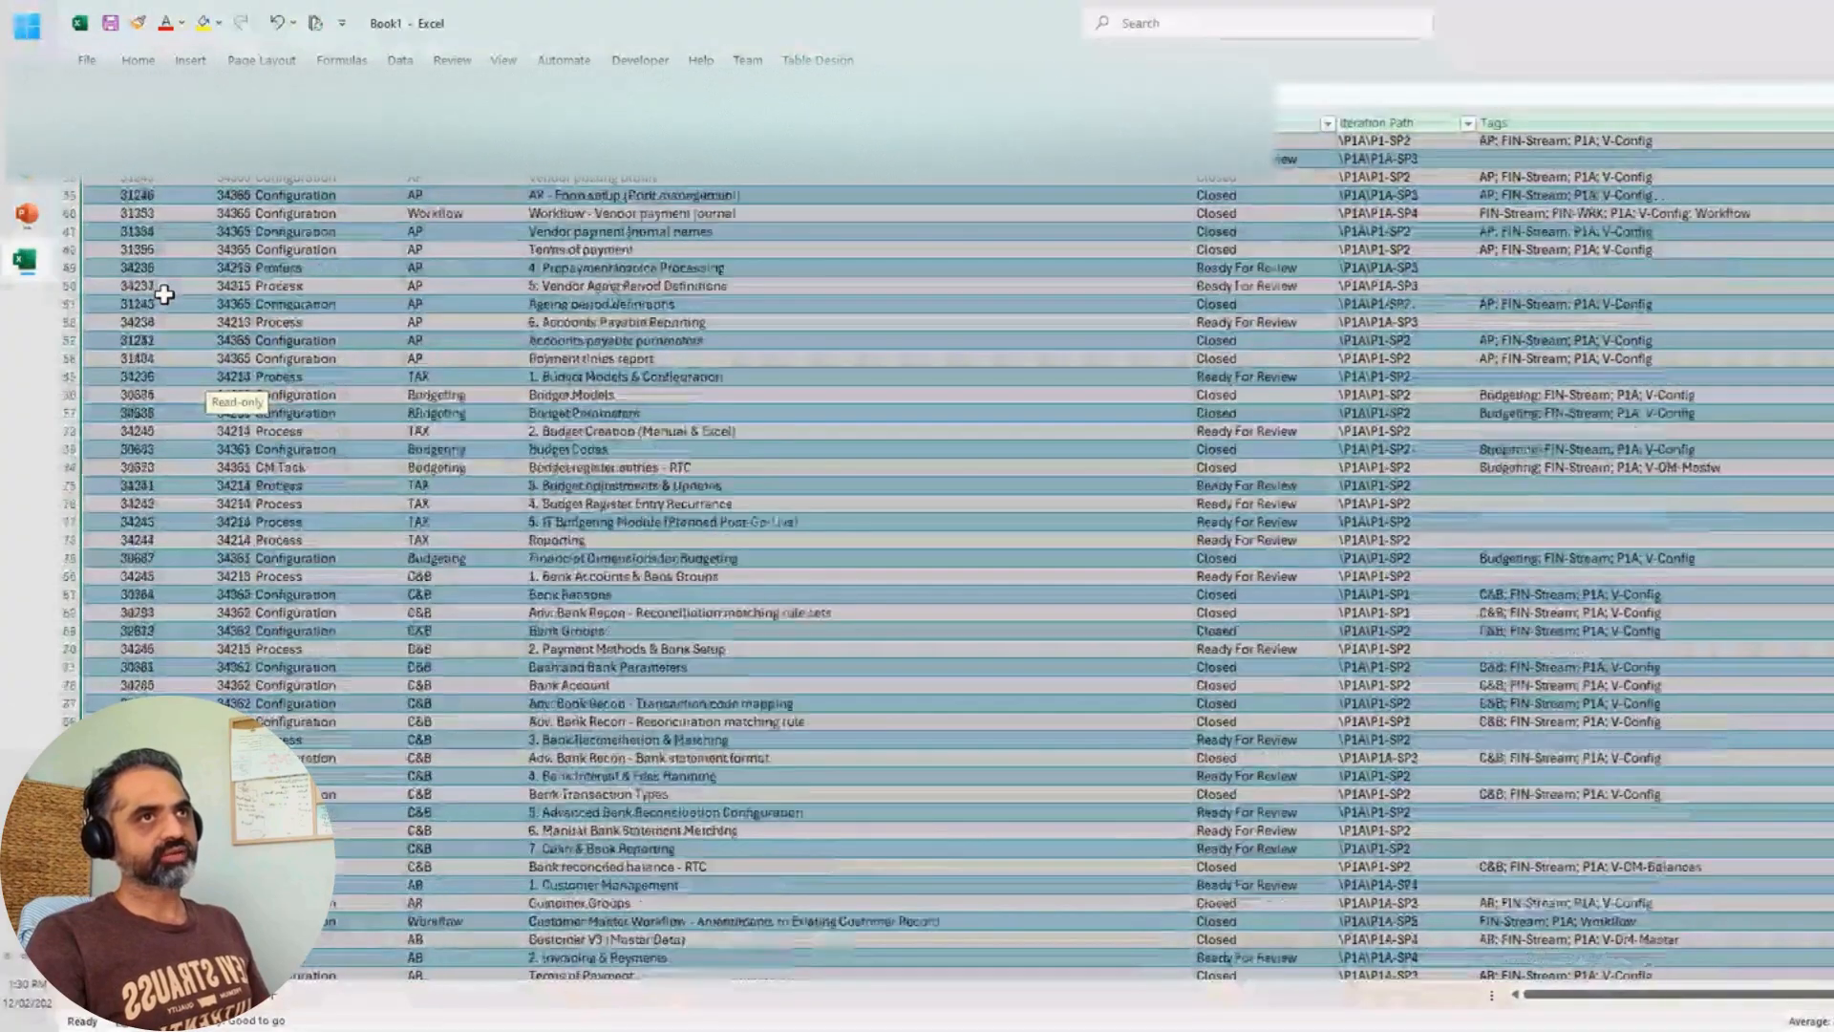
pyautogui.scroll(14, 164, 287)
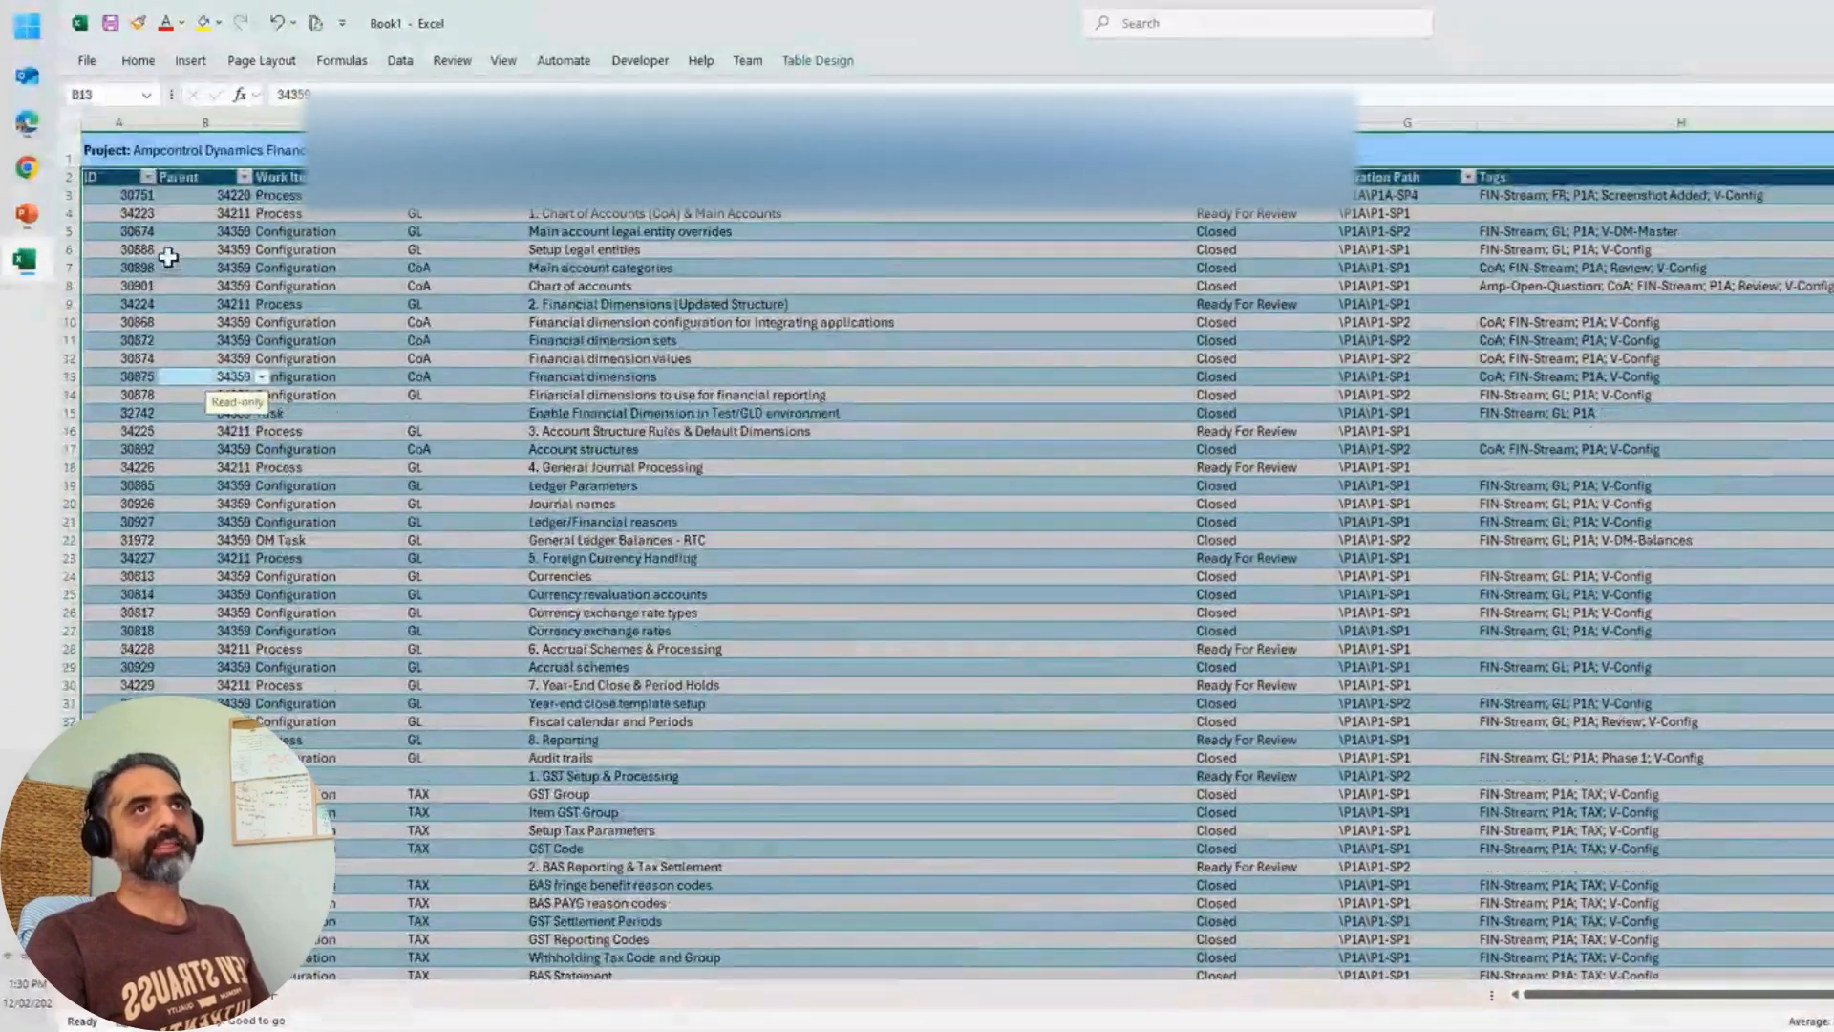
pyautogui.click(401, 60)
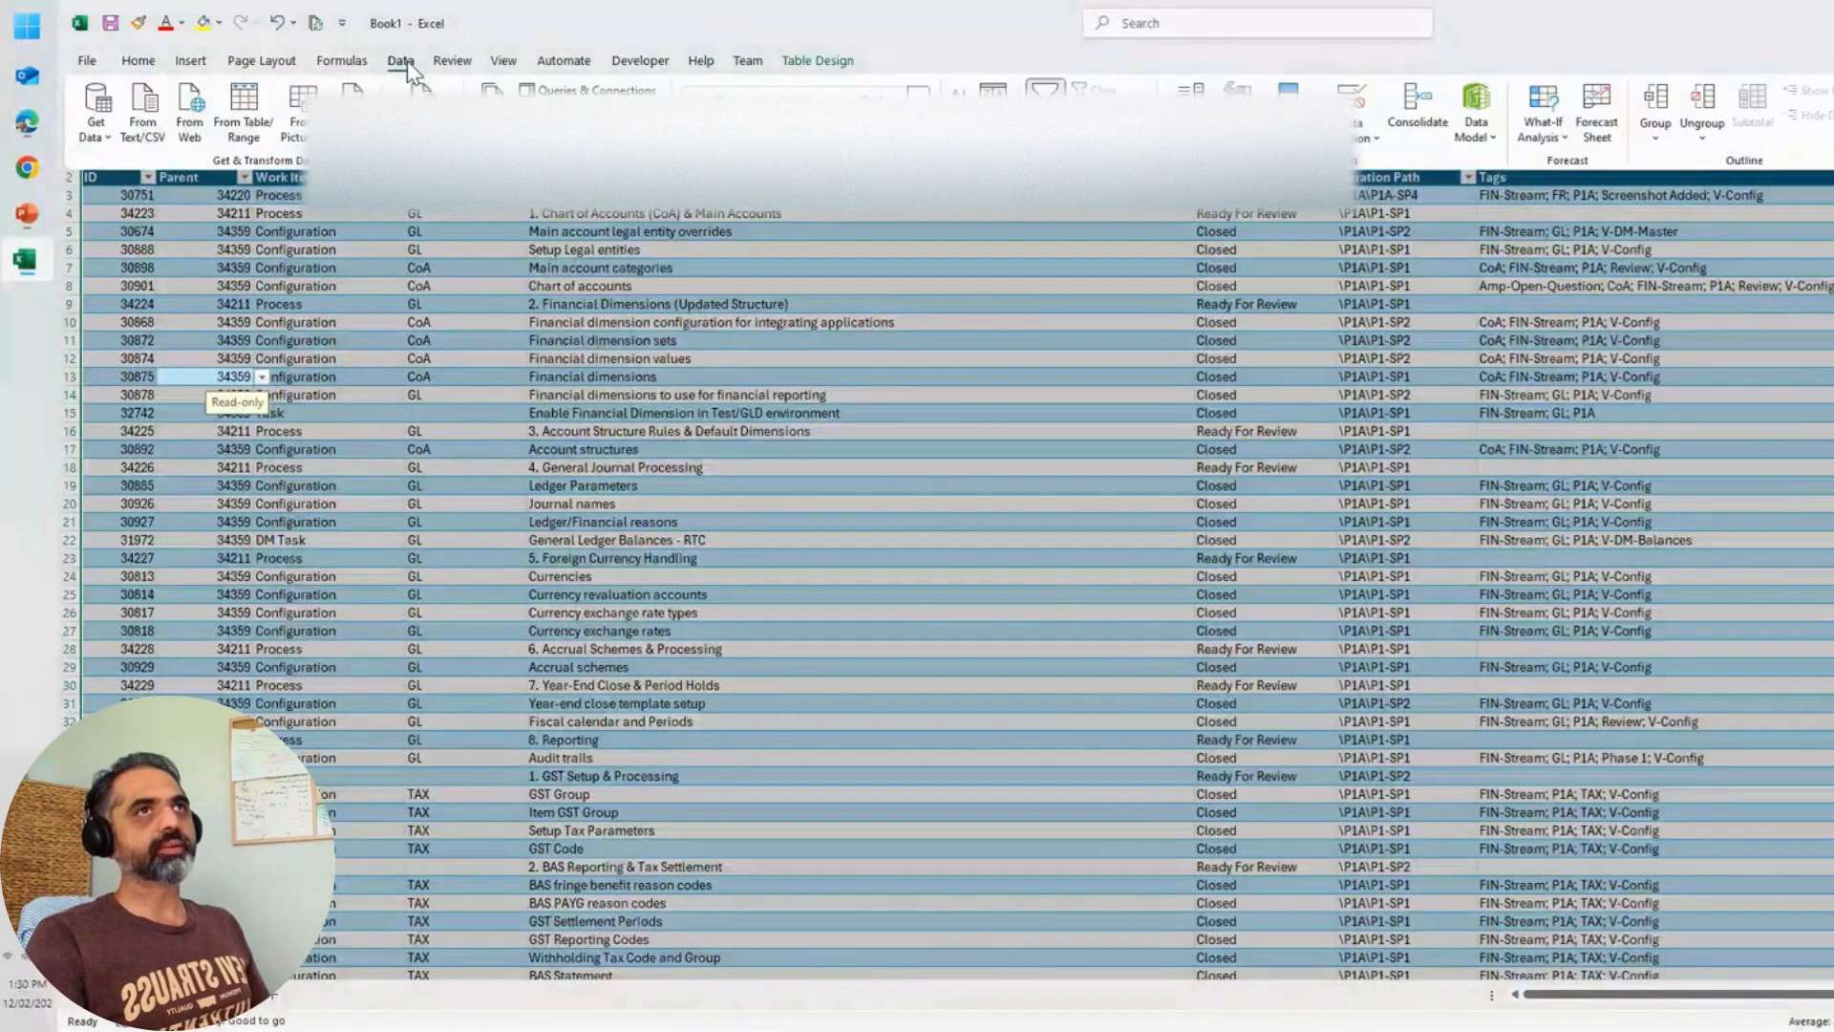
pyautogui.click(107, 136)
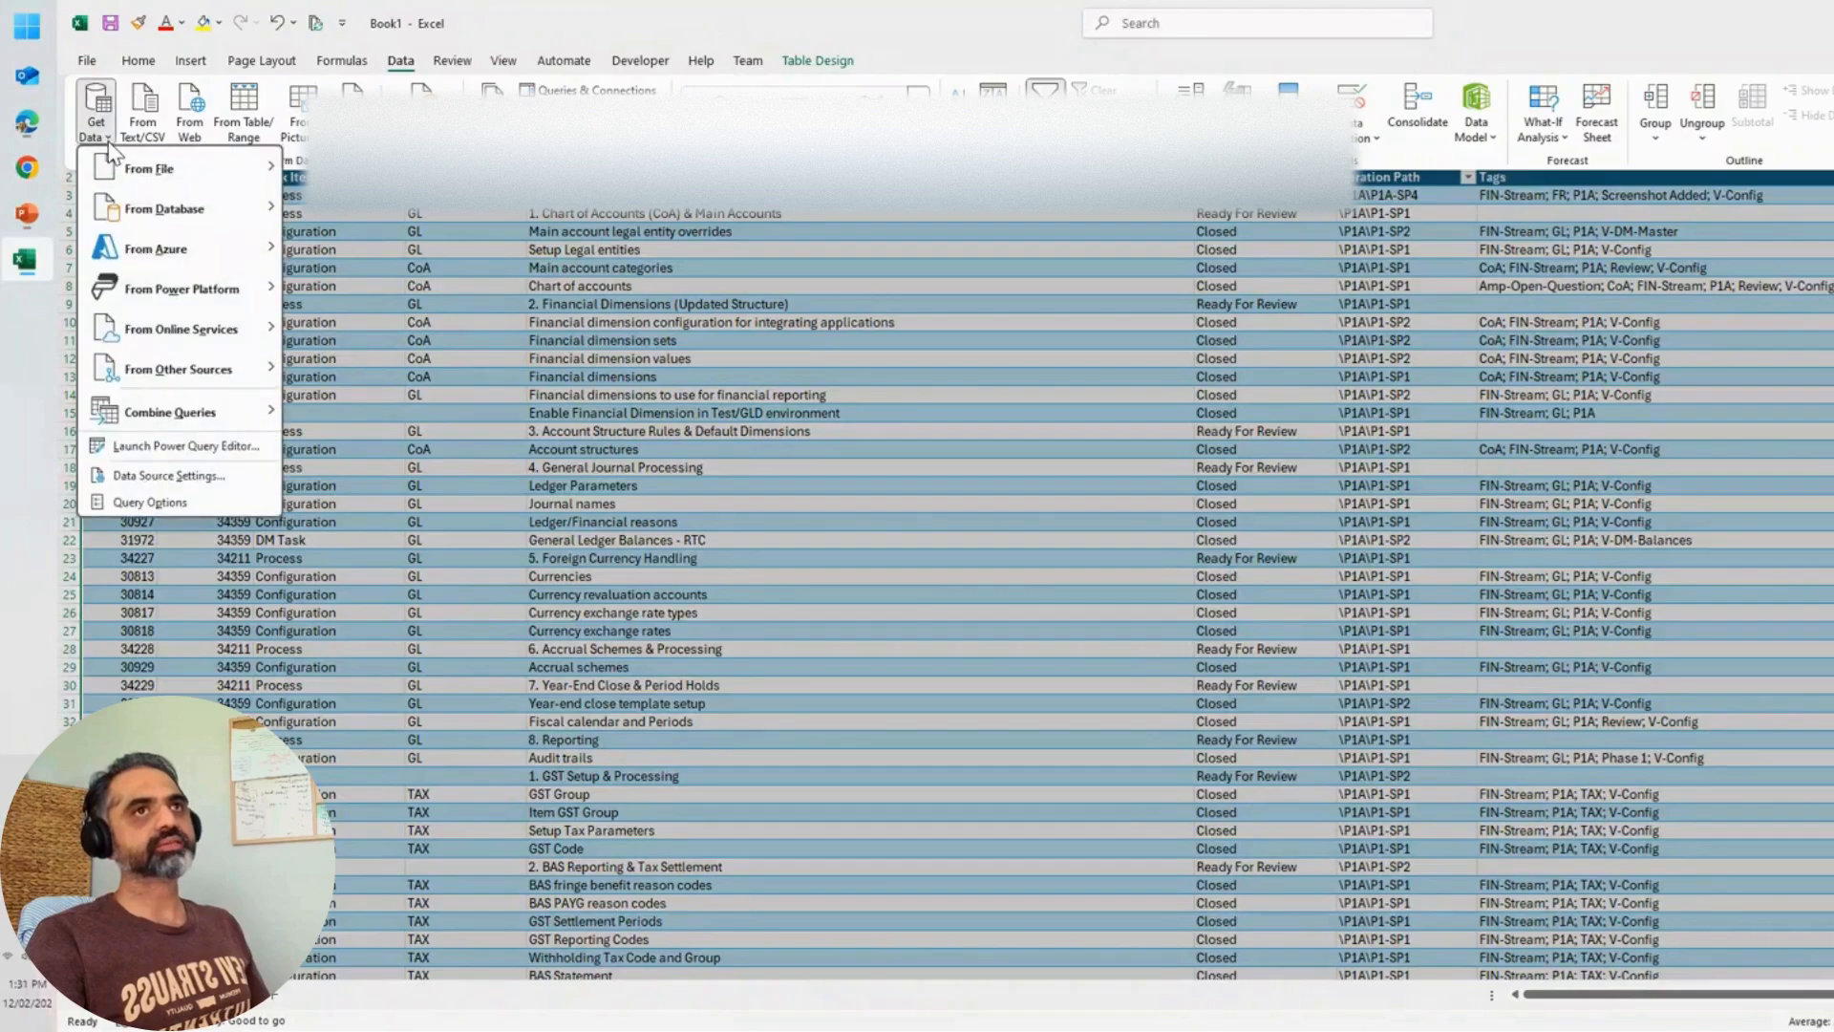
pyautogui.moveTo(185, 371)
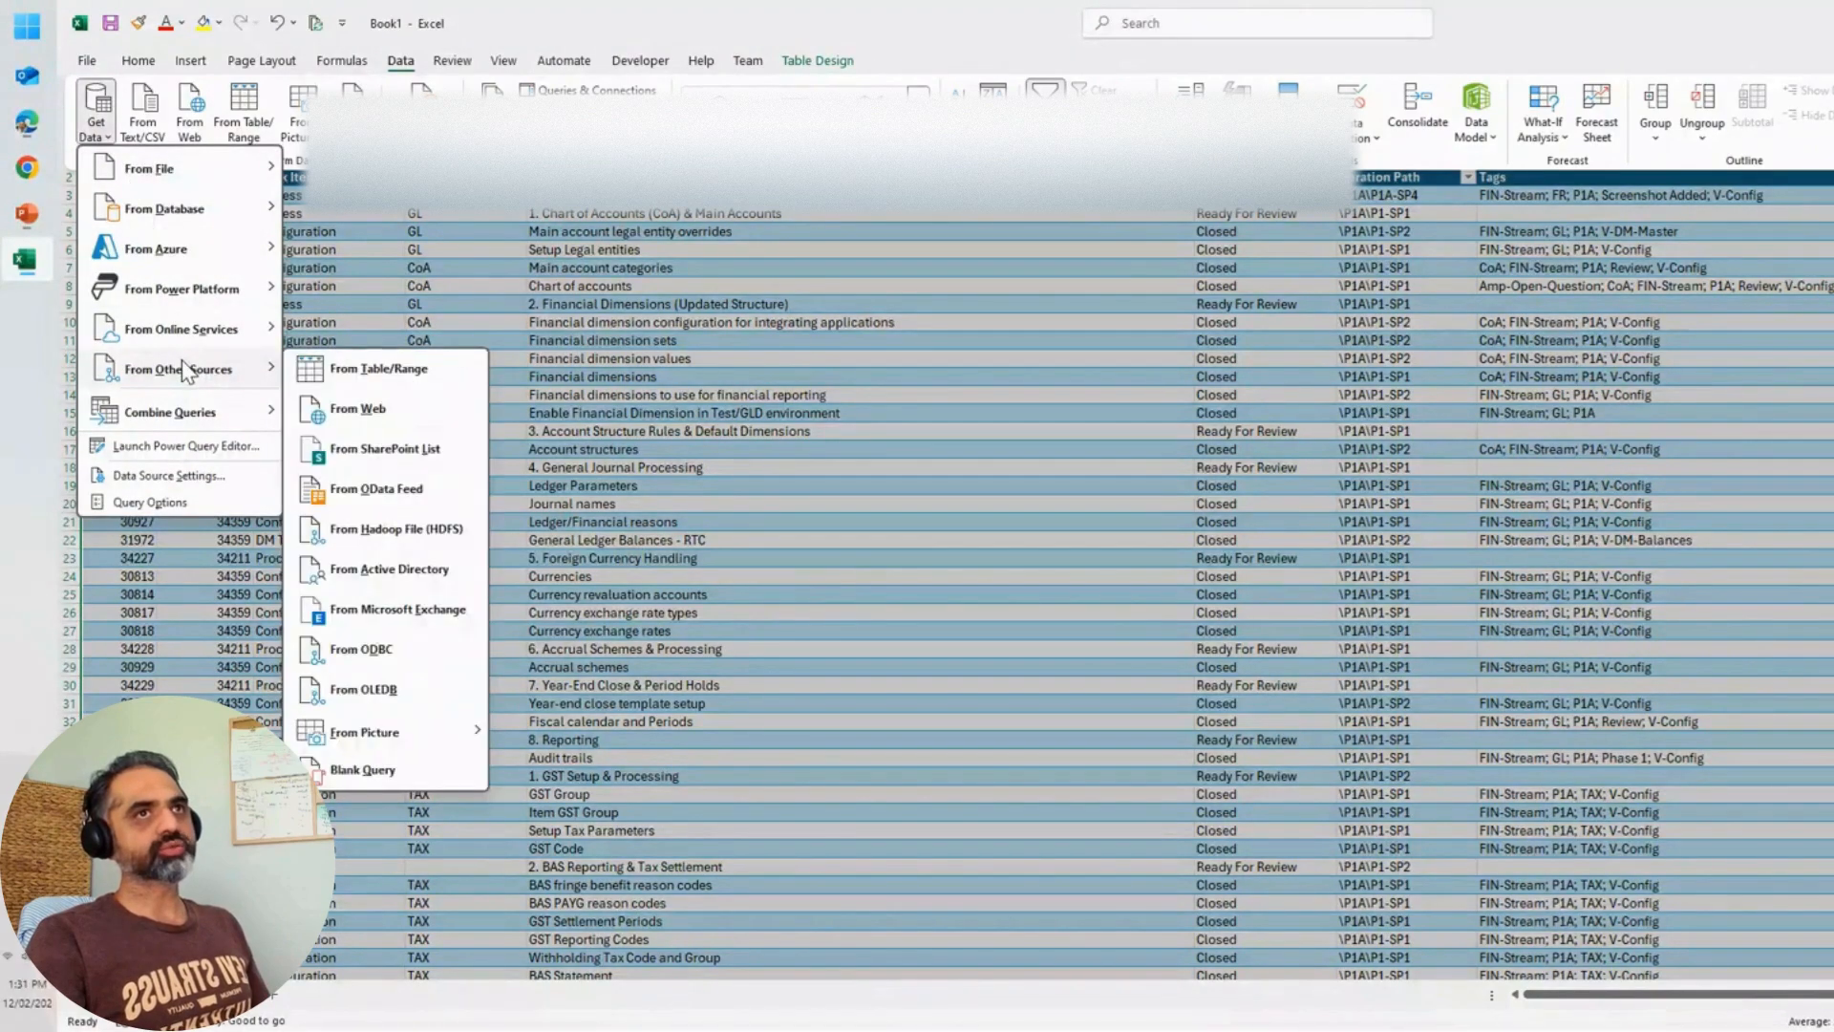
pyautogui.click(367, 382)
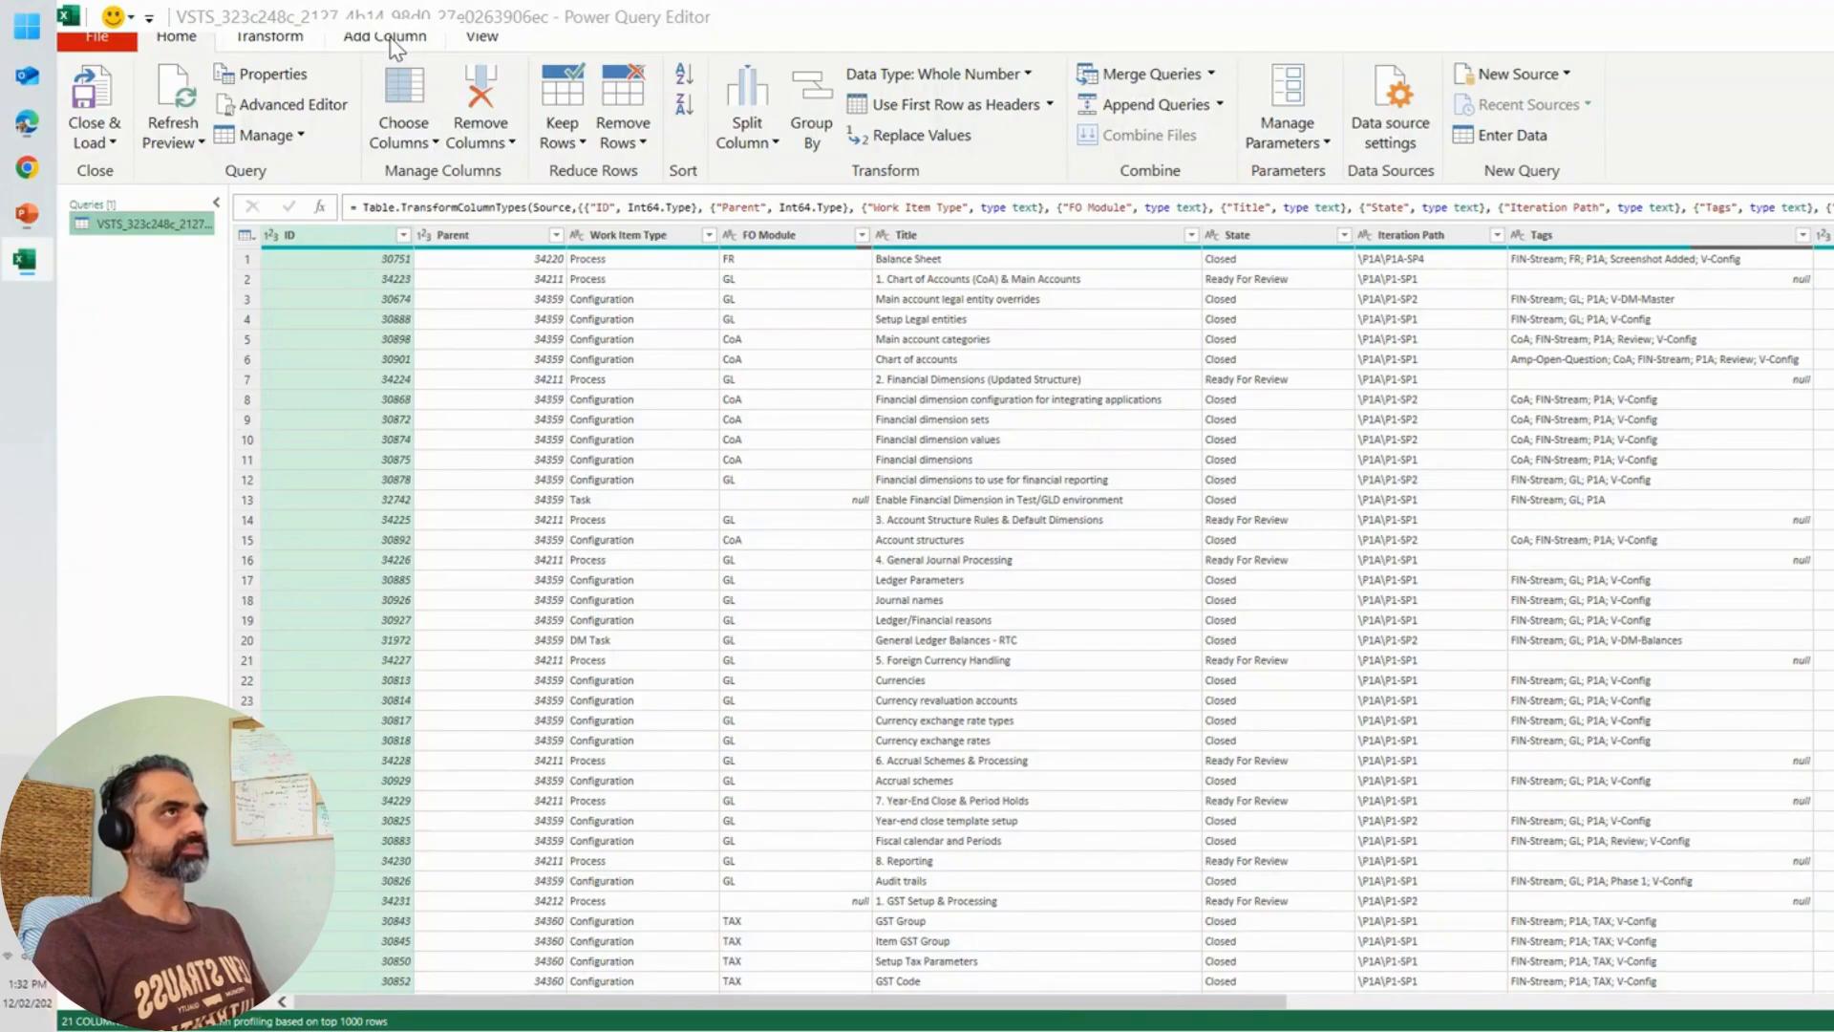
# Step: Add a custom column named LinkedProcessID with the formula if [Work Item Type] = "Process" then [ID] else null
pyautogui.click(387, 39)
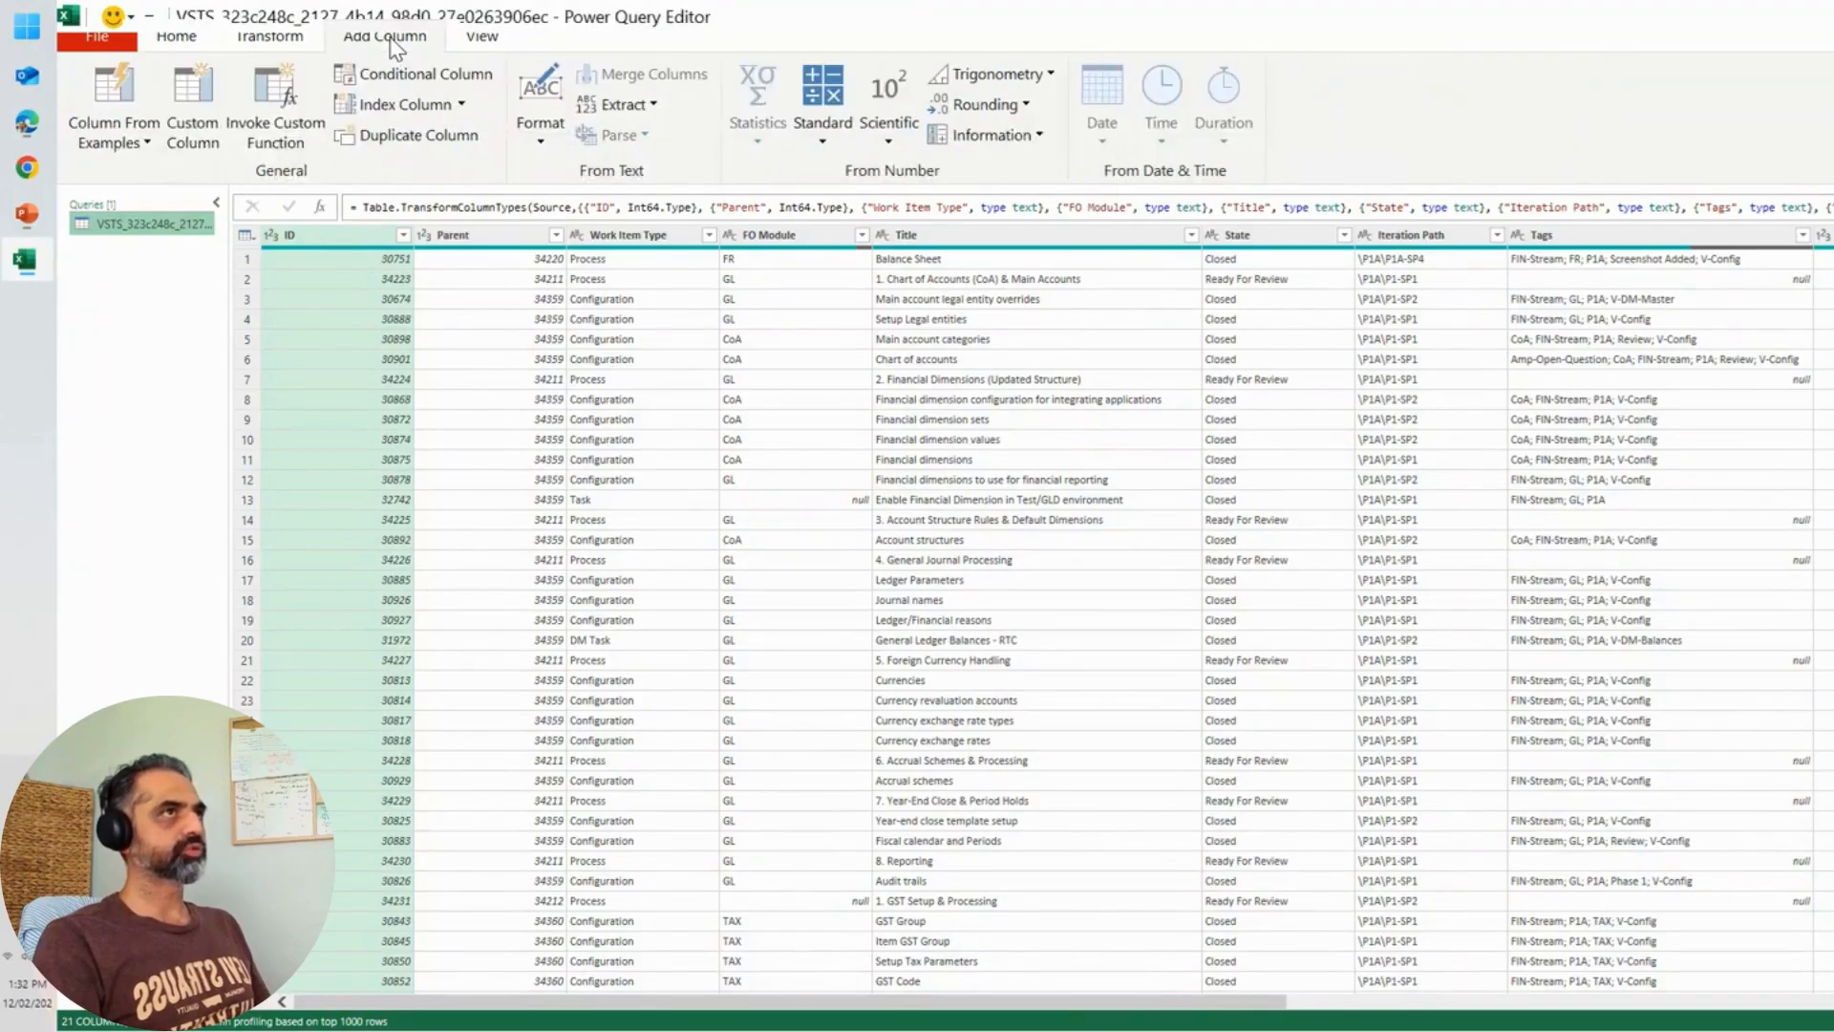
pyautogui.click(194, 125)
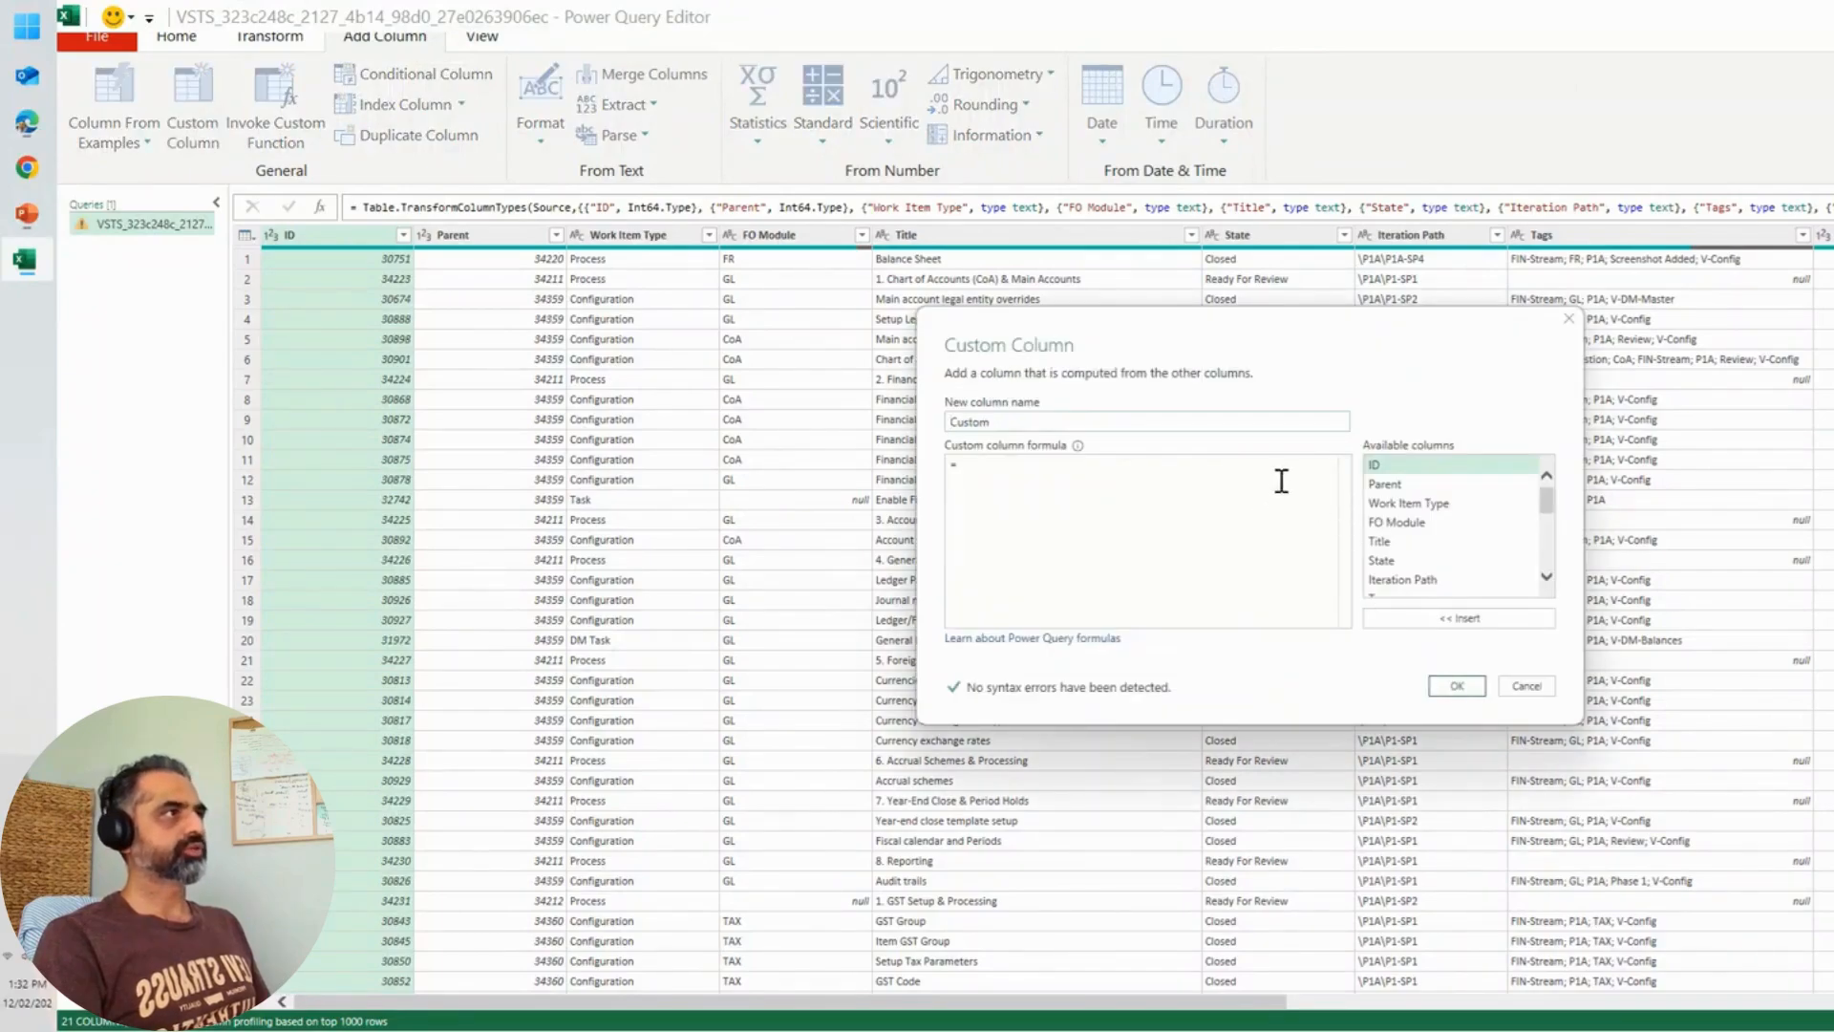
pyautogui.moveTo(1023, 421); pyautogui.dragTo(930, 421)
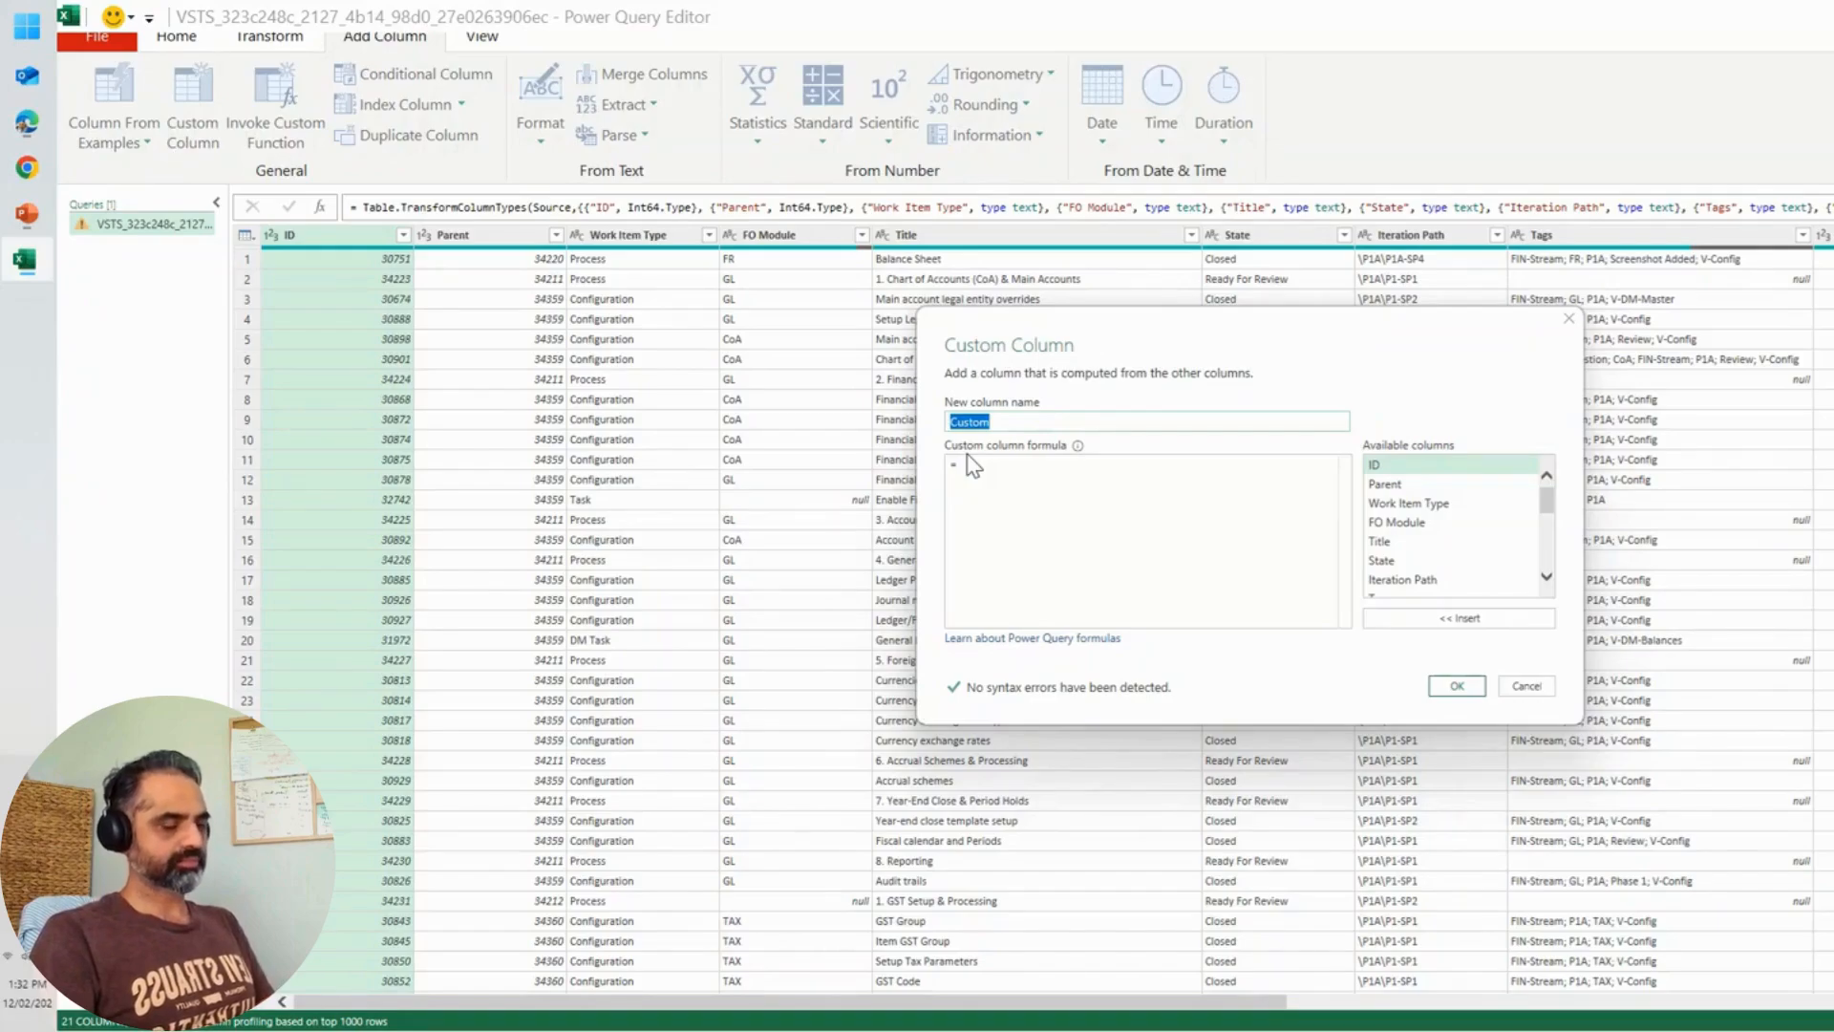
pyautogui.write('Lin')
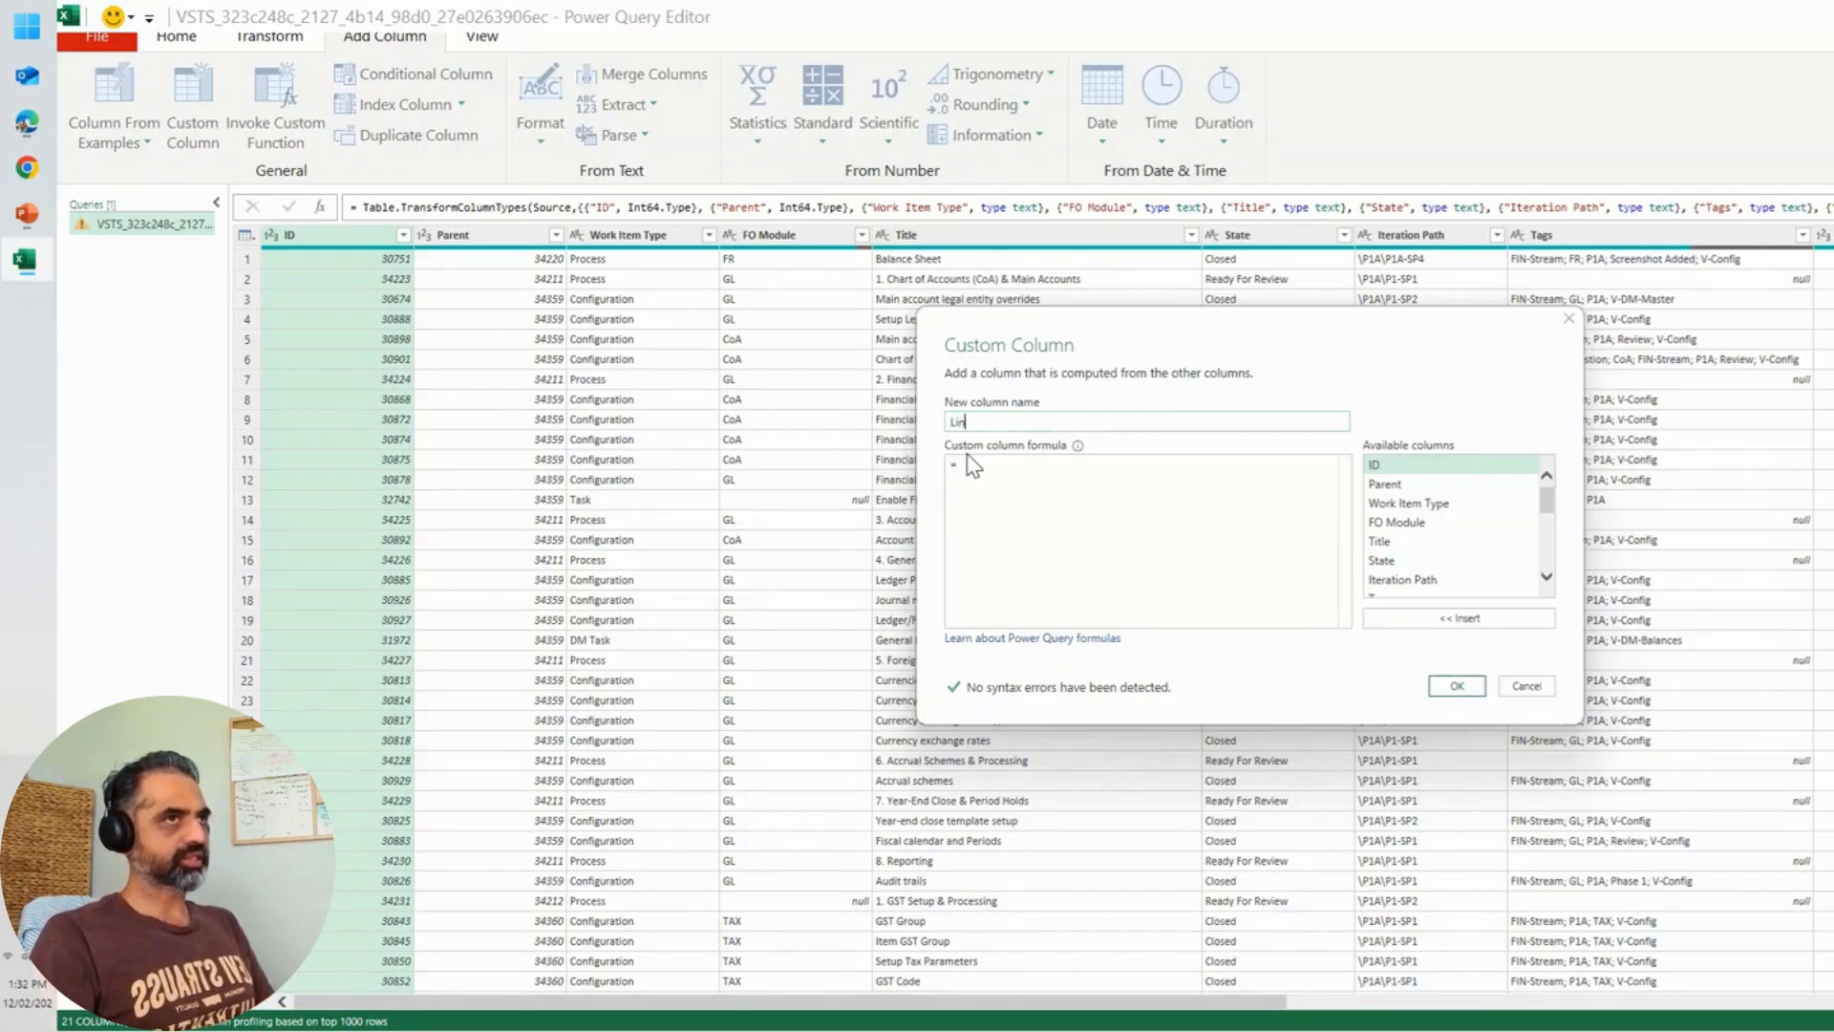
pyautogui.write('kedProcessID')
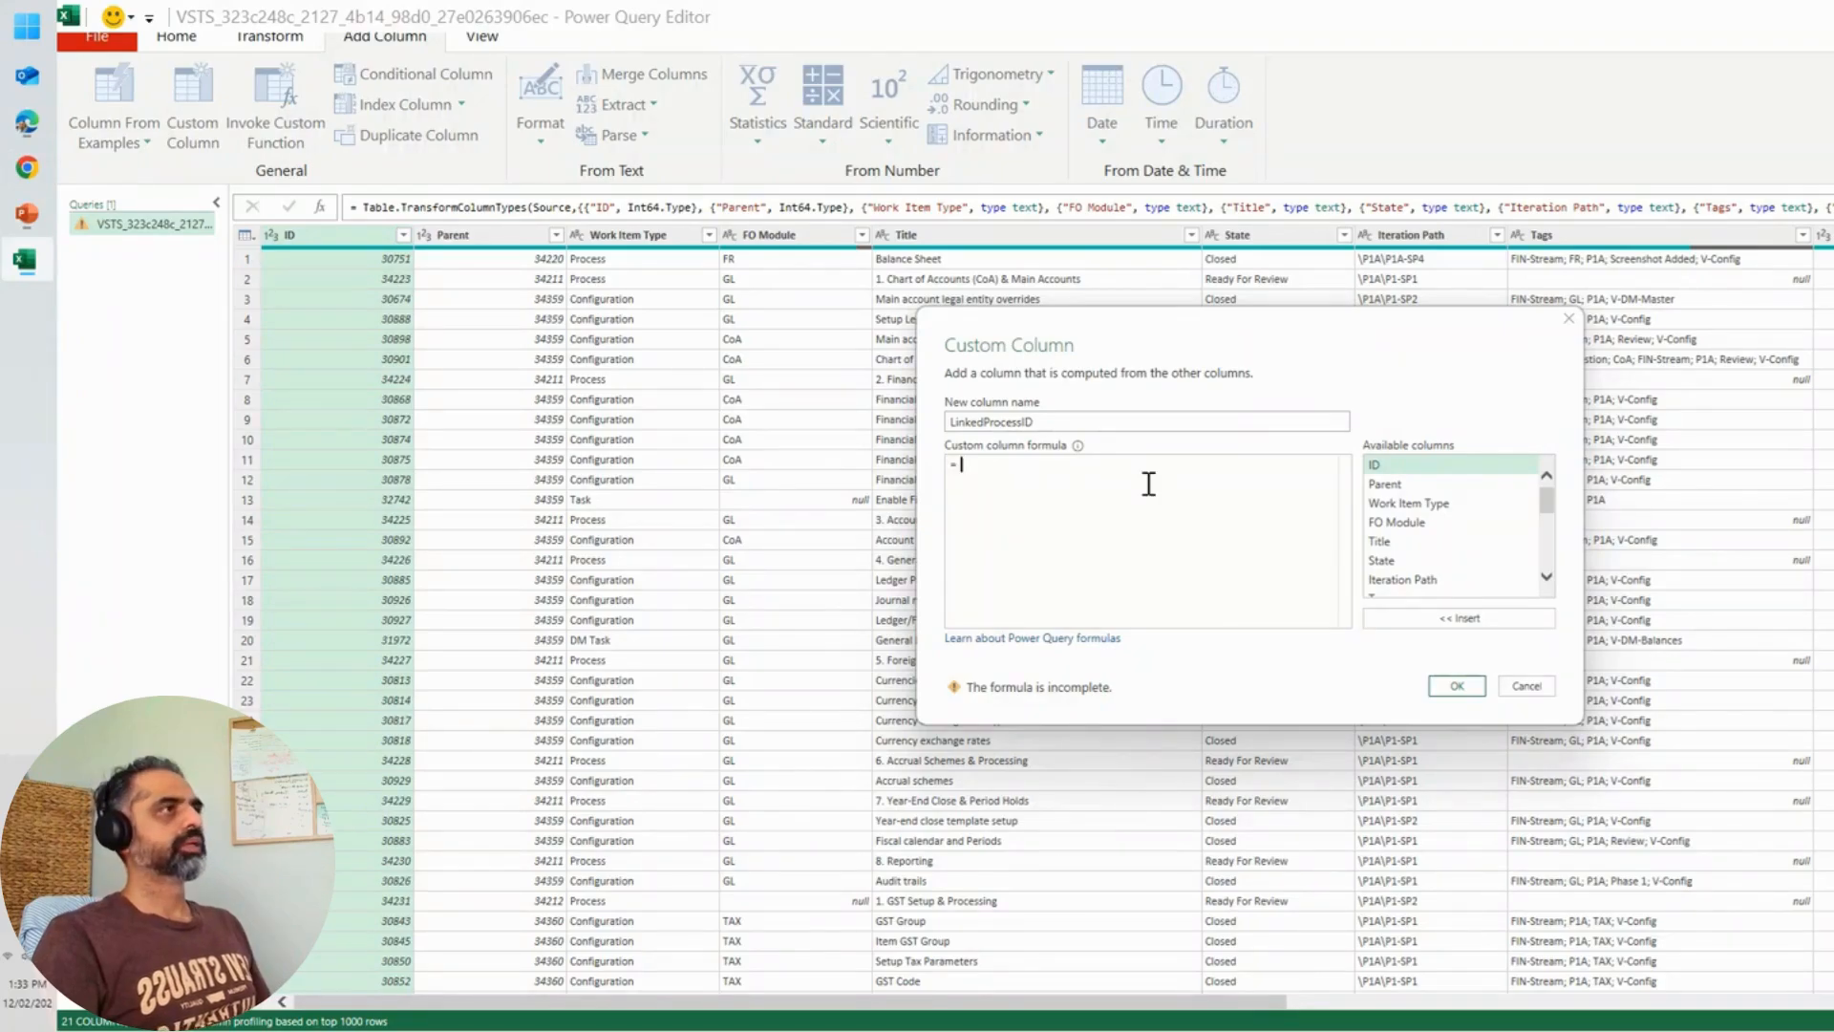
pyautogui.write('if [Work Item Type] = "Process" then [ID] else null')
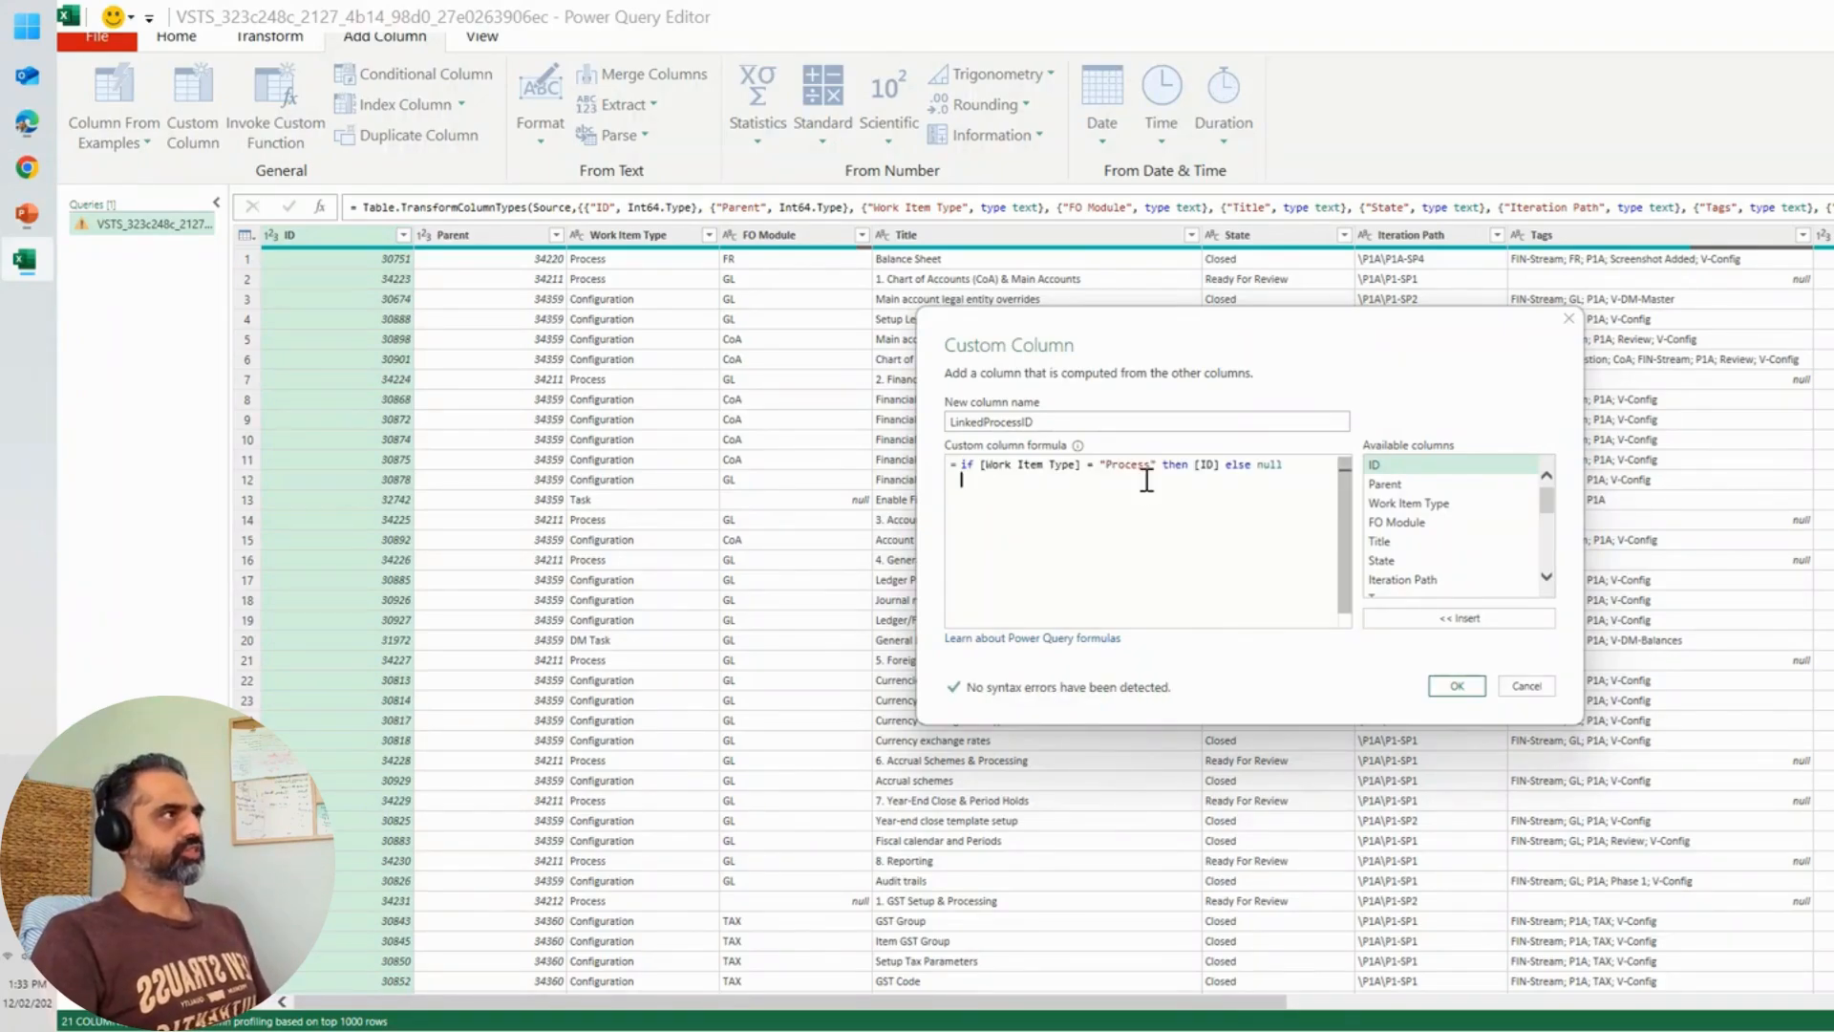
pyautogui.click(1462, 687)
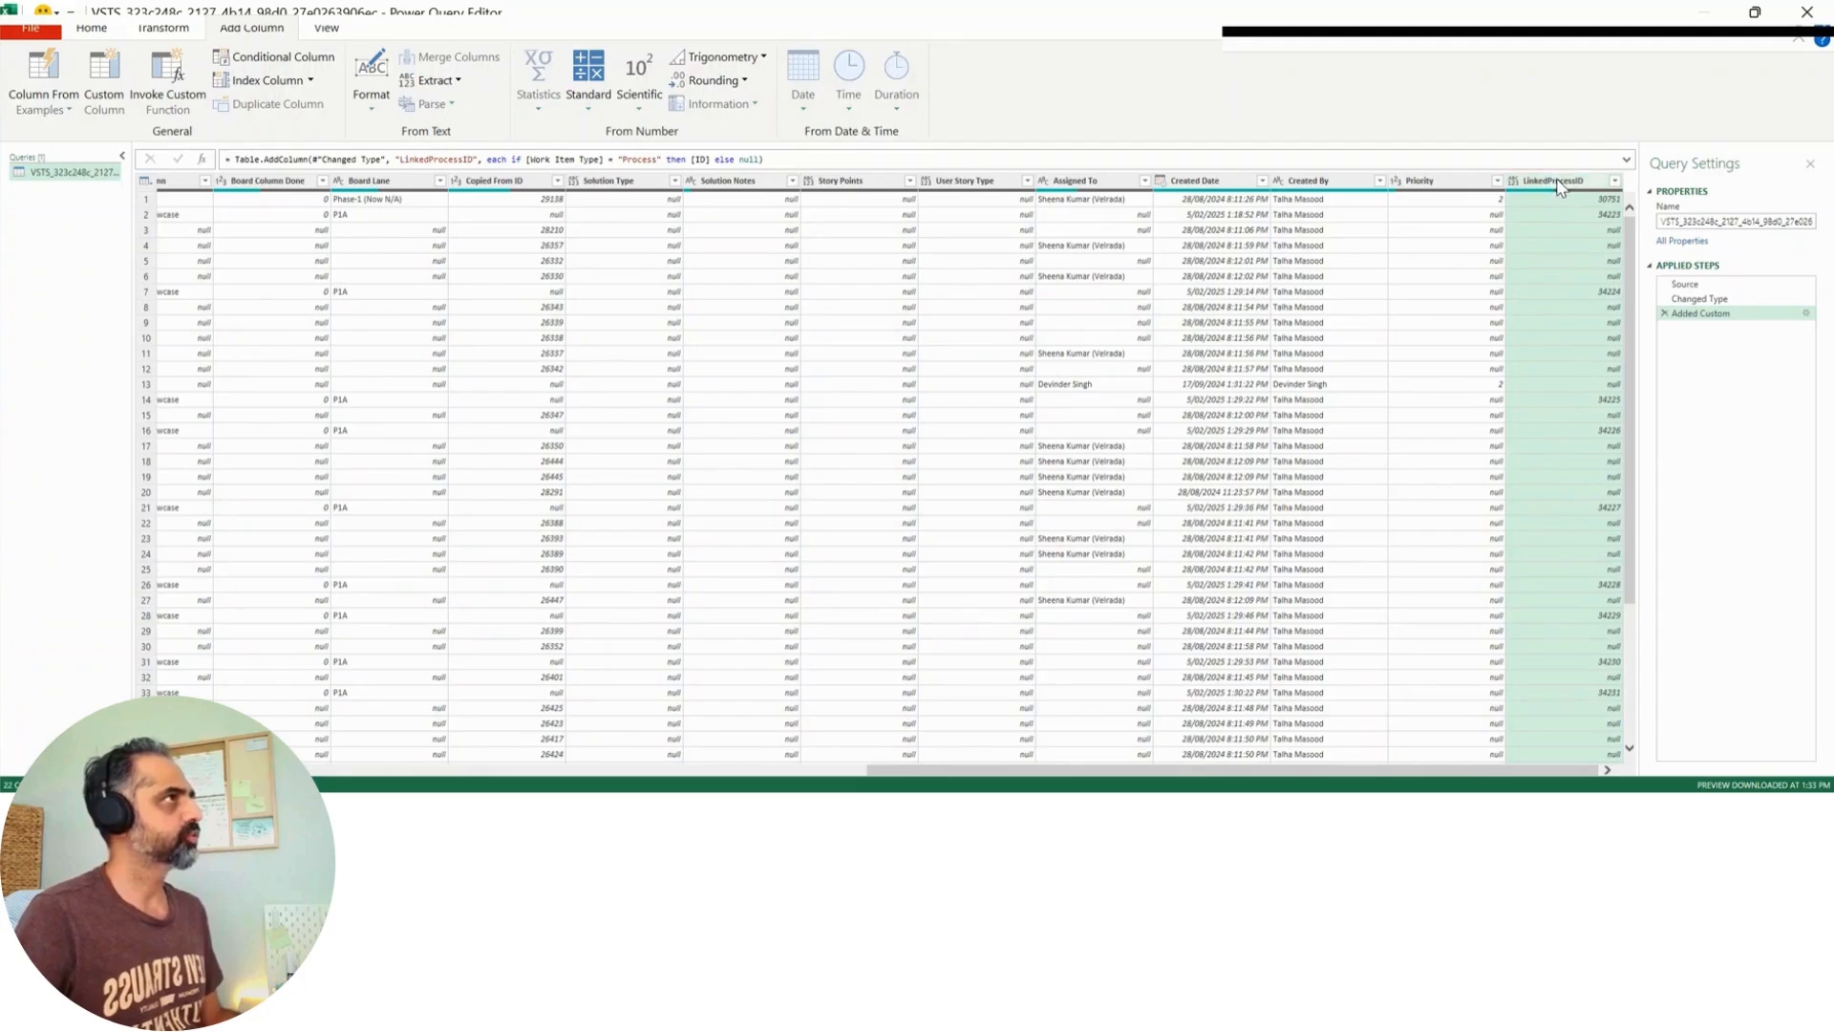
# Step: Reorder the query columns so LinkedProcessID sits between Parent and Work Item Type, and Board Column directly follows ID
pyautogui.moveTo(1557, 186); pyautogui.dragTo(281, 160)
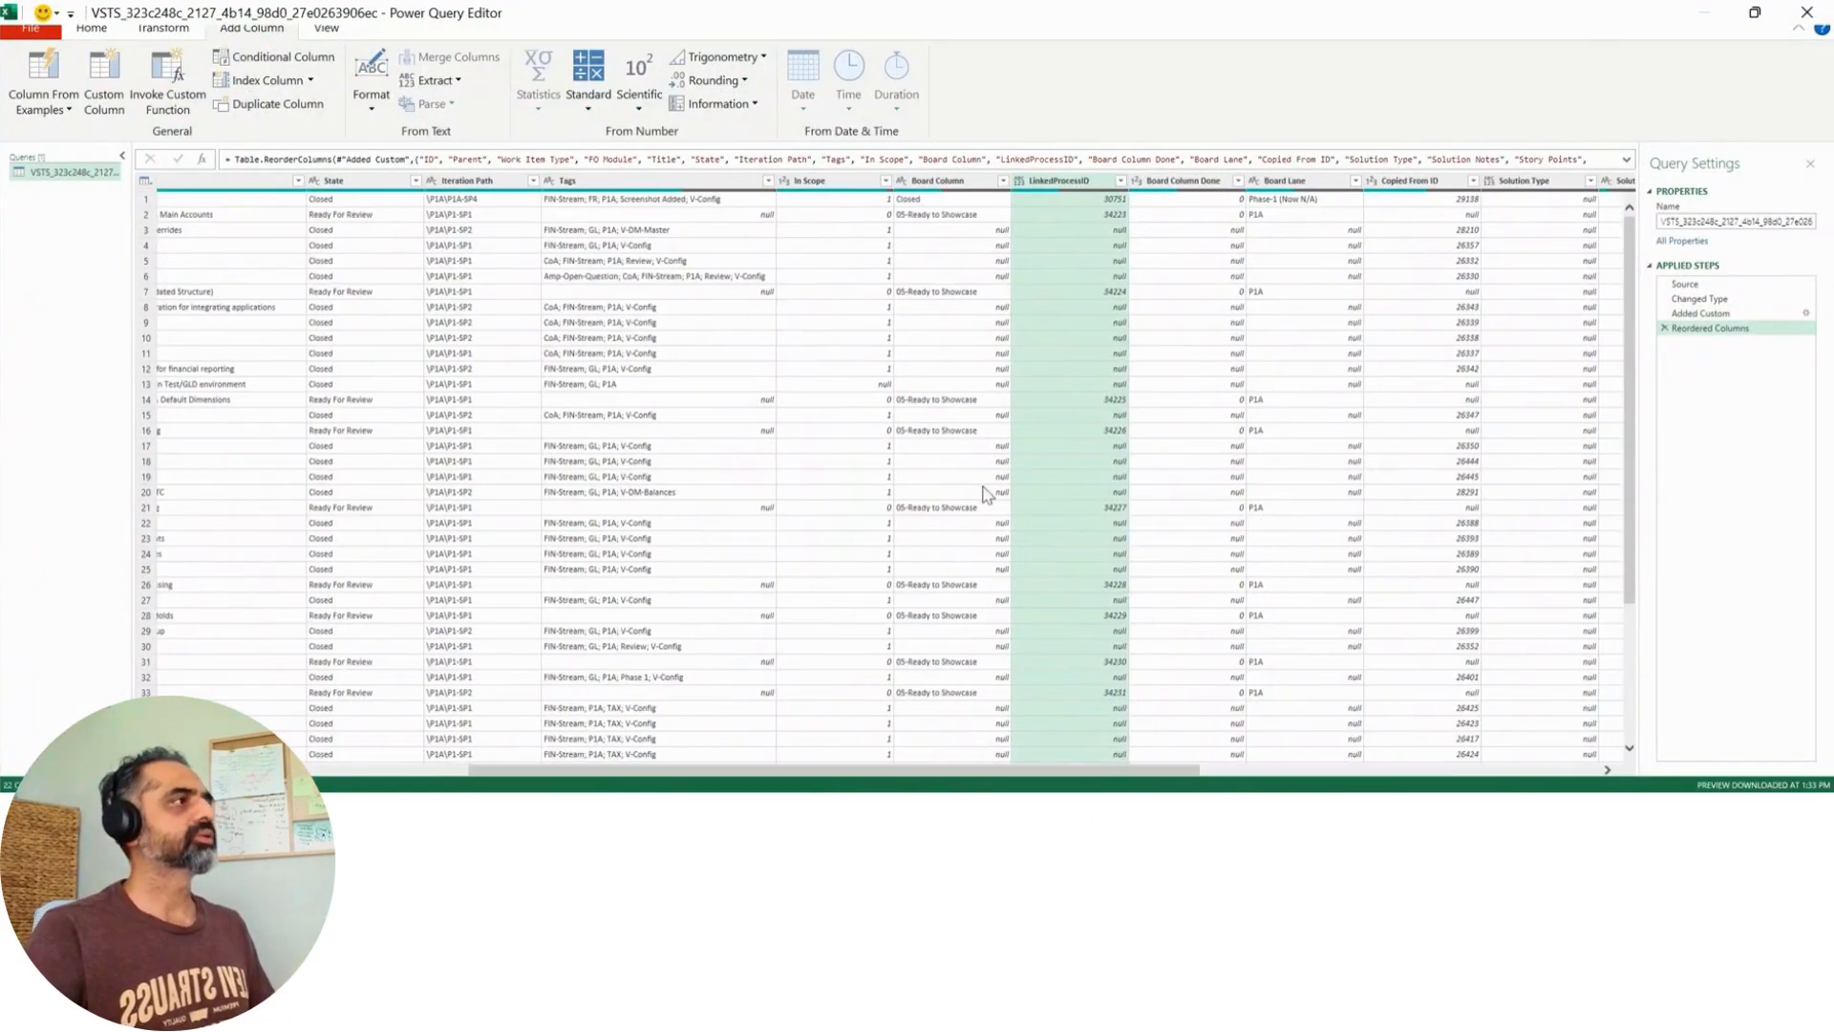
pyautogui.moveTo(1086, 769); pyautogui.dragTo(844, 768)
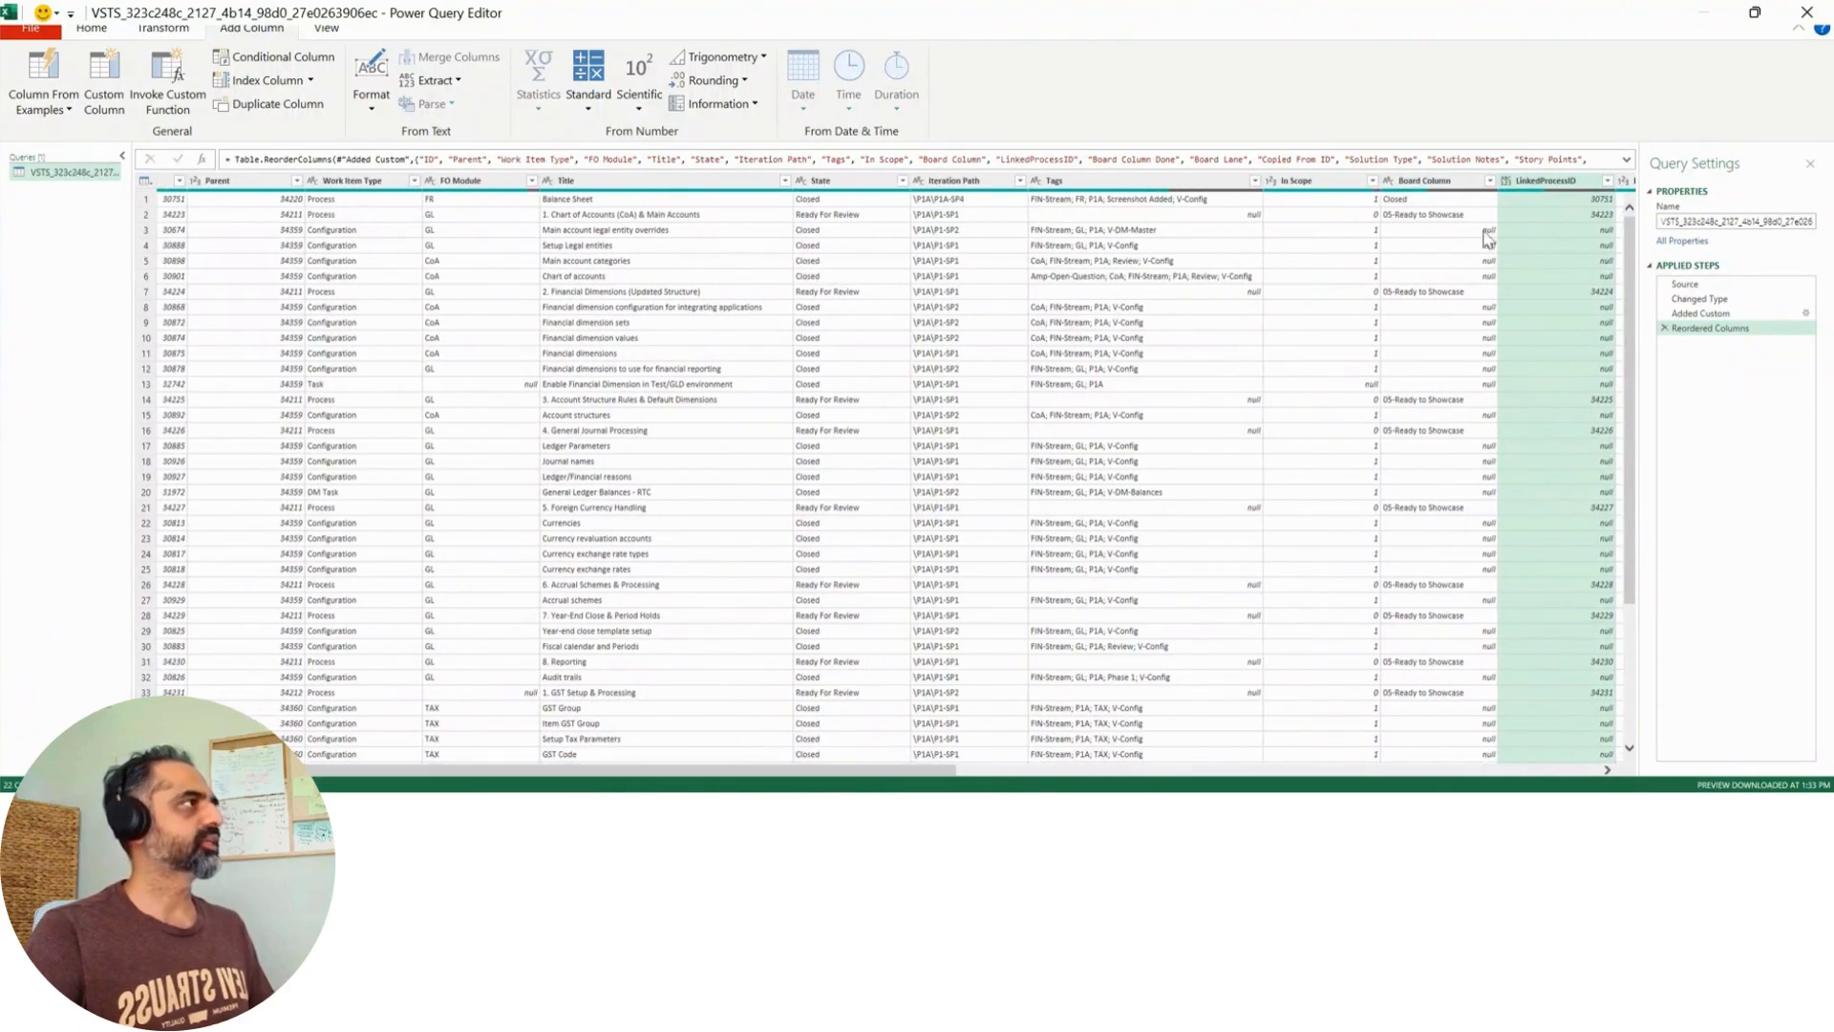
pyautogui.moveTo(1476, 182); pyautogui.dragTo(311, 195)
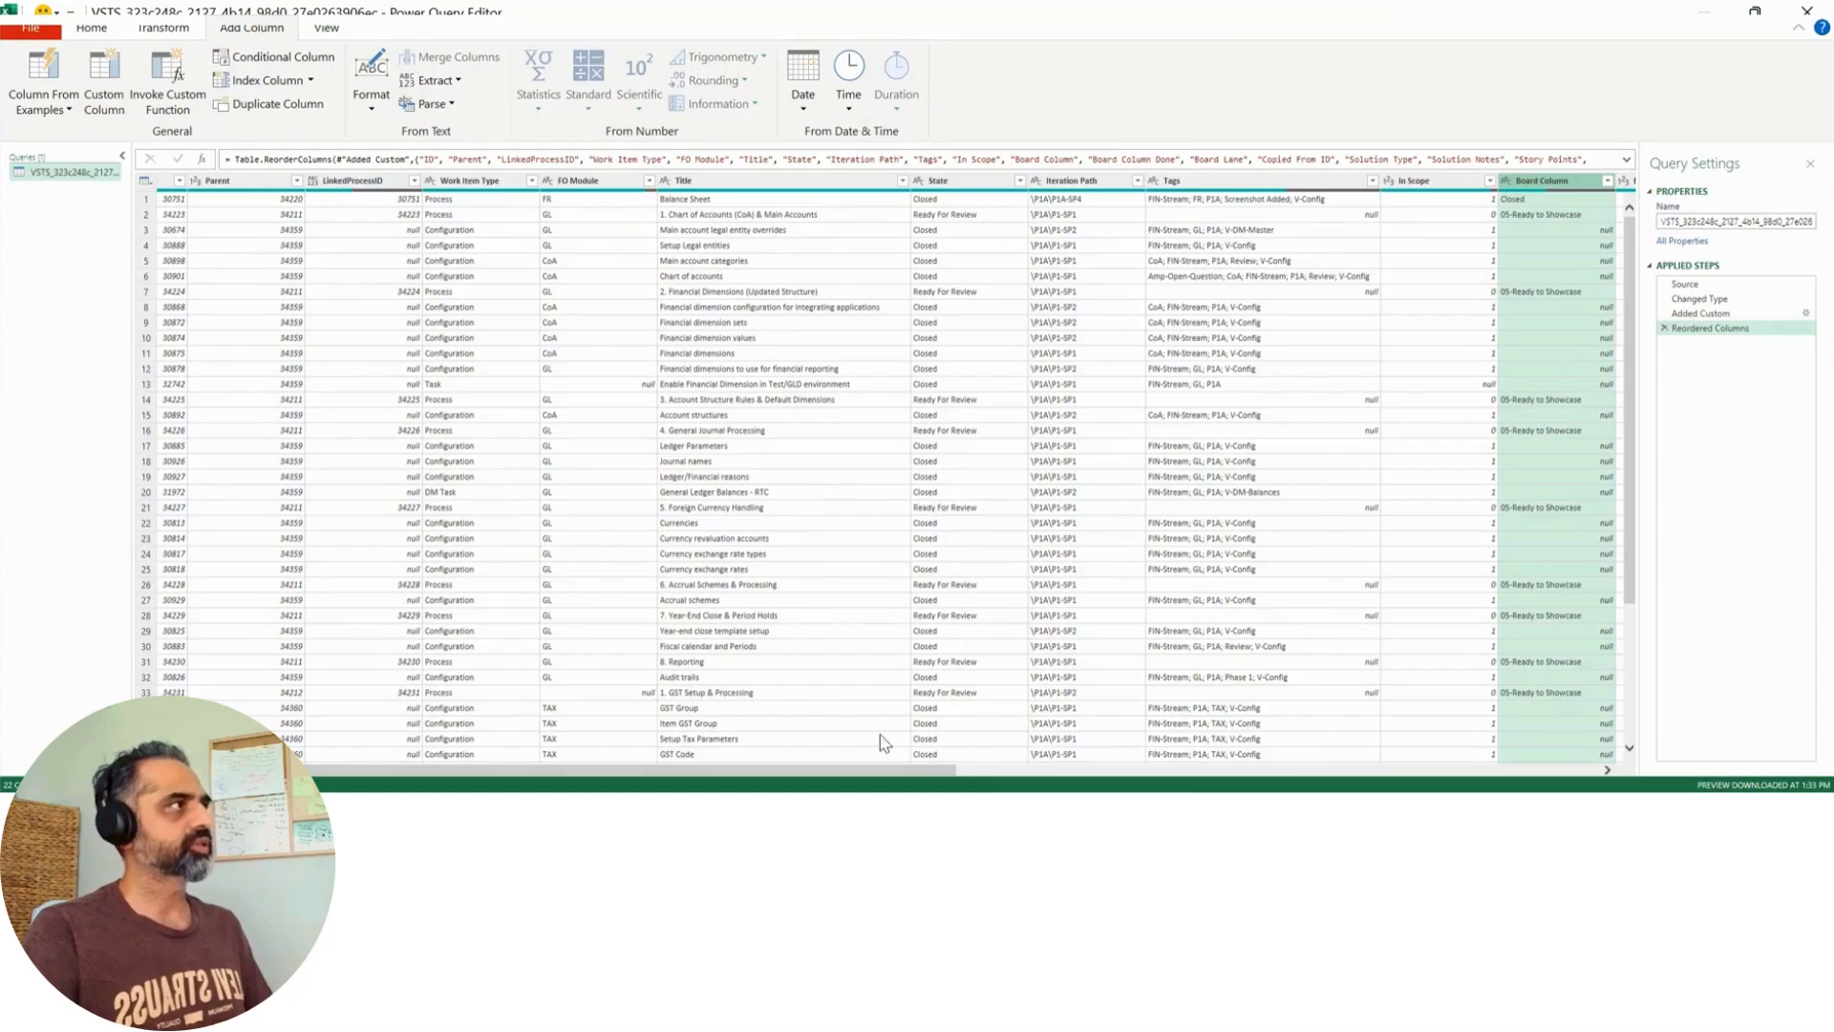
pyautogui.moveTo(789, 772); pyautogui.dragTo(785, 773)
pyautogui.moveTo(786, 773); pyautogui.dragTo(726, 773)
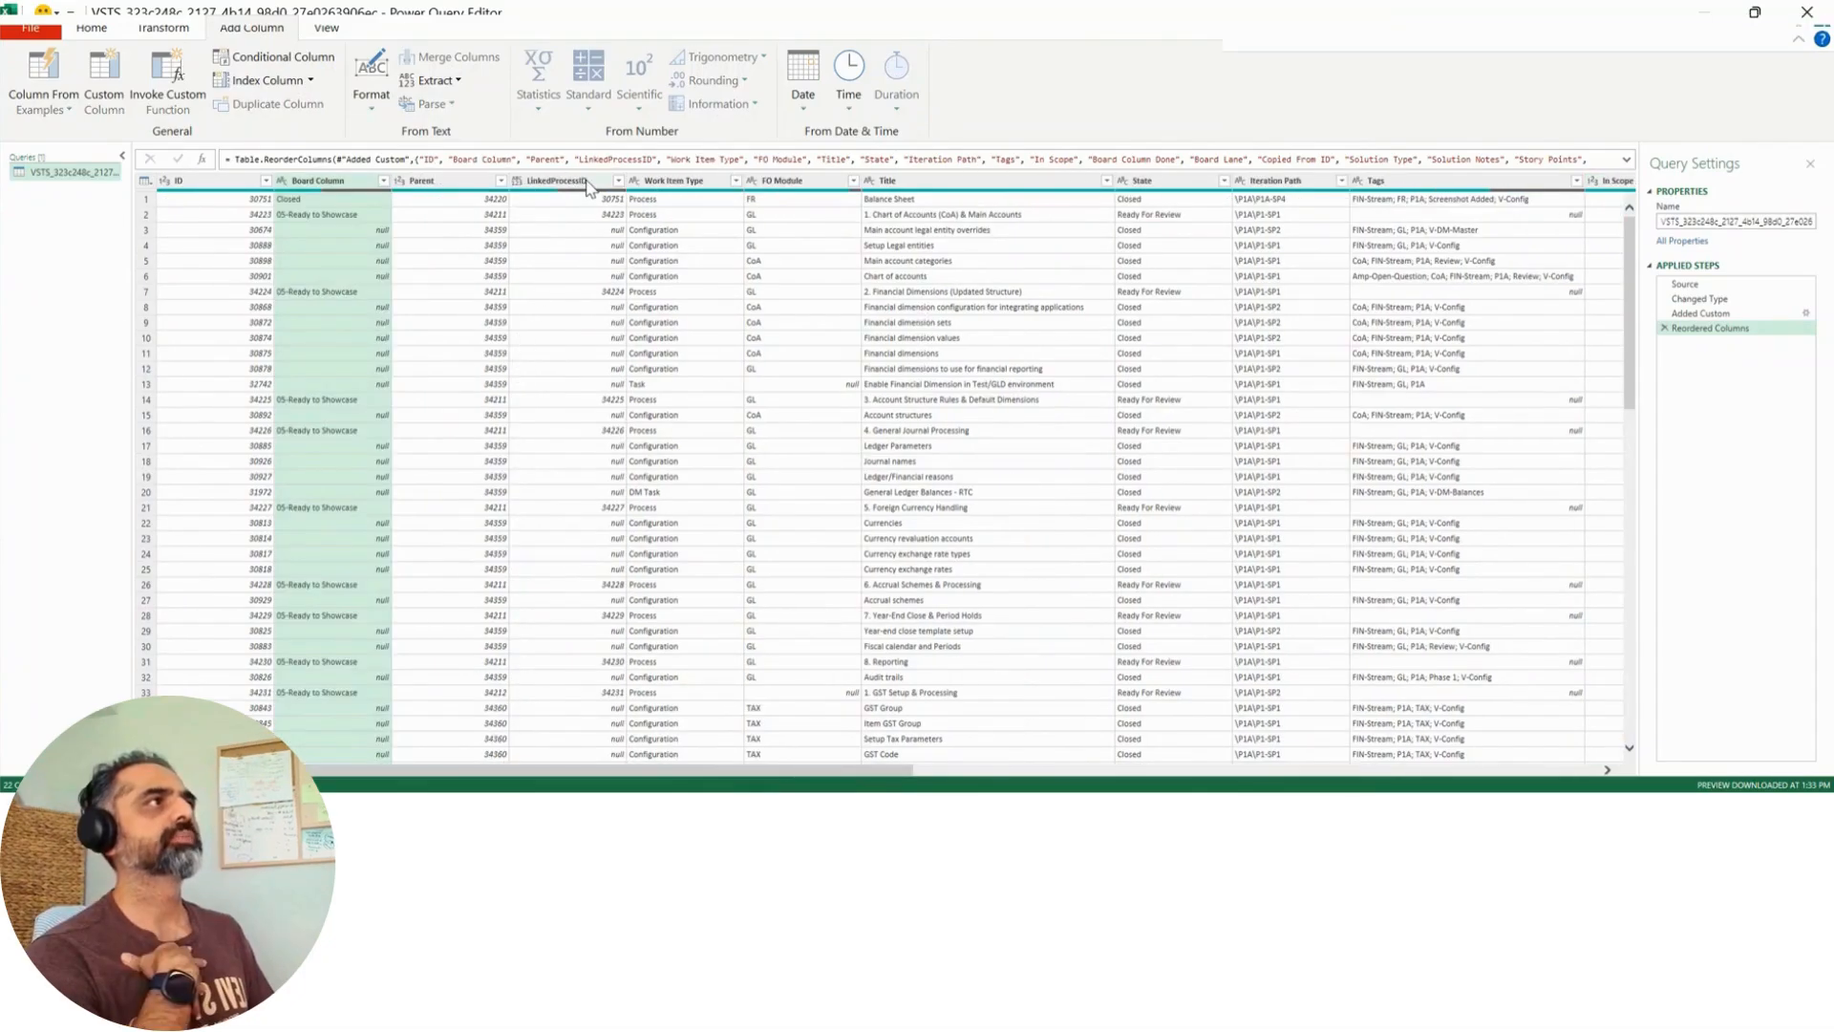
# Step: Compare the LinkedProcessID values with the ID values on the Process rows of the query
pyautogui.click(587, 183)
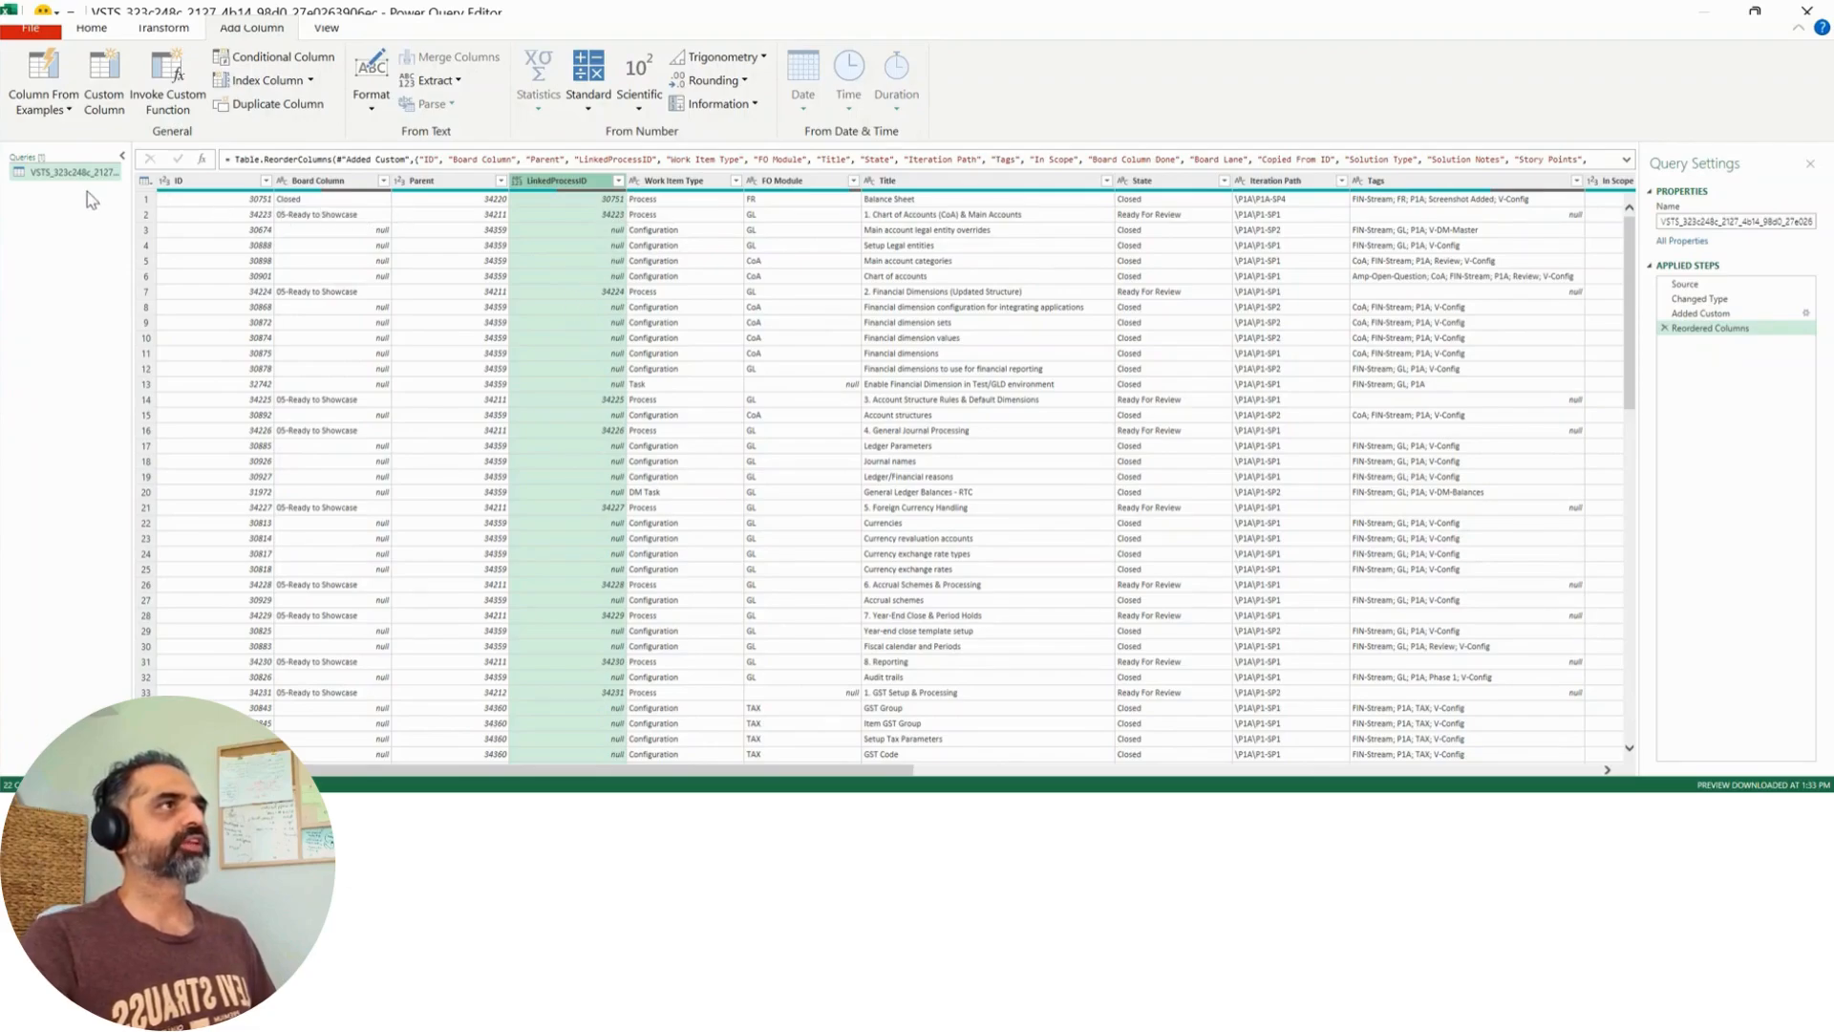
pyautogui.click(659, 218)
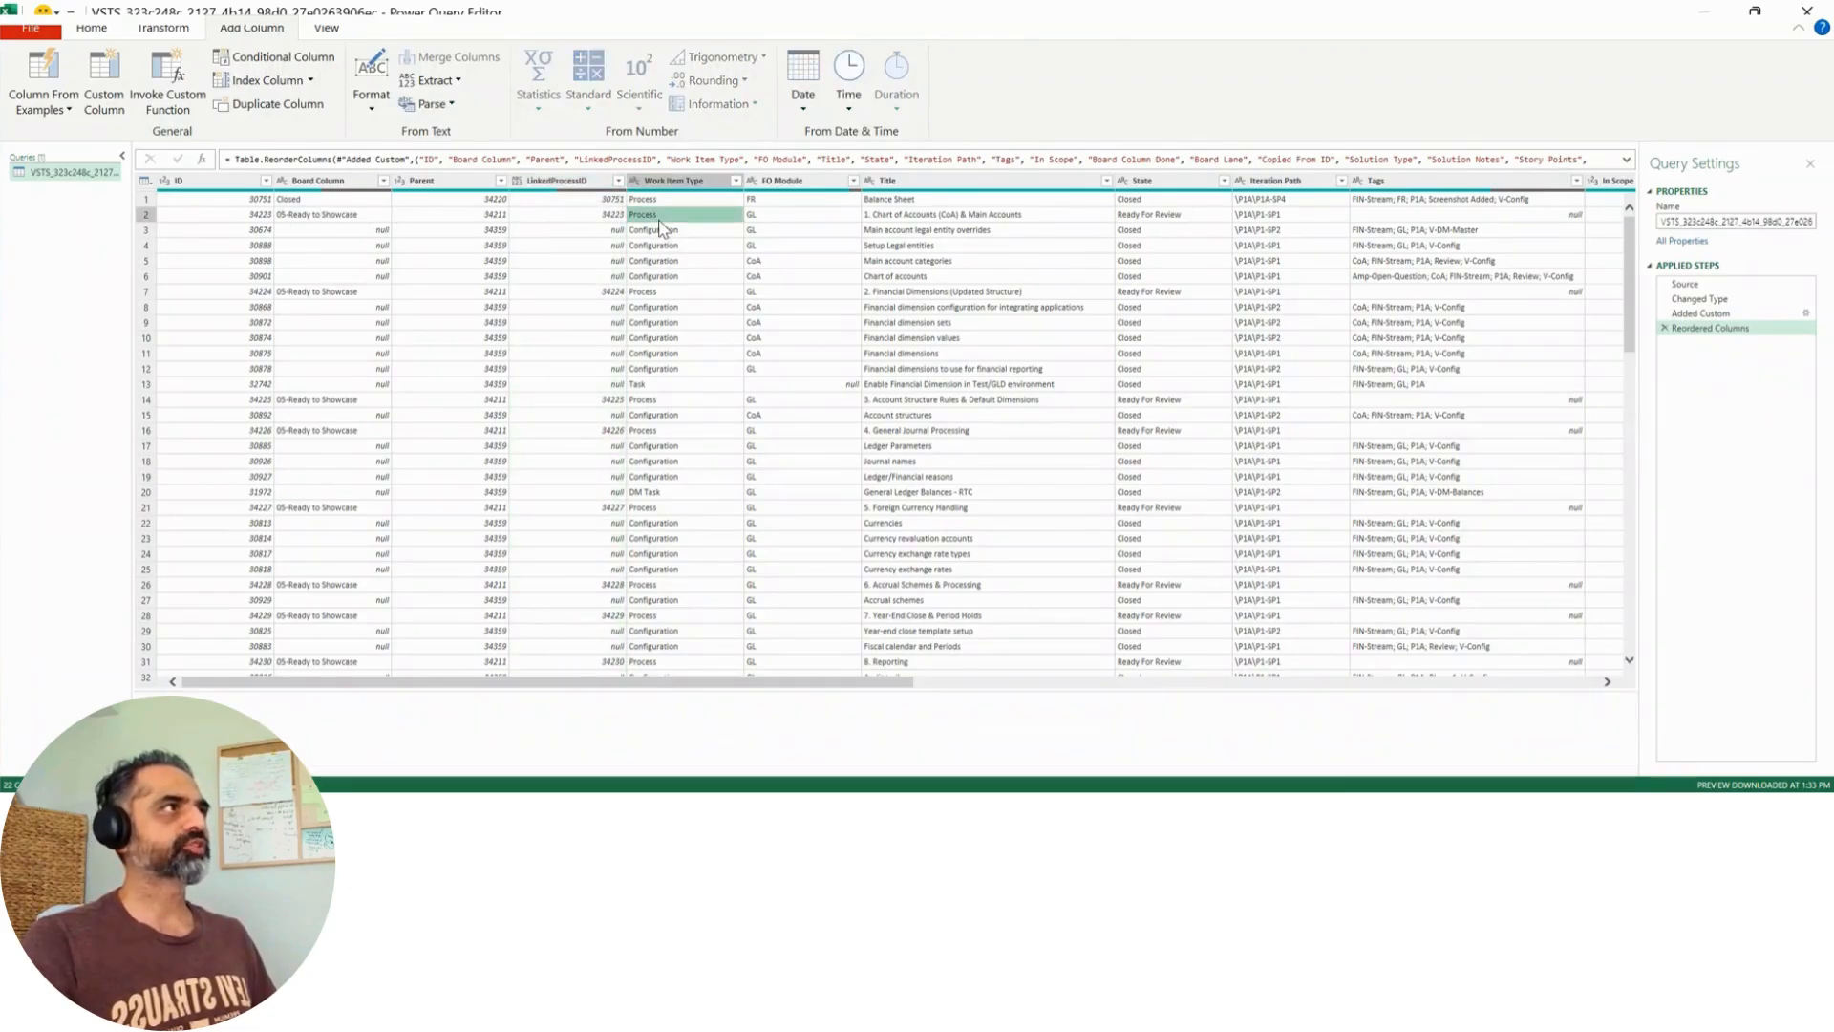
pyautogui.click(673, 399)
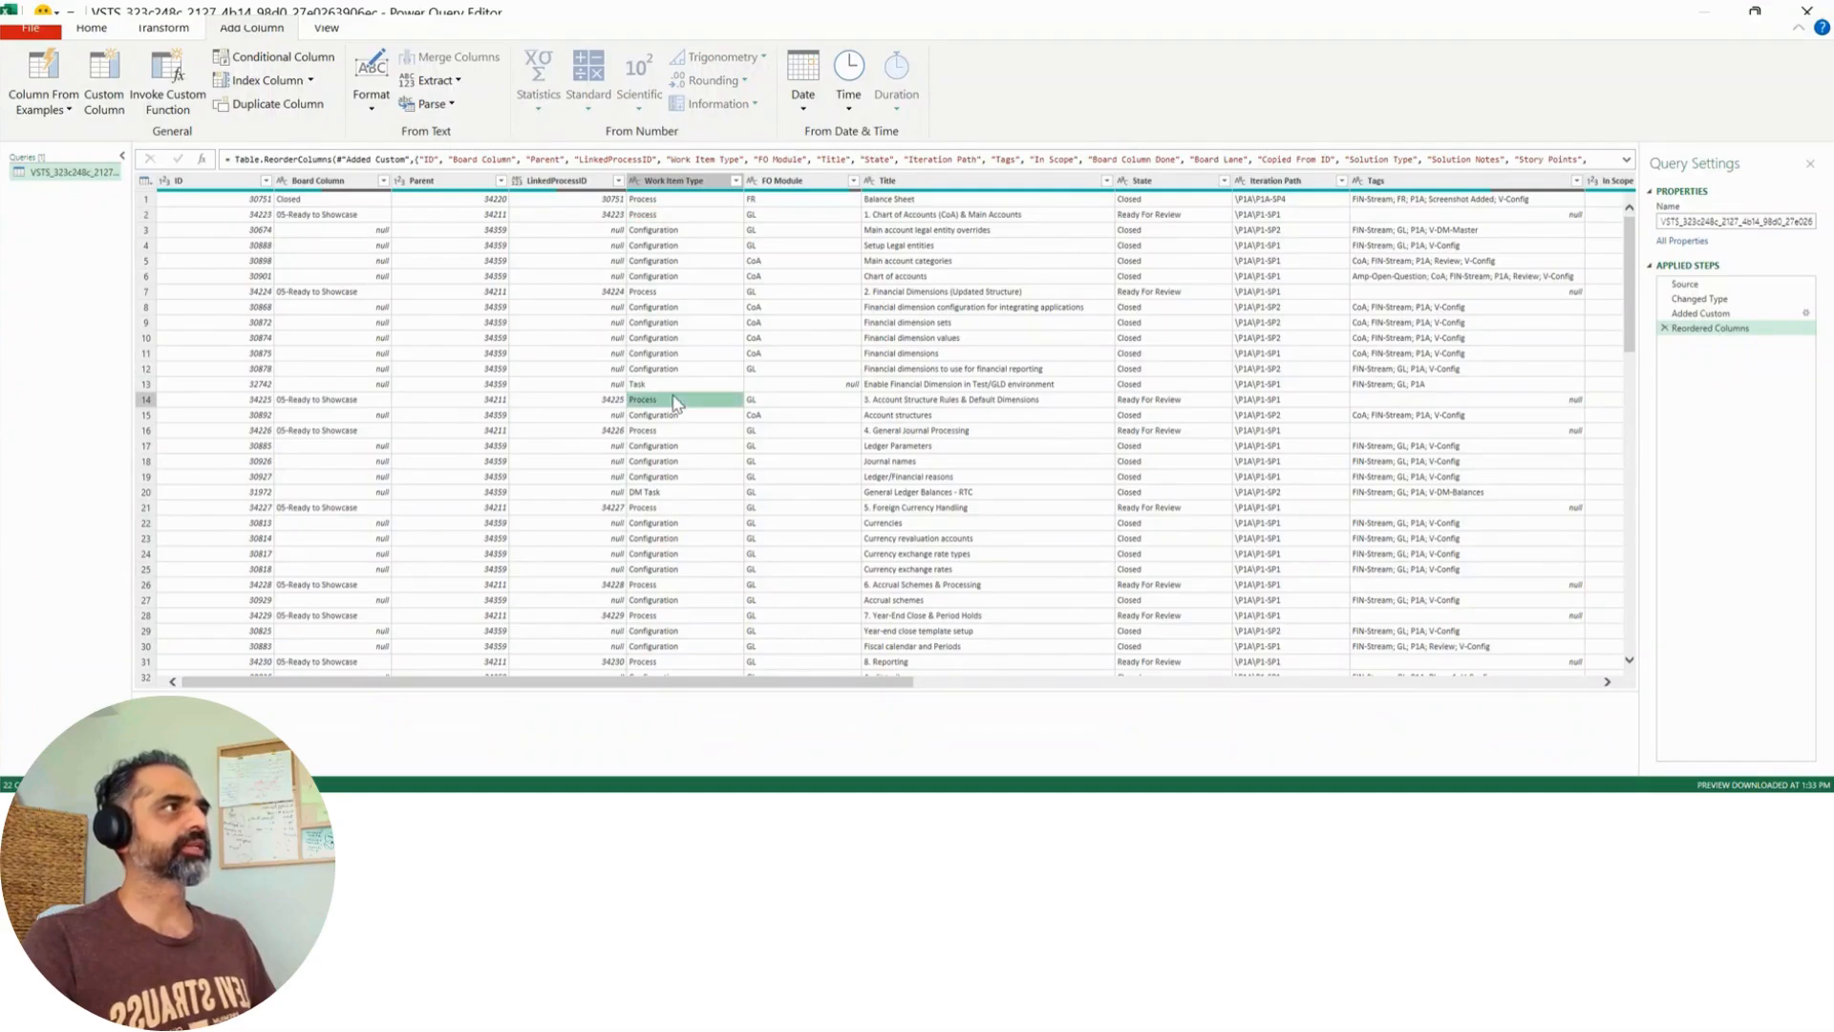
pyautogui.click(613, 295)
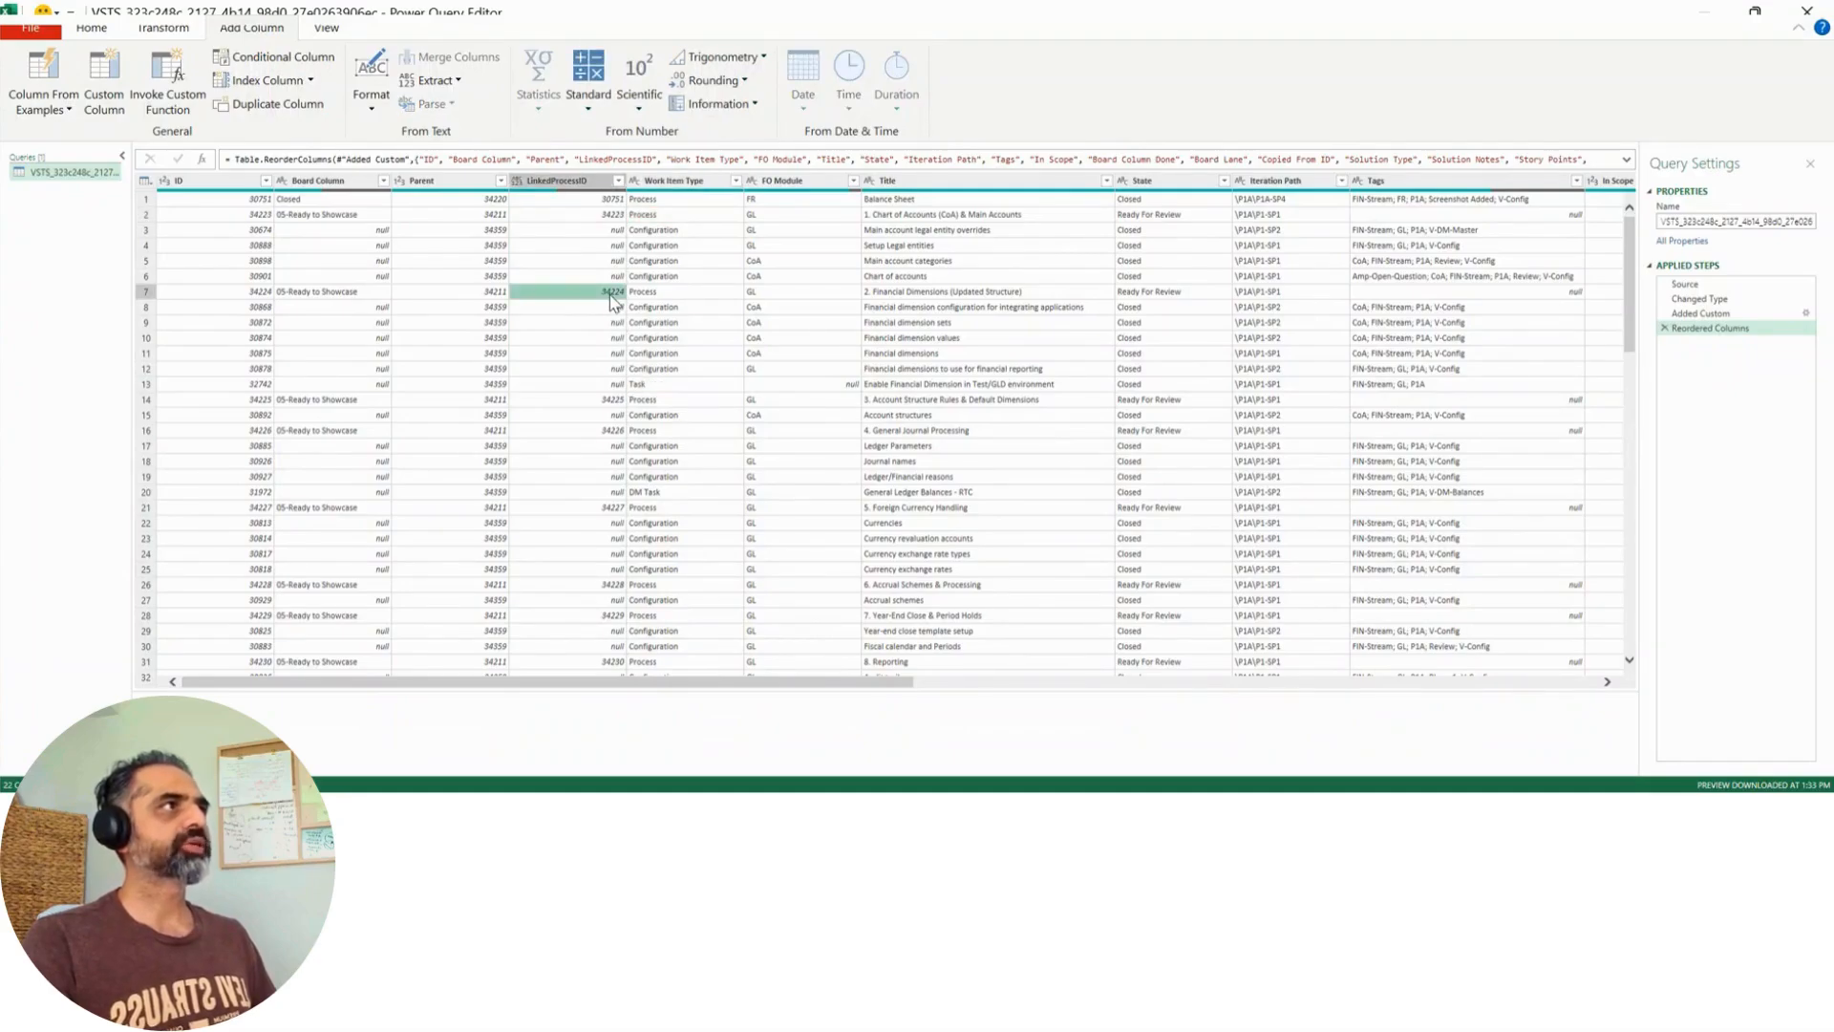
pyautogui.click(259, 298)
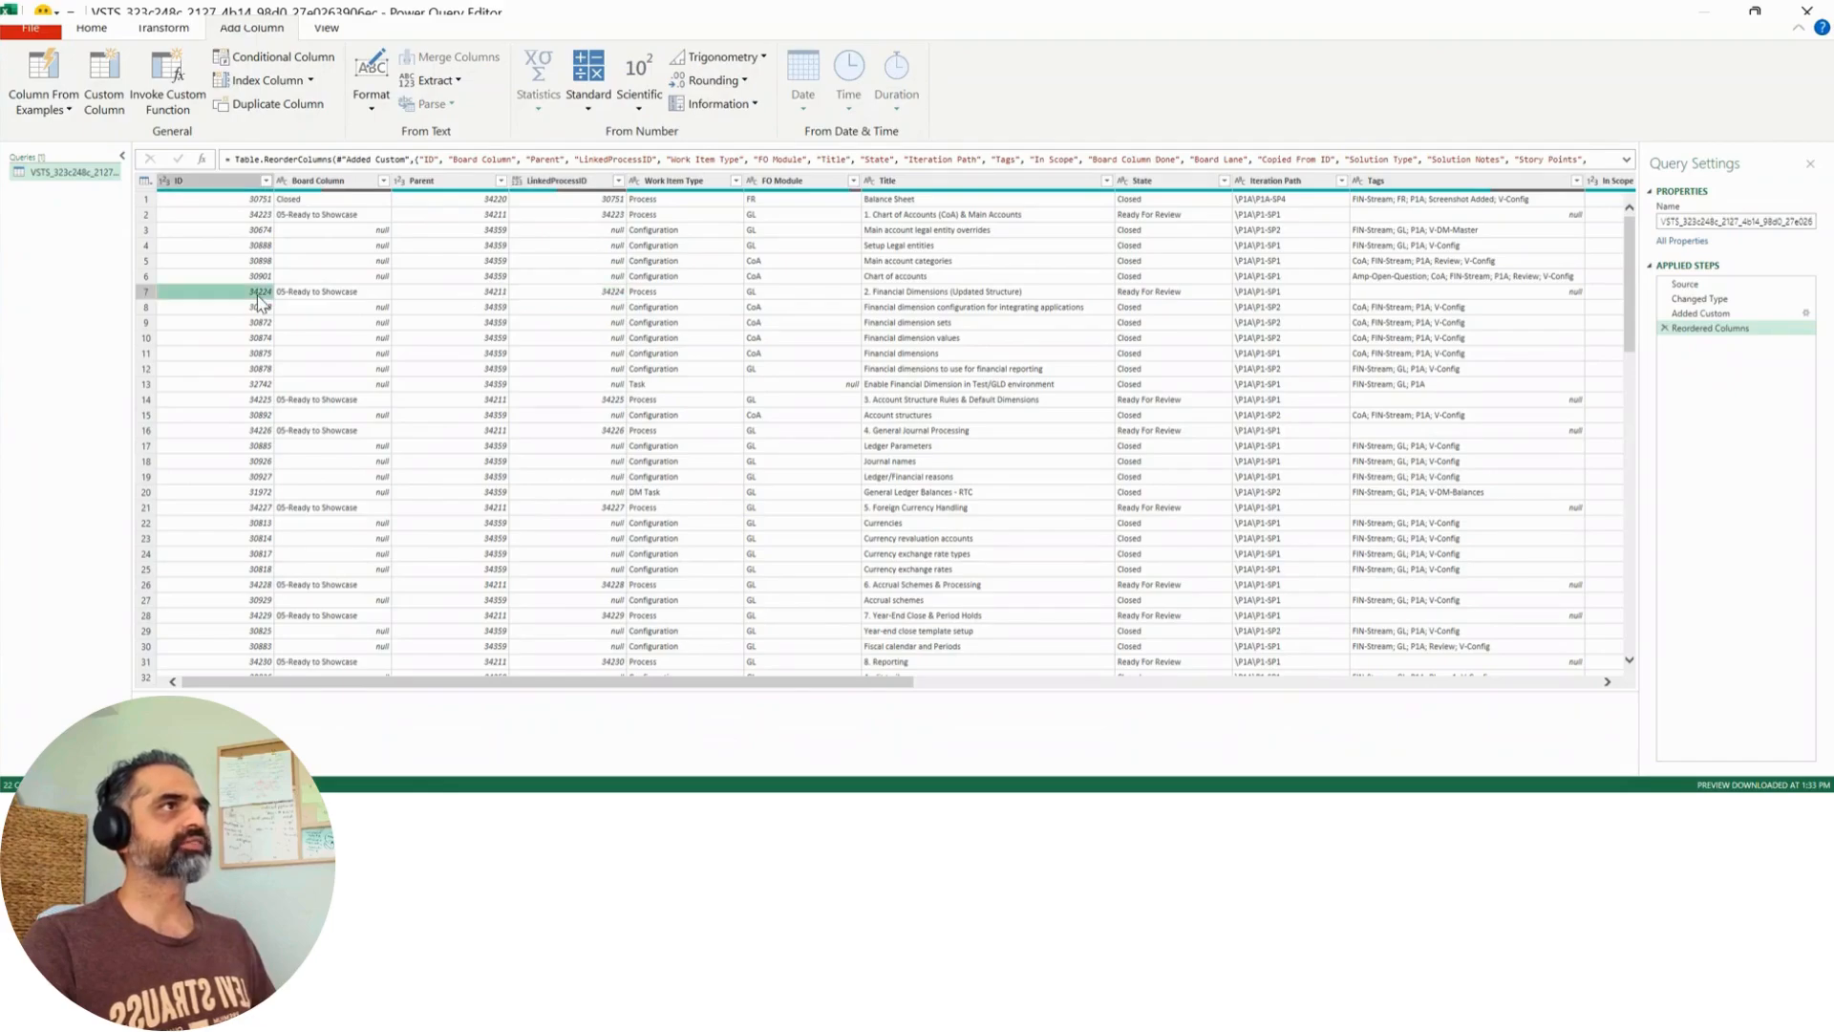
pyautogui.click(574, 297)
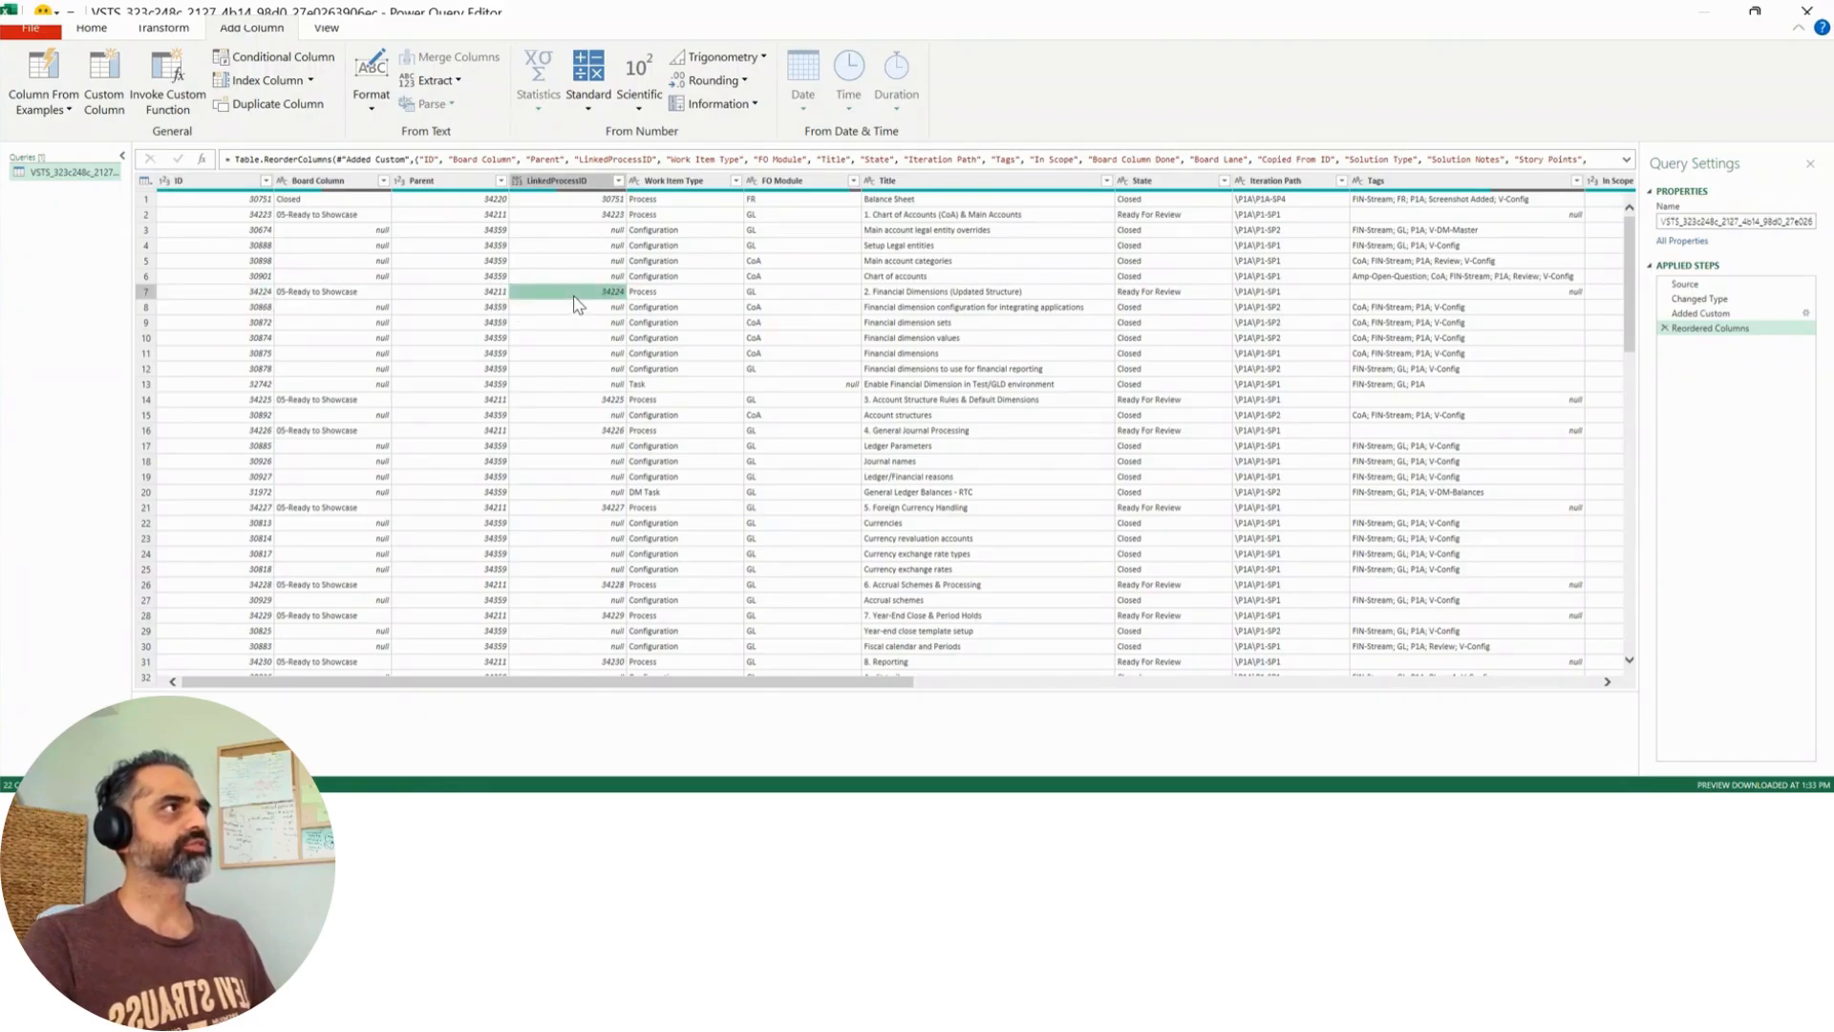
pyautogui.click(266, 218)
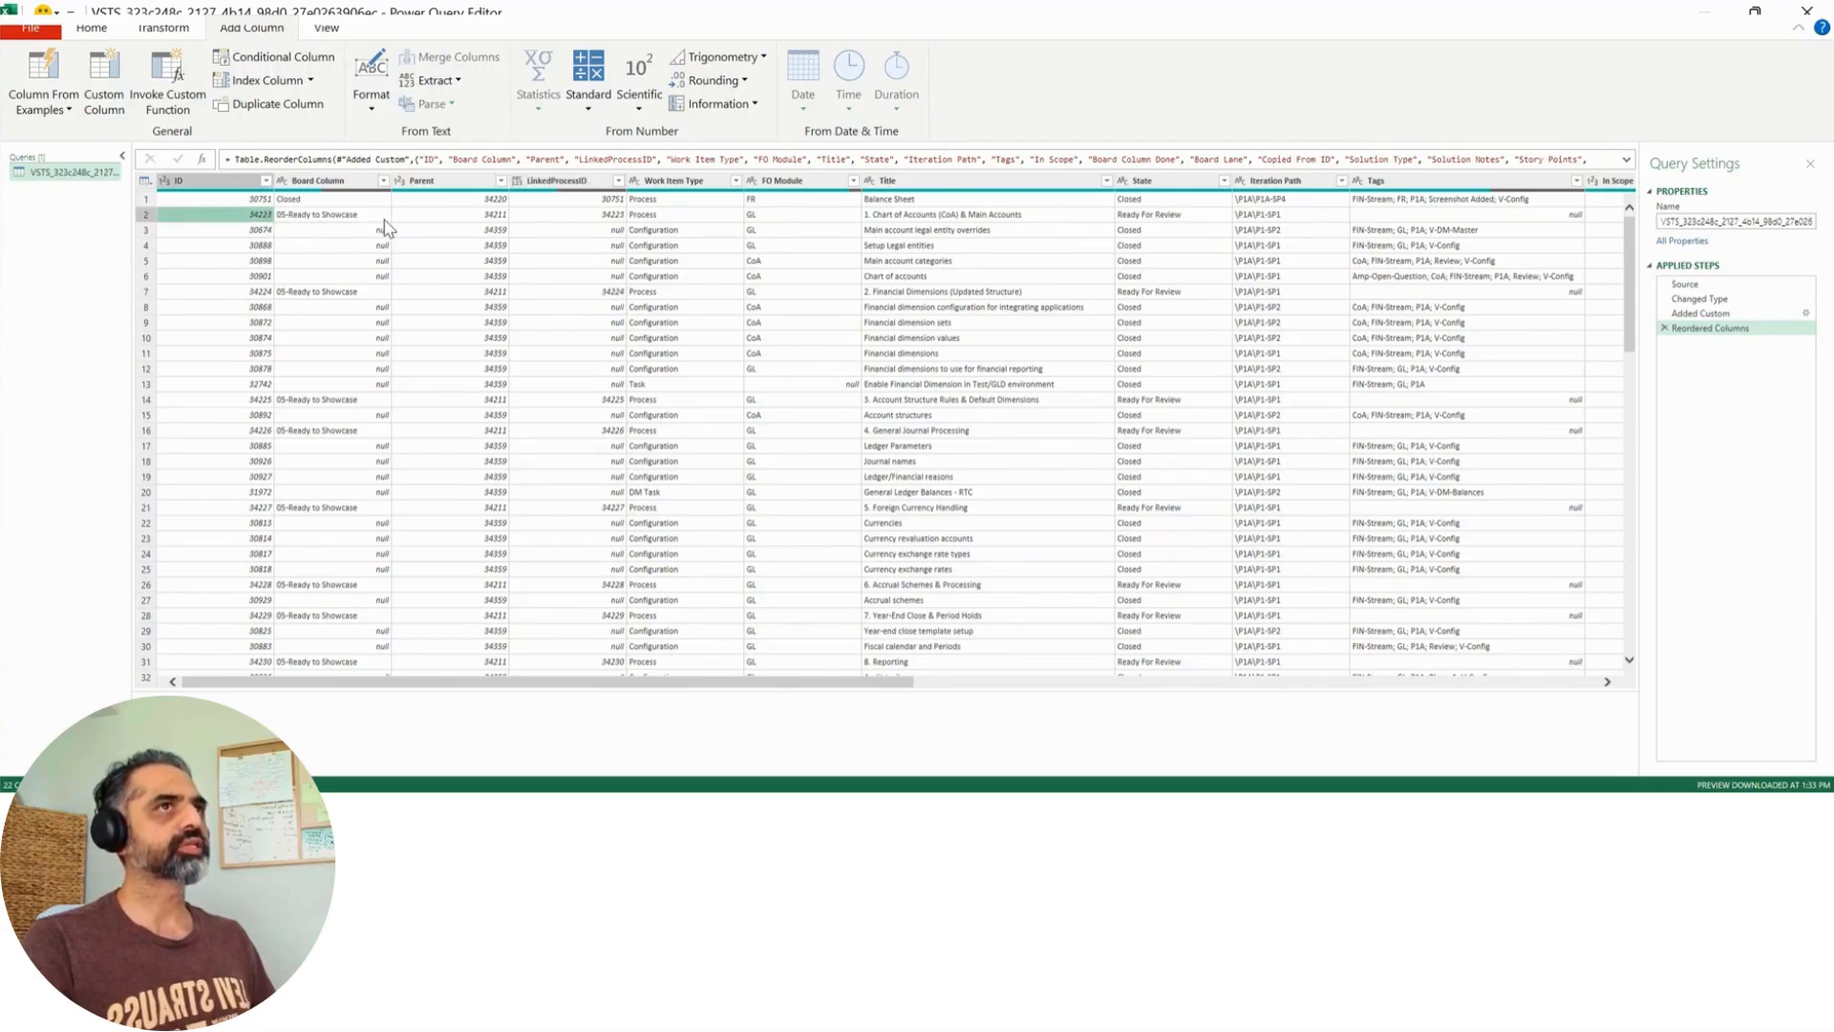
pyautogui.click(612, 216)
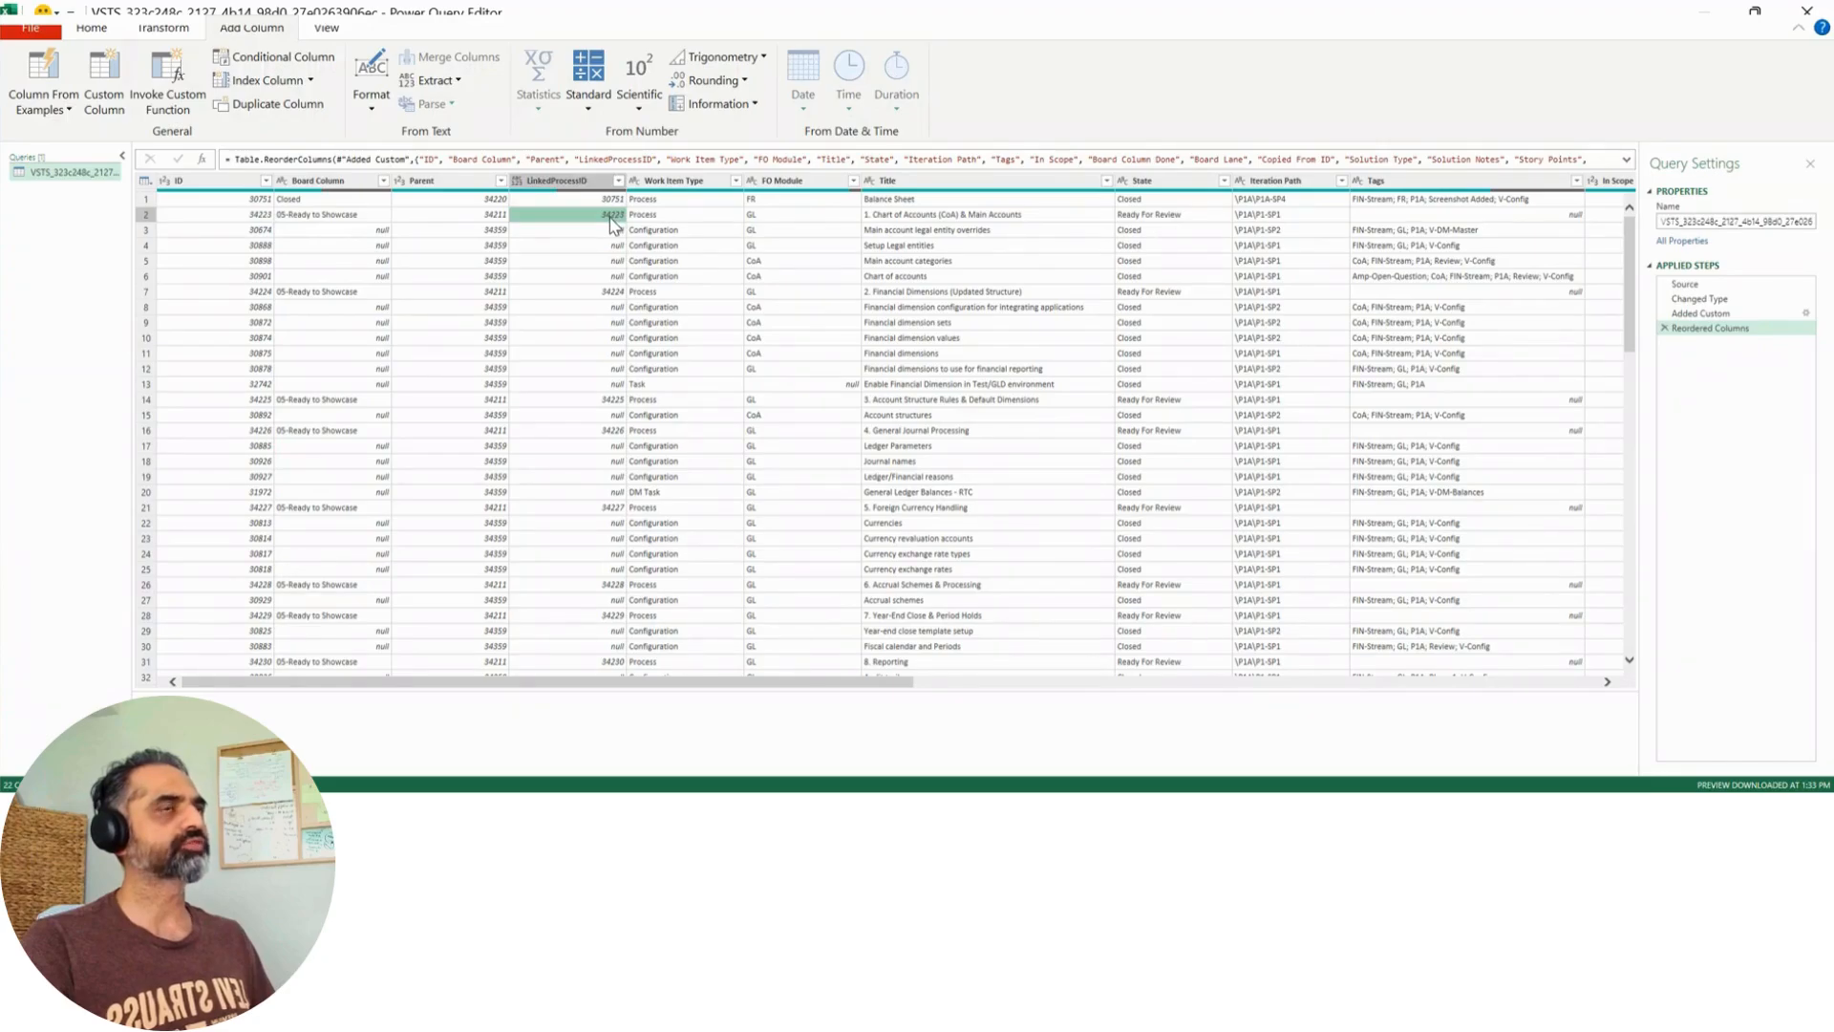
# Step: Compare the LinkedProcessID cells on the Process rows with those on the Configuration rows listed beneath each process
pyautogui.click(585, 294)
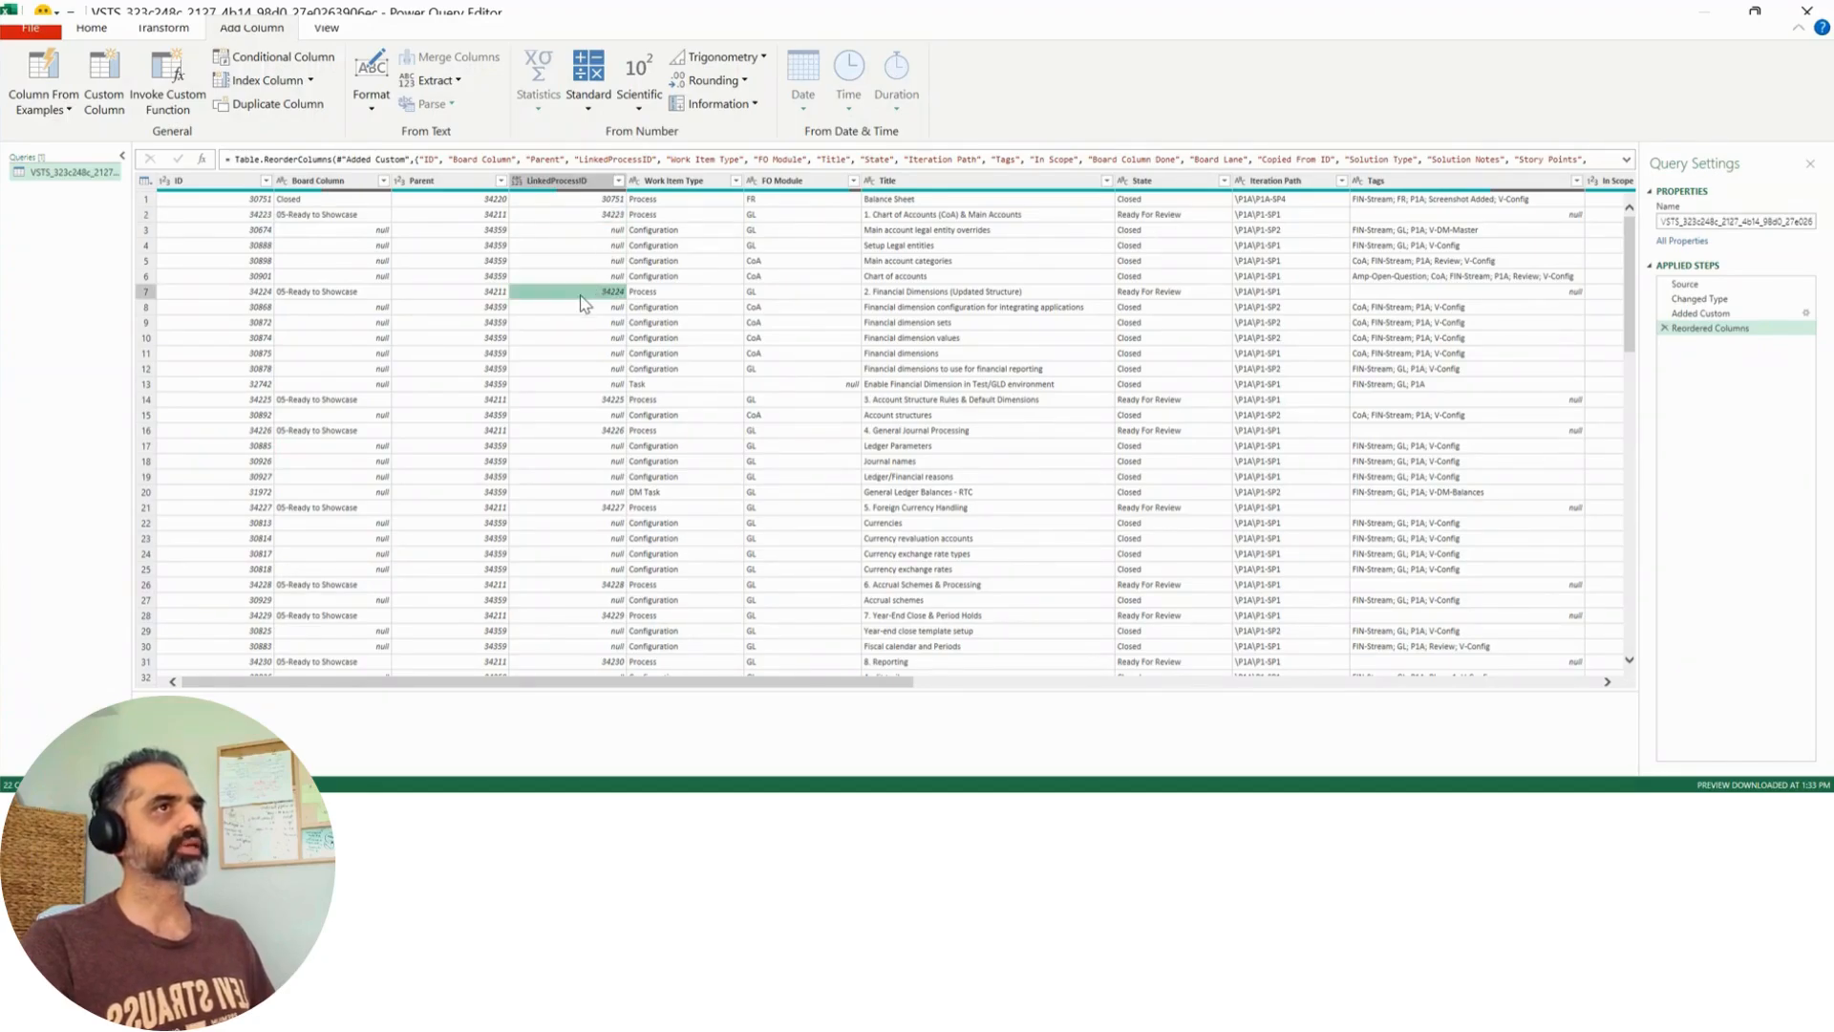
pyautogui.click(251, 295)
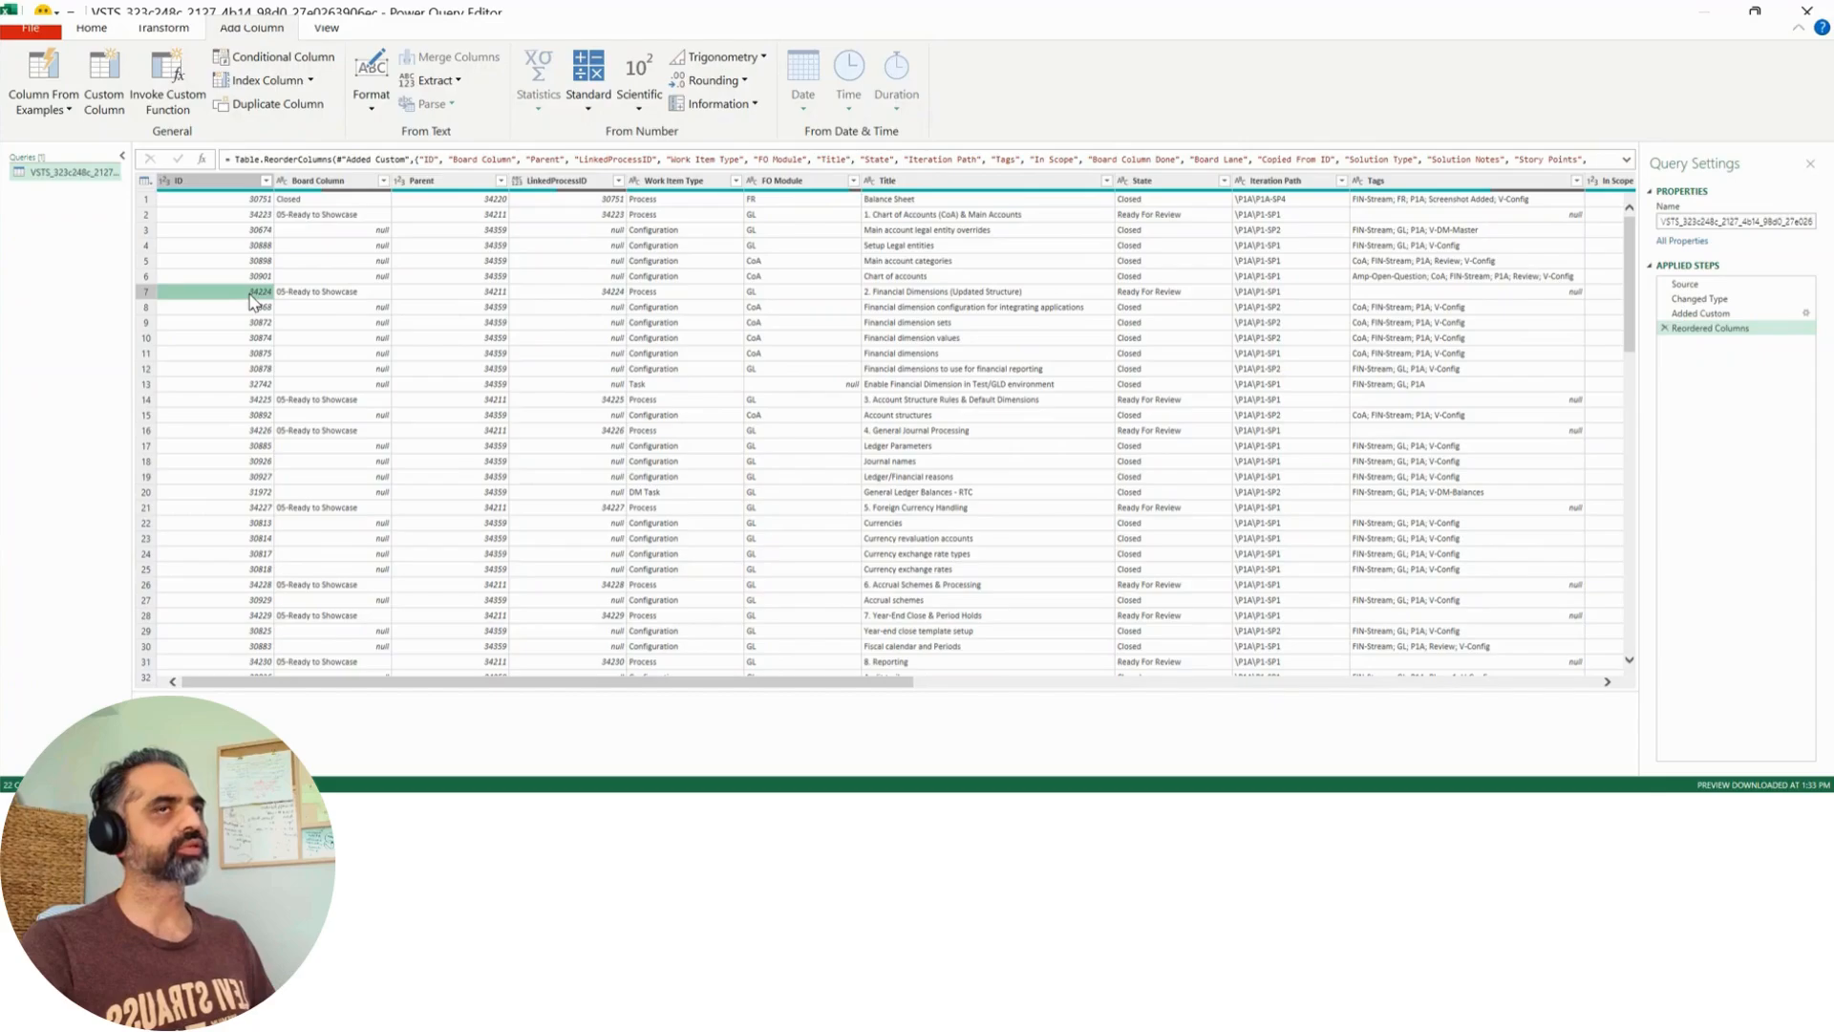
pyautogui.click(577, 302)
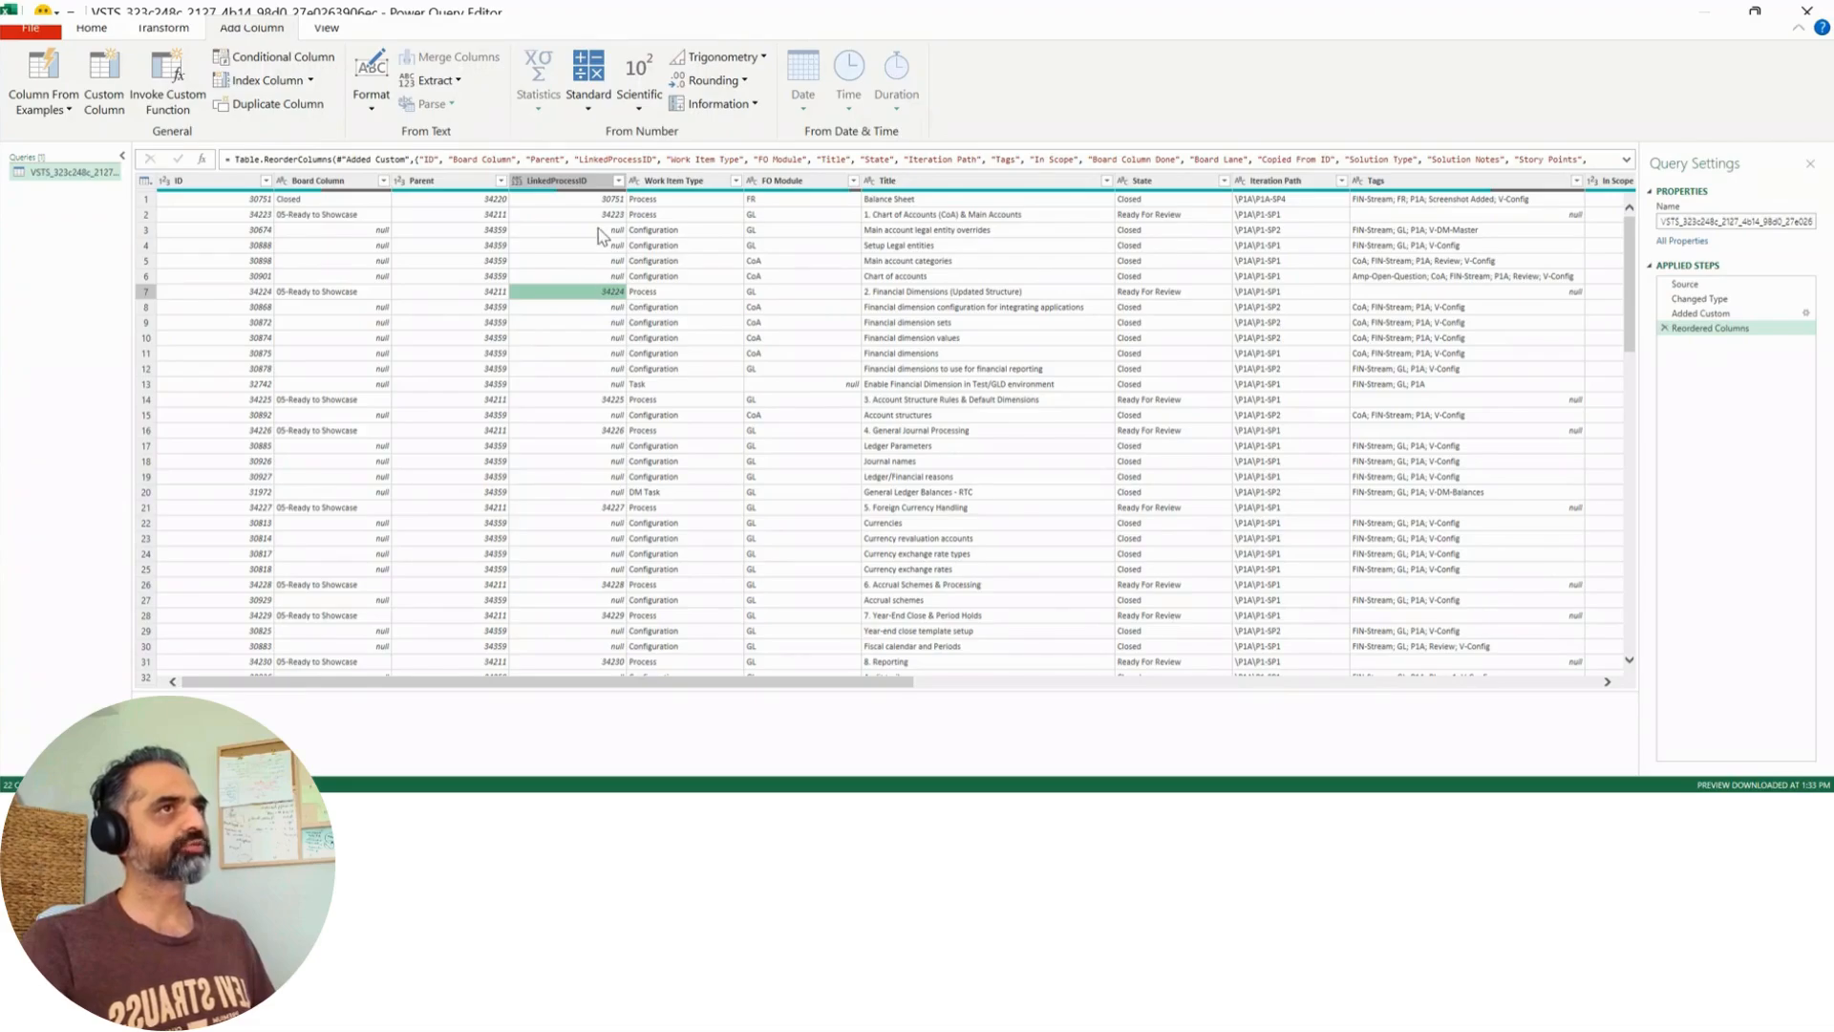
pyautogui.click(599, 230)
pyautogui.click(608, 276)
pyautogui.click(601, 230)
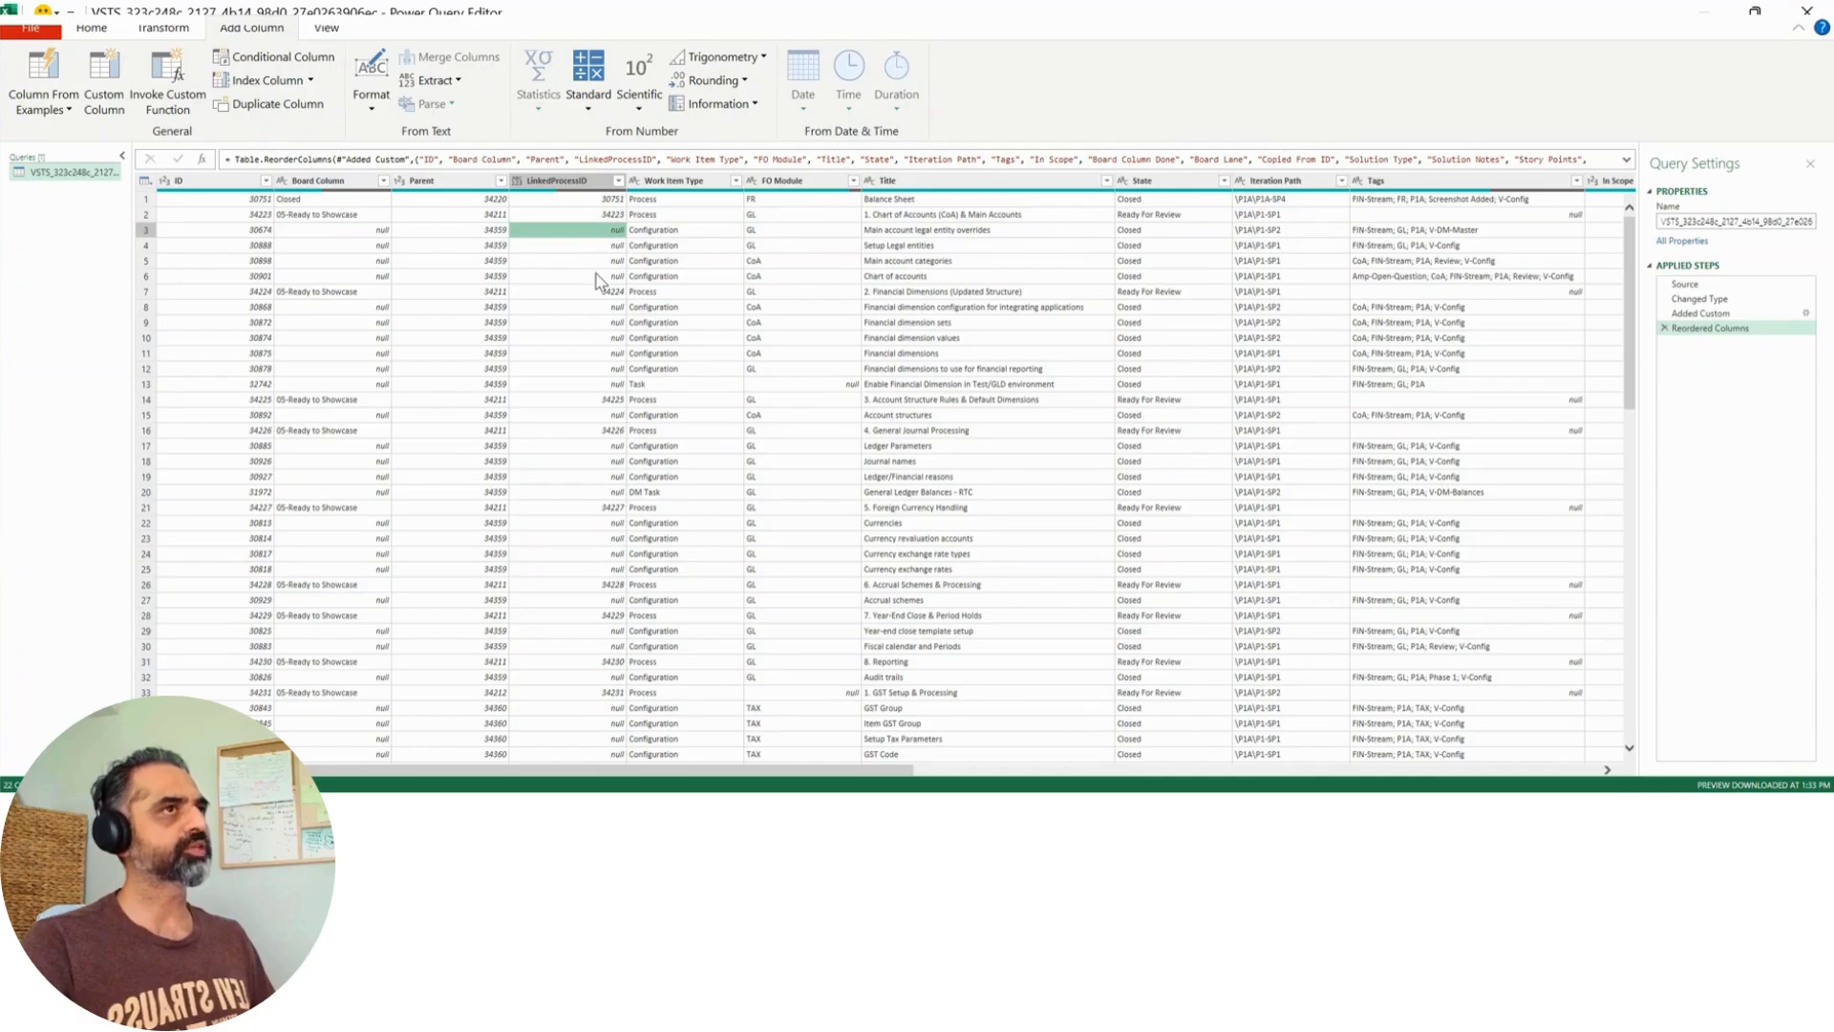
pyautogui.click(599, 293)
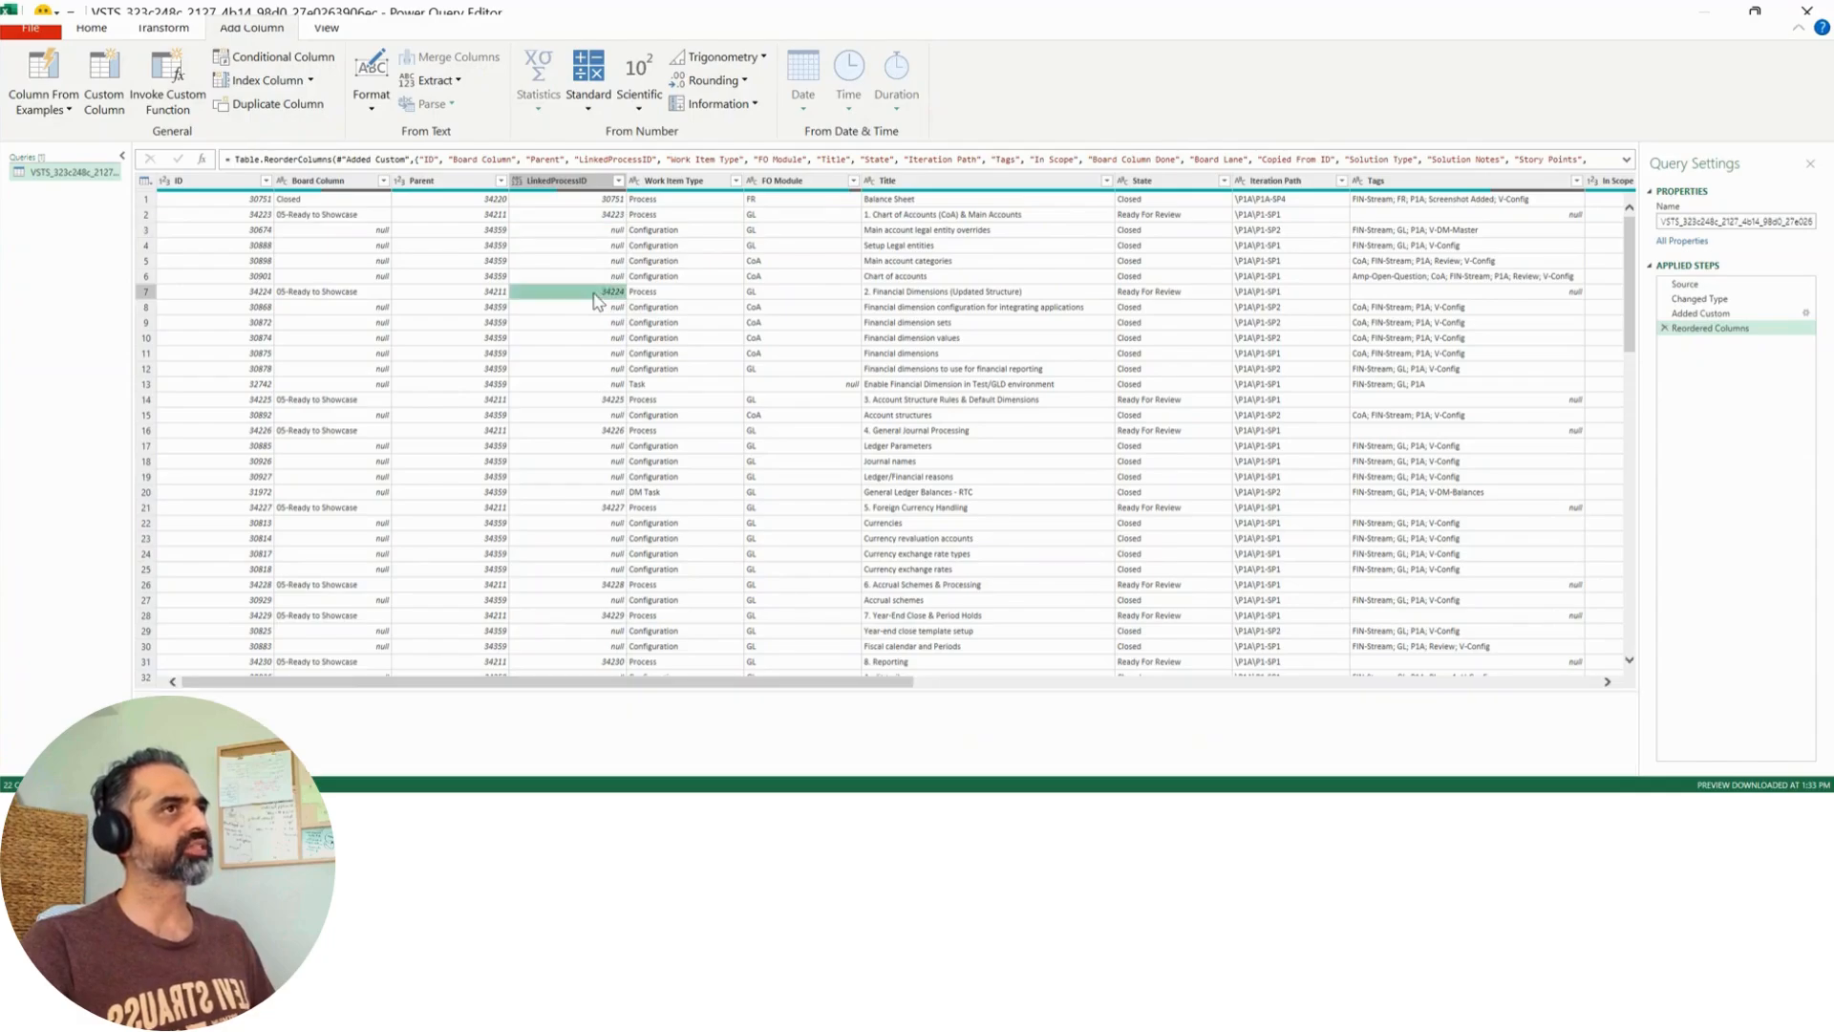
pyautogui.click(637, 234)
pyautogui.click(614, 233)
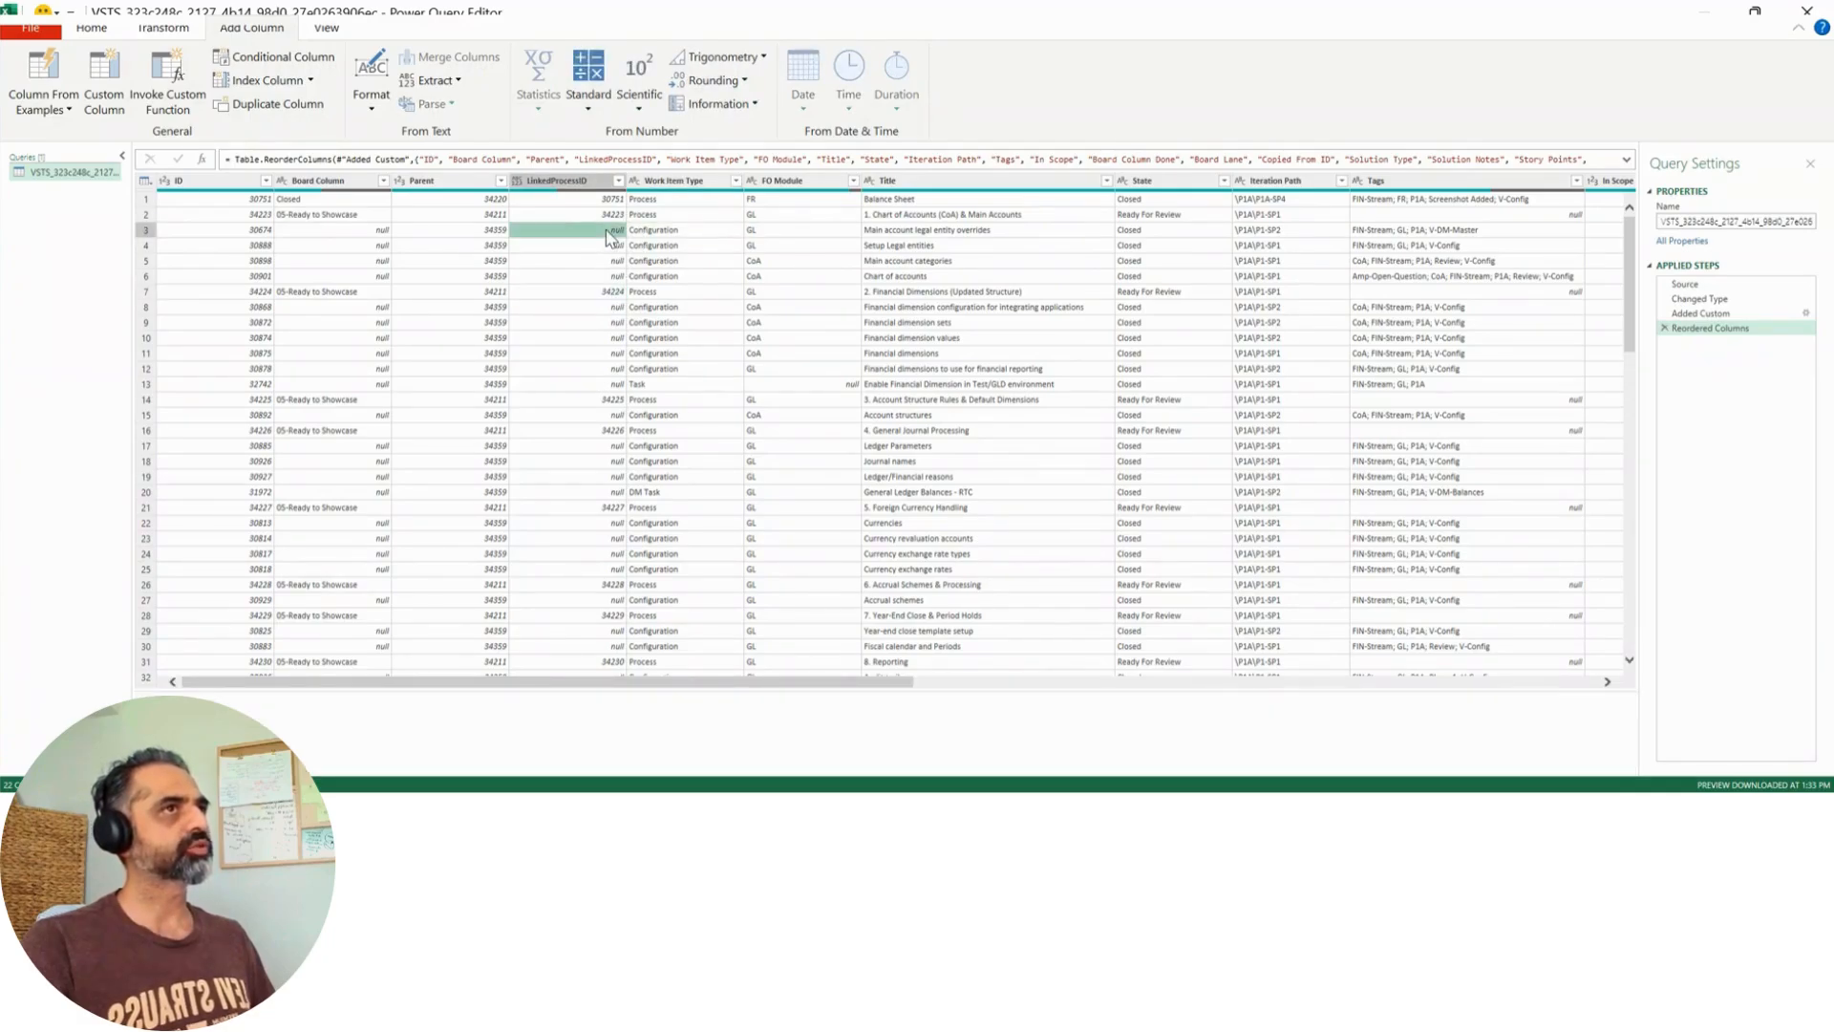
pyautogui.click(602, 277)
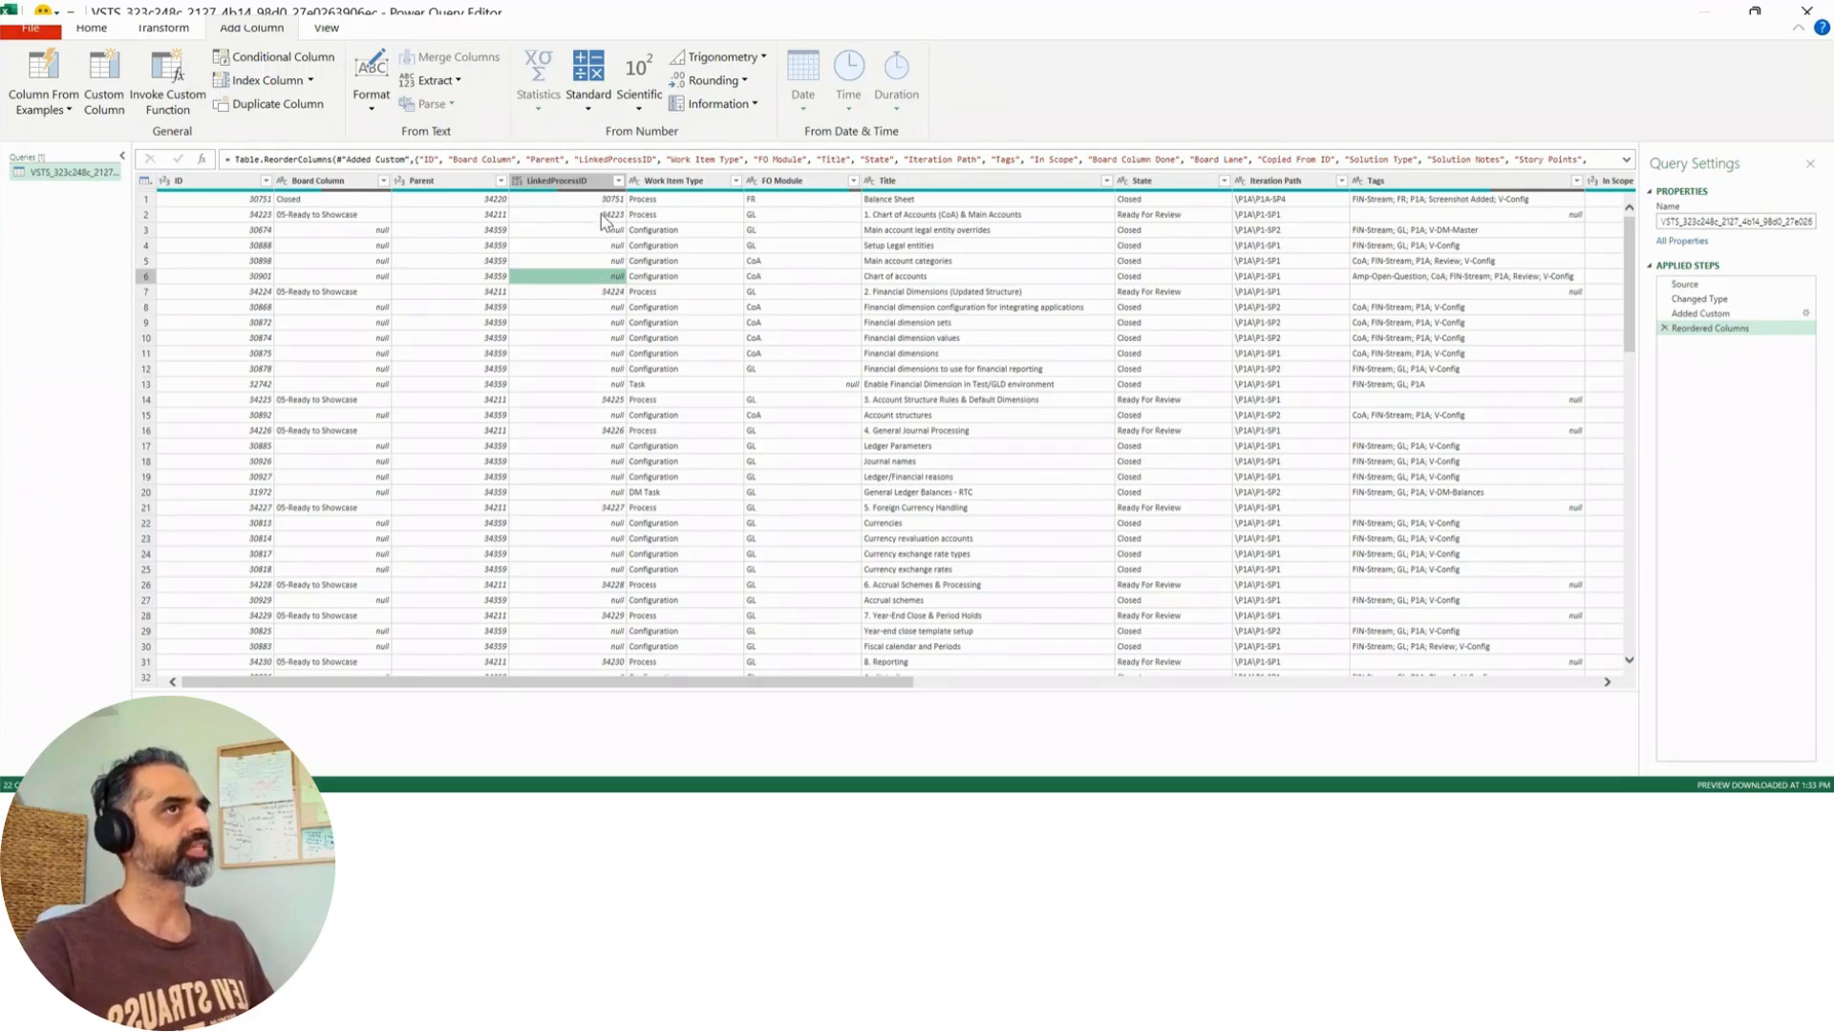
# Step: Fill the LinkedProcessID column down so each item row takes the ID of the process above it
pyautogui.click(589, 181)
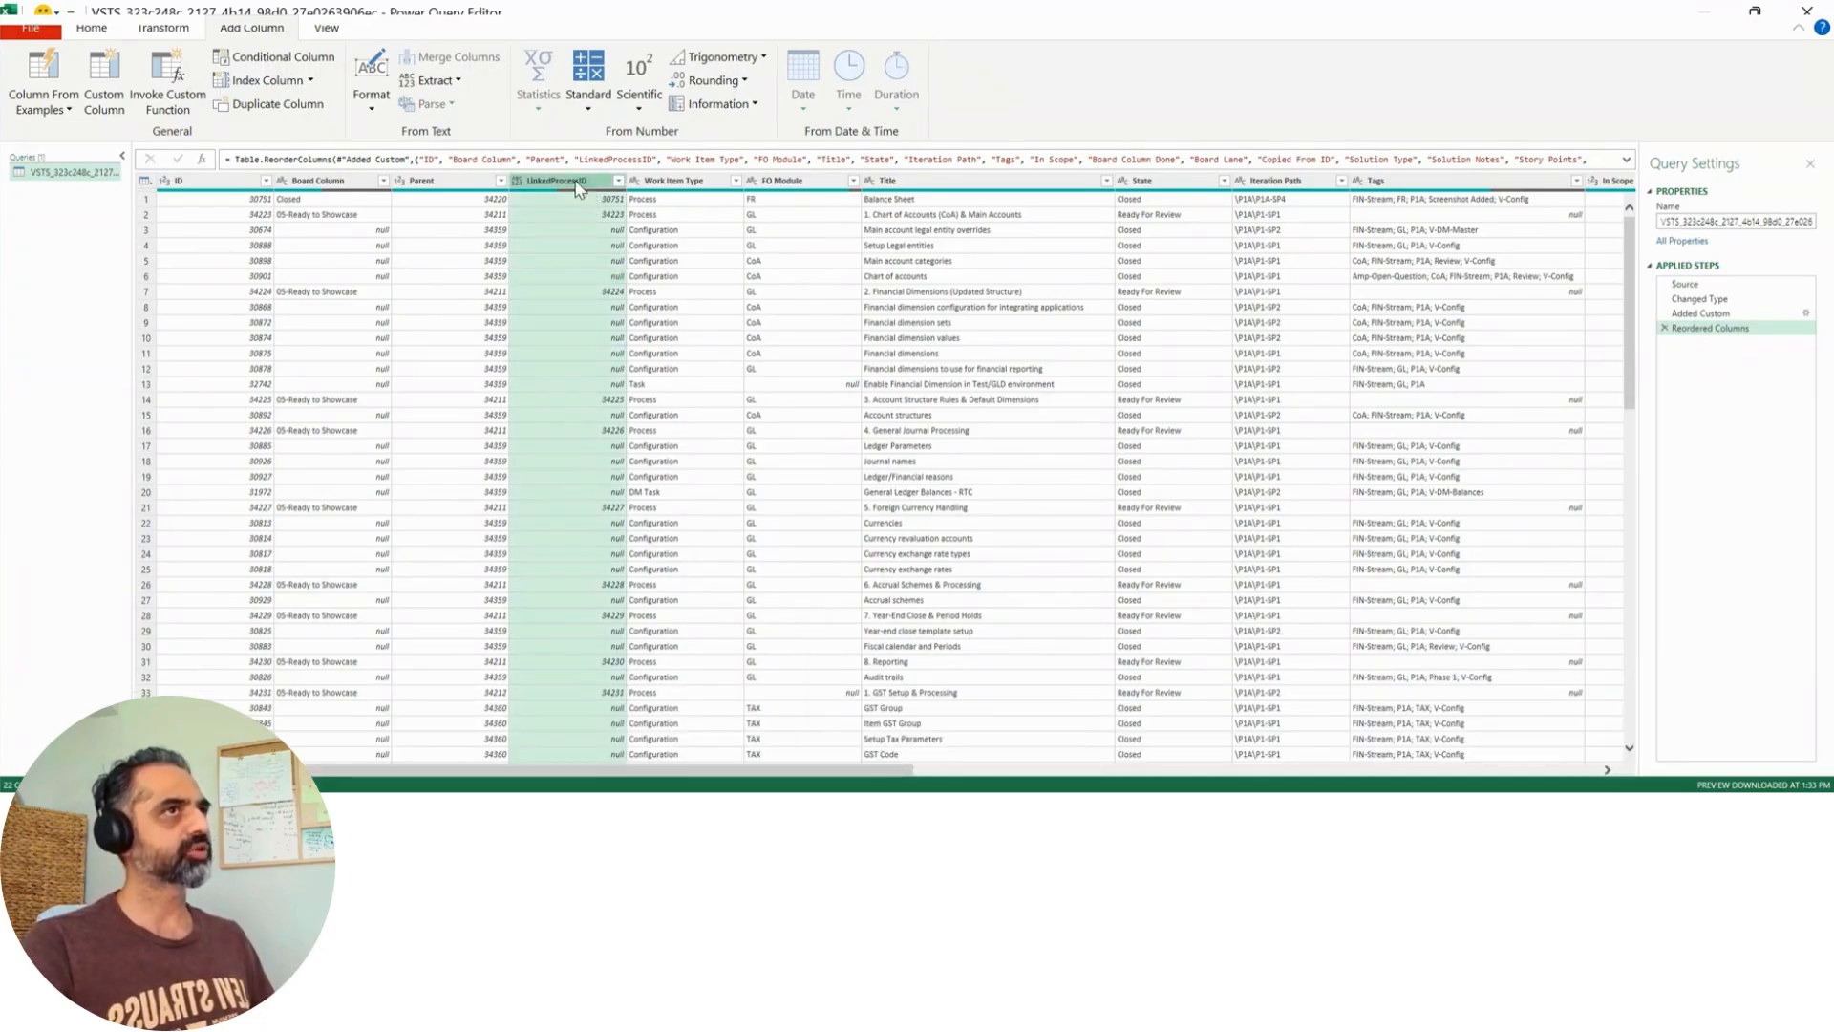
pyautogui.click(186, 31)
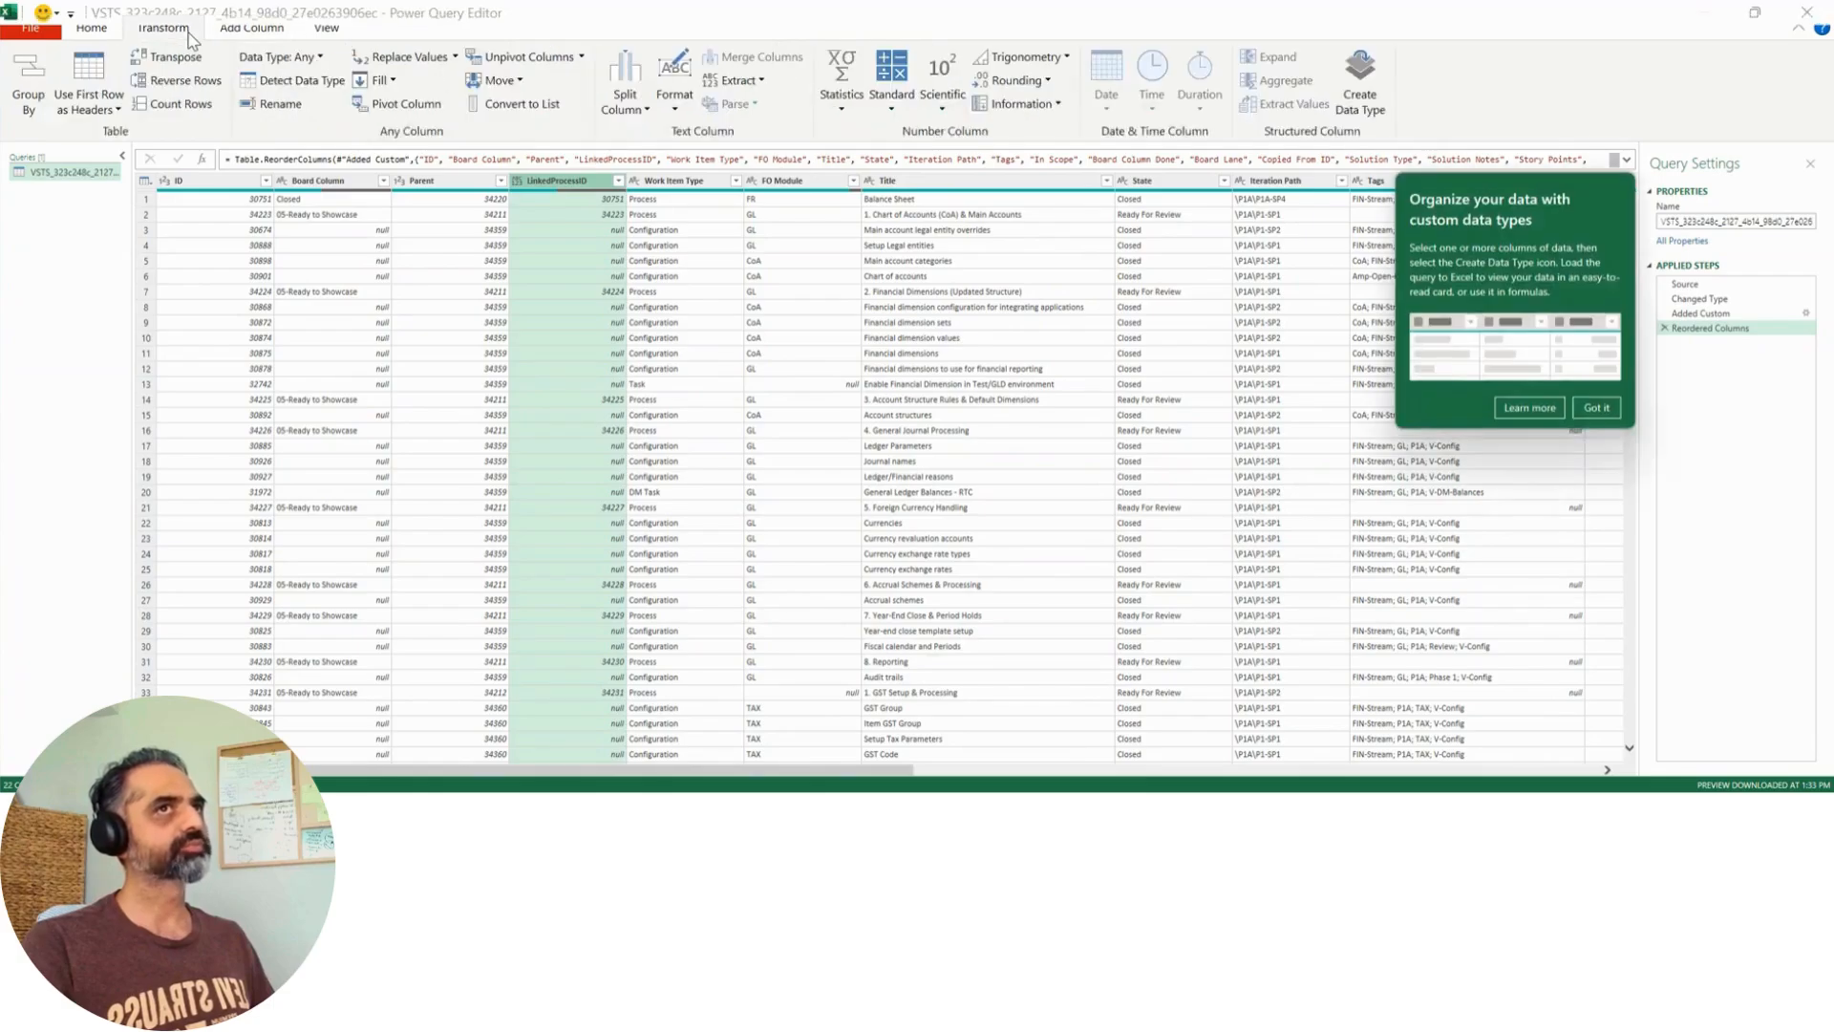
pyautogui.click(390, 84)
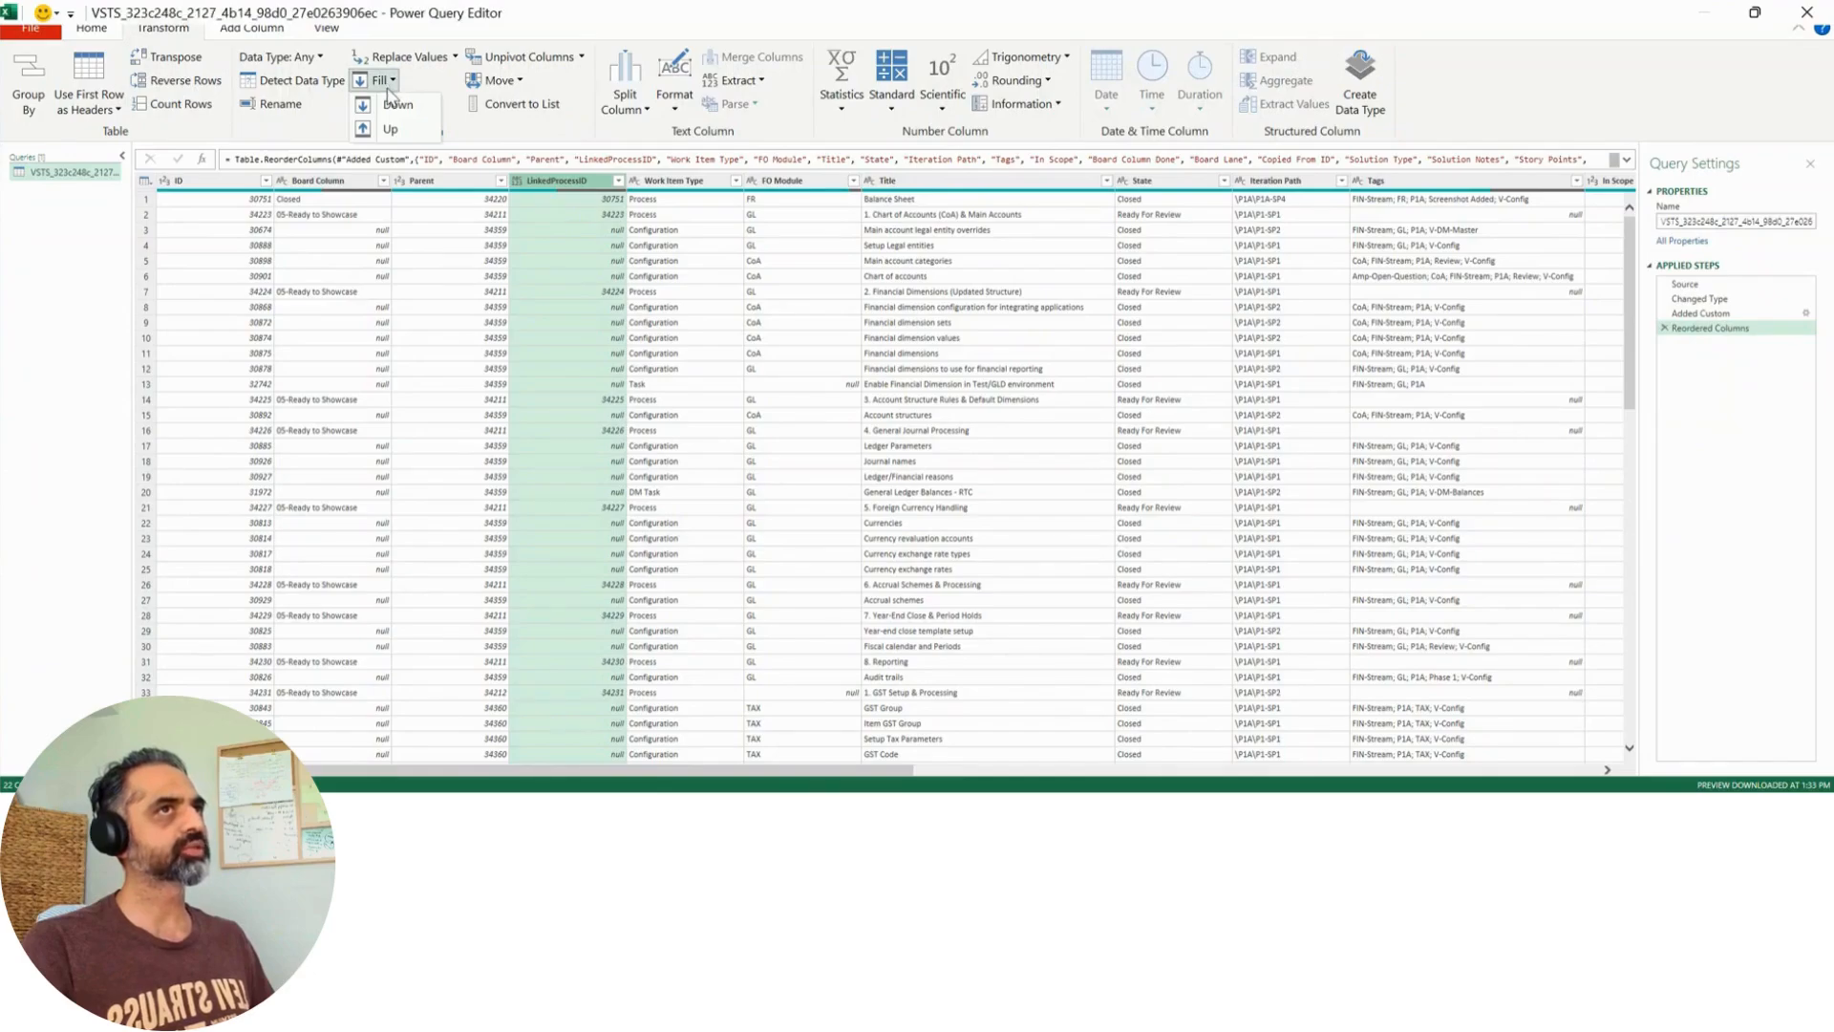
pyautogui.click(395, 104)
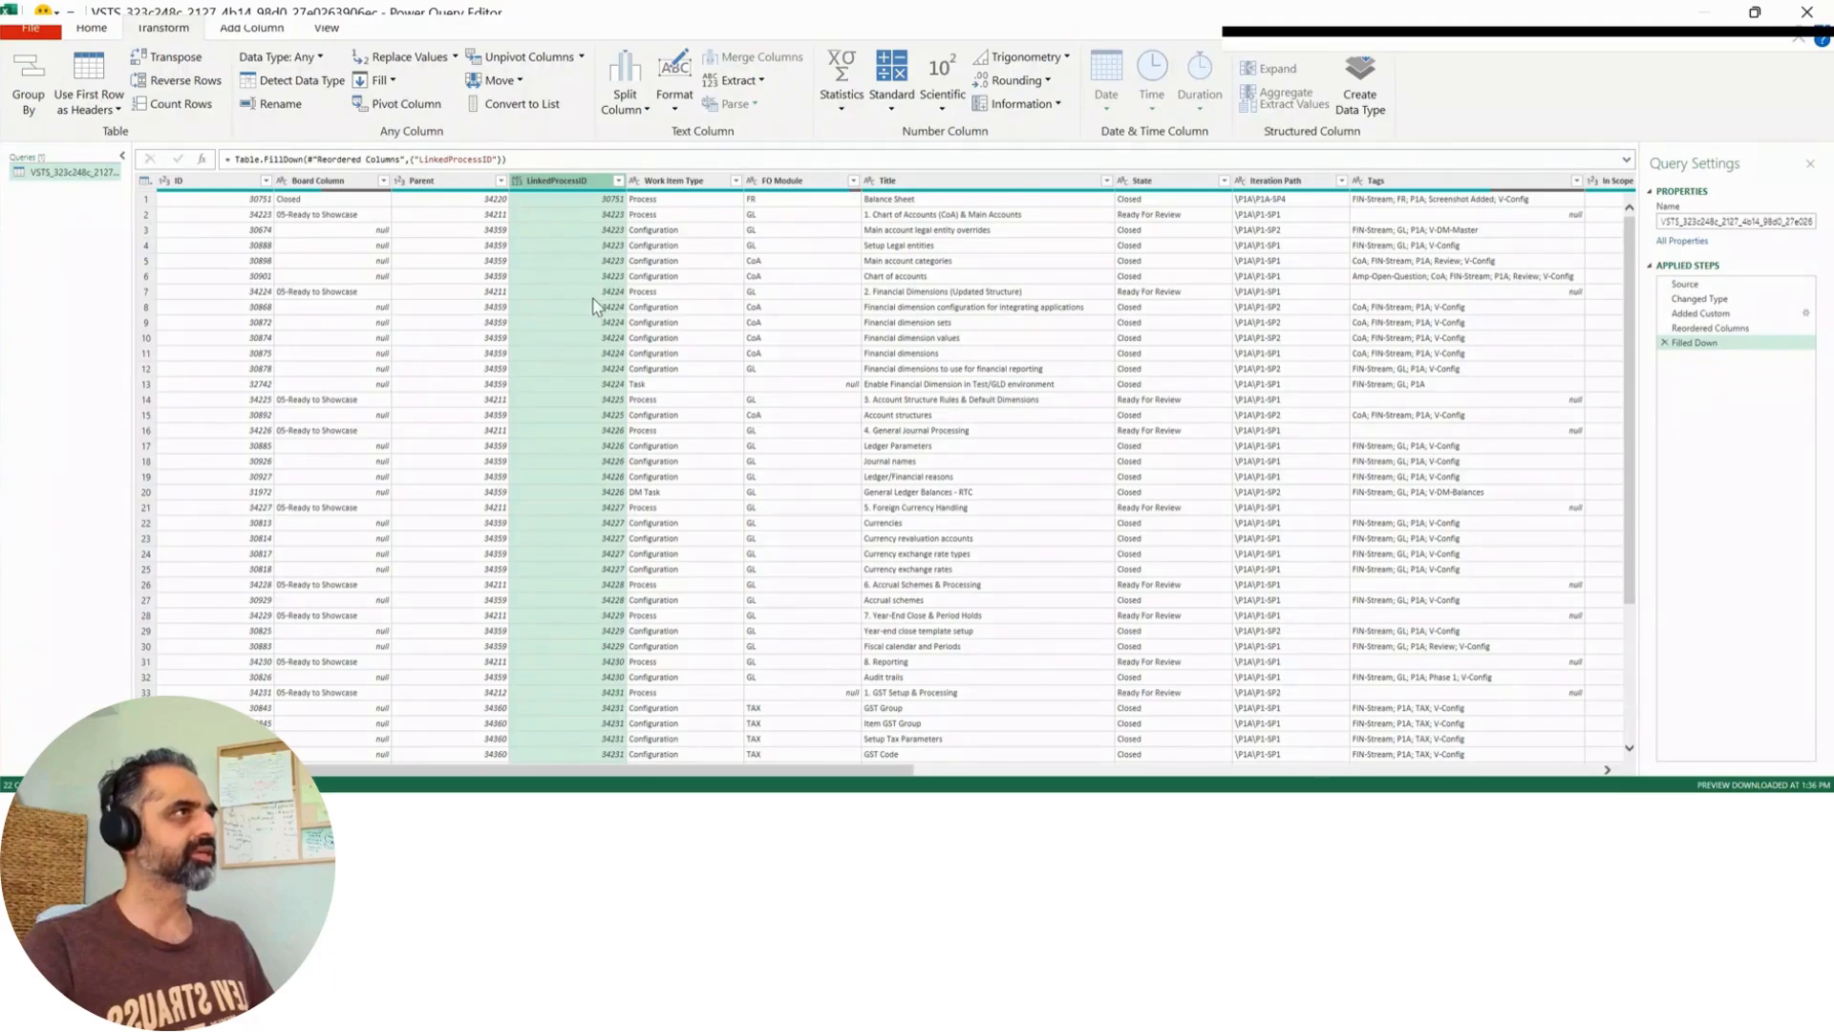
pyautogui.click(562, 233)
pyautogui.click(566, 261)
pyautogui.click(570, 183)
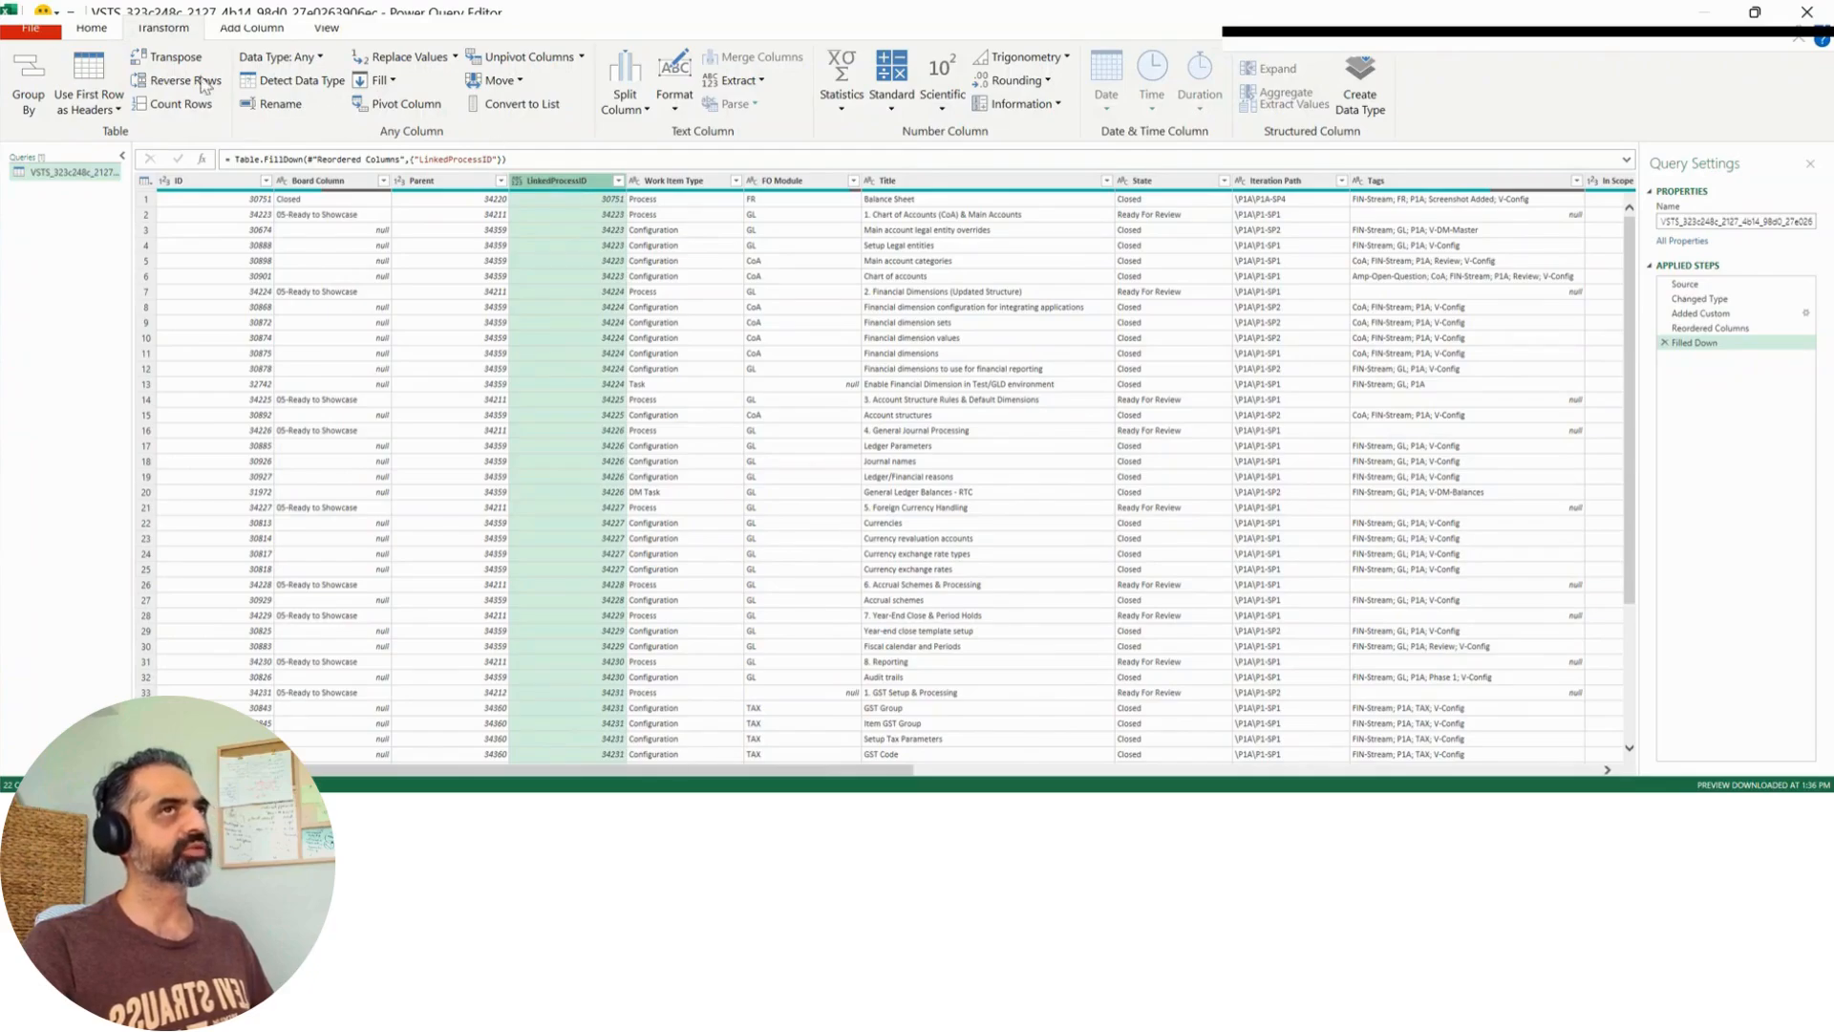
# Step: Add a custom column named LinkedProcessName with the formula if [Work Item Type] = "Process" then [Title] else null
pyautogui.click(261, 36)
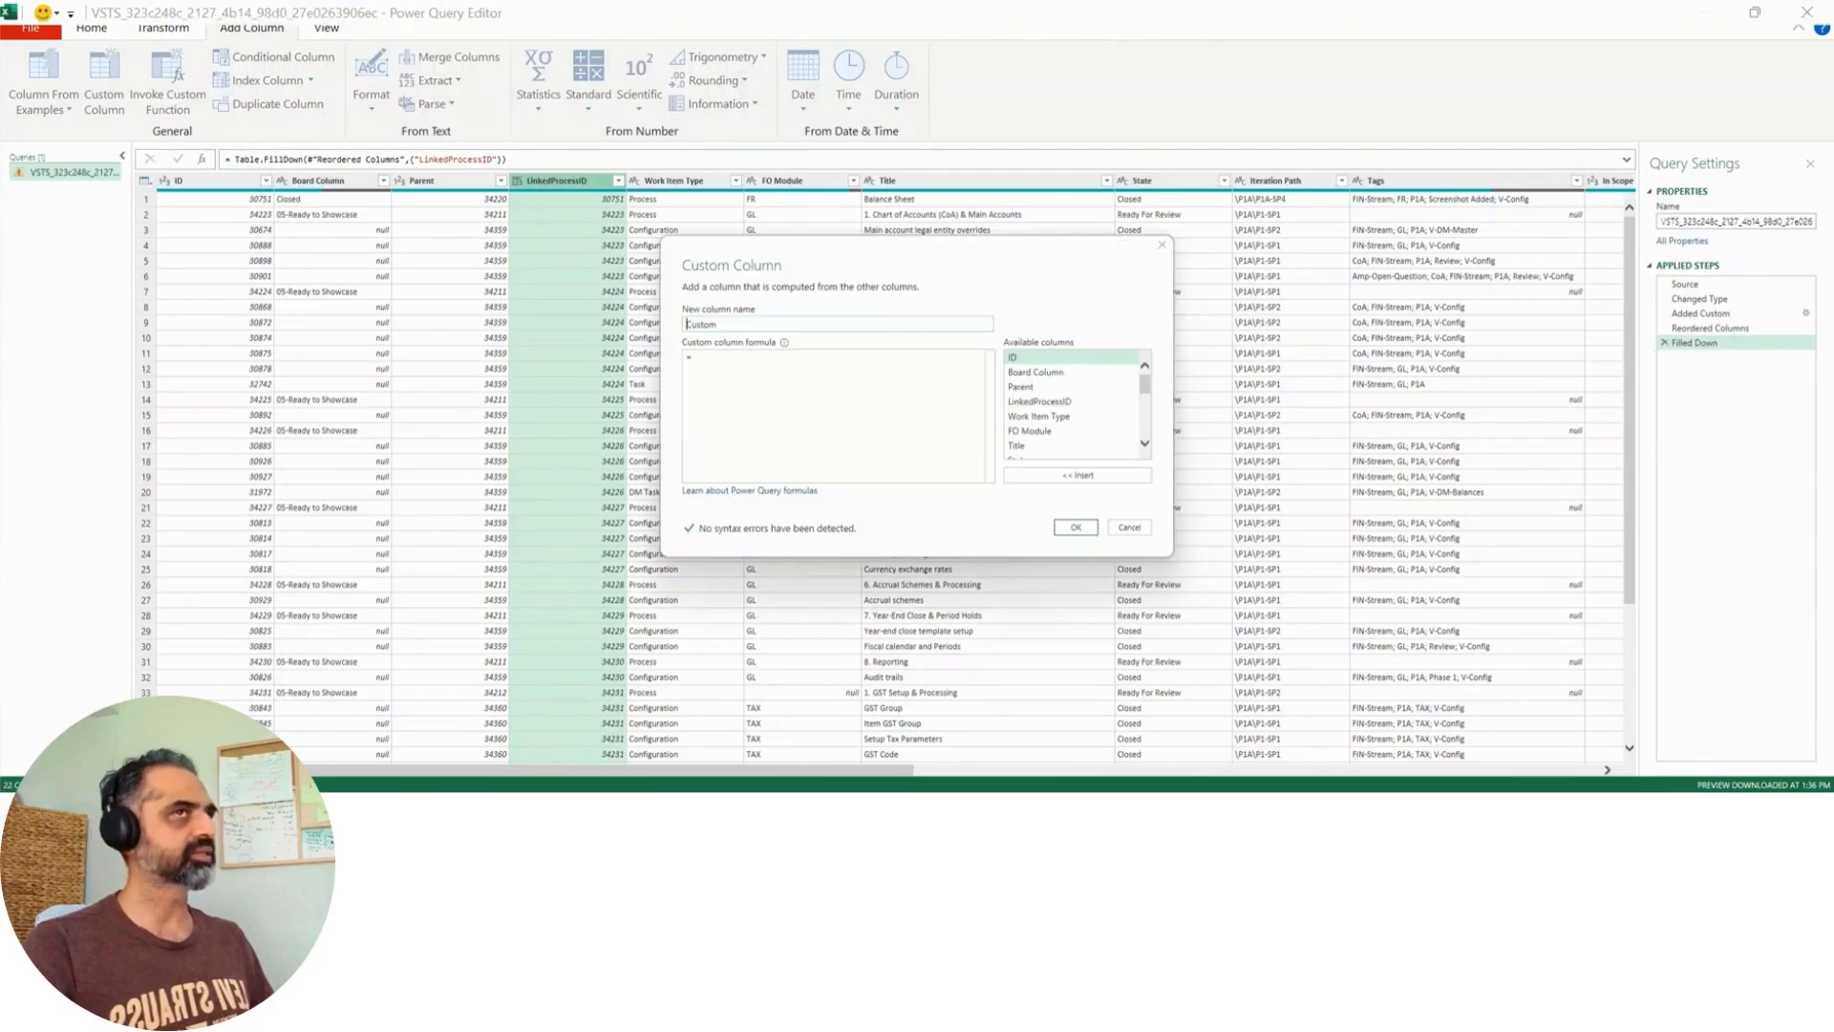
pyautogui.doubleClick(705, 323)
pyautogui.write('Lin')
pyautogui.write('ked')
pyautogui.write('I')
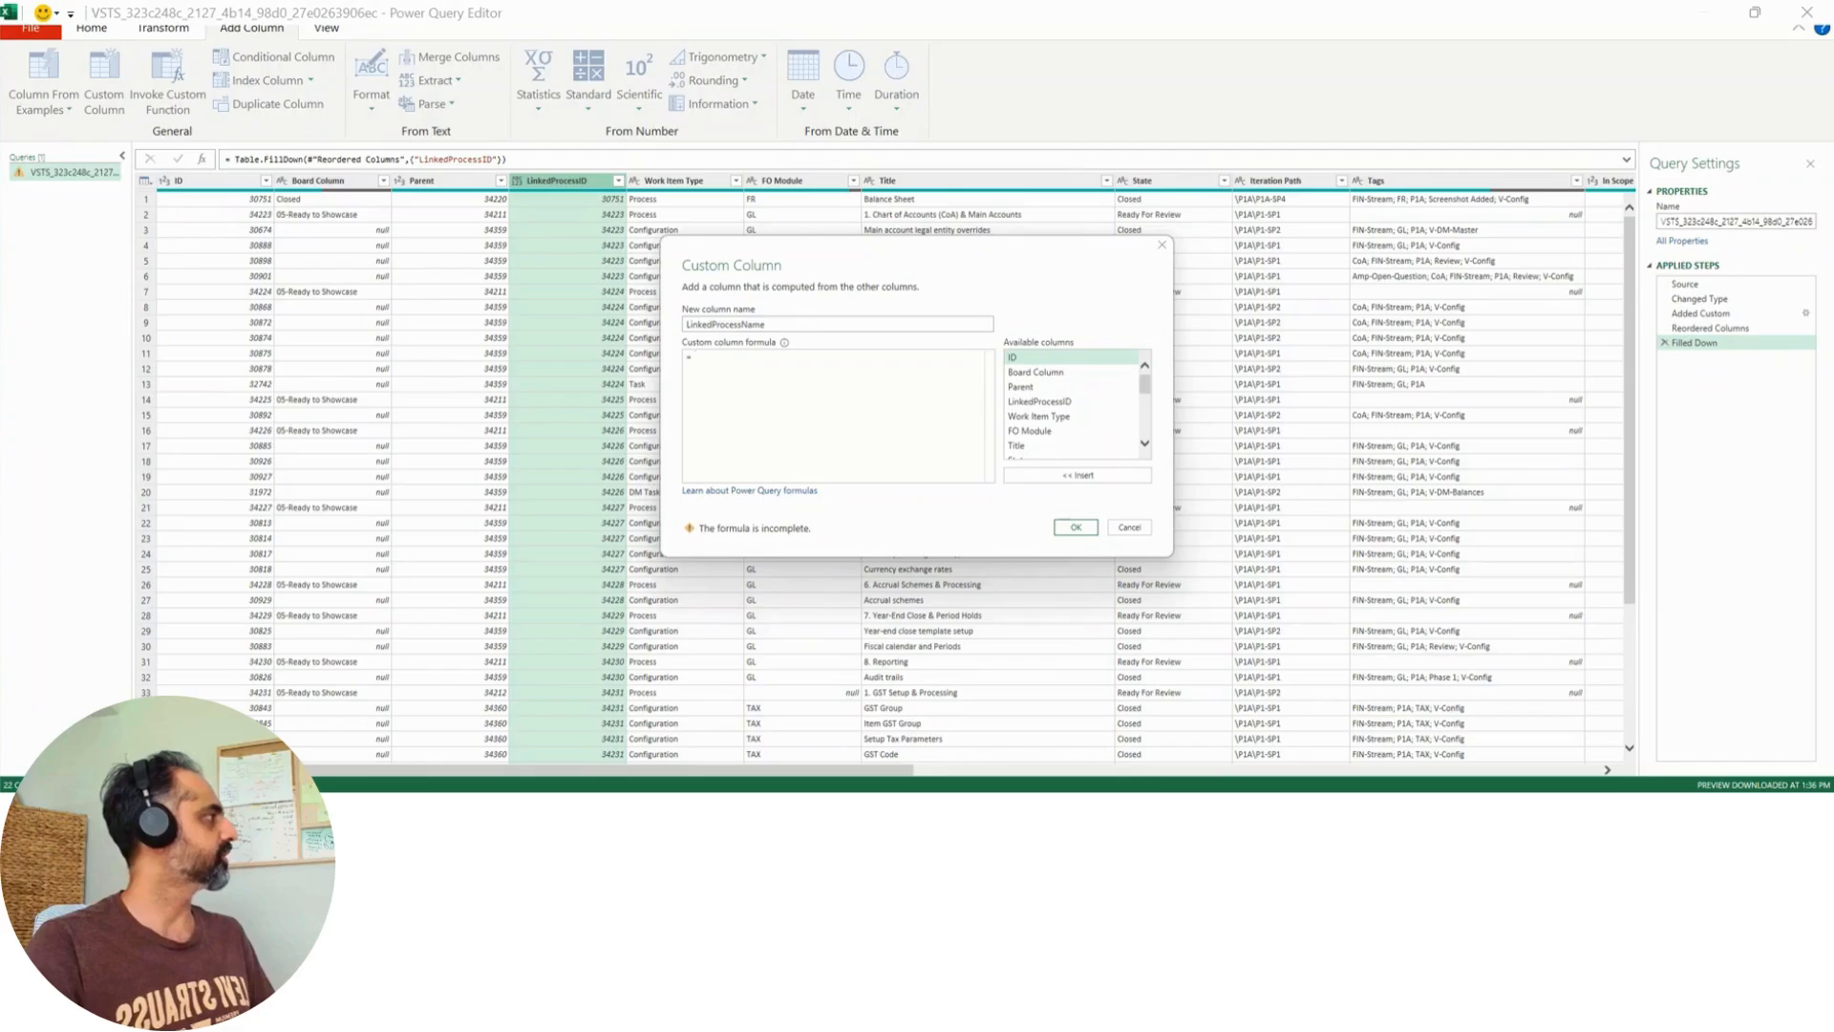
pyautogui.click(883, 369)
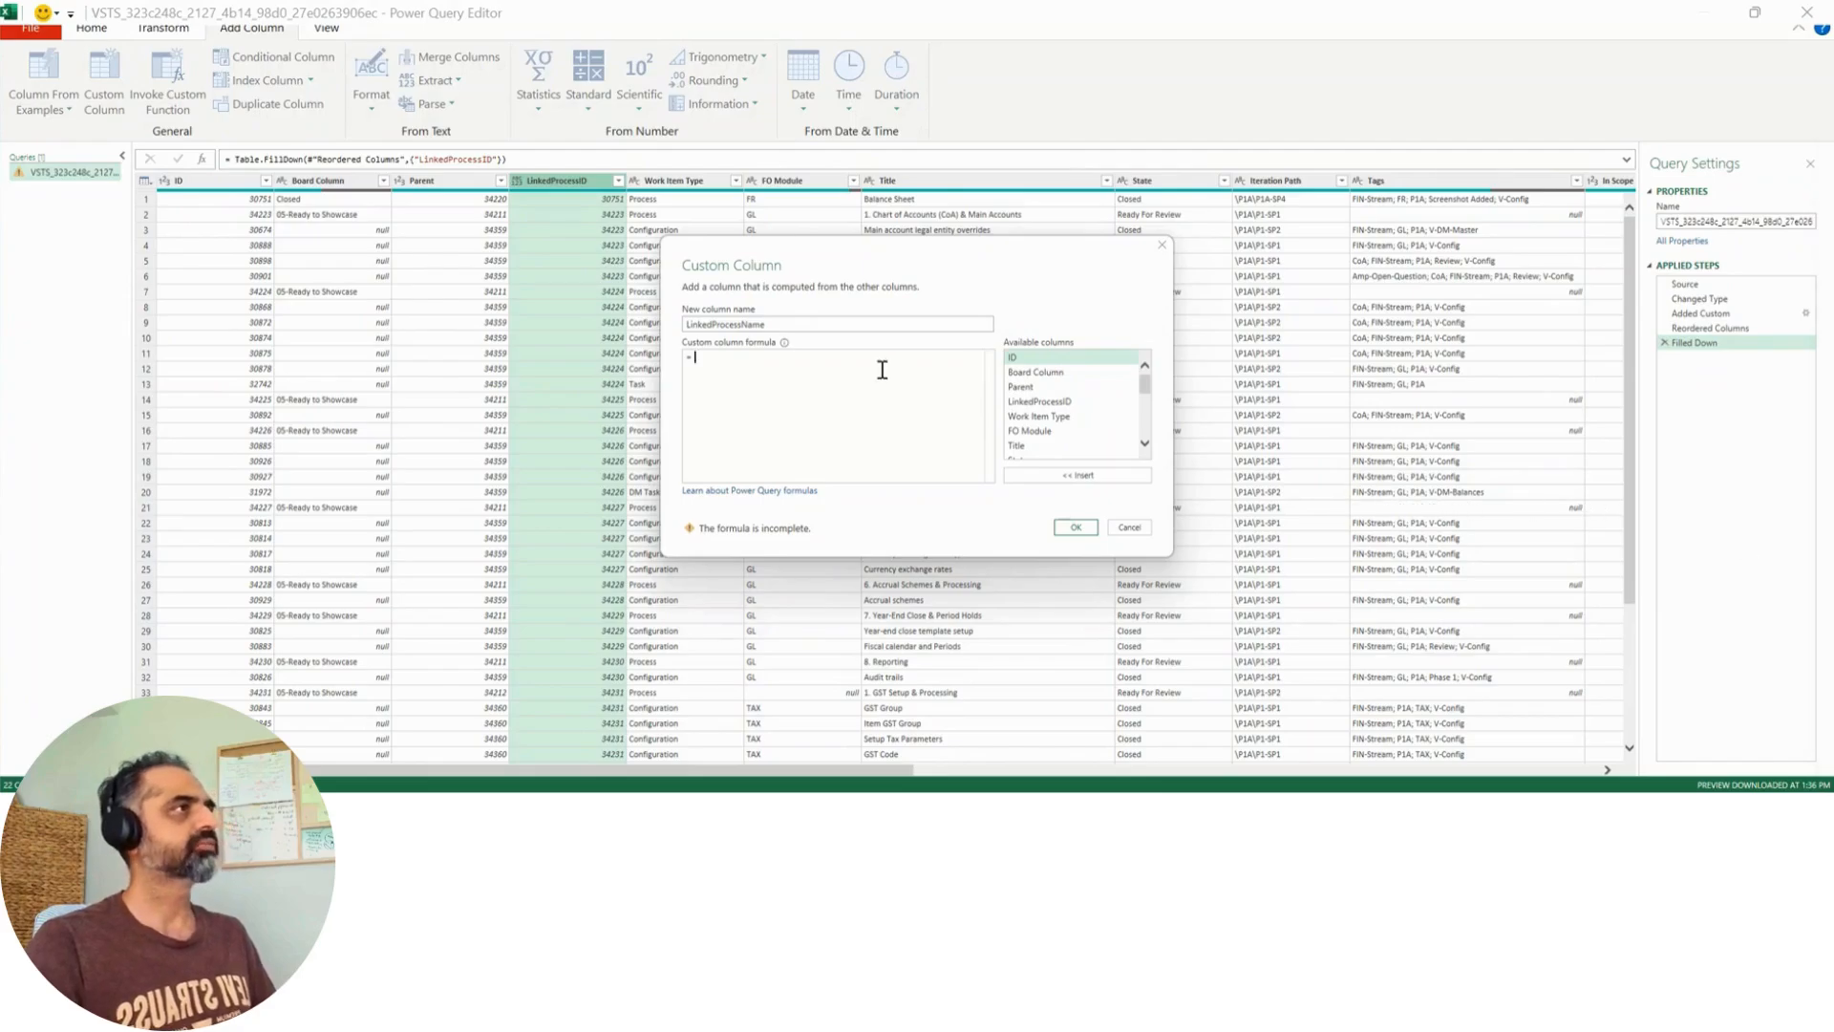
pyautogui.write('if [Work Item Type] = "Process" then [Title] else null')
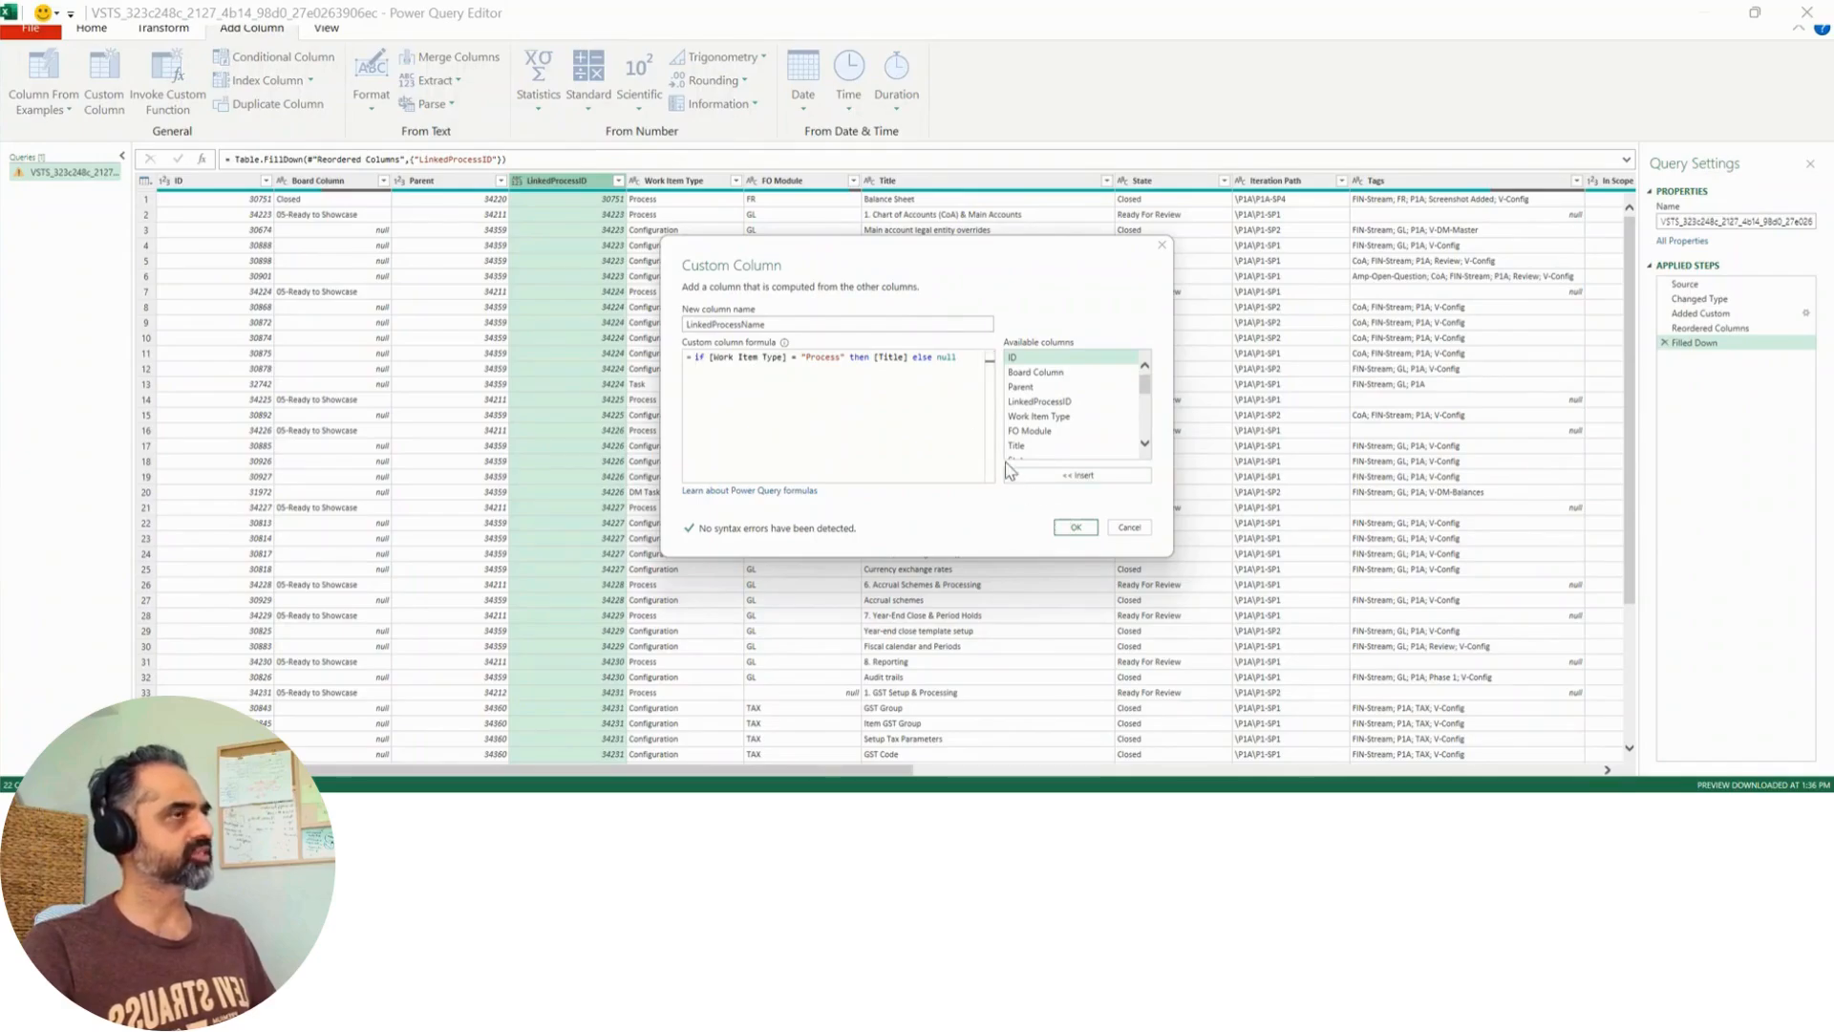
pyautogui.click(1076, 537)
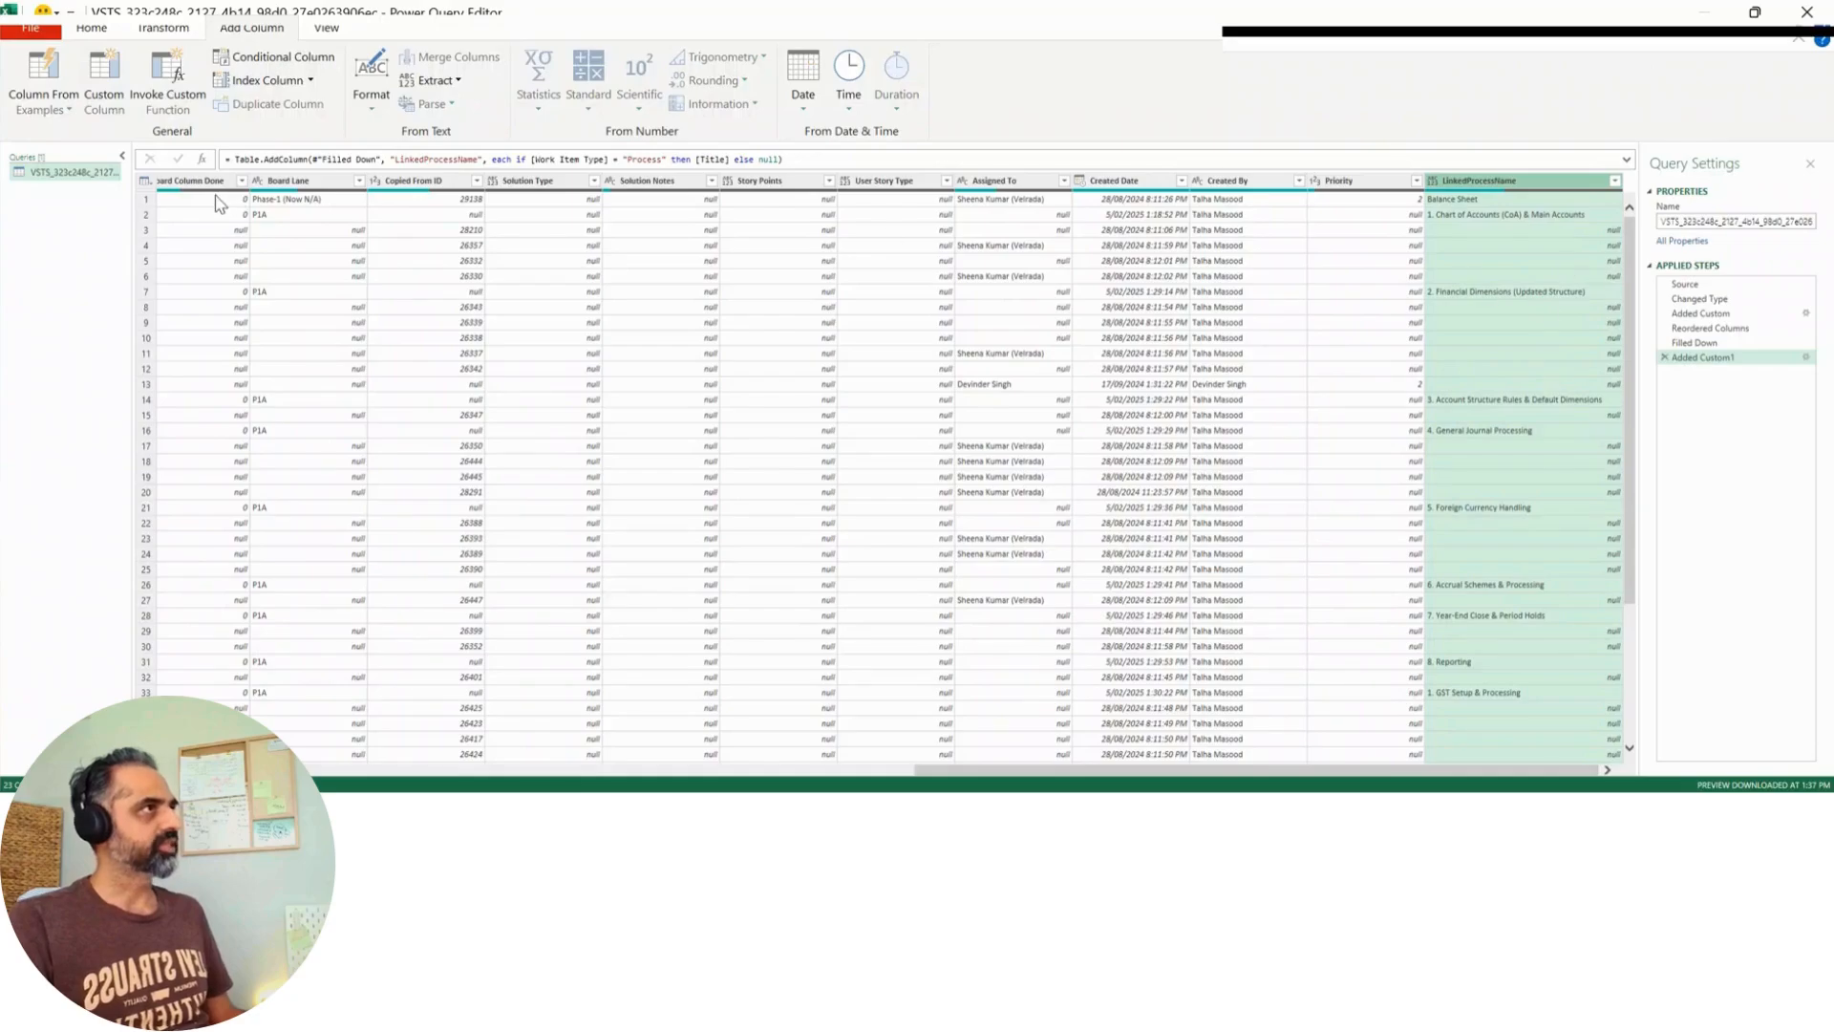
# Step: Fill the LinkedProcessName column down and check the process titles through the rows
pyautogui.click(163, 29)
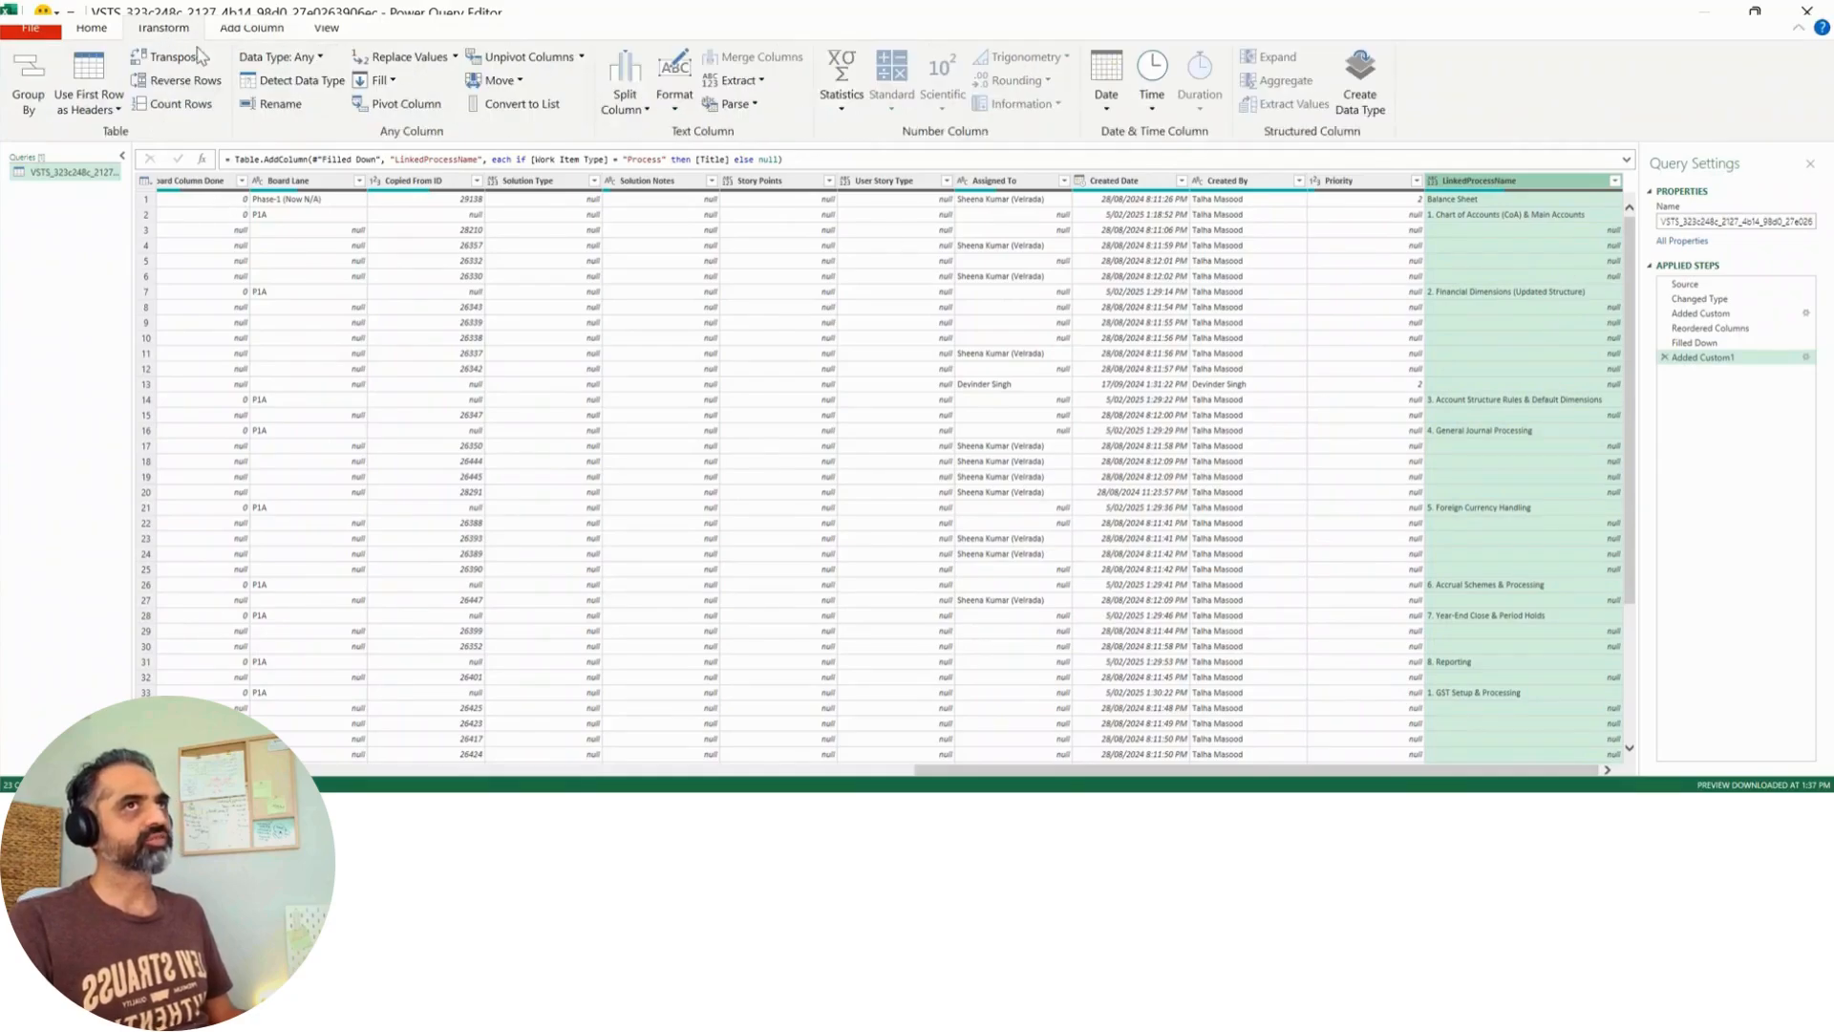
pyautogui.click(392, 81)
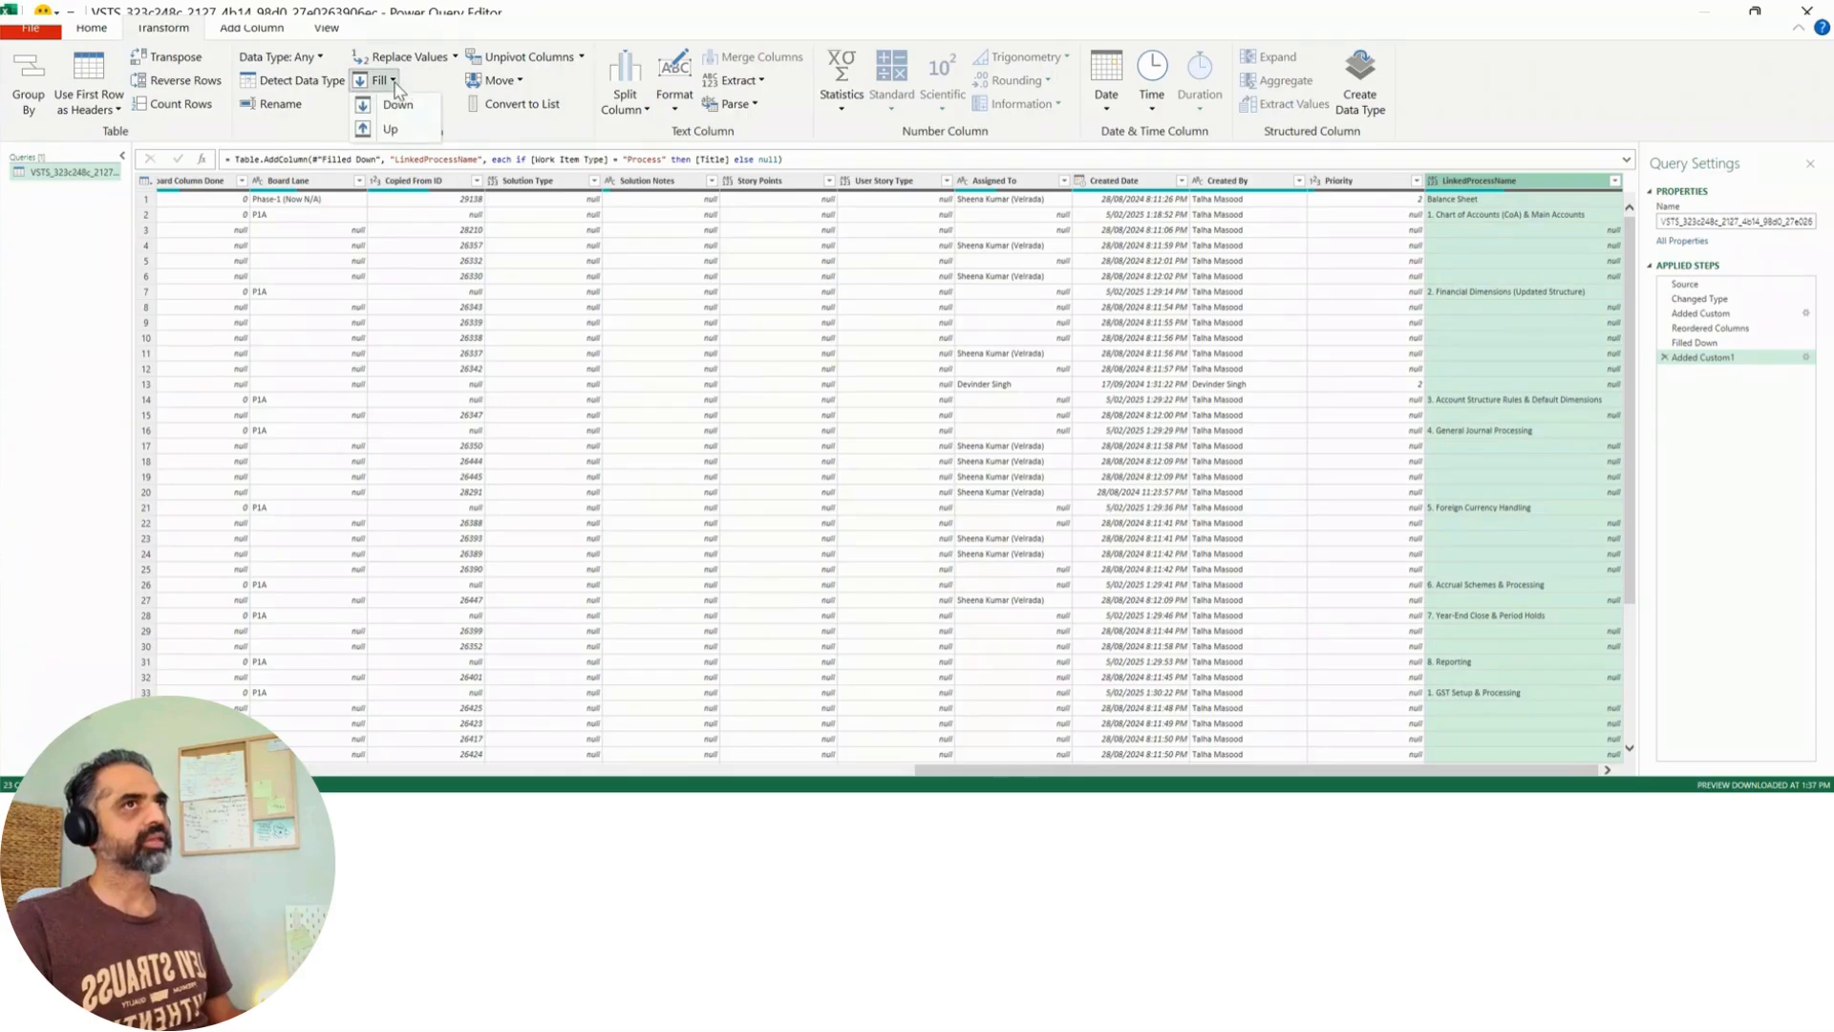
pyautogui.click(397, 105)
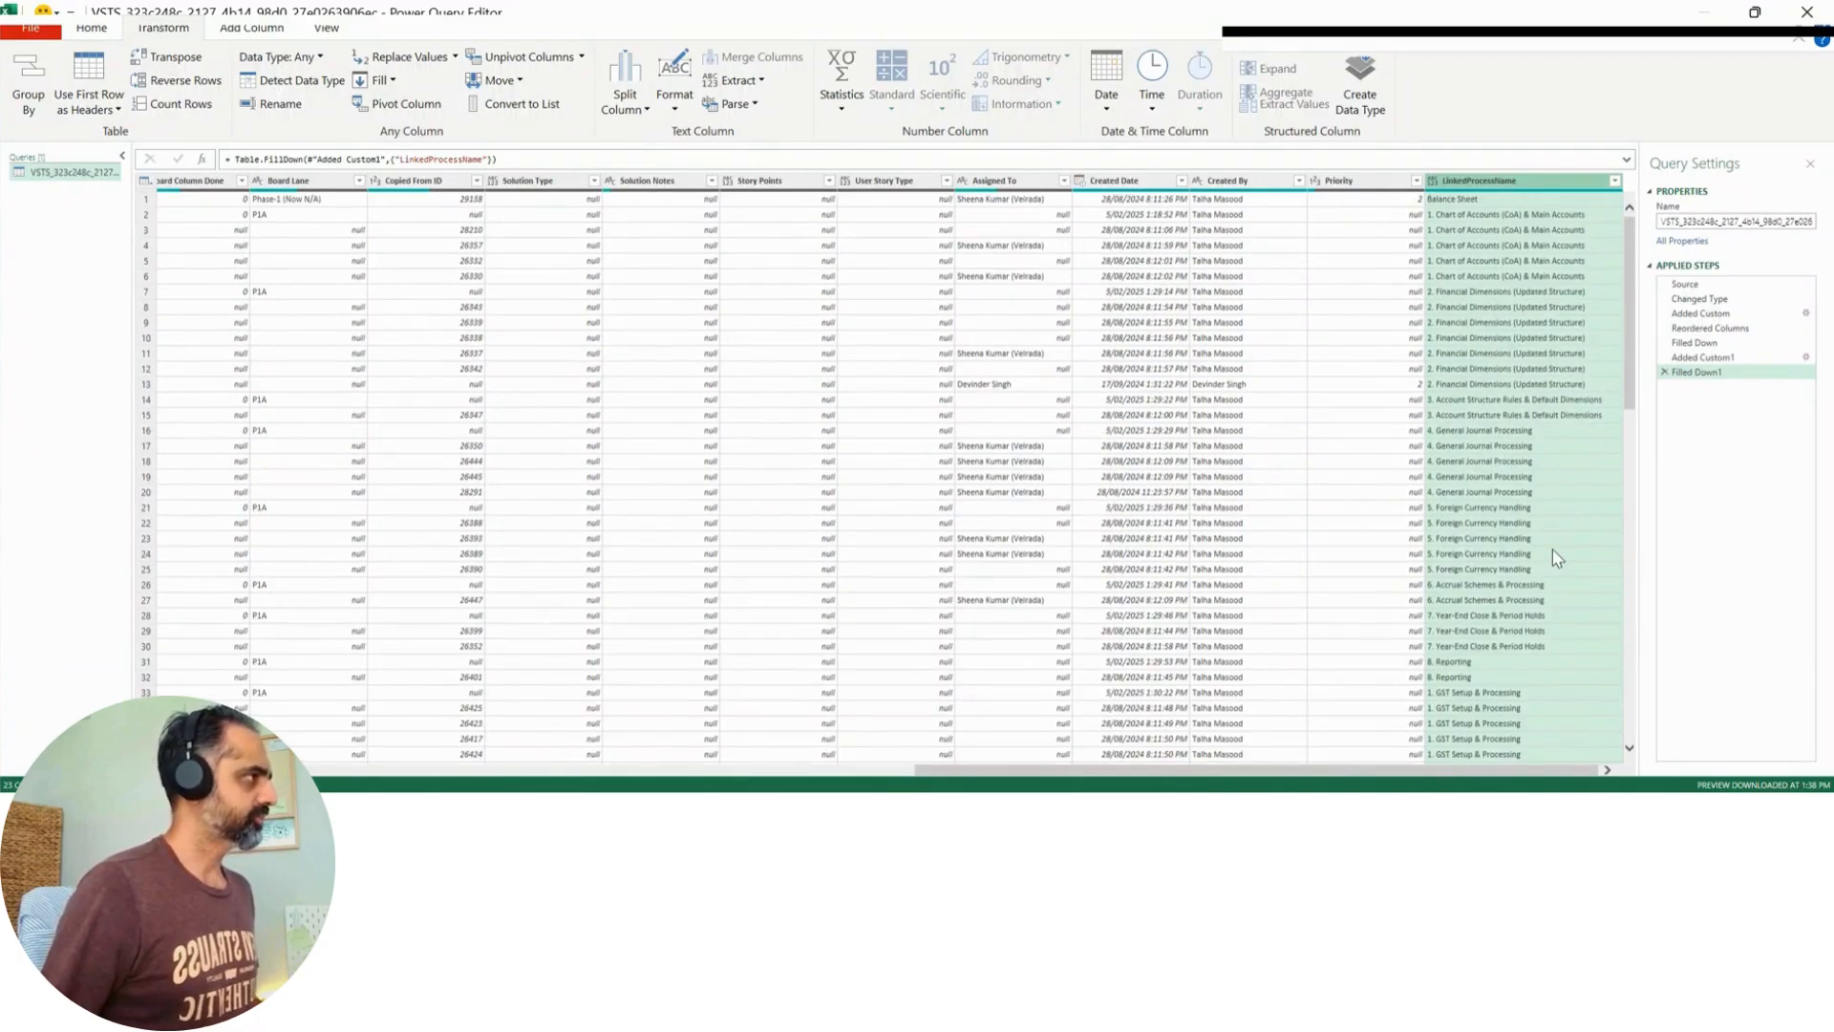
pyautogui.scroll(-5, 1551, 548)
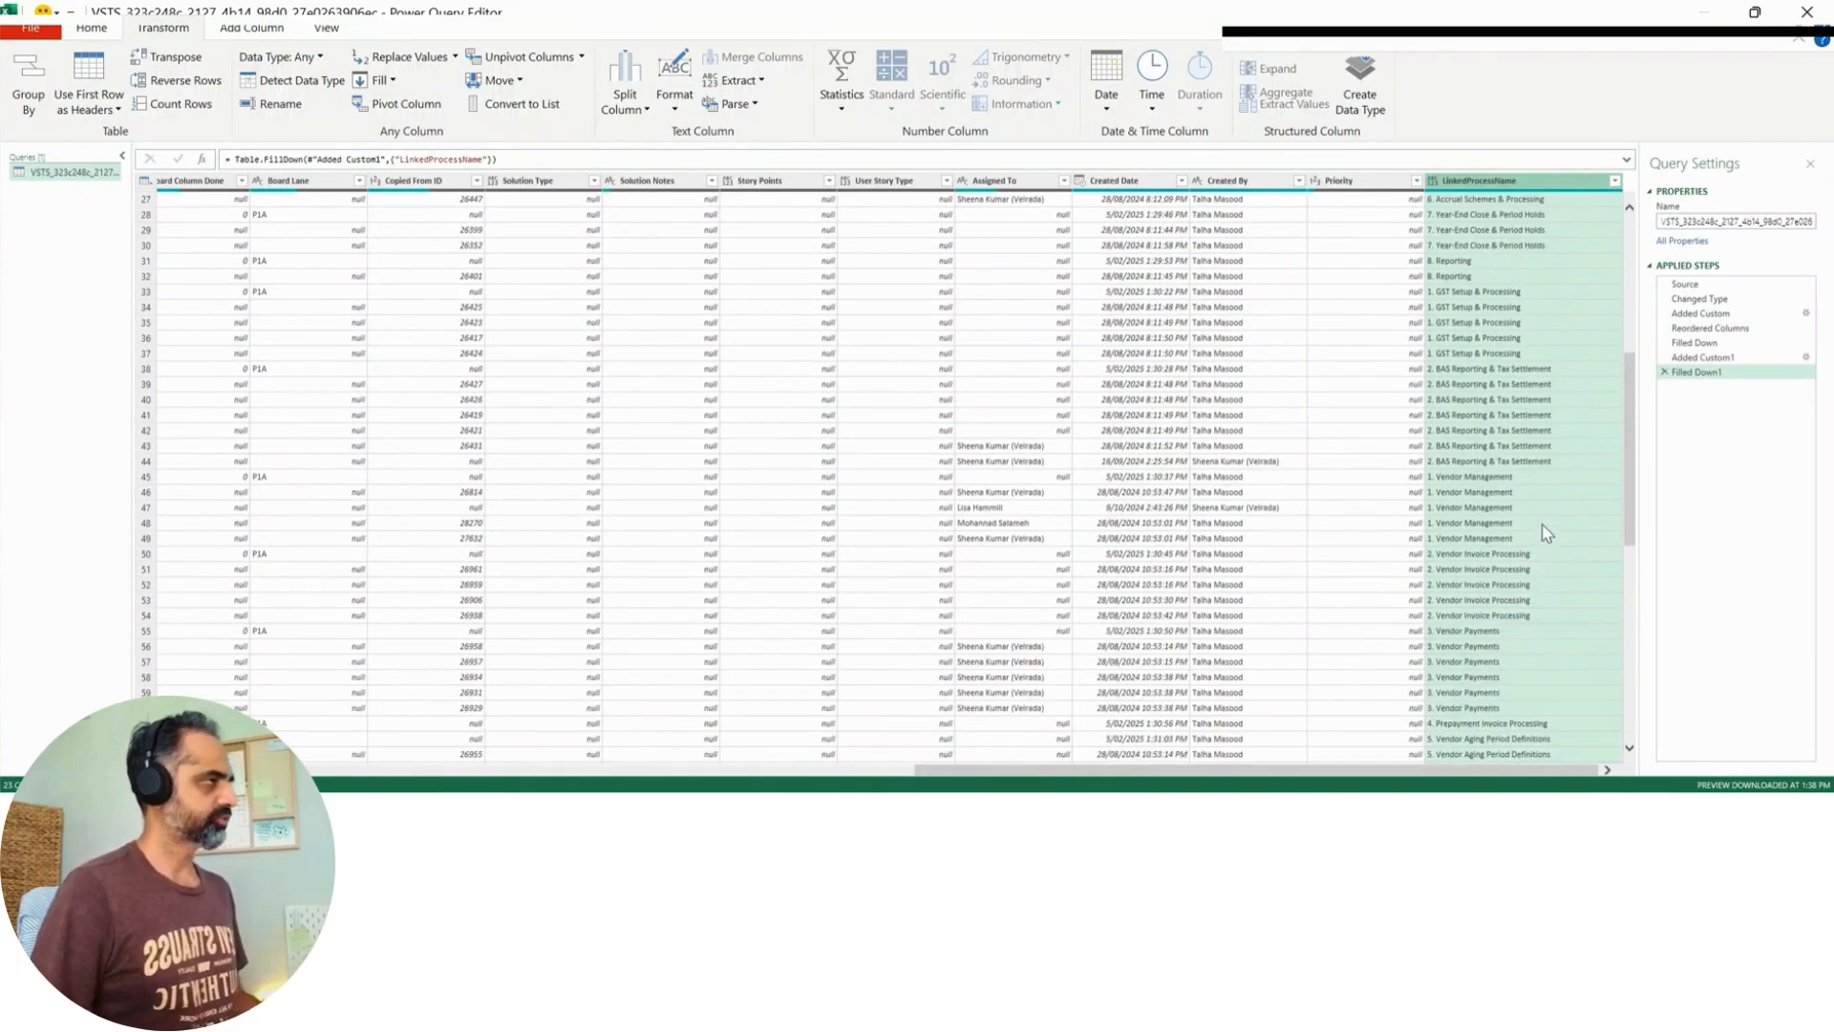
pyautogui.scroll(5, 1546, 532)
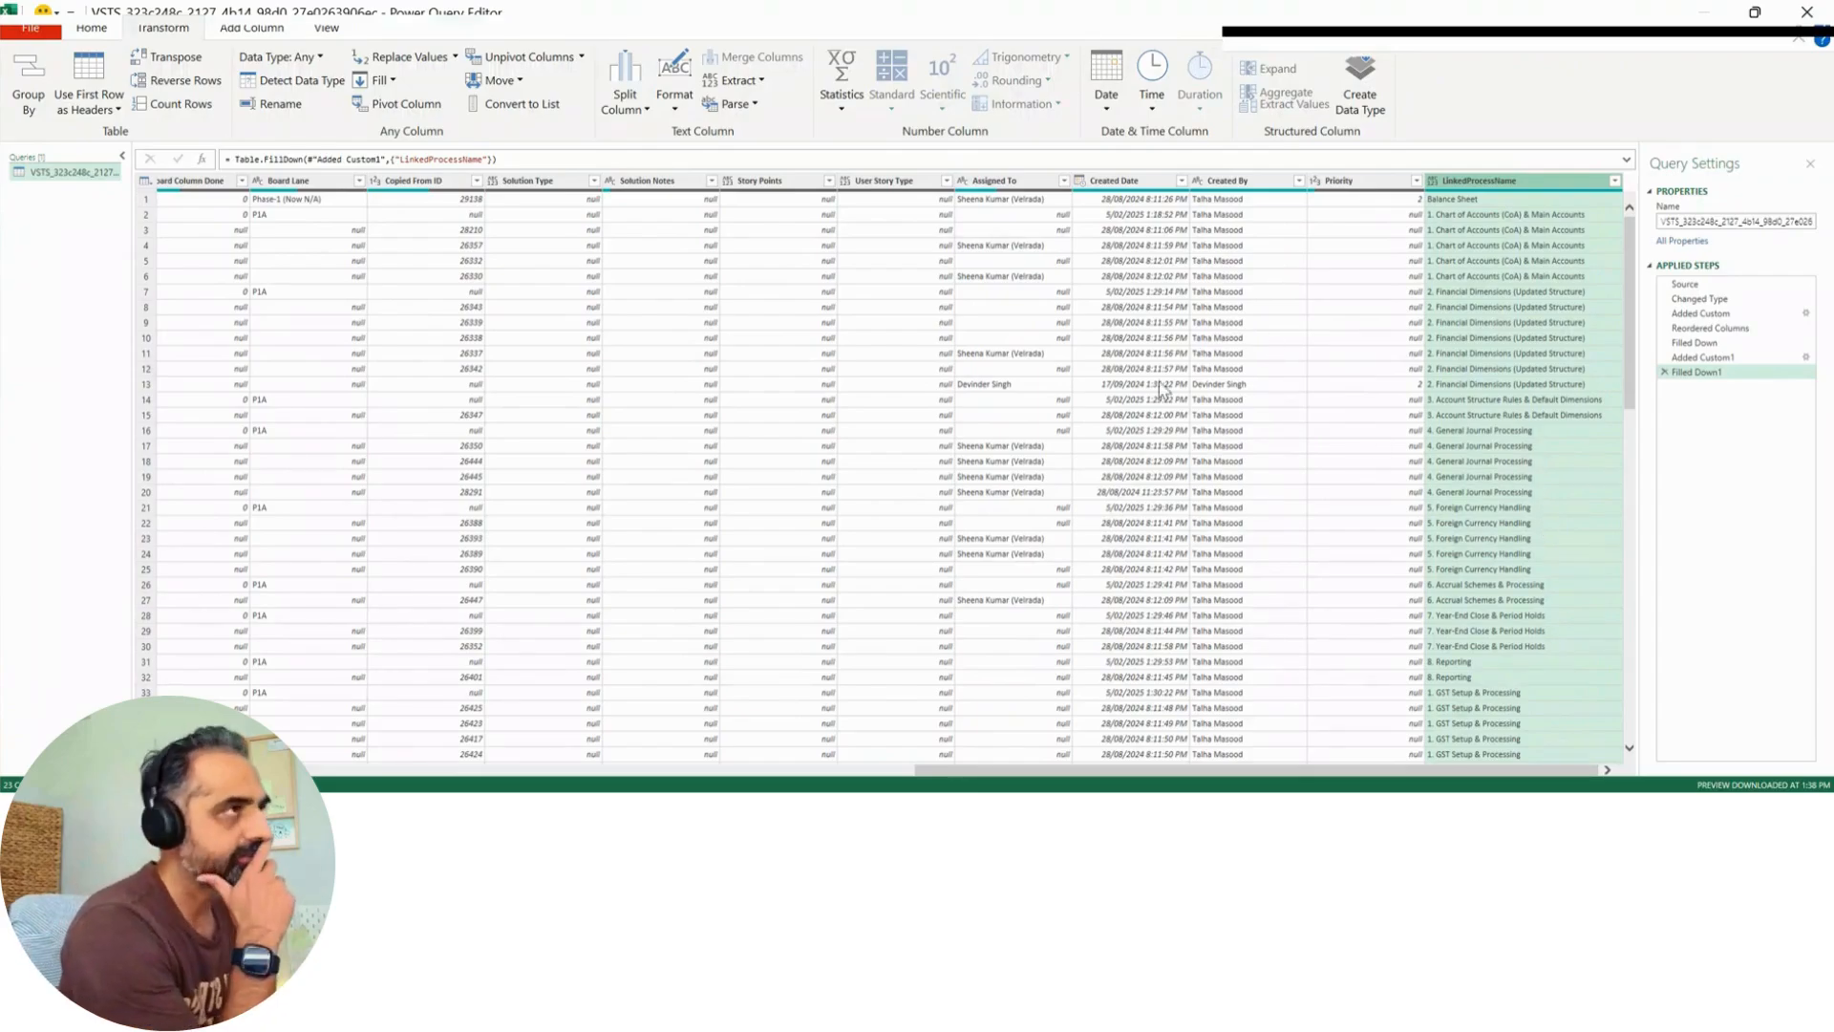
pyautogui.moveTo(1236, 770)
pyautogui.mouseDown()
pyautogui.moveTo(1161, 771)
pyautogui.moveTo(1246, 781)
pyautogui.mouseUp()
# Step: Close the query editor, load the transformed query into the workbook, and dismiss the web data tip
pyautogui.click(95, 32)
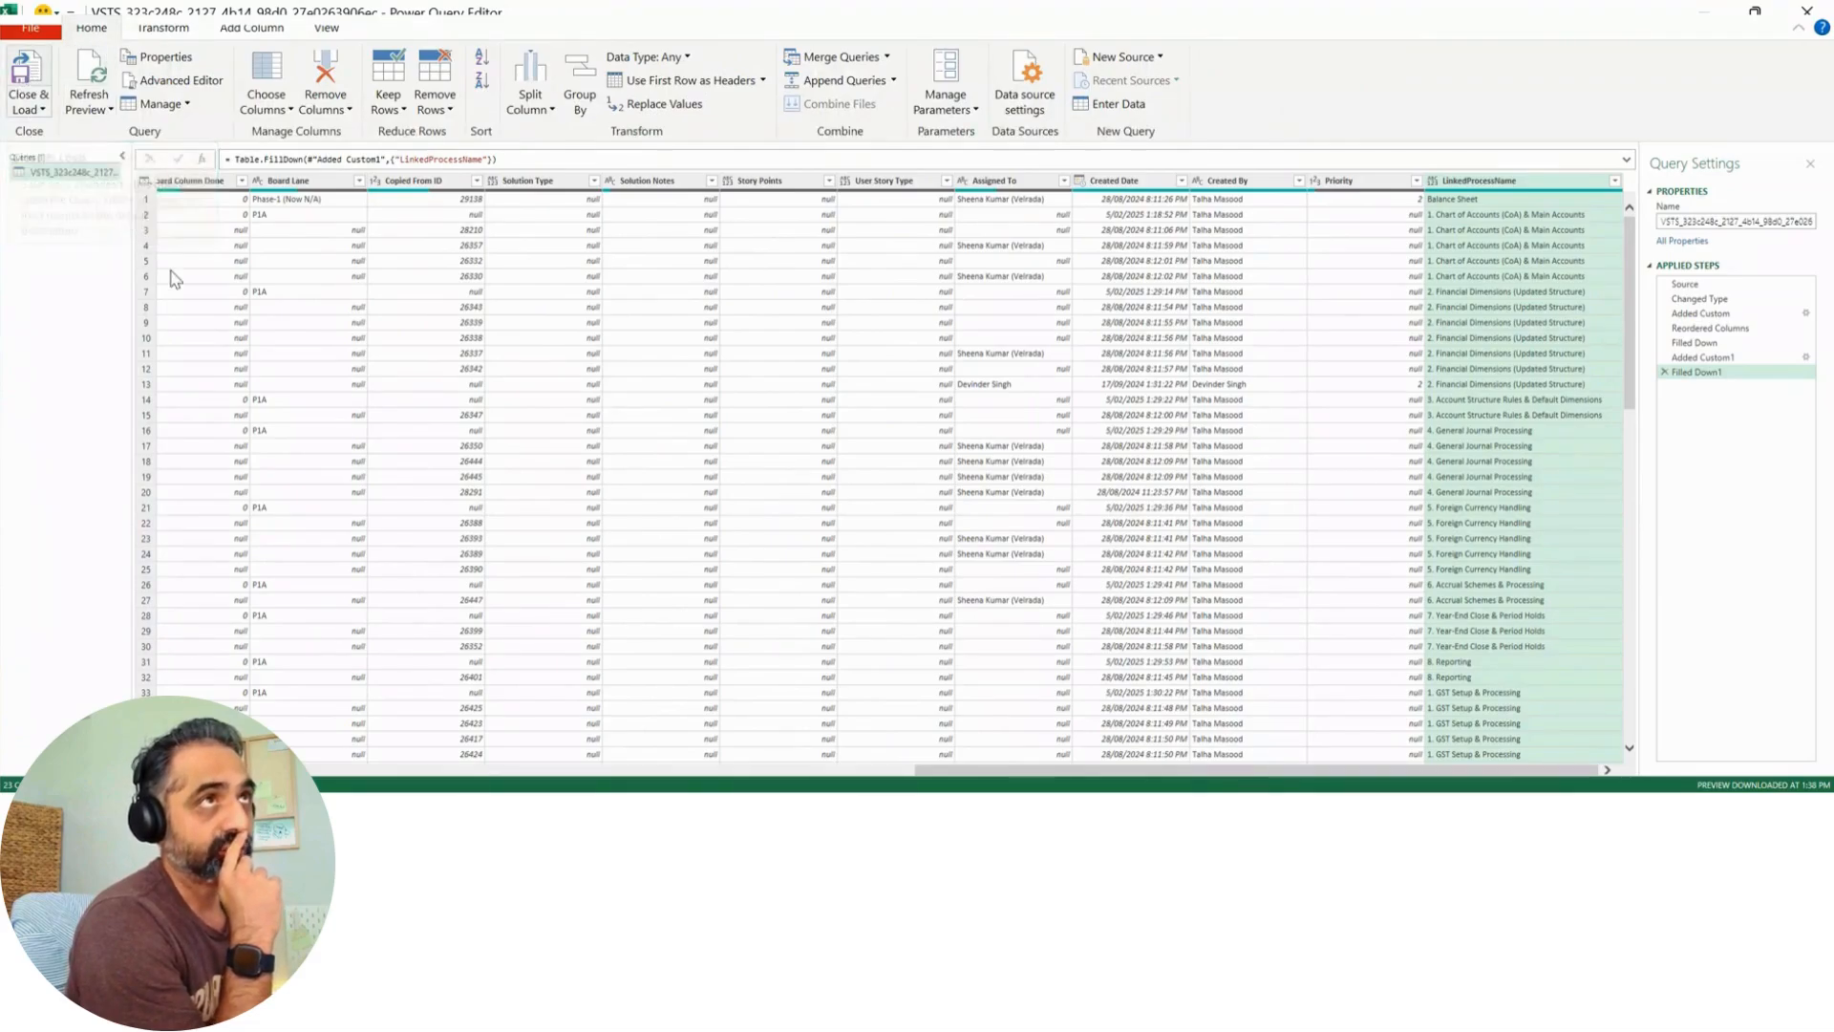
pyautogui.click(19, 82)
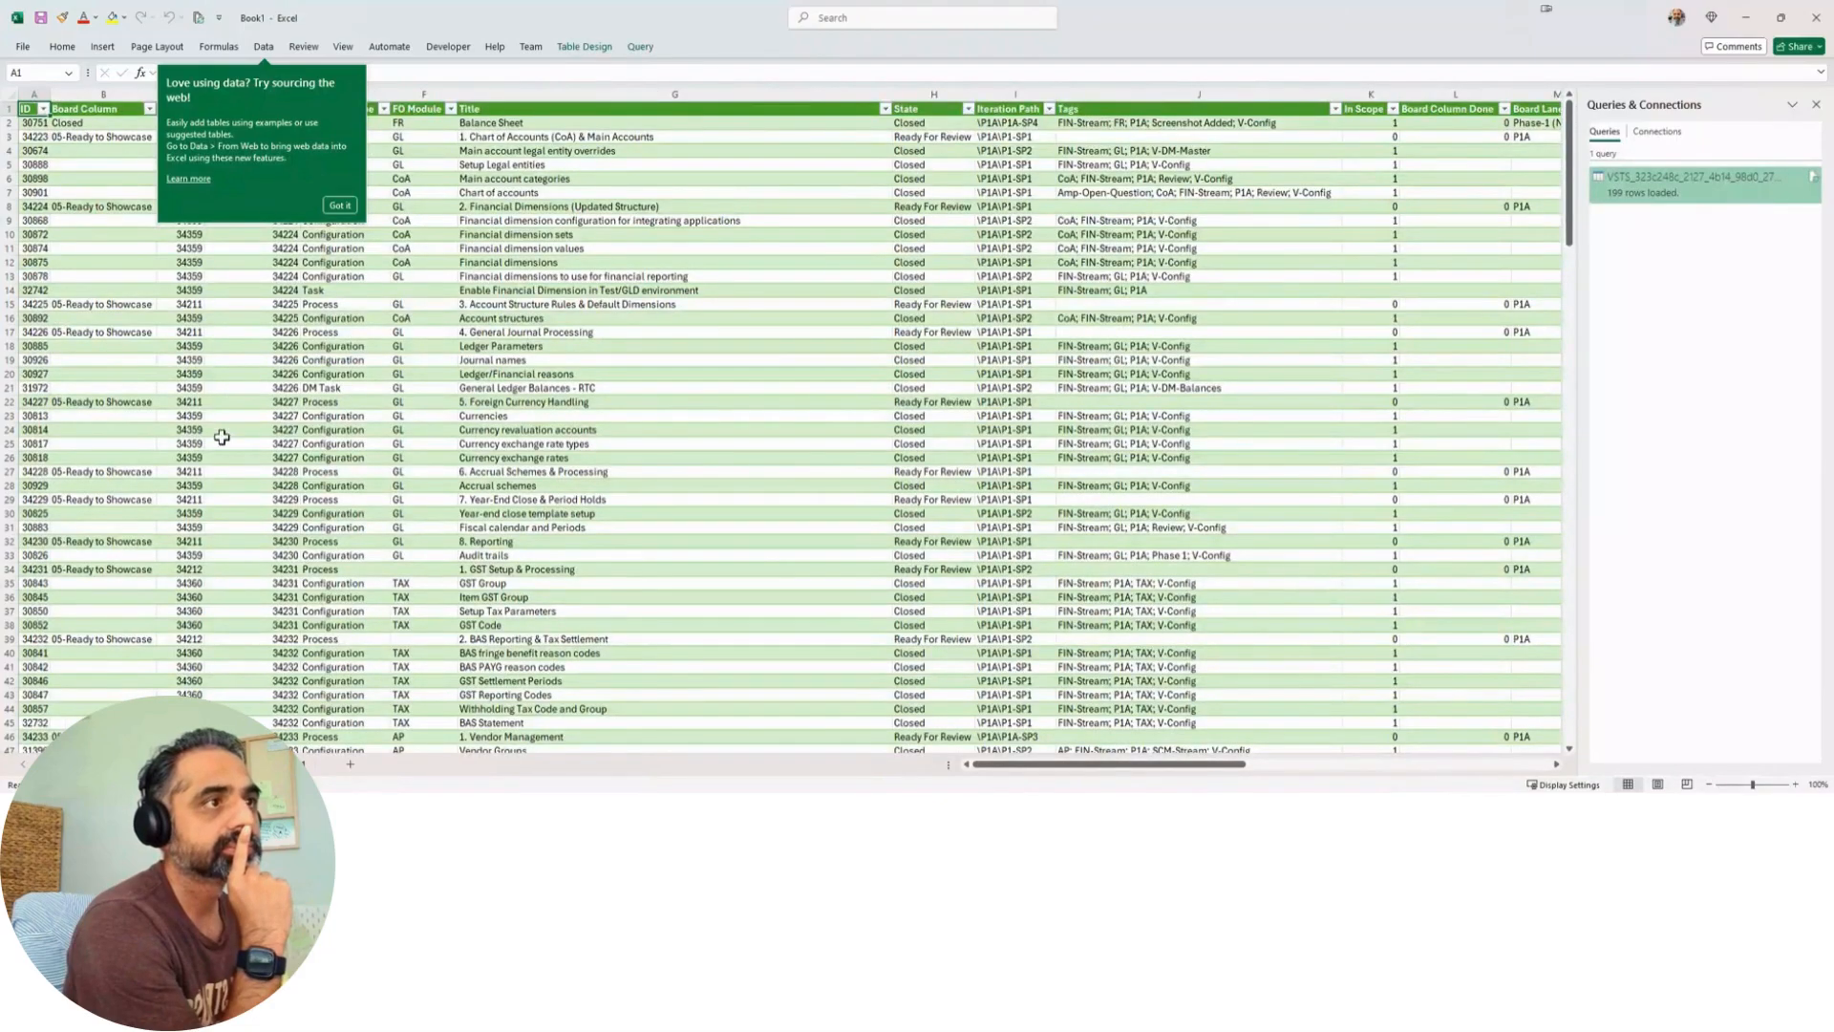
pyautogui.click(334, 203)
pyautogui.click(343, 290)
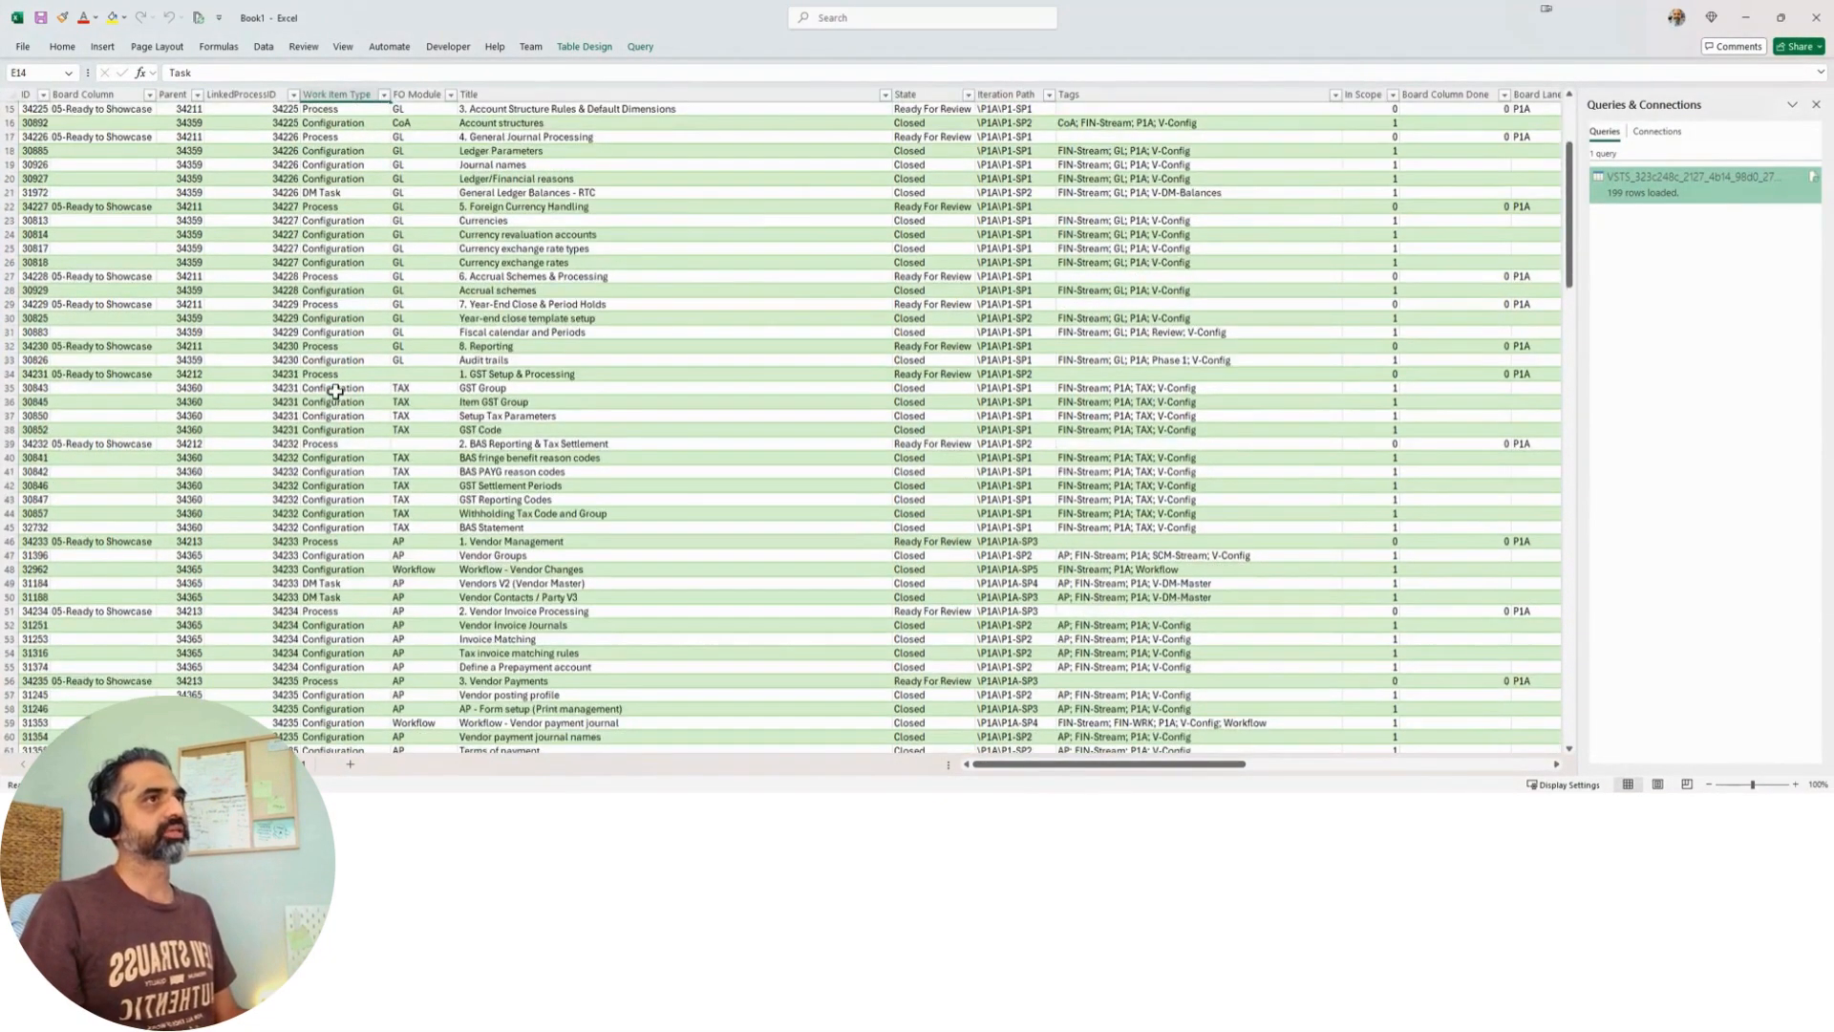
# Step: Create a PivotTable from the entire loaded query table on a new worksheet and show its field list
pyautogui.click(218, 294)
pyautogui.hotkey('ctrl', 'a')
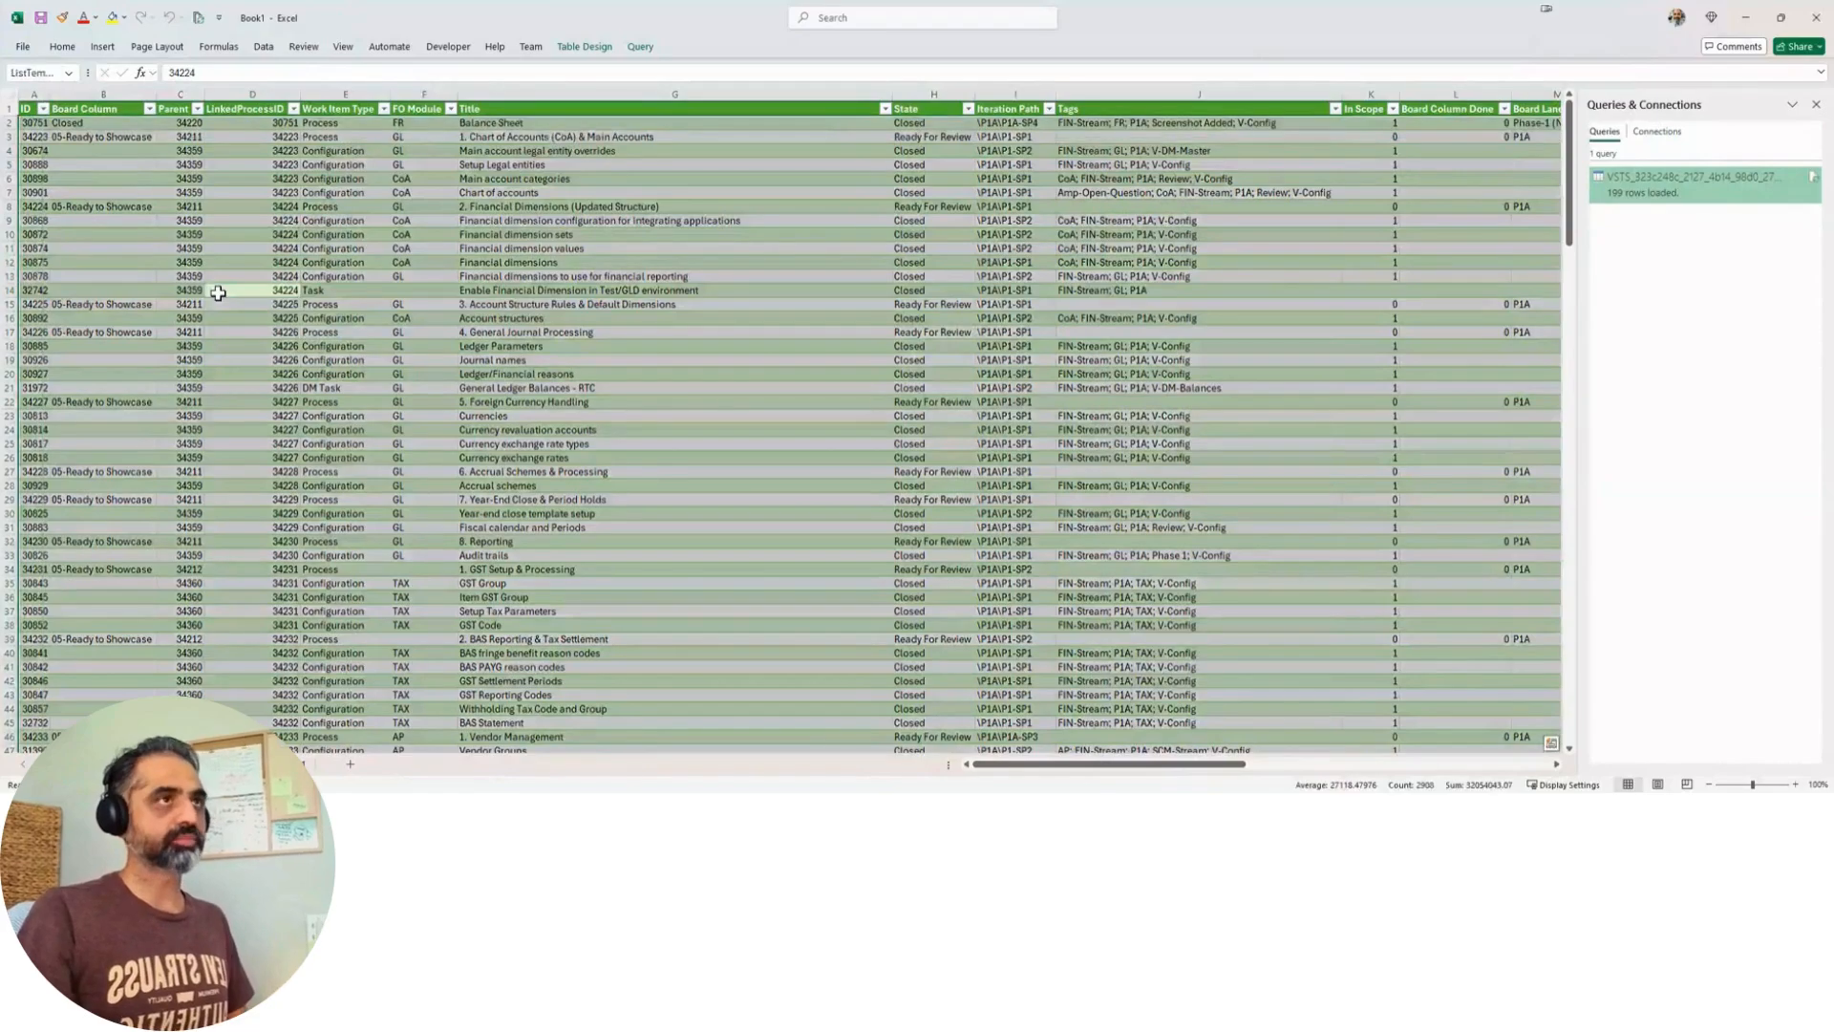
pyautogui.click(105, 47)
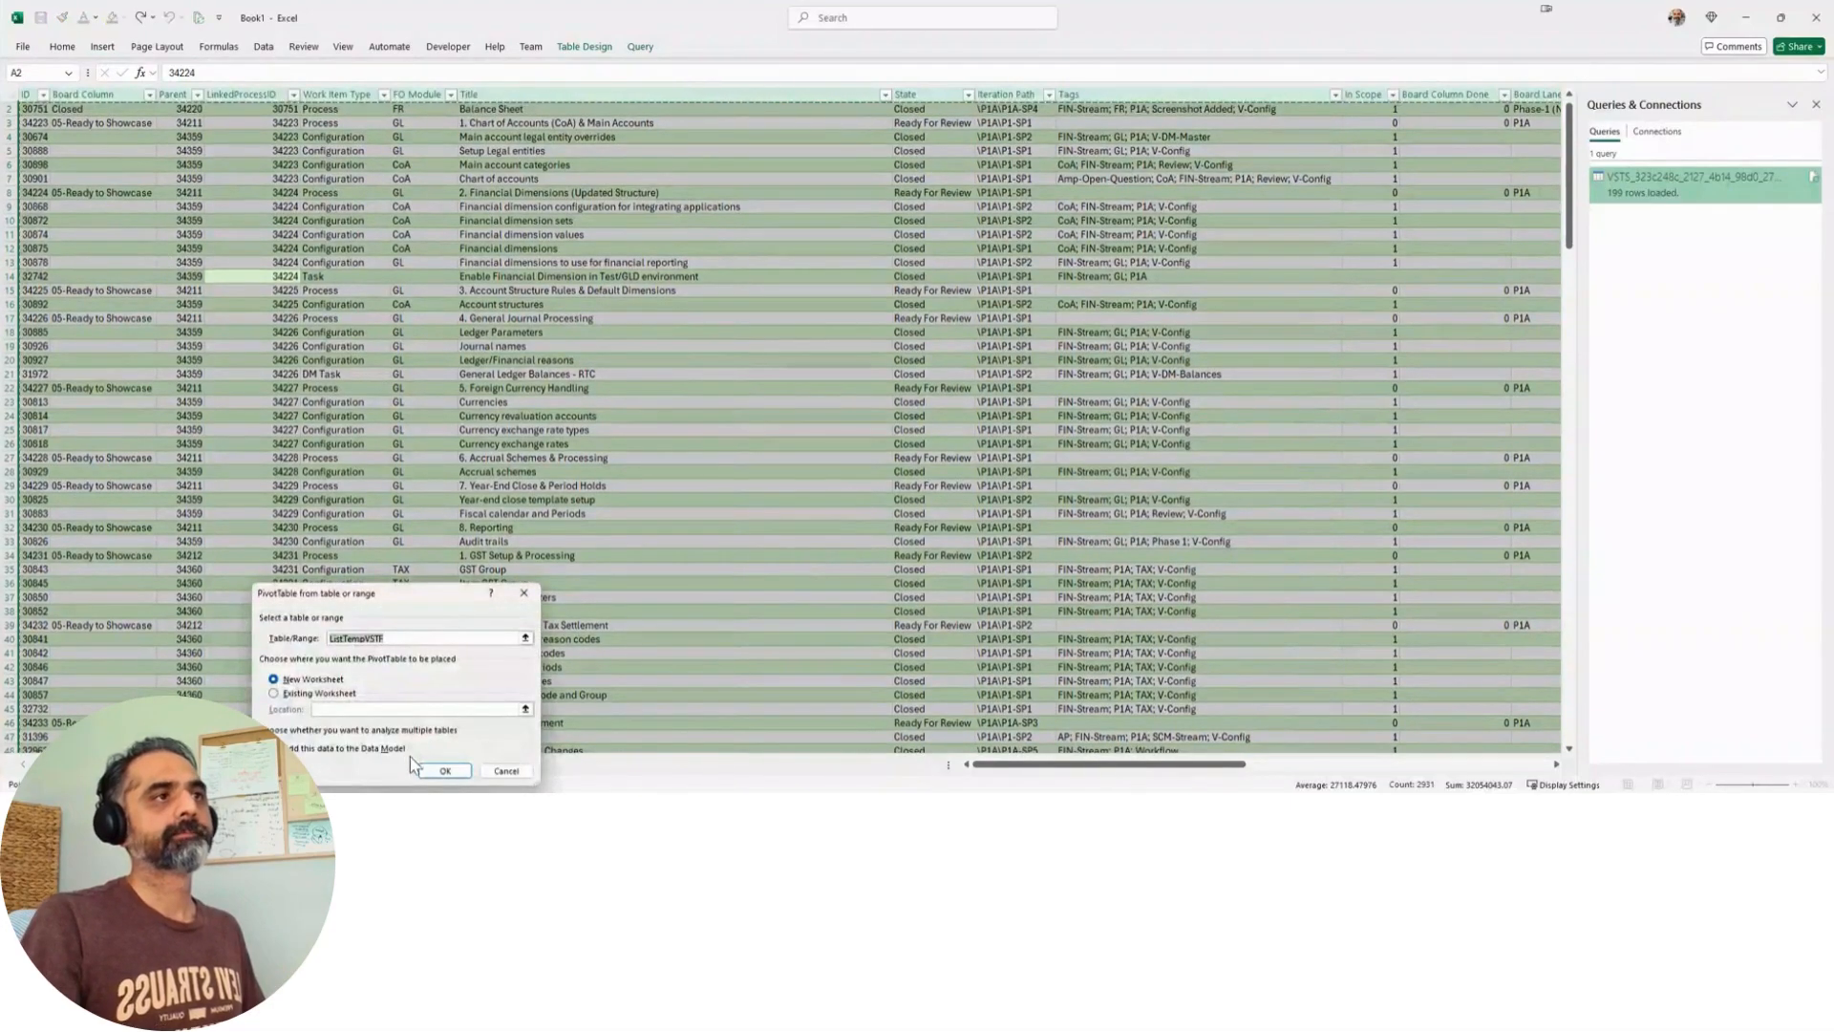
pyautogui.click(442, 770)
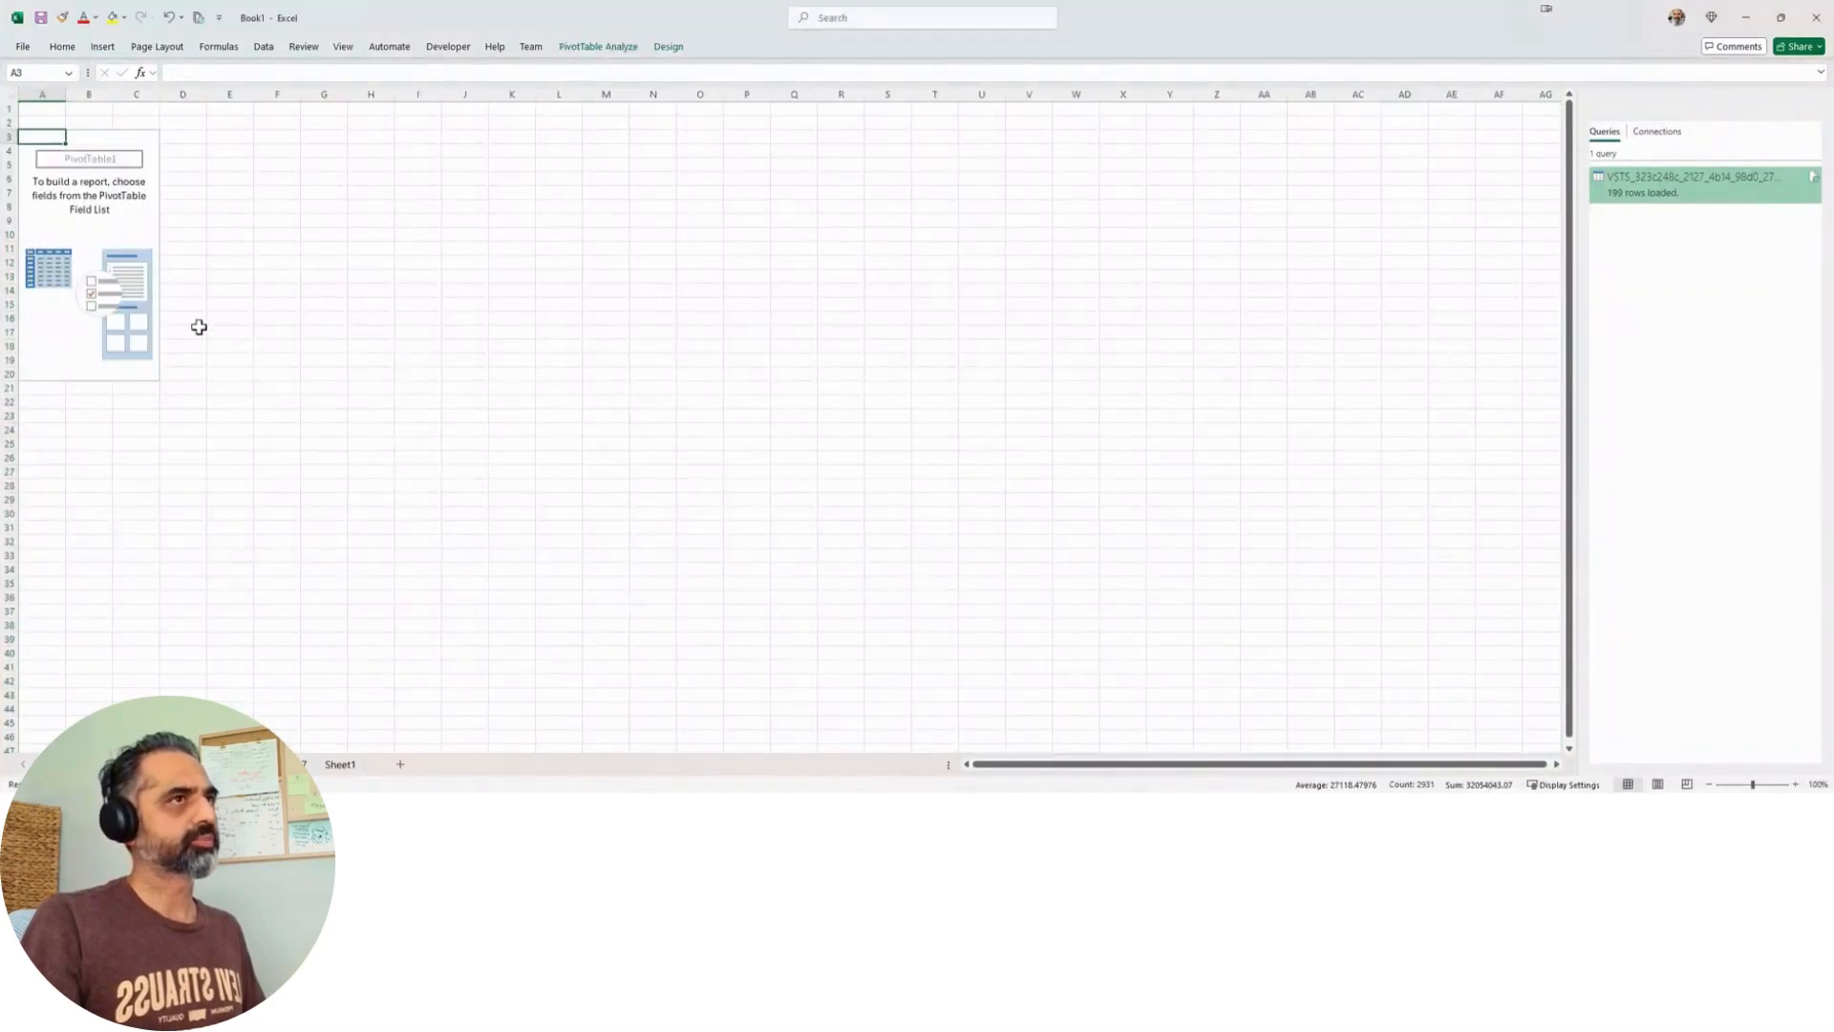
pyautogui.click(127, 245)
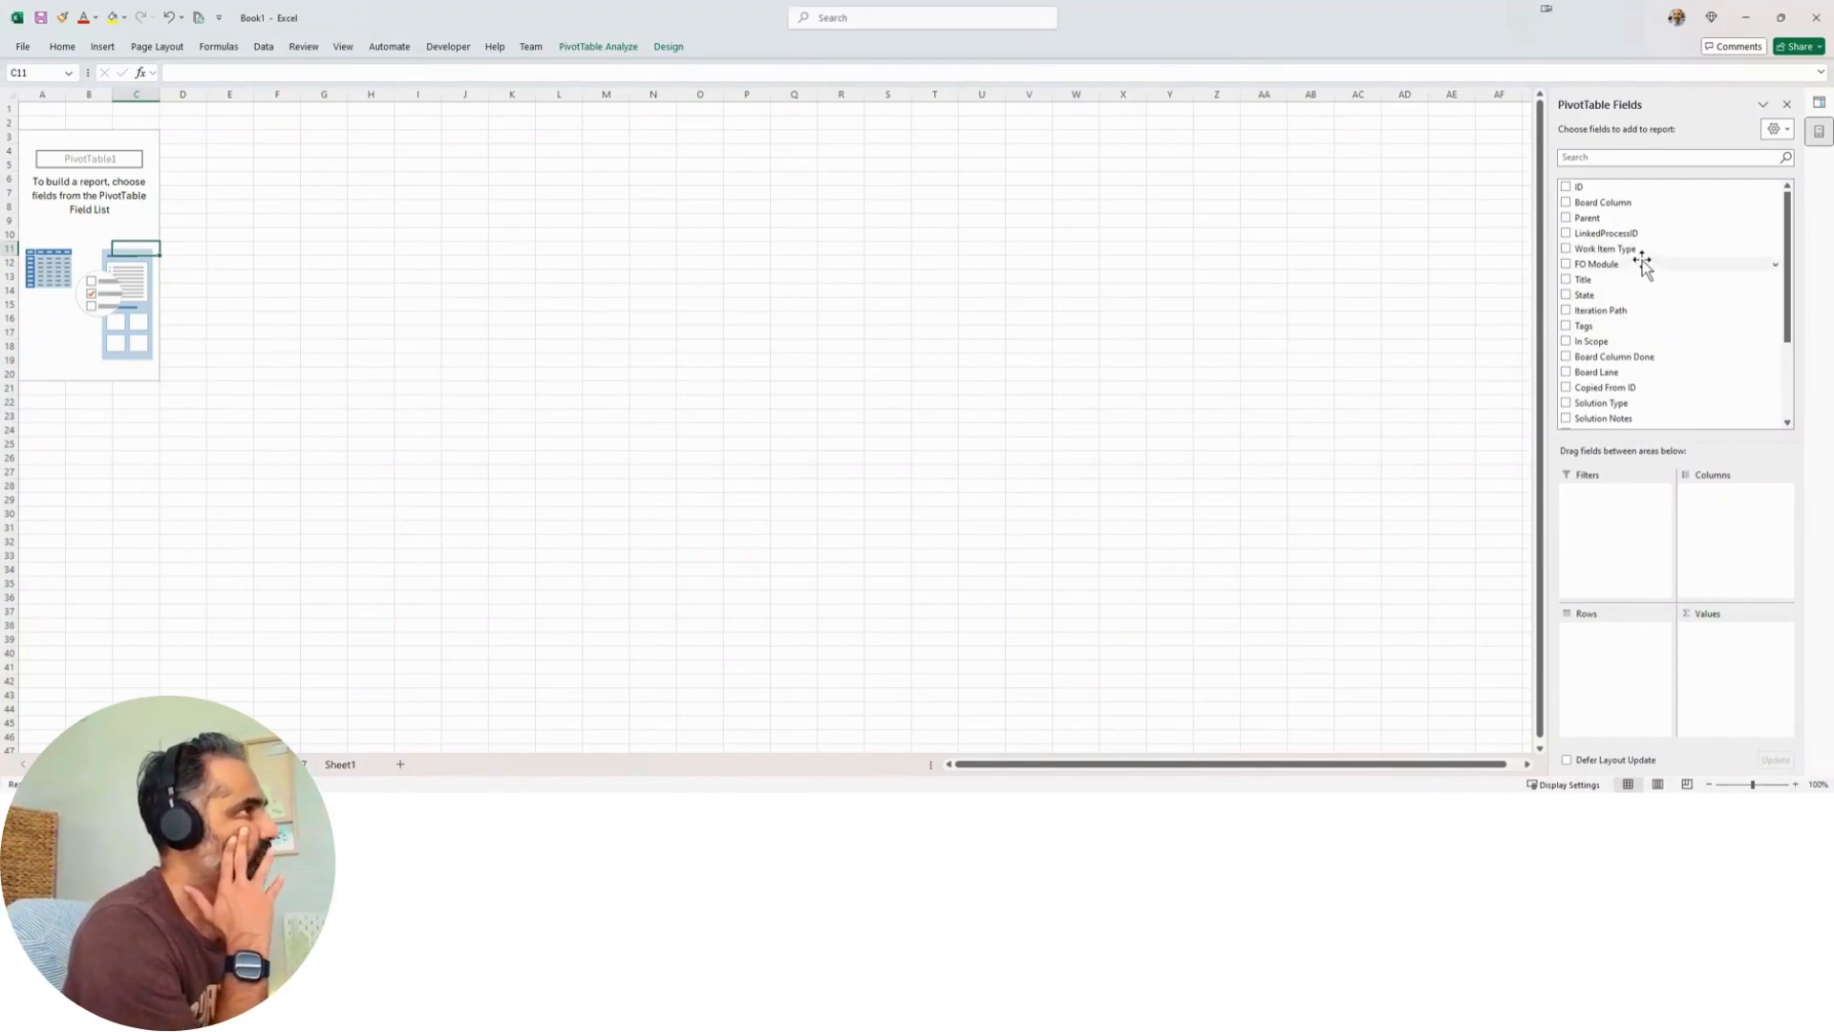
# Step: Lay out the PivotTable with Work Item Type and Title as rows, FO Module as filter and LinkedProcessName as columns
pyautogui.moveTo(1650, 253); pyautogui.dragTo(1652, 642)
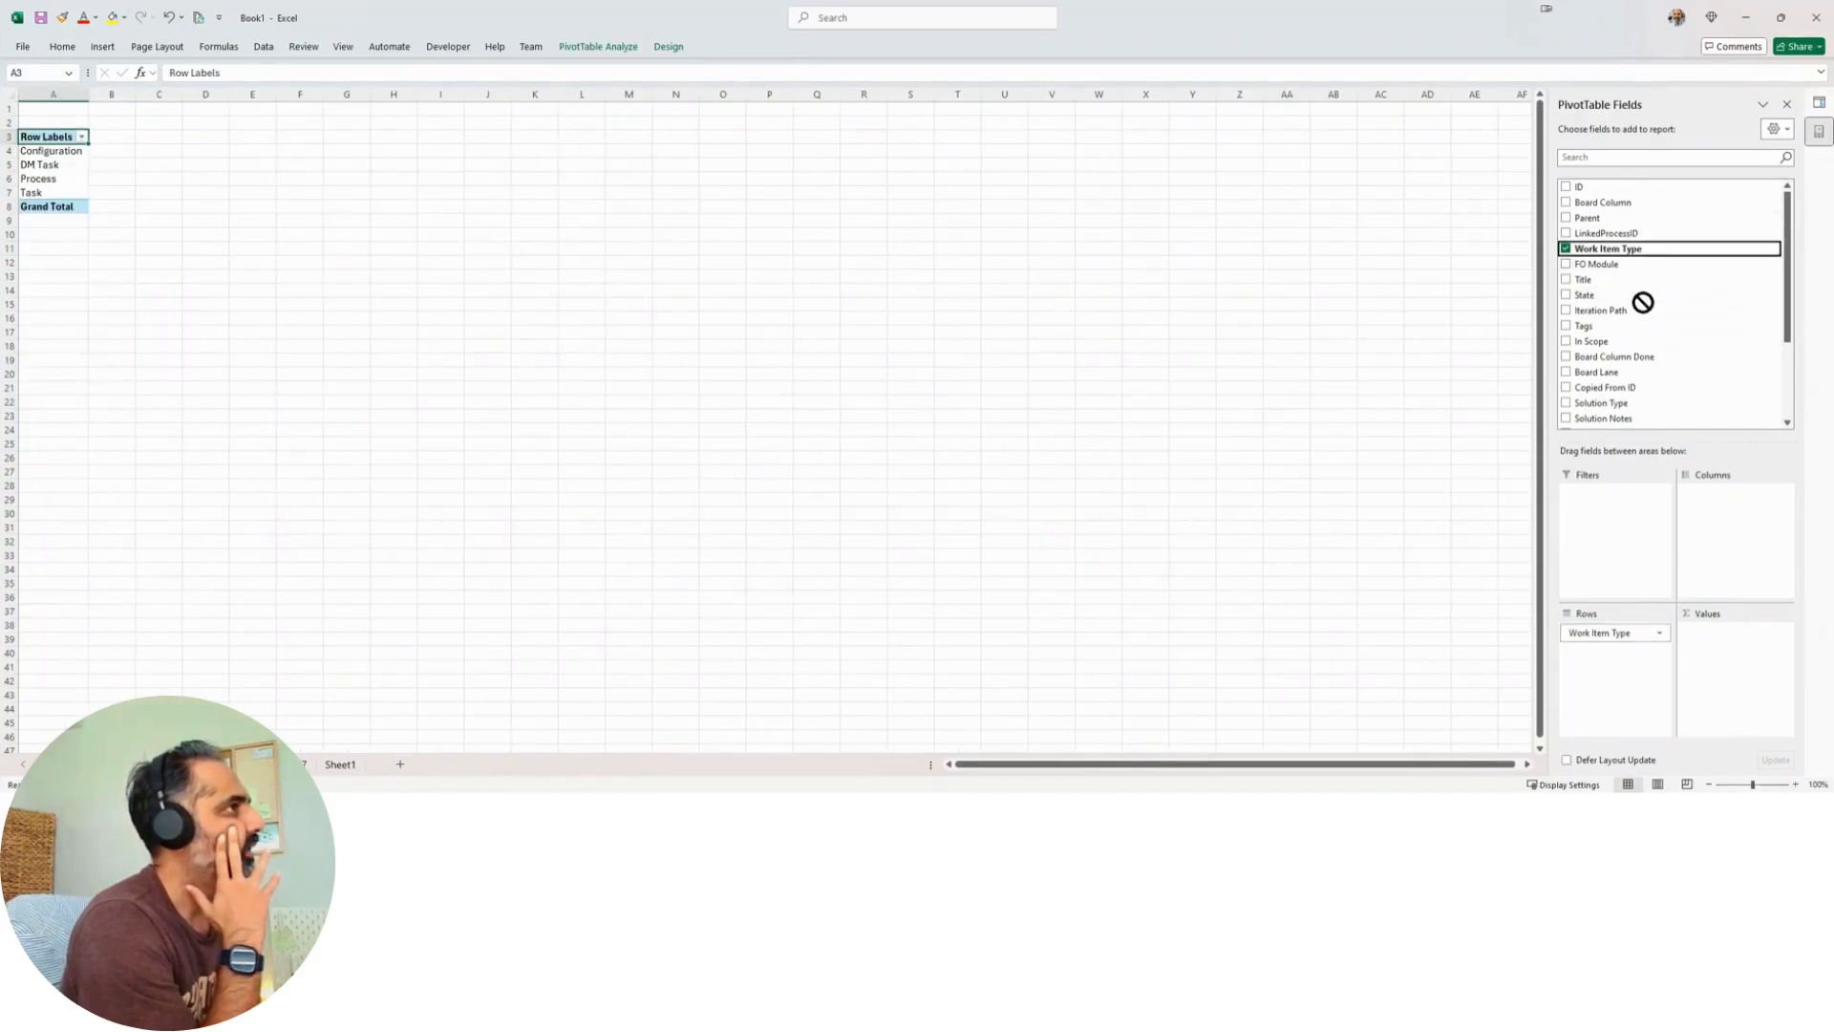
pyautogui.click(1624, 271)
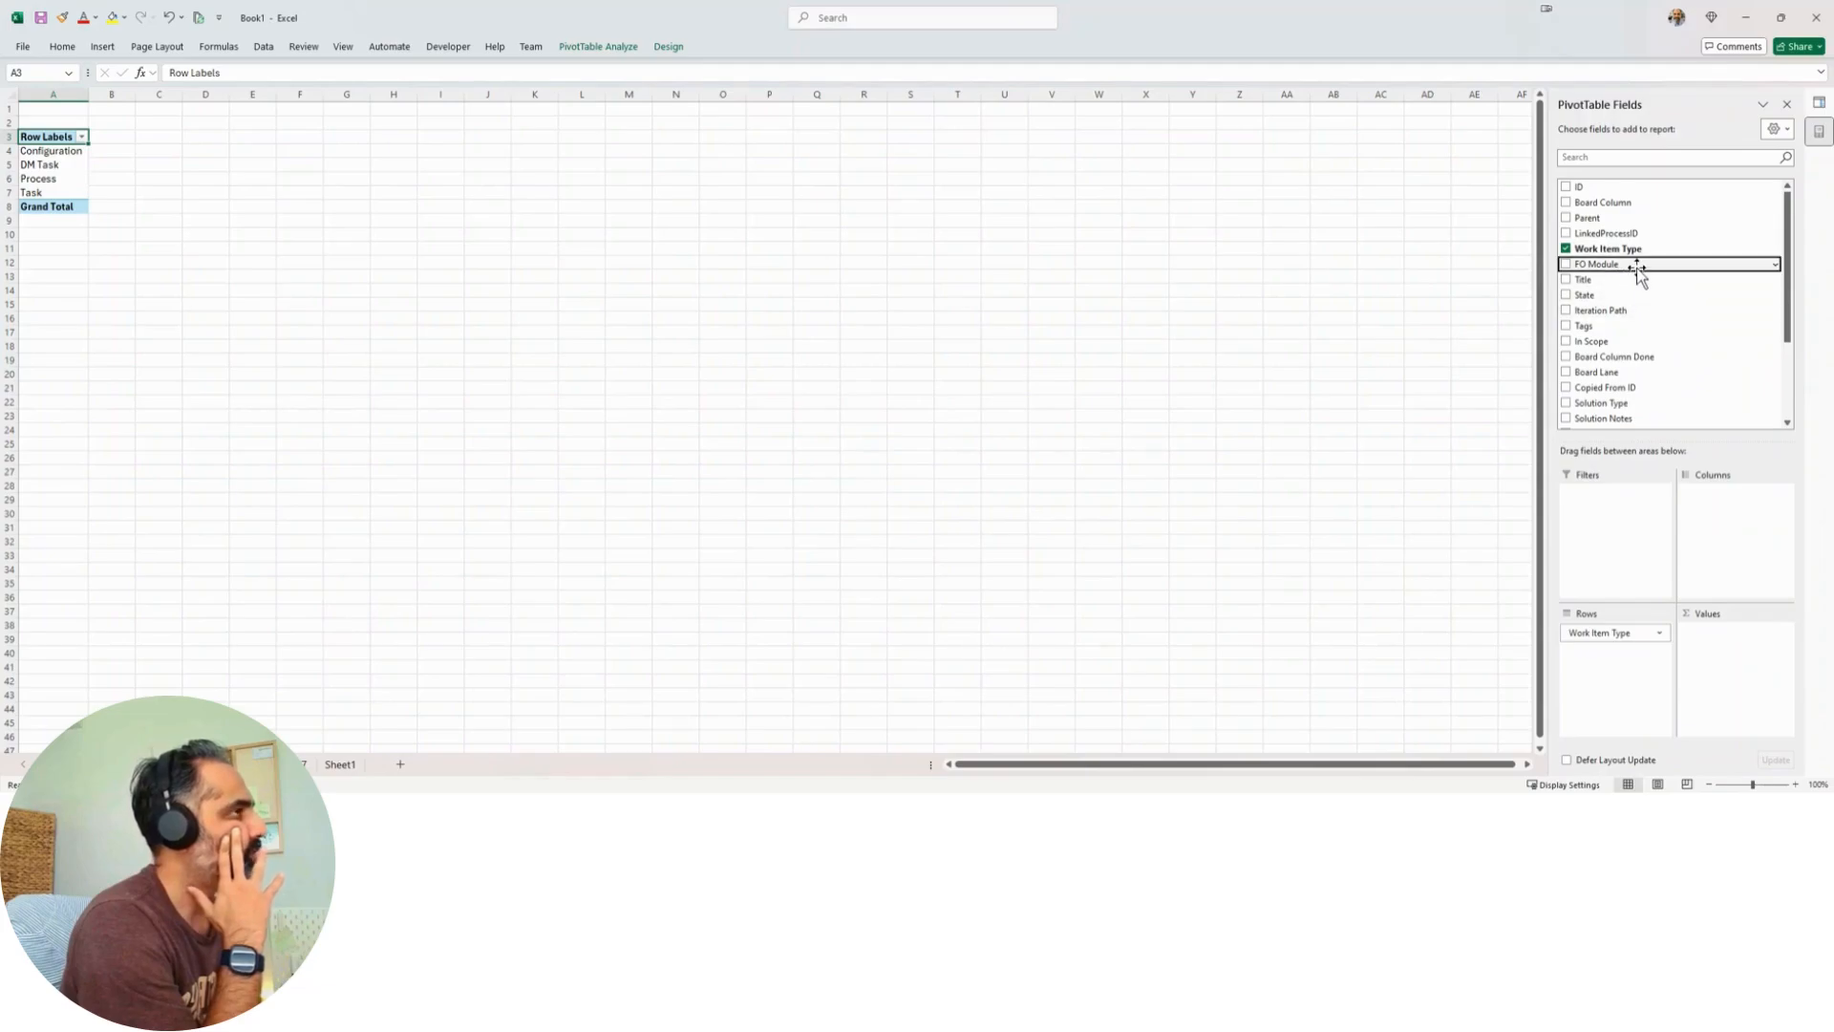
pyautogui.moveTo(1641, 265); pyautogui.dragTo(1630, 506)
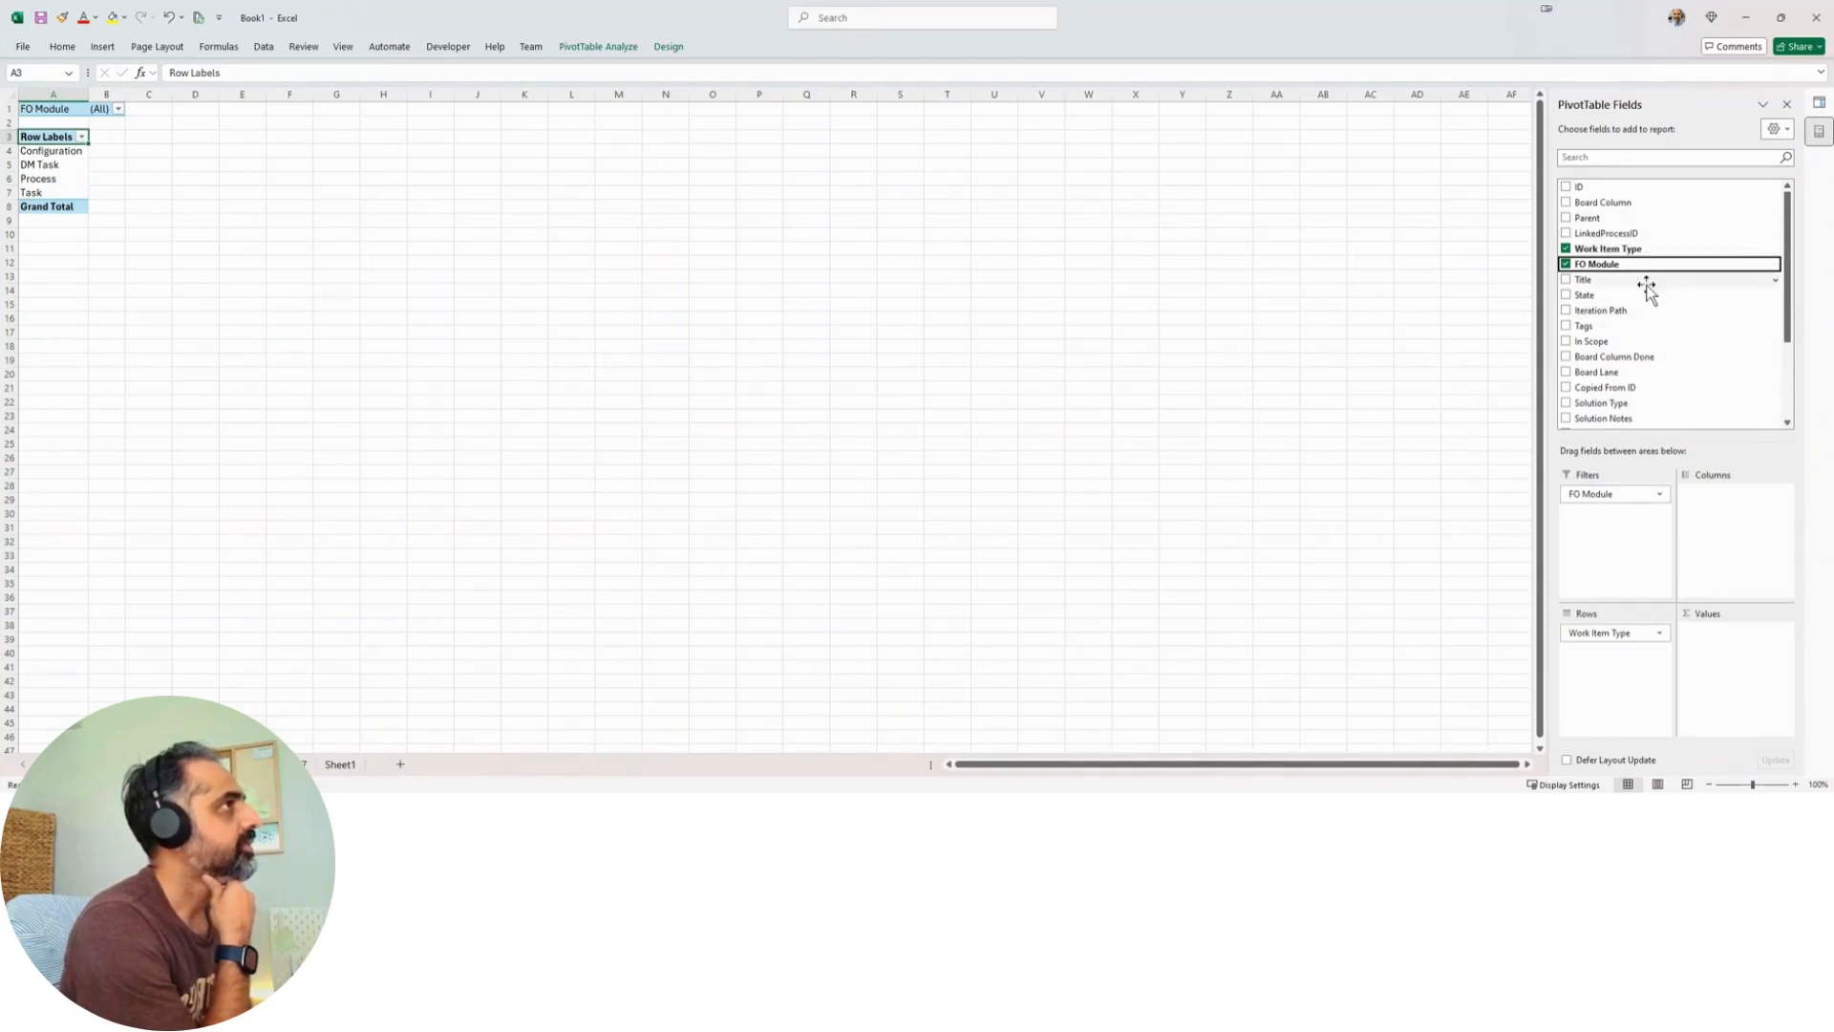
pyautogui.moveTo(1644, 281); pyautogui.dragTo(1622, 666)
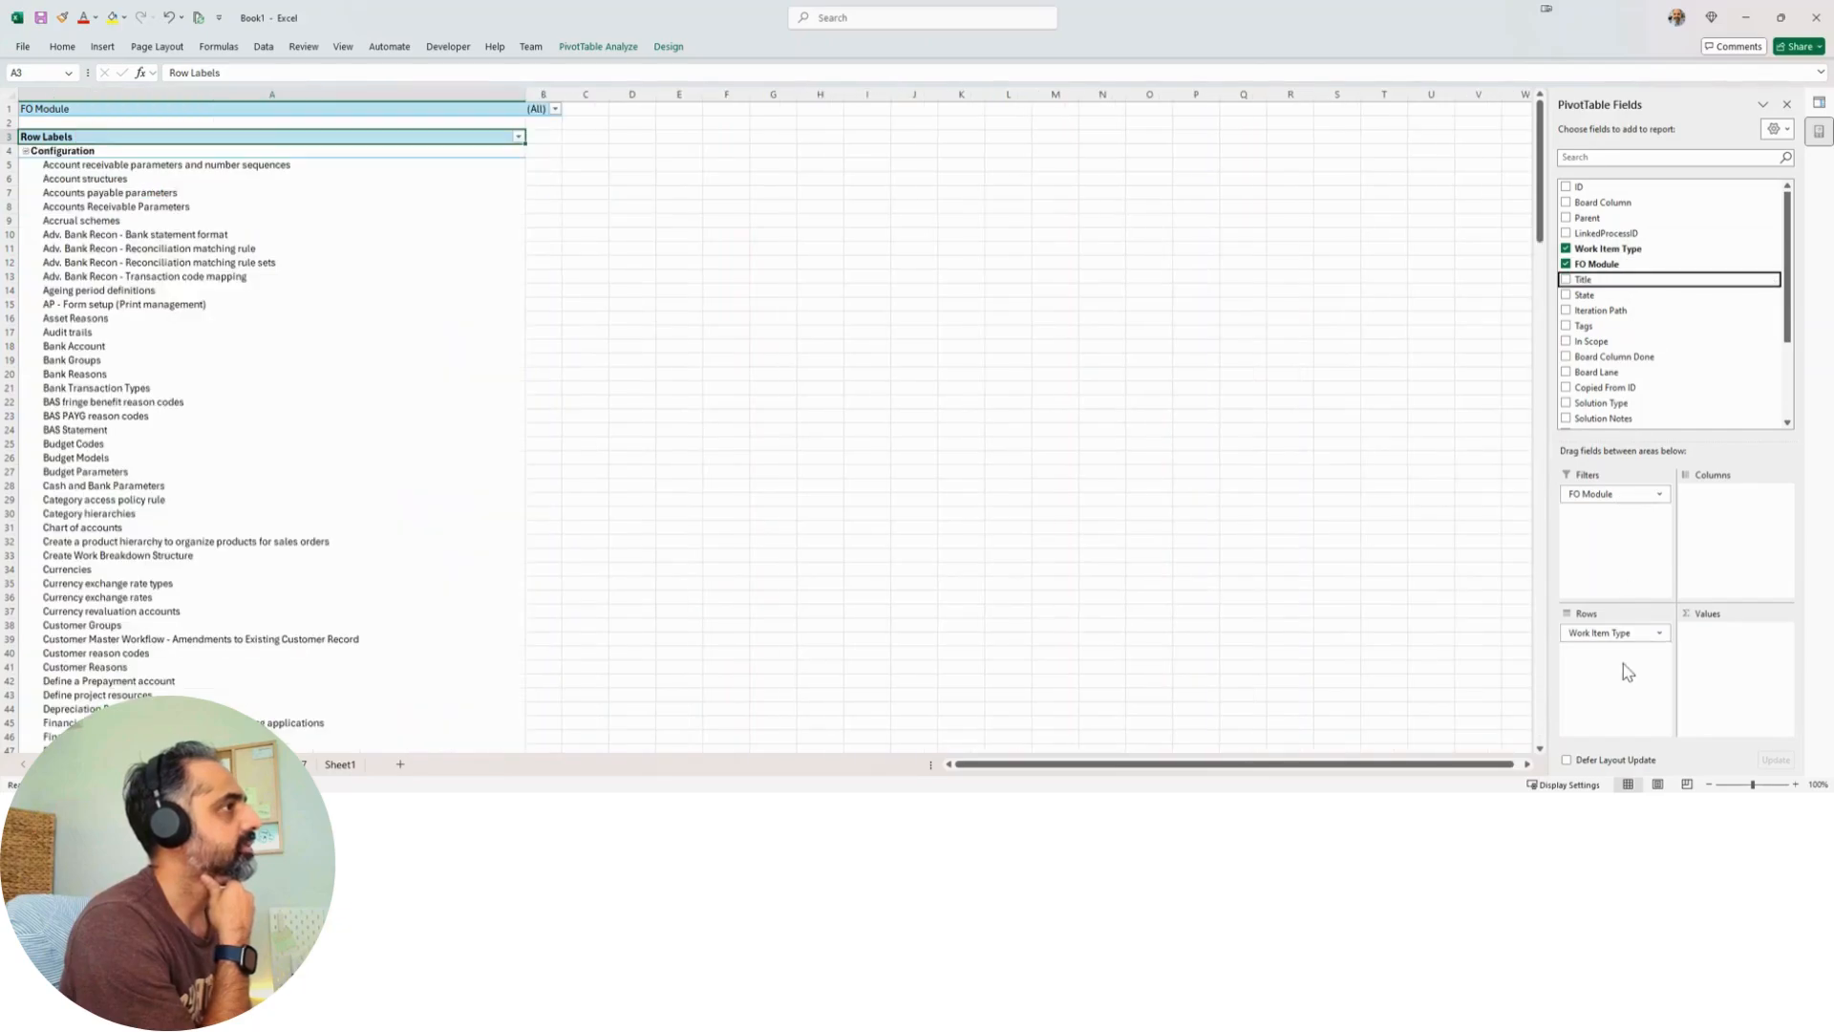
pyautogui.scroll(-3, 1662, 363)
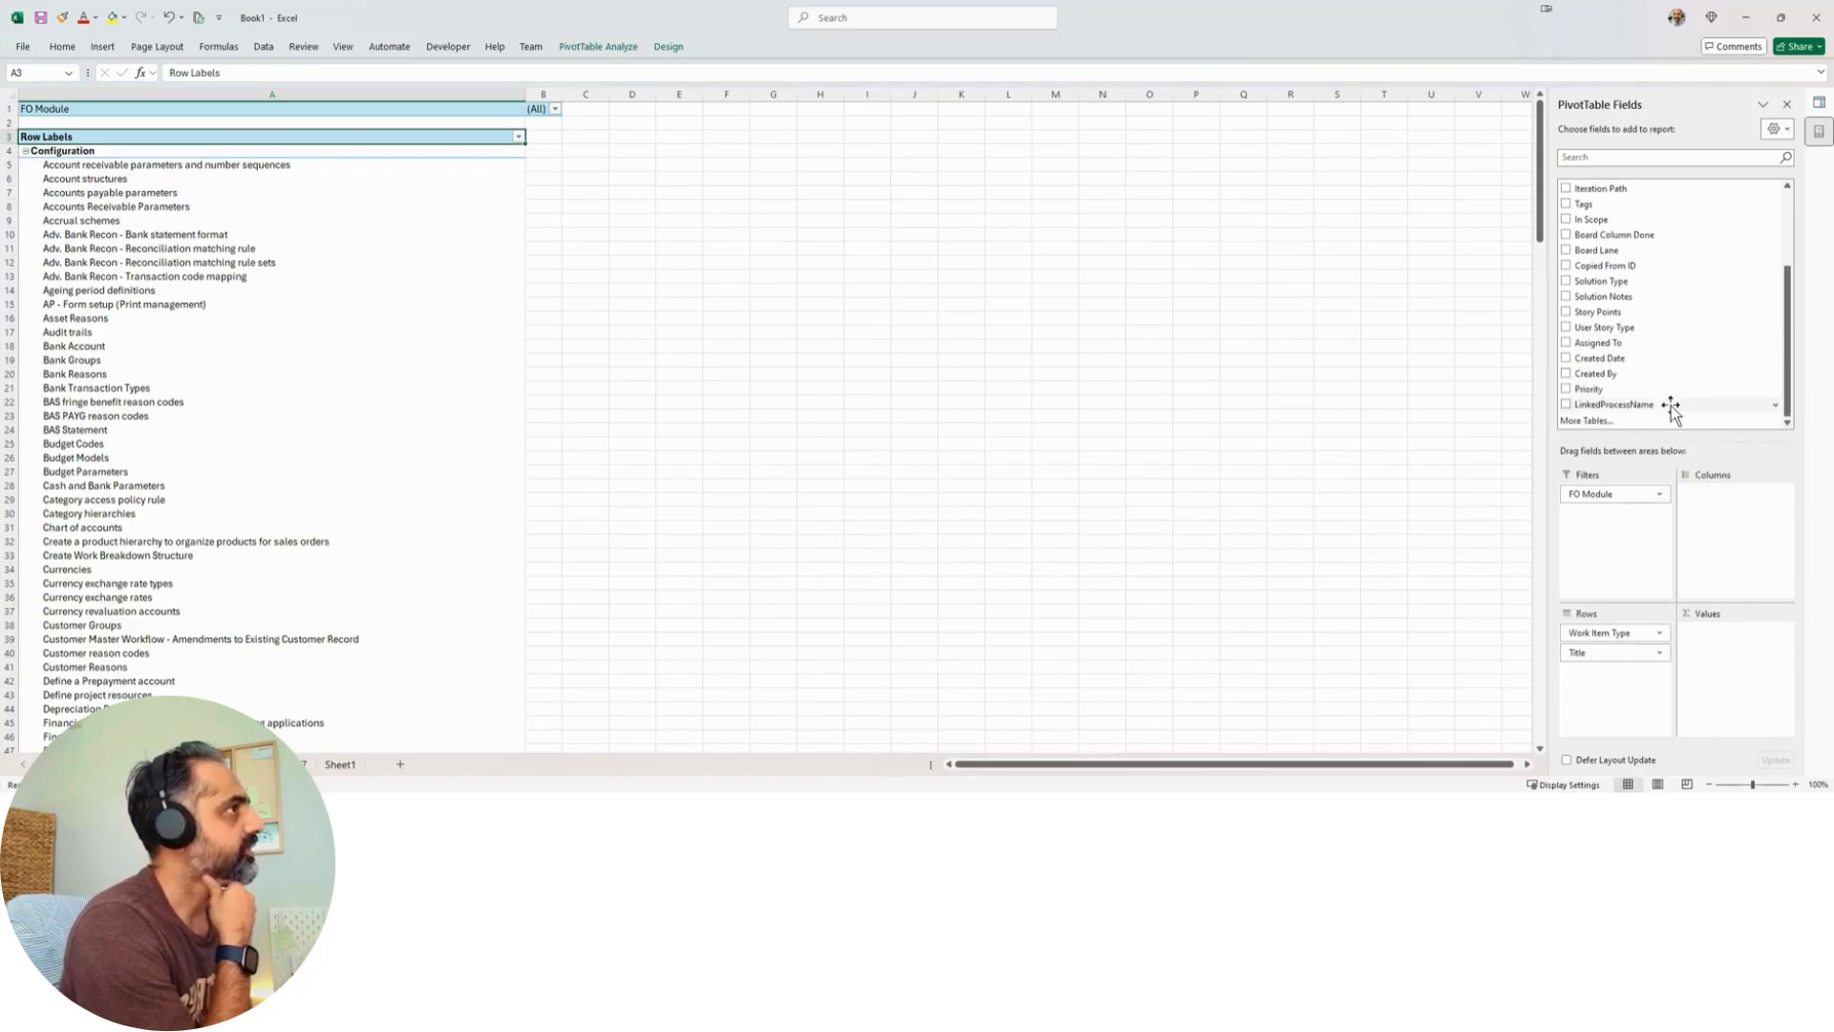
pyautogui.moveTo(1672, 407); pyautogui.dragTo(1724, 532)
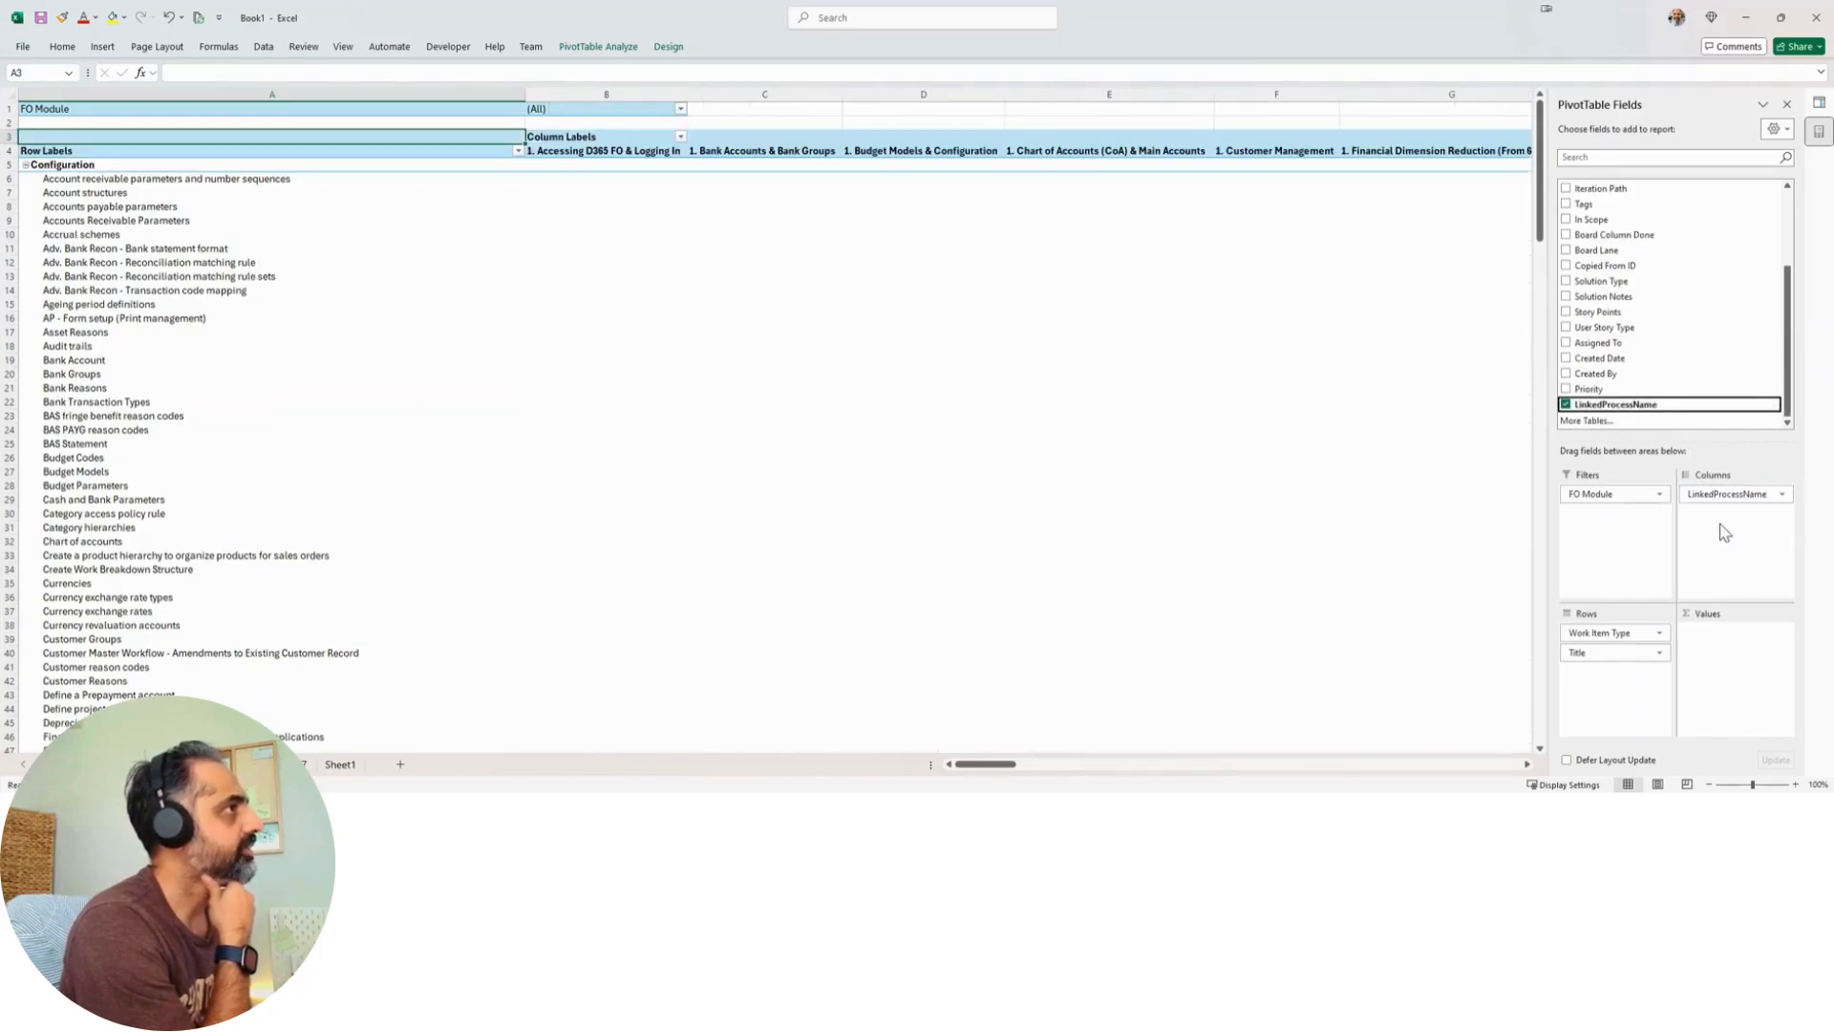
# Step: Add the ID field to the PivotTable values and summarize it by Count
pyautogui.scroll(3, 1663, 344)
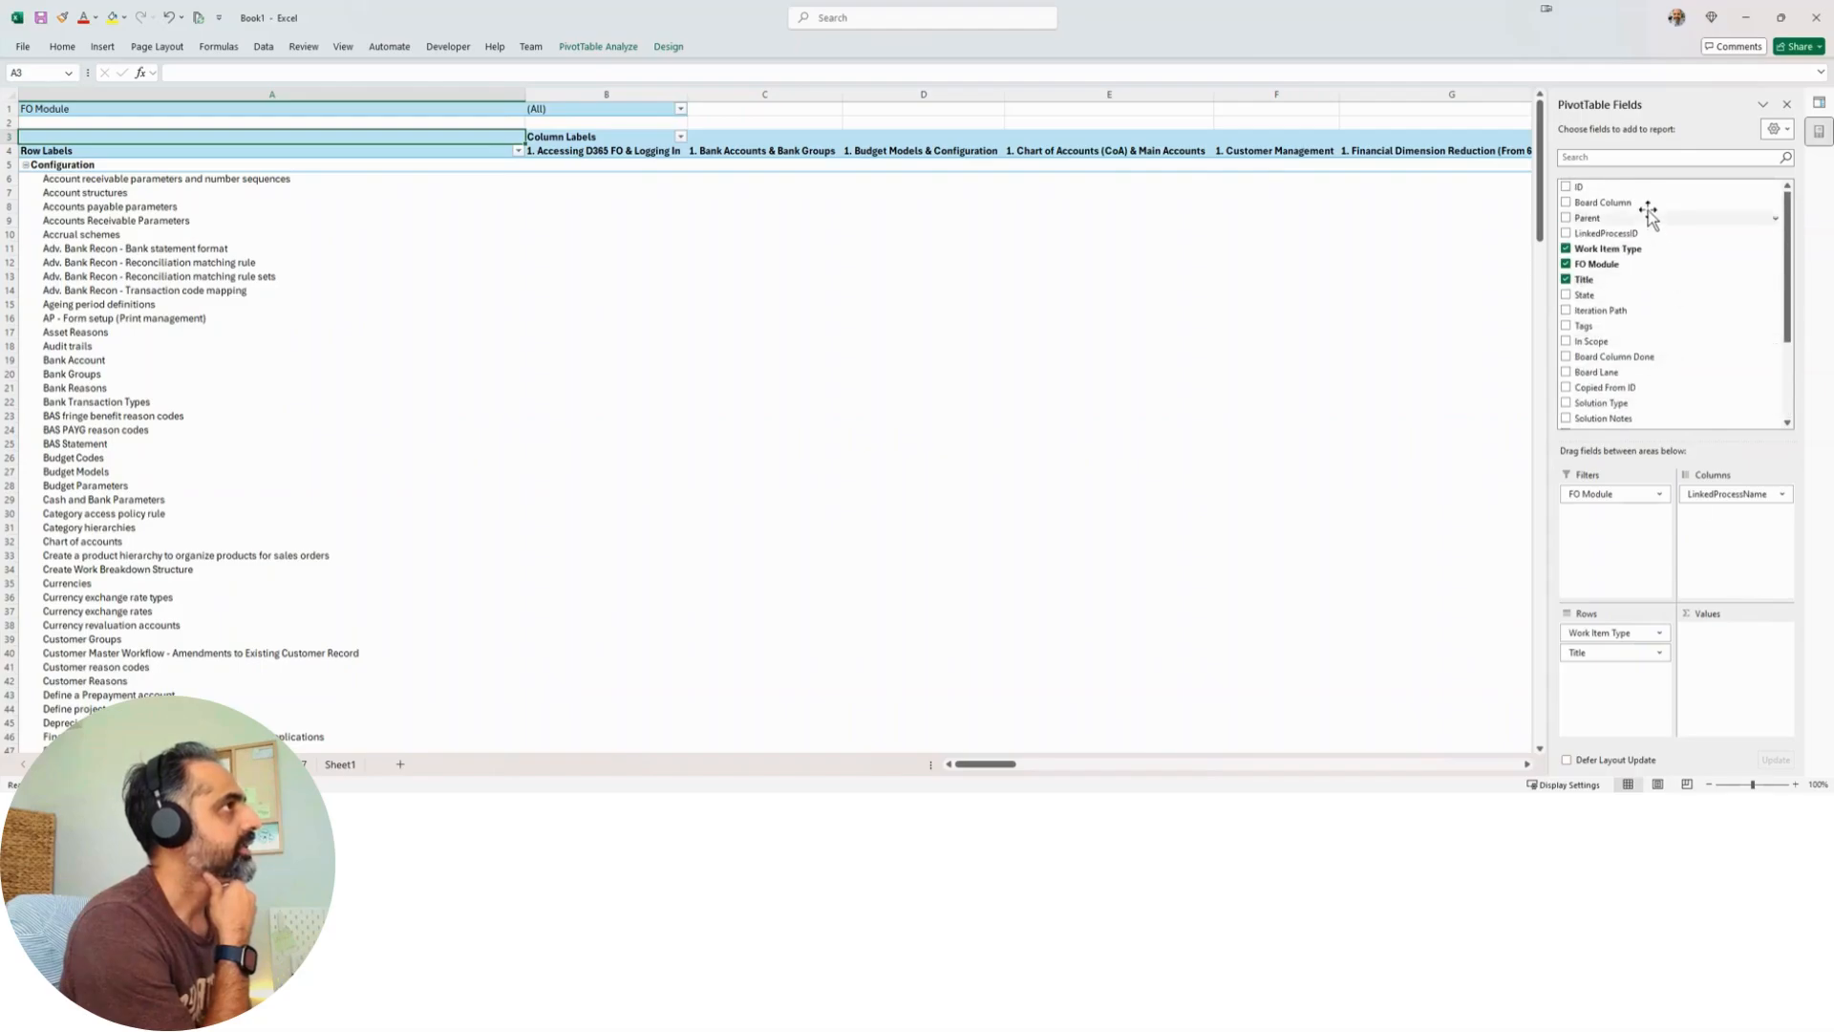
pyautogui.moveTo(1650, 187); pyautogui.dragTo(1727, 669)
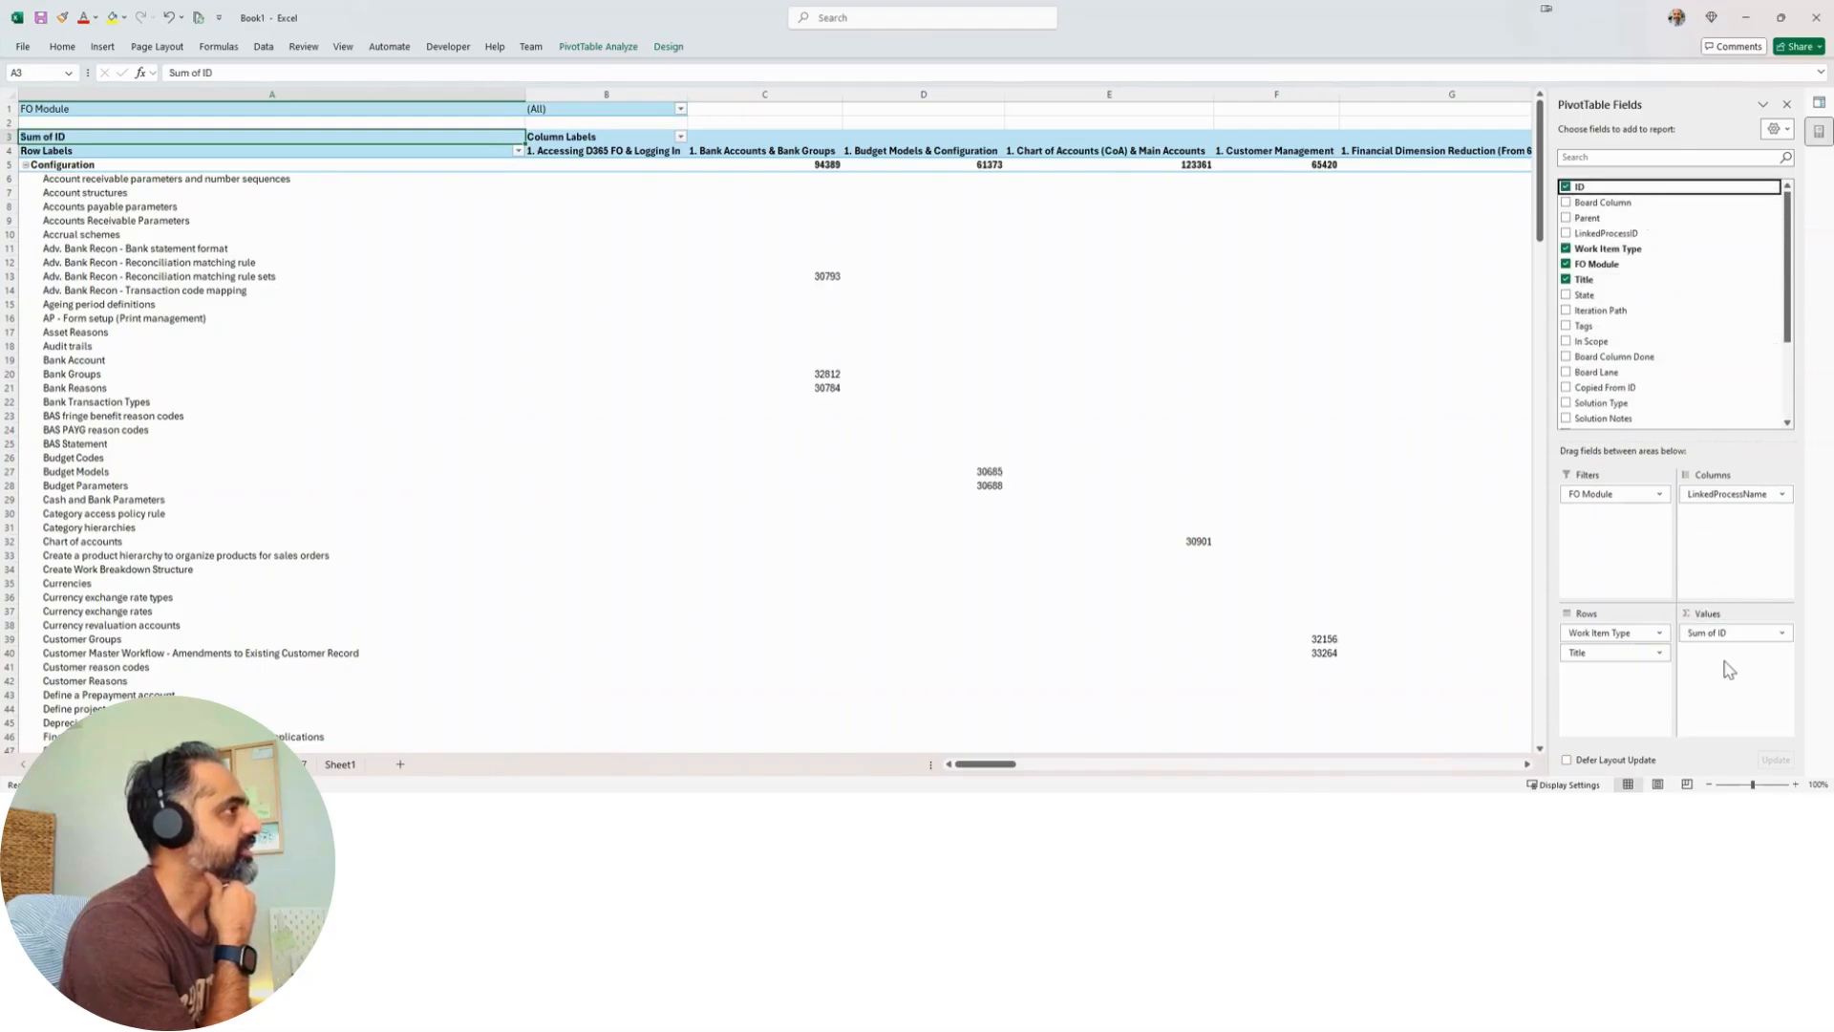
pyautogui.click(1779, 634)
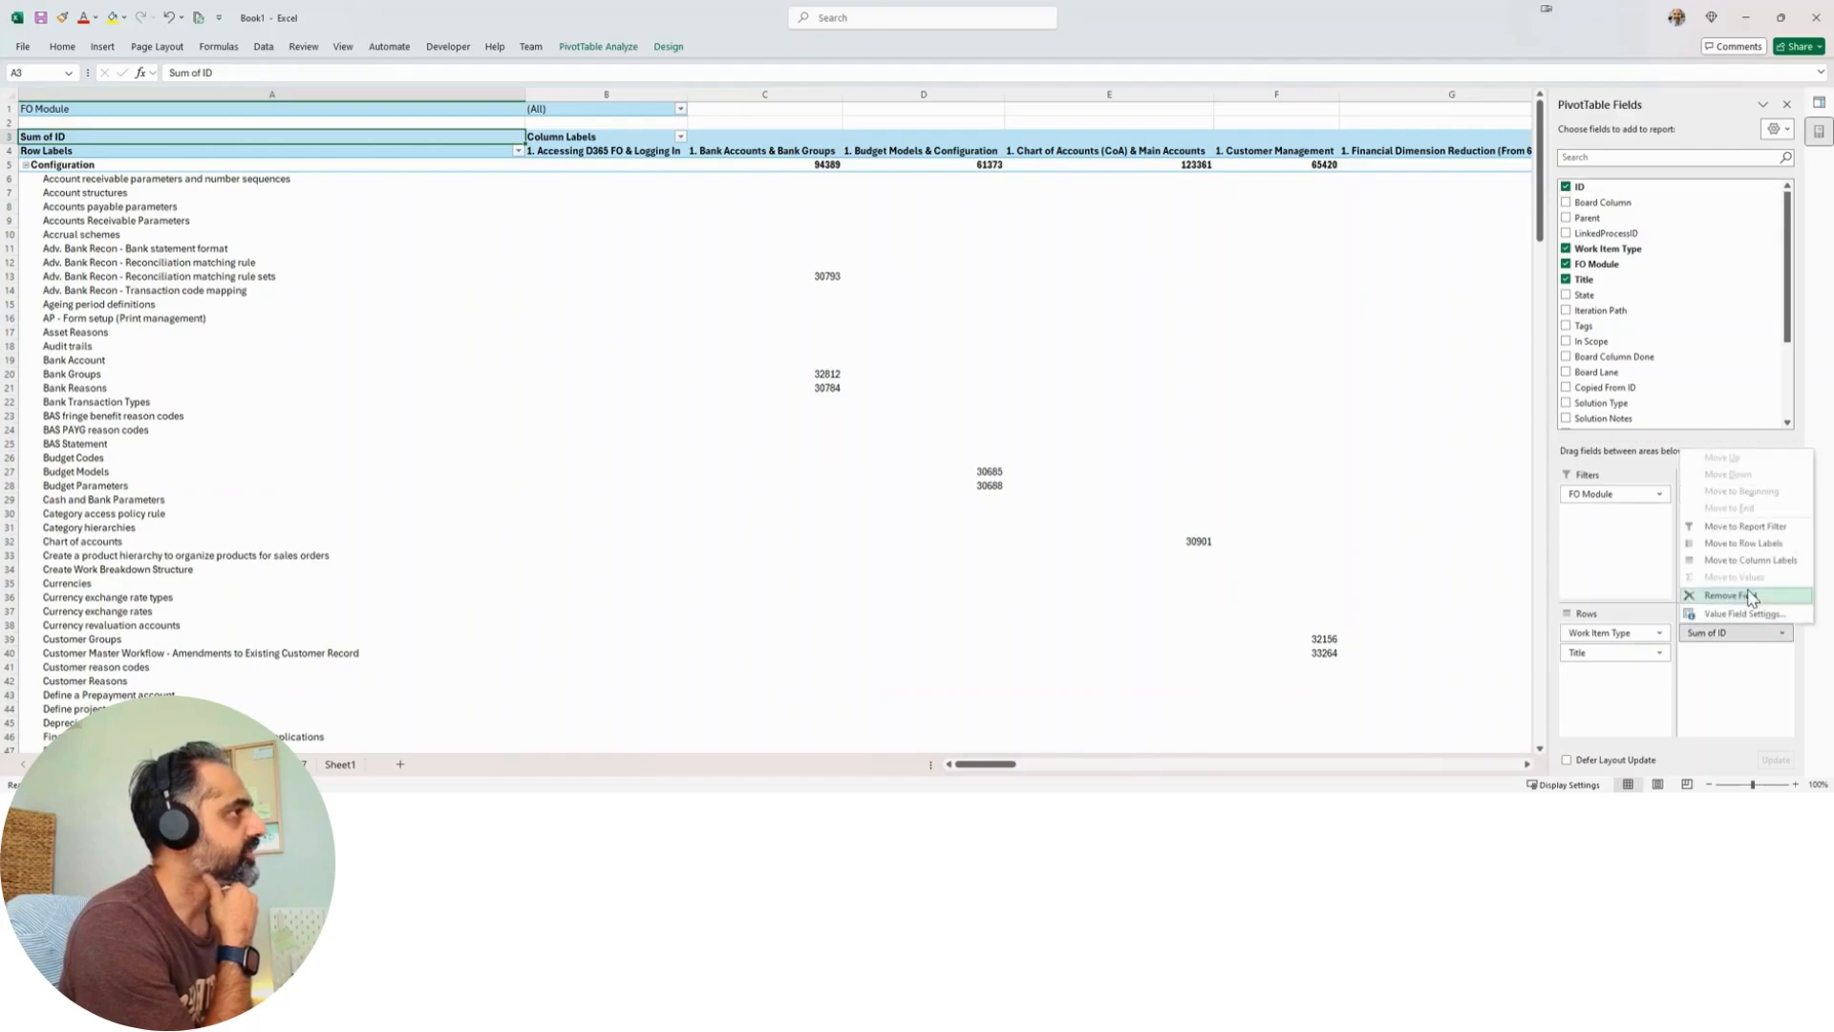
pyautogui.click(1748, 614)
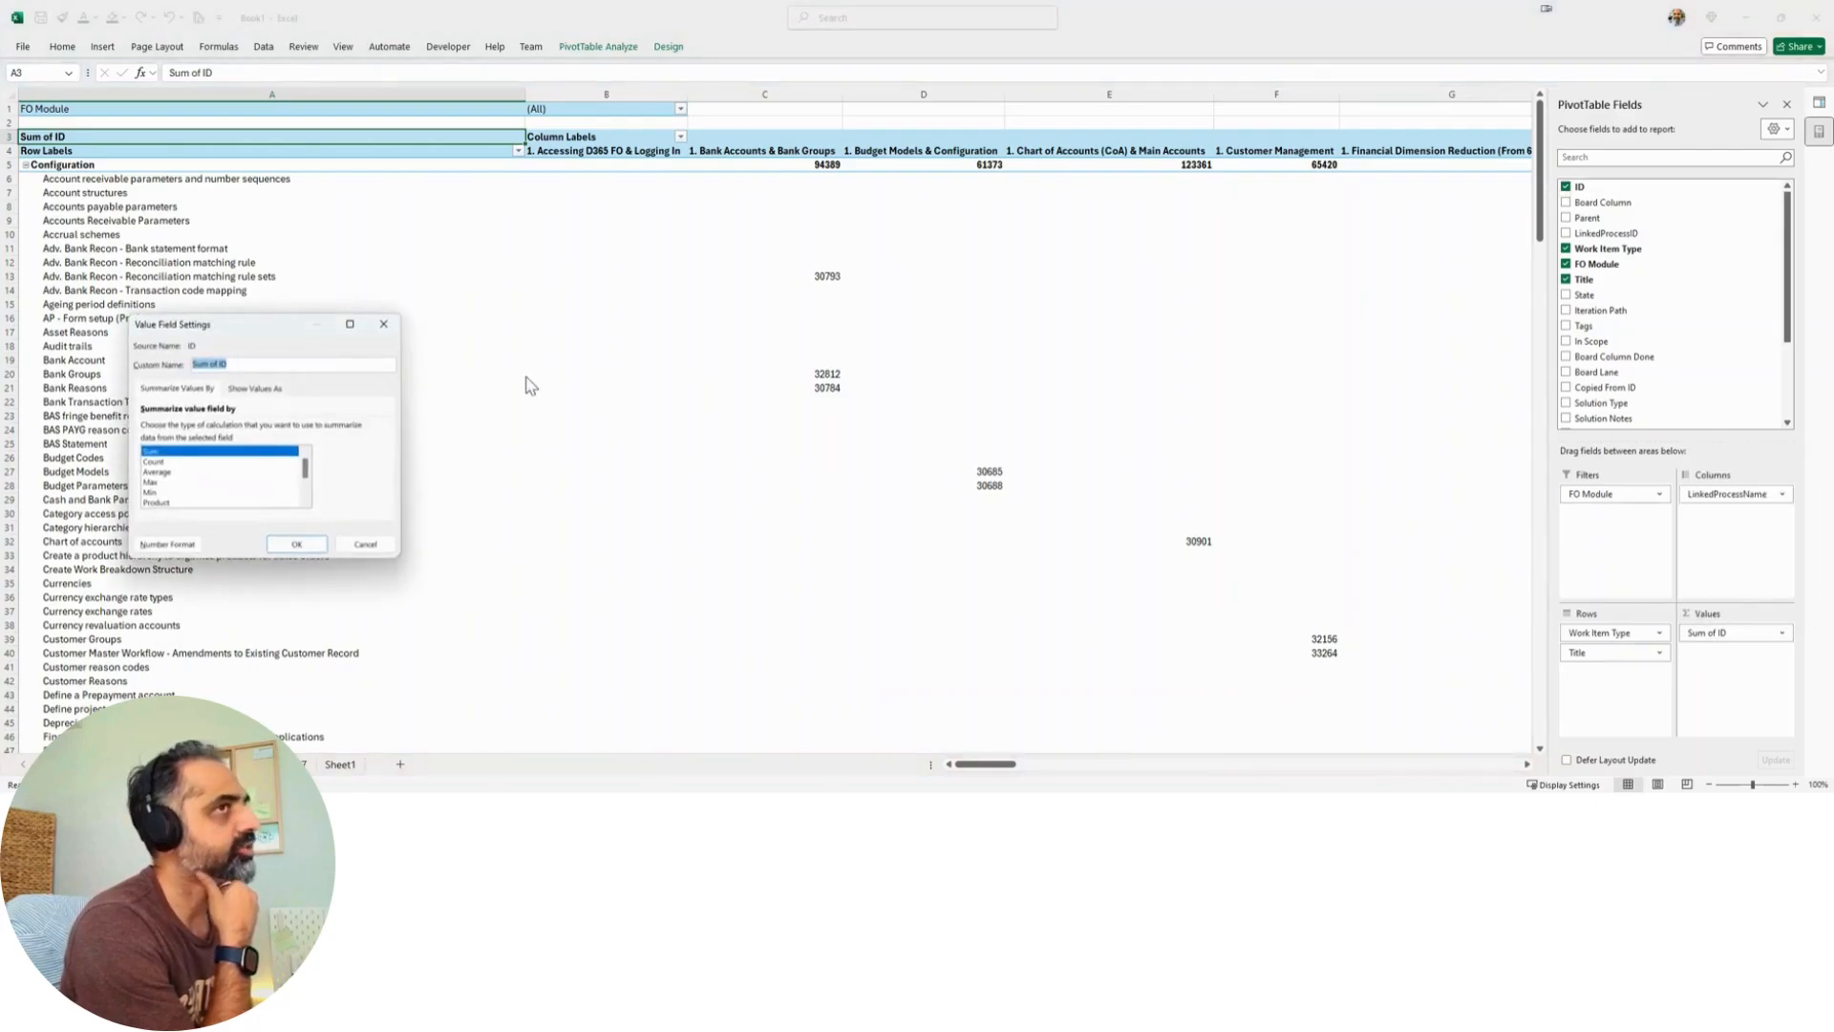
pyautogui.click(158, 462)
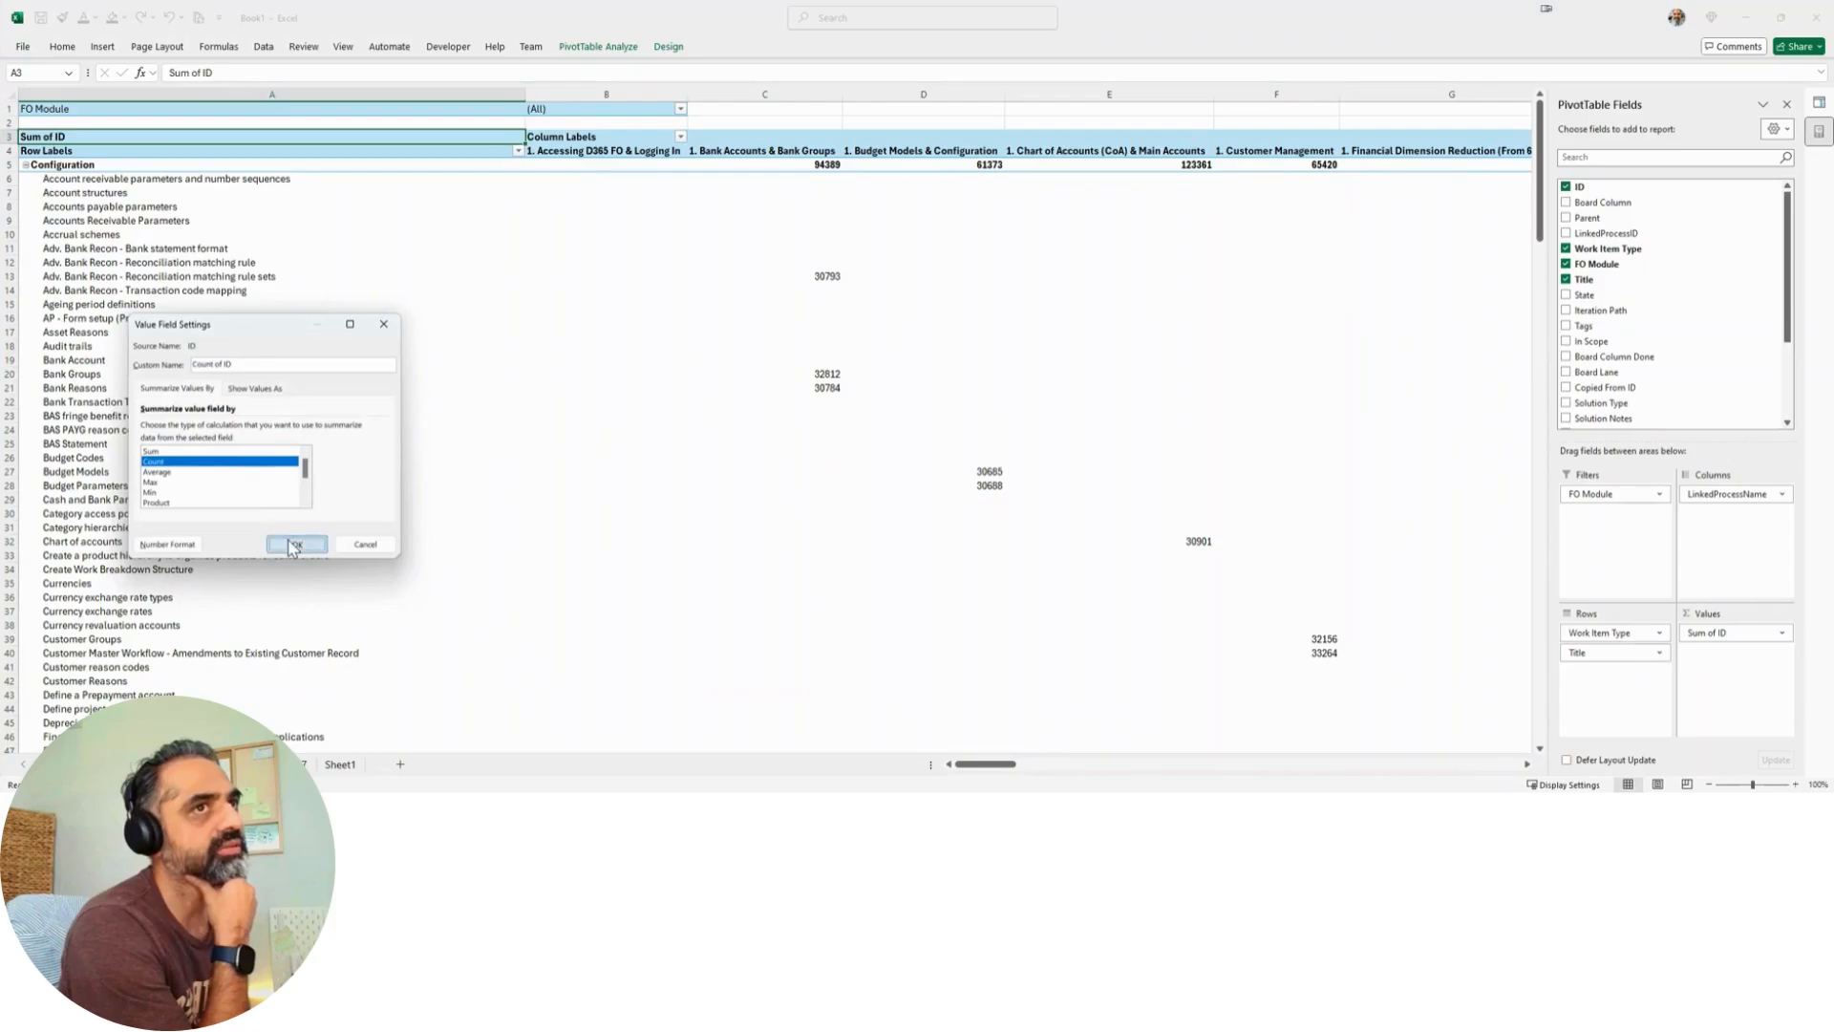
pyautogui.click(296, 544)
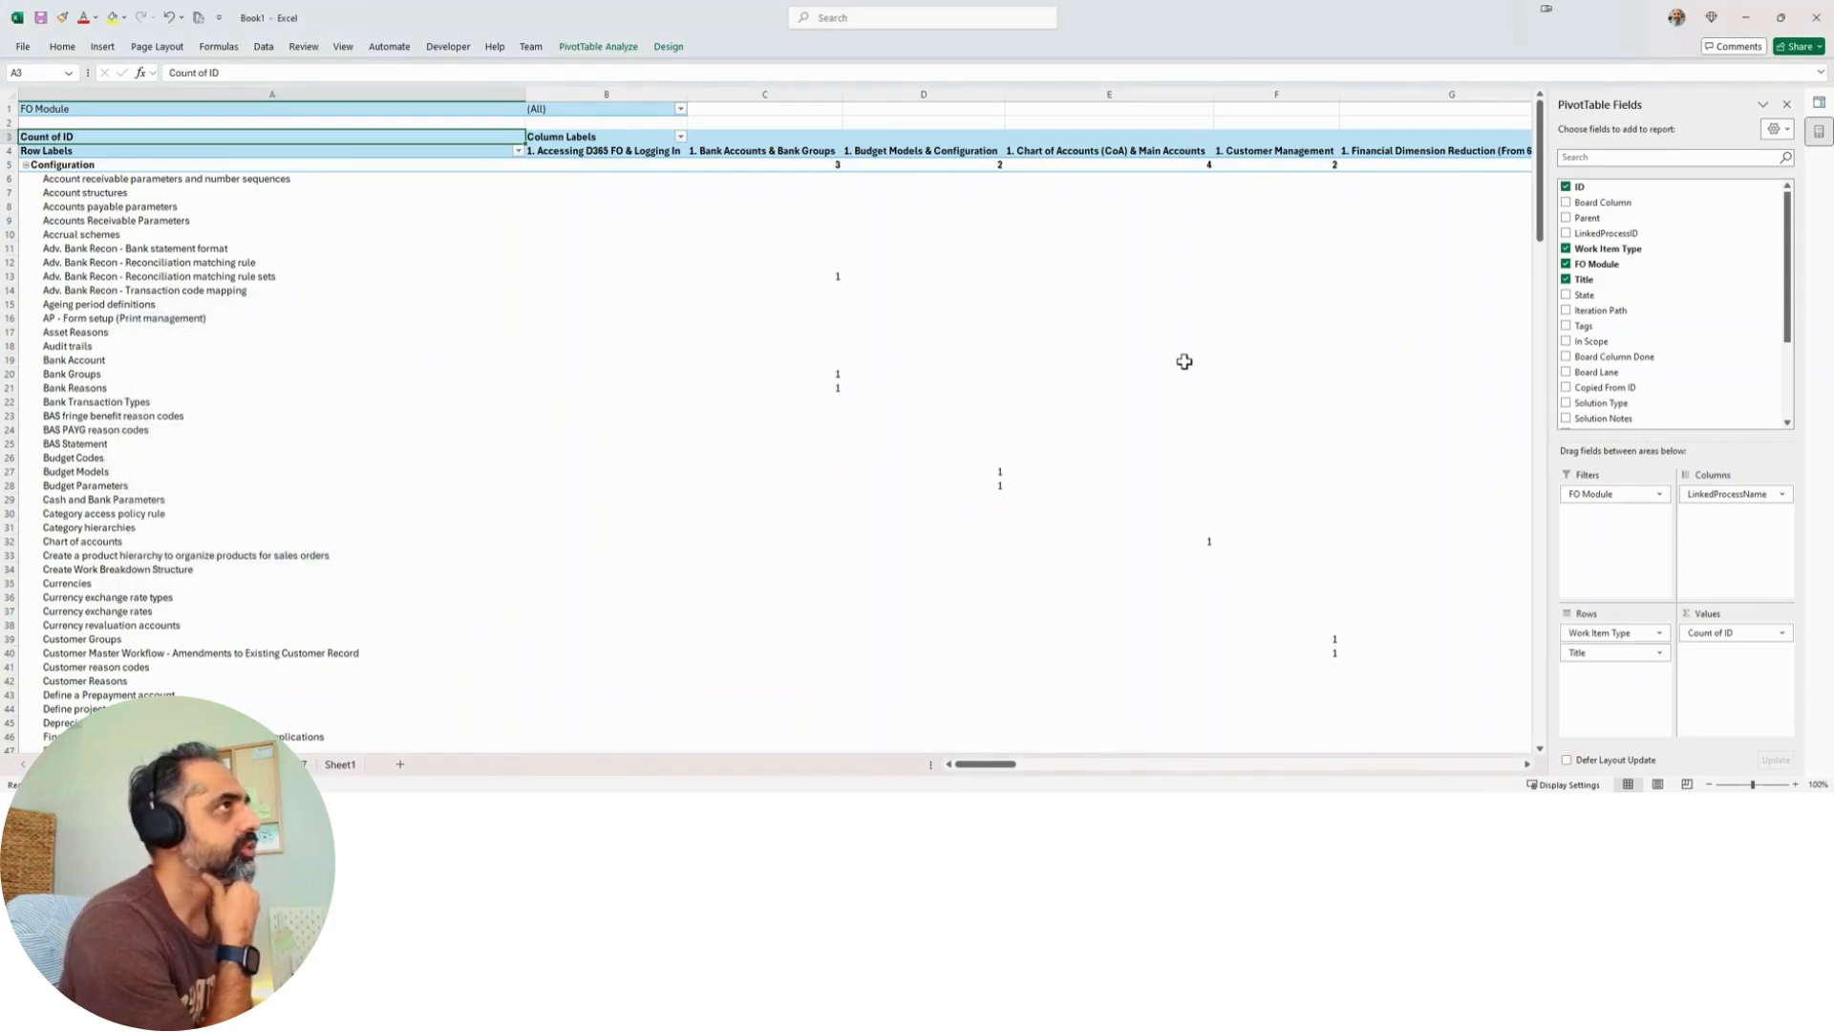
# Step: Rotate the text of the PivotTable's process header row 4 to 90 degrees
pyautogui.click(5, 150)
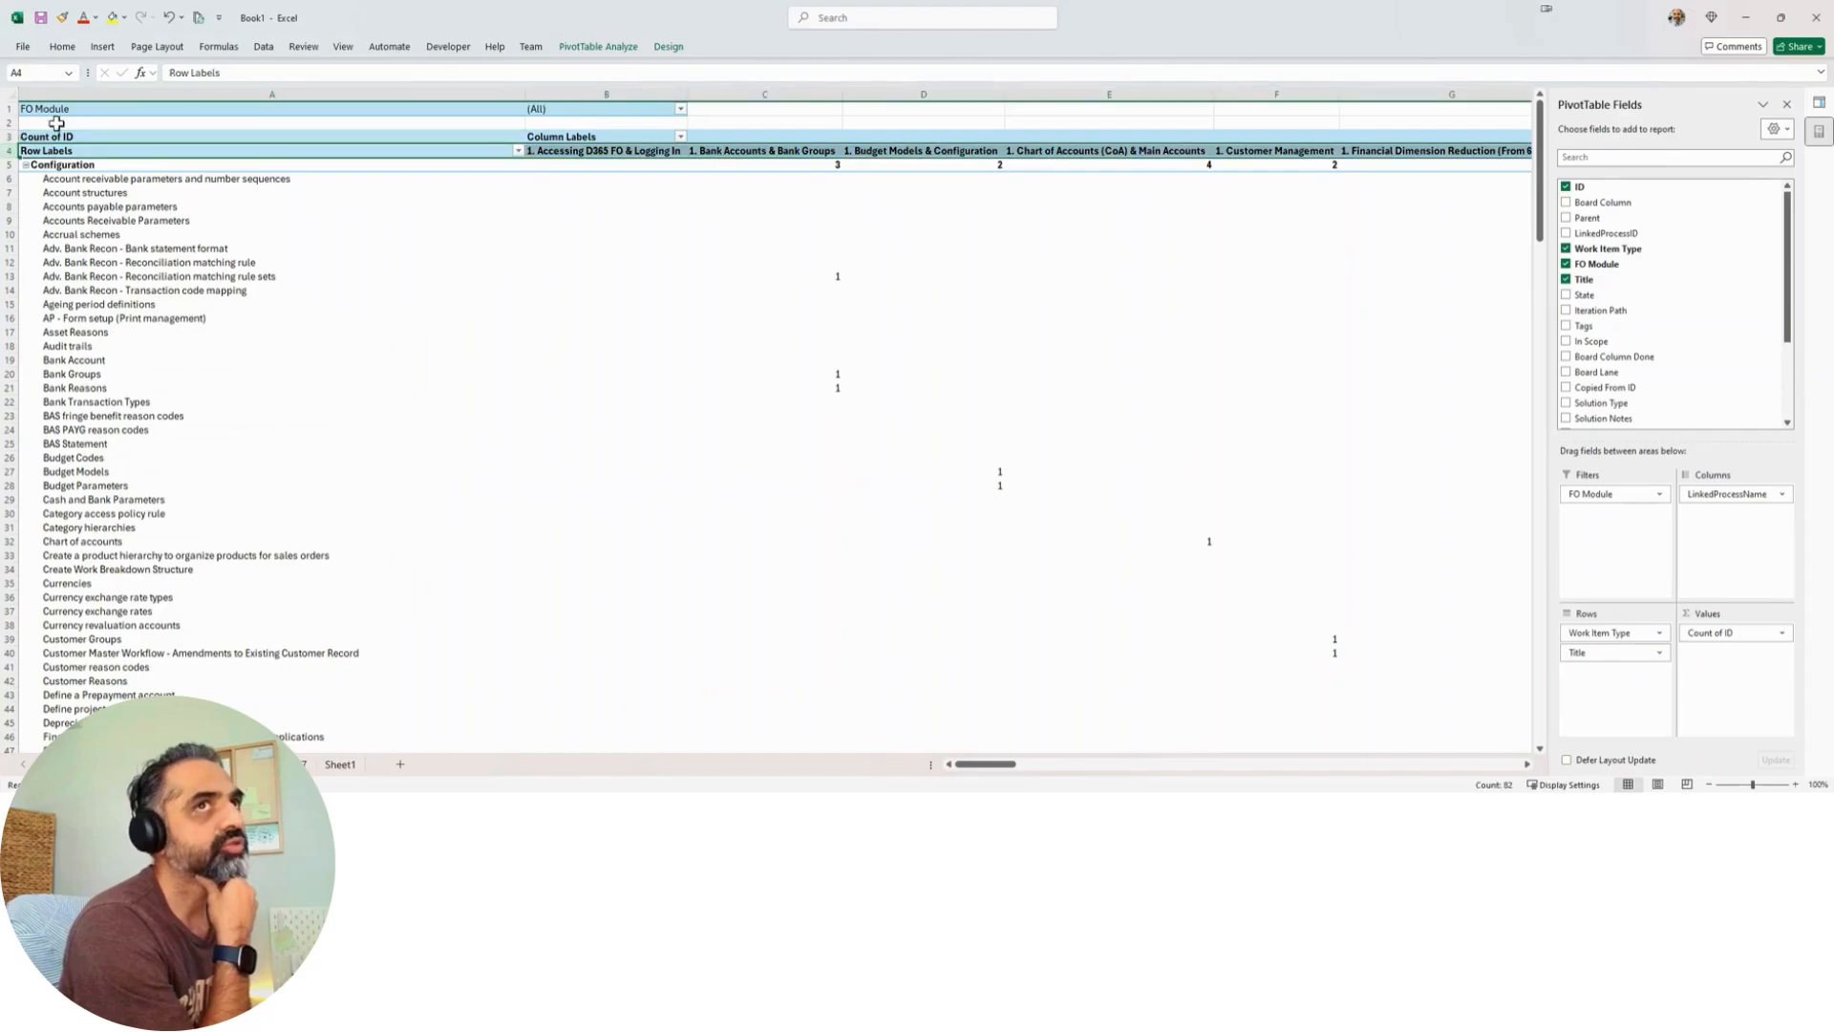
pyautogui.rightClick(141, 150)
pyautogui.click(222, 411)
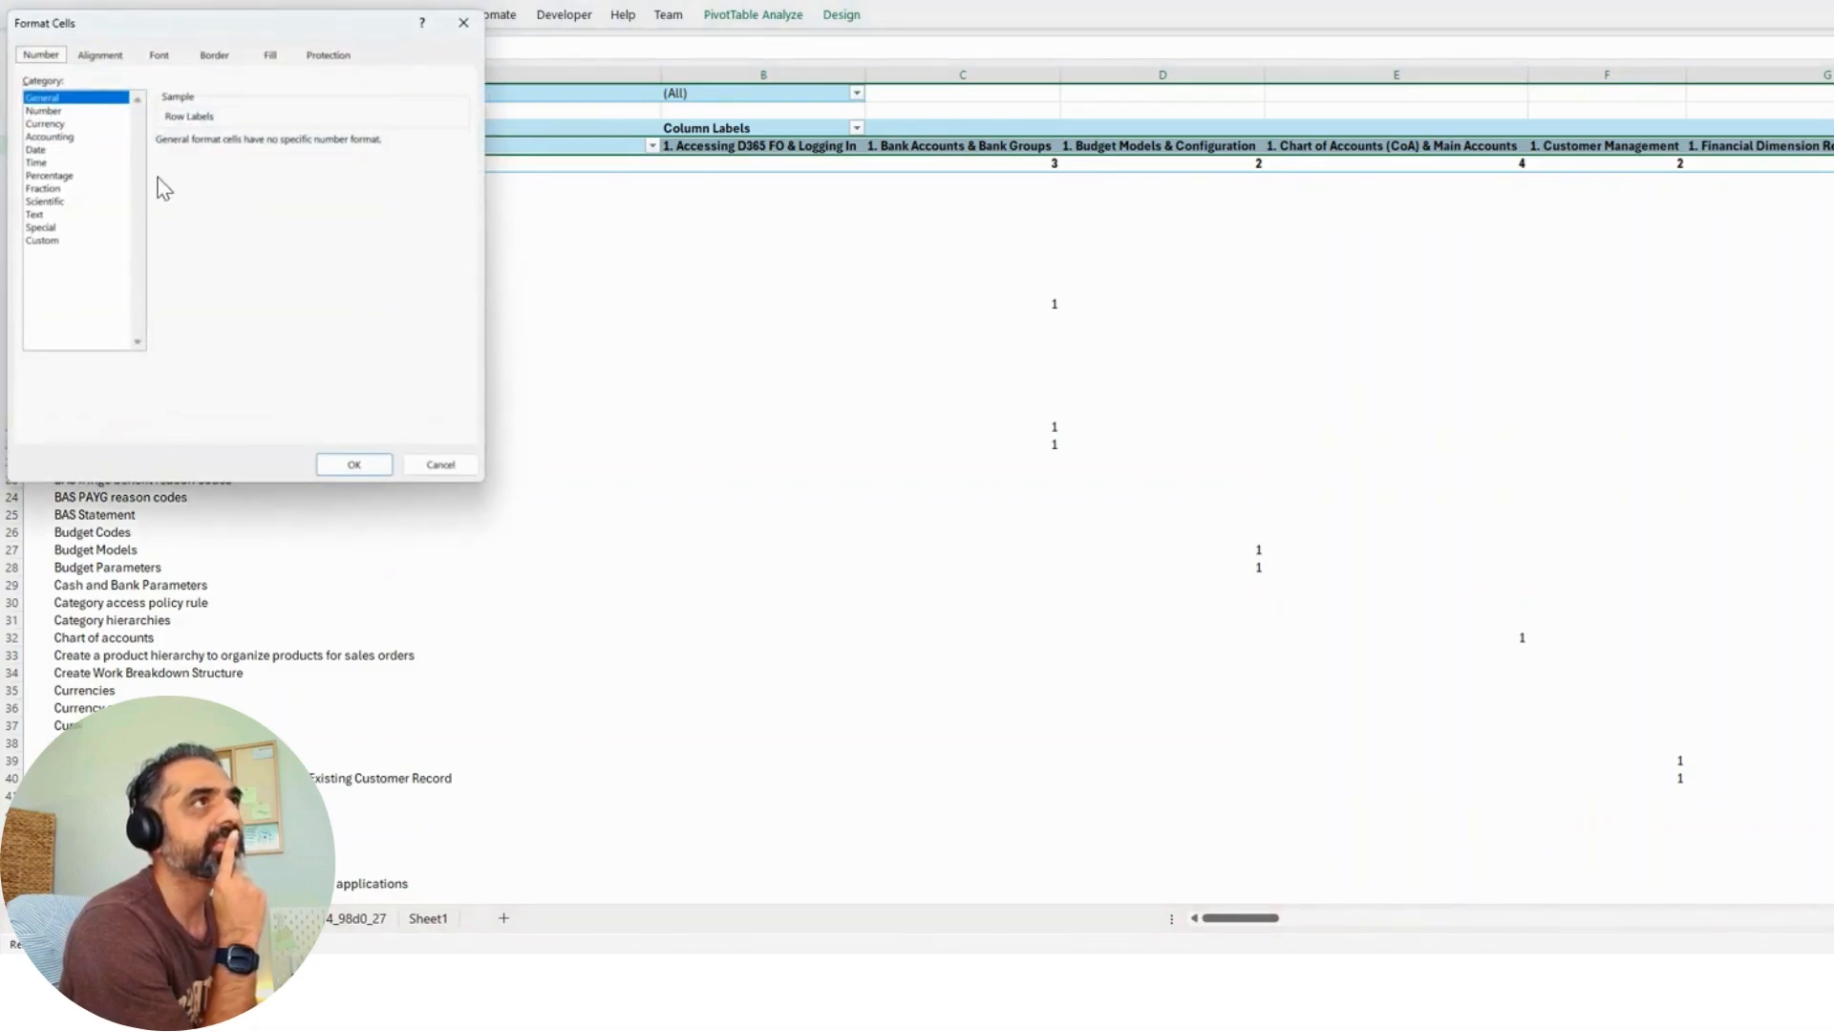
pyautogui.click(100, 56)
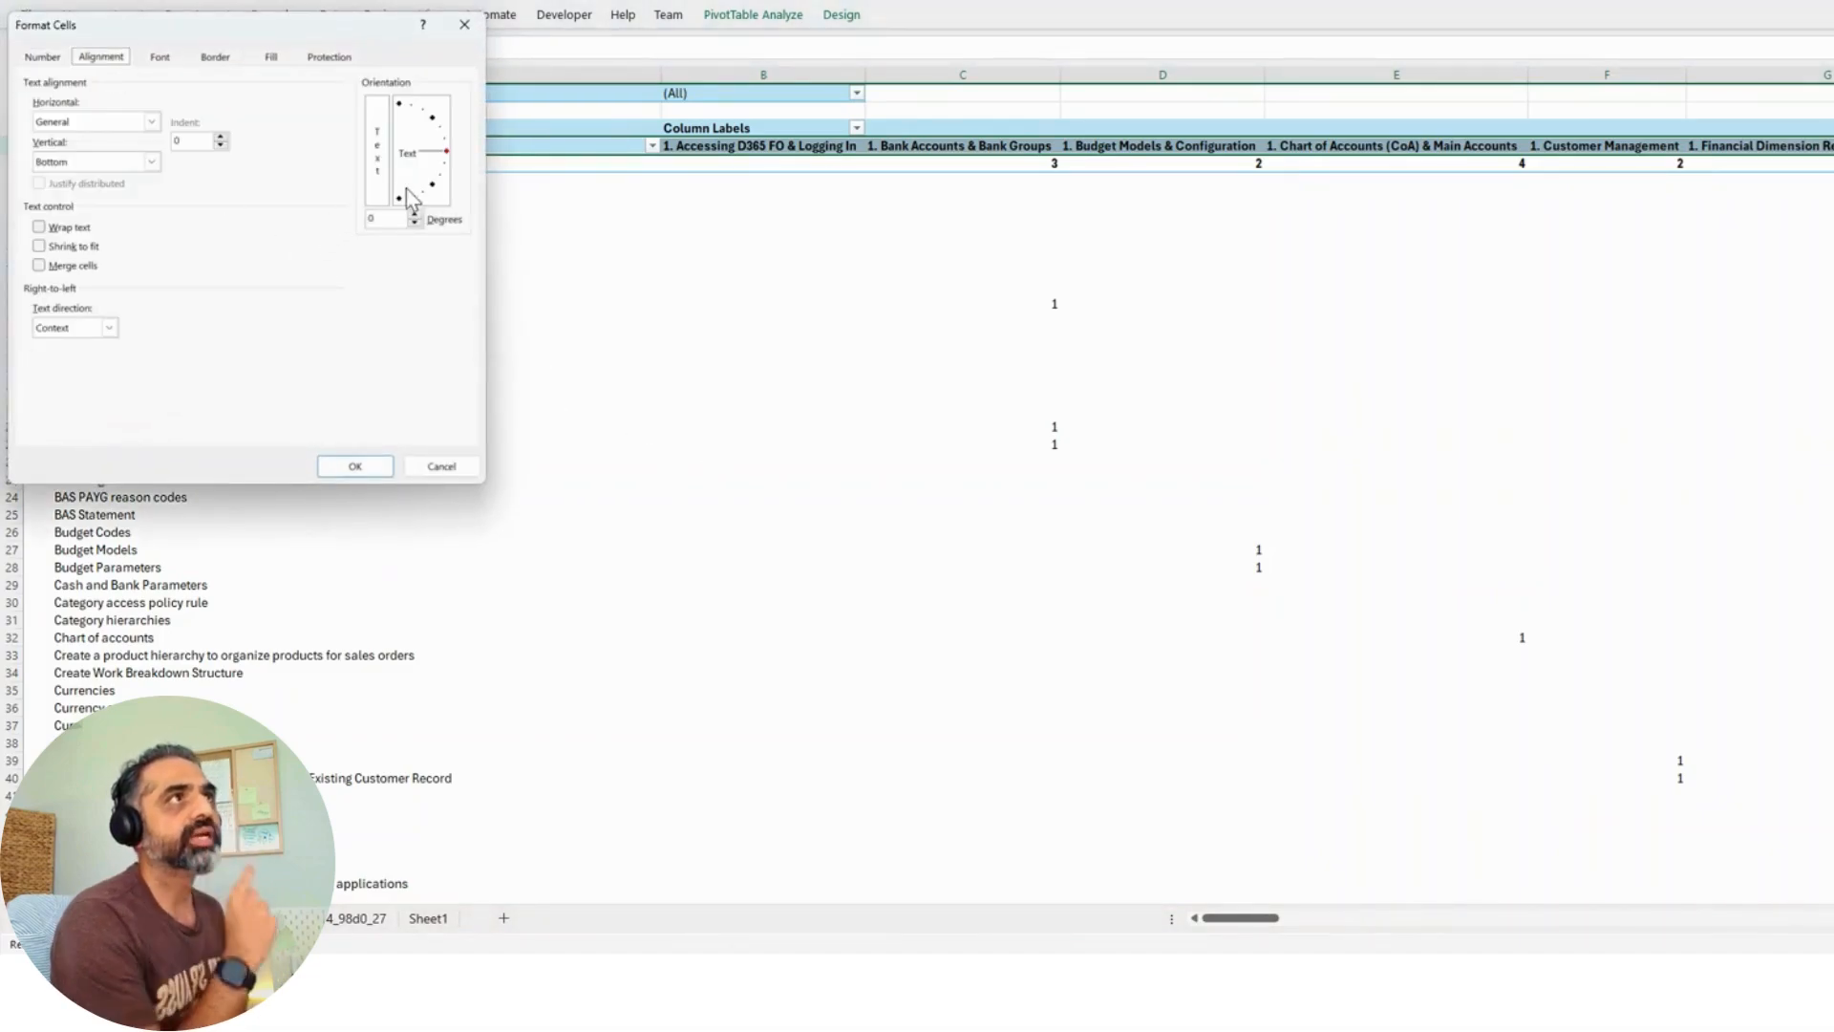
pyautogui.click(401, 124)
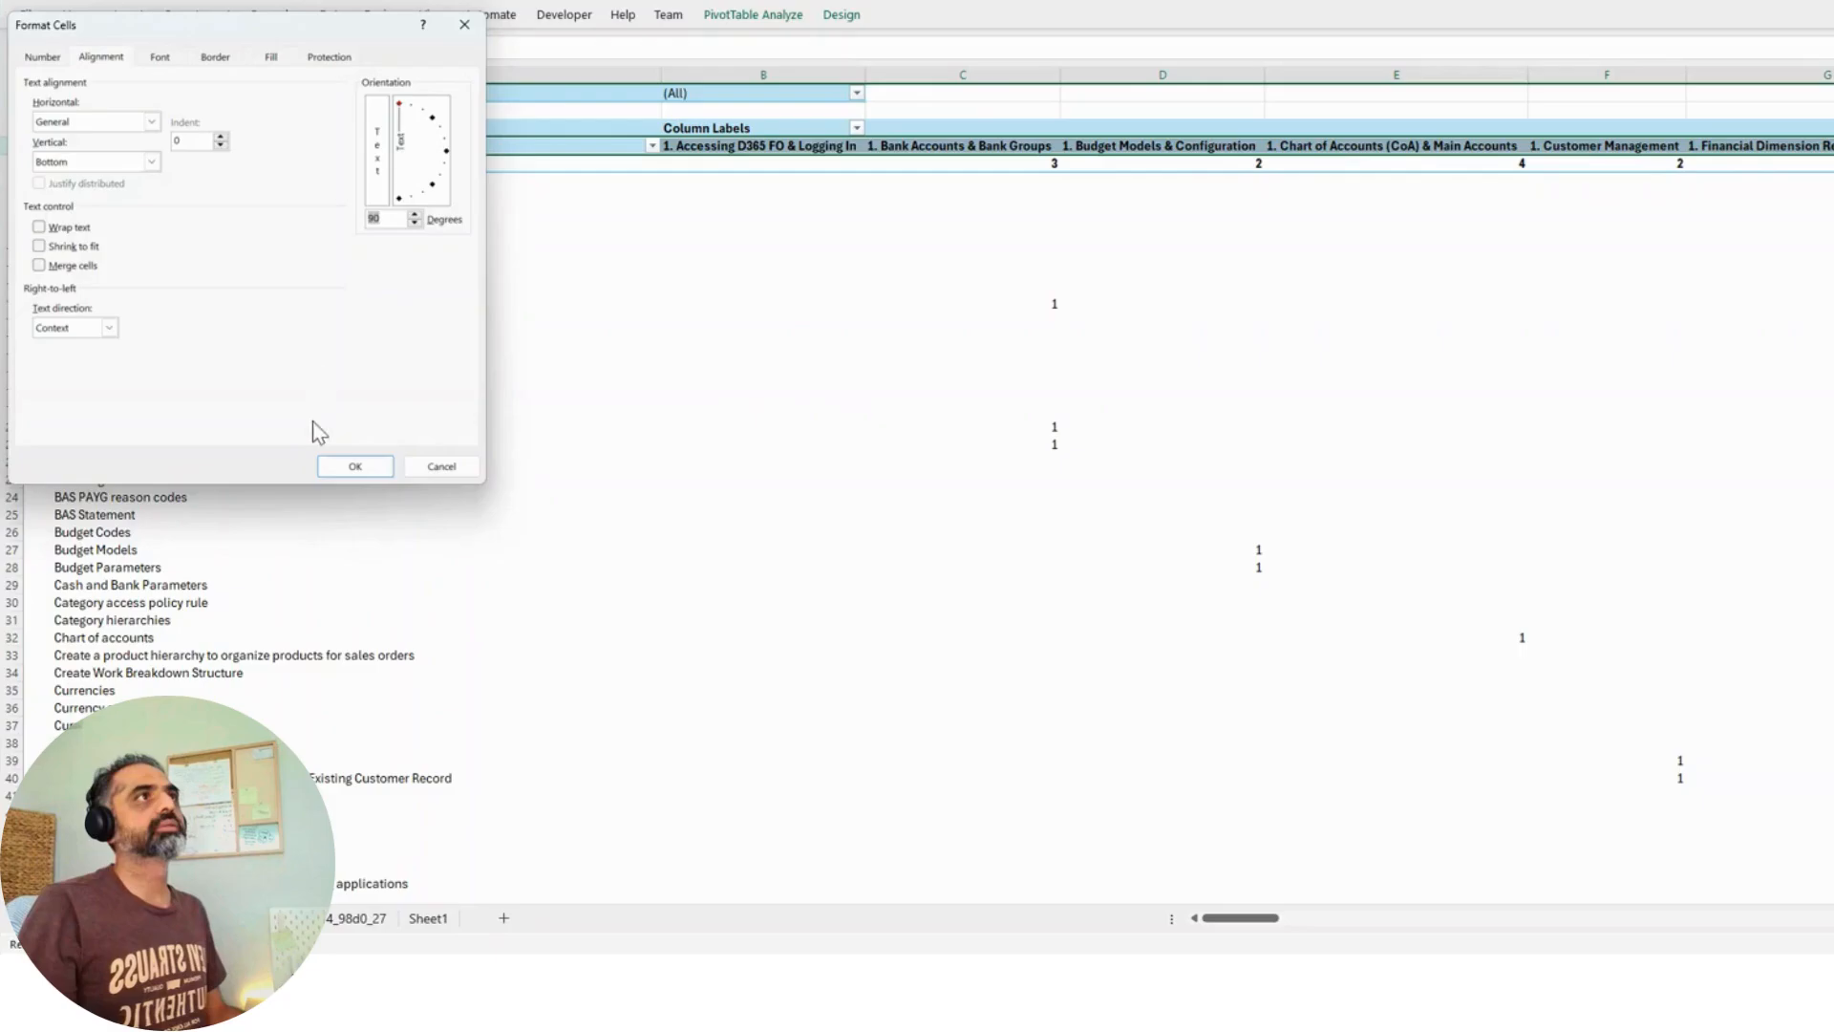
pyautogui.click(339, 467)
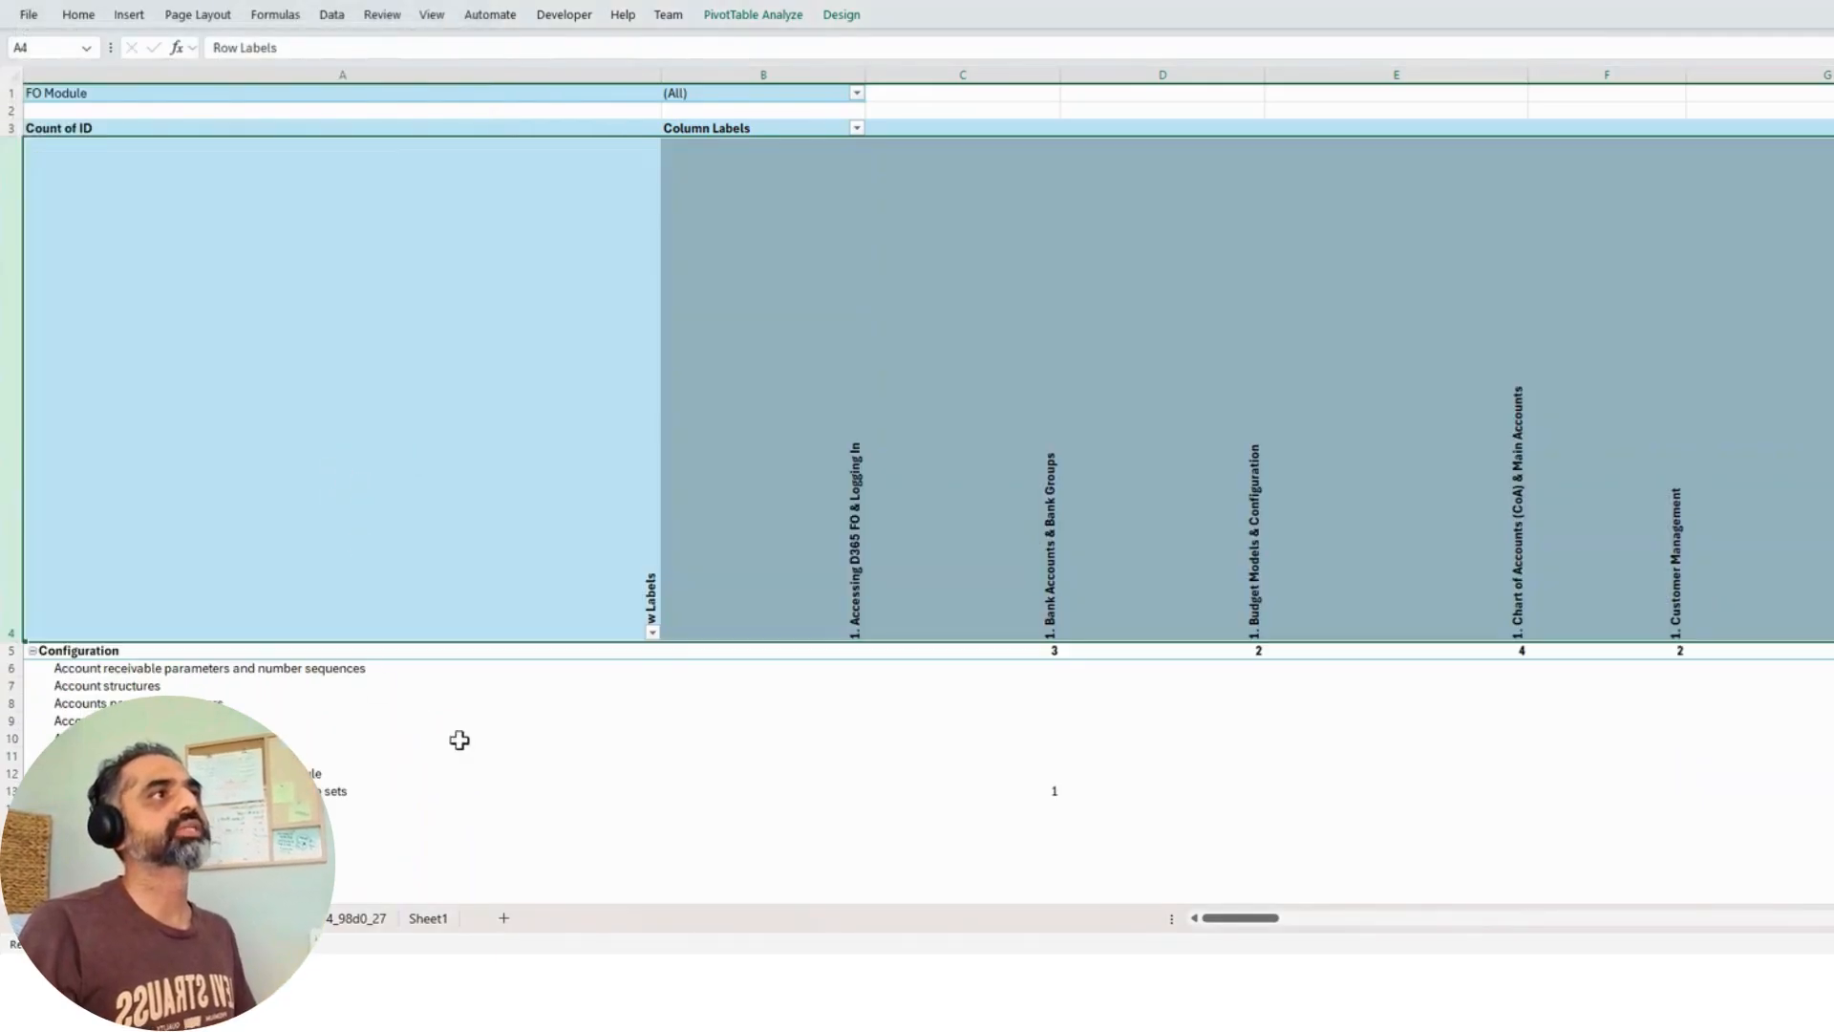
# Step: Narrow all columns from B through the Grand Total column to one equal width that suits the rotated headings
pyautogui.click(510, 737)
pyautogui.click(12, 421)
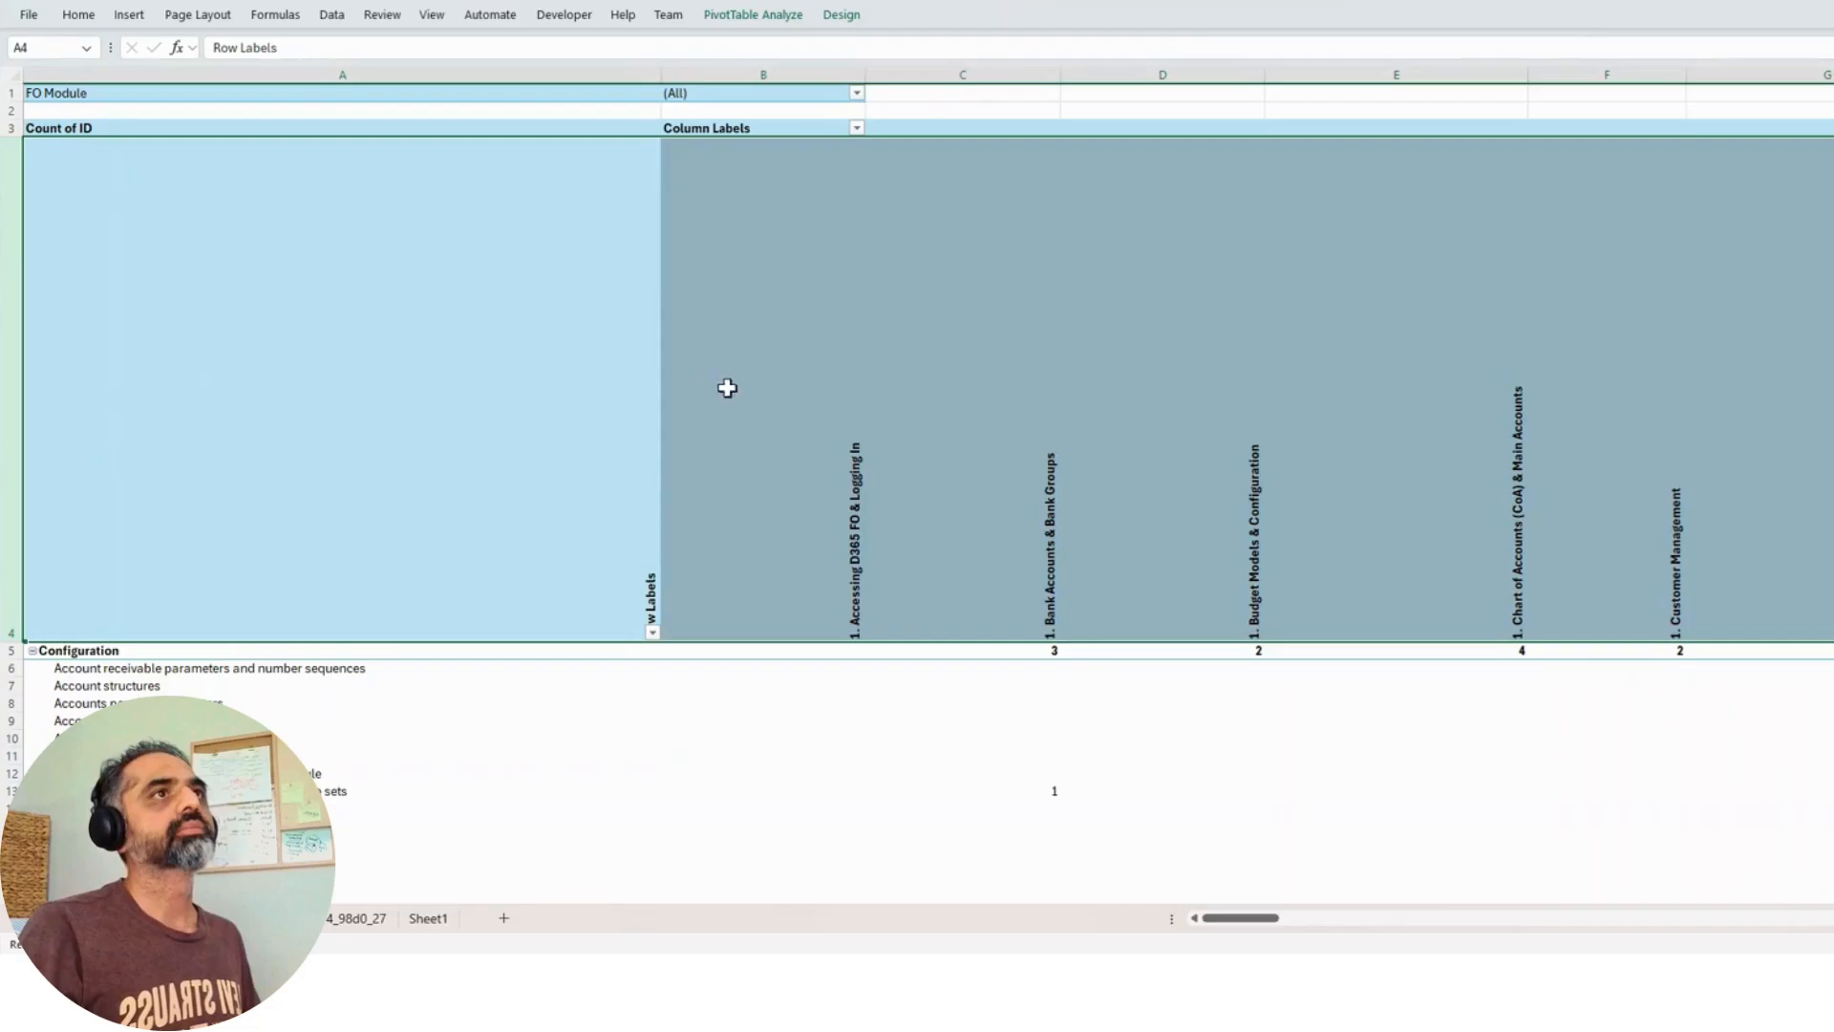
pyautogui.click(841, 521)
pyautogui.click(764, 74)
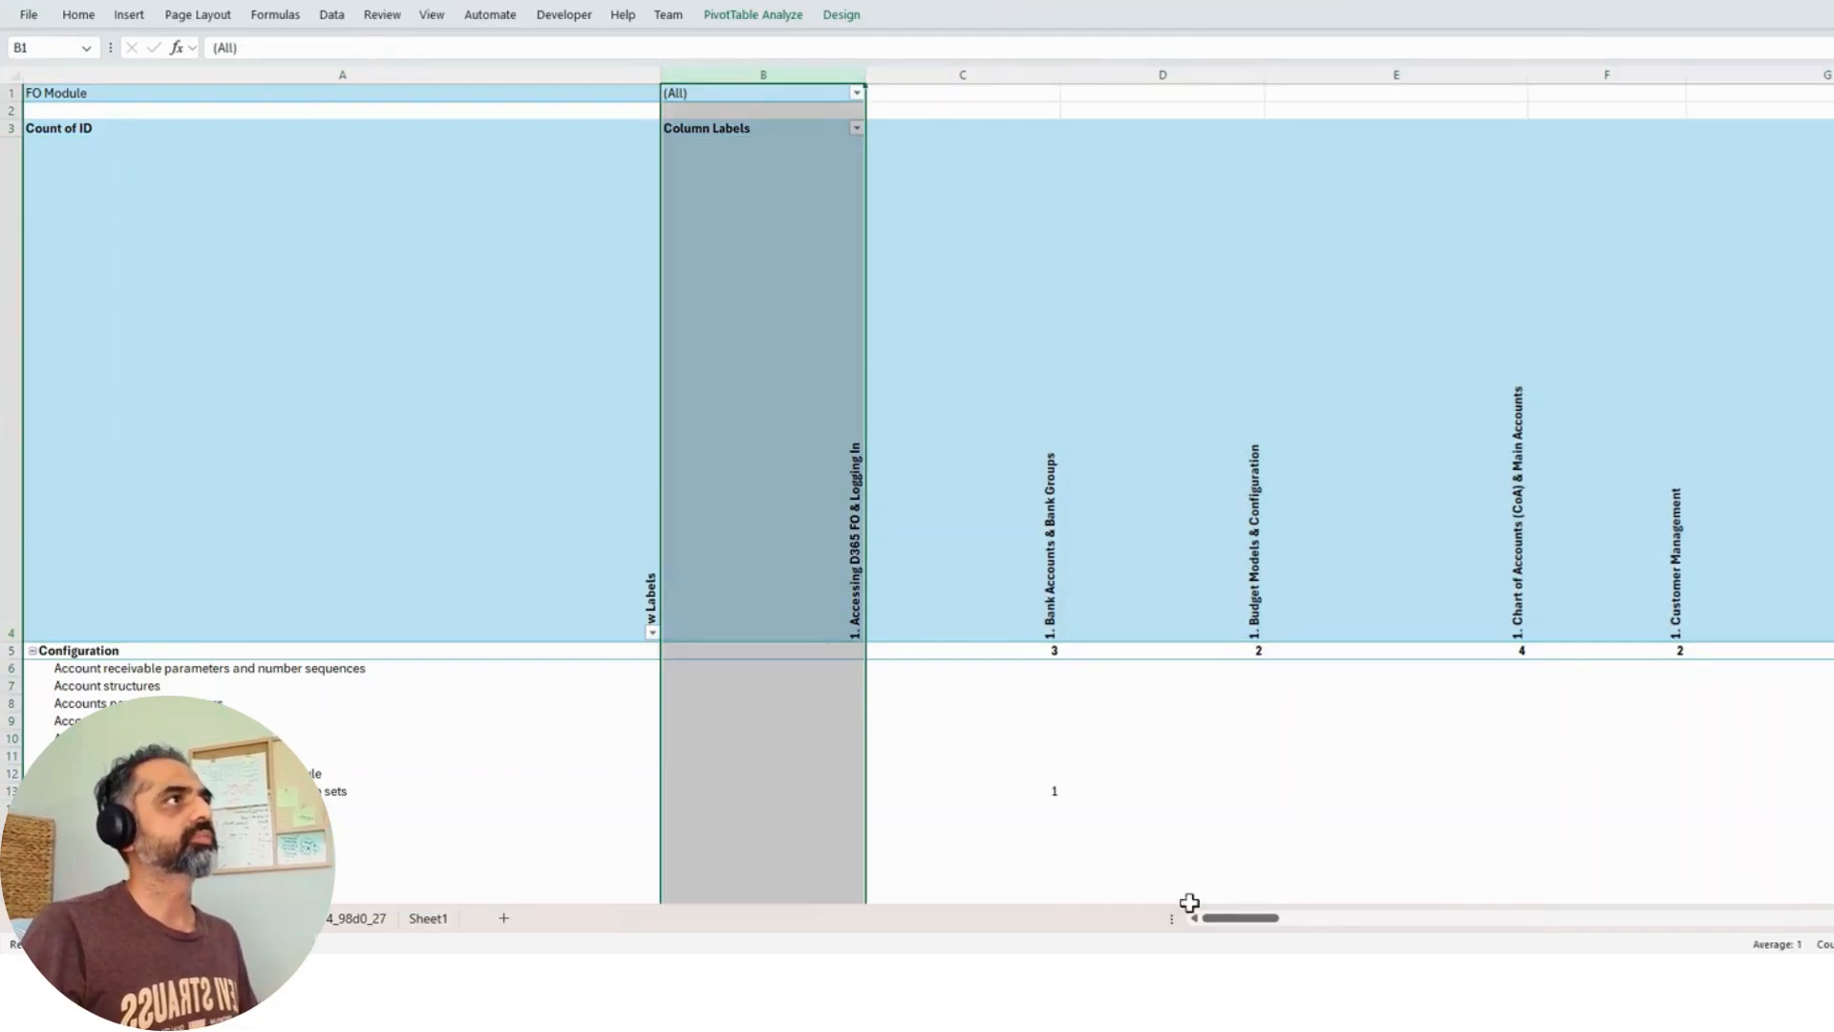
pyautogui.moveTo(1233, 919); pyautogui.dragTo(1819, 919)
pyautogui.keyDown('shift'); pyautogui.click(1815, 74); pyautogui.keyUp('shift')
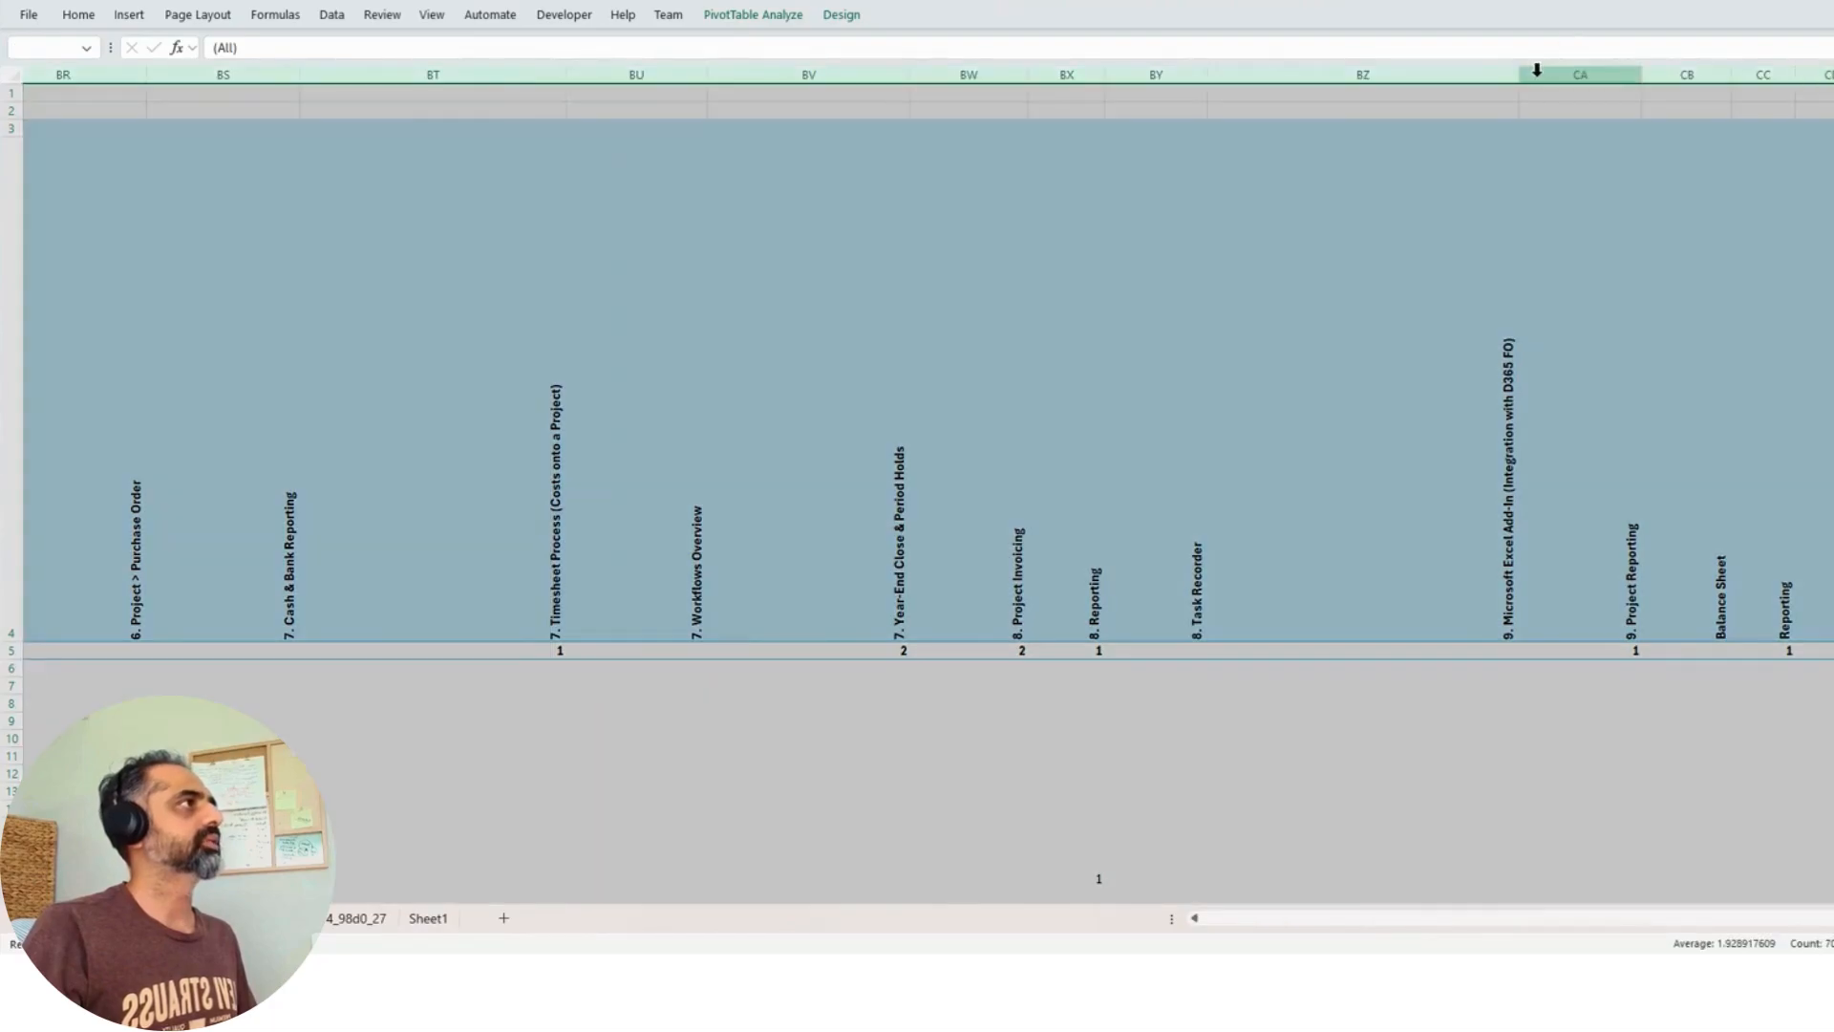
pyautogui.moveTo(1520, 70); pyautogui.dragTo(1468, 72)
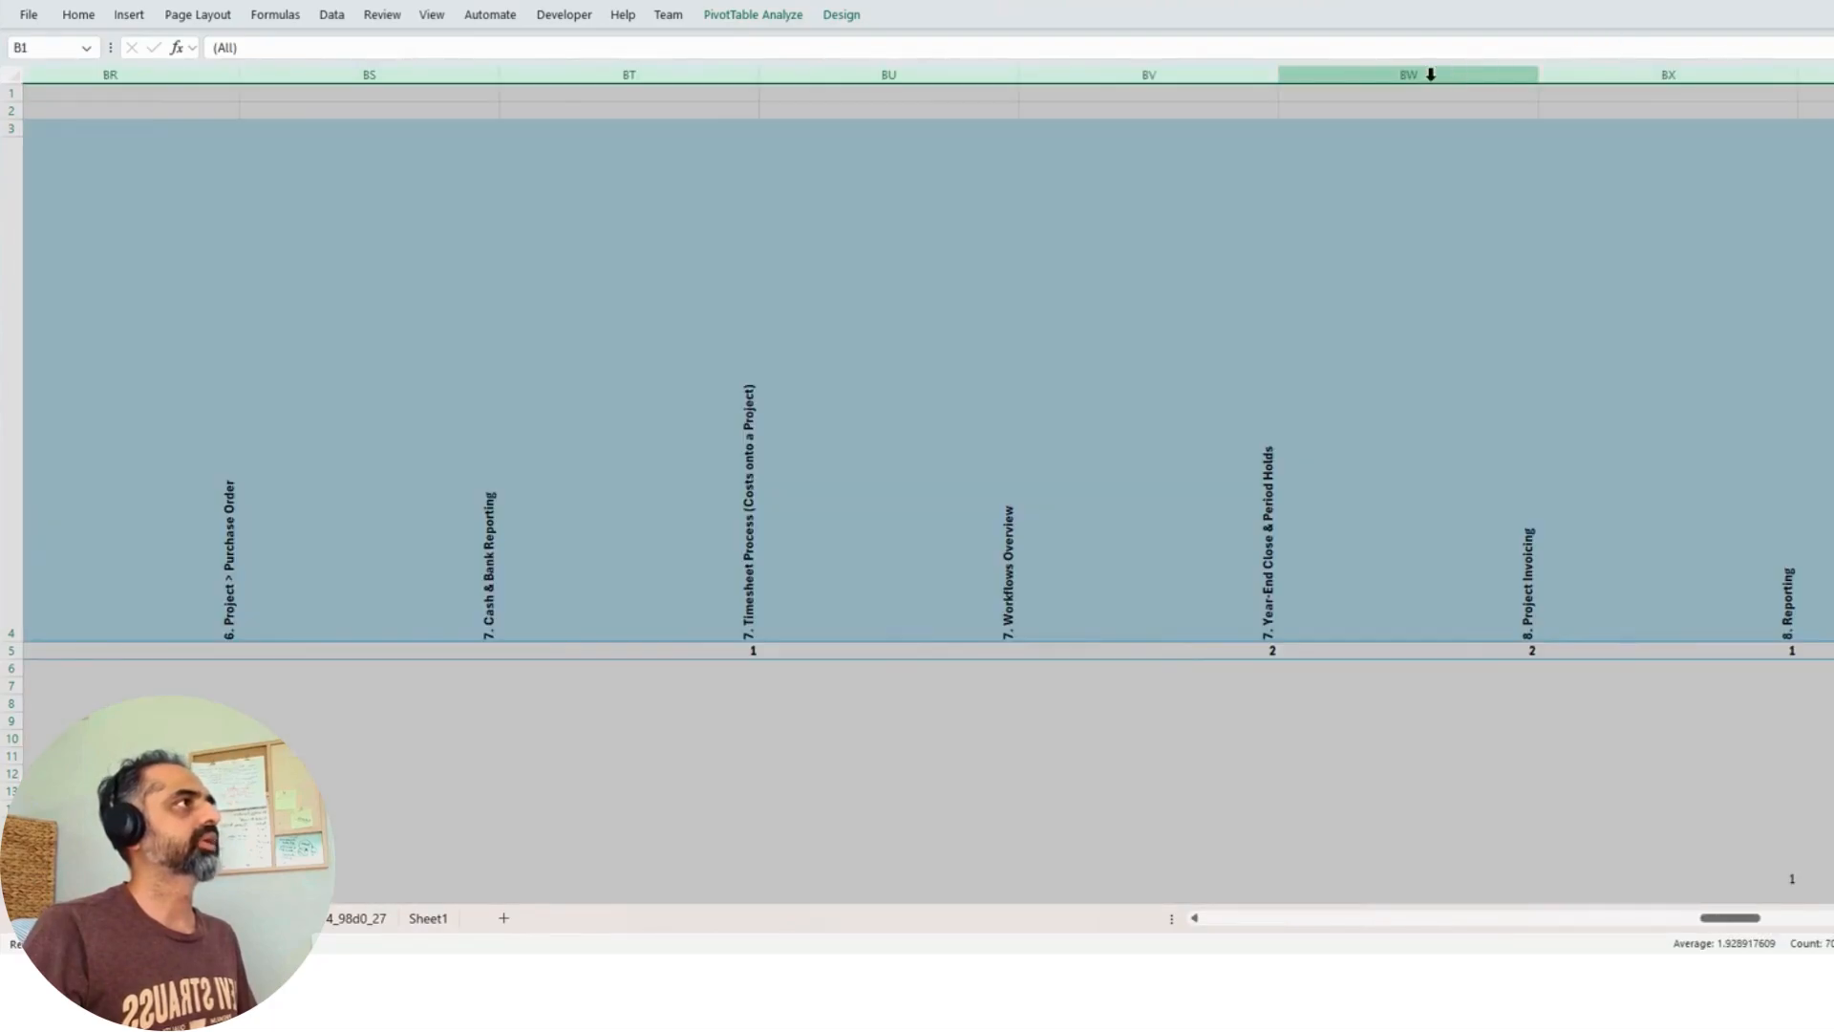
pyautogui.moveTo(1269, 84); pyautogui.dragTo(1069, 93)
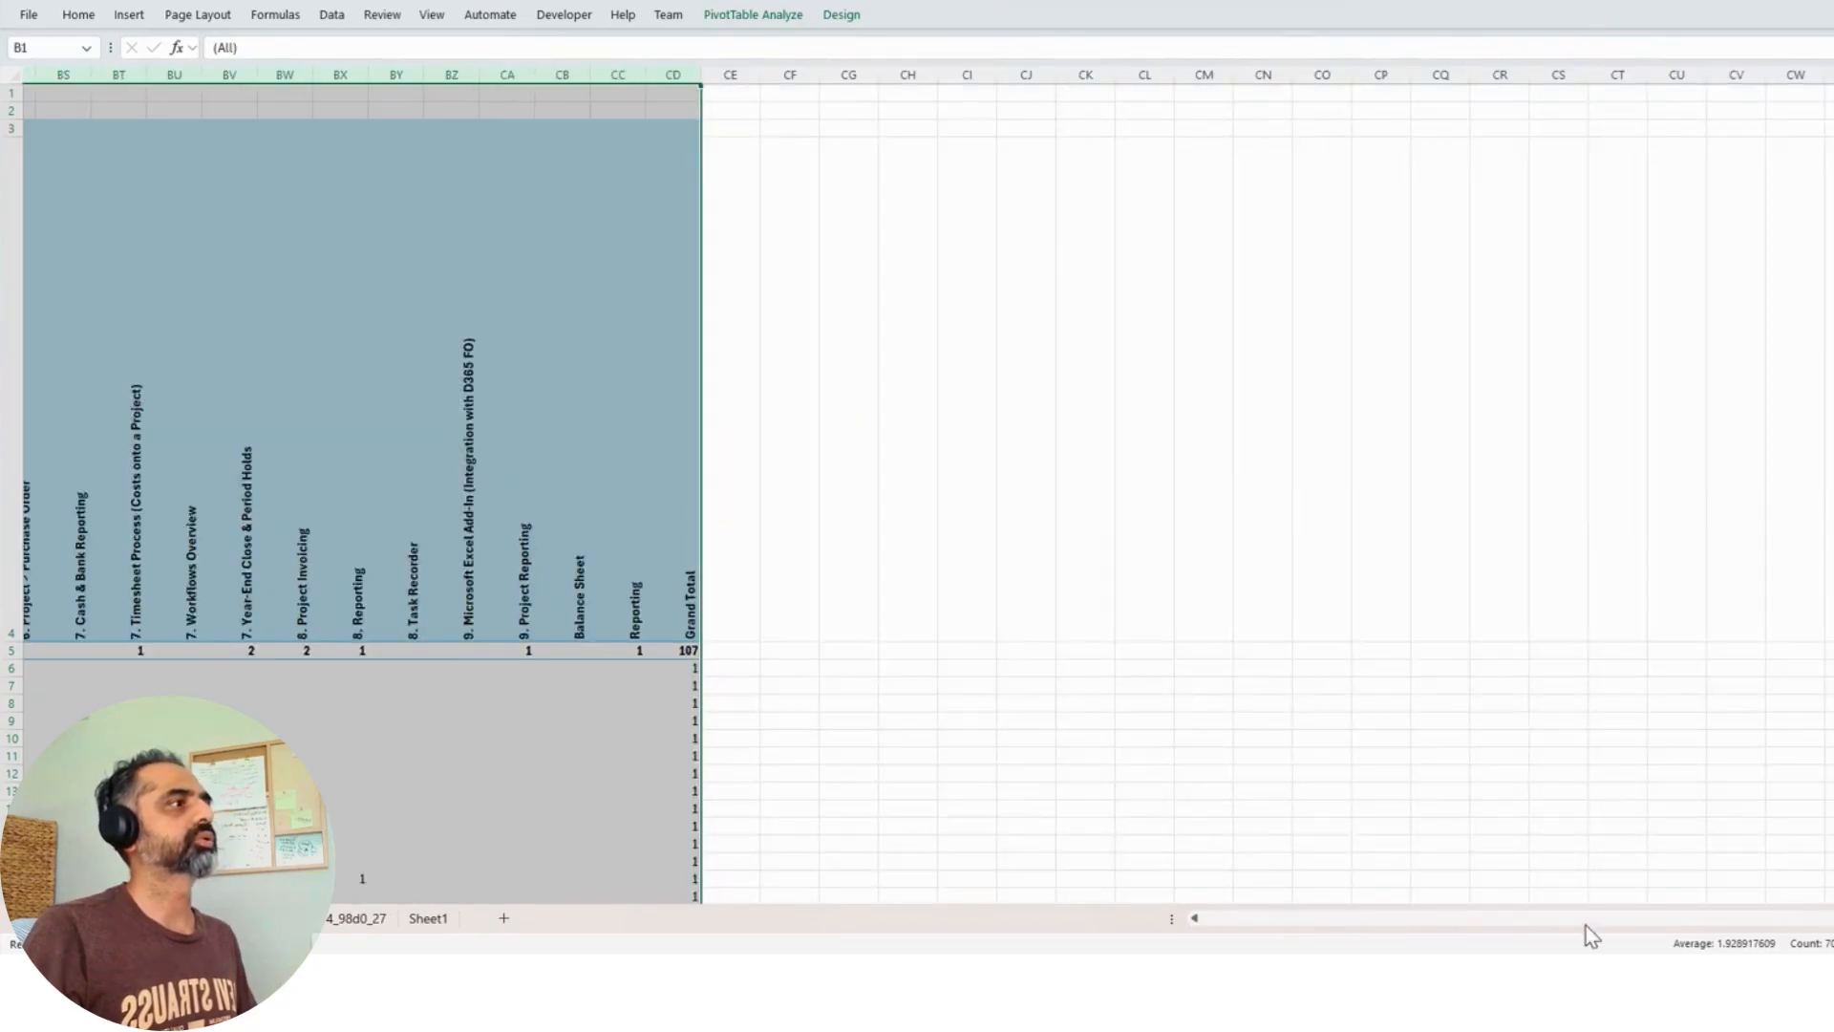
pyautogui.moveTo(1829, 918); pyautogui.dragTo(1113, 891)
# Step: Reduce the height of header row 4 so the rotated process names just fit
pyautogui.scroll(-3, 783, 515)
pyautogui.scroll(3, 818, 467)
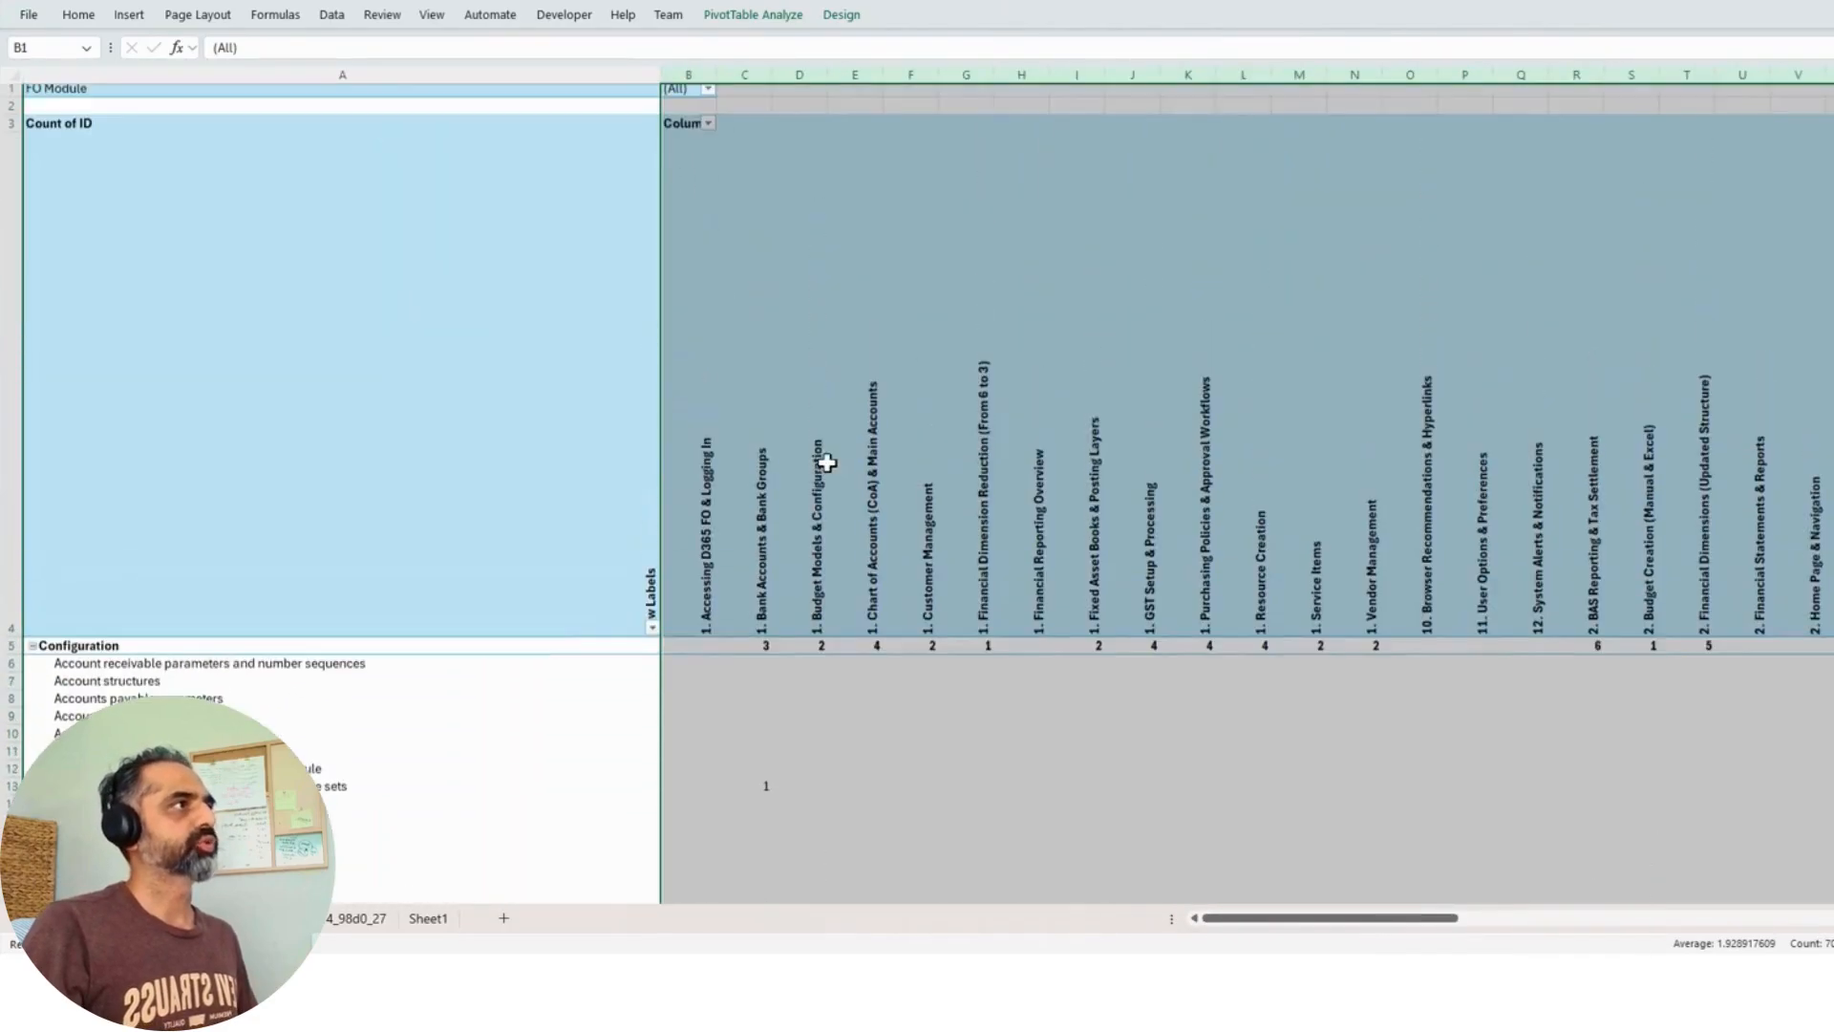
pyautogui.click(120, 556)
pyautogui.moveTo(19, 641); pyautogui.dragTo(45, 423)
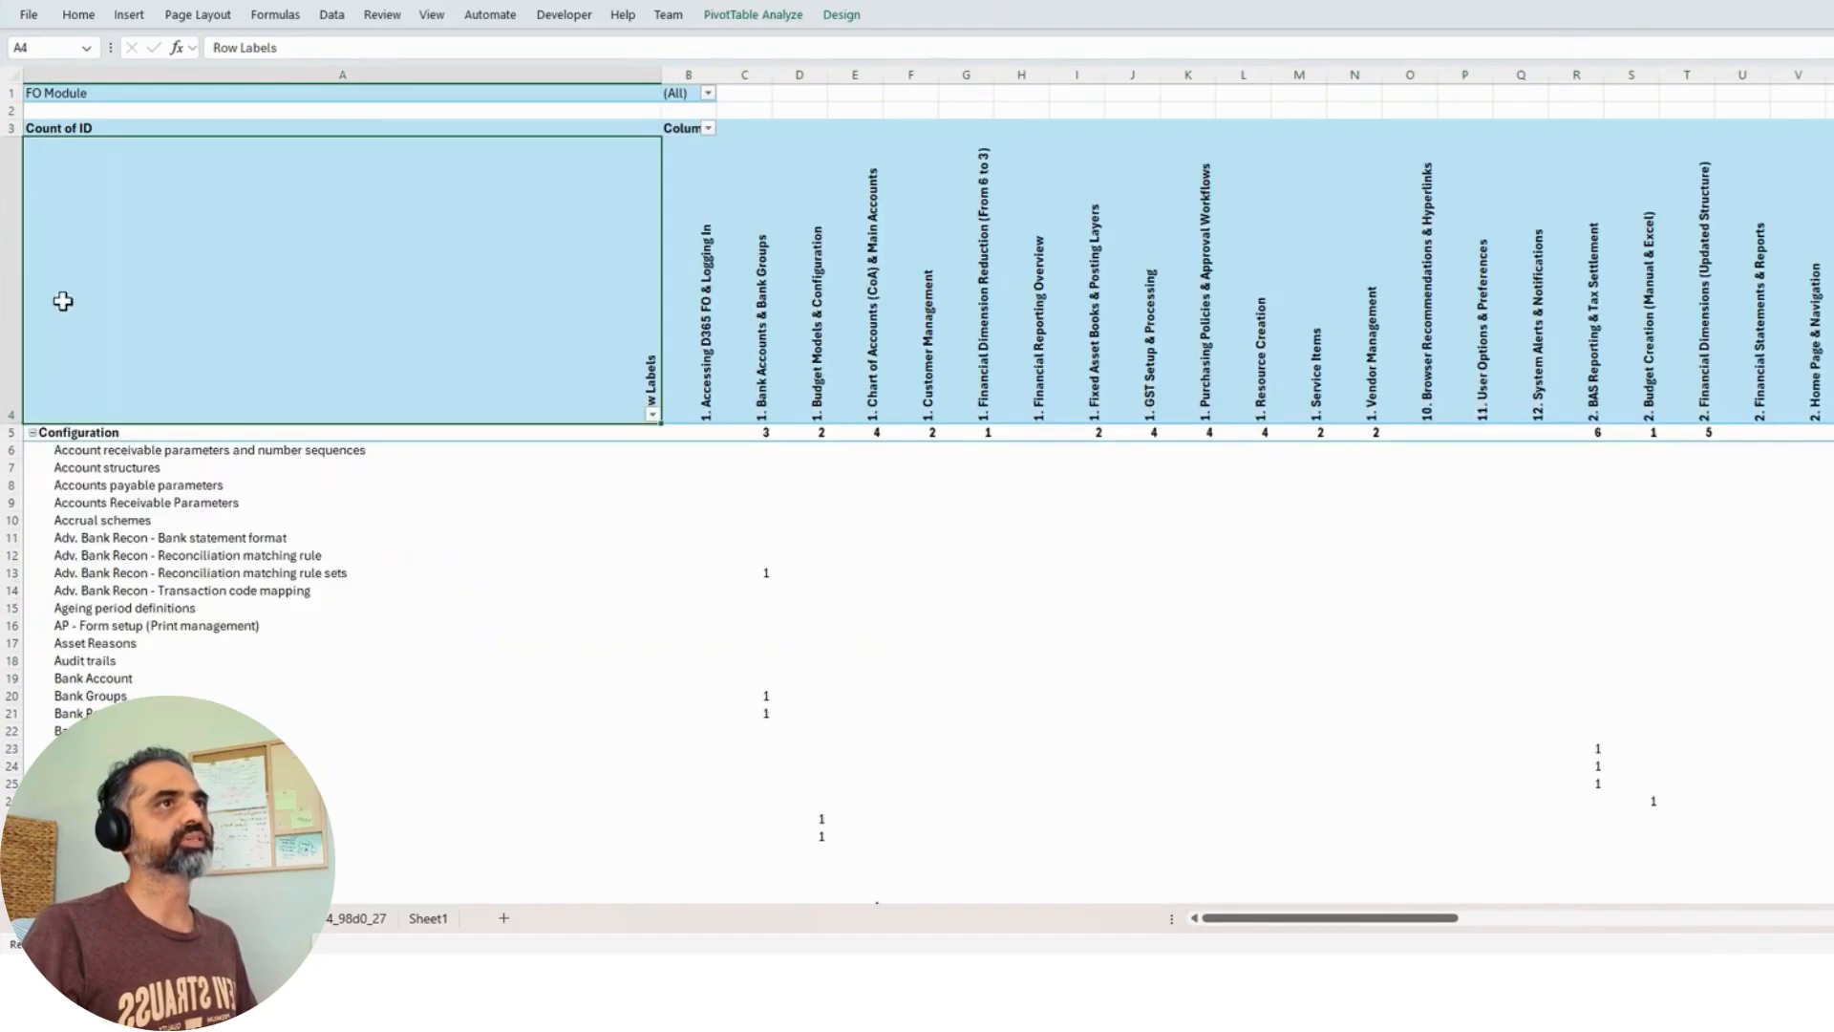
pyautogui.click(801, 382)
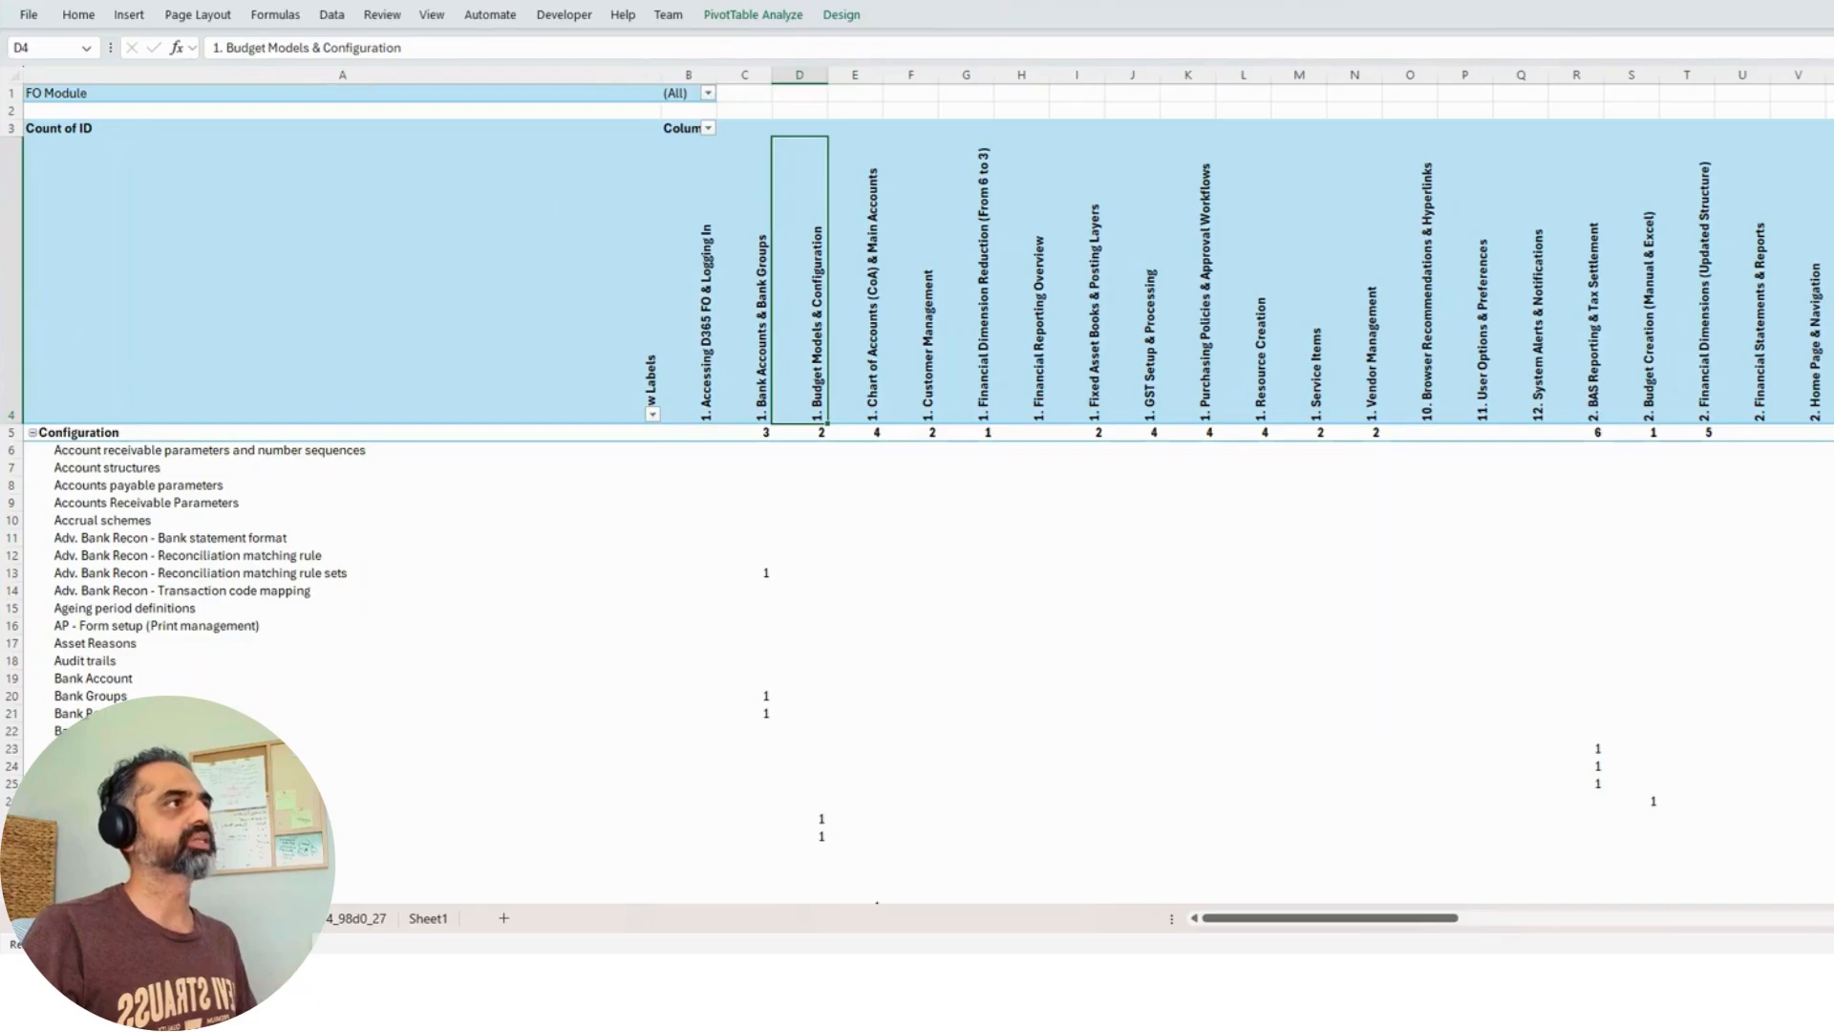
# Step: Apply a green Medium PivotTable style with a dark green header to the matrix
pyautogui.click(844, 16)
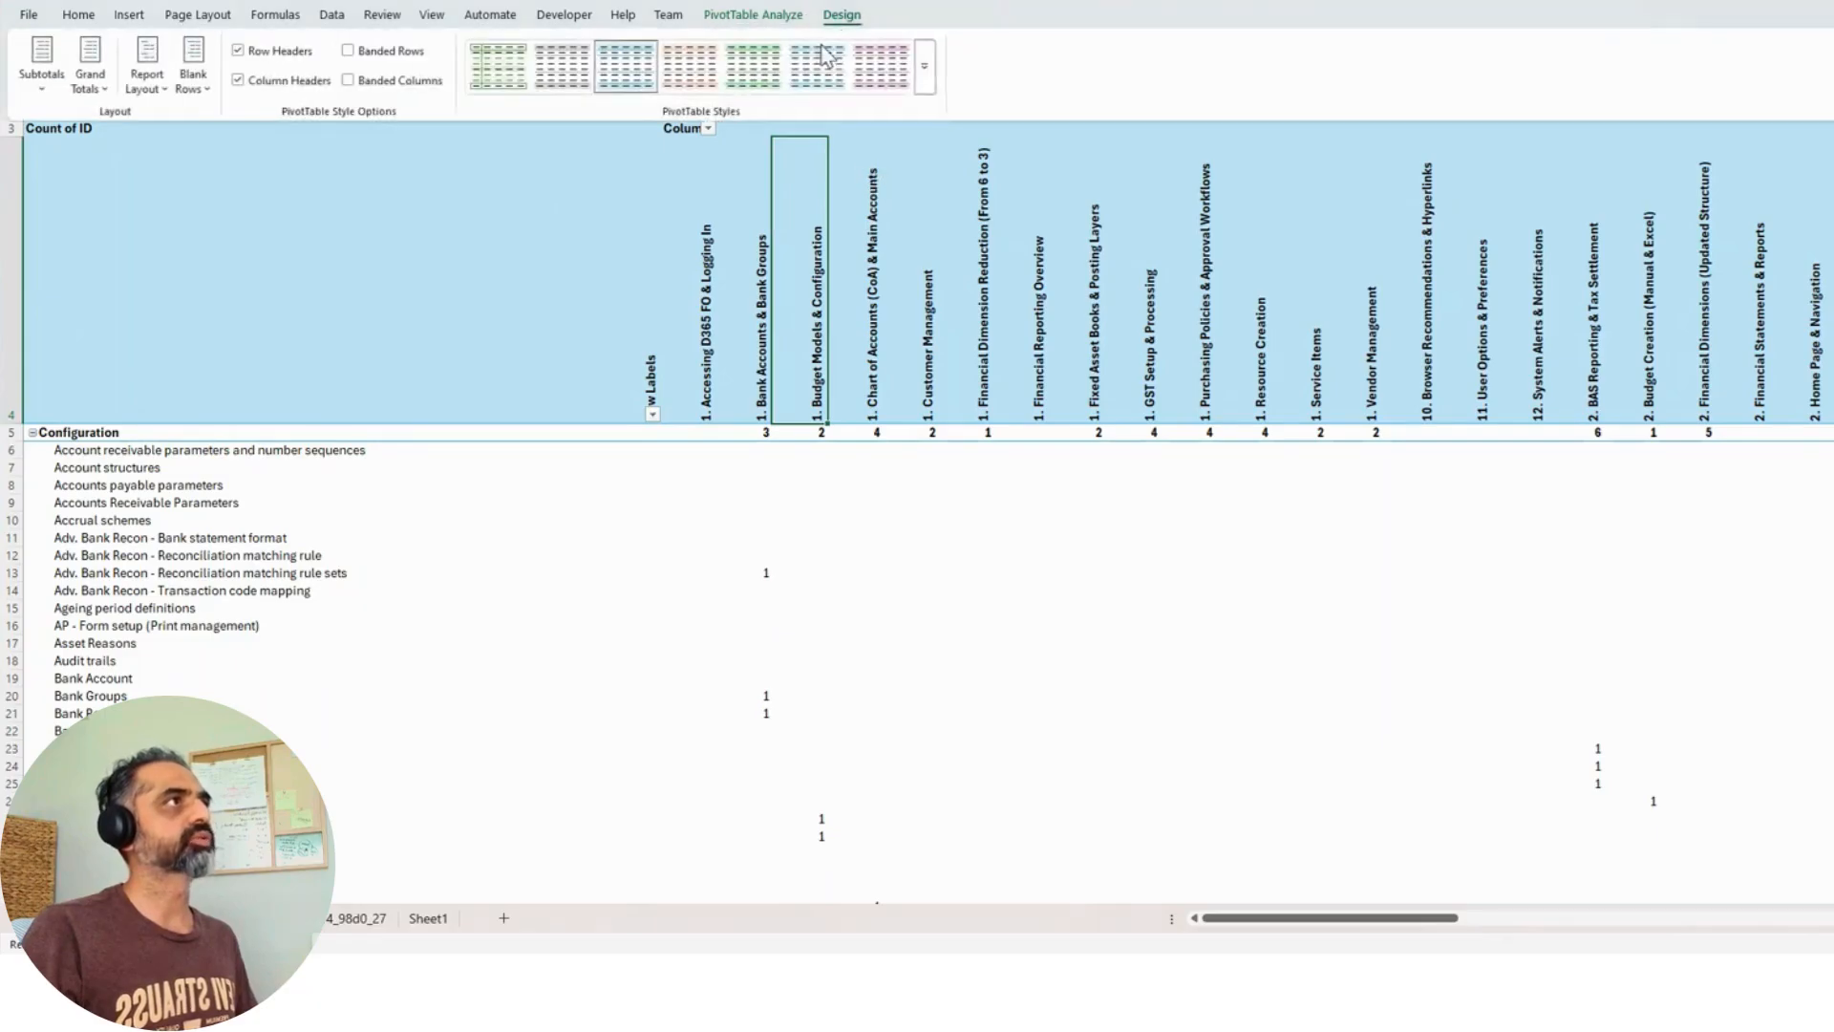
pyautogui.click(935, 100)
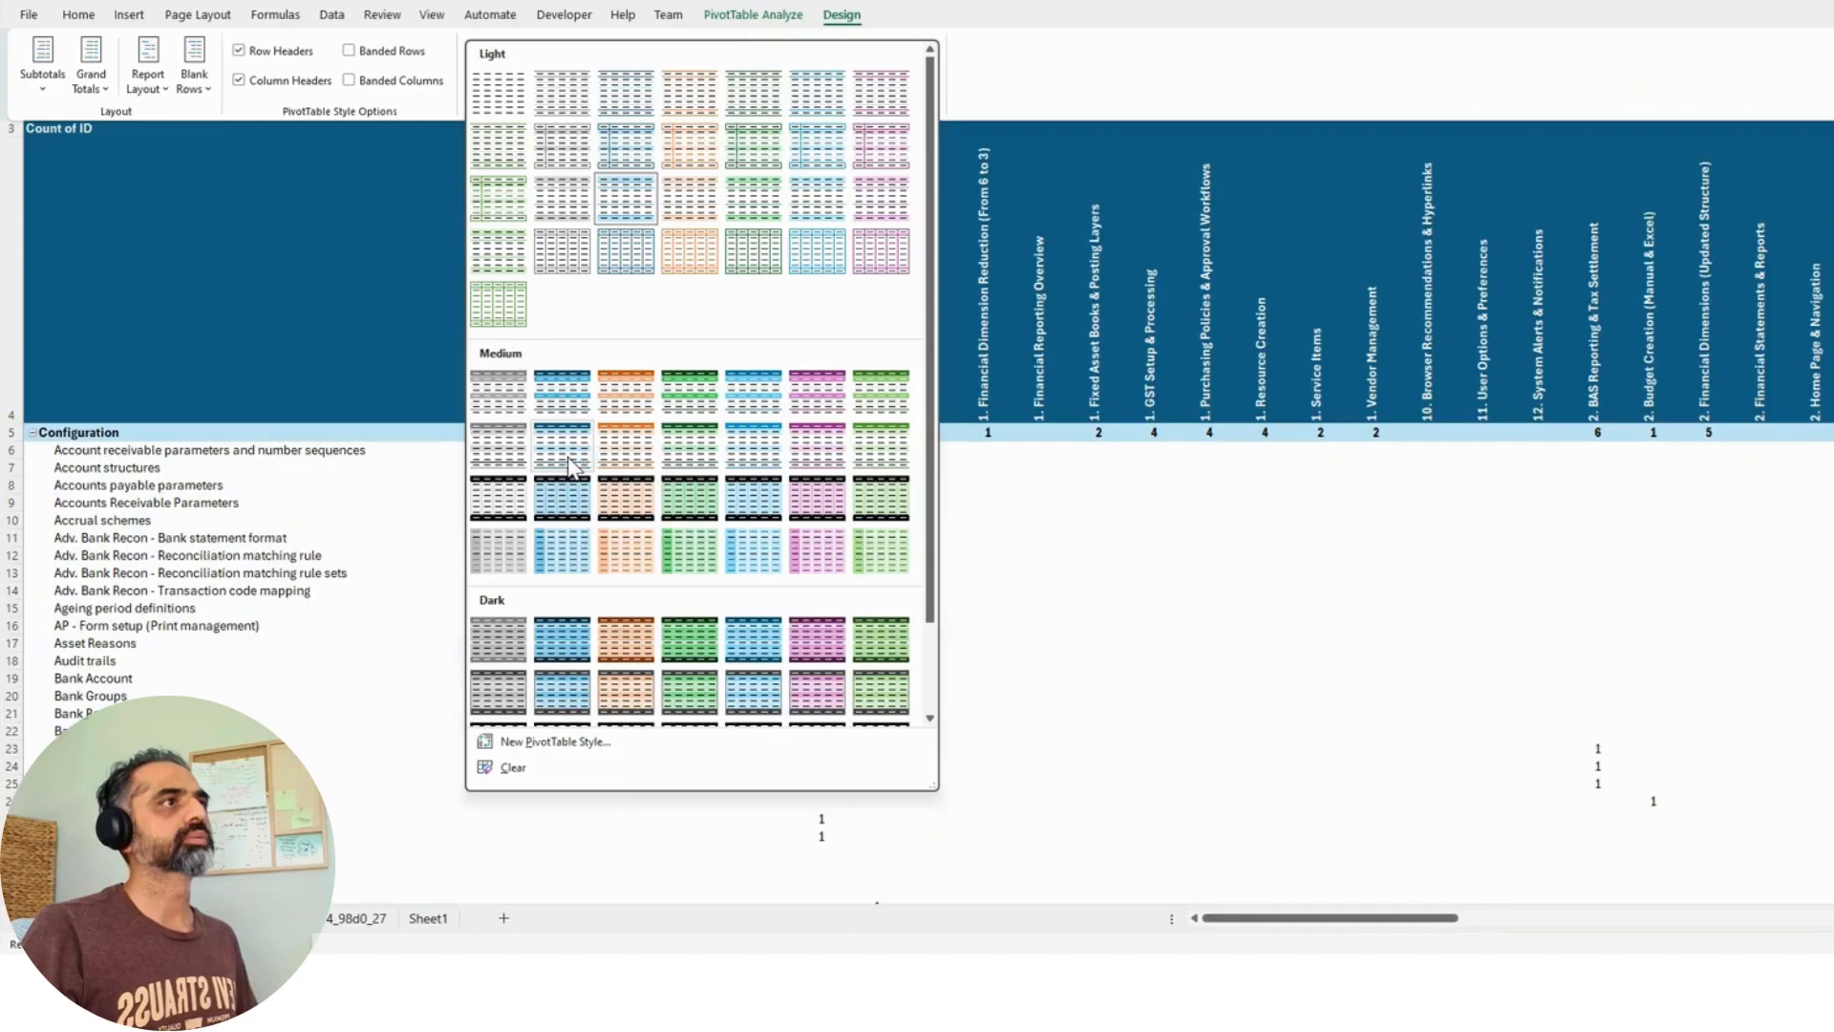
pyautogui.click(693, 455)
pyautogui.click(922, 594)
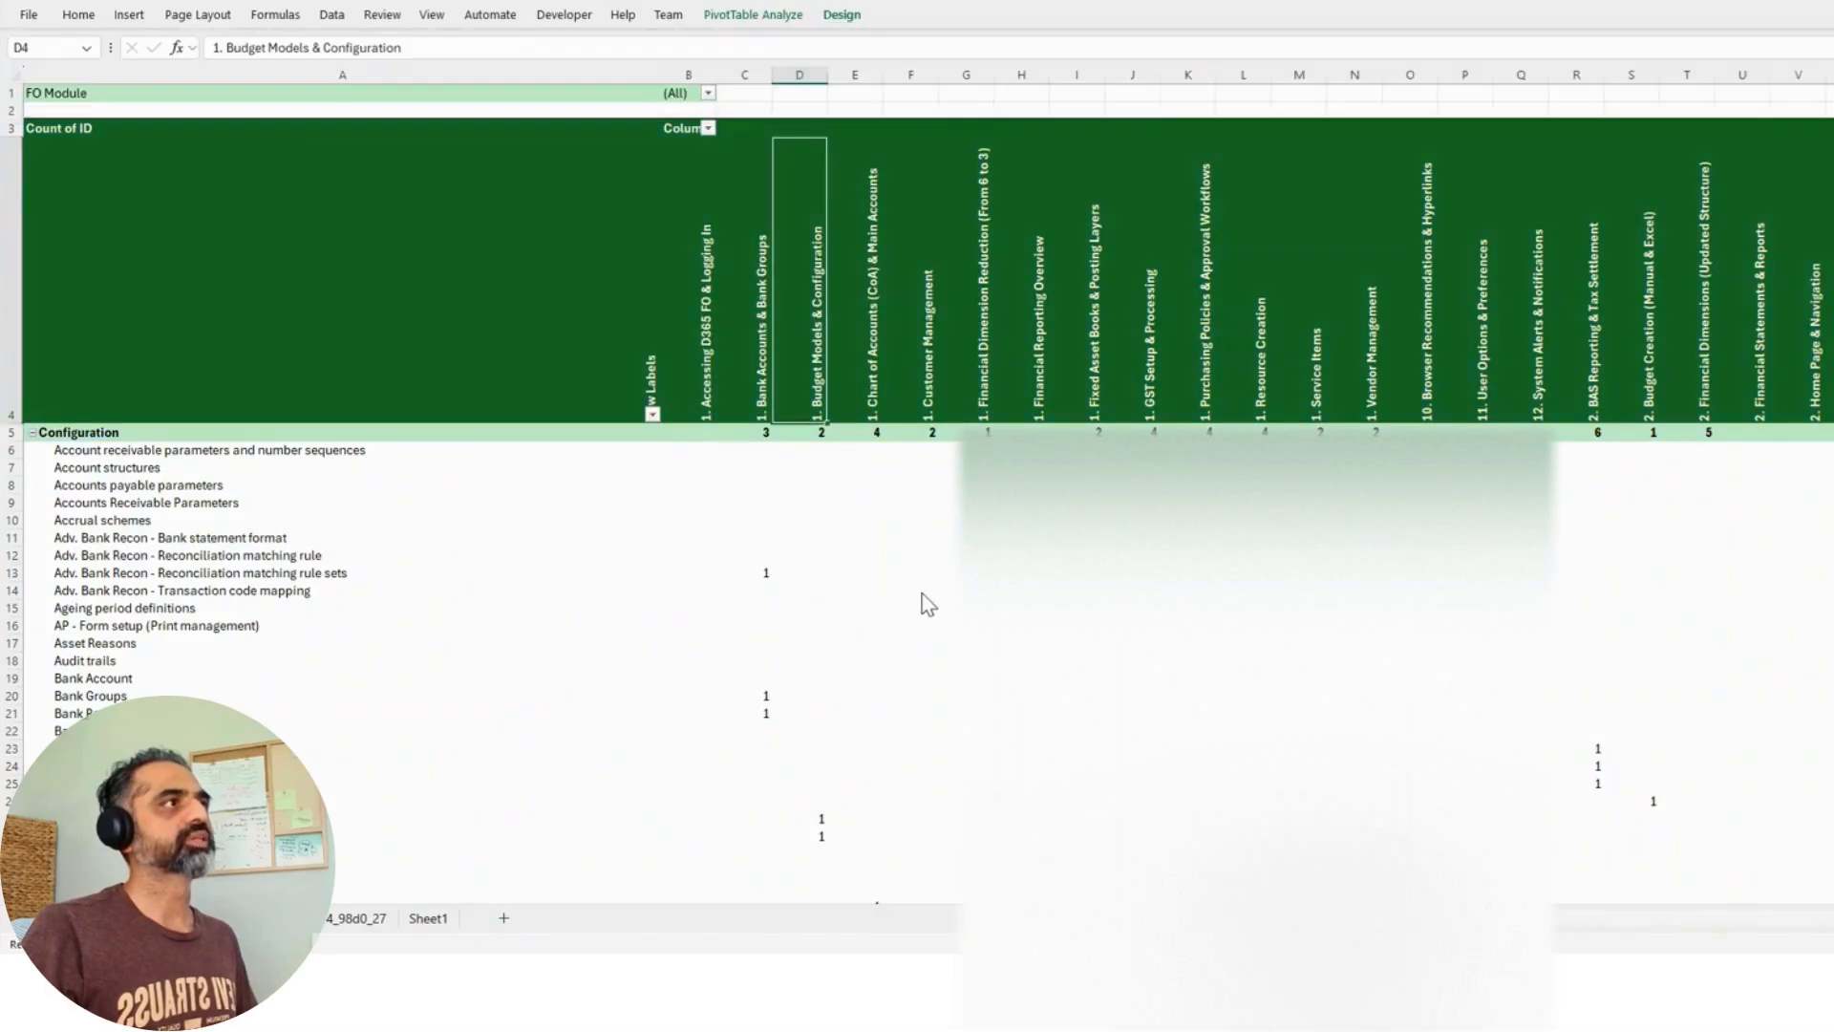
# Step: Review how the delivery item rows map to the process columns in the matrix
pyautogui.scroll(-2, 707, 275)
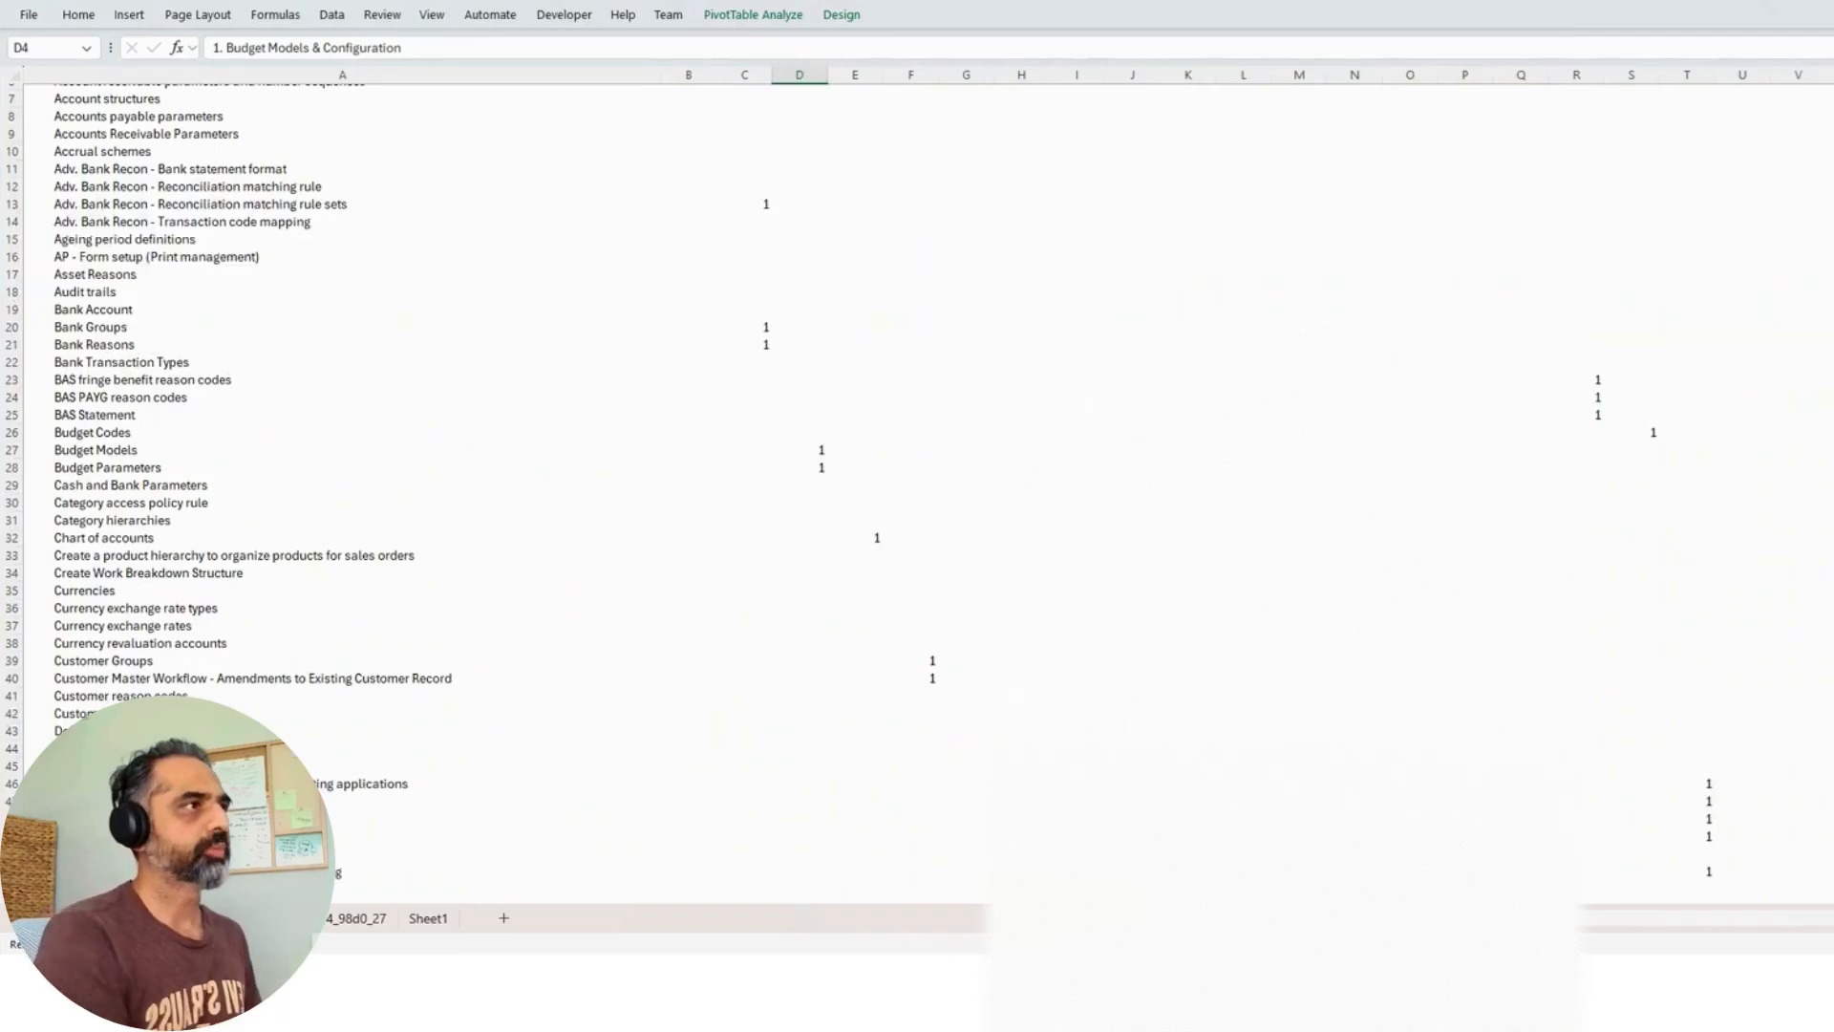
pyautogui.scroll(-4, 1056, 598)
pyautogui.scroll(6, 1055, 598)
pyautogui.scroll(-2, 1055, 598)
pyautogui.scroll(2, 1056, 598)
pyautogui.scroll(-1, 1056, 598)
pyautogui.scroll(1, 1055, 598)
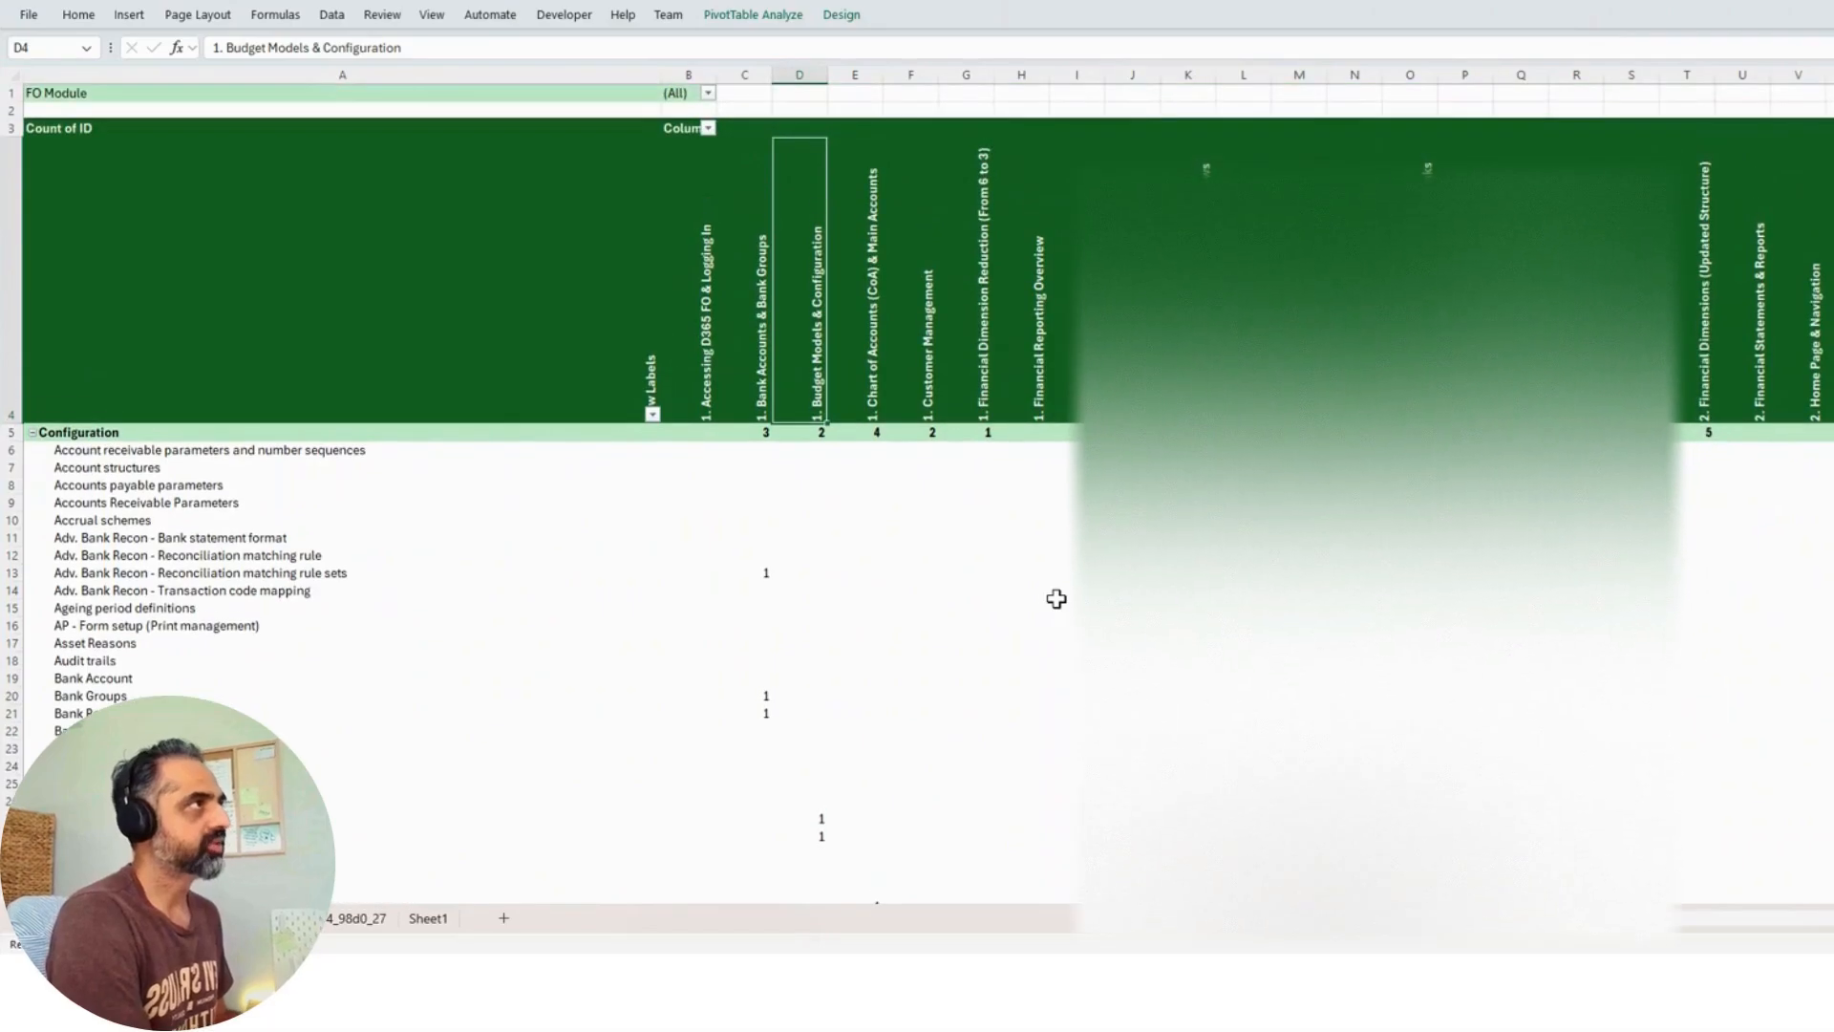
# Step: Filter the PivotTable's FO Module to AP
pyautogui.click(708, 93)
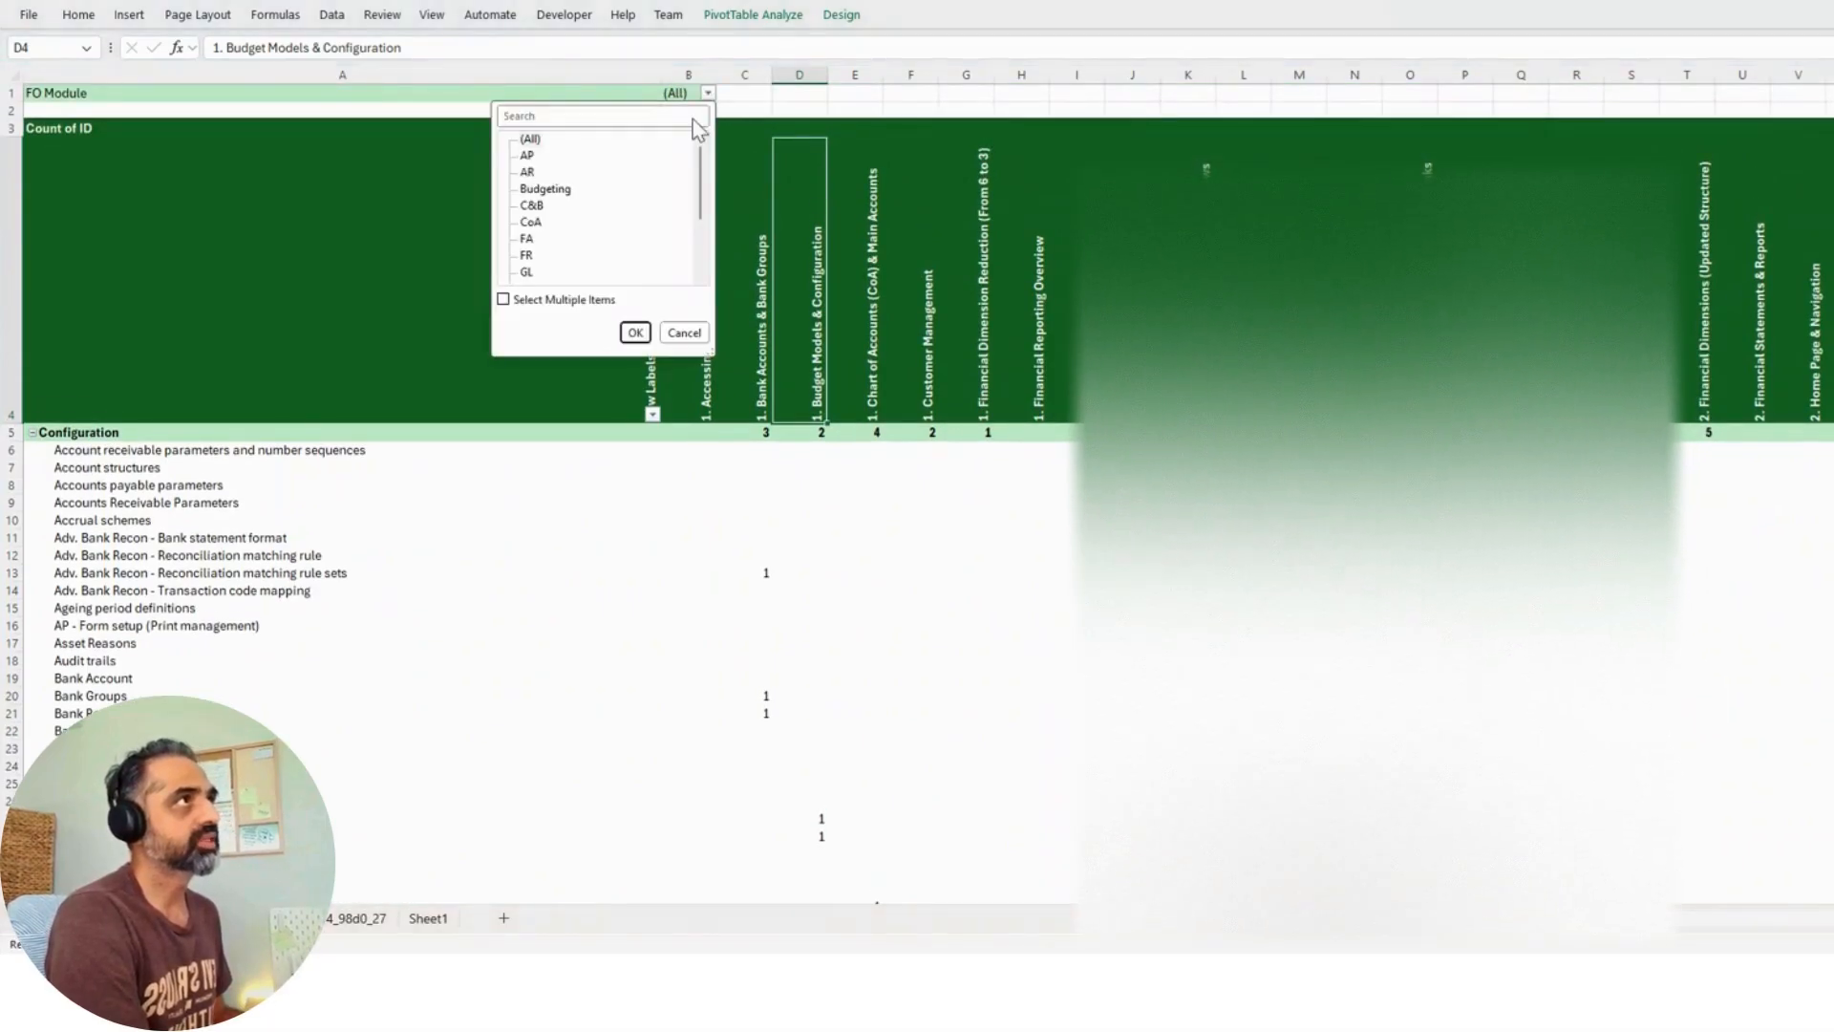
pyautogui.scroll(-3, 550, 238)
pyautogui.scroll(3, 530, 170)
pyautogui.click(528, 156)
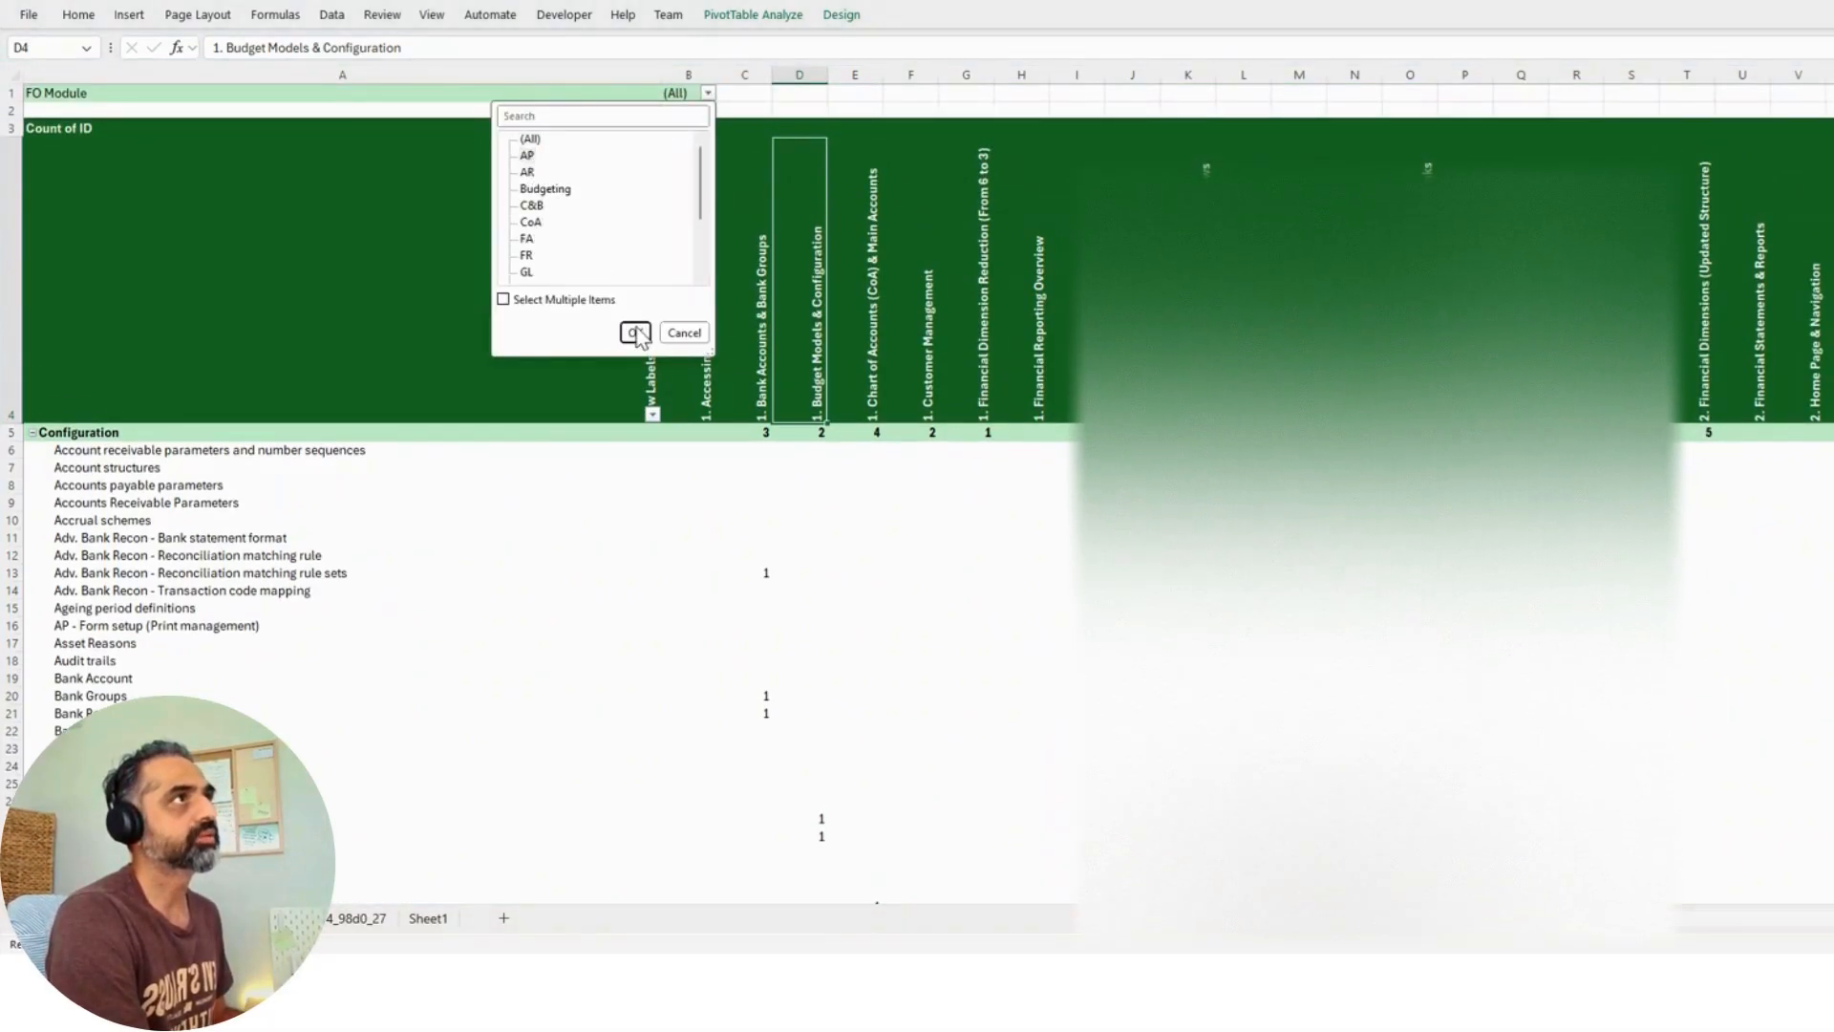
pyautogui.click(635, 333)
pyautogui.click(707, 610)
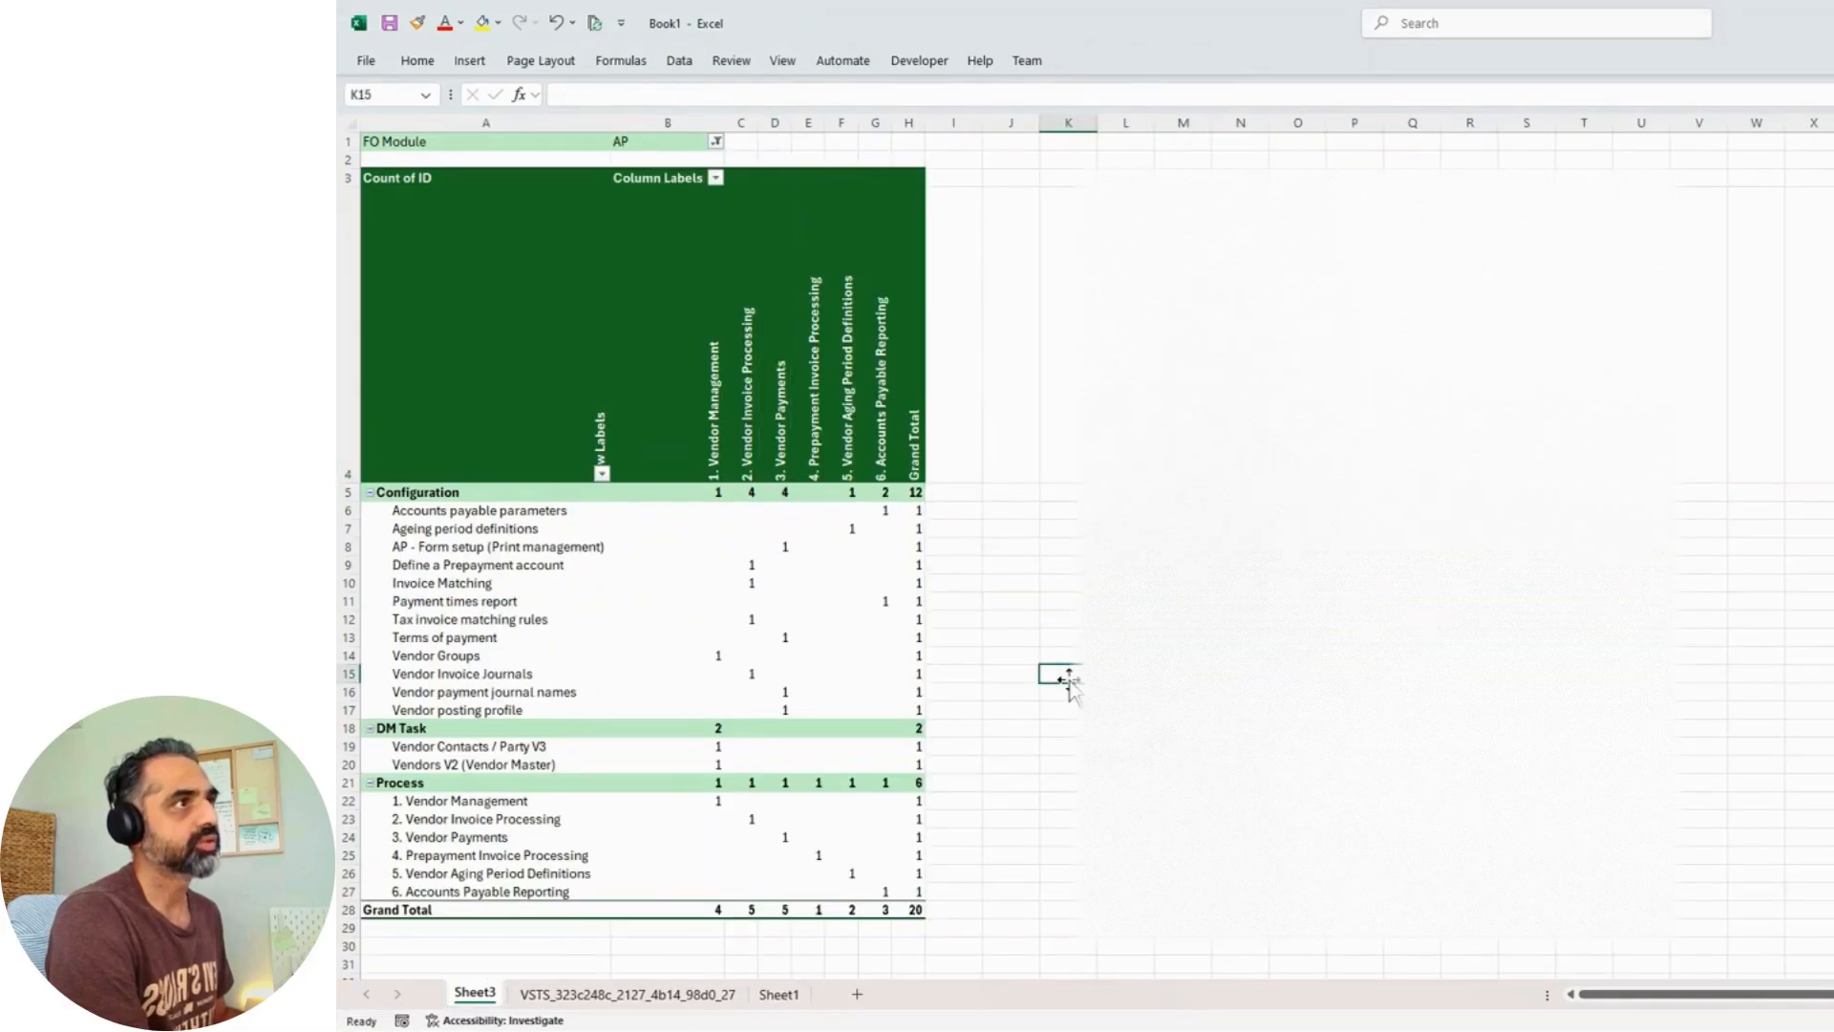
# Step: Set the PivotTable's FO Module filter to AR
pyautogui.click(715, 140)
pyautogui.click(530, 224)
pyautogui.click(640, 388)
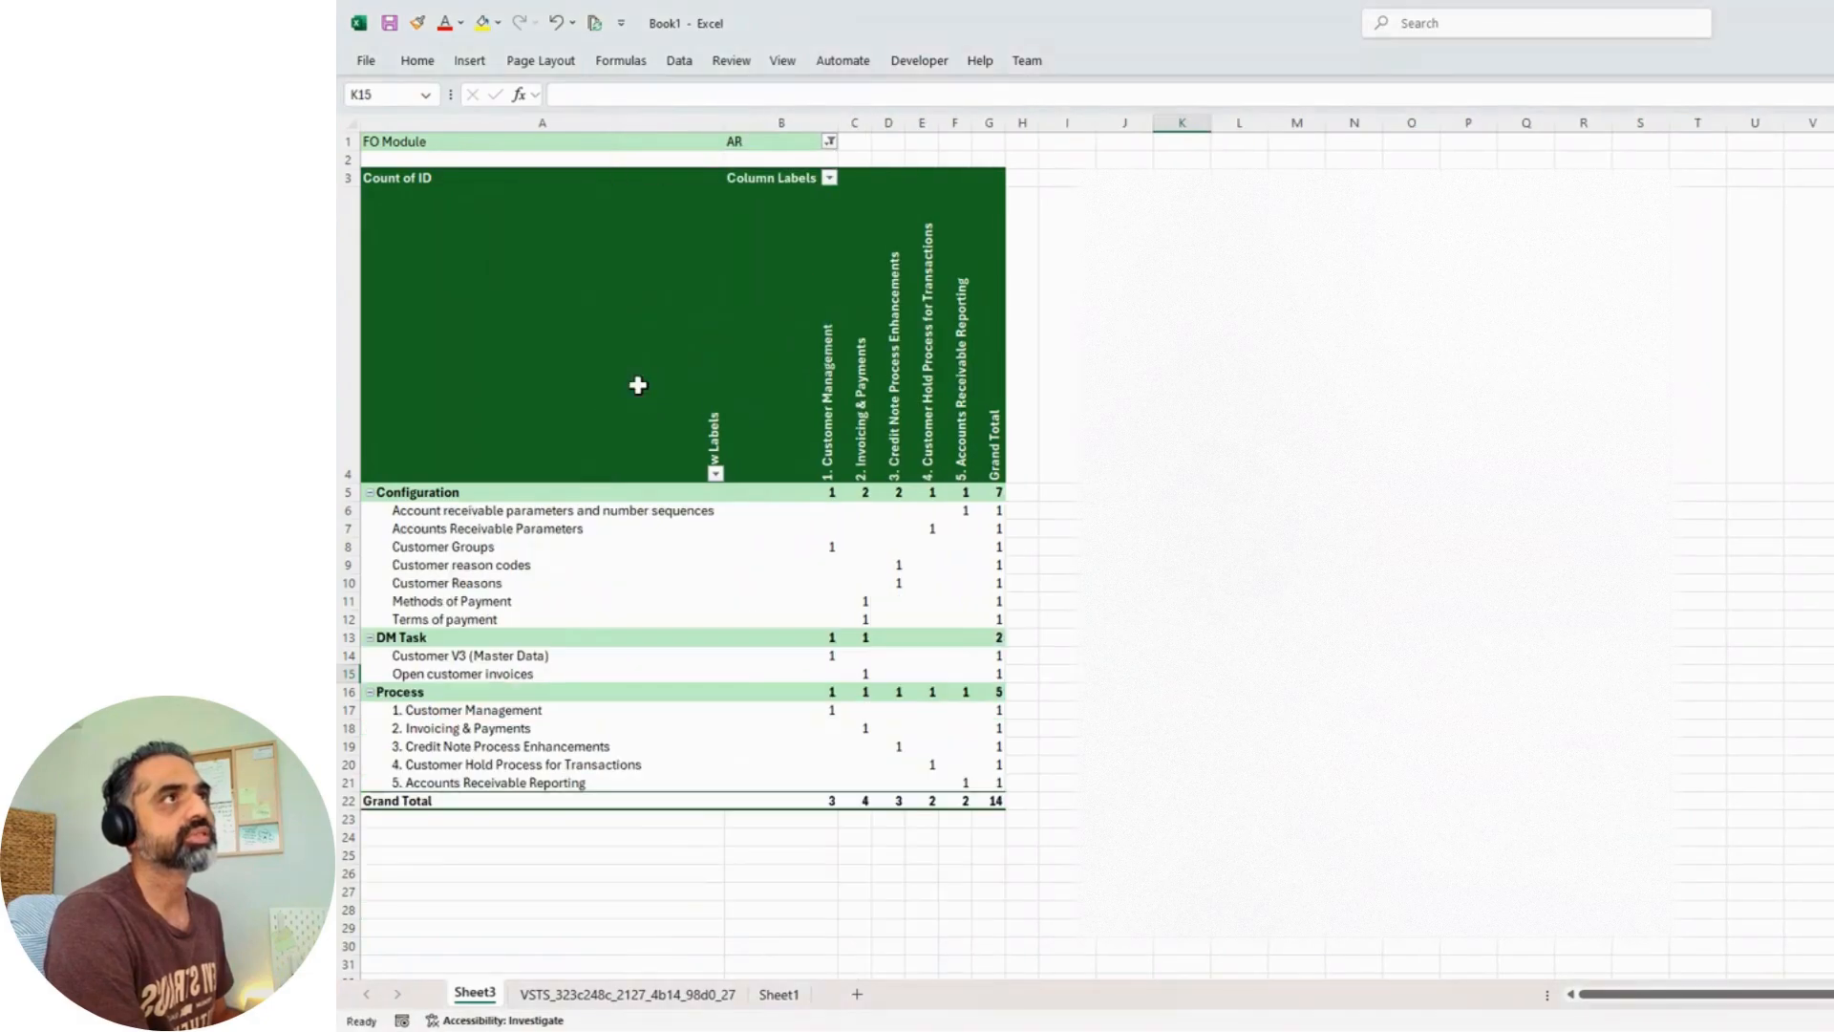
pyautogui.click(1103, 546)
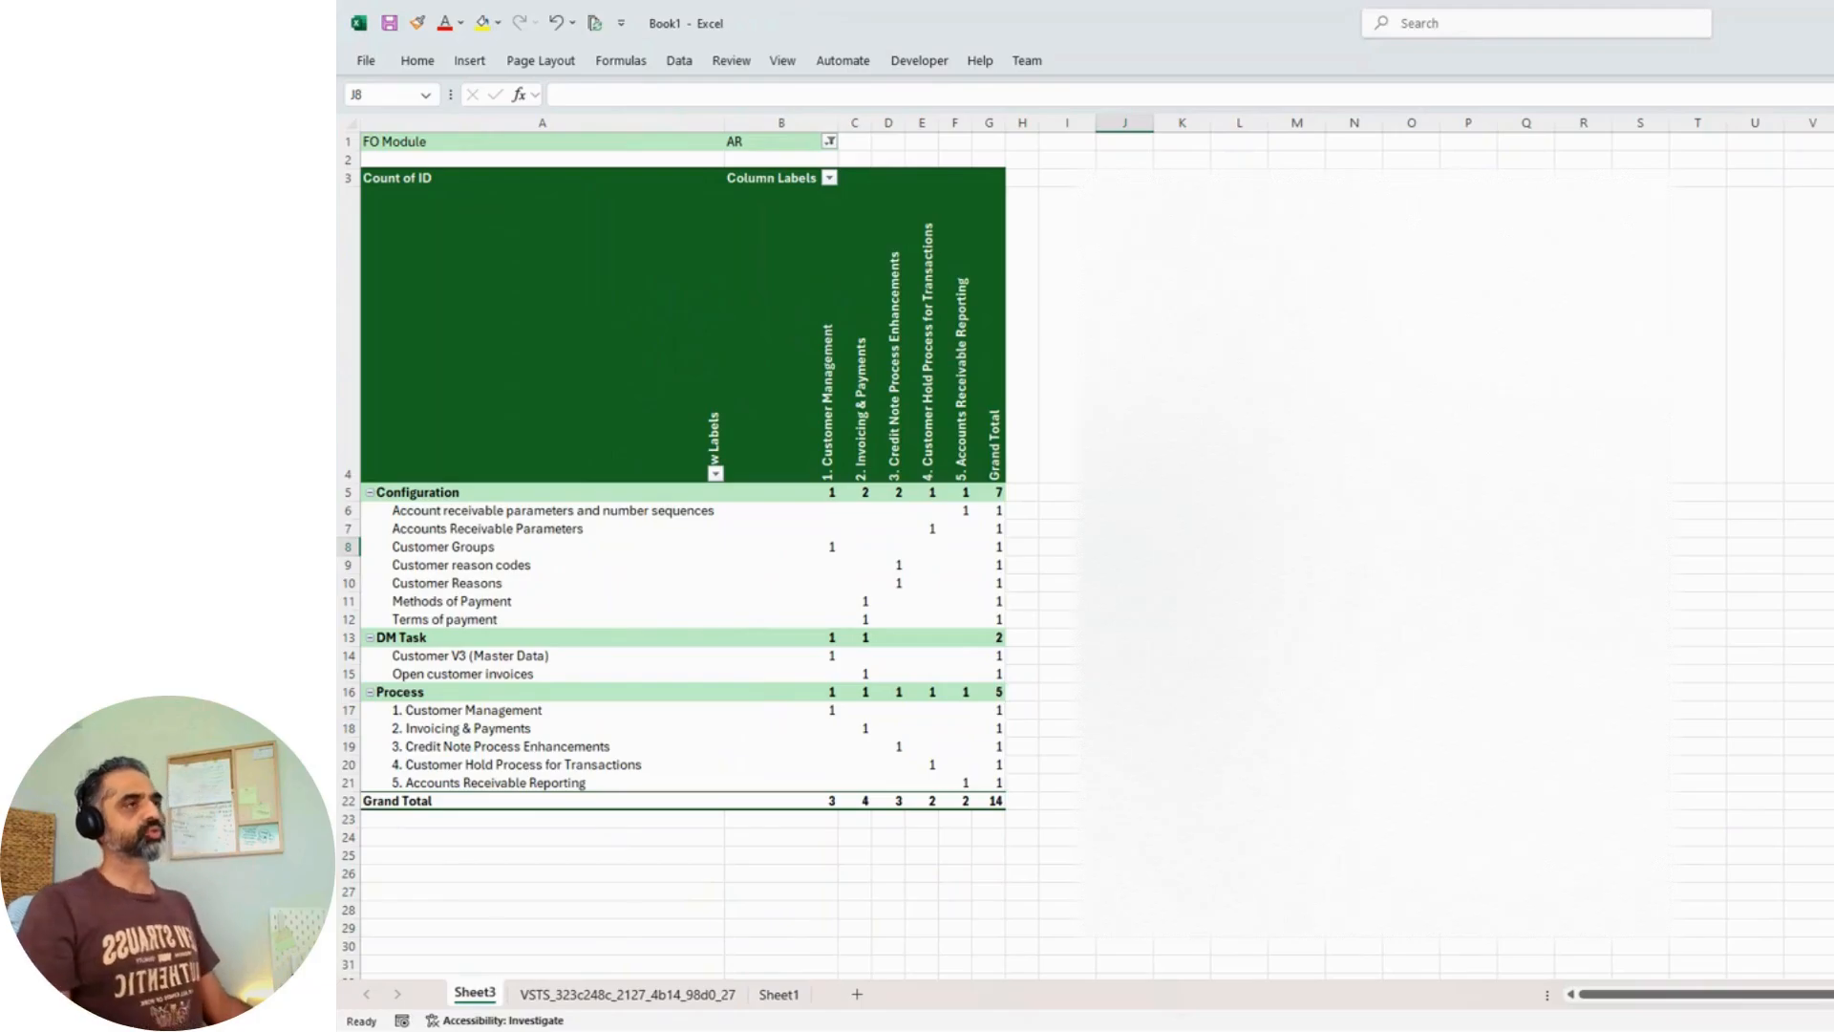
pyautogui.click(1181, 728)
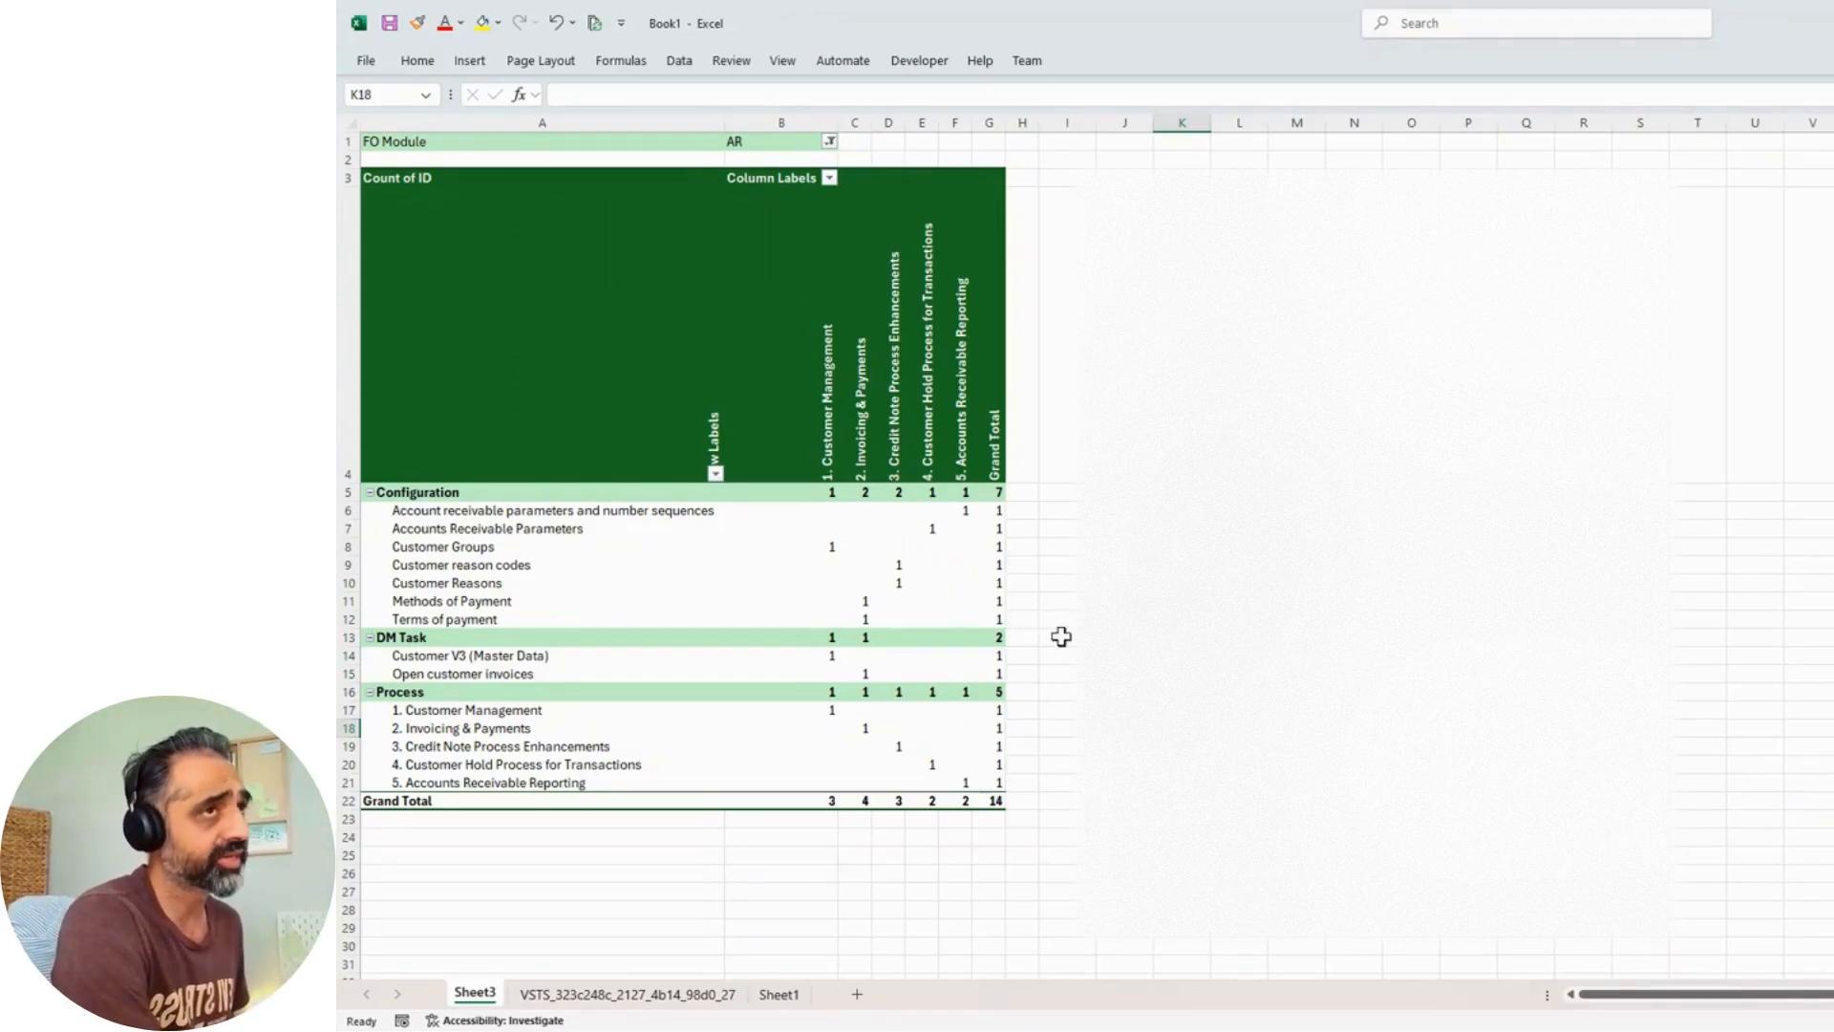
pyautogui.press('Left')
pyautogui.press('Down')
pyautogui.press('Down')
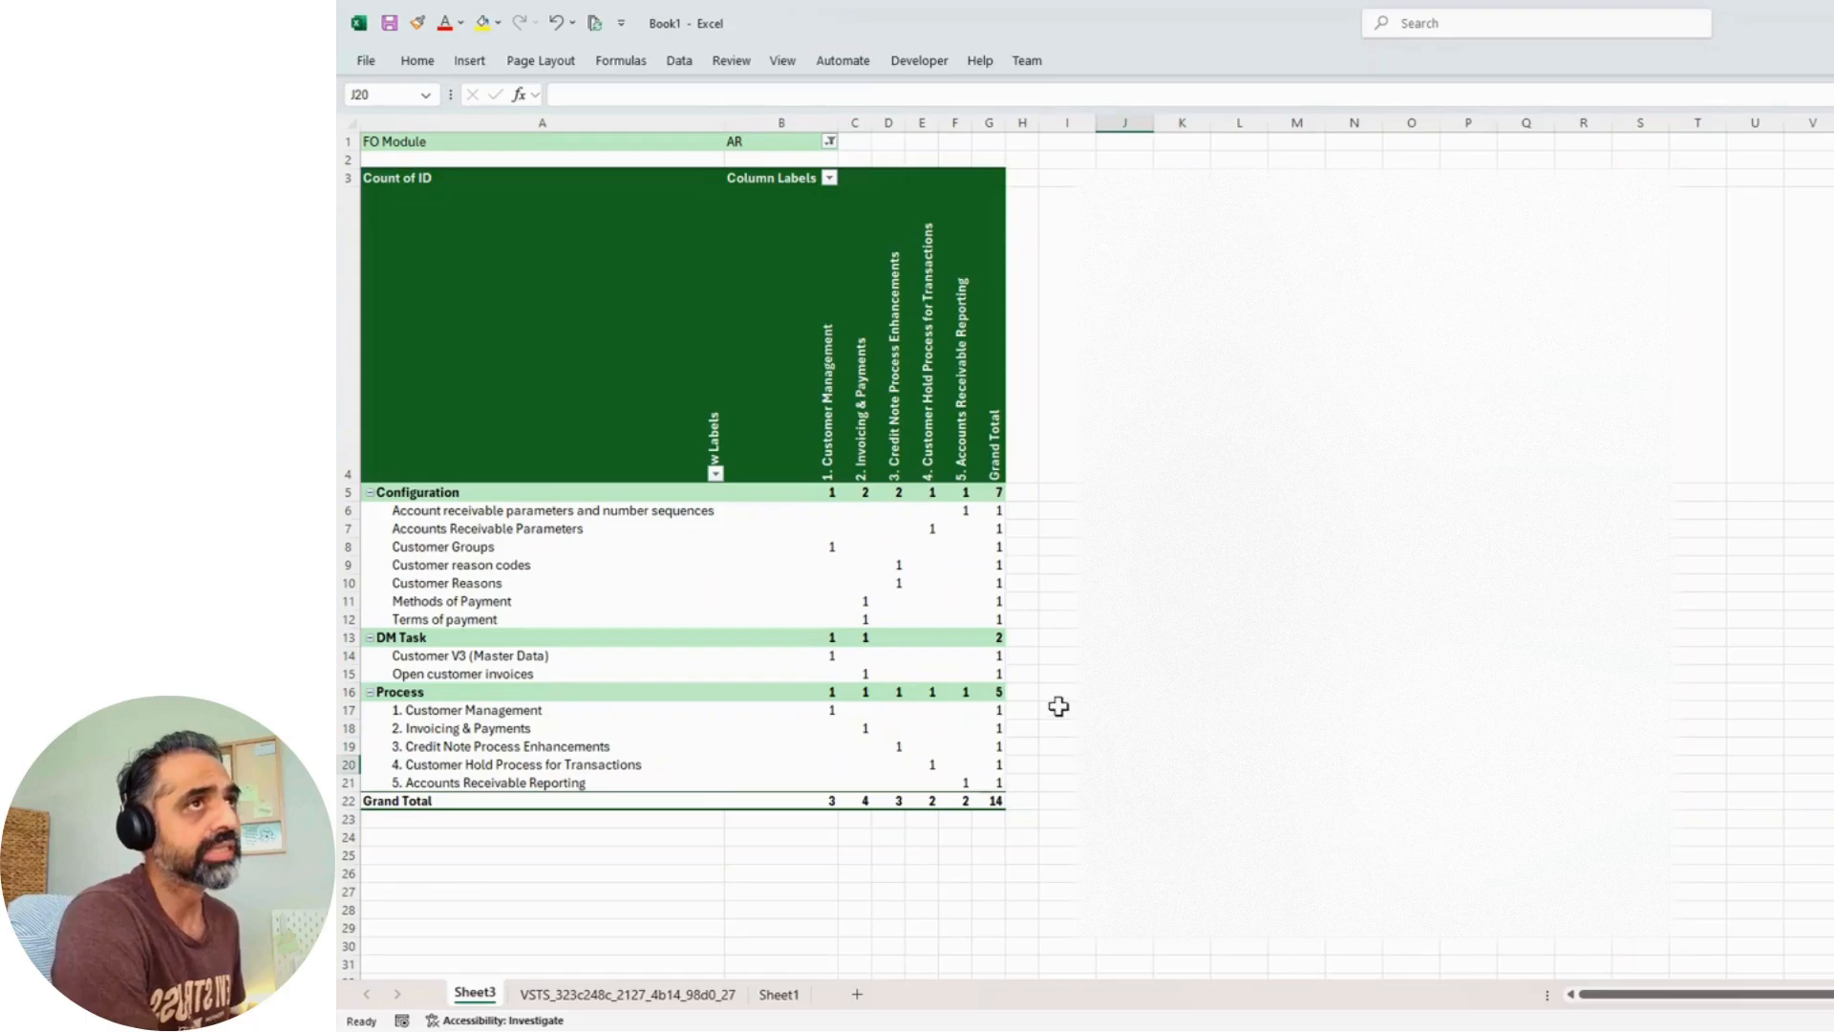
pyautogui.click(1239, 619)
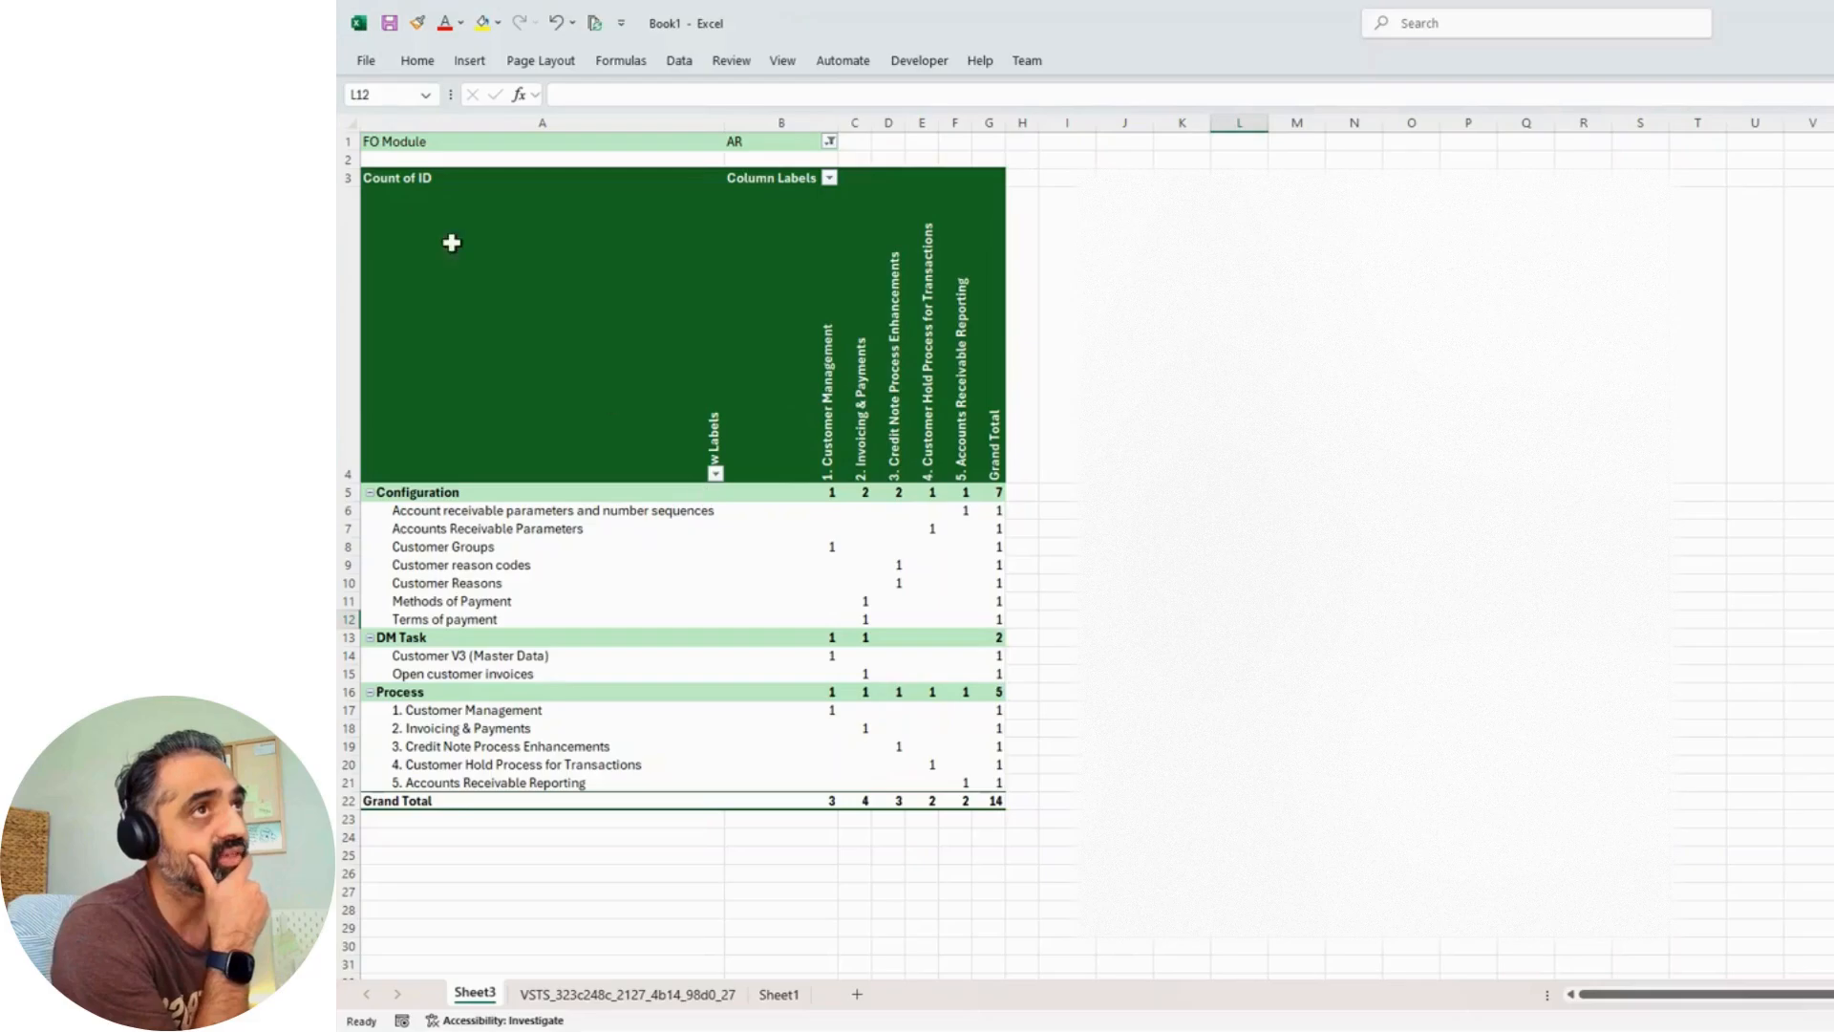
# Step: Switch to the Azure DevOps query, inspect the Financial dimension values and Financial dimensions items, and return to the Excel matrix
pyautogui.moveTo(324, 129)
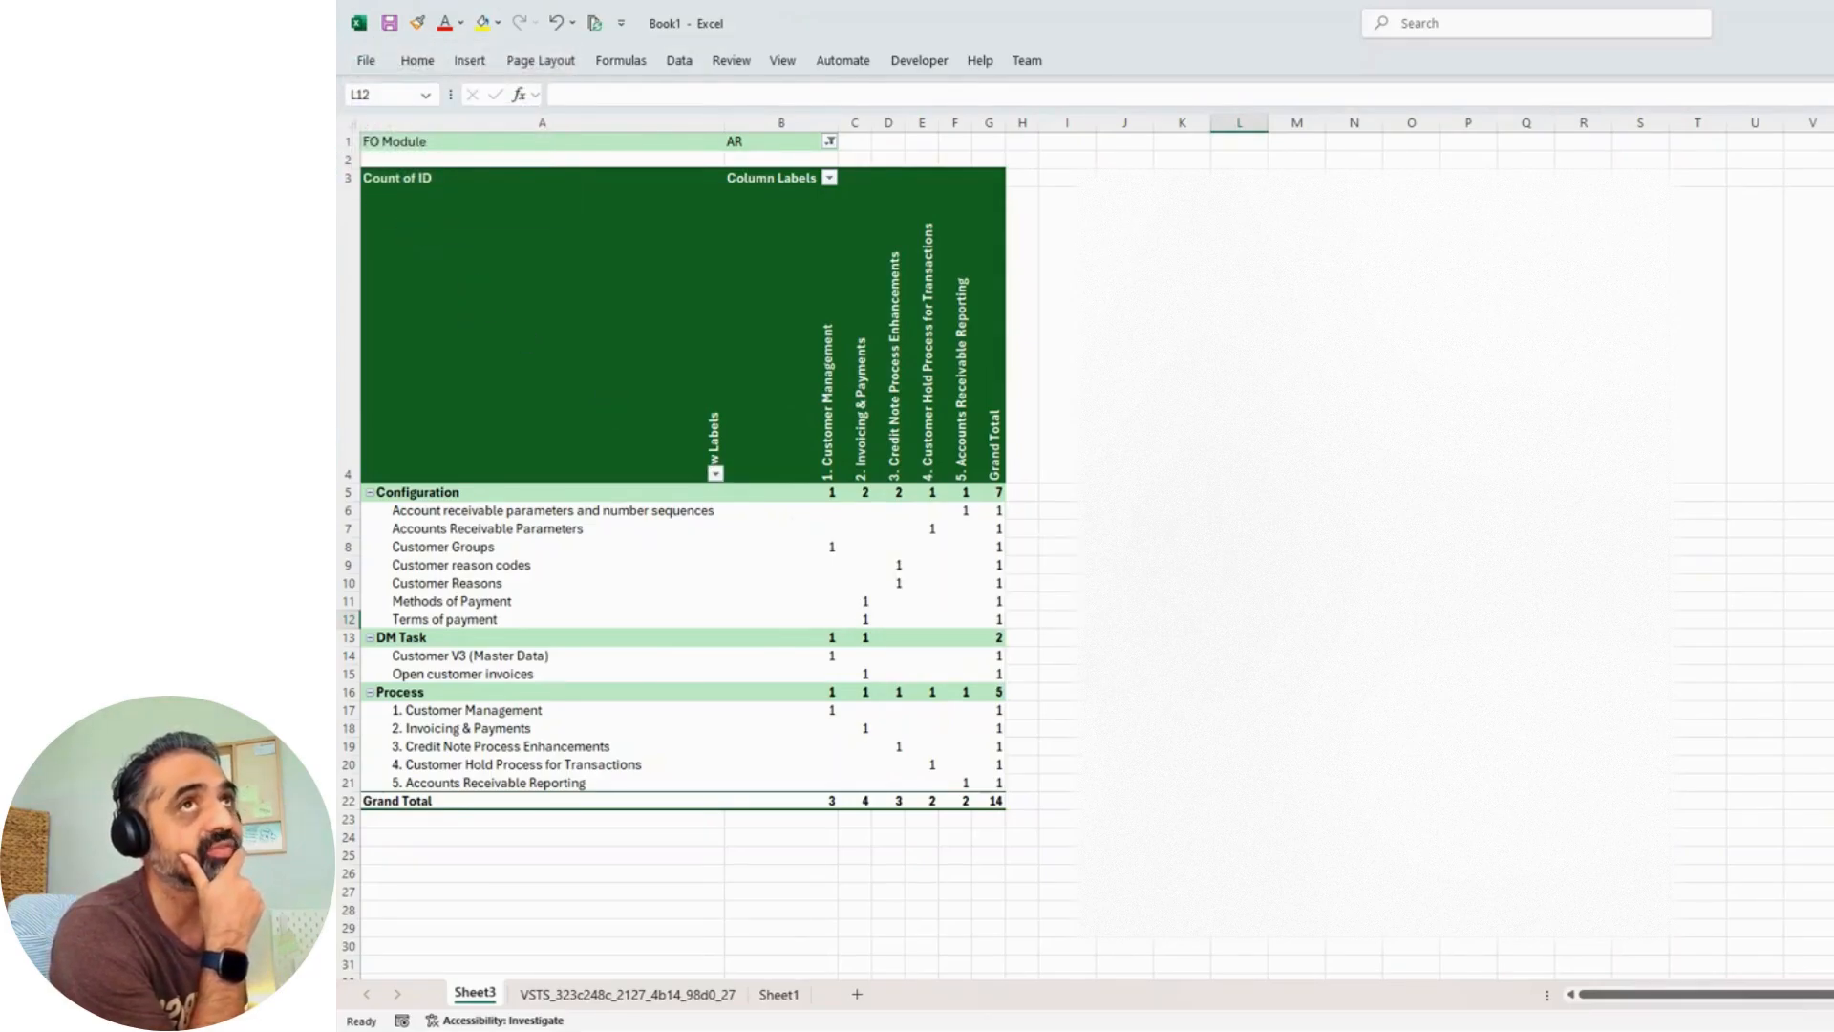
pyautogui.click(435, 151)
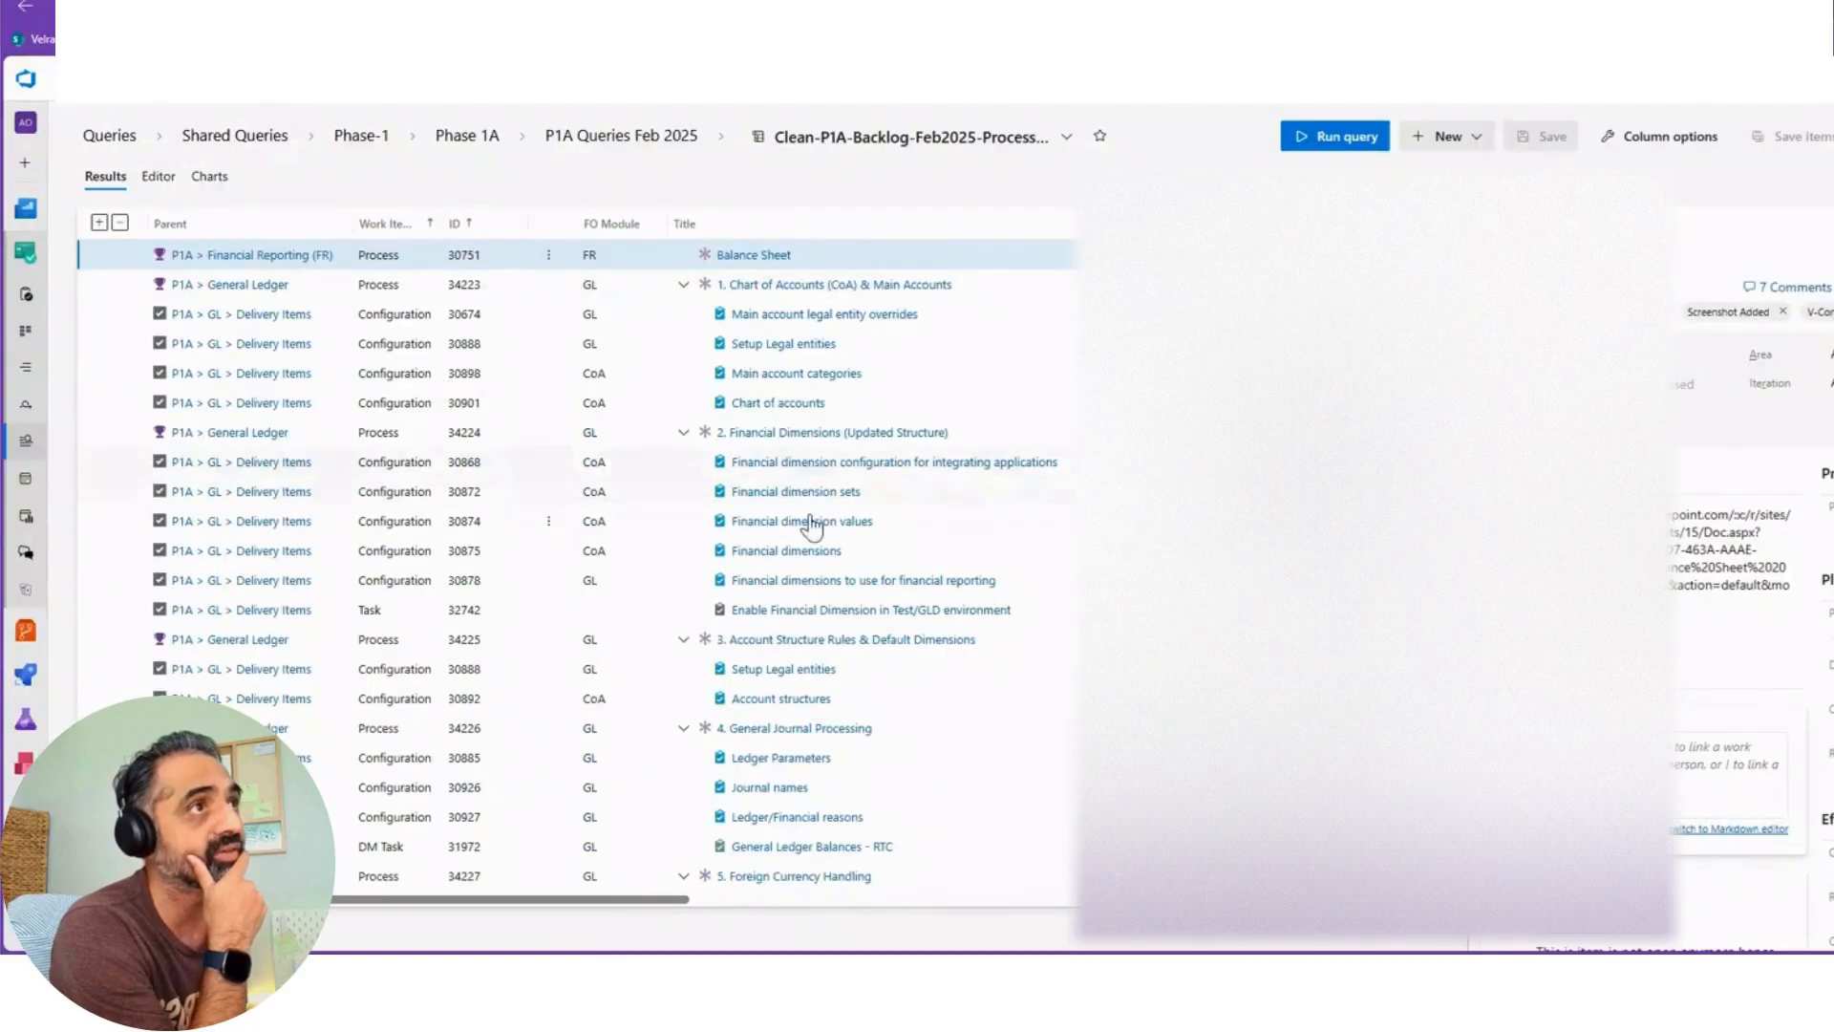
pyautogui.scroll(-1, 812, 524)
pyautogui.scroll(1, 823, 441)
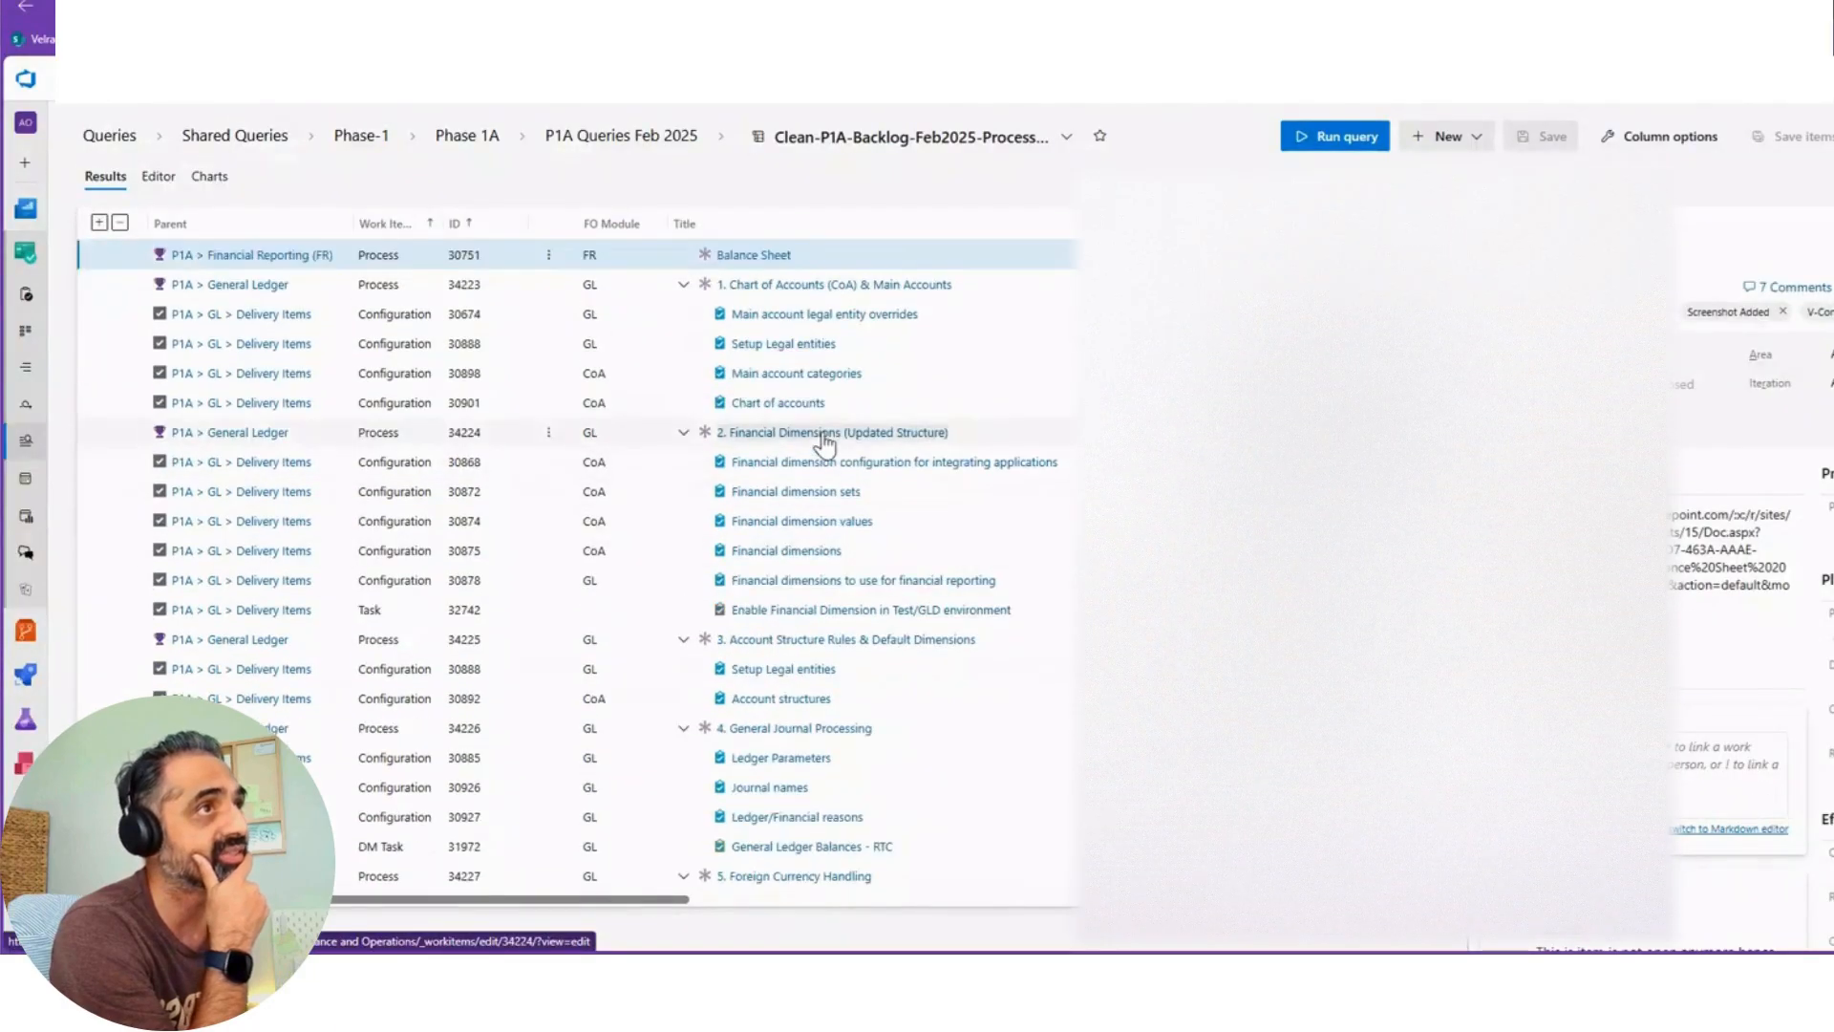
pyautogui.click(886, 379)
pyautogui.click(898, 521)
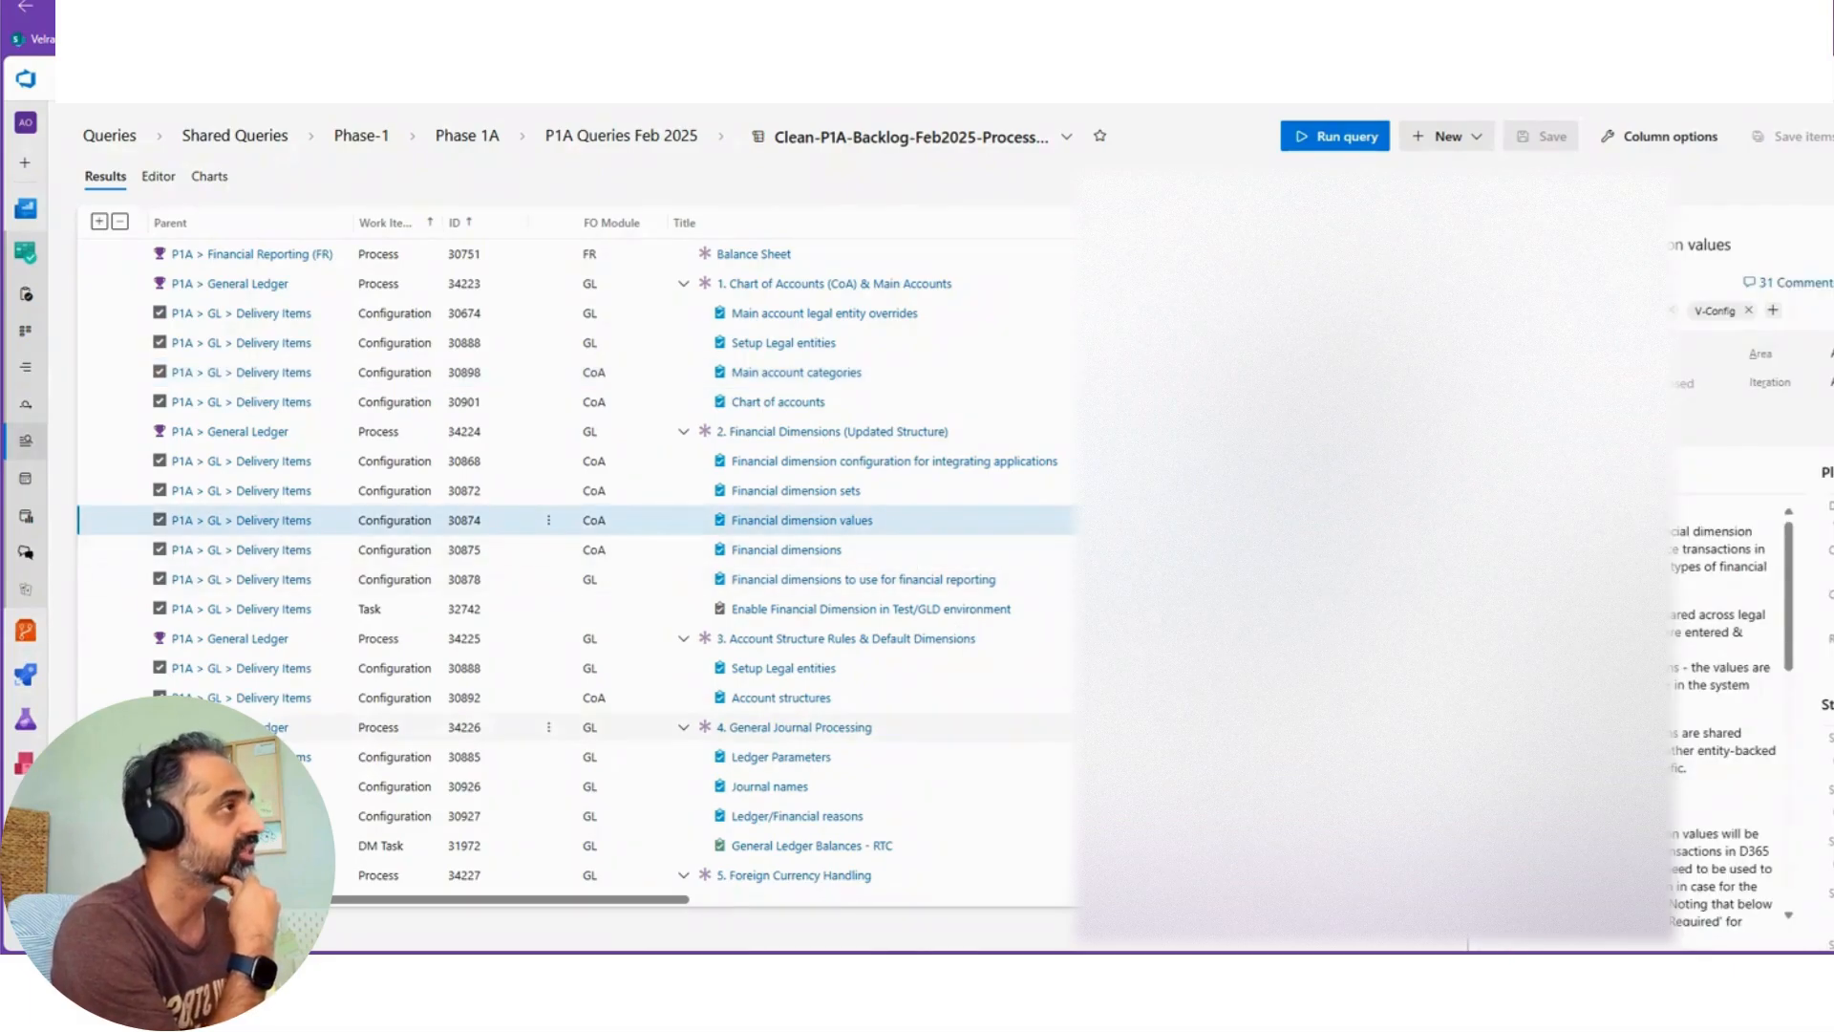
pyautogui.click(937, 375)
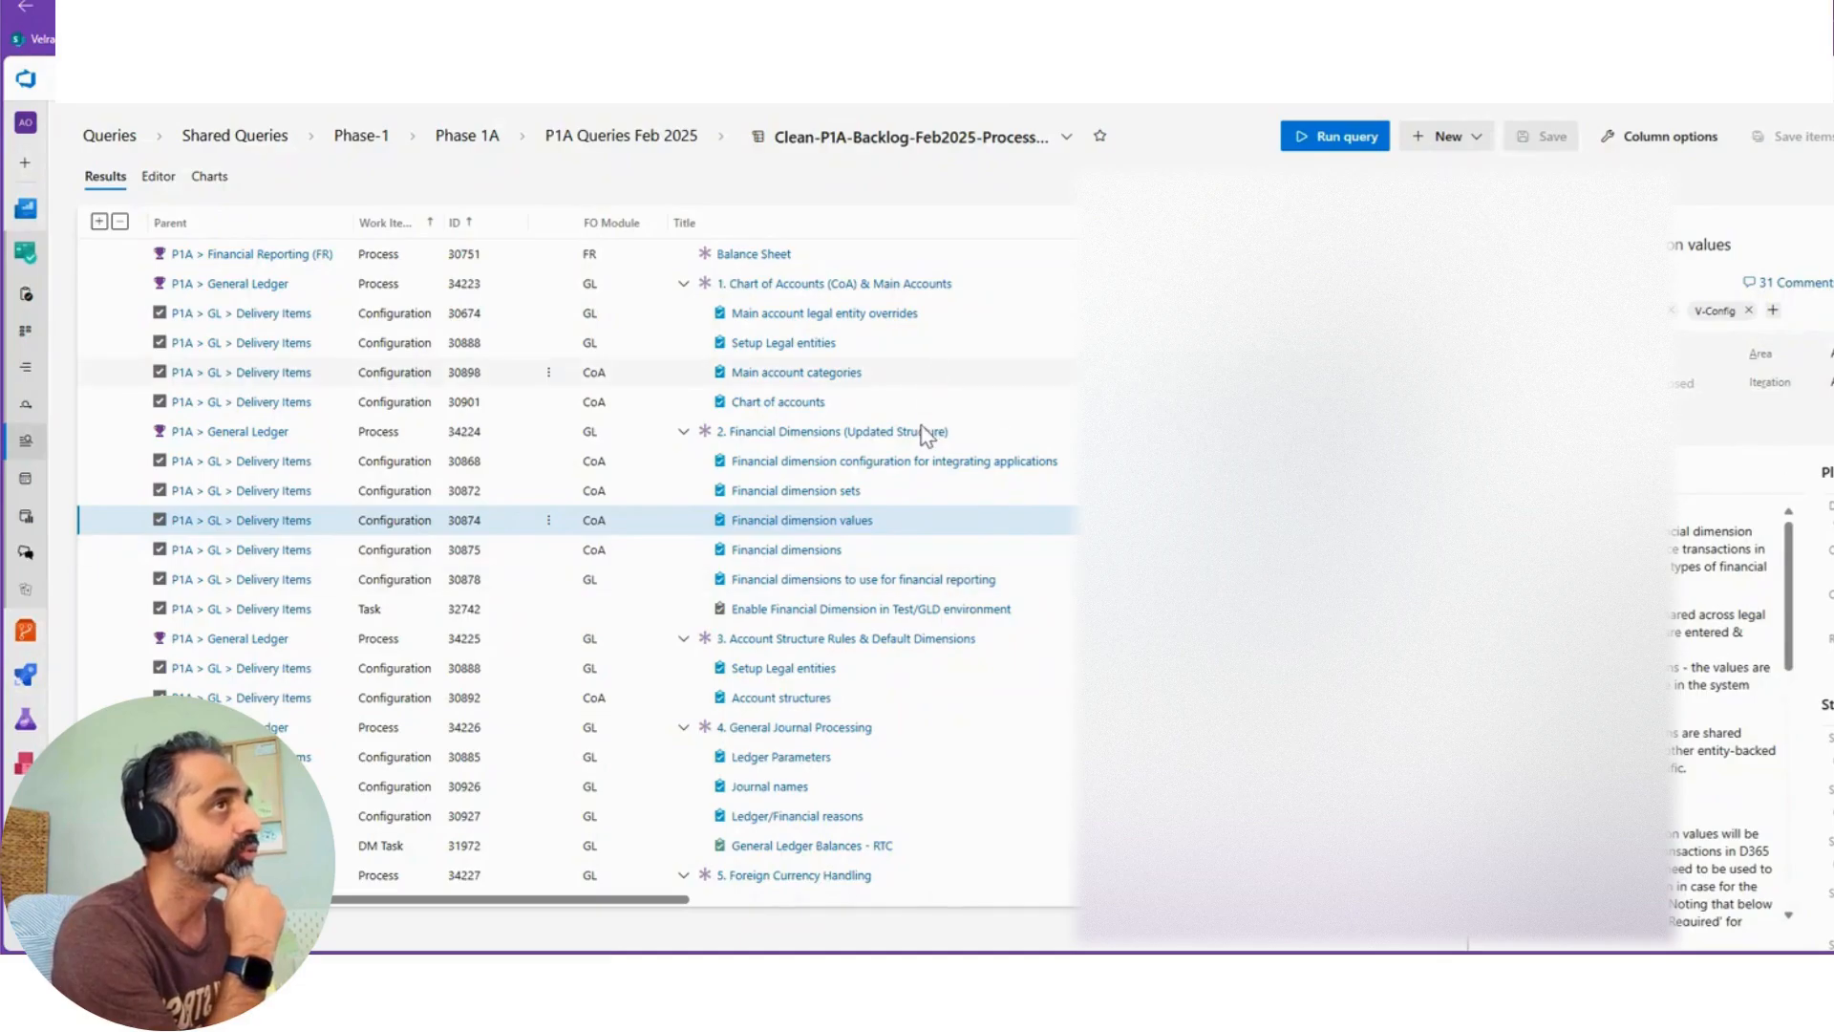
pyautogui.click(922, 529)
pyautogui.click(919, 555)
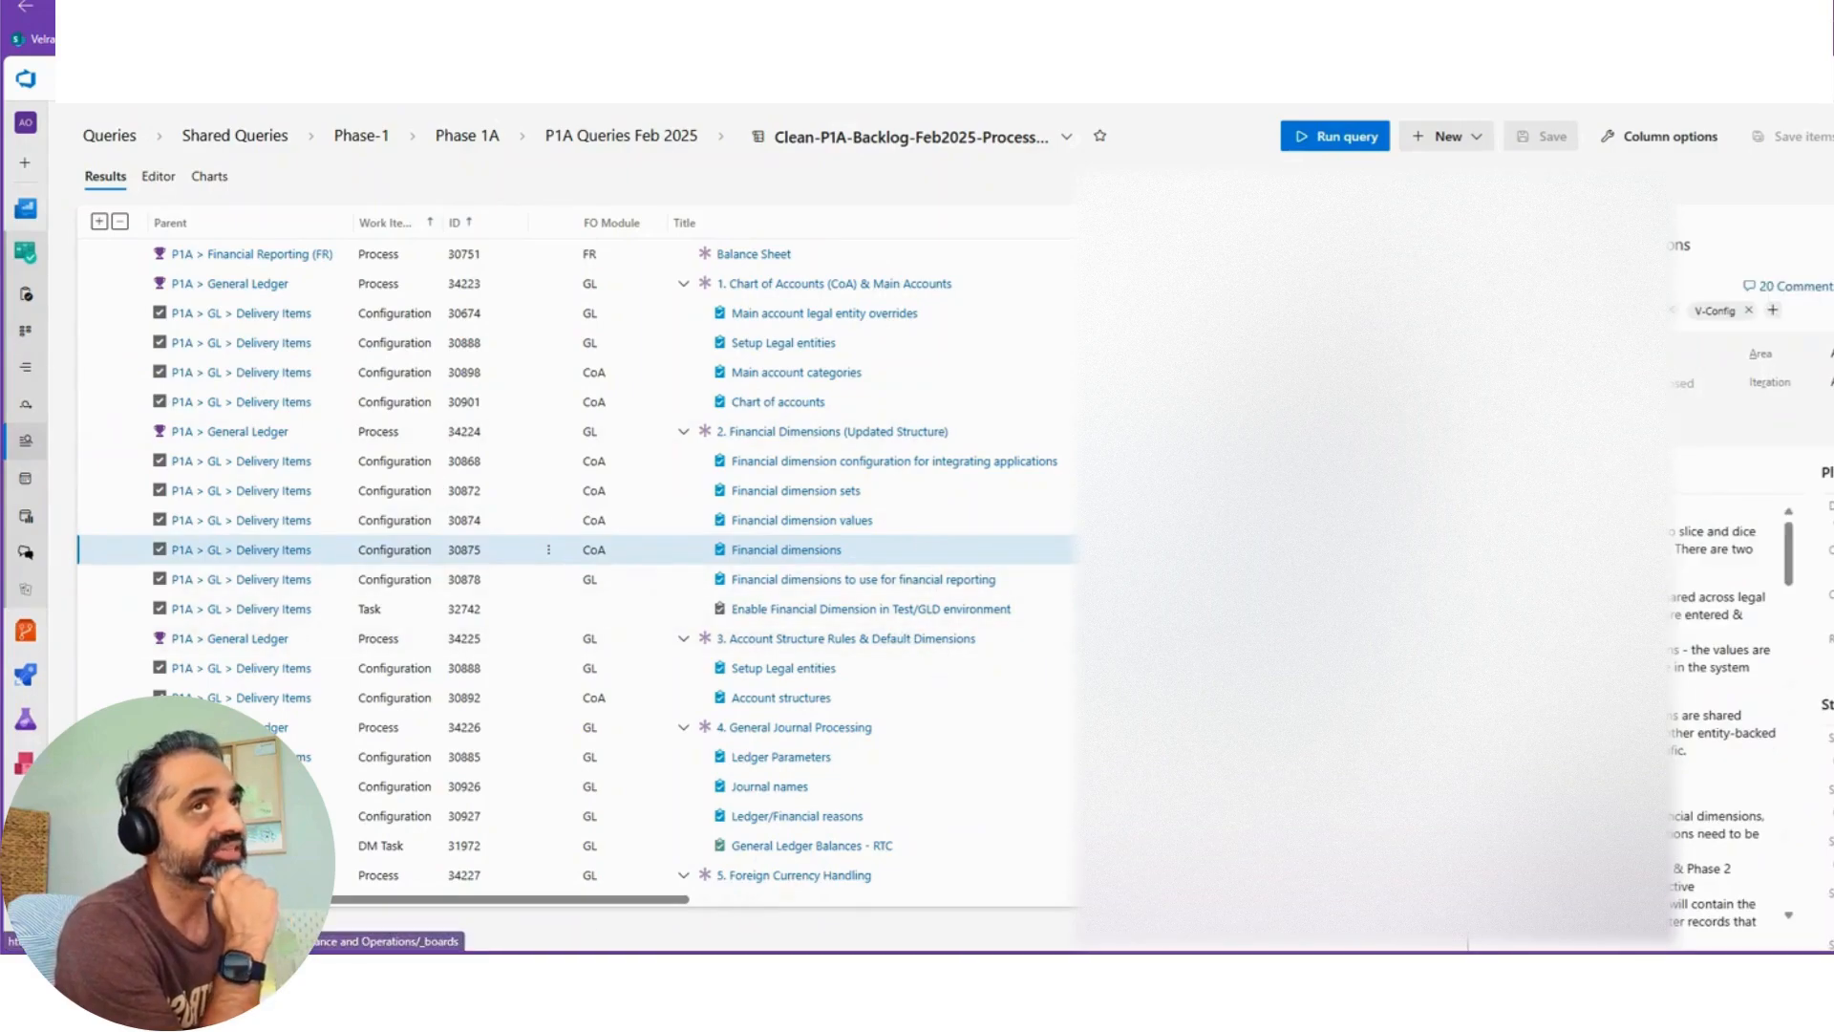
pyautogui.click(110, 172)
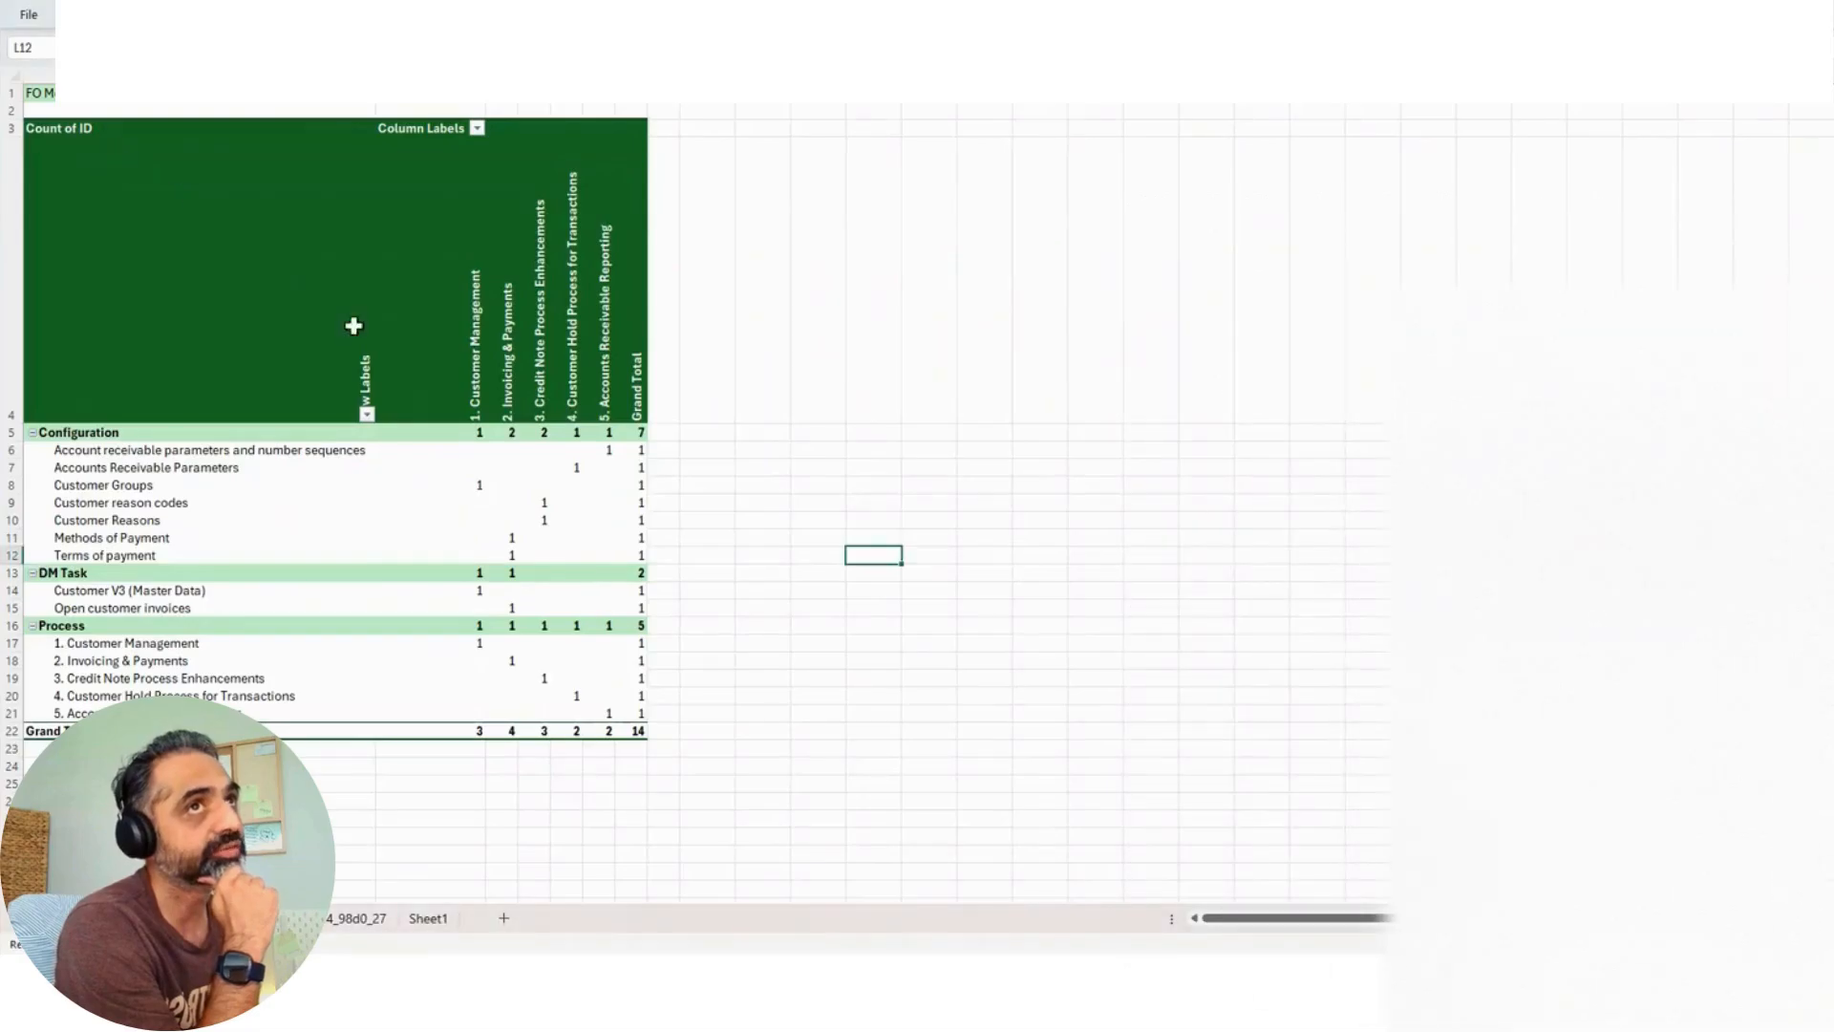